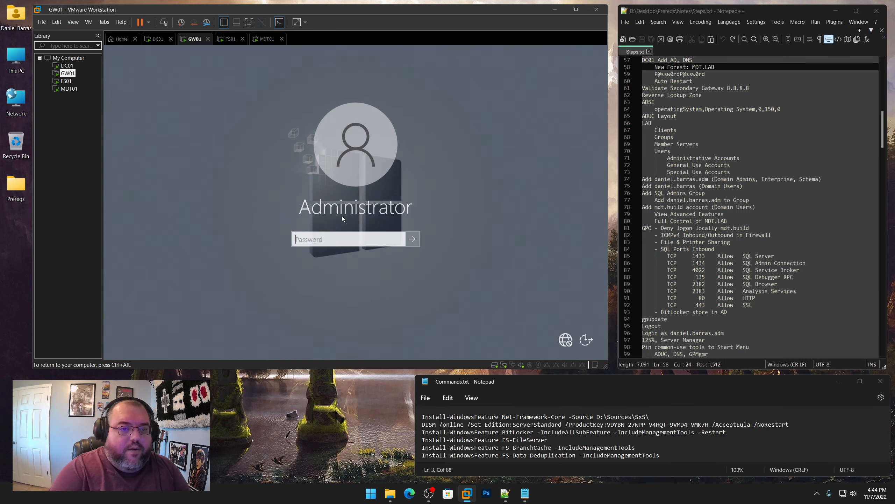
Sign in to GW01 and FS01 as Administrator with the lab password
text(P@ss)
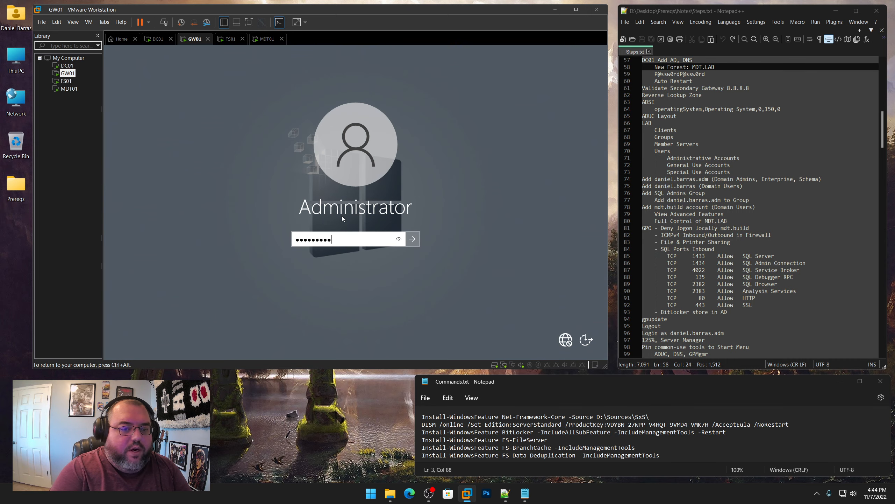
text(w0rdP@ssw0rd)
key(Return)
key(ctrl+alt)
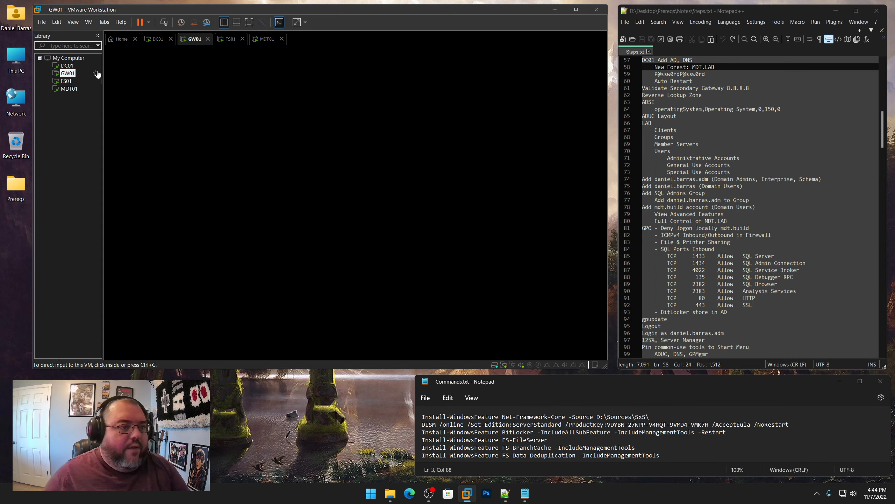
click(64, 80)
click(344, 196)
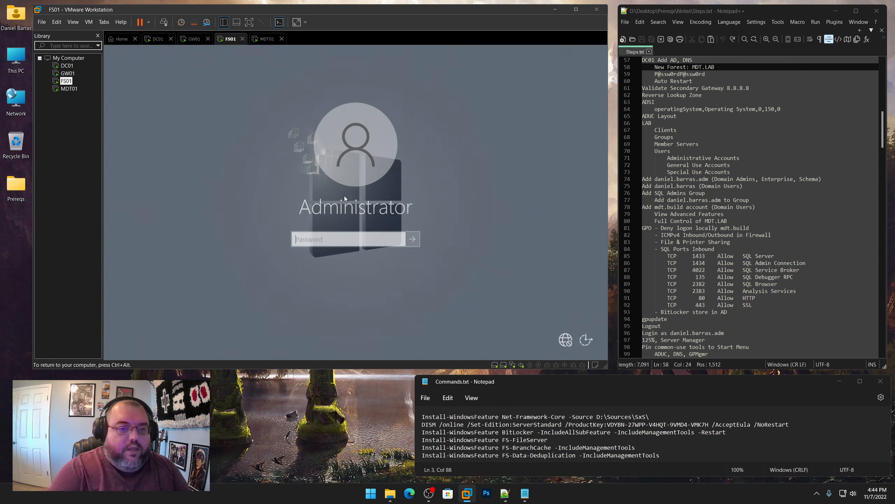
text(P@ssw0rdP@ssw0)
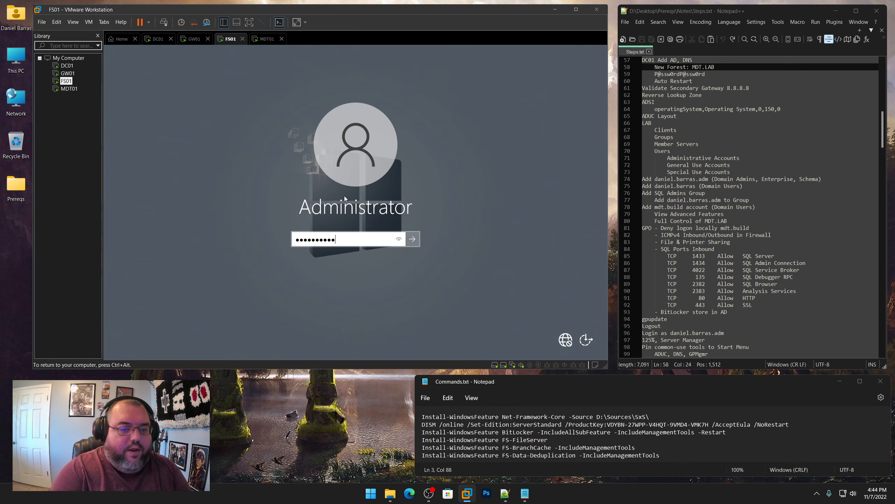
text(rd)
key(Return)
key(ctrl+alt)
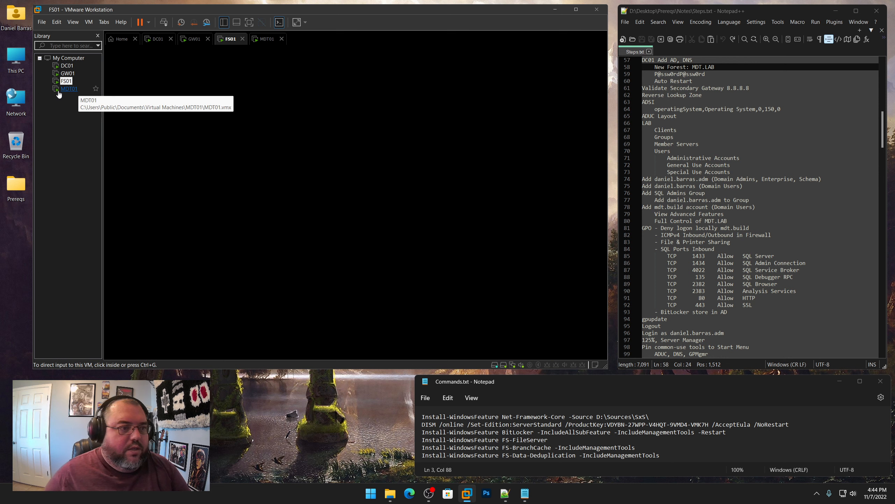
Sign in to MDT01 as Administrator, then bring up DC01's desktop
click(58, 91)
click(392, 207)
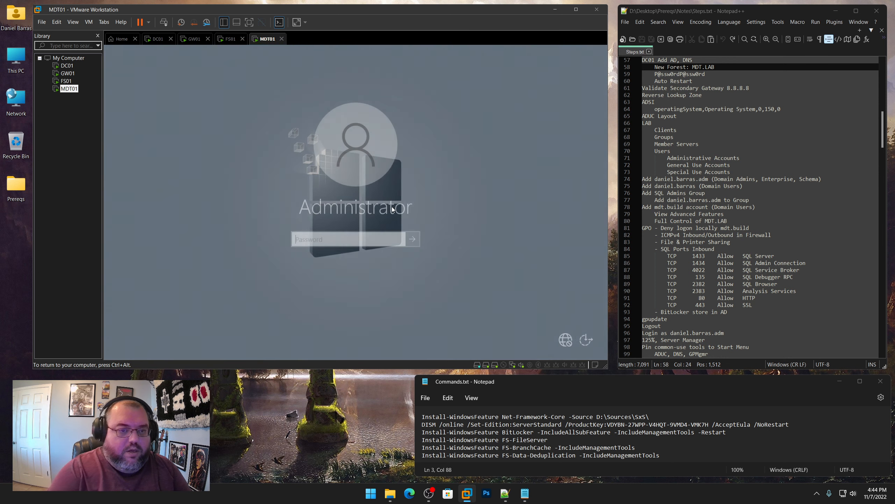
text(P@s)
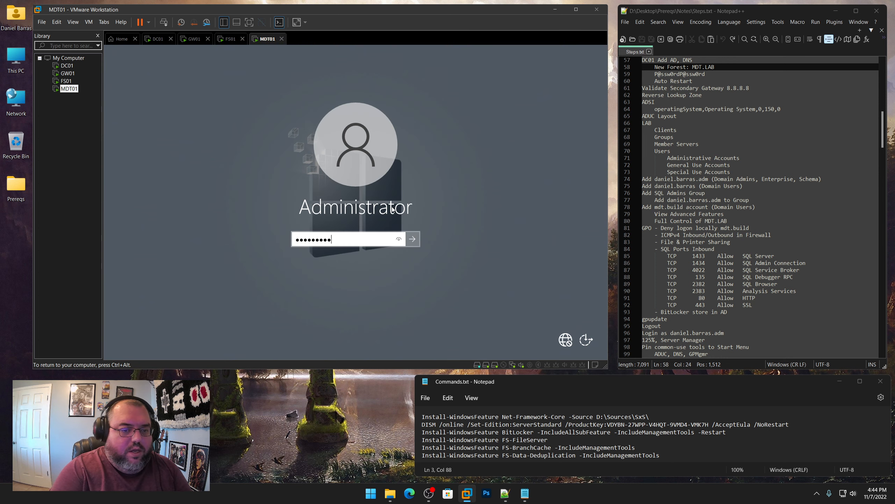
text(sw0rdP@ssw0rd)
key(Return)
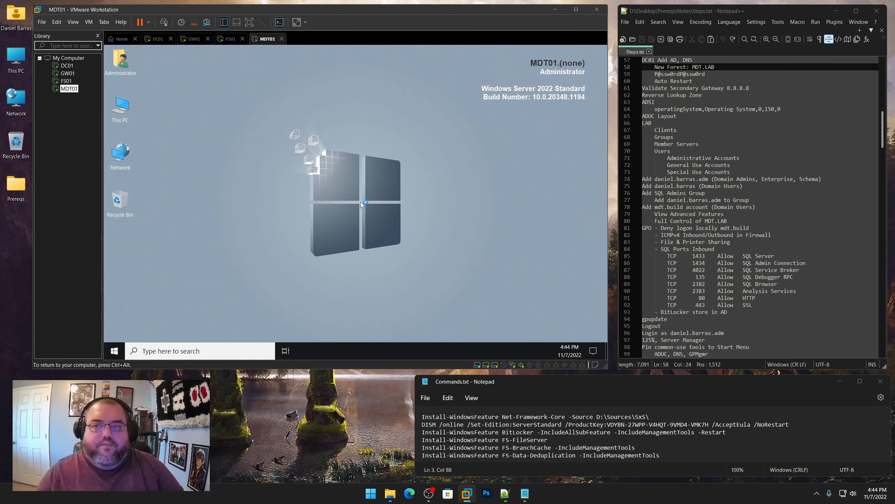
click(66, 66)
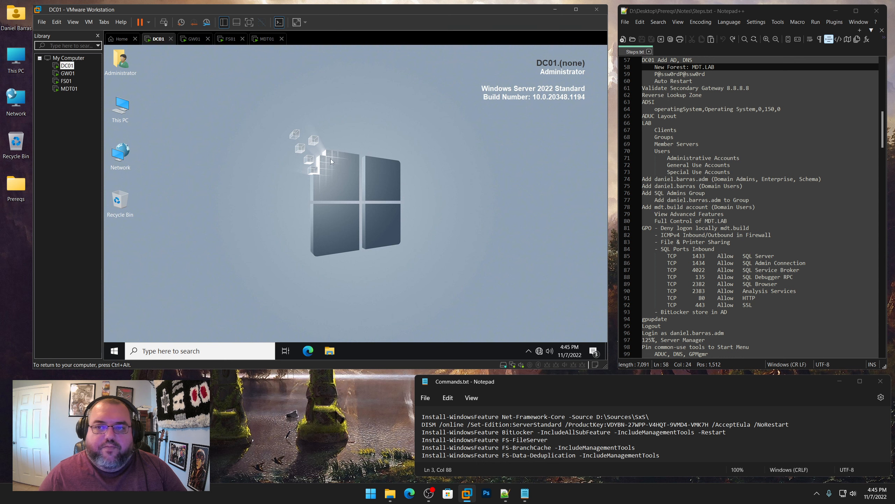
Launch Server Manager on DC01 from the Start menu
key(ctrl+alt)
drag(692, 60, 641, 61)
click(311, 214)
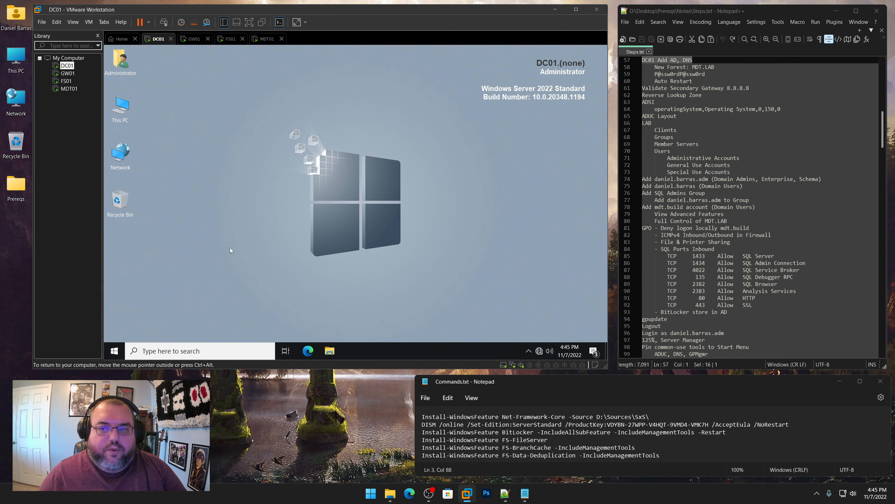
click(114, 353)
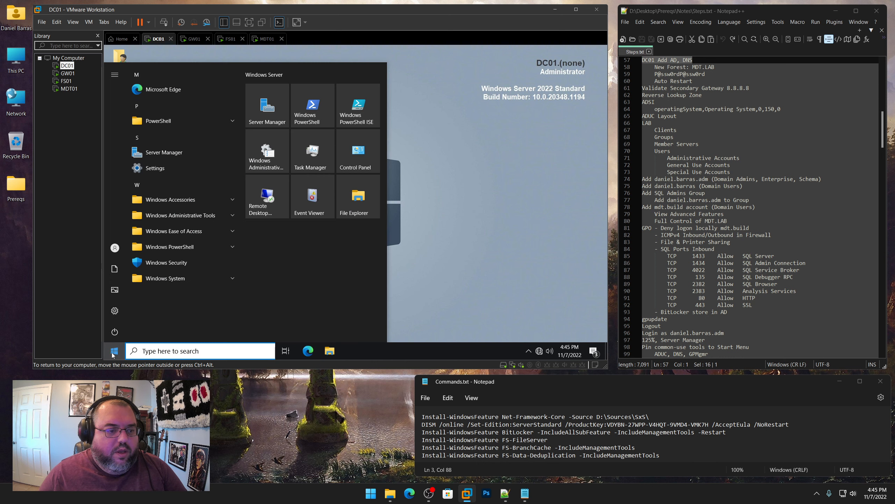
click(274, 111)
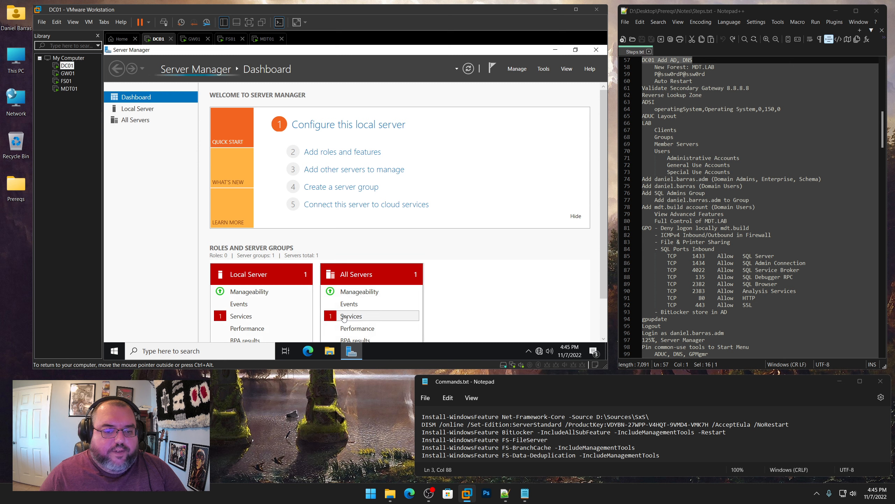
Review and close the services alert details for Local Server and All Servers
click(244, 316)
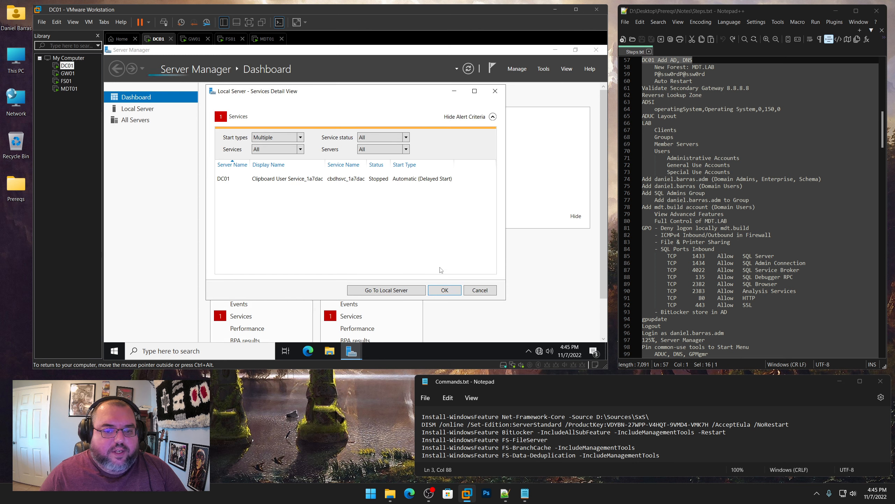
click(473, 290)
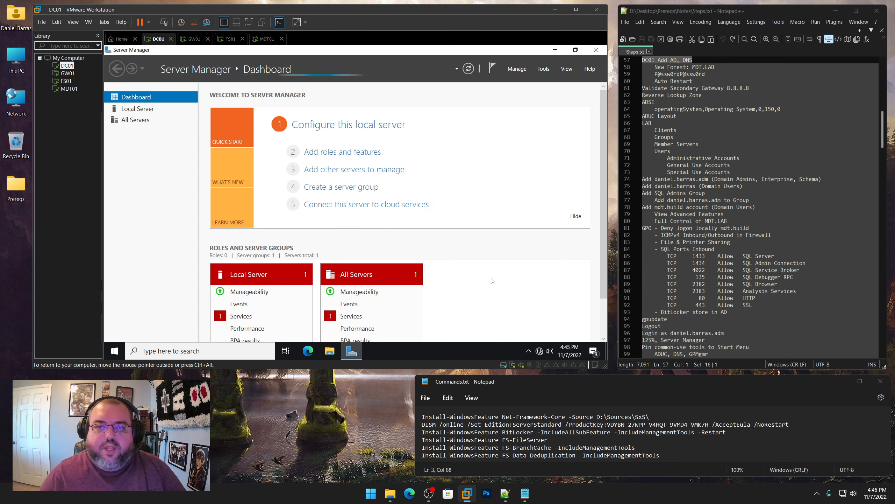
click(339, 316)
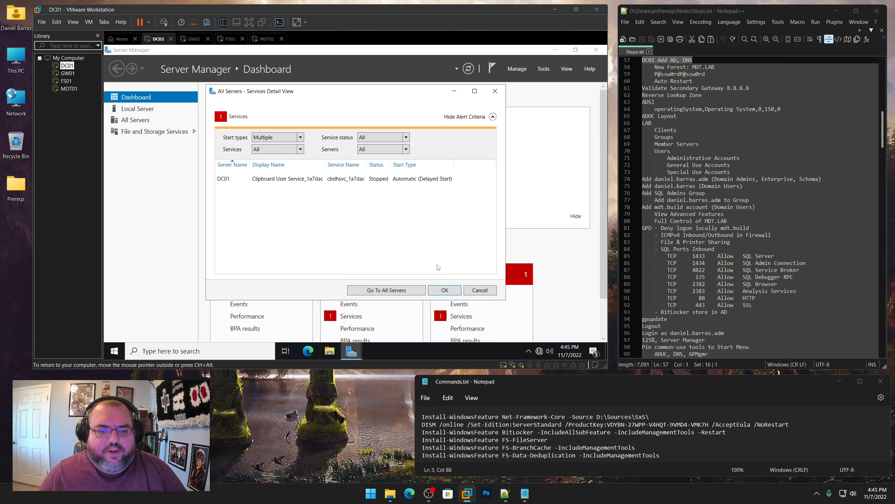
click(475, 290)
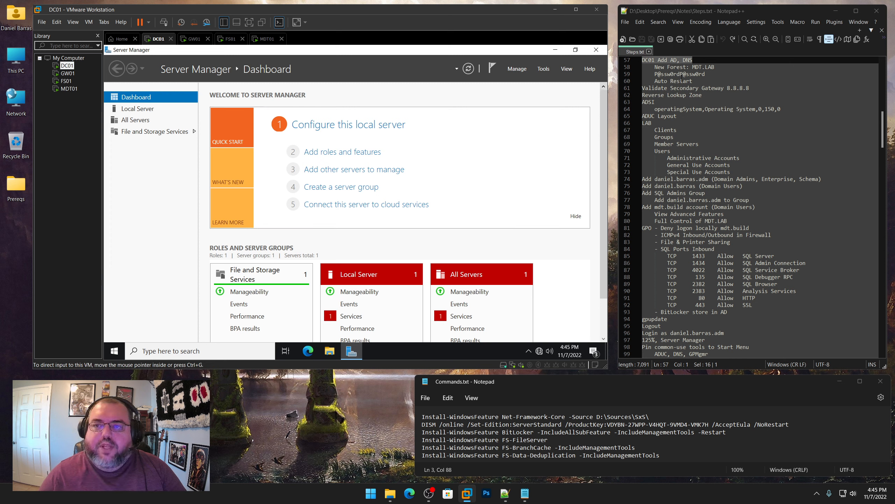
Start a role-based Add Roles and Features install targeting DC01
click(517, 69)
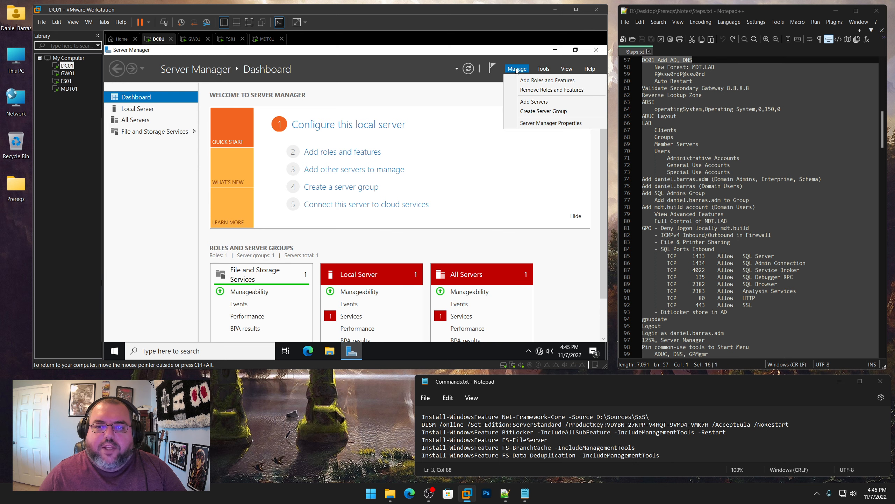
click(527, 81)
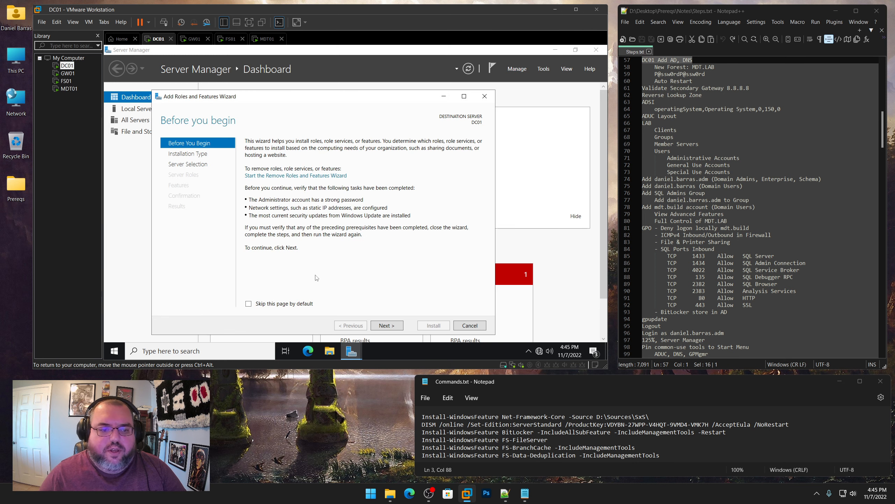
click(292, 304)
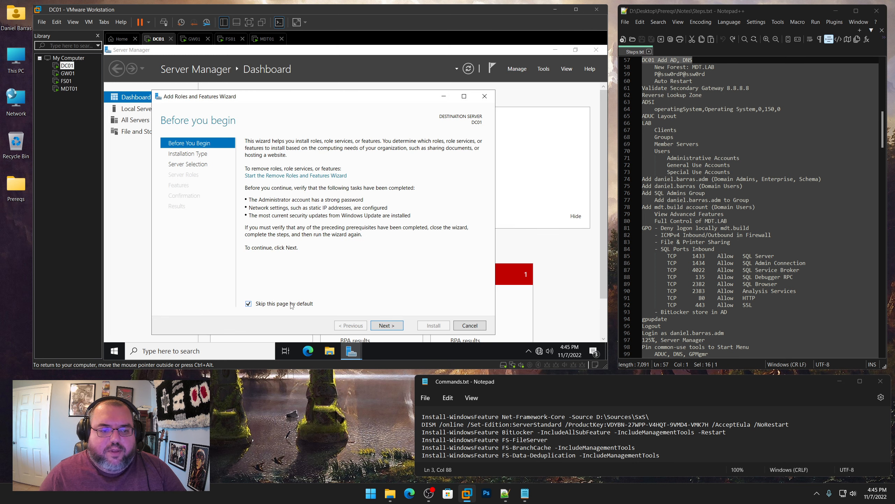
click(391, 327)
click(392, 326)
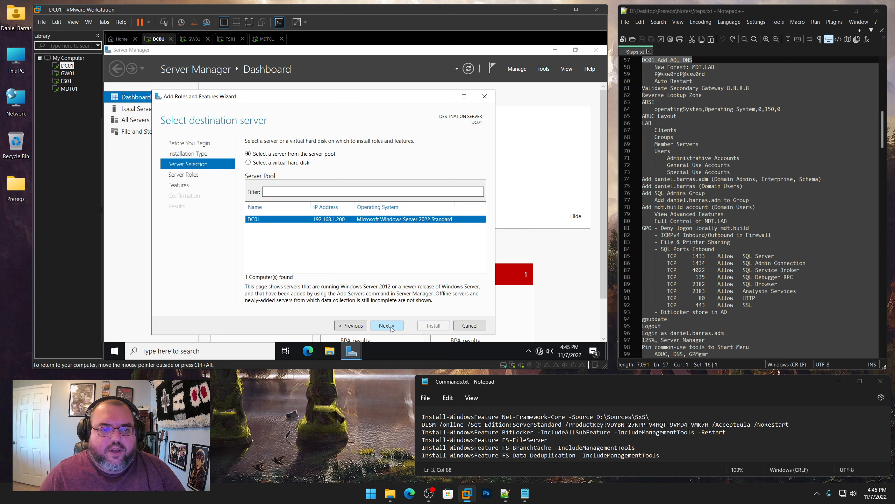
click(392, 327)
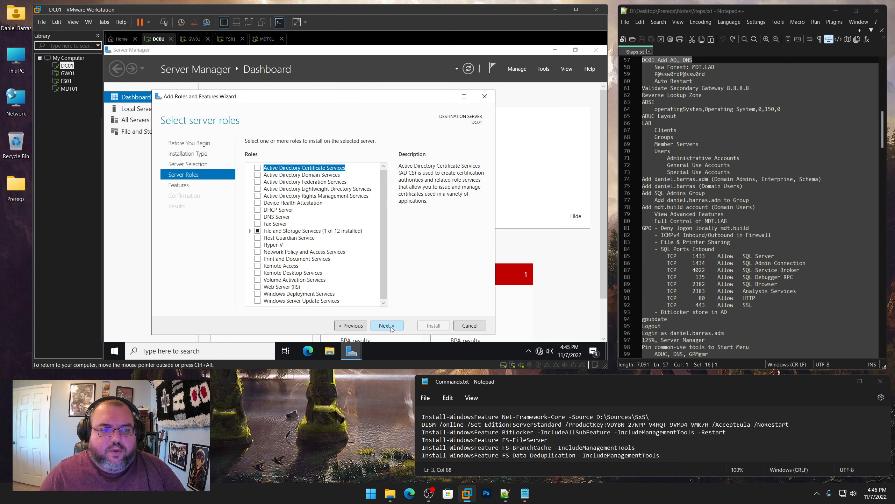
Select AD DS and DNS Server with their required tools and start the installation
click(258, 177)
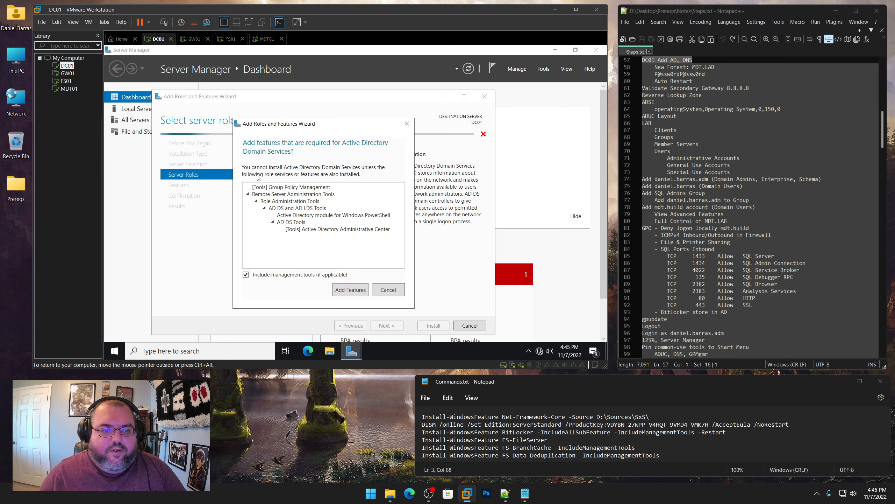
click(354, 294)
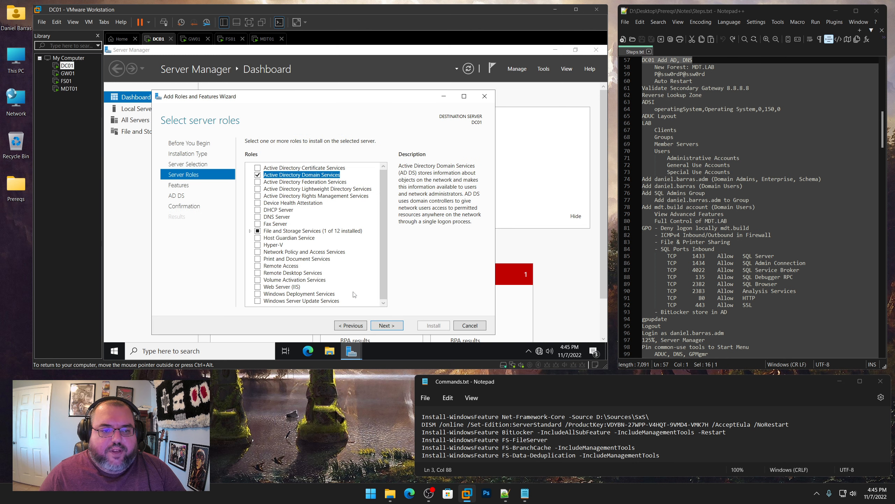
click(258, 218)
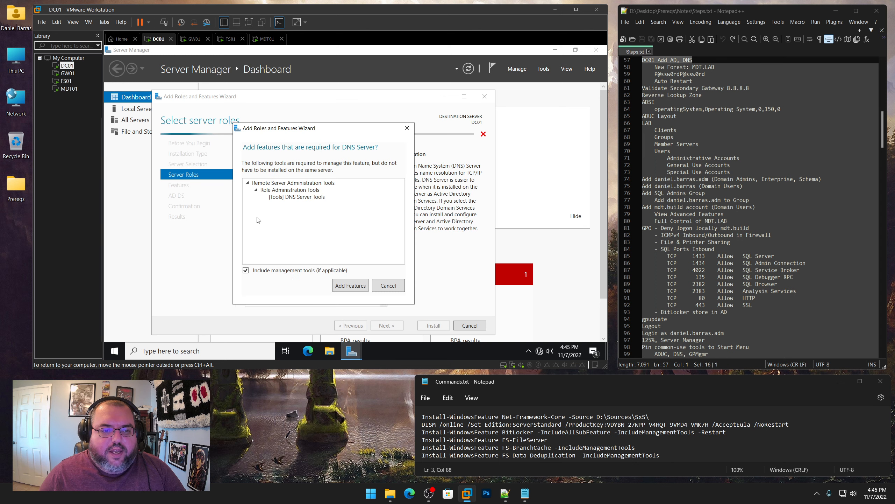
click(359, 288)
click(386, 325)
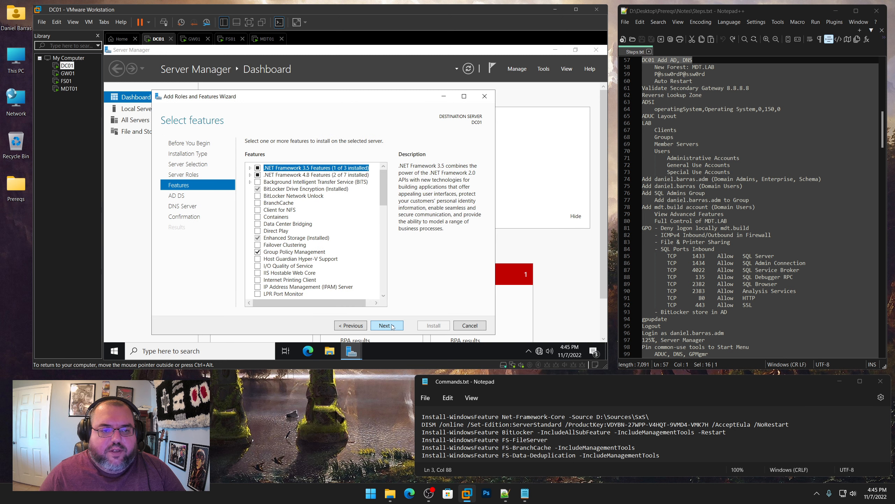
click(386, 325)
click(393, 327)
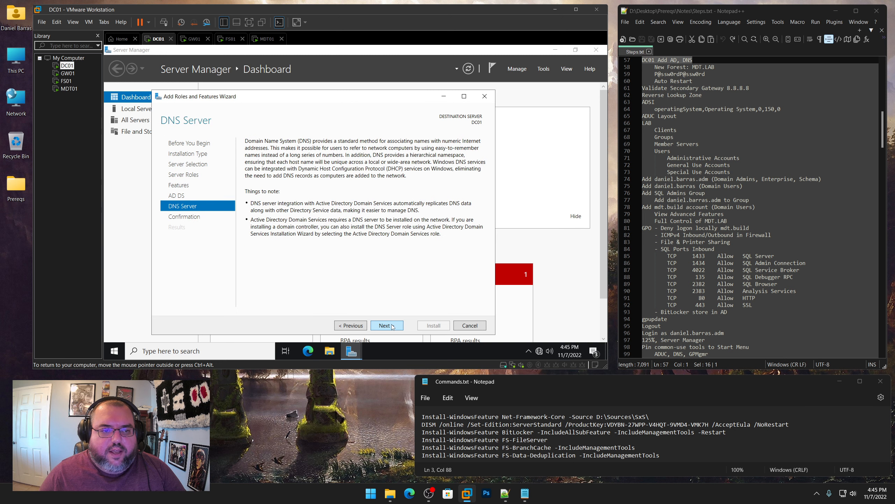
click(392, 327)
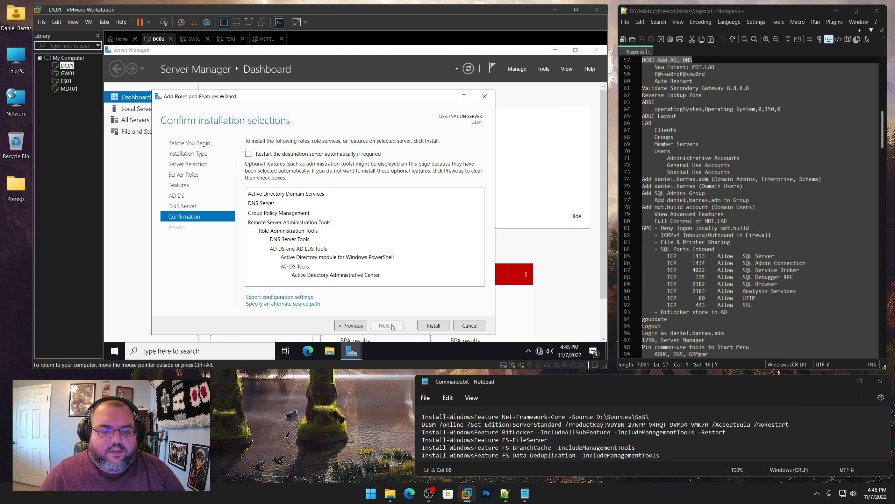
click(439, 328)
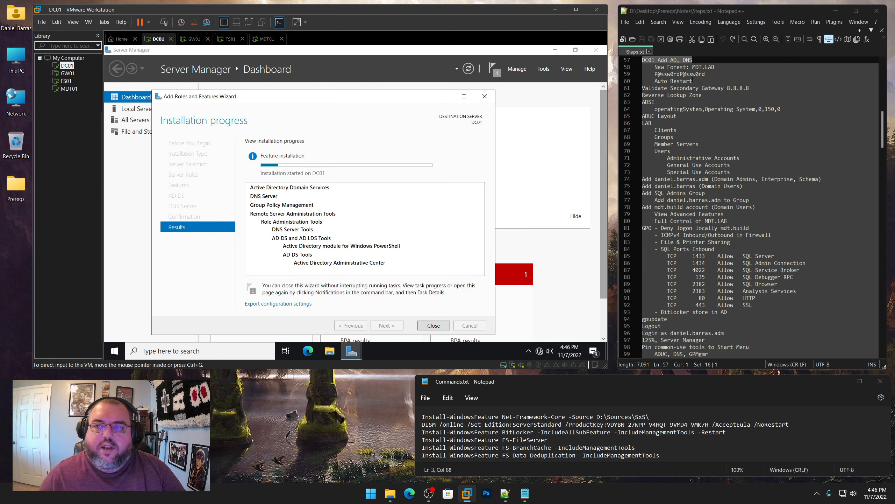
Clear all pending notifications on GW01
drag(720, 67, 658, 67)
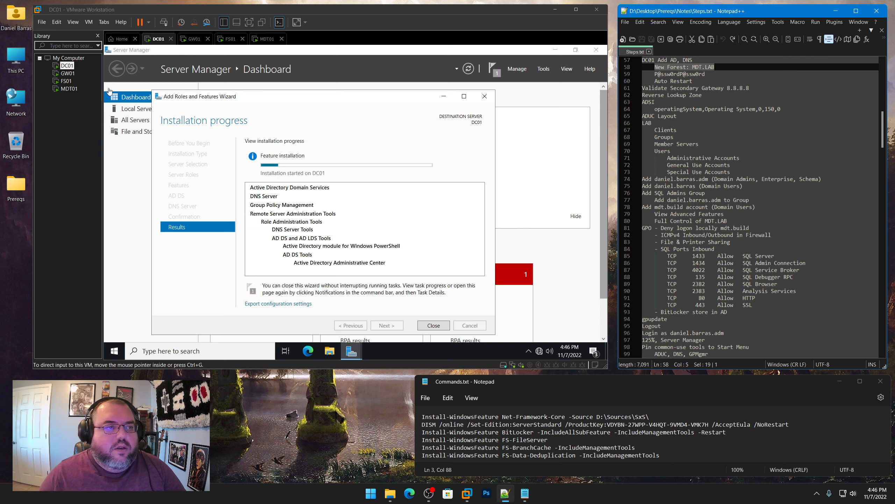
click(66, 74)
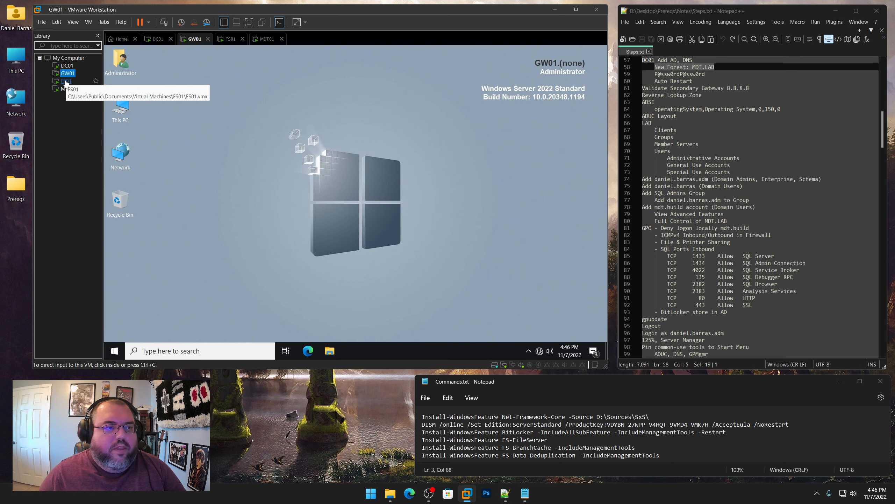
click(66, 82)
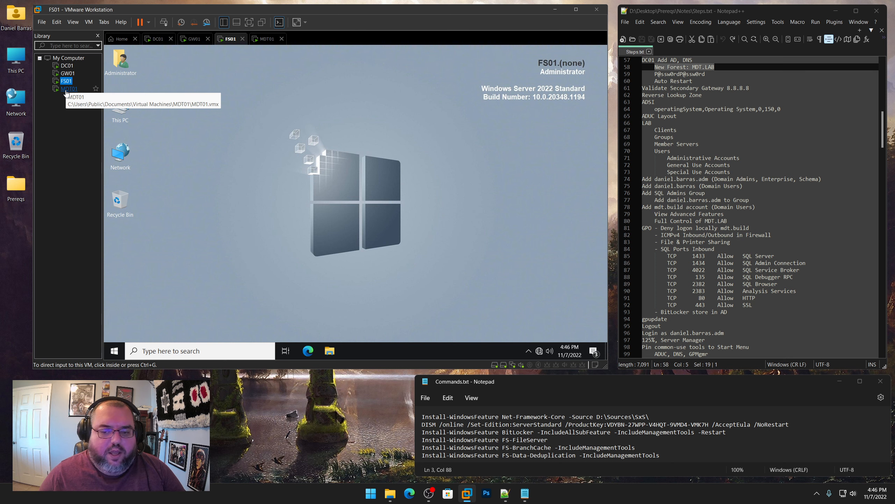
click(66, 89)
click(66, 73)
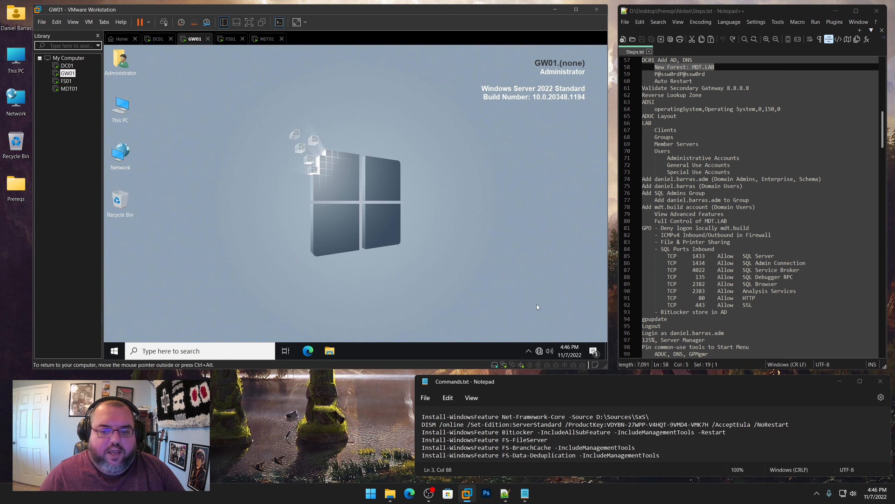
click(594, 351)
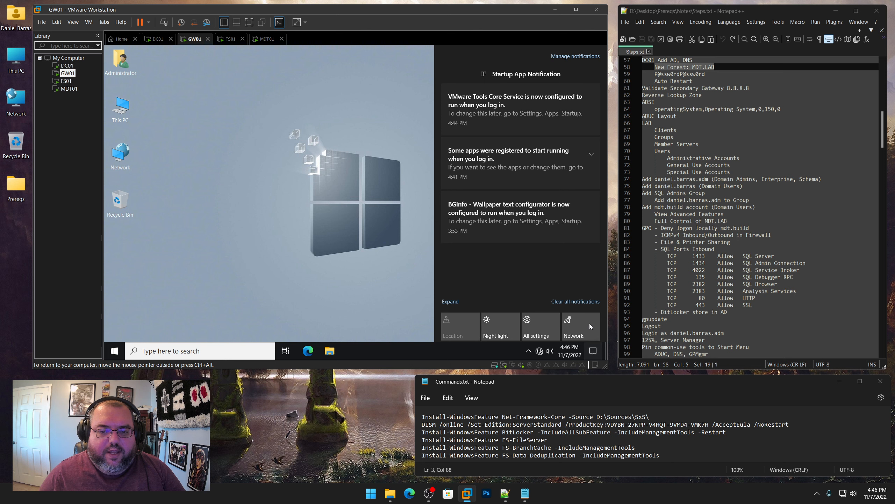
click(578, 301)
click(333, 270)
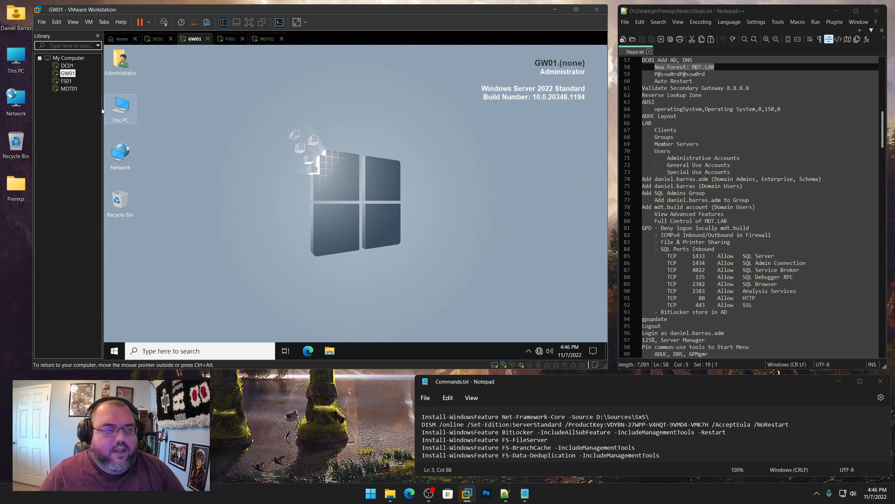
Clear all pending notifications on FS01 and MDT01
click(66, 81)
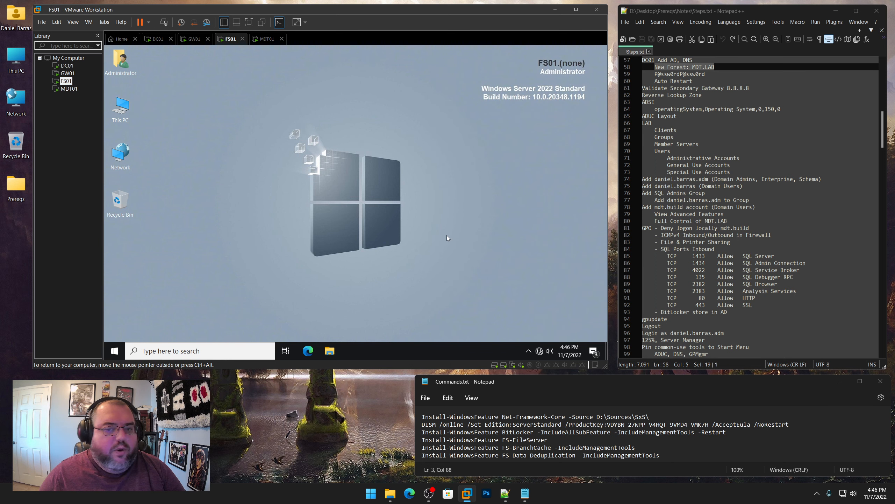
click(595, 350)
click(575, 302)
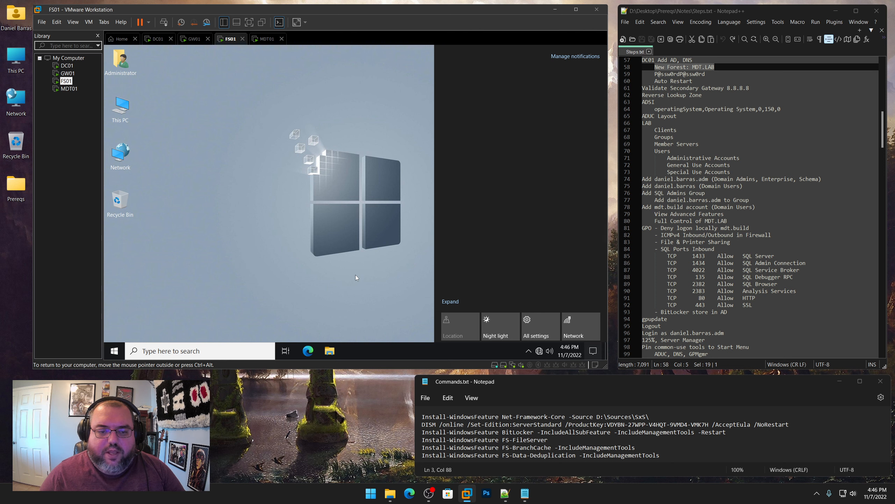
click(355, 276)
click(70, 89)
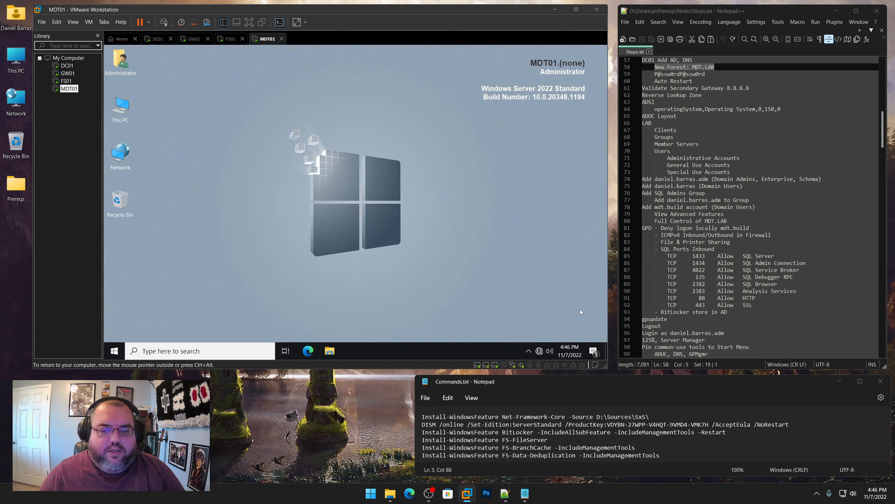
click(594, 351)
click(582, 303)
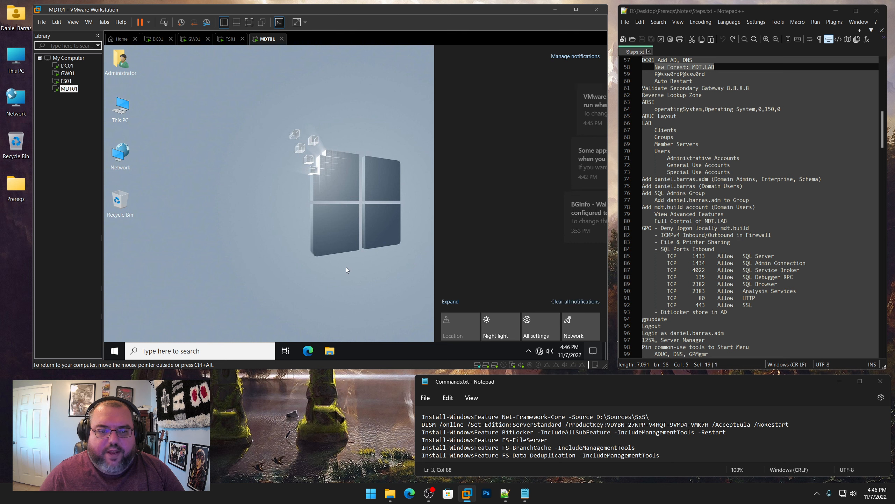
click(345, 267)
Clear DC01's notifications and return to the running installation wizard
click(67, 65)
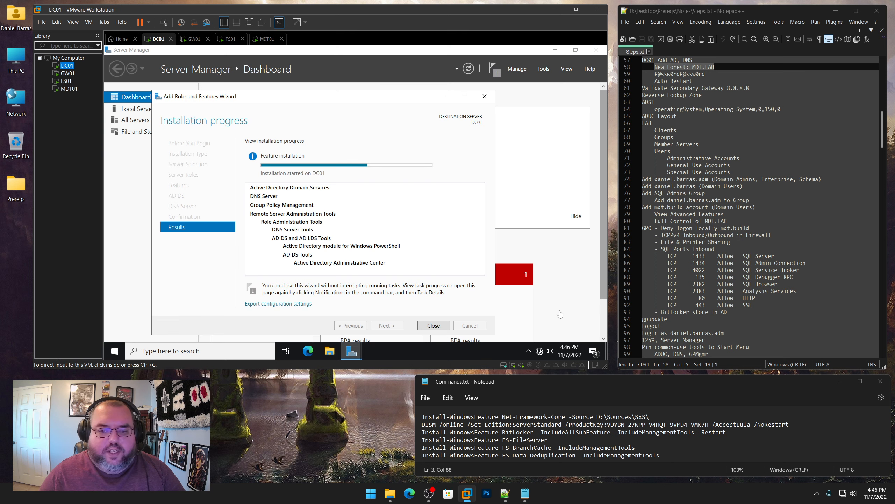
click(594, 351)
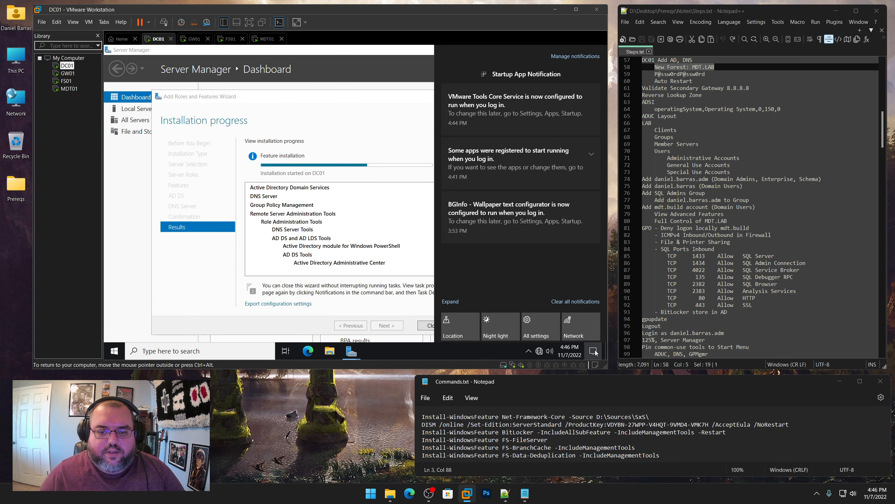
click(581, 304)
click(321, 104)
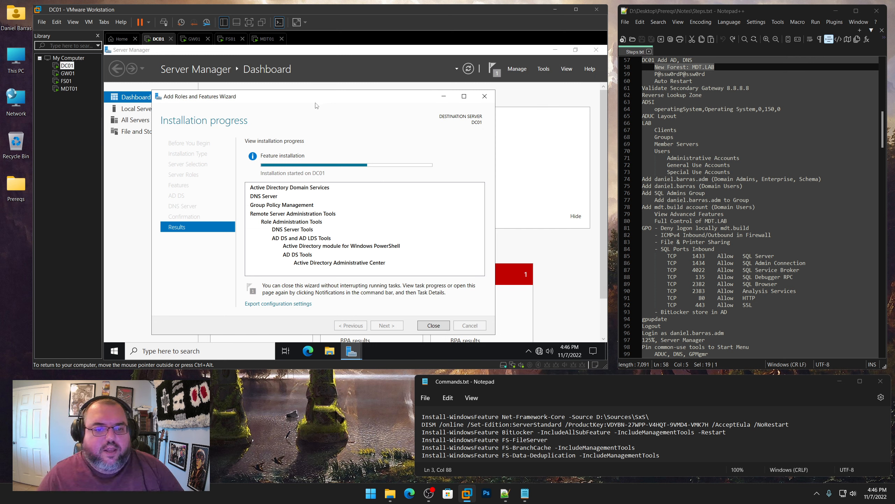
drag(314, 98, 302, 87)
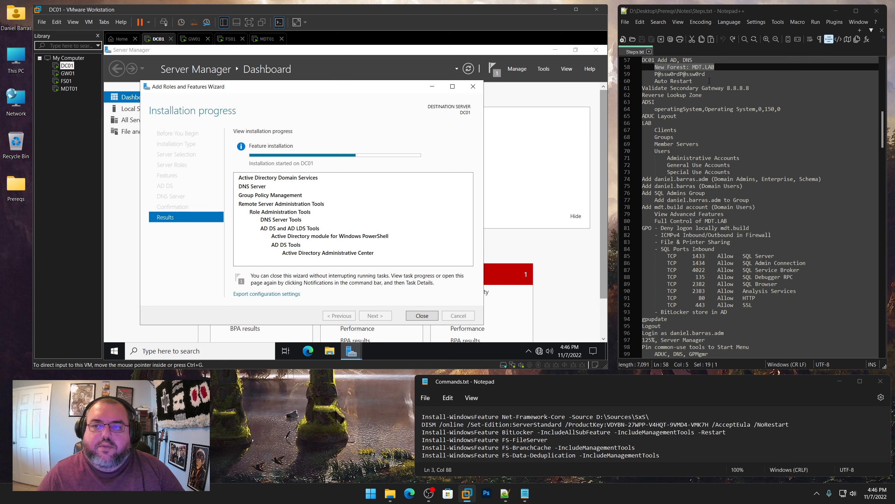
Select the new forest and secondary Gateway 8.8.8.8 lines in the notes
drag(717, 68, 664, 67)
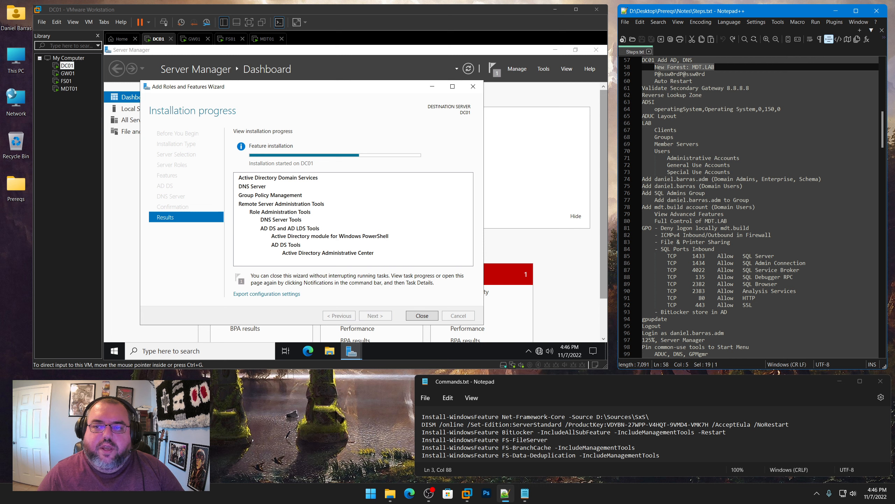
click(757, 88)
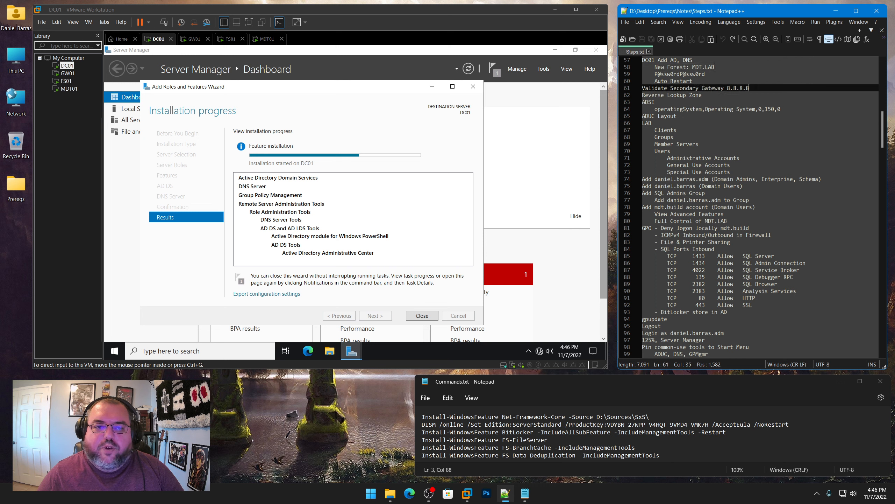
drag(757, 88, 727, 89)
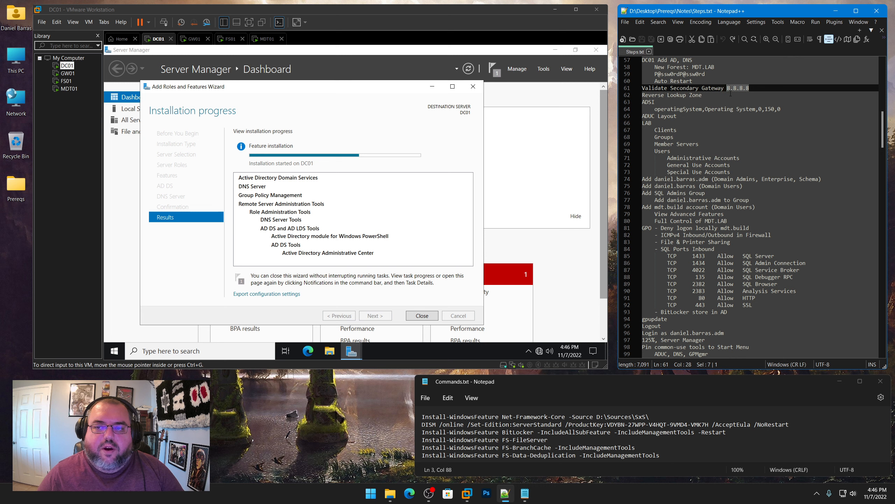
drag(703, 88, 726, 88)
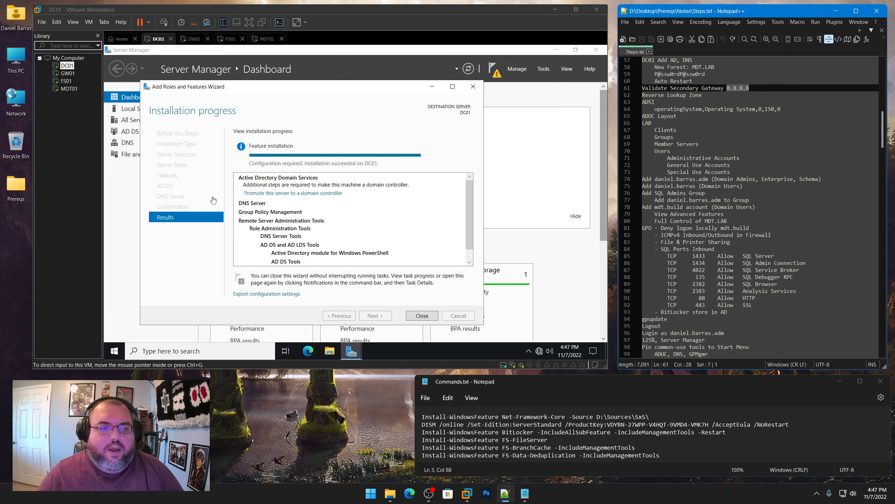
Close the finished install wizard and launch 'Promote this server to a domain controller'
click(236, 187)
click(421, 315)
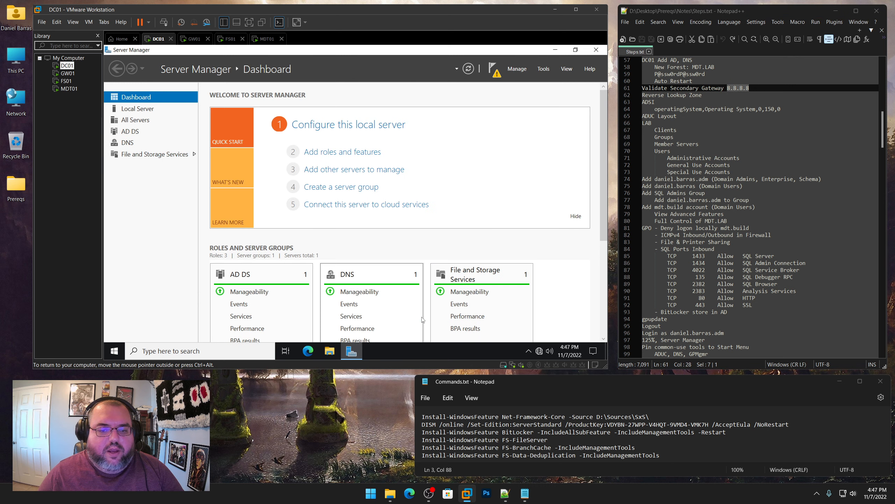
click(496, 72)
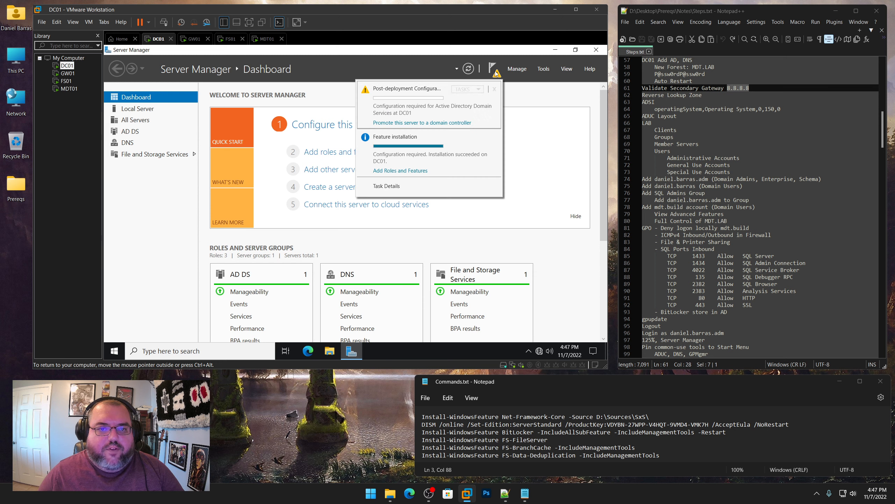
click(495, 138)
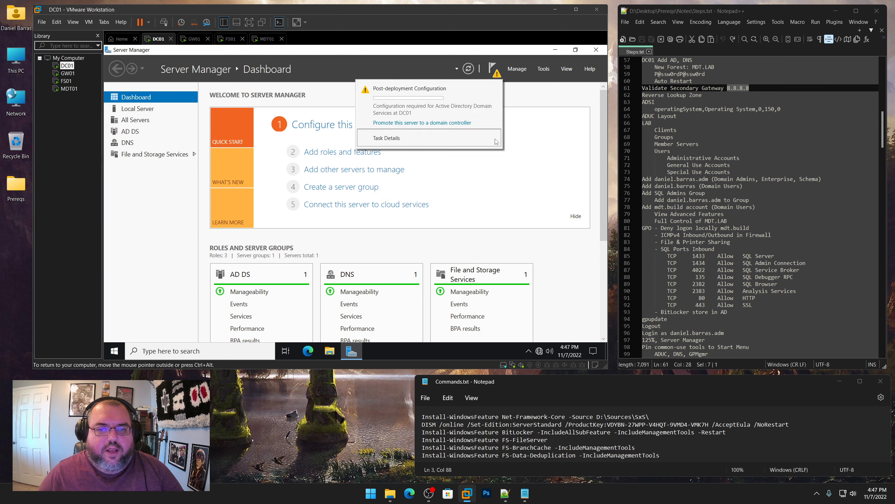
click(422, 123)
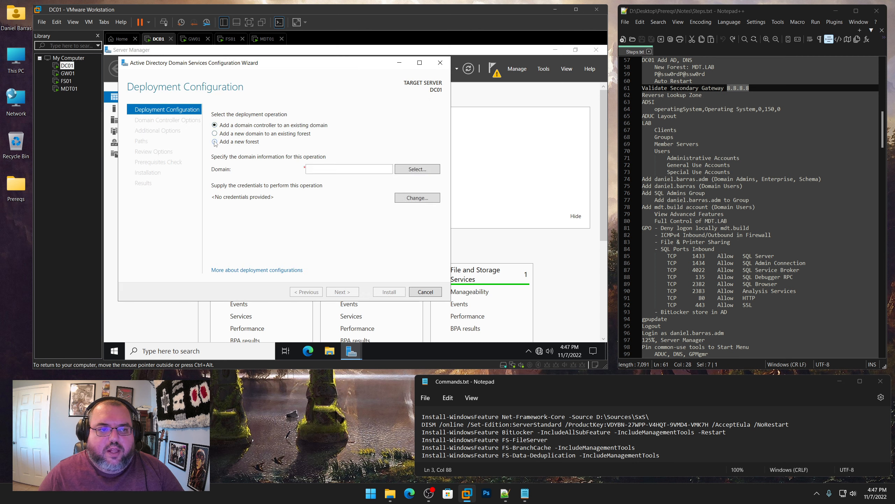
Choose a new forest with root domain MDT.LAB and continue to Domain Controller Options
click(214, 142)
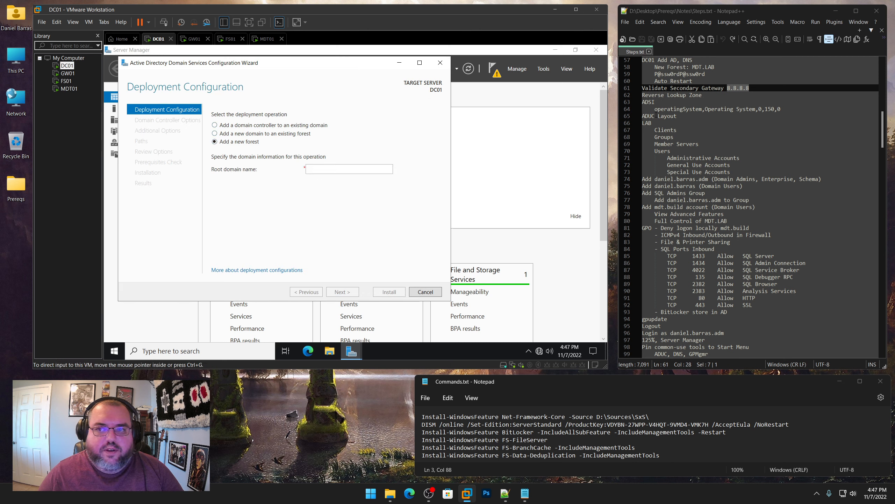
drag(713, 67, 690, 67)
click(309, 171)
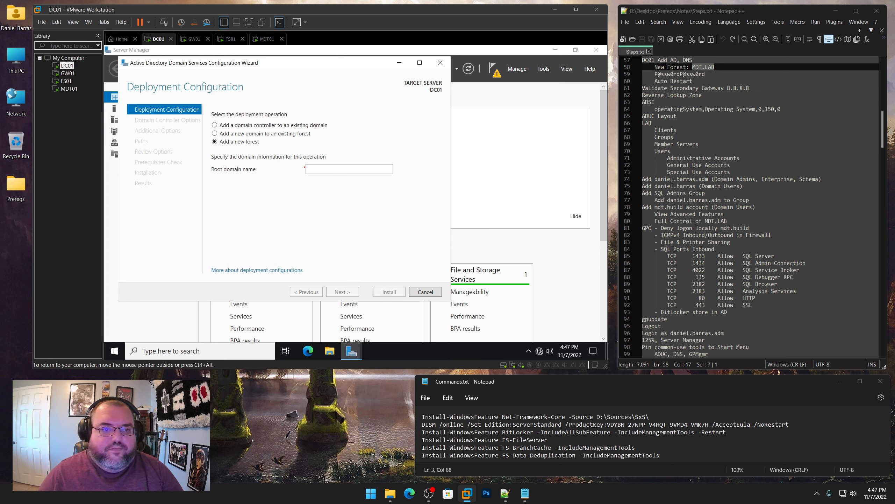
text(MDT)
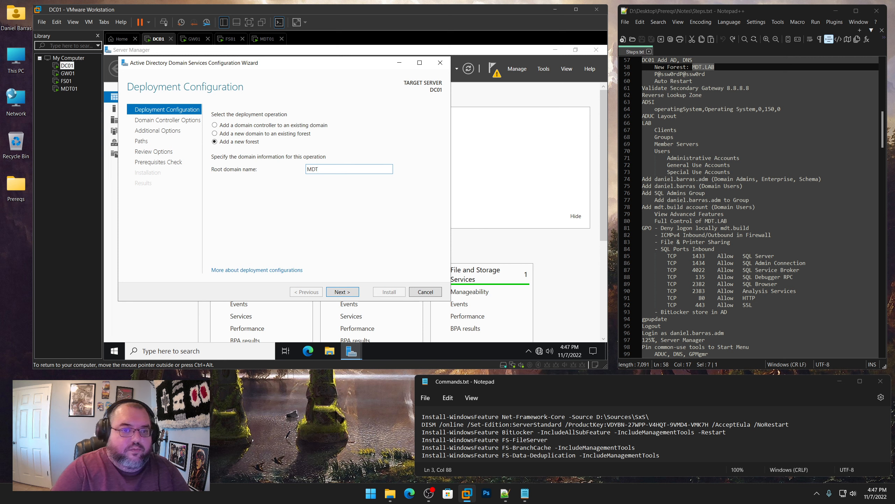
text(.LAB)
key(Return)
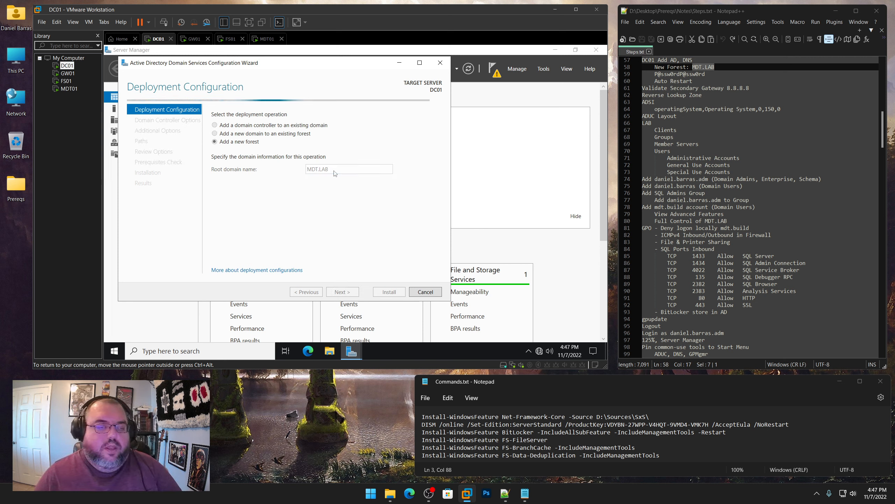
click(709, 74)
drag(705, 74, 661, 74)
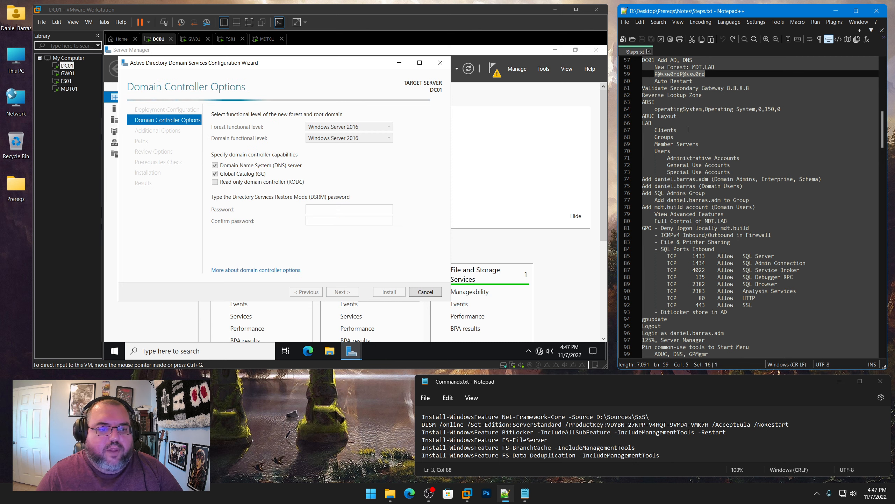
Copy the lab password from the notes and enter it as the DSRM password and confirmation
click(270, 235)
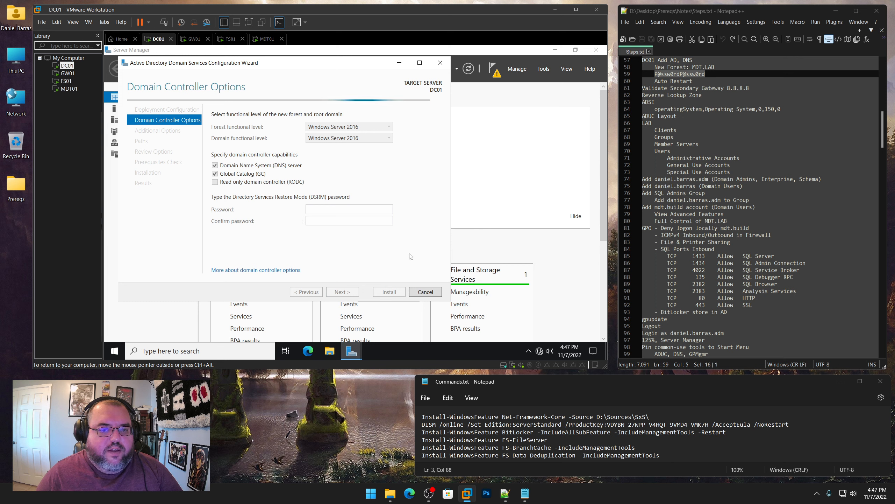
right_click(695, 73)
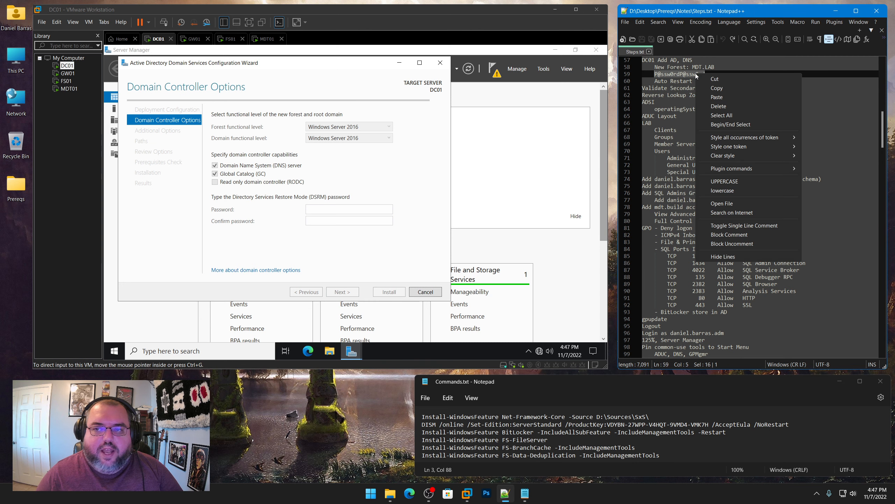
click(712, 88)
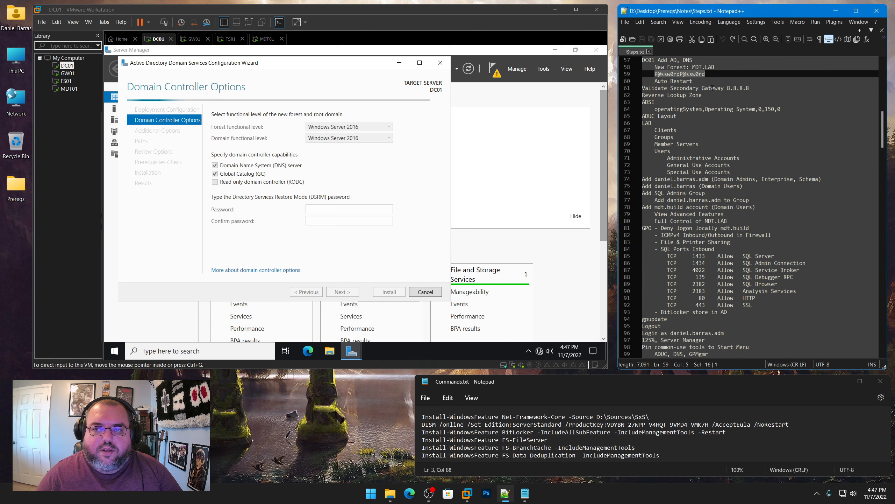
click(277, 253)
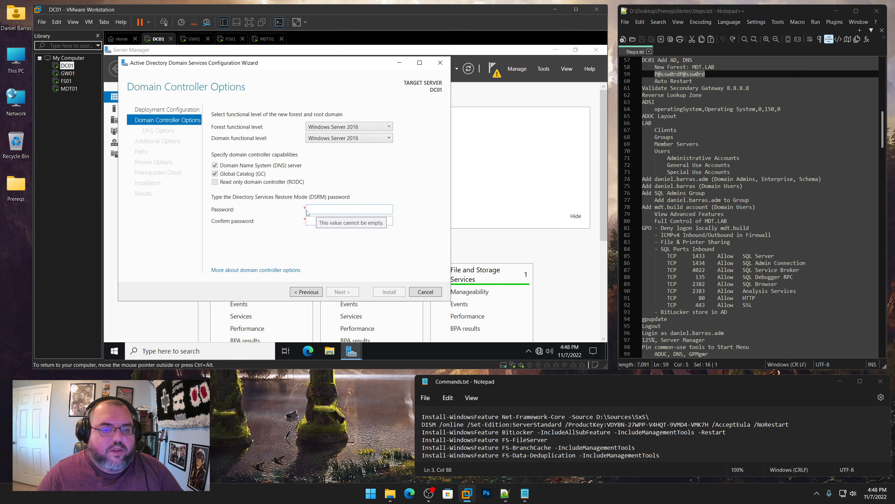
key(ctrl+v)
key(Tab)
key(ctrl+v)
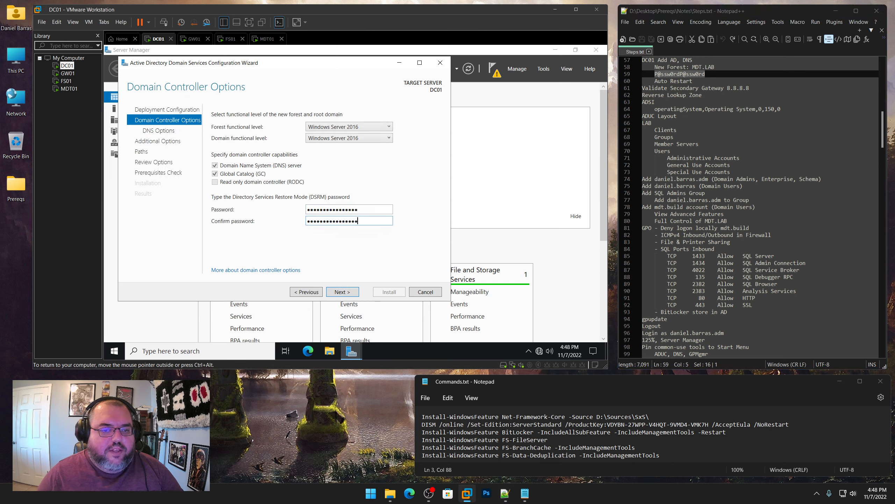
Accept DNS options, NetBIOS name MDT and default paths, then start the prerequisites check
click(343, 292)
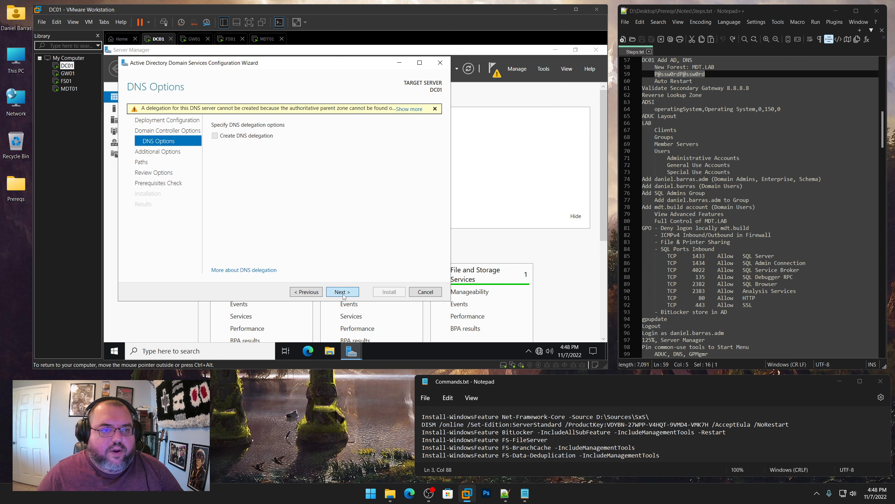
click(343, 293)
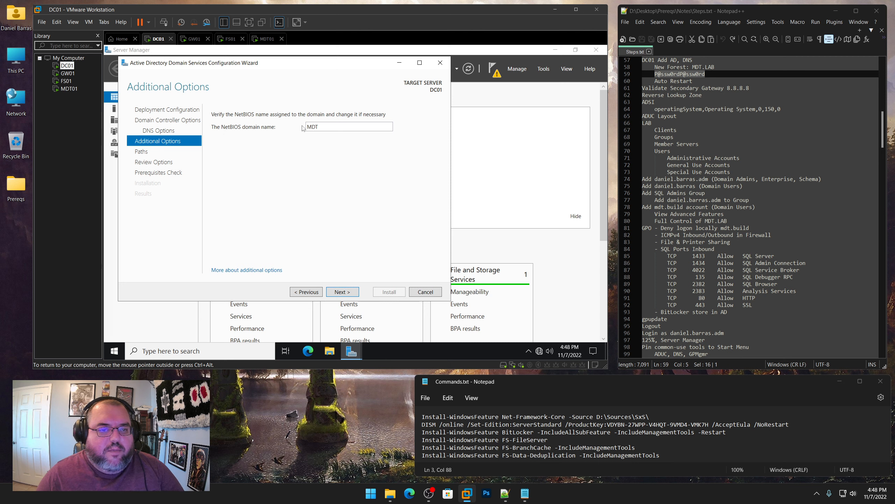
click(345, 292)
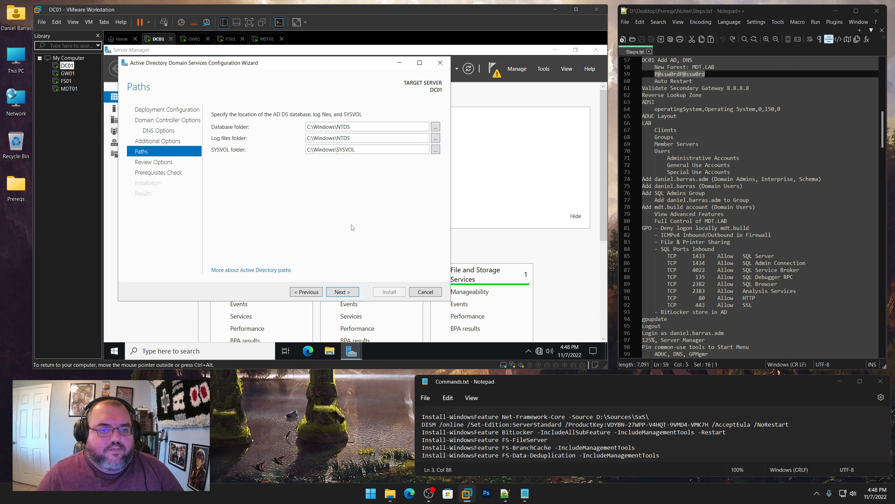
click(343, 292)
click(343, 292)
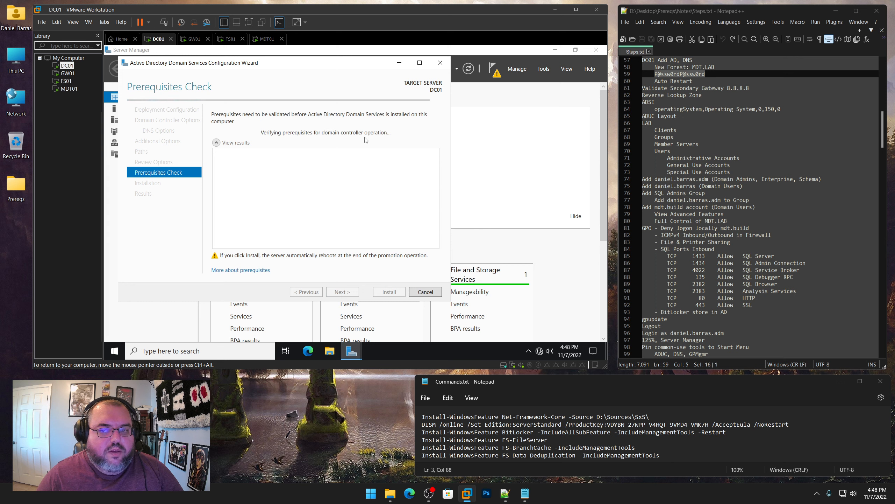
Install the domain controller once prerequisites pass, then dismiss the sign-out notice
drag(692, 81, 655, 81)
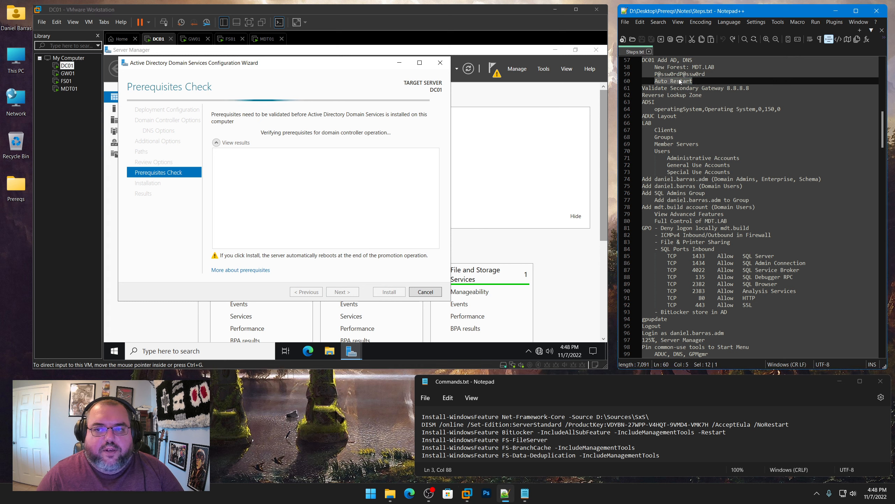
click(301, 79)
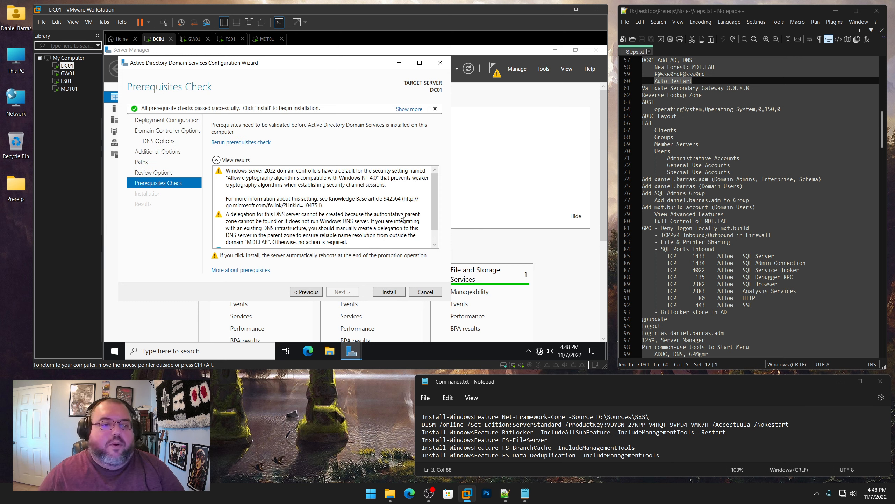
click(389, 292)
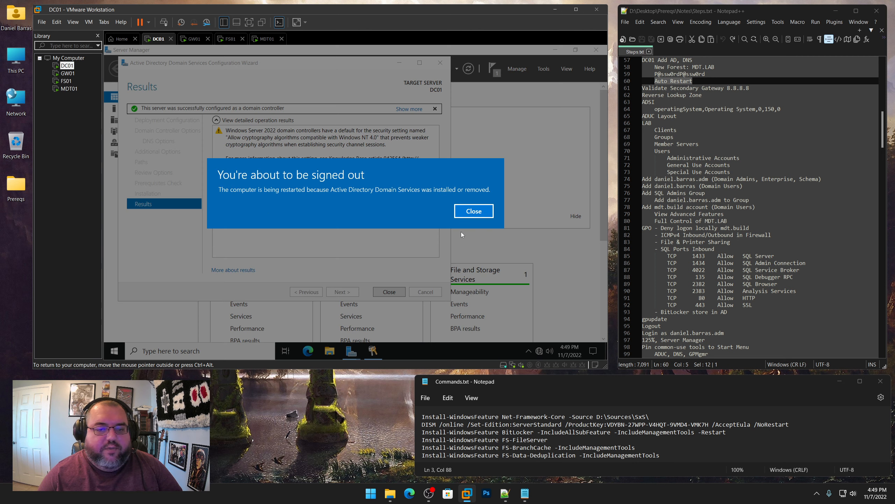
click(473, 211)
Close the promotion wizard and Server Manager, and let DC01 restart to its lock screen
click(391, 291)
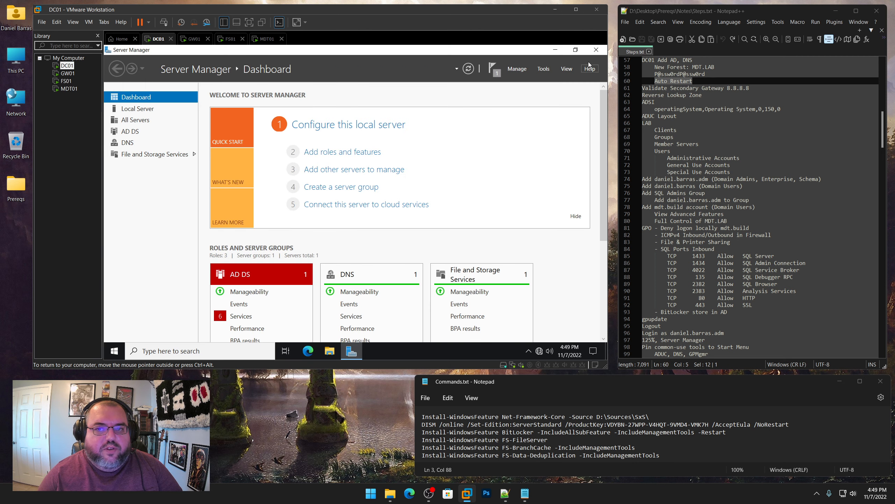
click(598, 52)
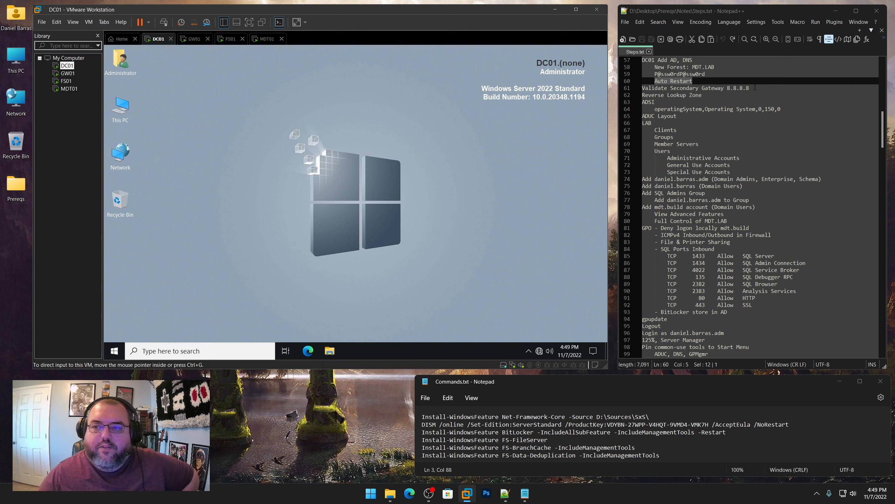
drag(755, 88, 642, 88)
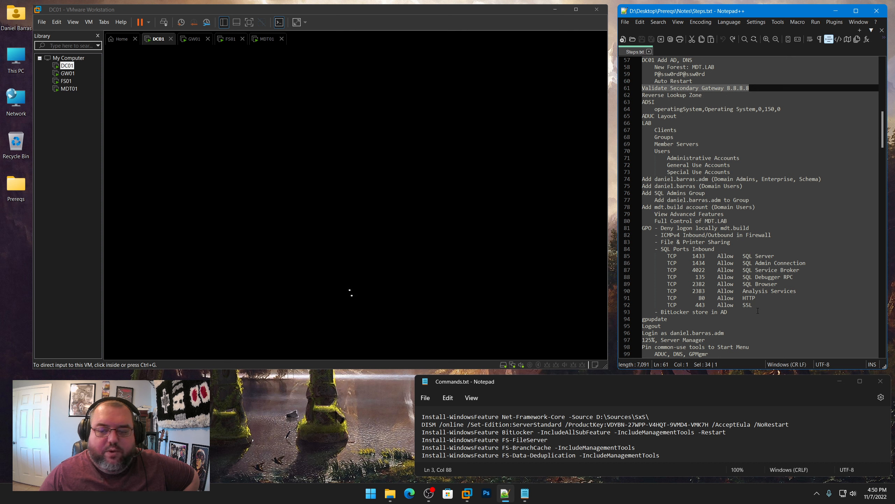
drag(755, 305, 643, 228)
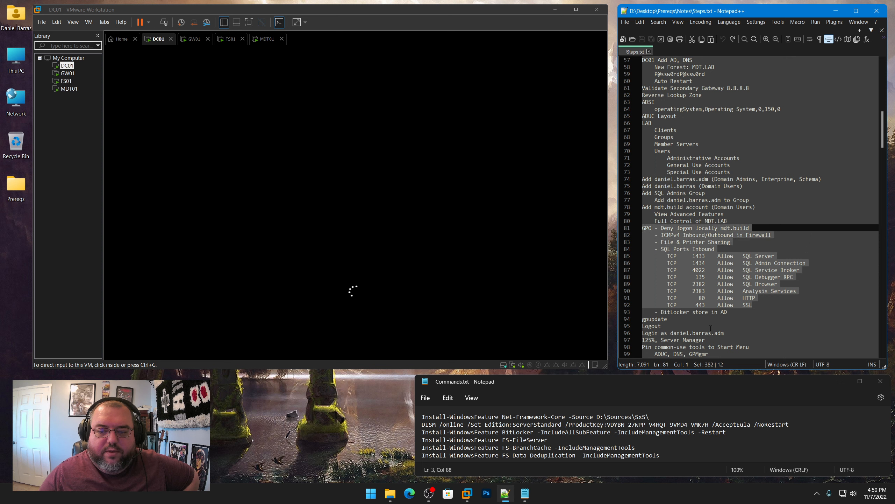
drag(733, 313, 661, 312)
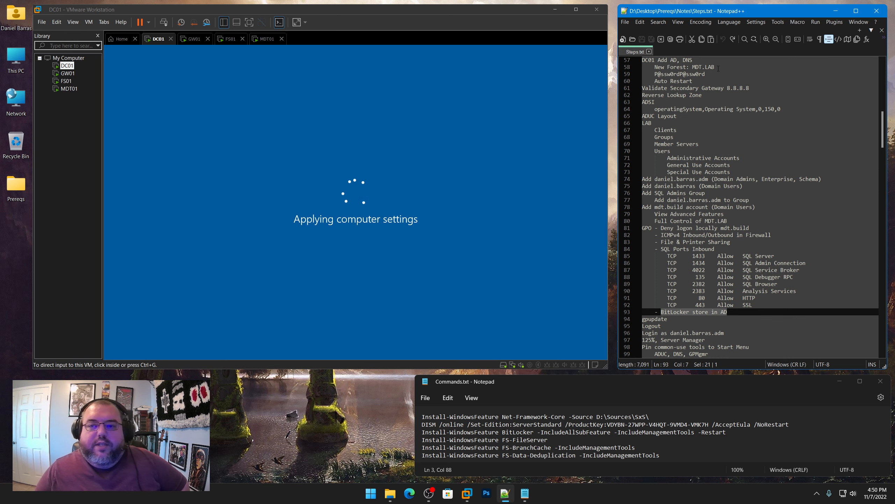
click(718, 68)
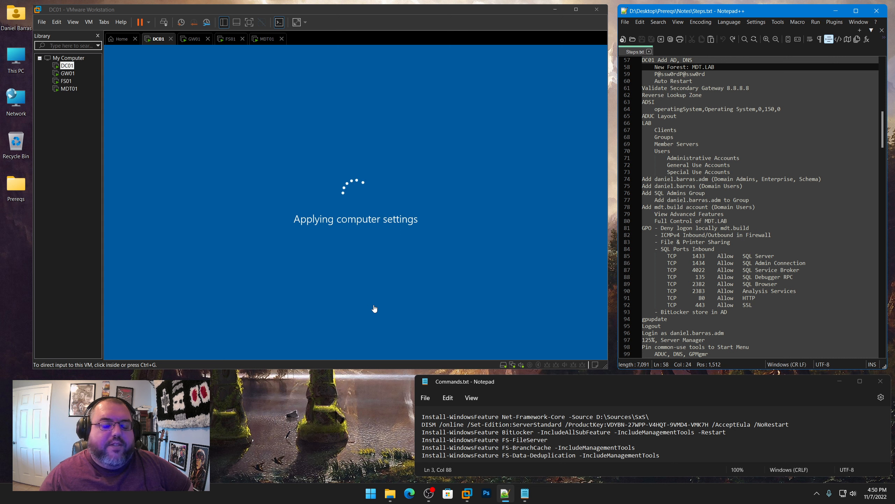
click(409, 397)
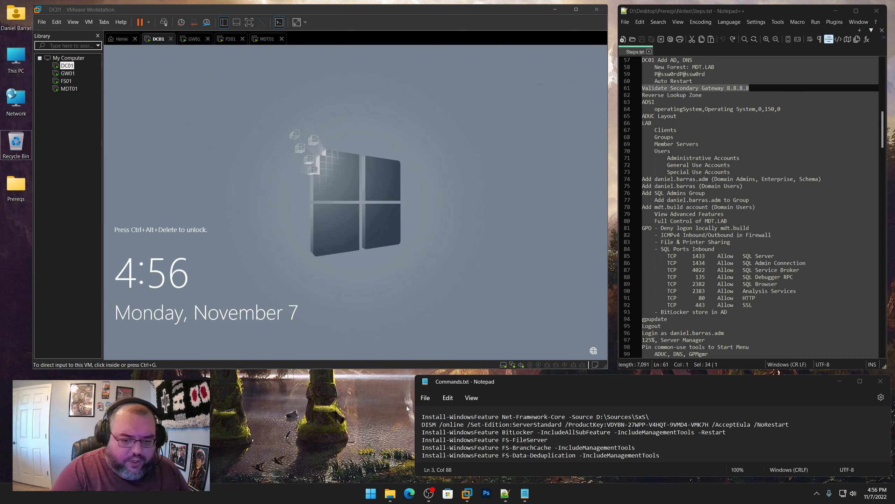
Sign in to DC01 as MDT\Administrator using Ctrl+Alt+Insert and the lab password
click(369, 186)
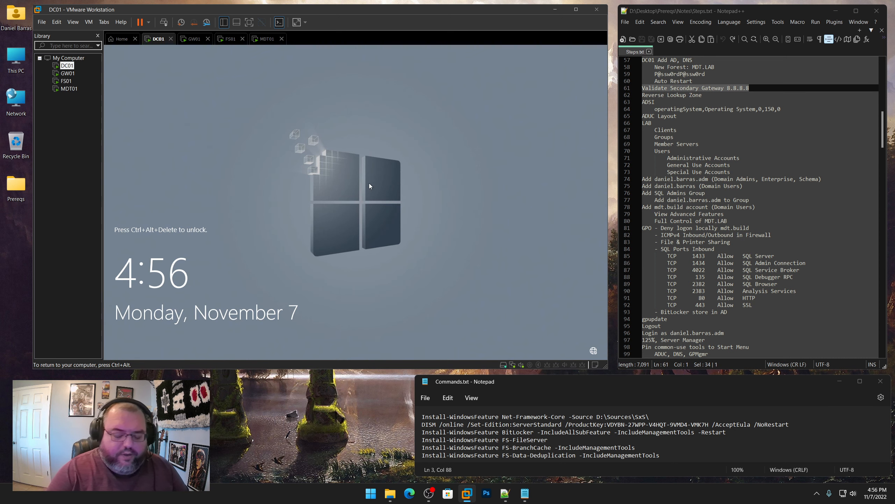
key(ctrl+alt+Insert)
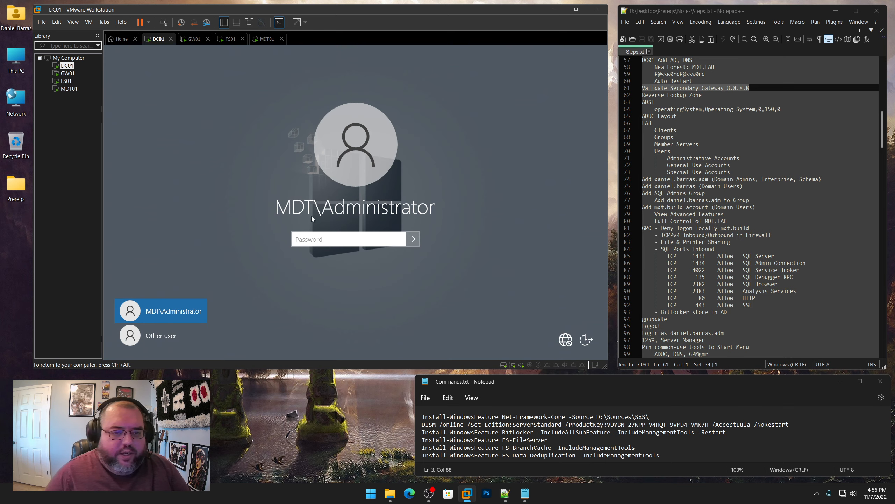
text(P@s)
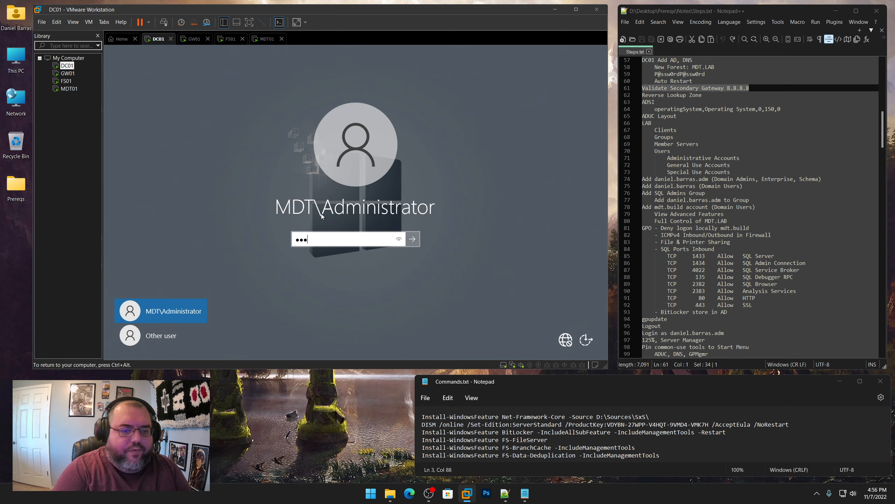
text(sw0rdP@ssw0rd)
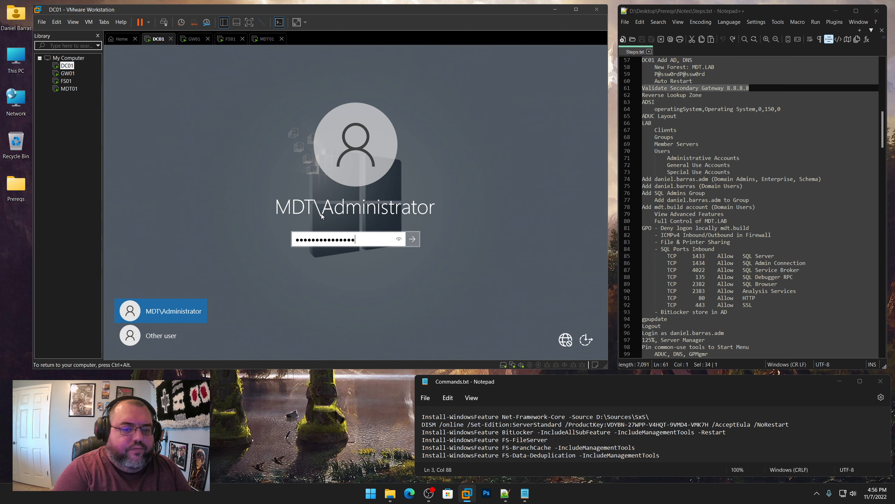
key(Return)
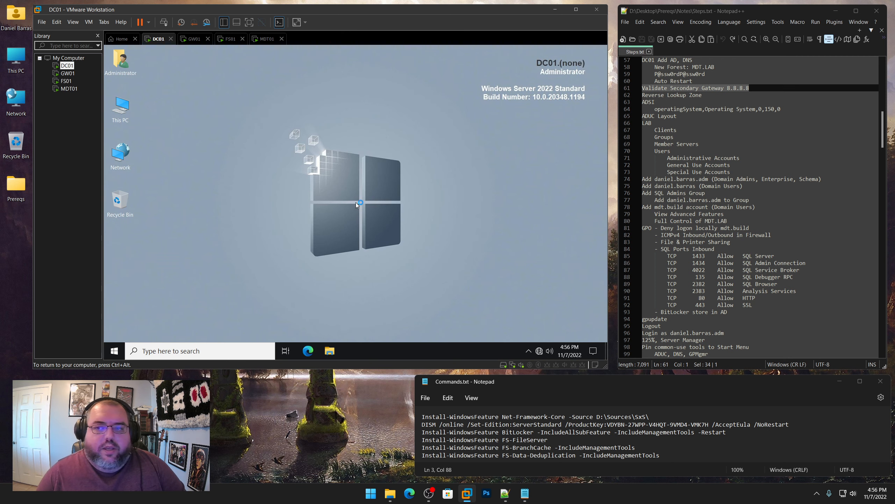
Open the Ethernet0 adapter's properties from Network & Internet settings
right_click(540, 351)
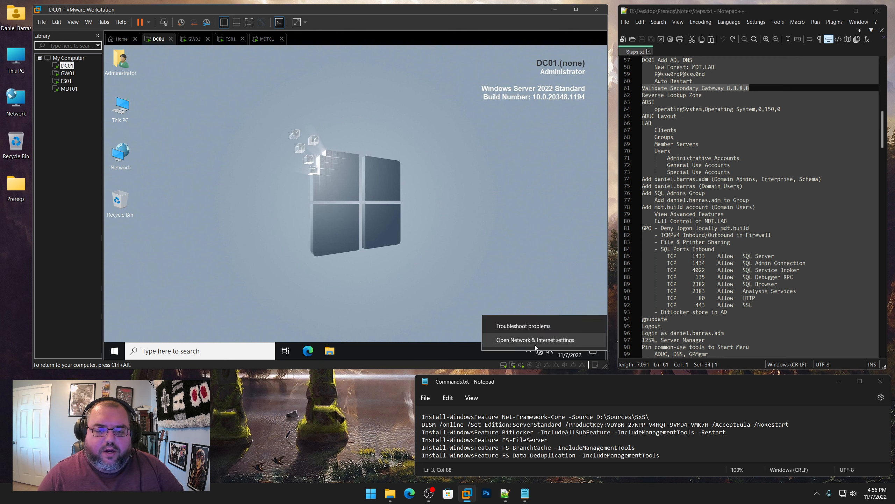
click(535, 343)
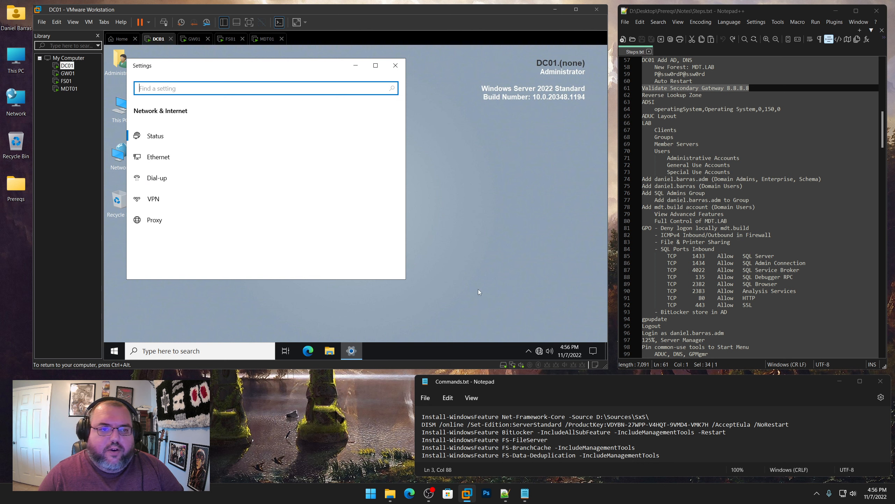
click(162, 159)
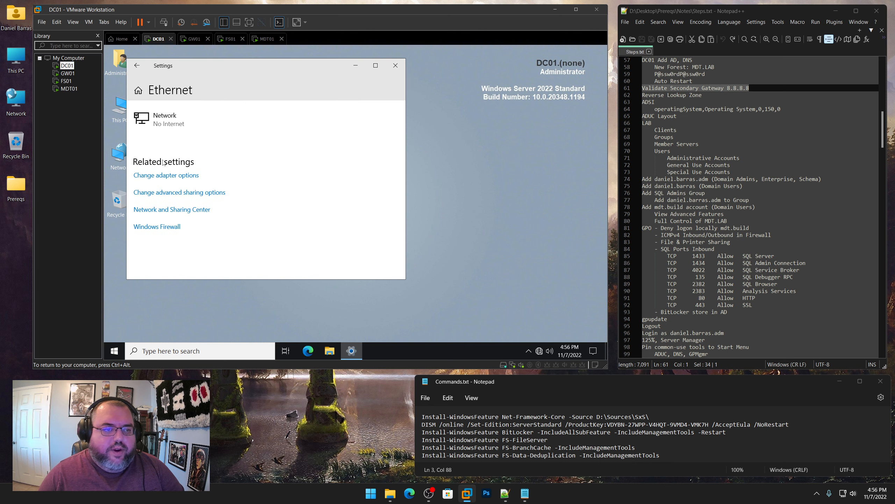
click(195, 176)
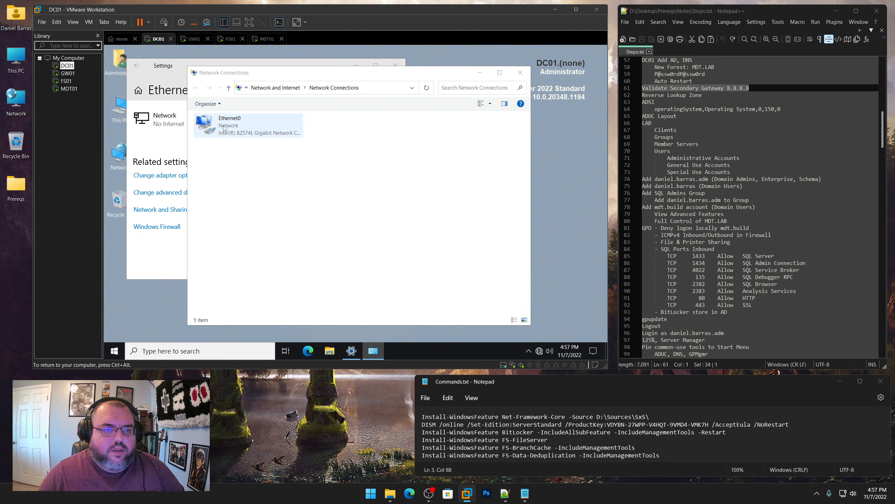
right_click(224, 127)
click(251, 208)
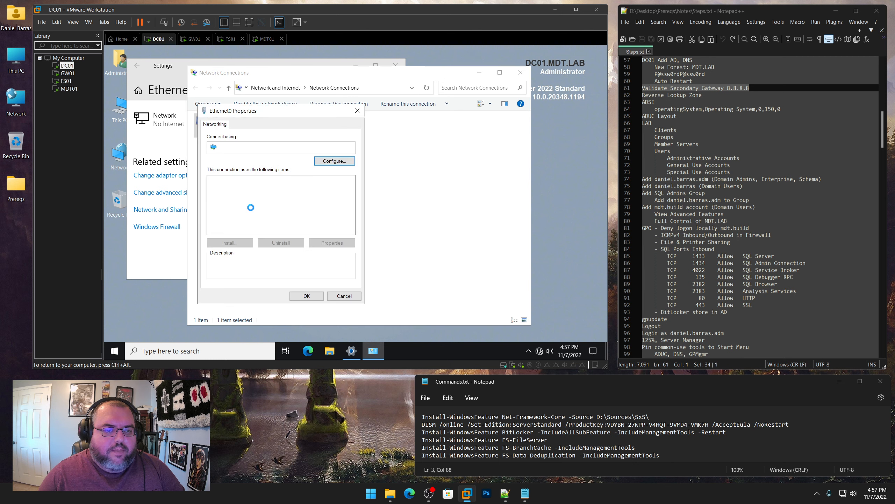
Confirm IPv4 uses 192.168.1.200 with DNS 127.0.0.1 and alternate 8.8.8.8, then close Network Connections
click(266, 202)
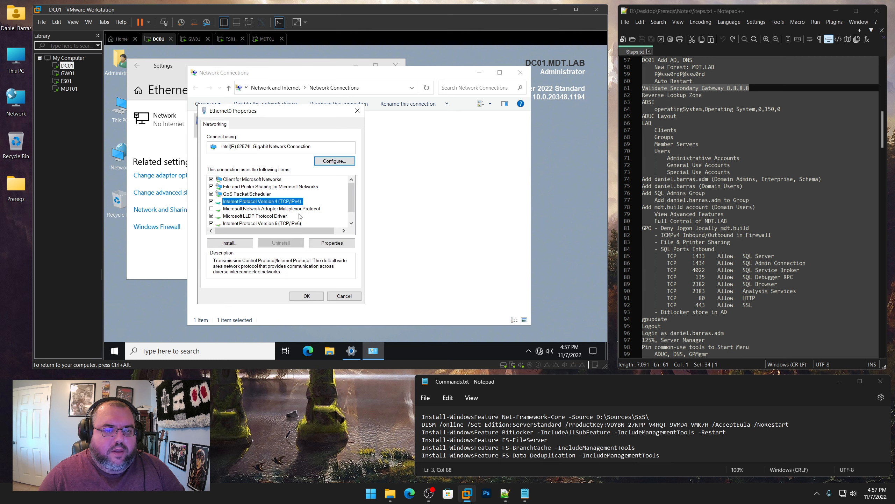
click(343, 245)
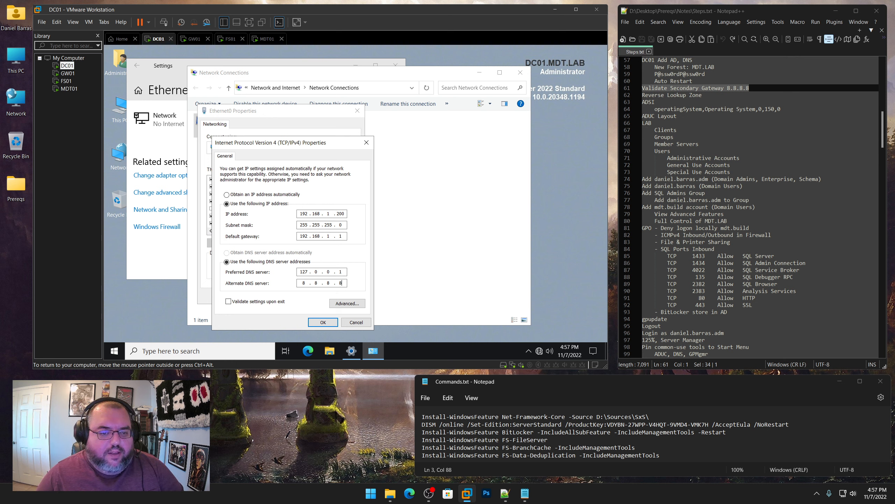
click(324, 322)
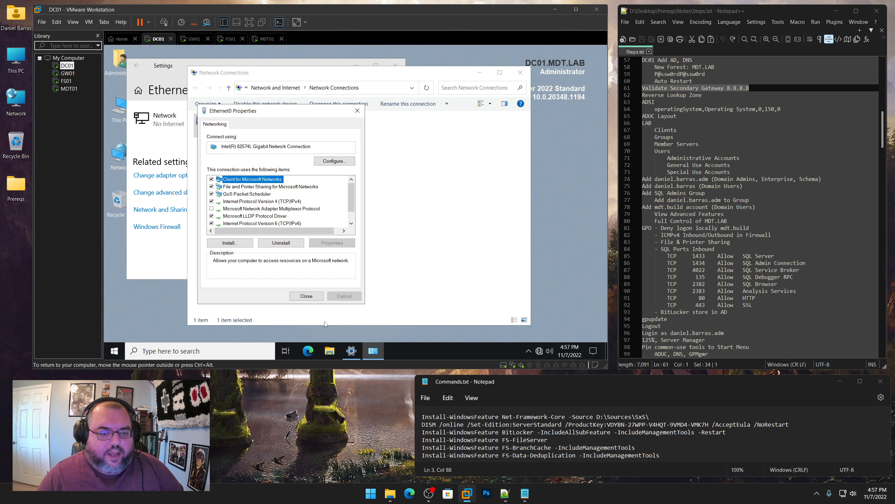
click(307, 296)
click(520, 72)
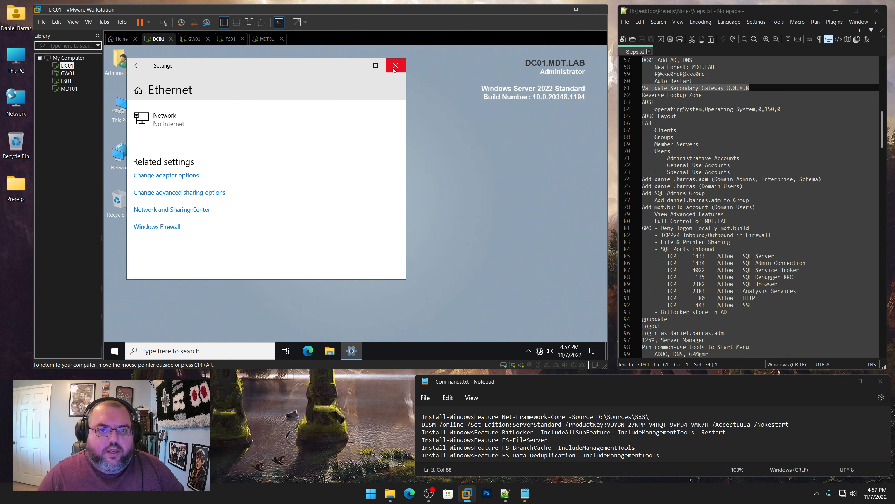
Close the Ethernet settings page and launch DNS Manager from Windows Administrative Tools
click(396, 67)
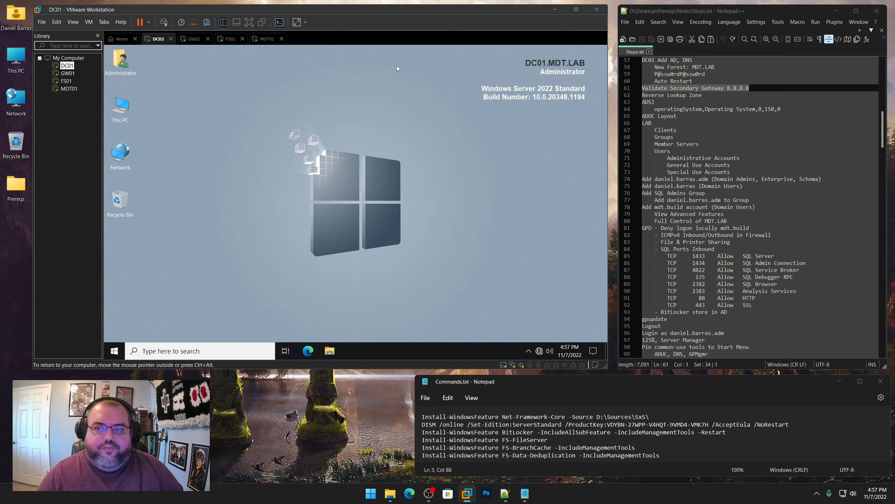
click(114, 351)
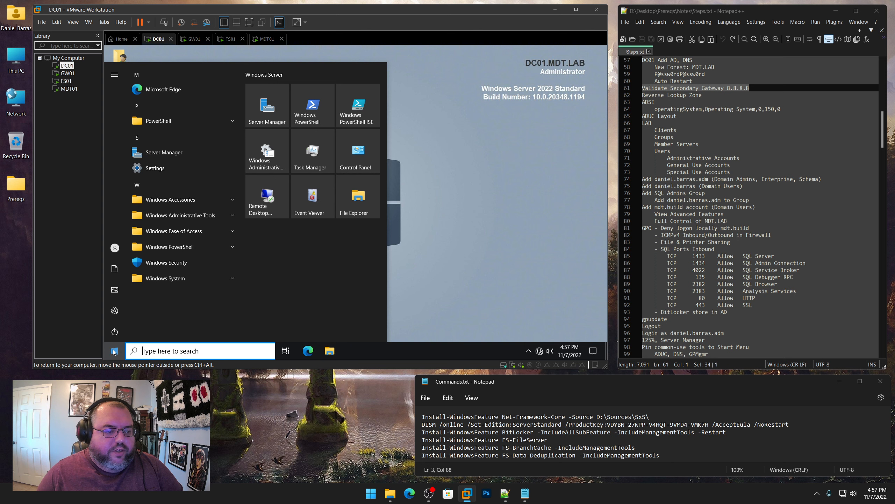
click(168, 217)
scroll(194, 250, down, 1)
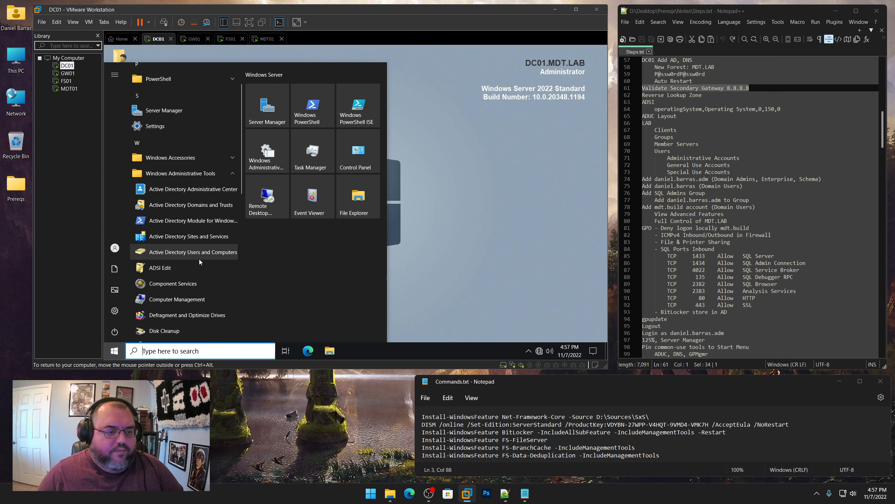
scroll(179, 272, down, 2)
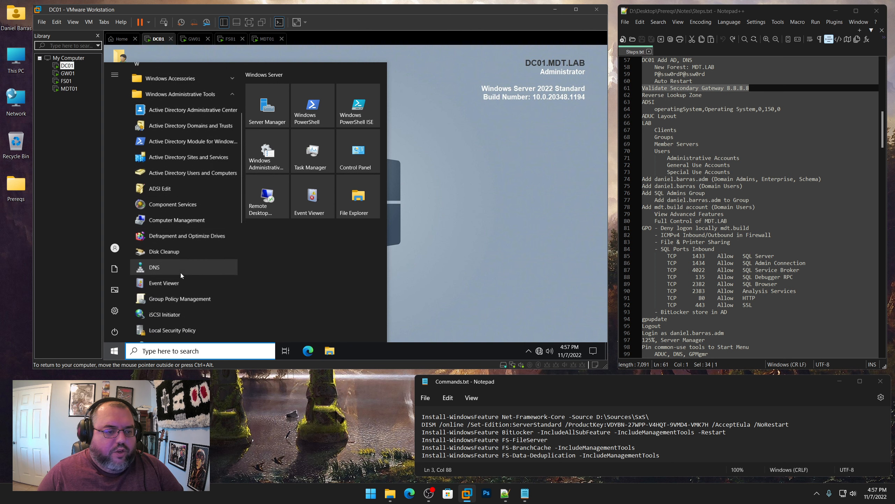
click(154, 264)
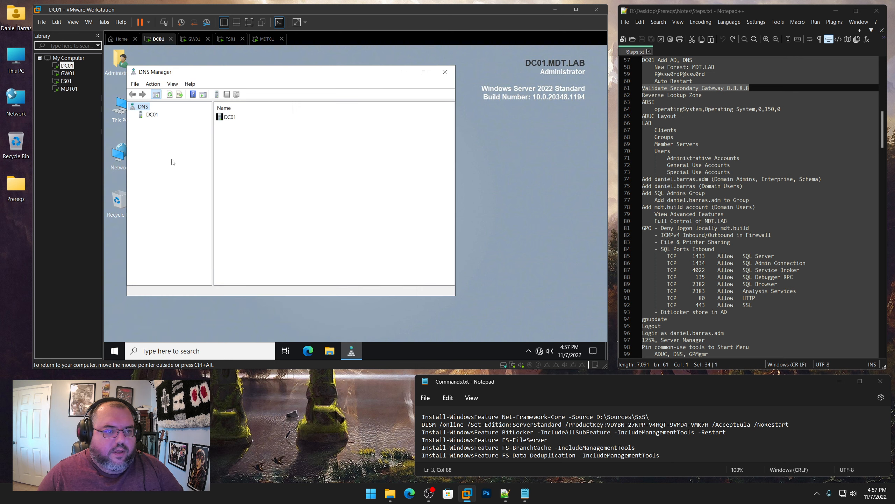
Start a new primary zone under DC01's Reverse Lookup Zones and choose its AD replication scope
click(152, 114)
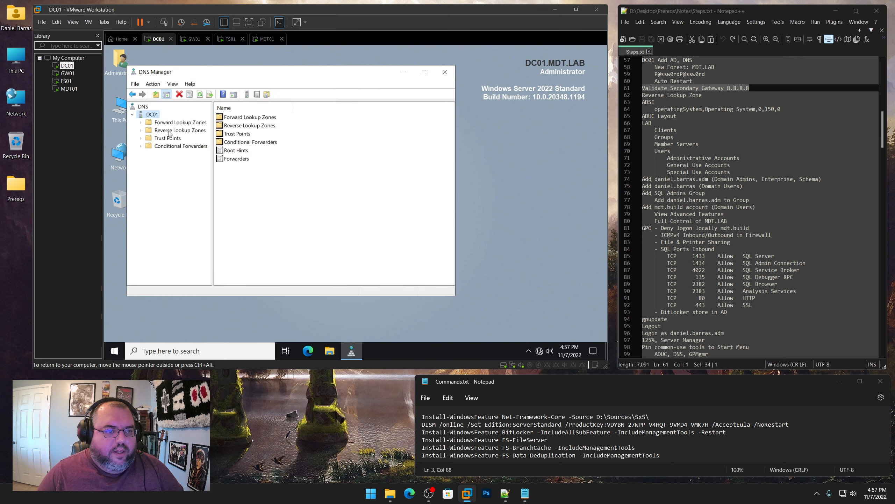
click(170, 131)
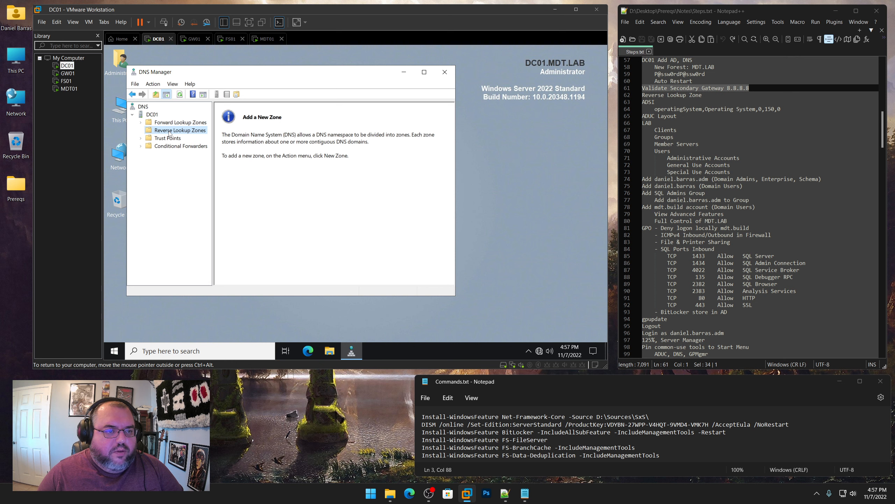
right_click(169, 133)
click(197, 138)
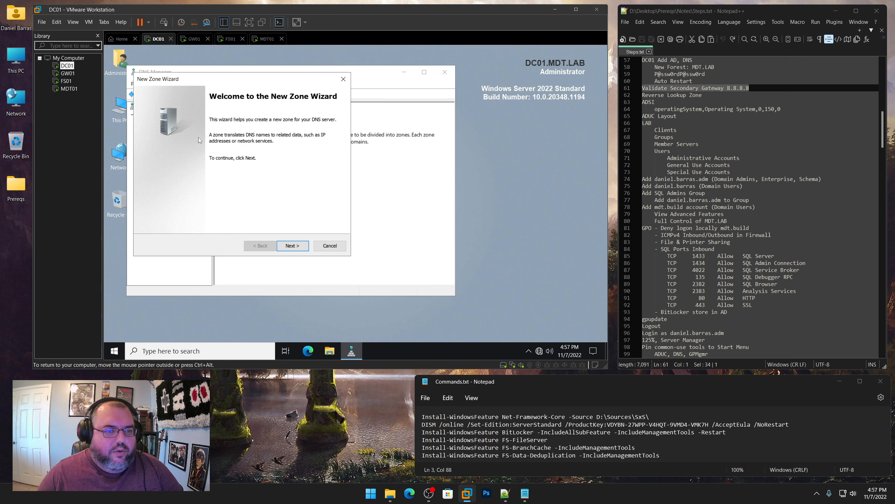
click(299, 247)
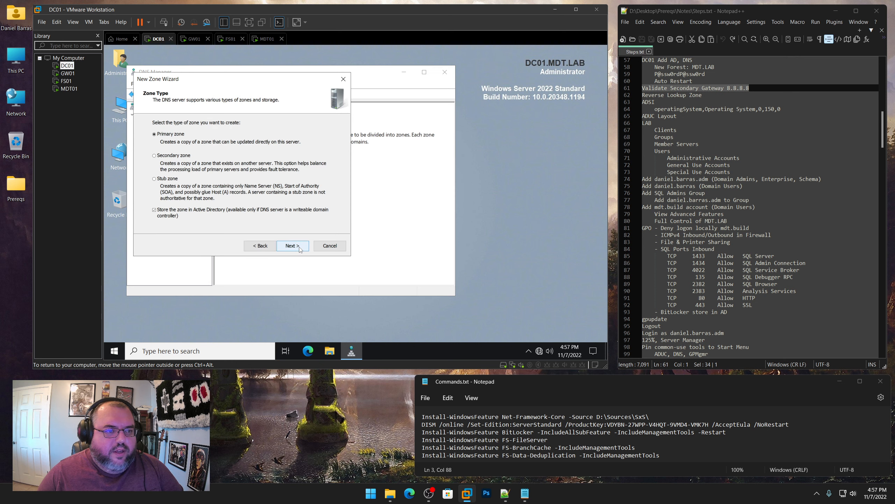
click(299, 247)
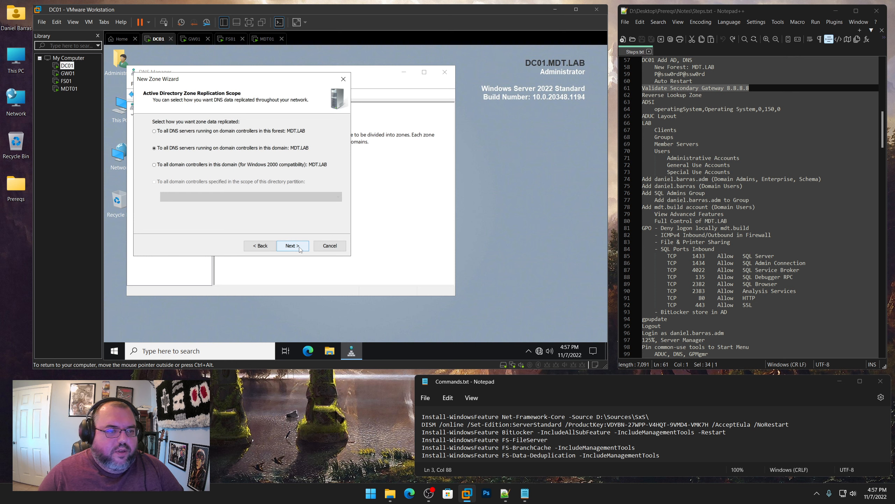
click(258, 132)
Create the IPv4 reverse zone for network ID 192.168.1 with secure-only dynamic updates
click(300, 246)
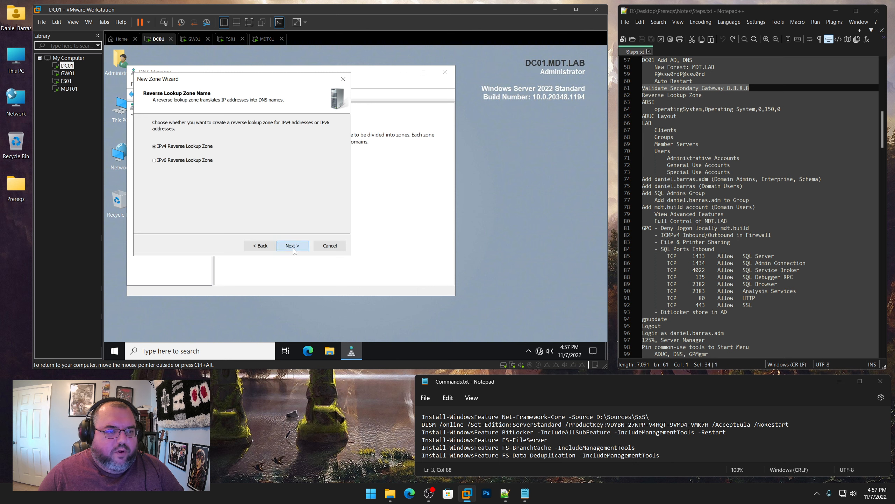
click(293, 246)
text(1)
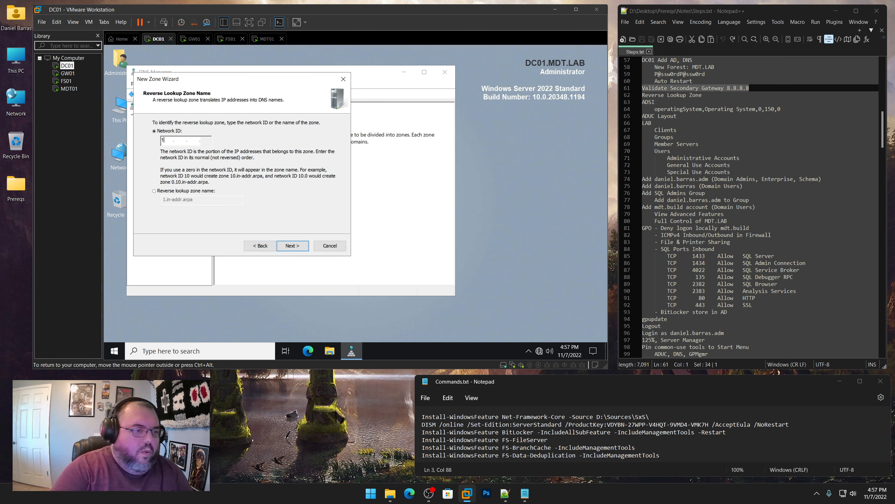
text(92.168.1)
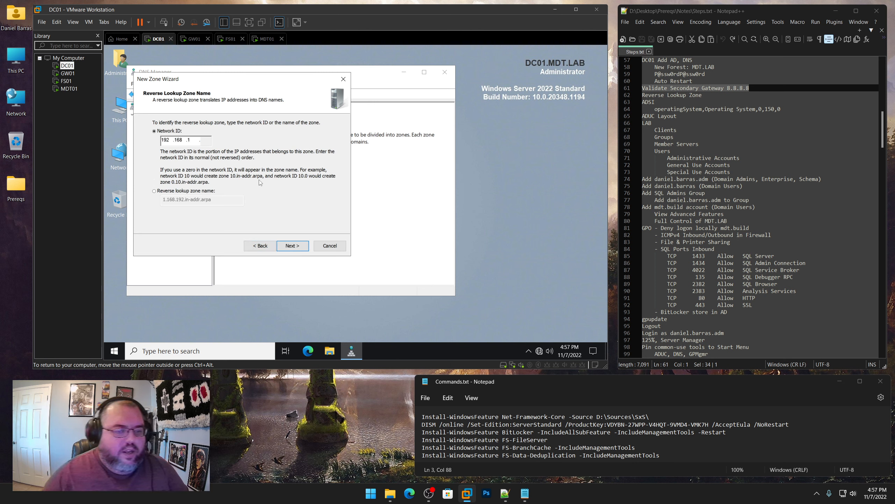
click(297, 246)
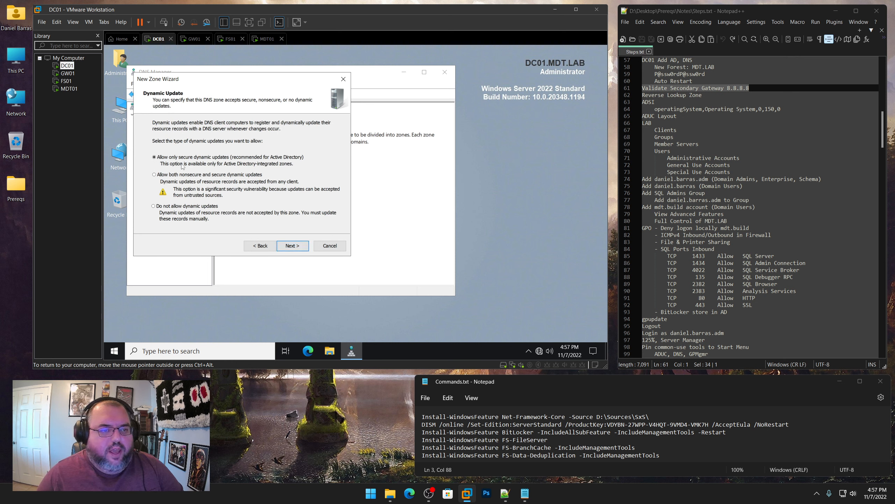
click(302, 247)
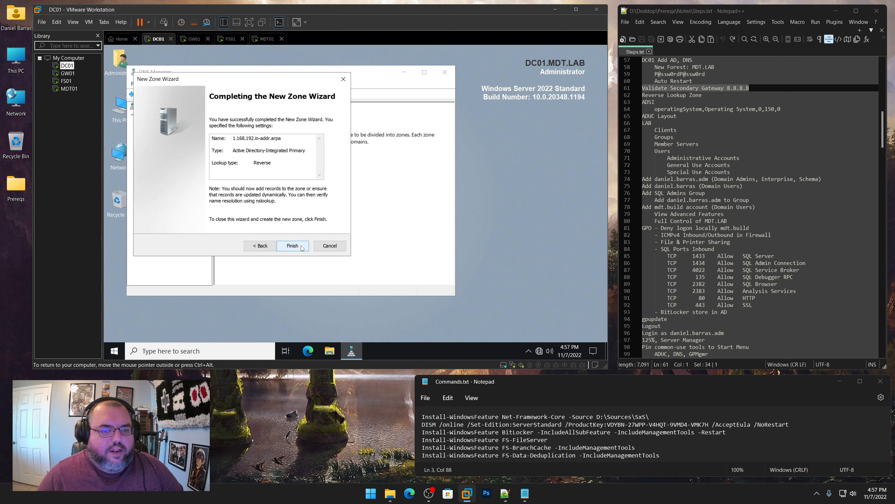
click(292, 246)
Close DNS Manager, update the notes, and launch ADSI Edit from Windows Administrative Tools
click(444, 72)
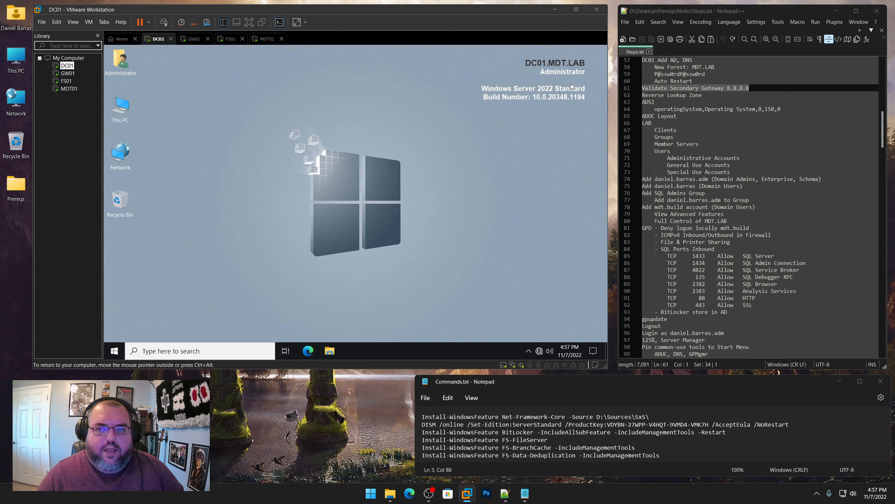
drag(710, 94, 642, 95)
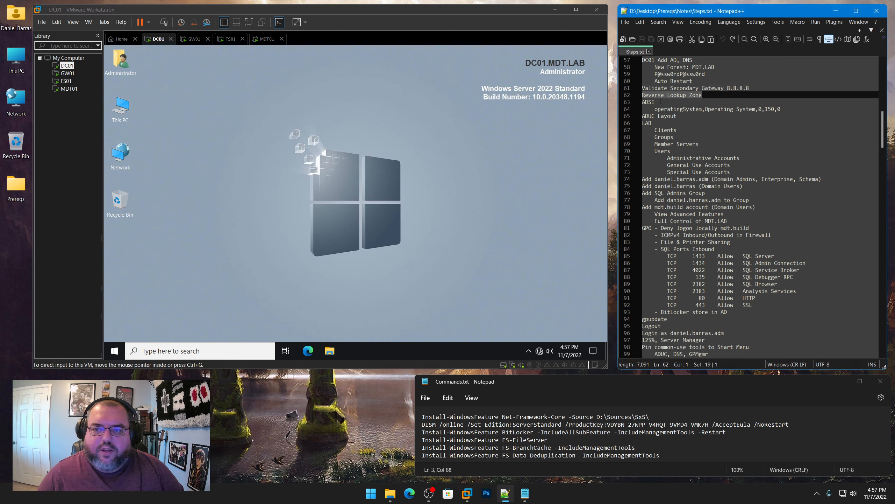
drag(781, 109, 642, 102)
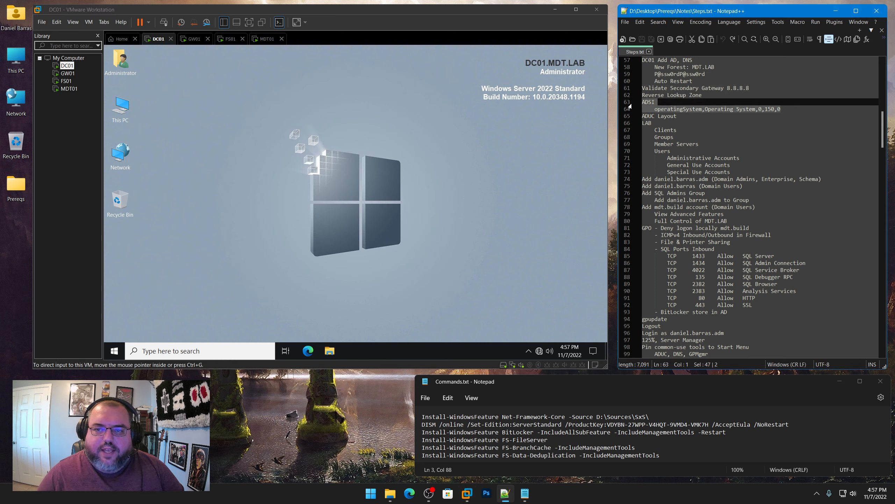
click(325, 194)
click(114, 349)
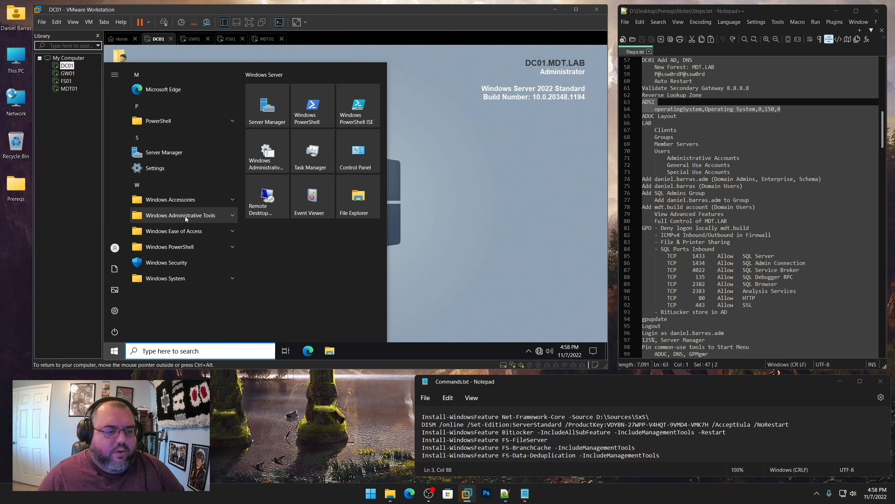
click(185, 216)
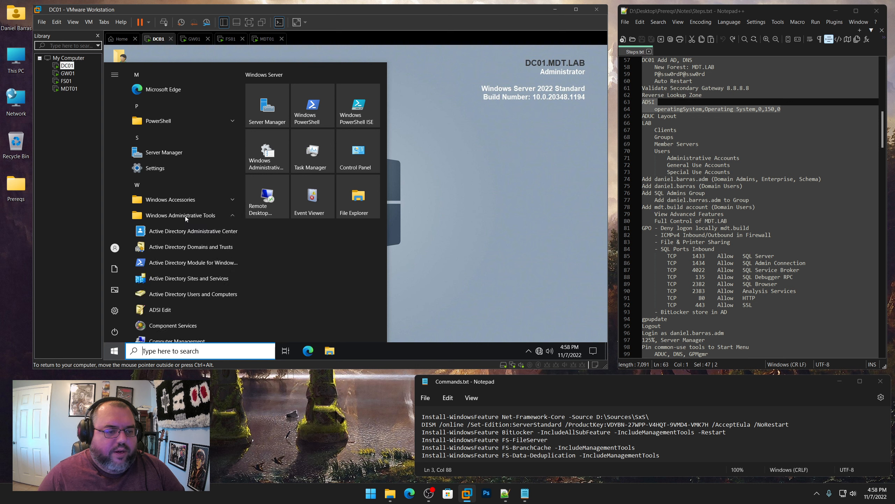
scroll(182, 260, down, 1)
click(157, 268)
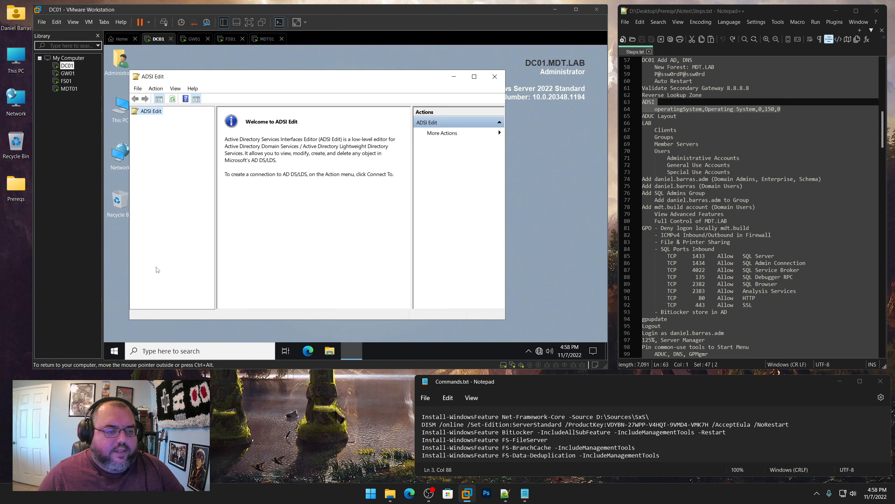
Connect ADSI Edit to the Configuration well-known naming context
right_click(154, 112)
click(171, 118)
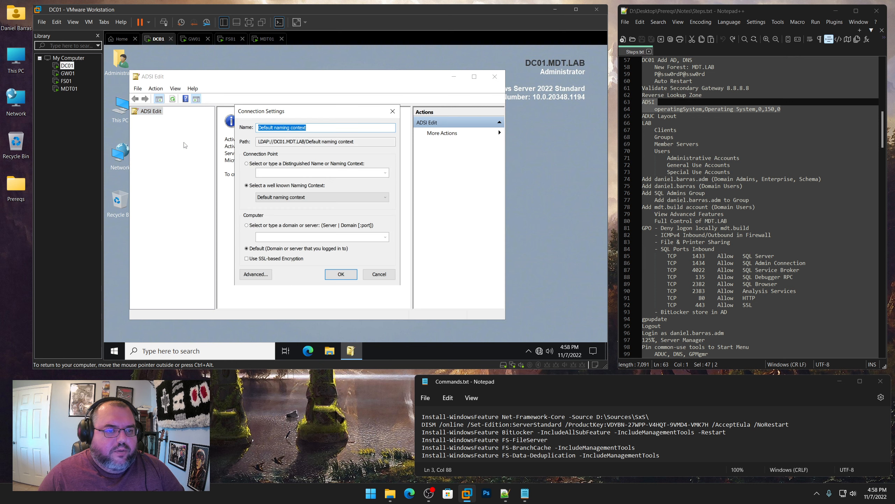
click(308, 197)
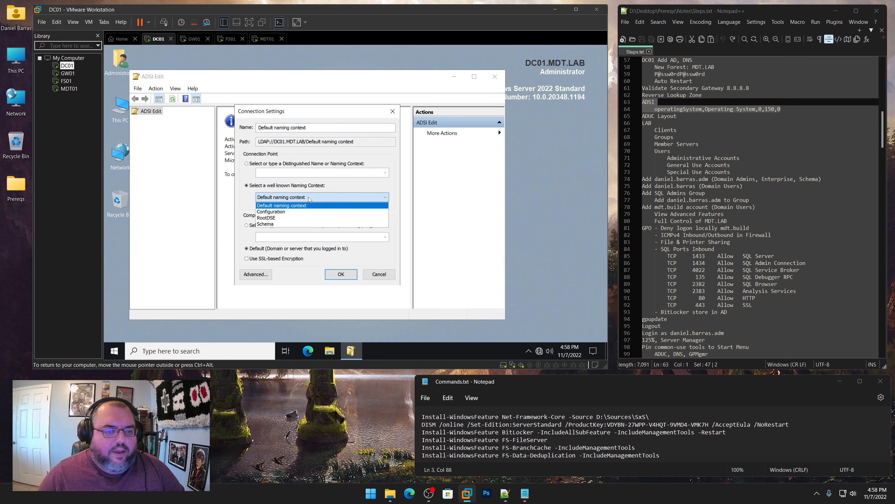
click(295, 212)
click(341, 274)
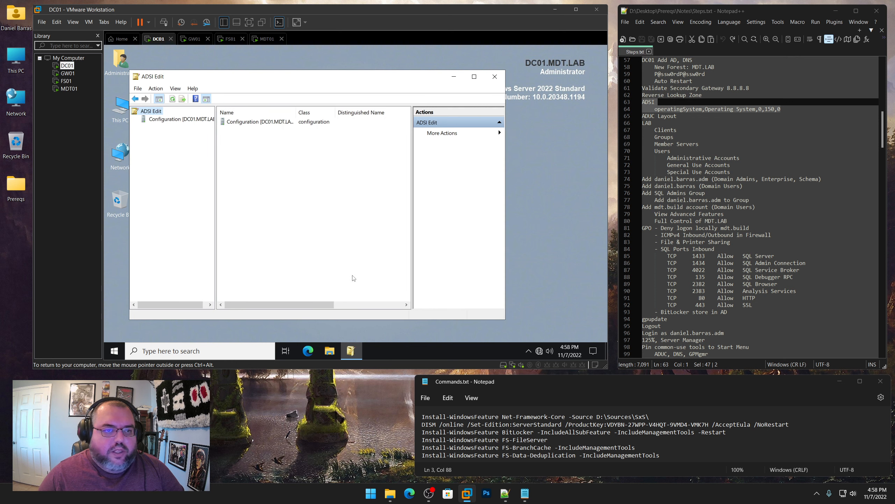
Open the organizationalUnit-Display properties under CN=DisplaySpecifiers > CN=409
double_click(254, 122)
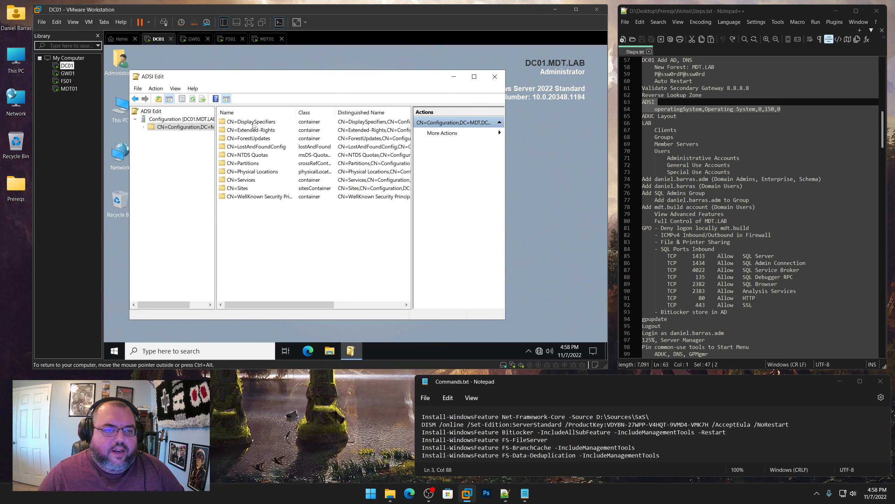
double_click(254, 122)
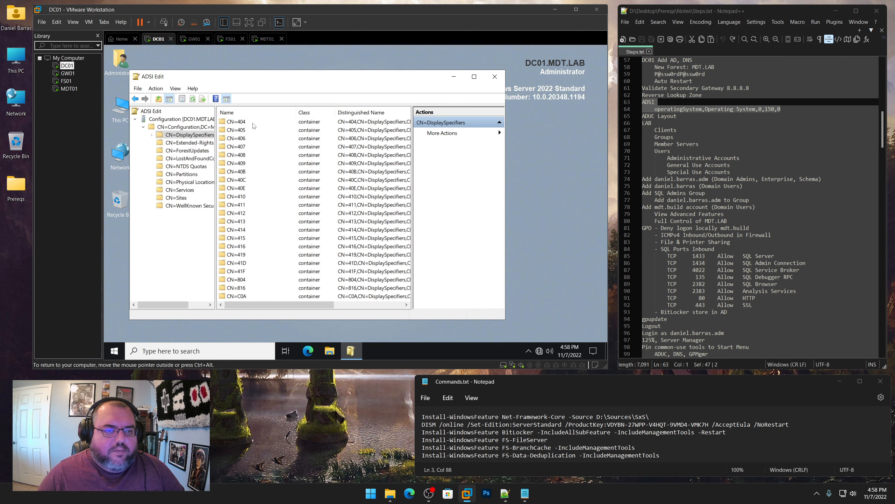
double_click(242, 164)
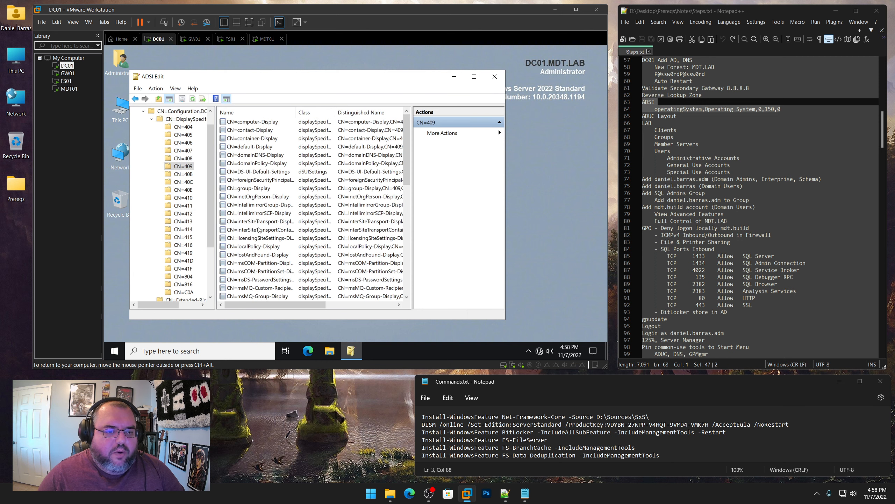
scroll(260, 232, down, 7)
scroll(259, 232, down, 1)
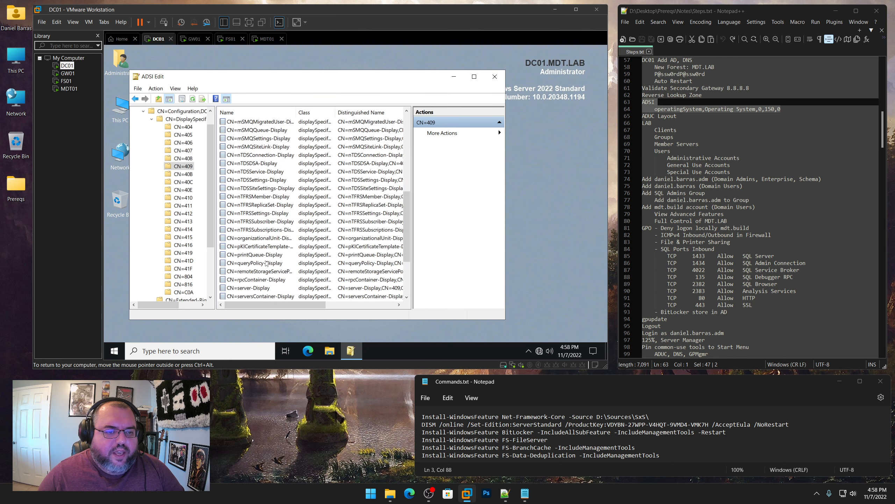
click(241, 240)
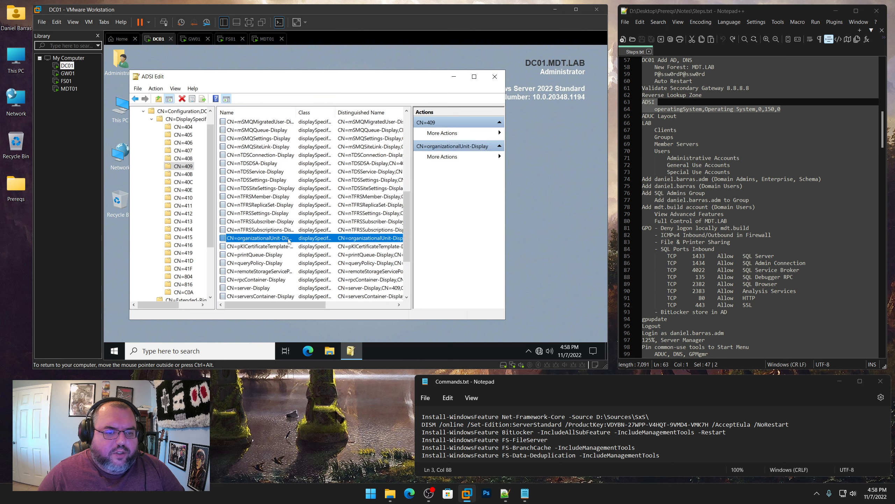
double_click(281, 239)
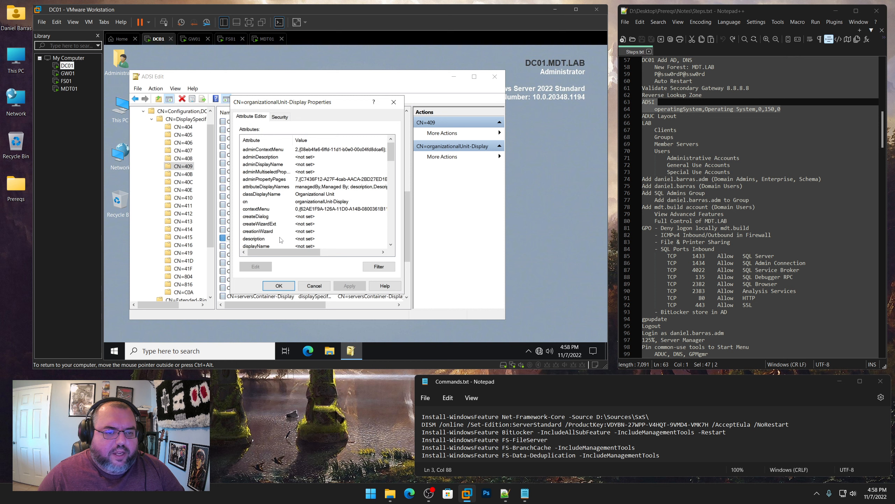
Add operatingSystem,Operating System,0,150,0 to the extraColumns attribute, pasted from the notes
scroll(279, 231, down, 1)
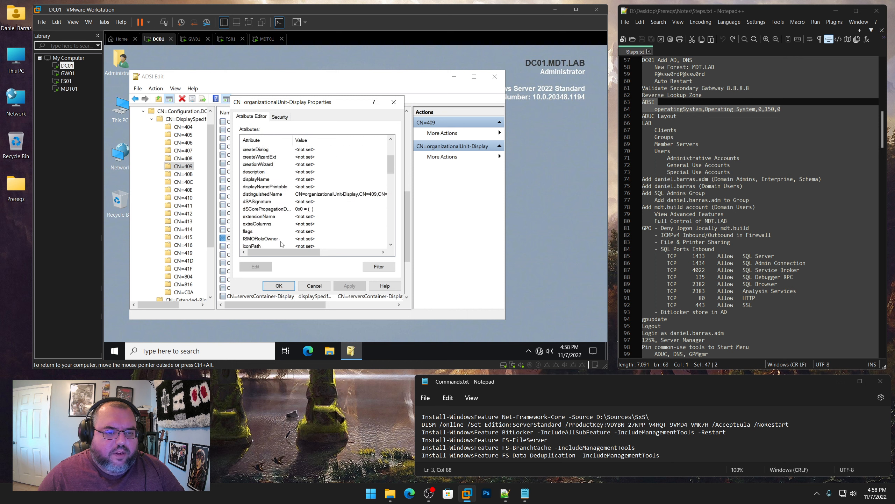
click(262, 224)
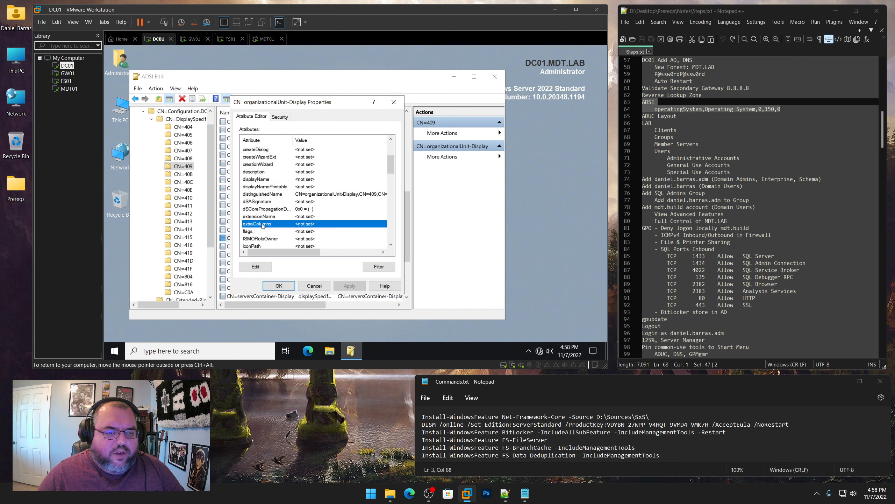
click(259, 268)
drag(781, 109, 662, 110)
right_click(662, 109)
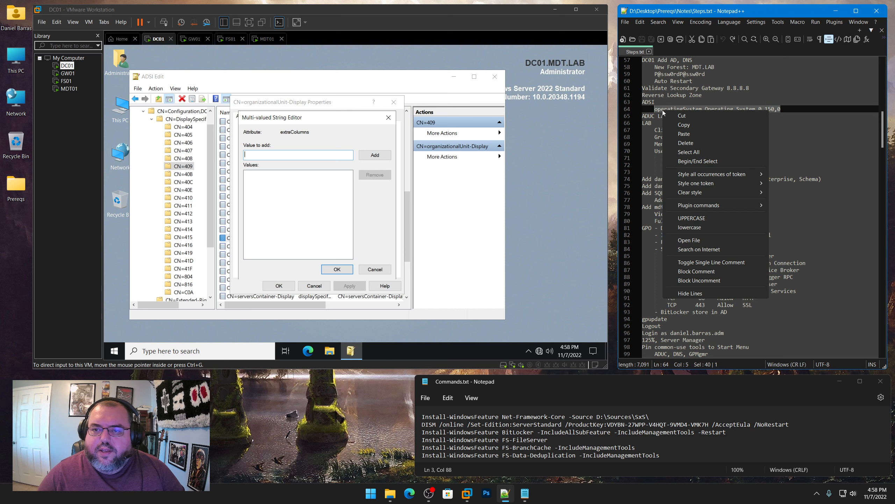
click(684, 124)
click(318, 155)
key(ctrl+v)
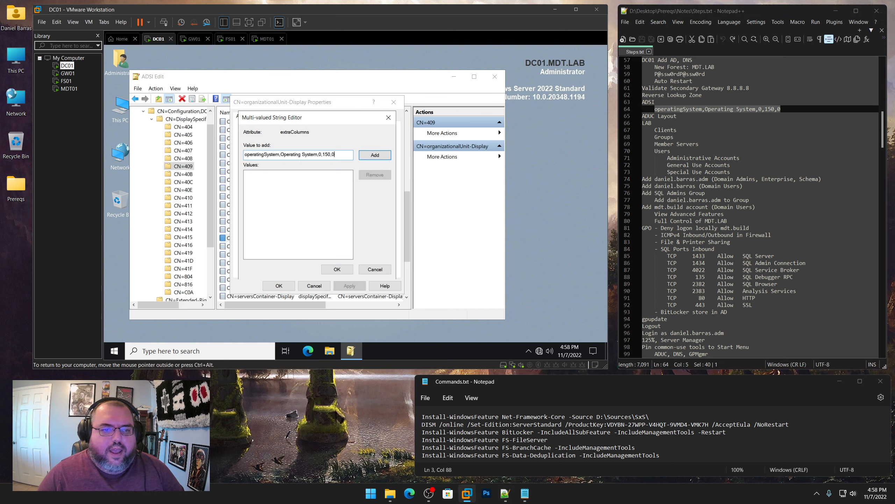
click(374, 154)
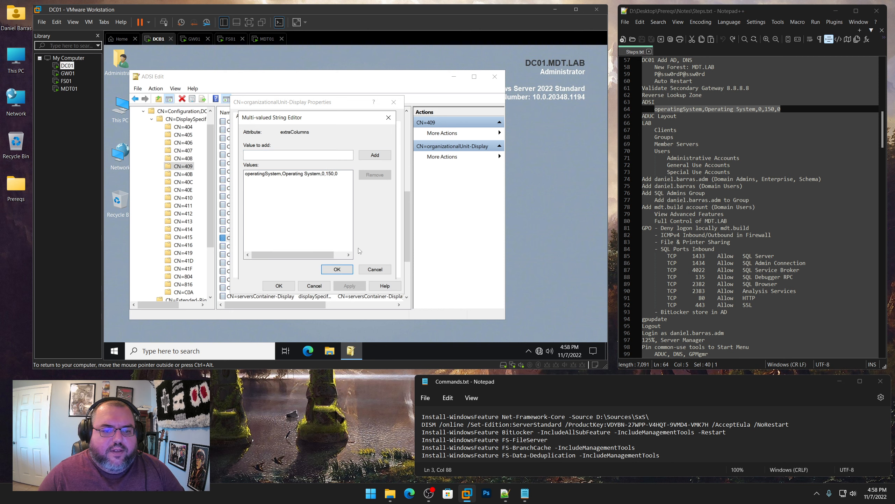
Apply the extraColumns change, close the properties and ADSI Edit
click(337, 269)
click(349, 285)
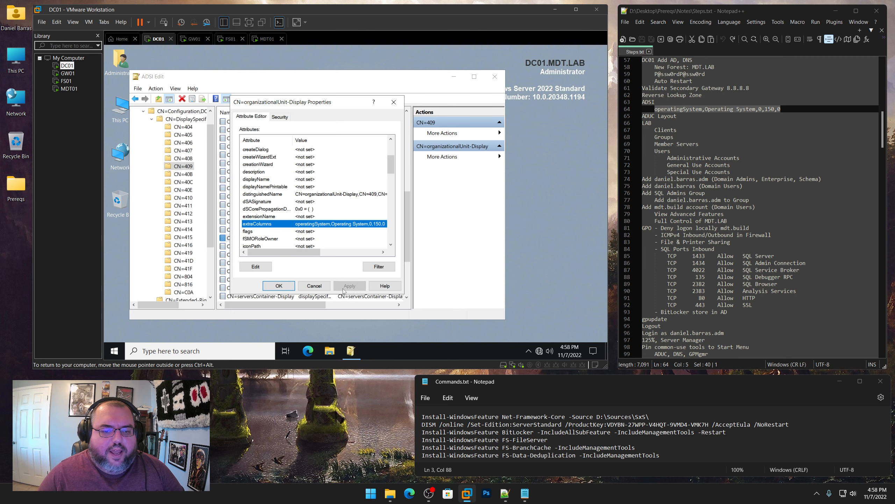
click(279, 286)
click(495, 76)
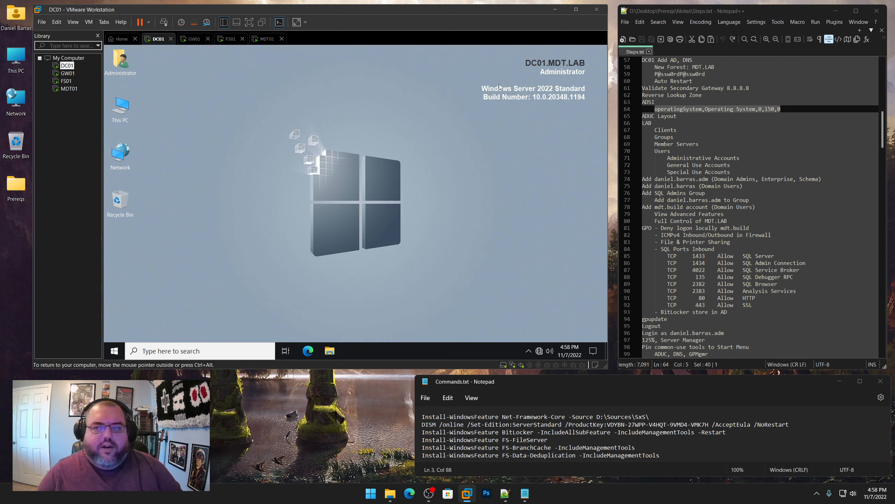
click(680, 118)
Mark the ADUC step in the notes and open Active Directory Users and Computers
drag(681, 118, 641, 118)
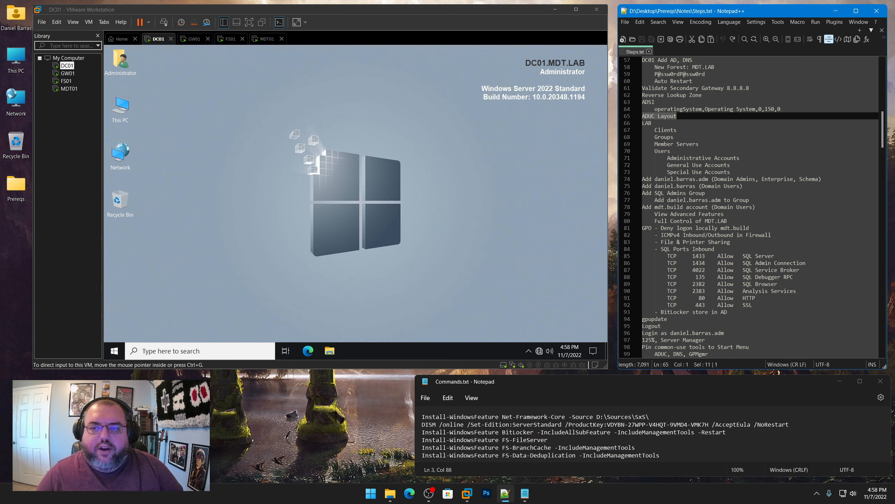
click(369, 202)
click(114, 351)
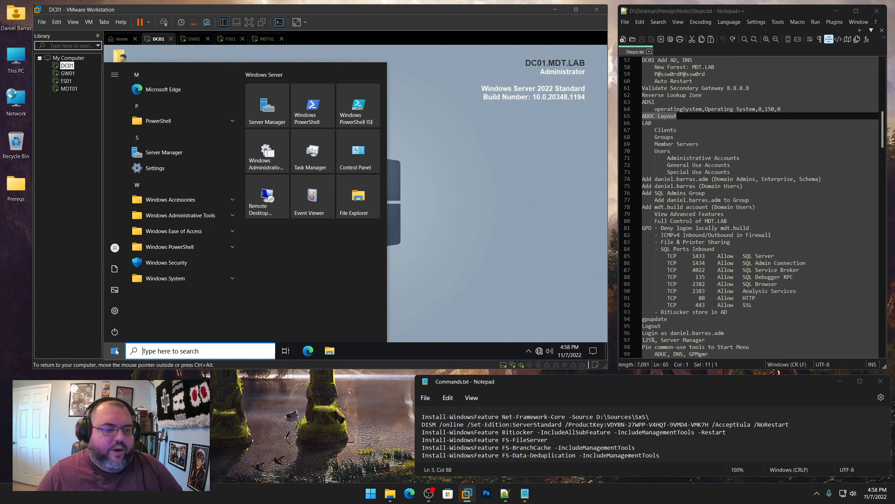
click(166, 215)
scroll(167, 218, down, 1)
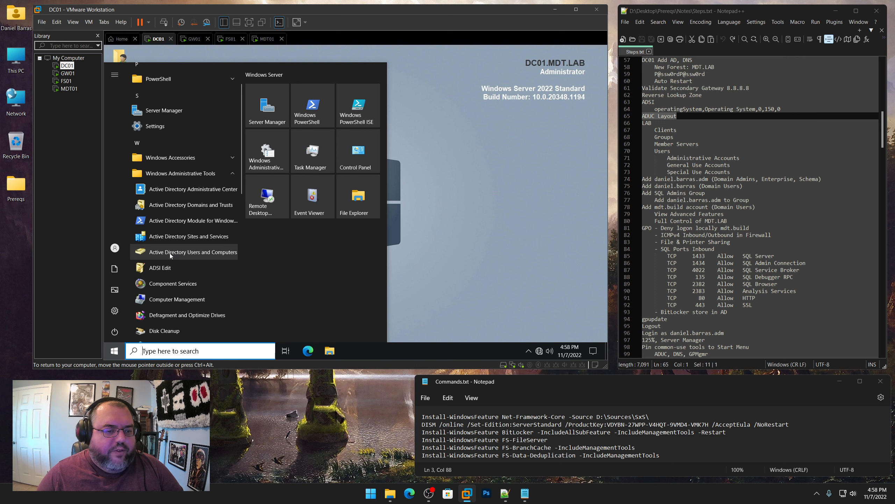
click(170, 253)
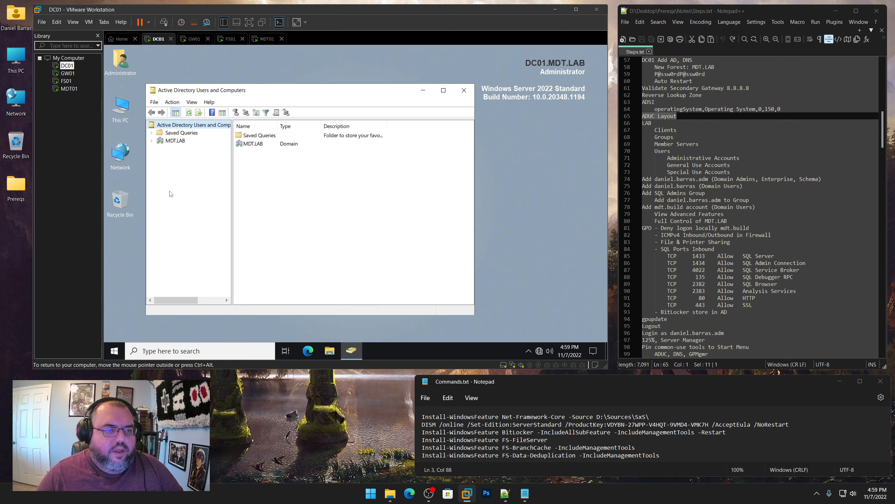
Add the Operating System column to the MDT.LAB Domain Controllers list
click(151, 141)
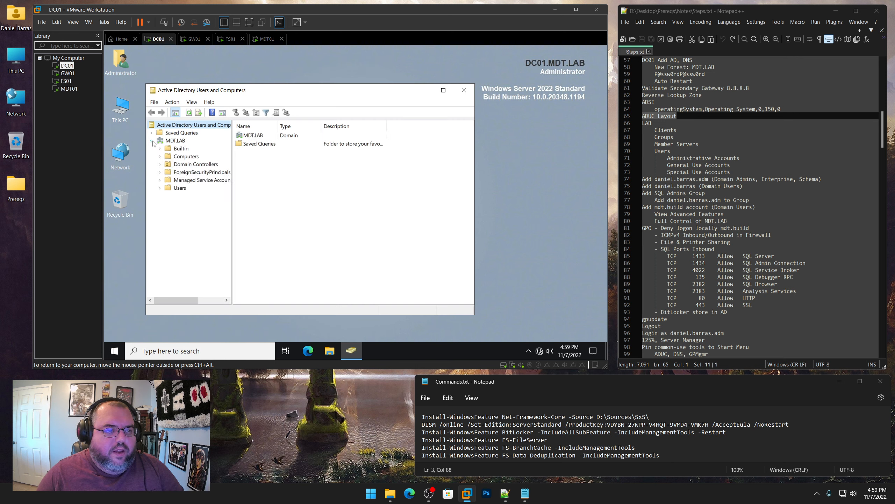
click(177, 167)
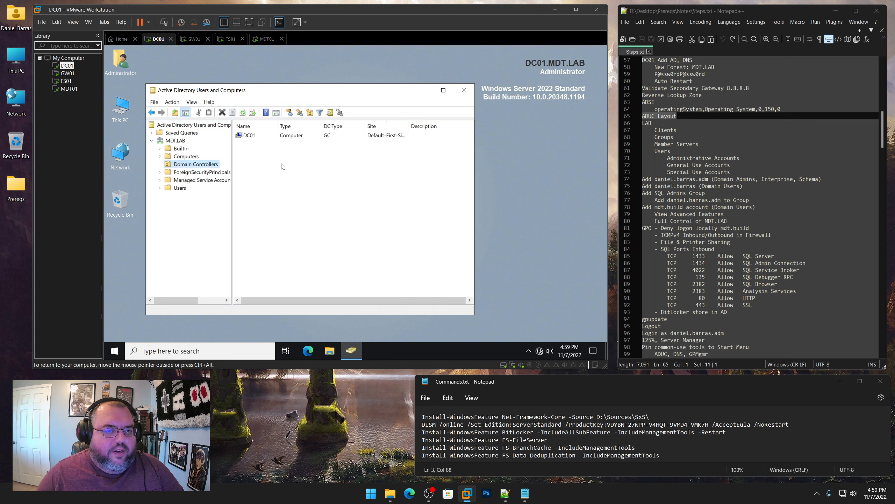
click(192, 102)
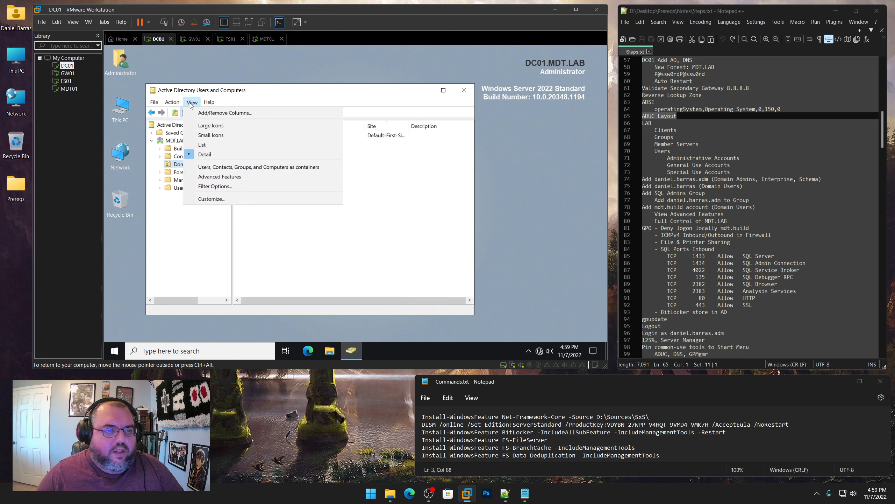
click(199, 113)
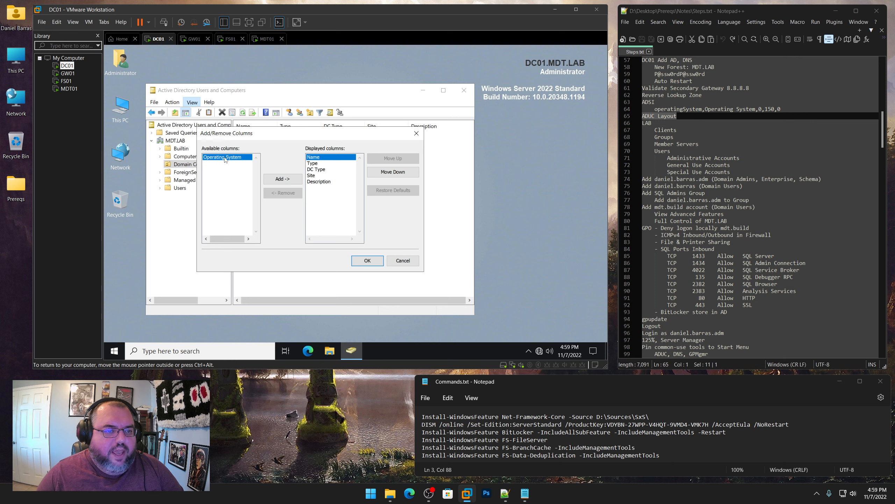
click(280, 179)
click(367, 261)
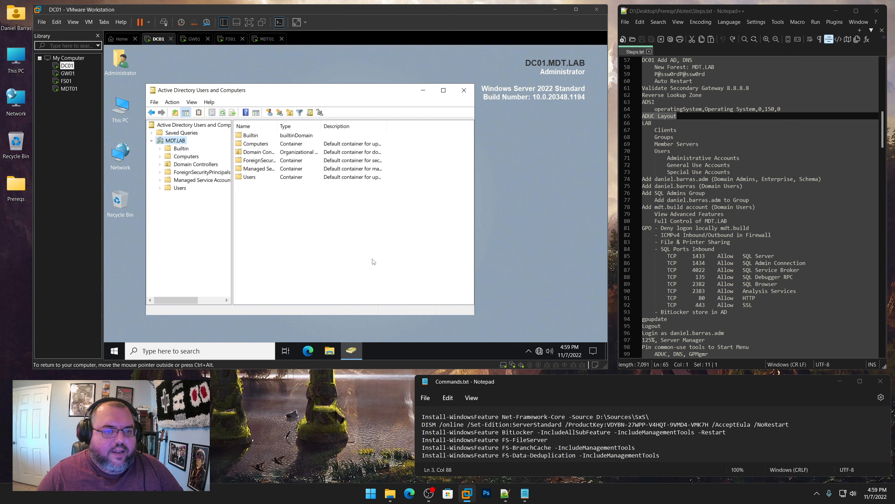
Widen the ADUC window and fit the Operating System column to show Windows Server 2022 Standard
click(189, 165)
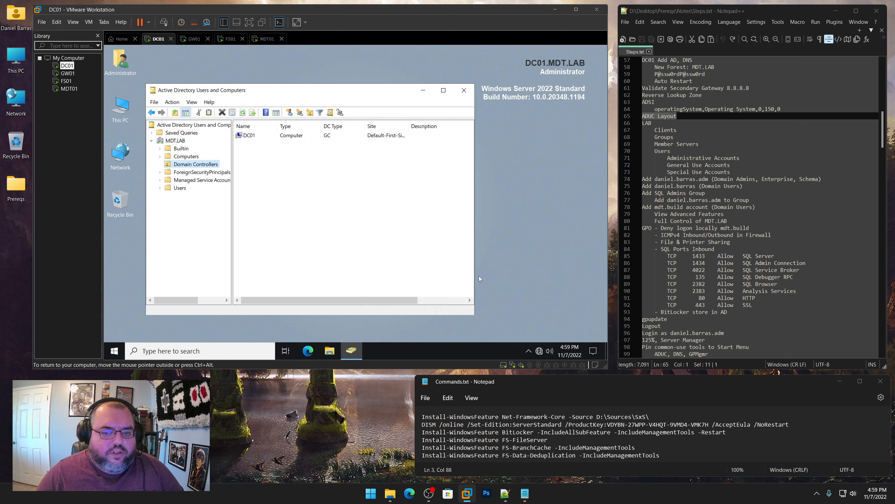
drag(476, 279, 562, 243)
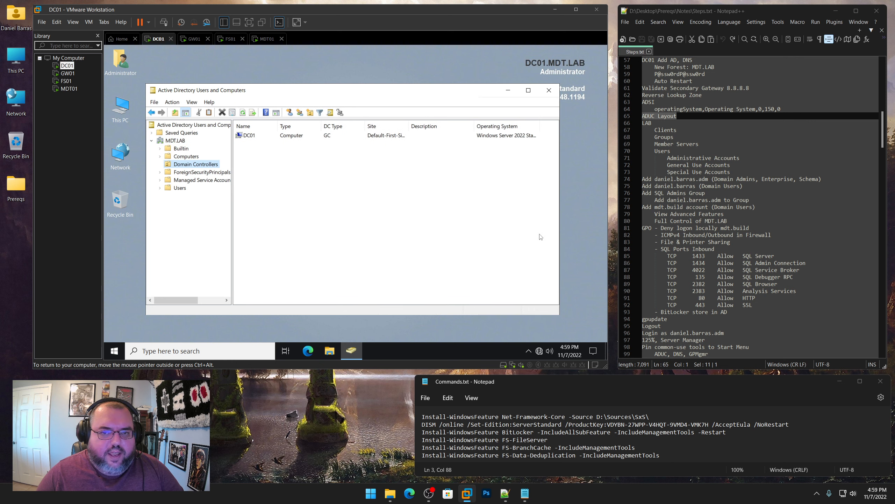
double_click(540, 126)
Set DC01's description to 'Primary Domain Controller'
right_click(261, 136)
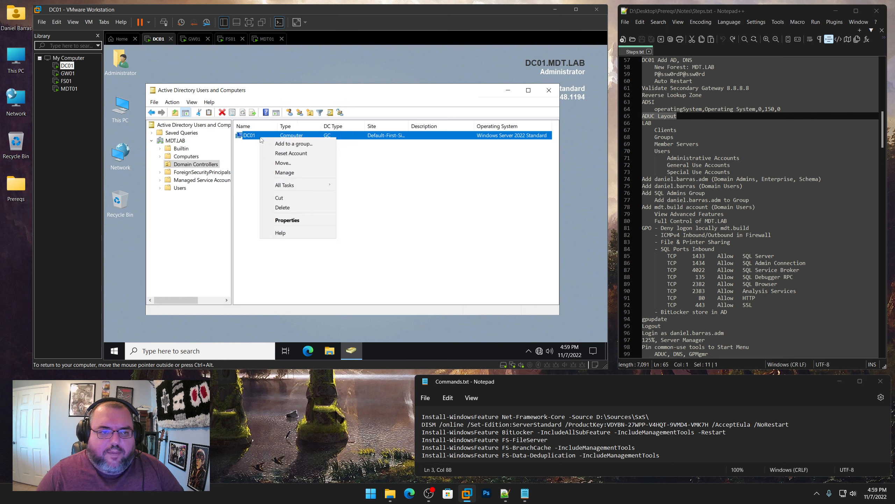
click(278, 222)
click(332, 201)
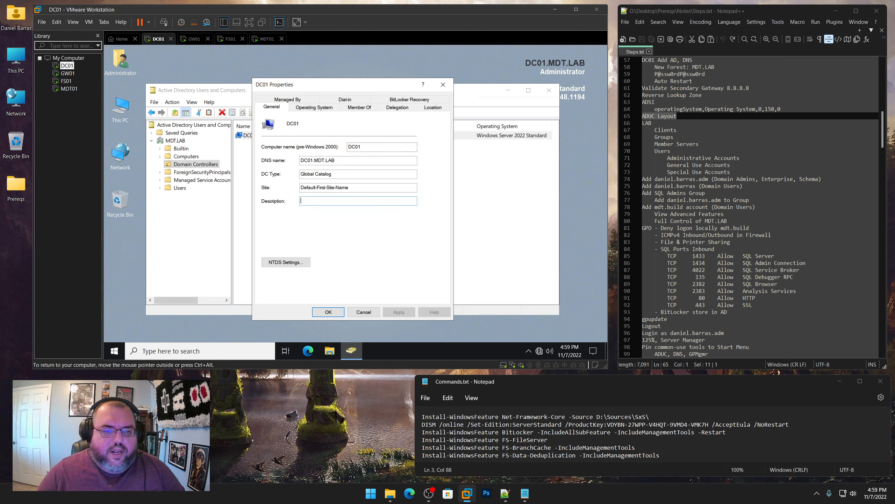
text(Primary)
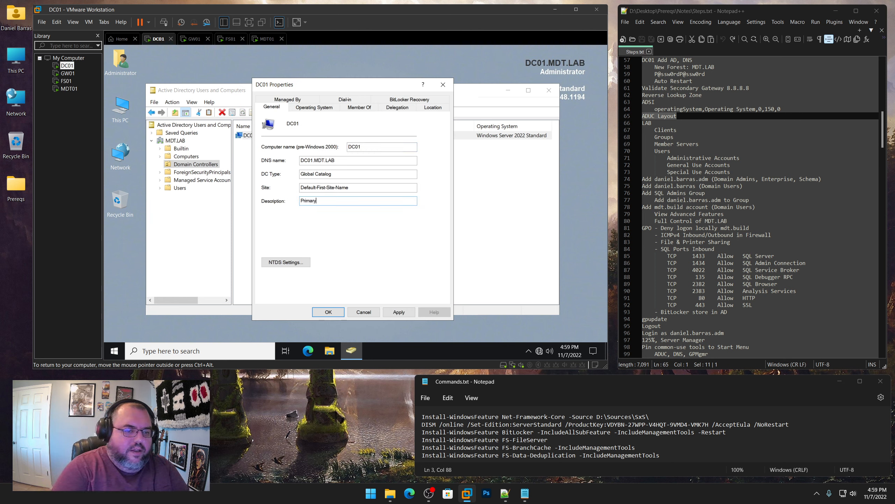
text( Domain Controlle)
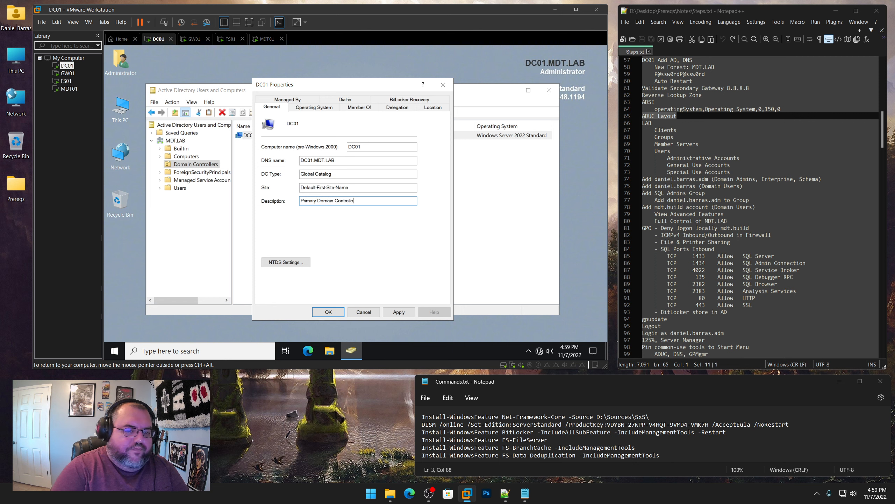
text(r)
key(Return)
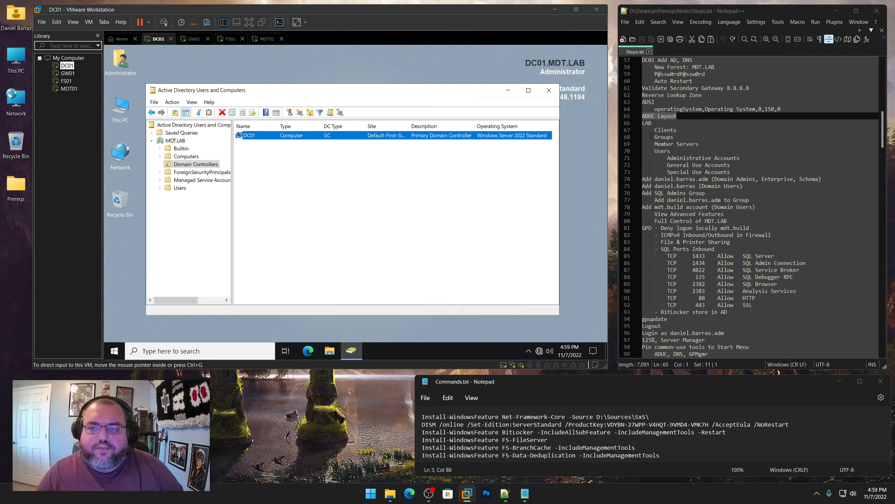
Create a LAB organizational unit at the root of MDT.LAB
drag(642, 122, 737, 173)
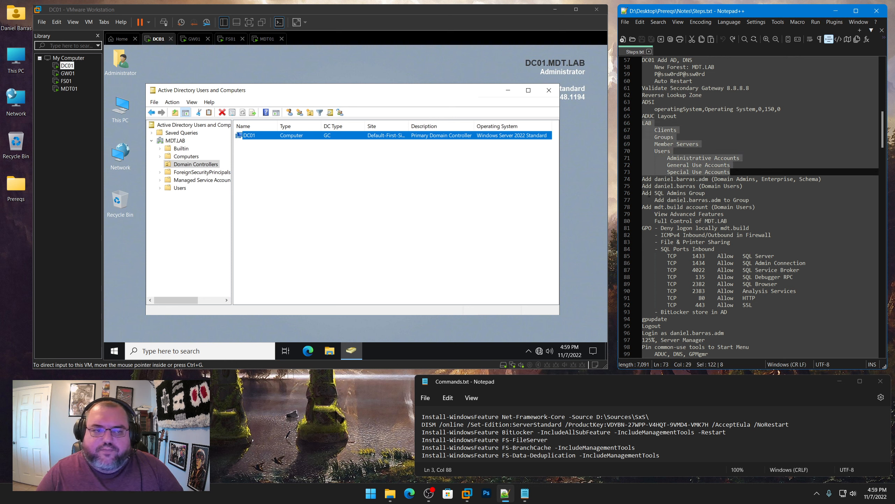
click(212, 212)
click(176, 140)
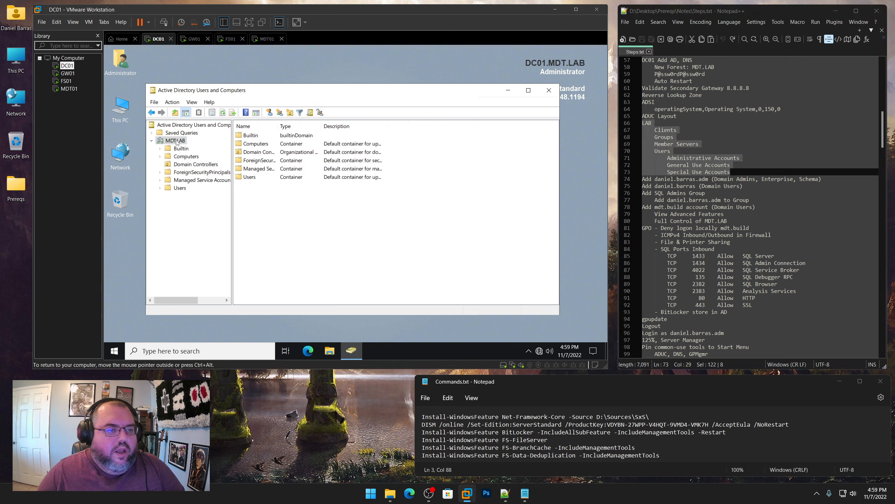
right_click(176, 141)
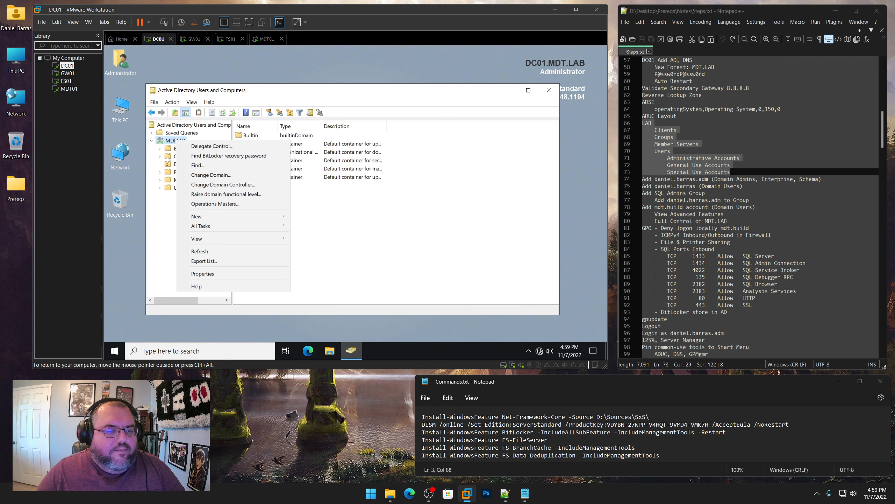
mouse_move(183, 216)
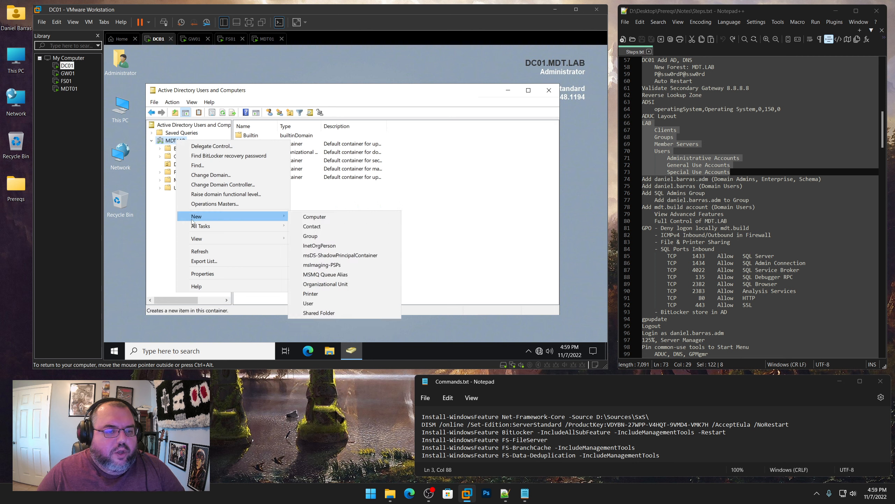
click(339, 284)
text(LAB)
key(Return)
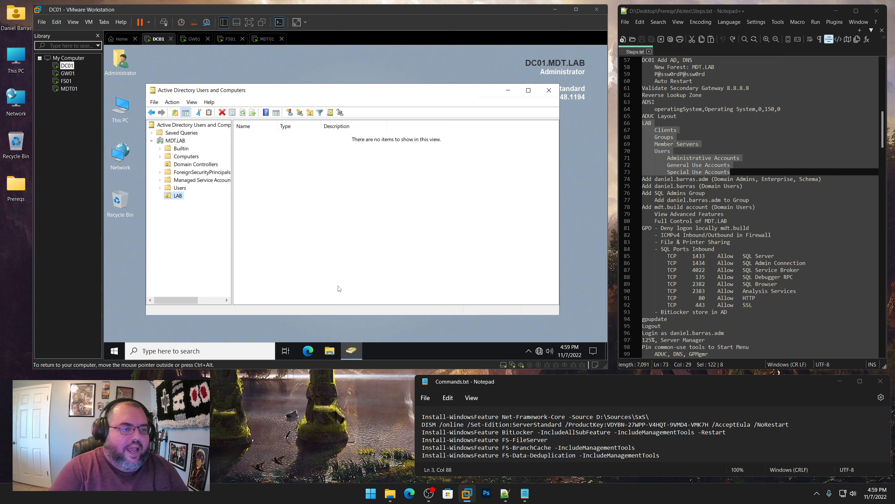
Create the Clients and Groups OUs inside LAB
right_click(176, 197)
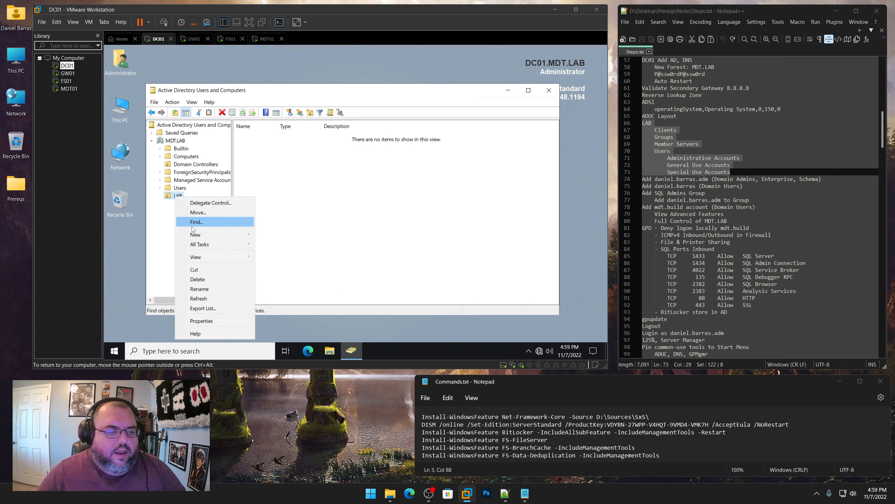
mouse_move(208, 235)
click(305, 304)
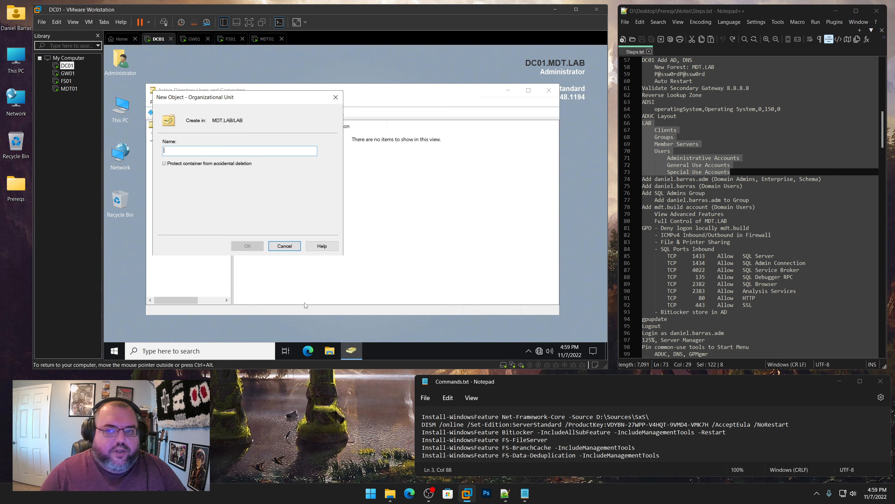
text(Client)
key(Return)
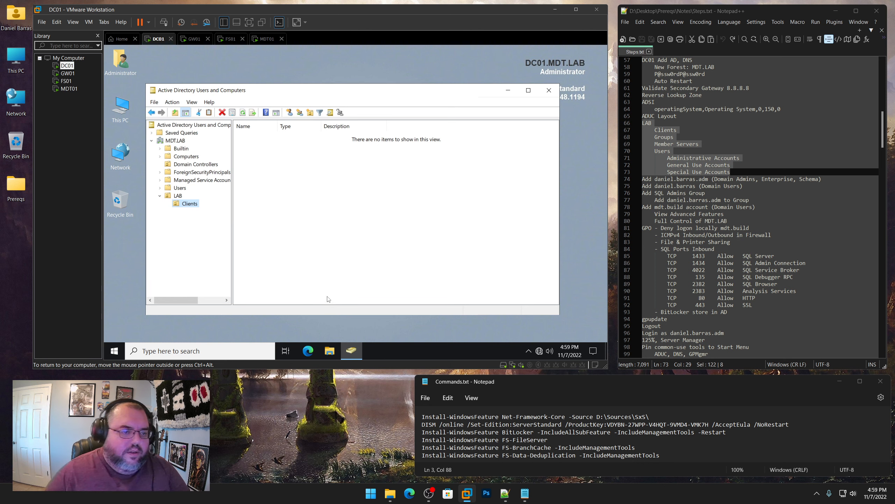
right_click(177, 200)
mouse_move(206, 236)
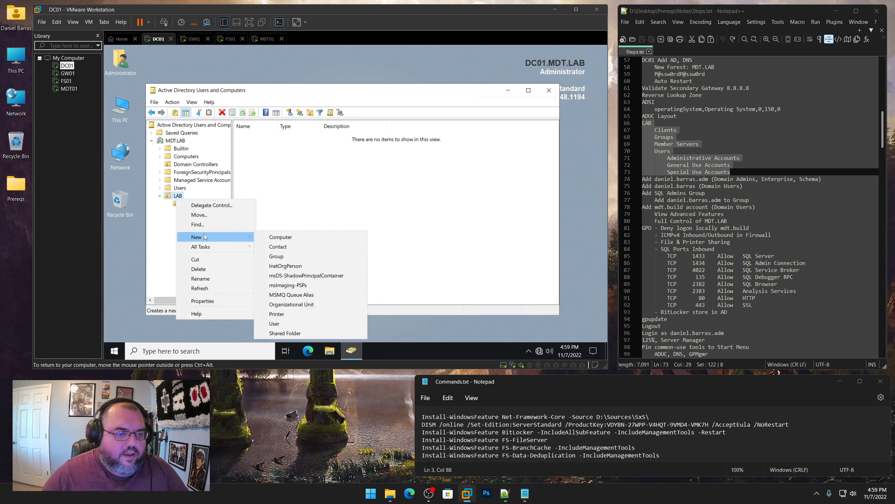
click(287, 305)
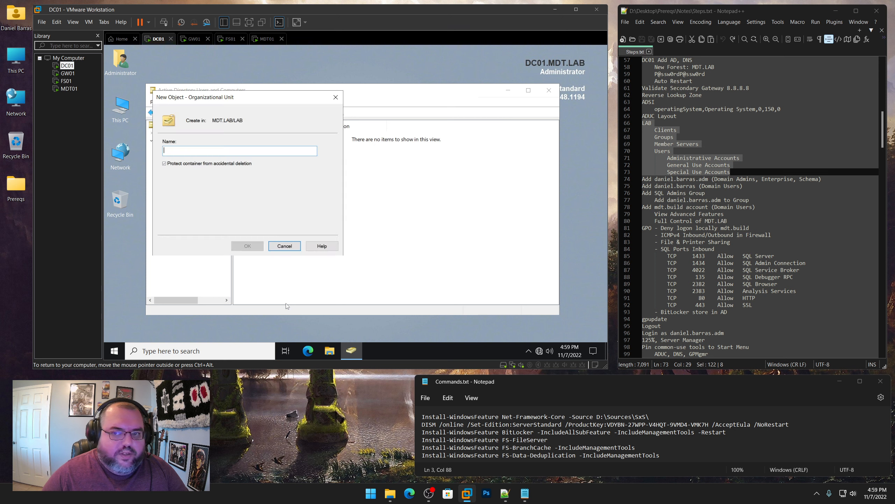
text(Groups)
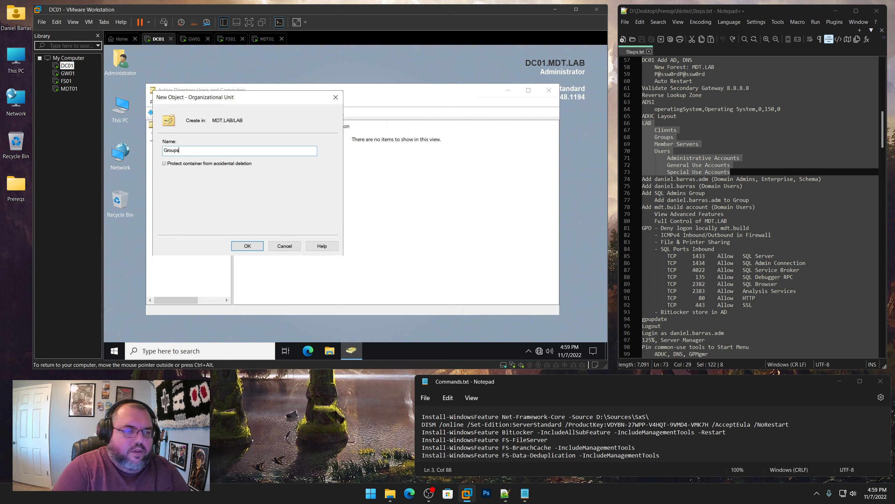
key(Return)
Create the Member Servers and Users OUs inside LAB
right_click(178, 196)
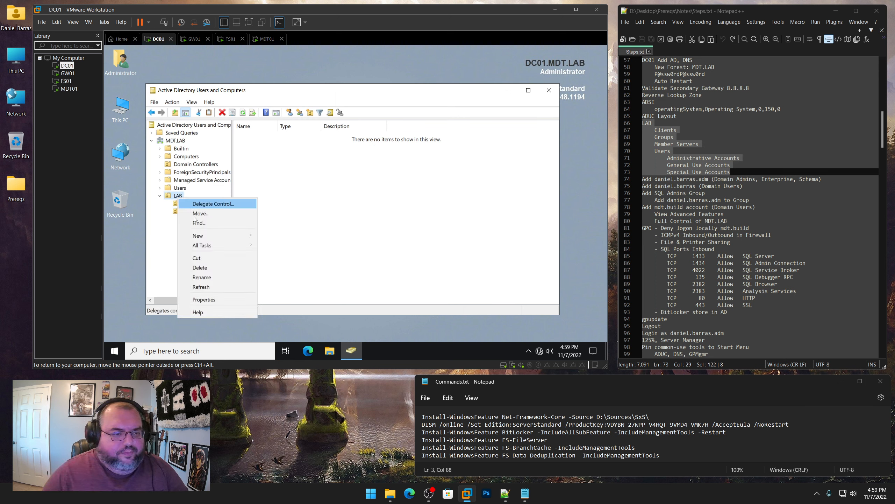
mouse_move(201, 235)
click(307, 303)
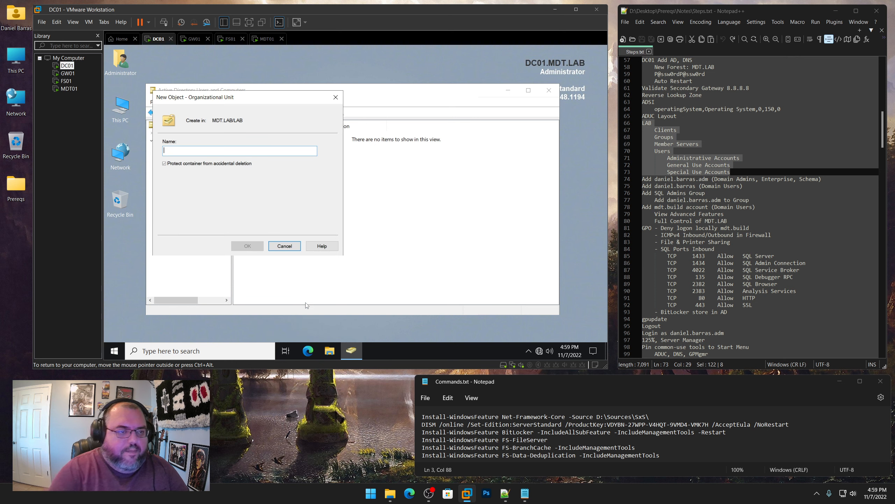
text(Member Server)
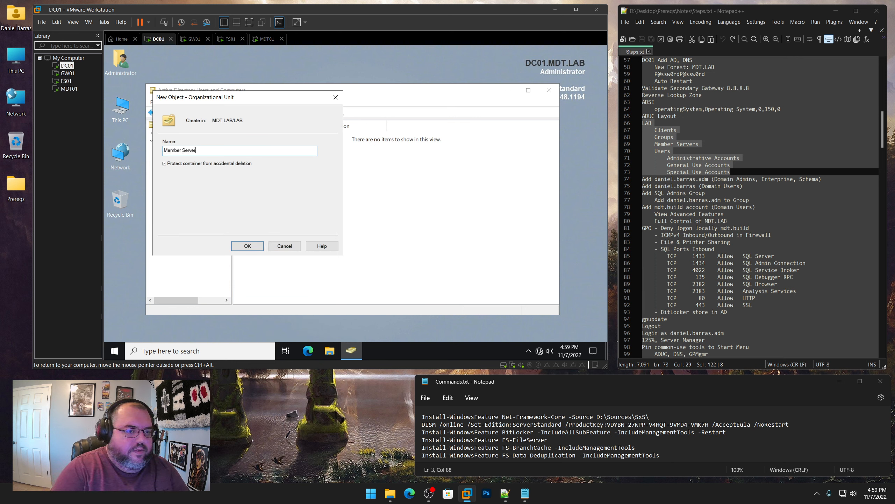
text(s)
key(Return)
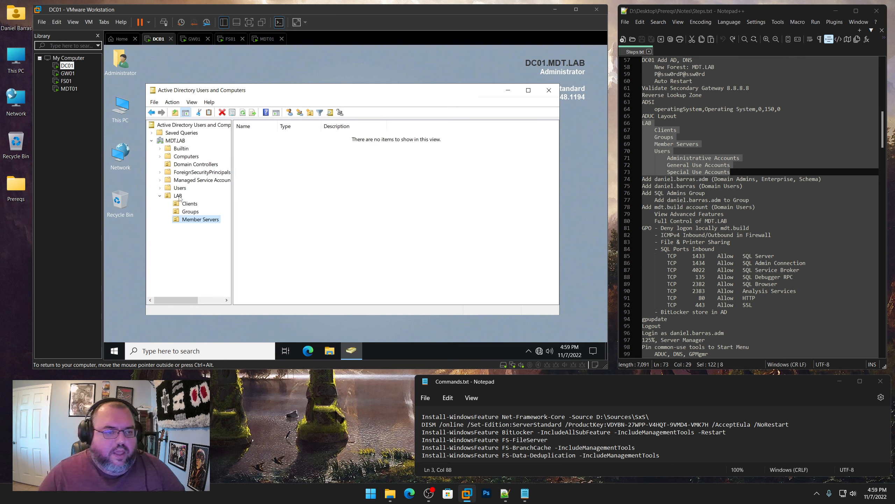
right_click(178, 195)
mouse_move(211, 234)
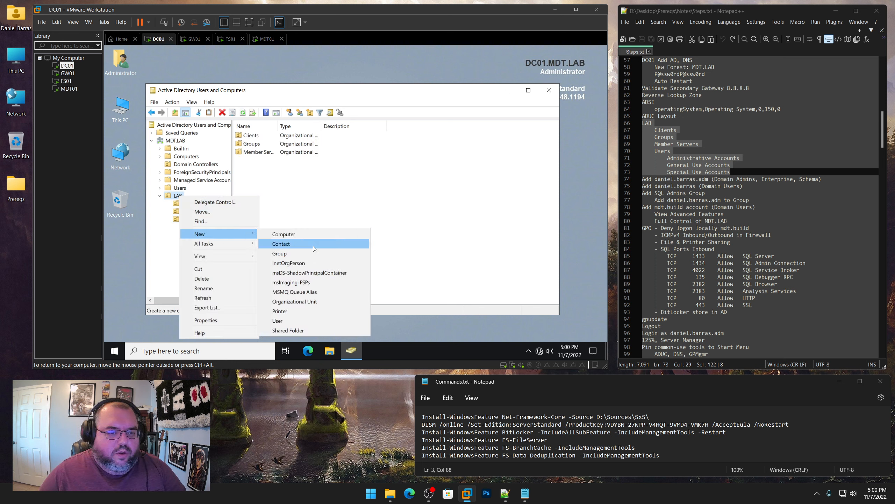
click(304, 302)
text(U)
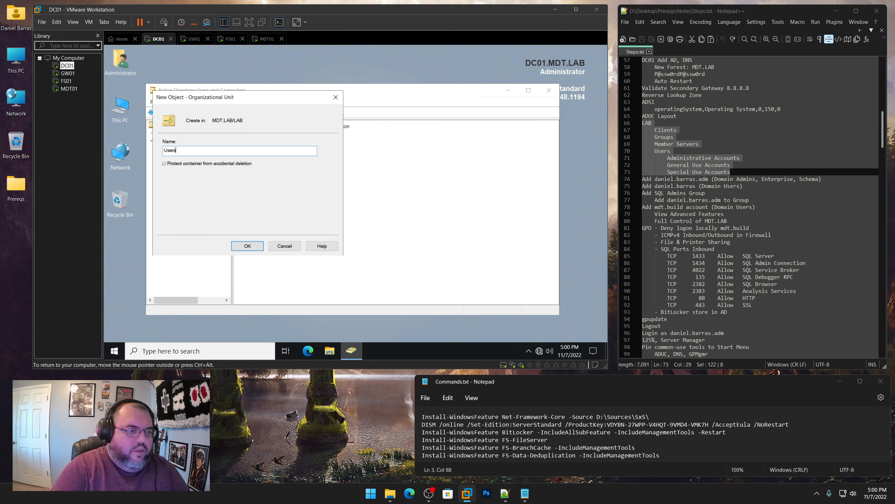
text(sers)
key(Return)
Create an Administrative Accounts OU under LAB\Users and widen the tree pane
right_click(188, 227)
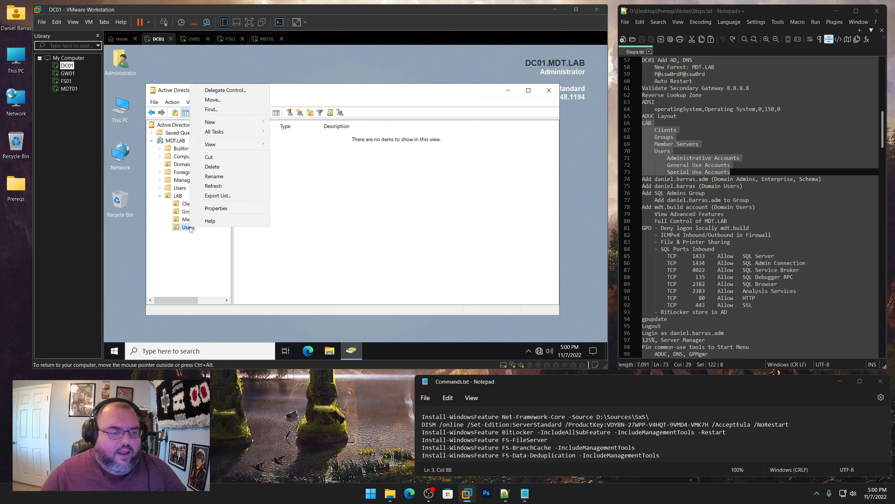
mouse_move(226, 122)
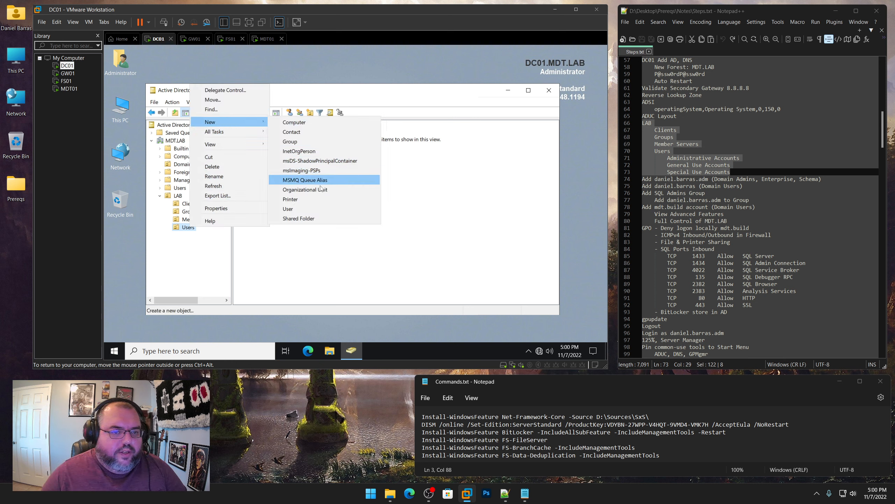
click(305, 190)
text(Administrative)
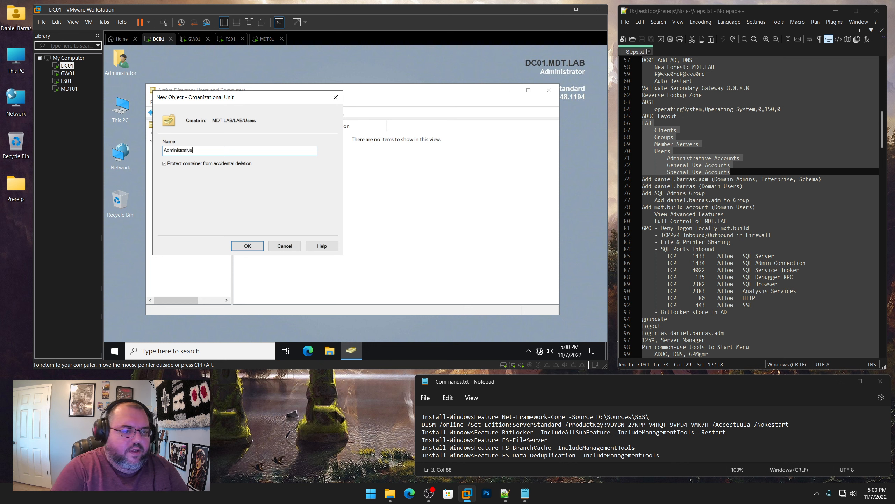
text( Accounts)
key(Return)
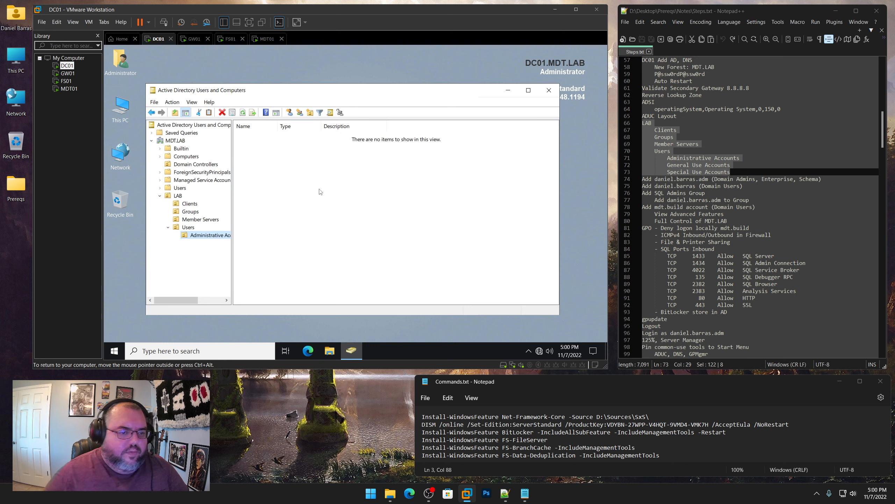
drag(231, 183, 270, 183)
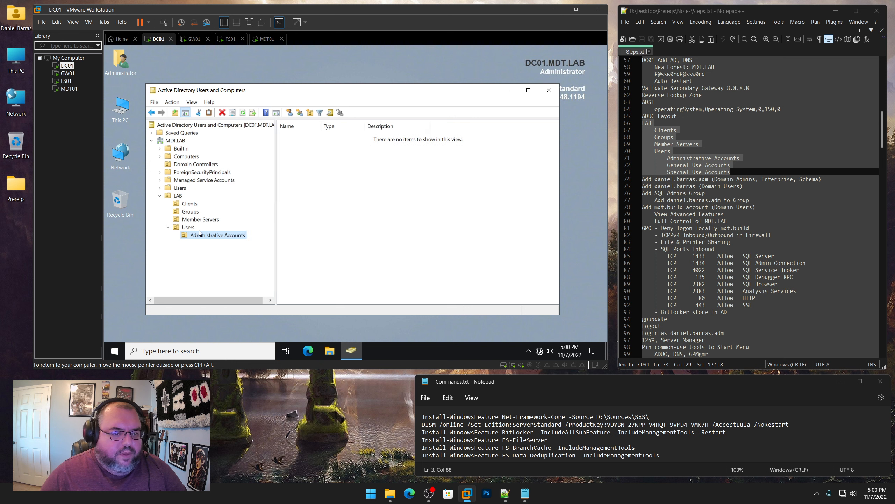
Create the General Use Accounts and Special Use Accounts OUs under LAB\Users
right_click(187, 227)
mouse_move(223, 146)
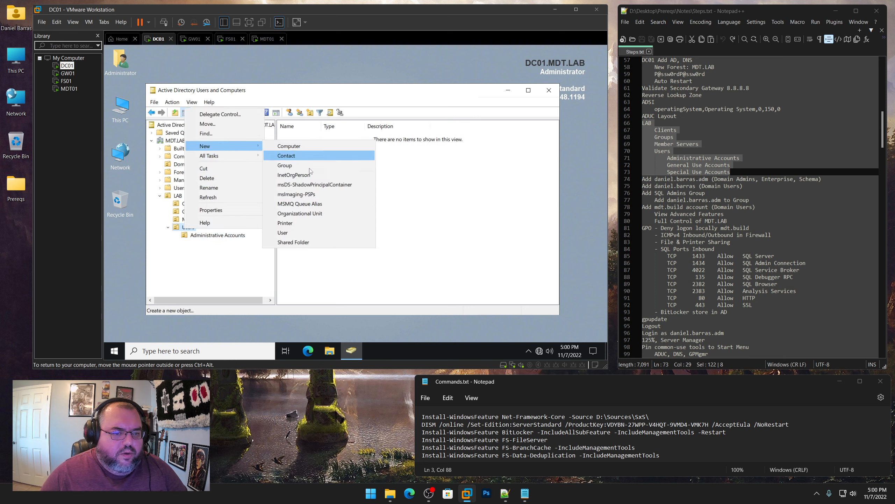
click(305, 212)
text(General Use Acc)
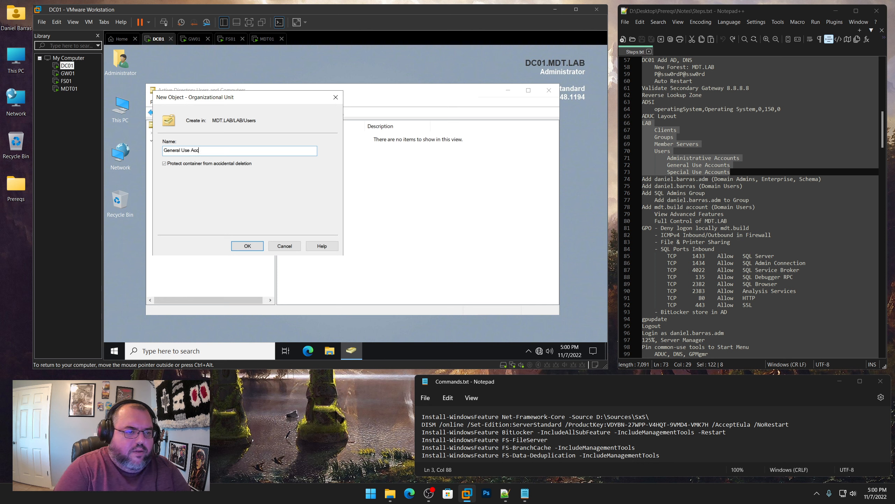
text(ounts)
key(Return)
right_click(187, 227)
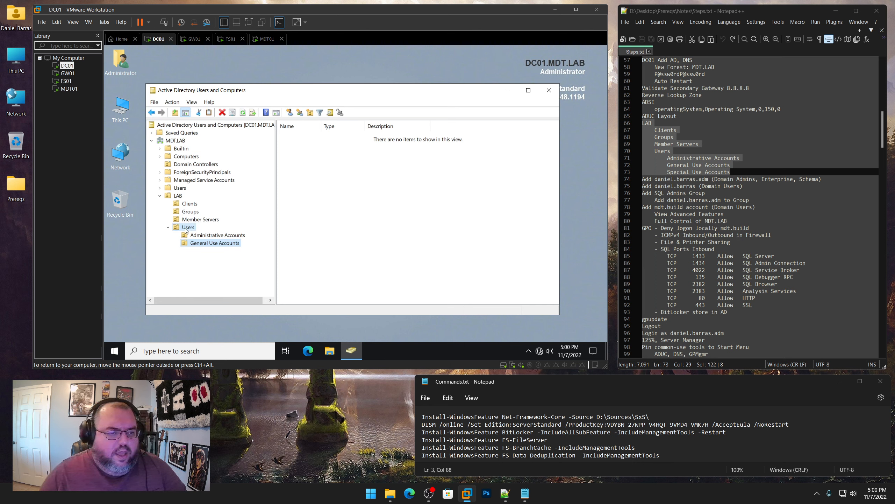
mouse_move(219, 145)
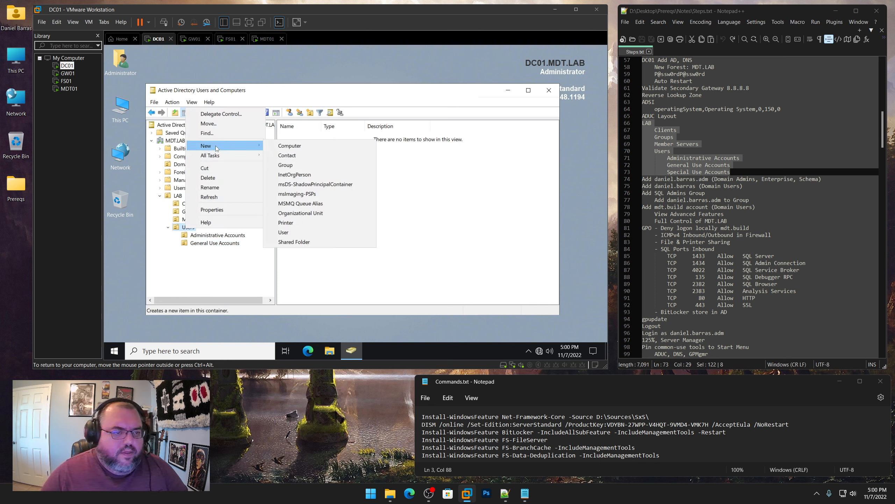
click(305, 216)
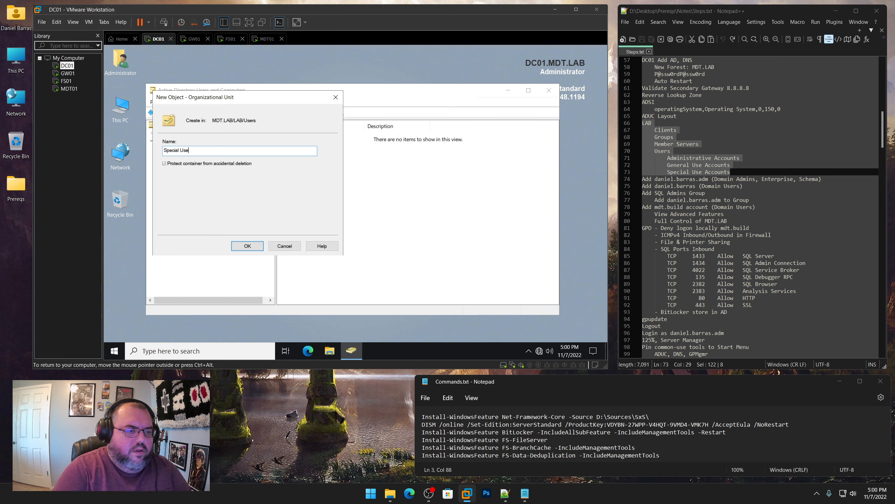
text(Accounts)
key(Return)
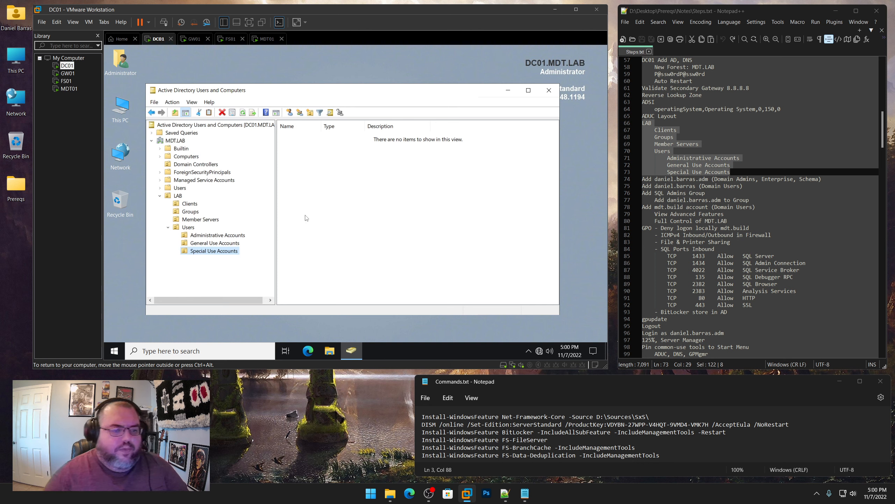
Mark the admin-account step in the notes and select the Administrative Accounts OU
drag(822, 179, 642, 179)
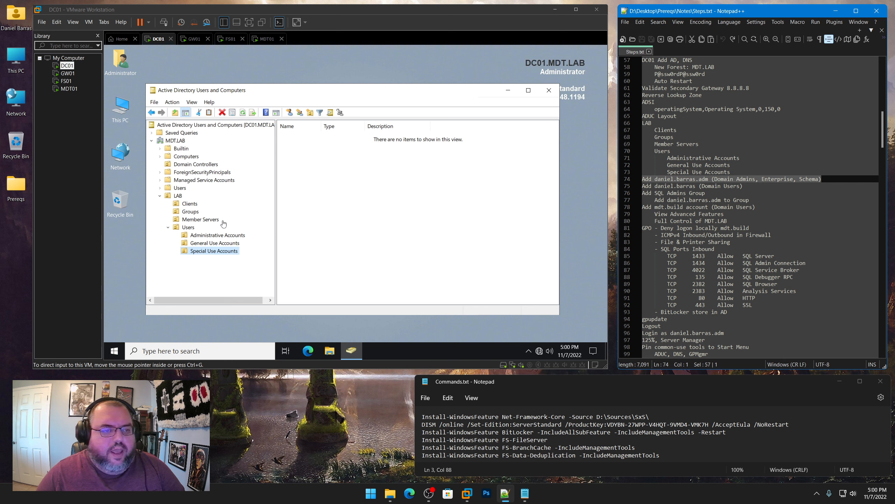
click(239, 228)
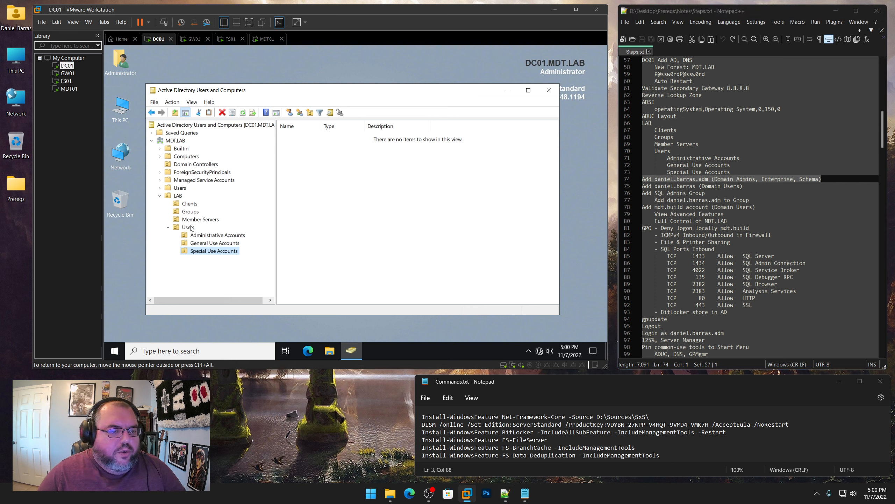
click(208, 236)
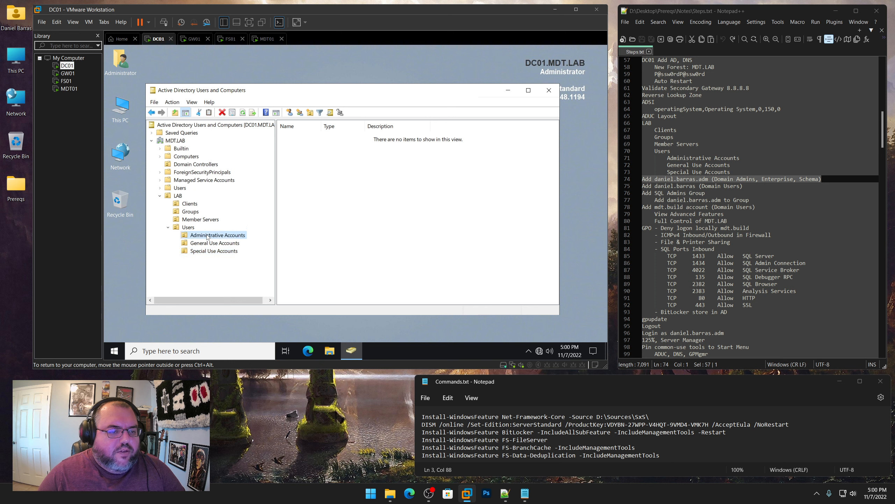
Start a new user in Administrative Accounts with the admin's full name and .adm logon name
right_click(207, 236)
mouse_move(236, 130)
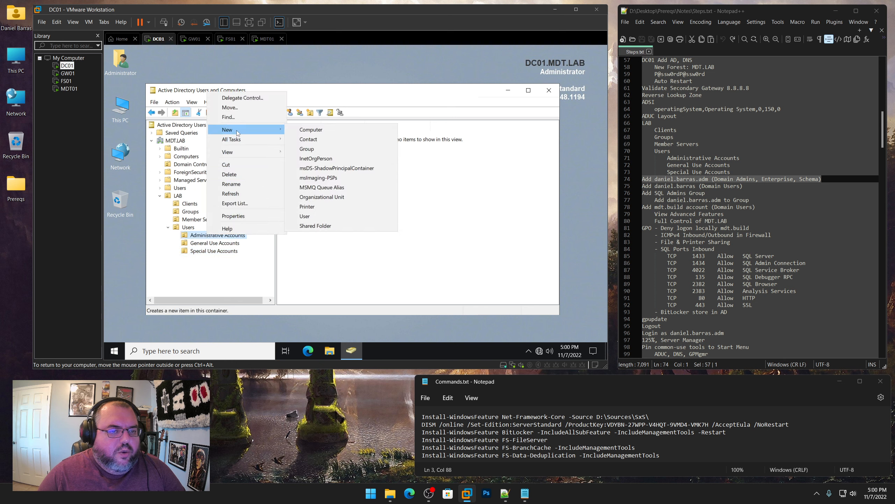
click(308, 215)
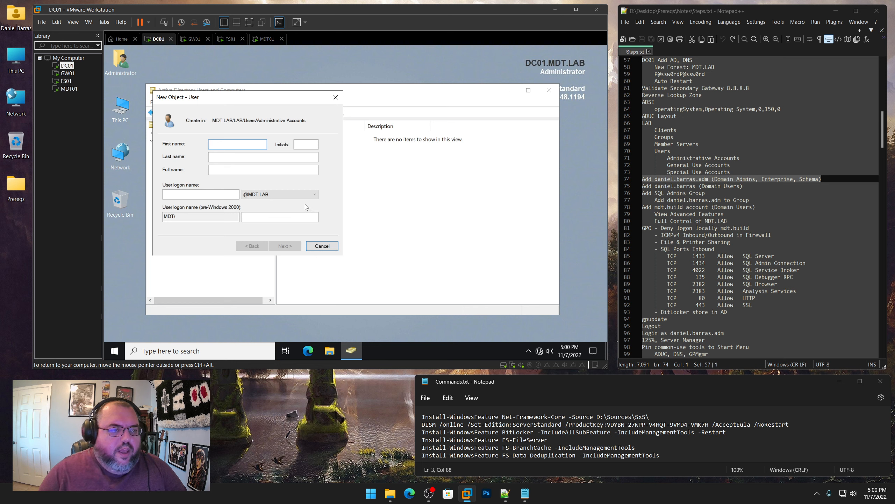
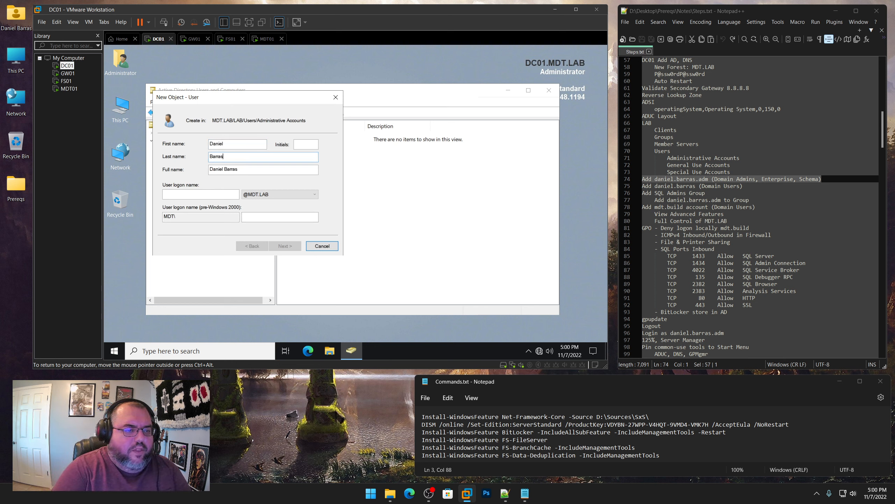
key(Tab)
key(Tab)
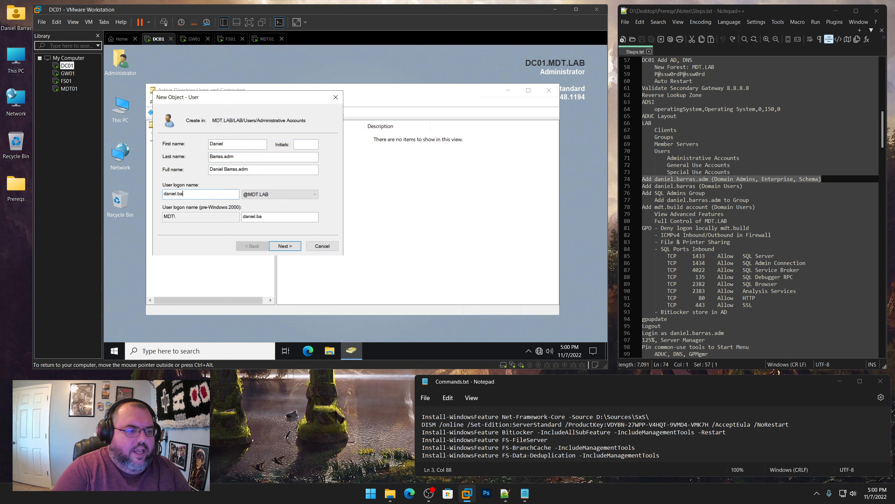
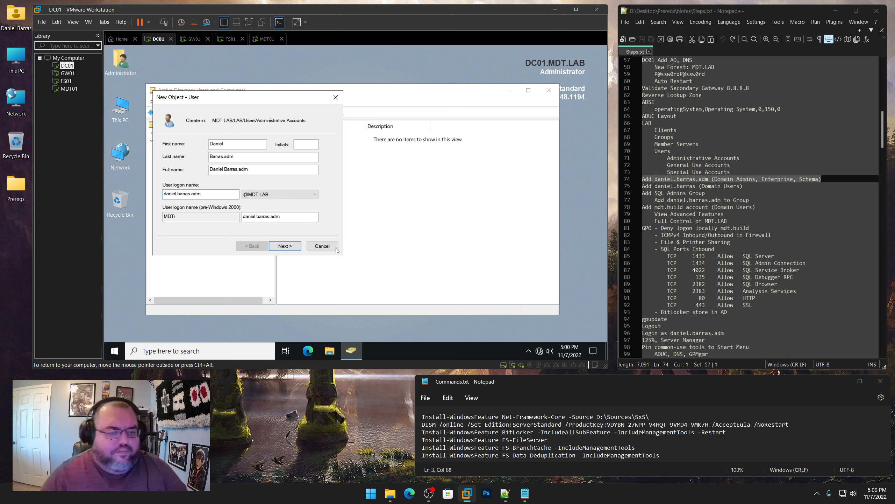
Set the account password without forcing a change at next logon, and finish creating it
click(284, 245)
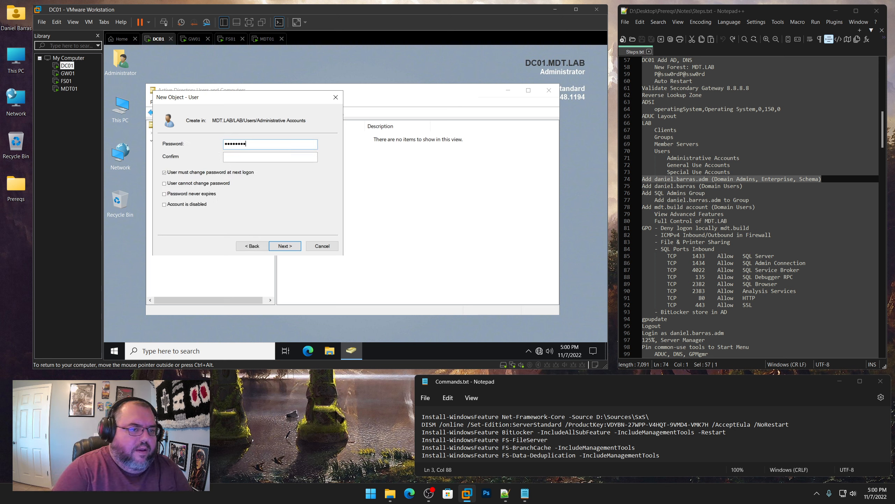
text(P@ssw0rdP@ssw0rd)
key(Tab)
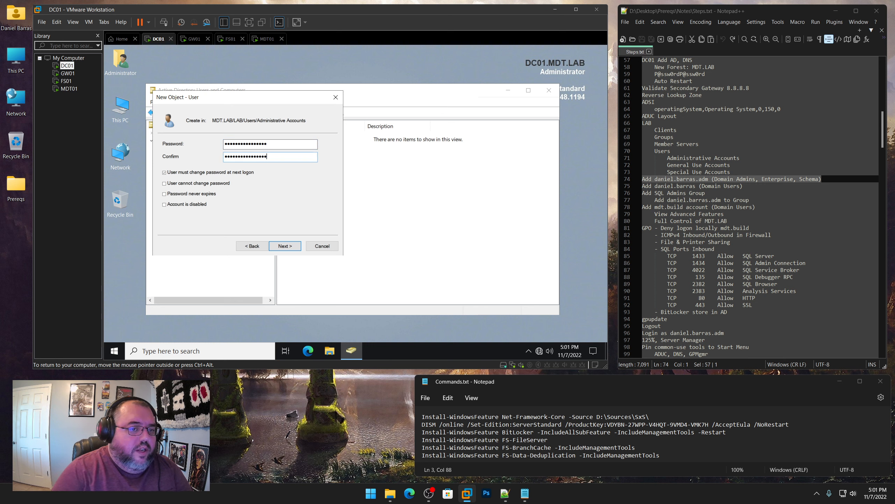
click(187, 172)
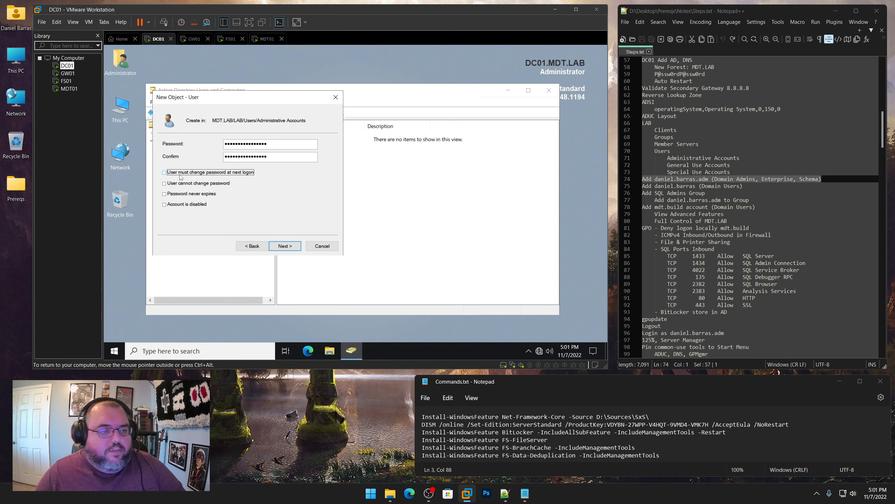
click(289, 247)
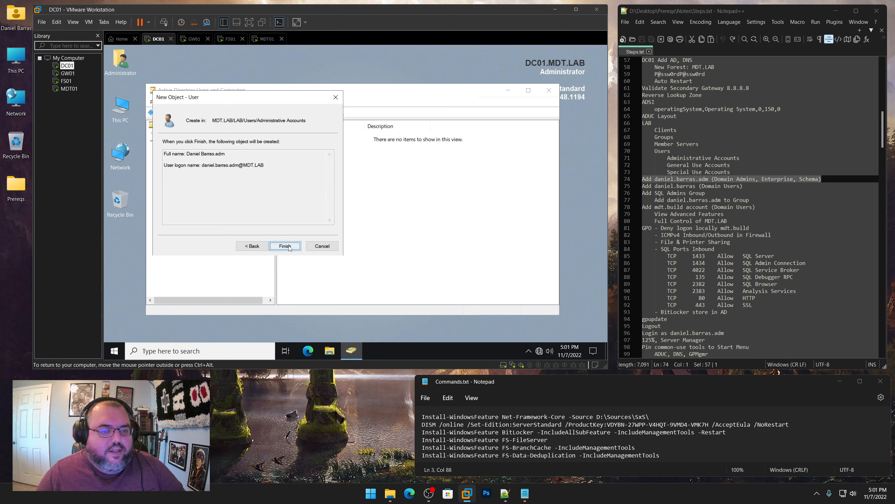
click(286, 246)
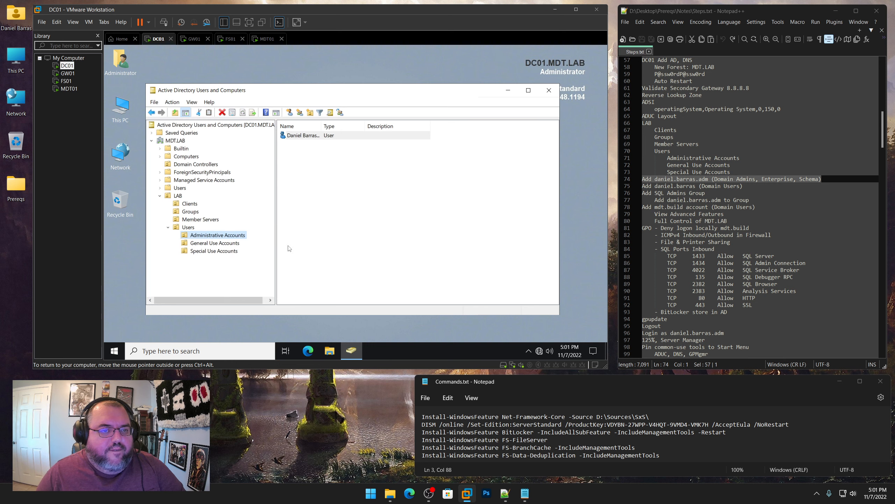
double_click(324, 125)
Give the new admin user the description 'Enterprise Admininstrator'
right_click(325, 138)
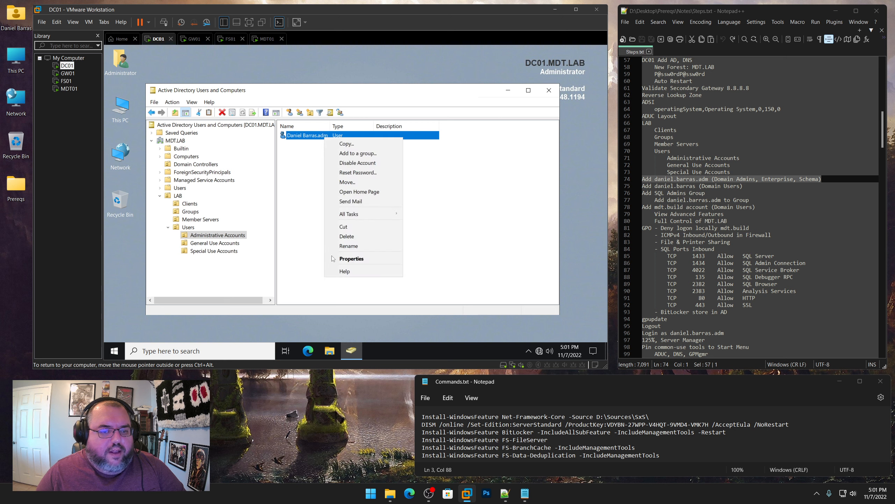
click(346, 259)
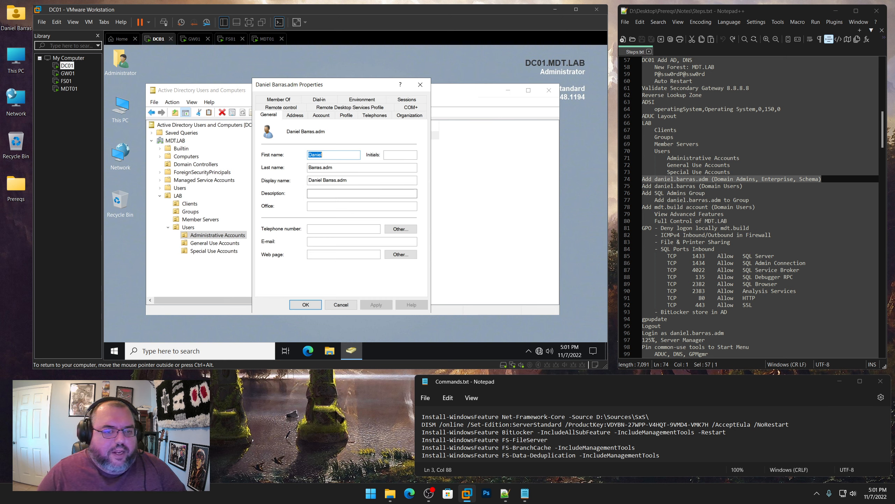
click(326, 194)
text(Enterprise)
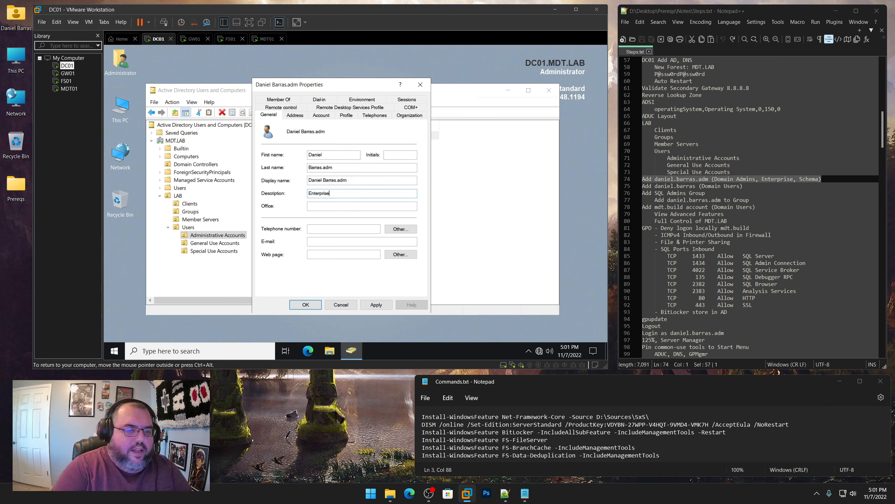
text( Admininstrat)
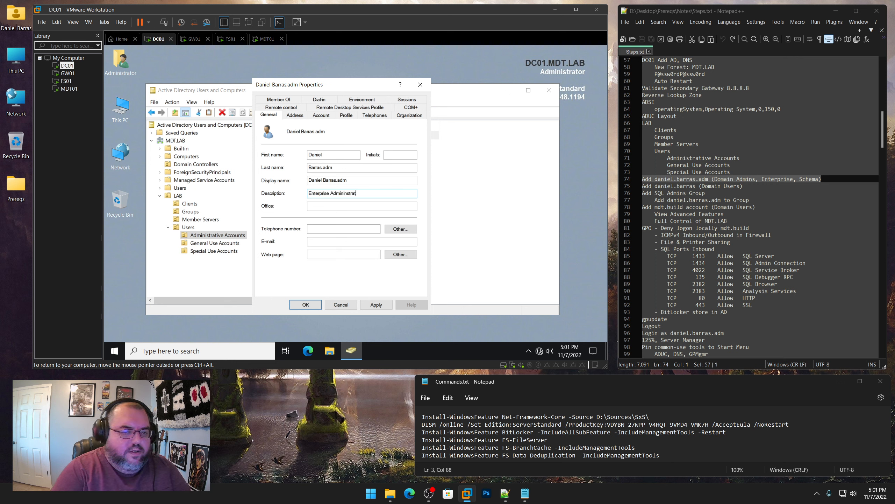
text(or)
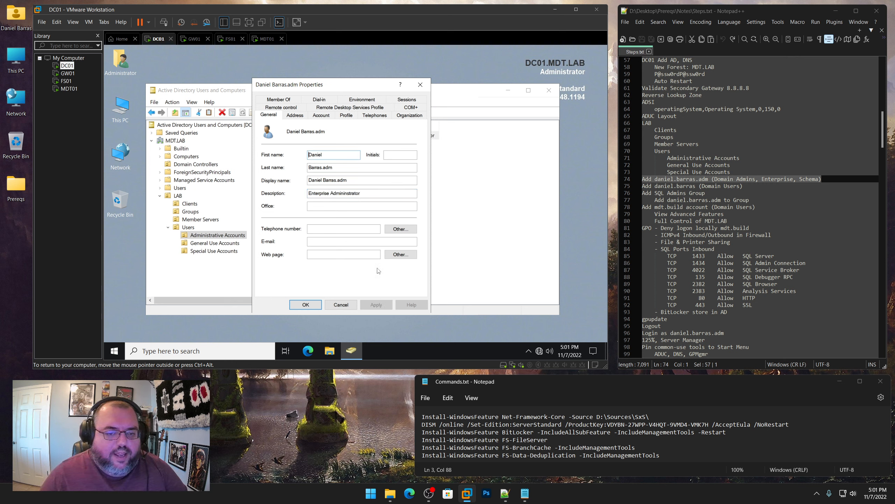
Add the user to Domain, Enterprise and Schema Admins, making Enterprise Admins the primary group
click(282, 100)
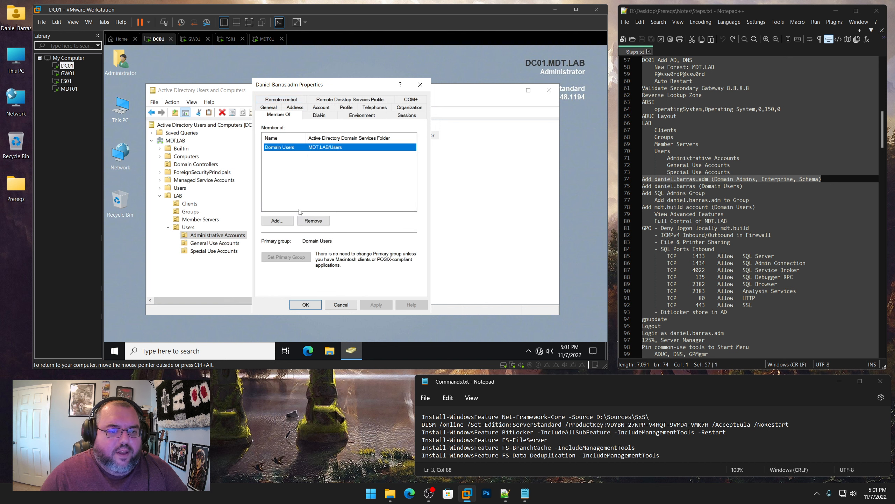
click(281, 220)
text(daomin)
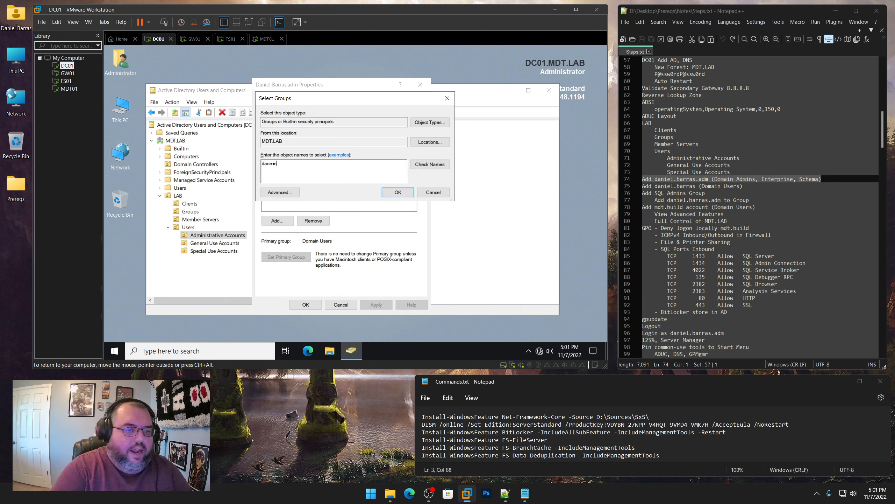
text(omain ad)
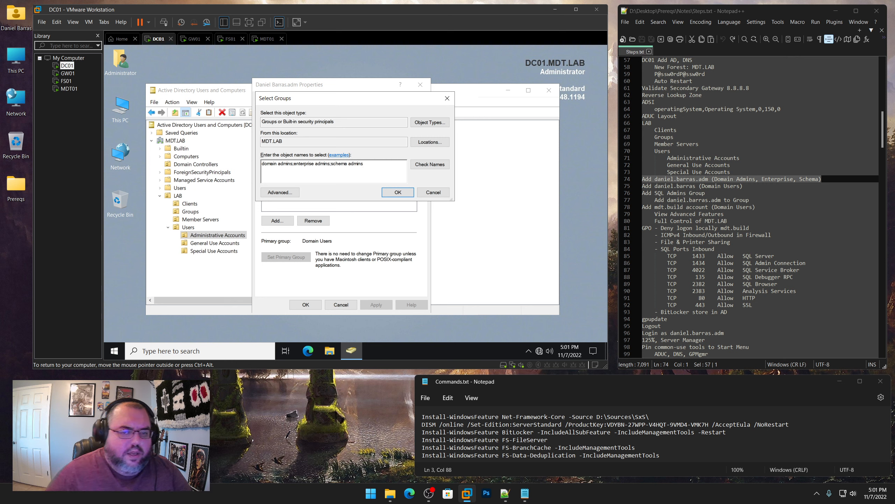
click(432, 165)
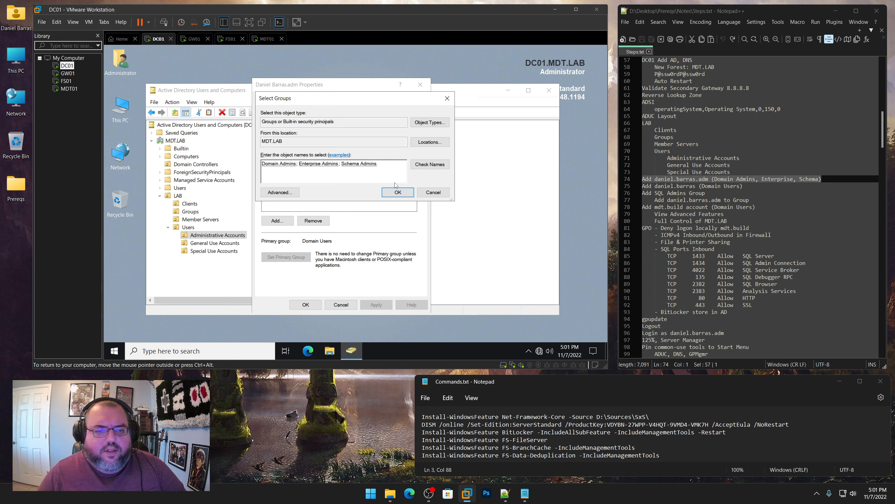
click(402, 193)
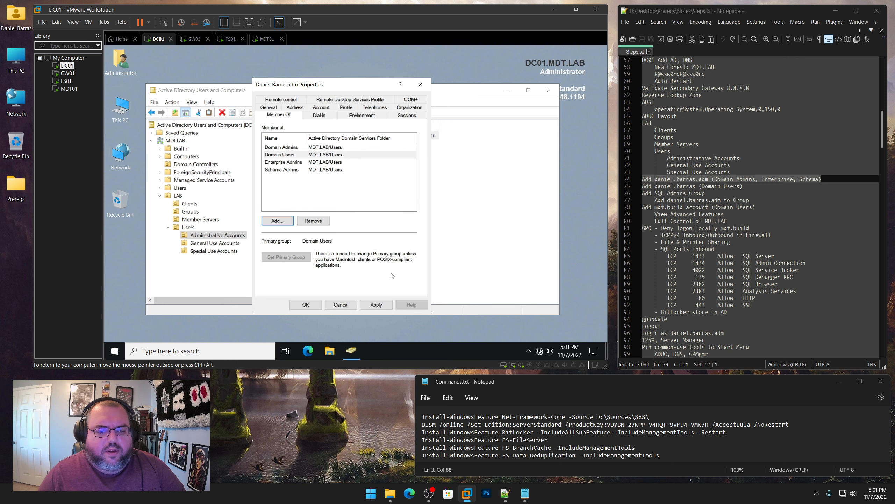
click(286, 164)
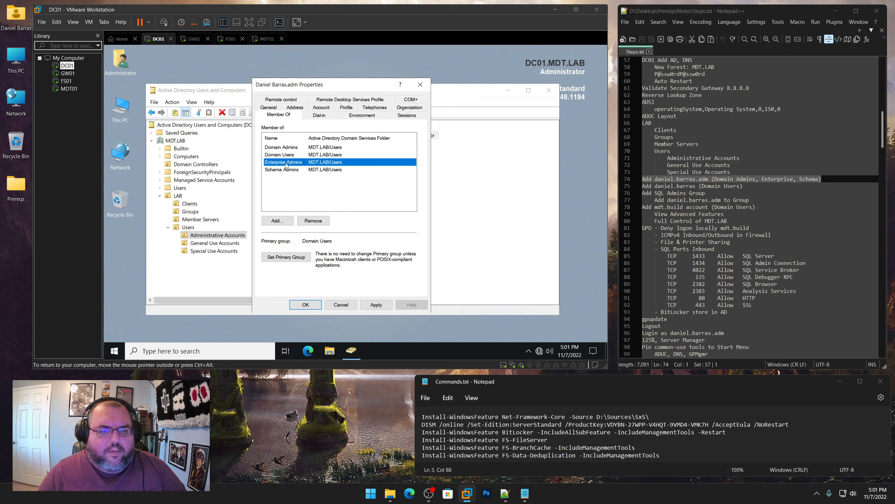
click(295, 258)
click(380, 305)
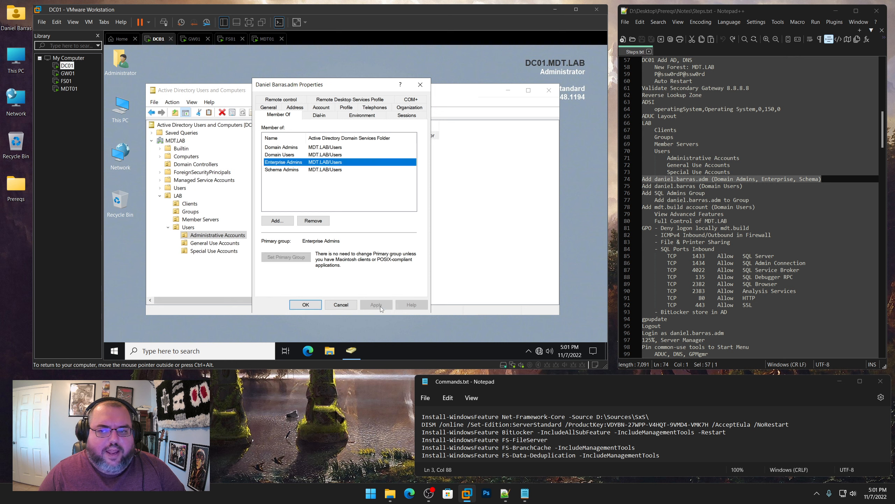
click(306, 304)
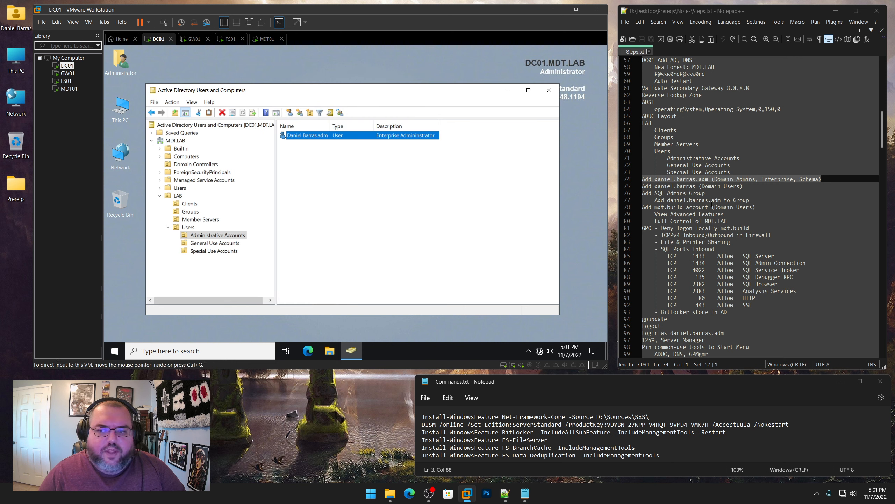
Mark the next checklist item in the notes and select General Use Accounts, cancelling an accidental new OU
drag(747, 186, 602, 197)
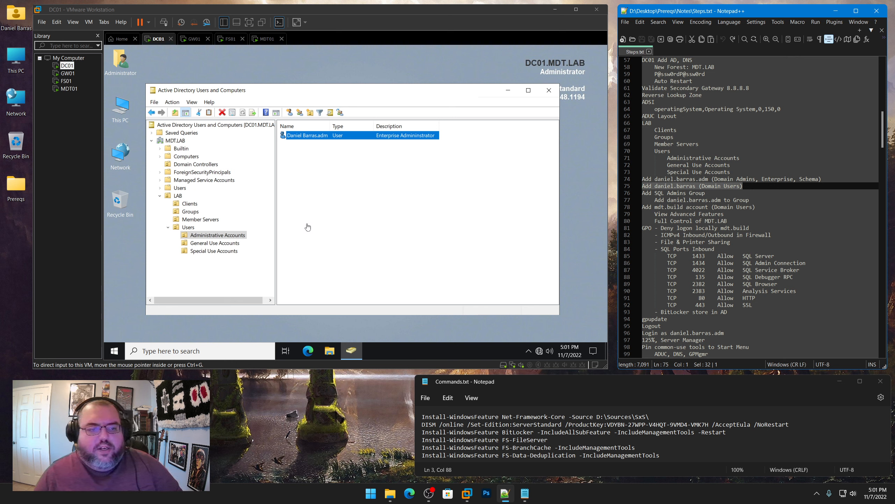
click(235, 244)
click(235, 243)
right_click(235, 244)
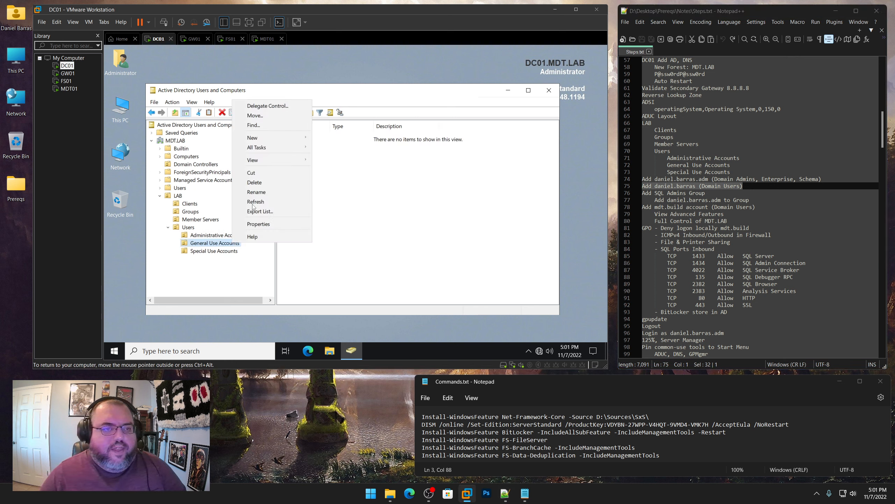
mouse_move(266, 139)
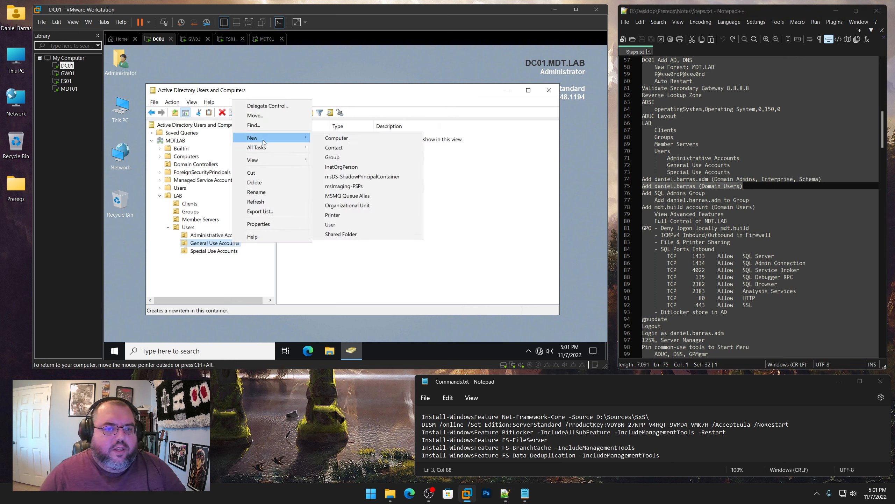
click(357, 208)
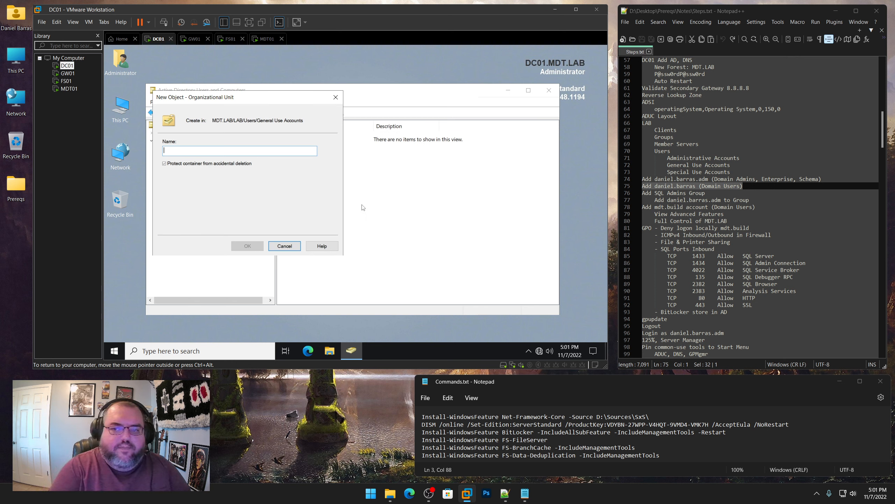
click(296, 247)
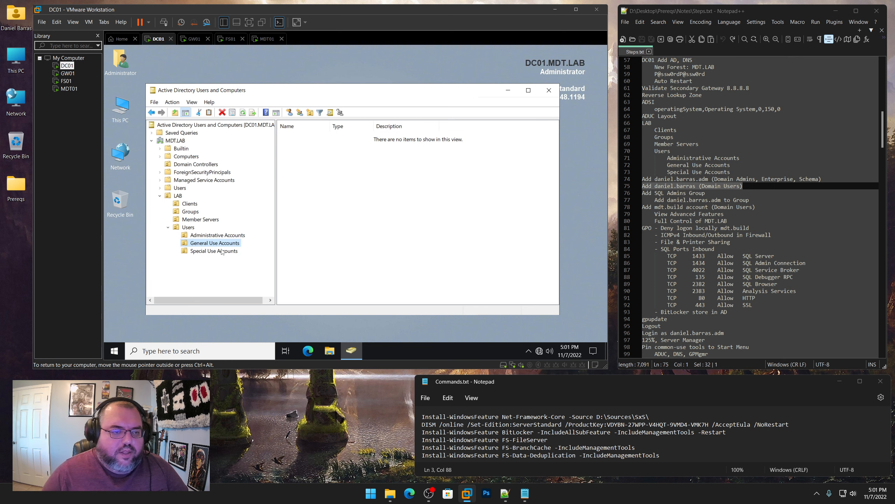
Start a new user in General Use Accounts with the user's name and logon name
right_click(224, 243)
mouse_move(268, 139)
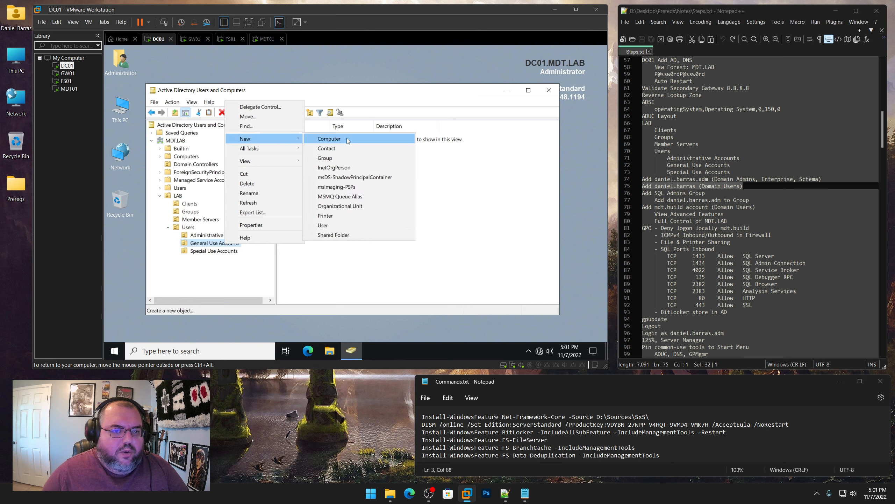
click(326, 225)
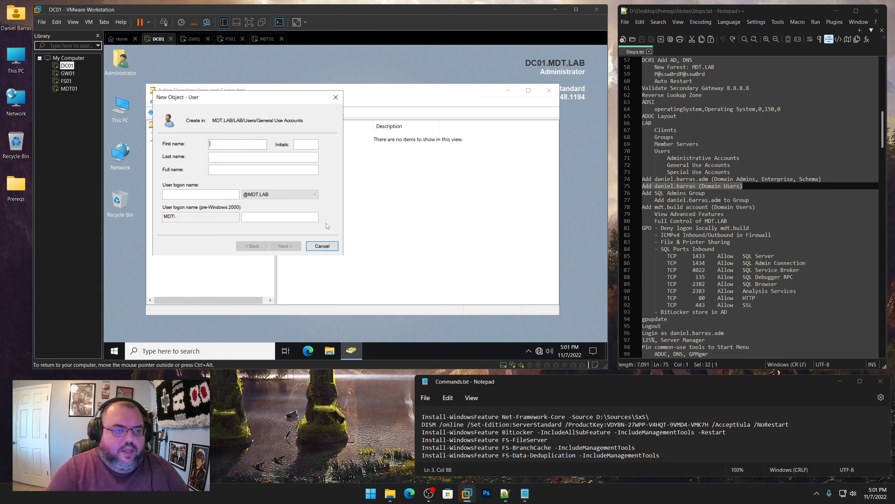
text(Daniel)
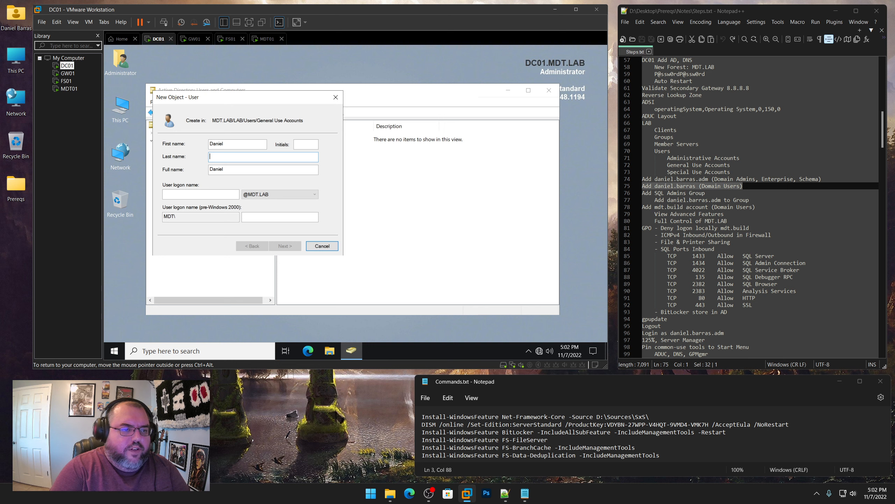
key(Tab)
key(Tab)
text(dani)
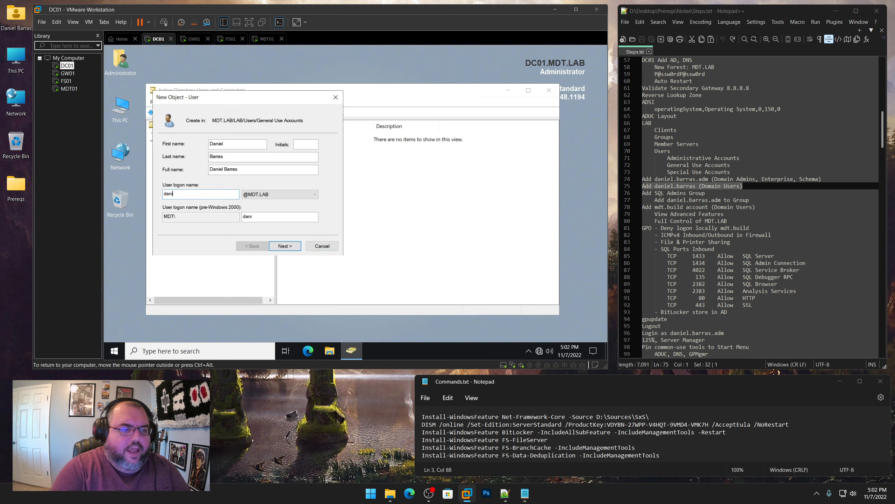
text(el.barras)
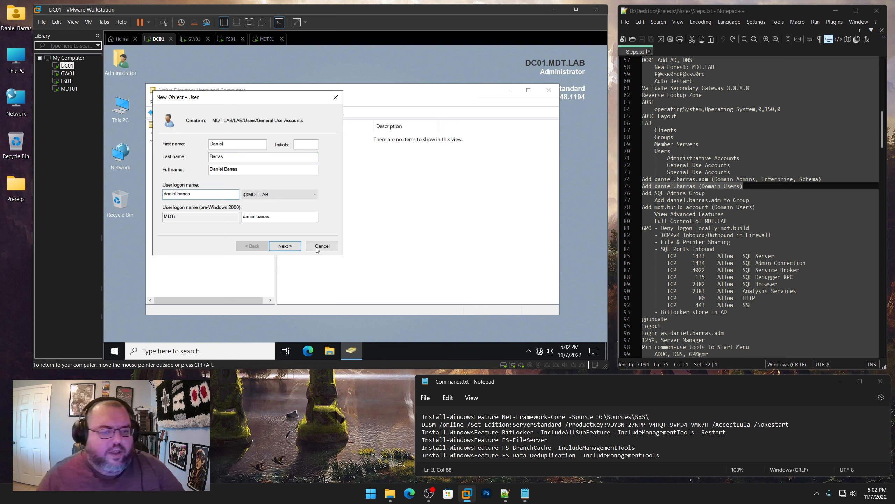
Set the user's password, toggle the must-change-at-next-logon option, and finish creating the account
click(285, 246)
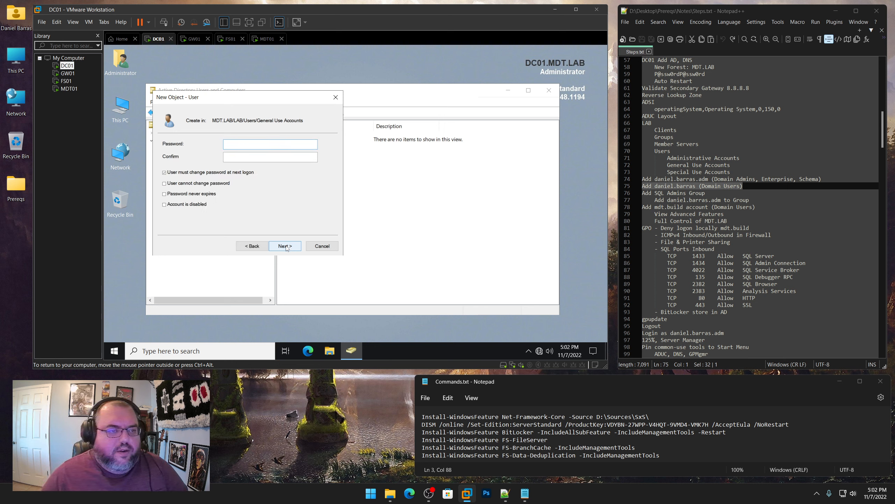
text(••••••••)
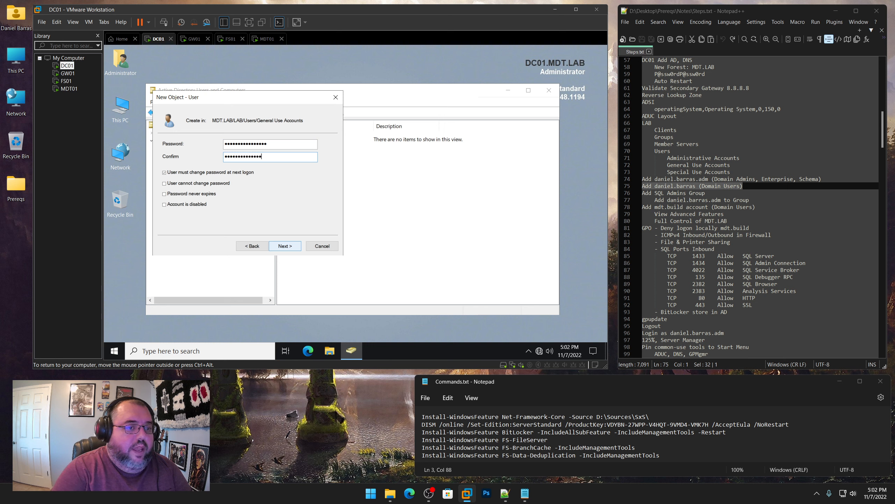
click(205, 173)
click(285, 245)
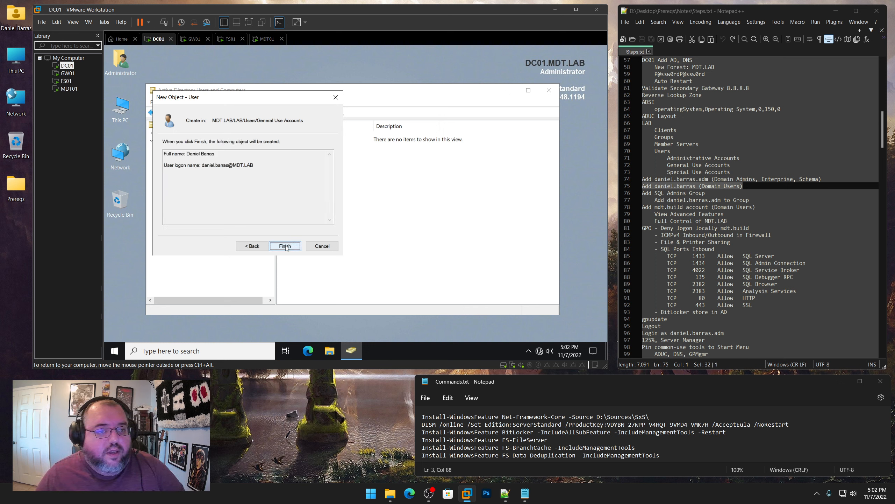
click(285, 246)
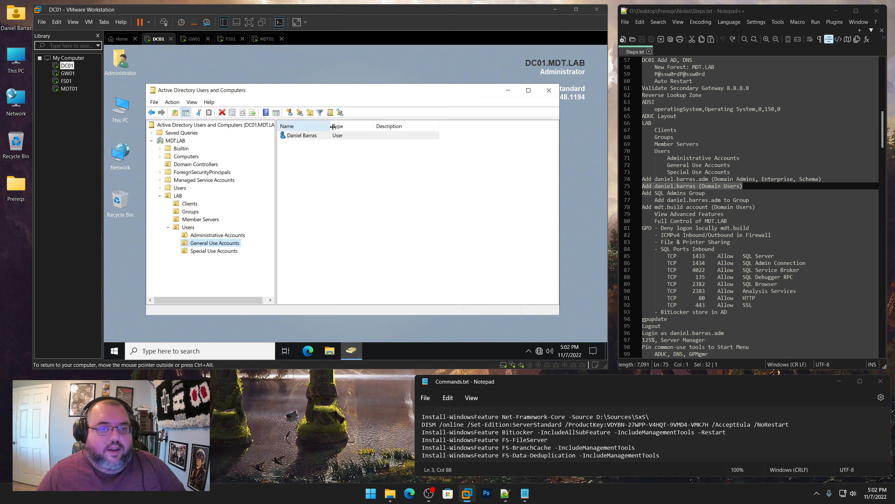
drag(335, 126, 343, 126)
right_click(313, 137)
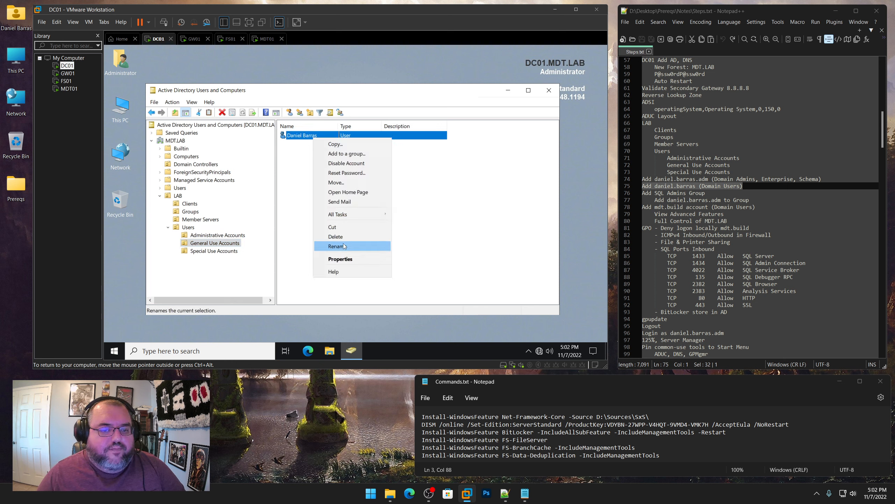
Set the new standard user's Description field to 'General Use Account'
click(342, 258)
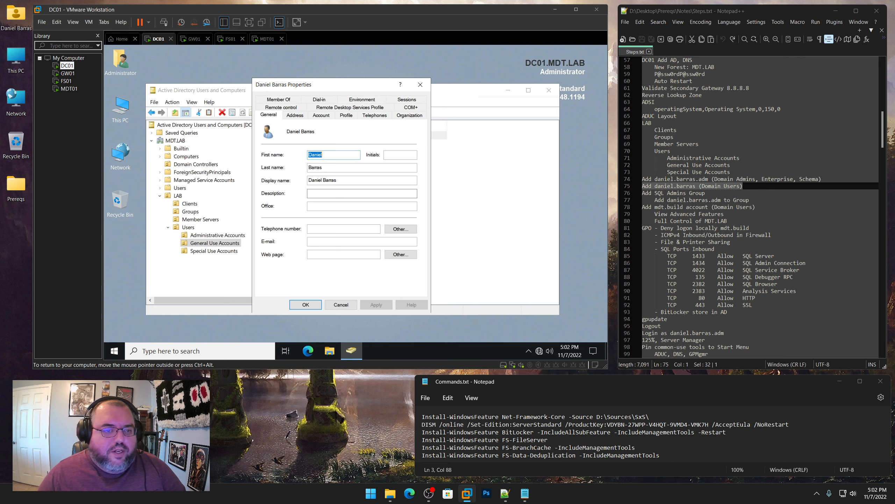
click(324, 194)
text(General Use Account)
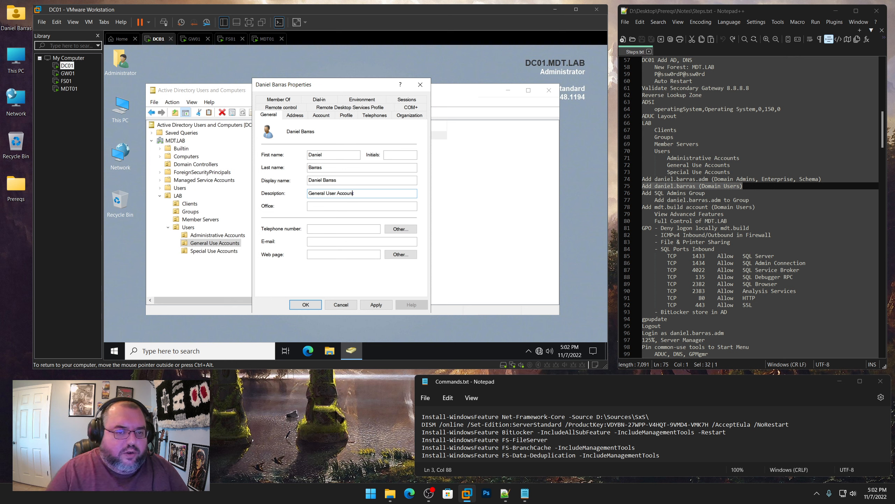
key(Return)
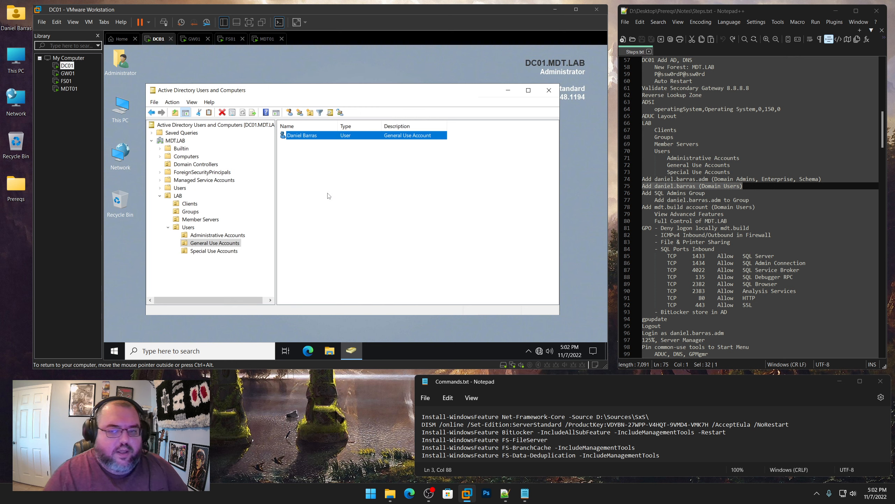
Create a new group named 'SQL Admins' in the Groups OU
click(193, 213)
right_click(193, 213)
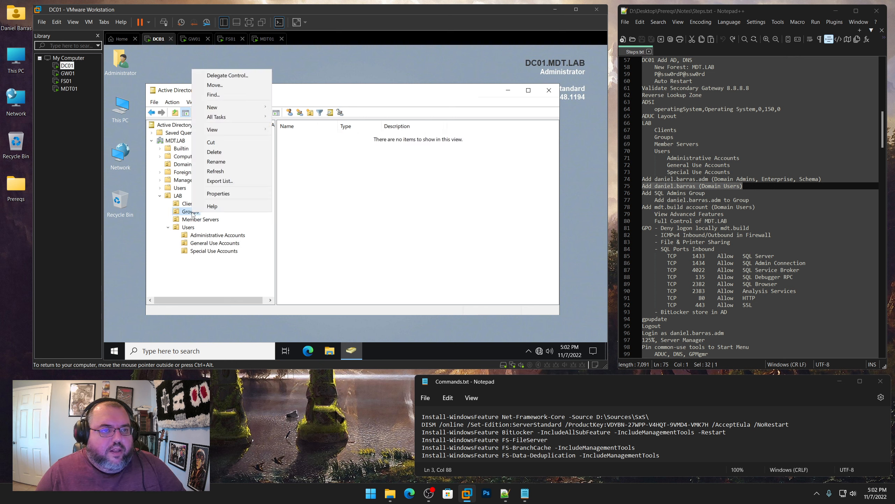
mouse_move(225, 110)
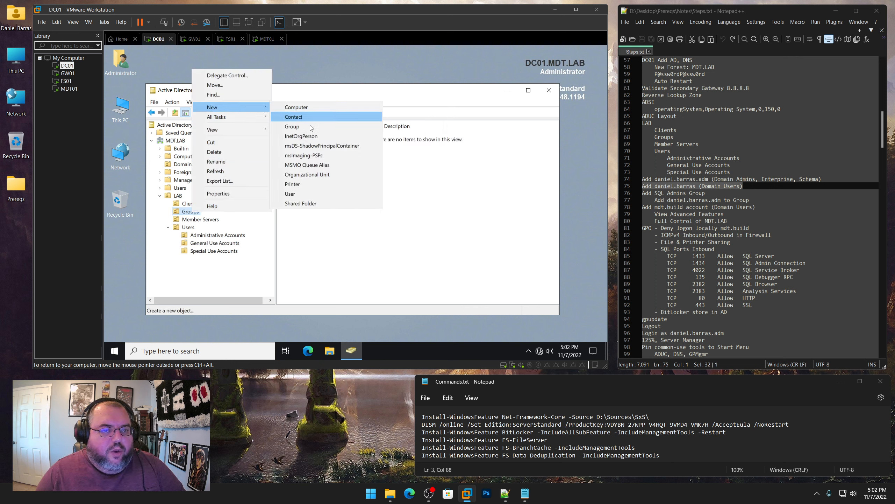
click(292, 126)
text(SQL Admins)
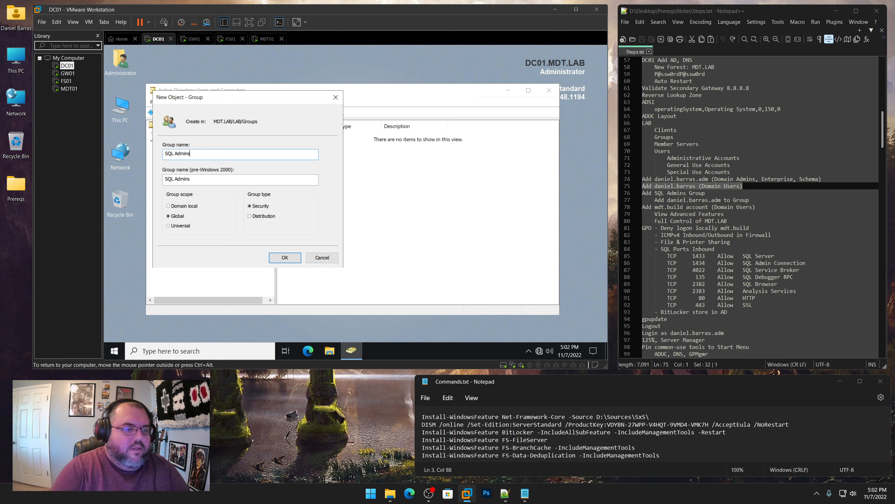
key(Return)
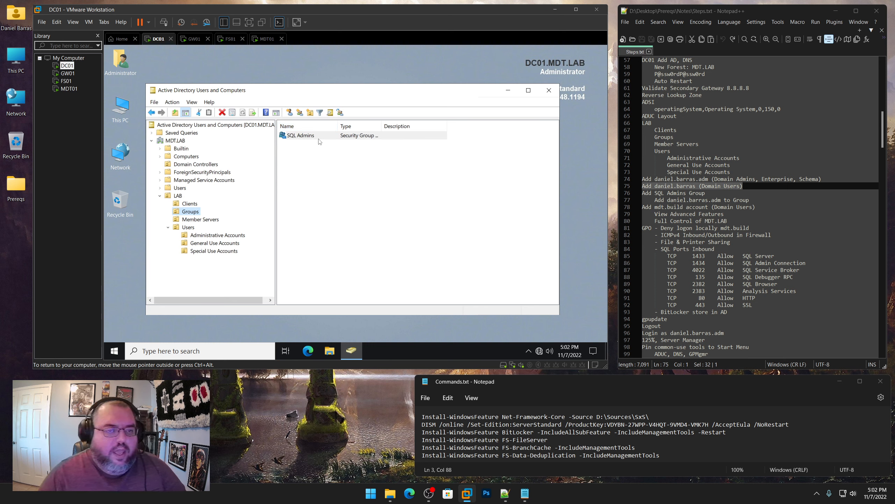
Add the administrative .adm account as a member of SQL Admins and mark the next checklist steps
right_click(310, 137)
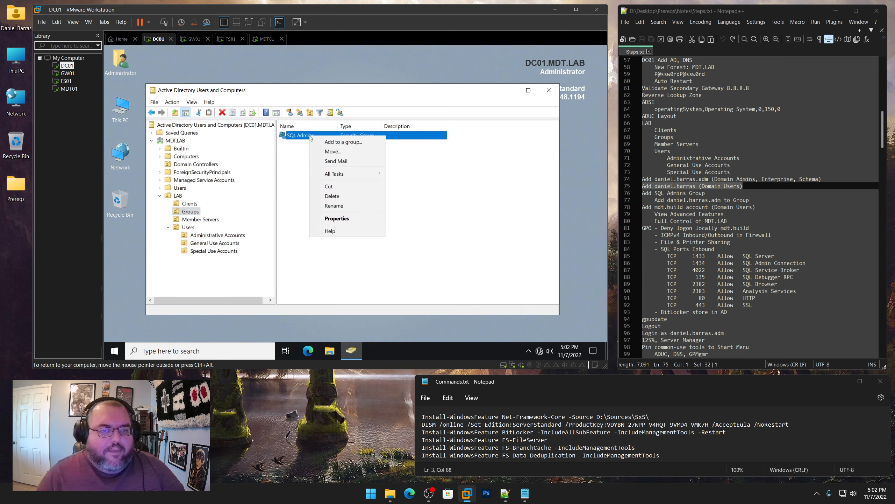
click(329, 218)
click(289, 100)
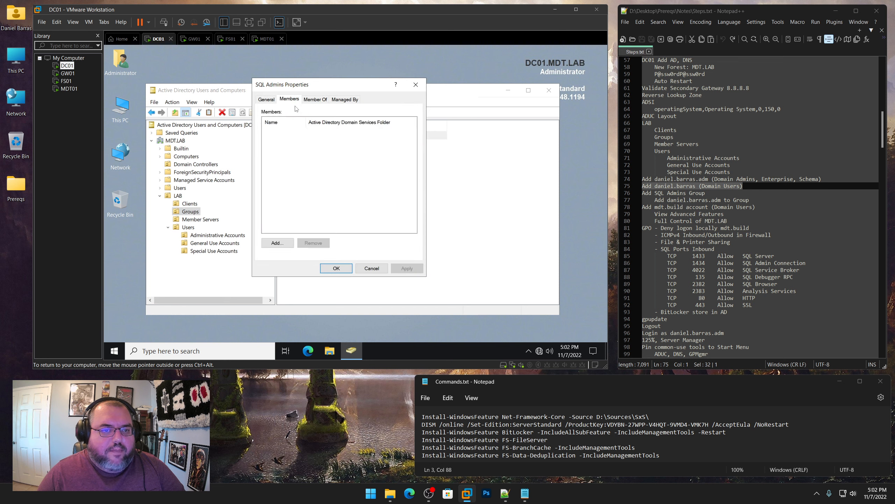
click(286, 243)
text(daniel.barras.adm)
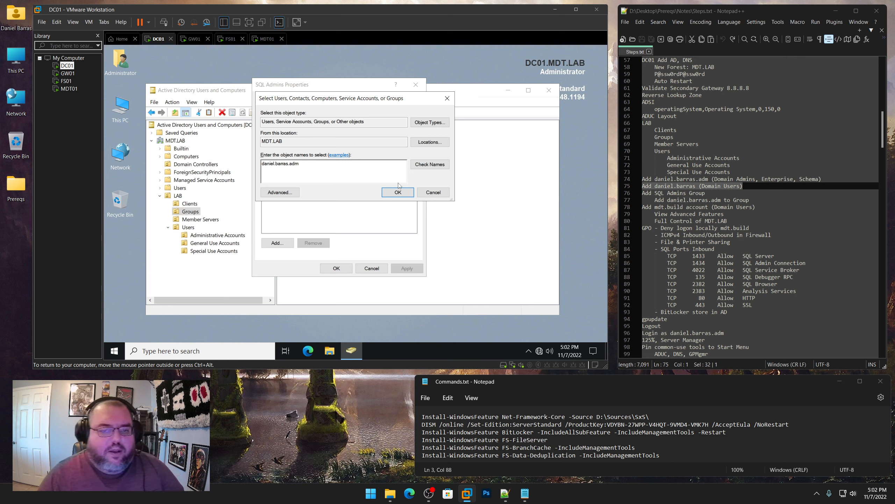
click(437, 166)
click(398, 193)
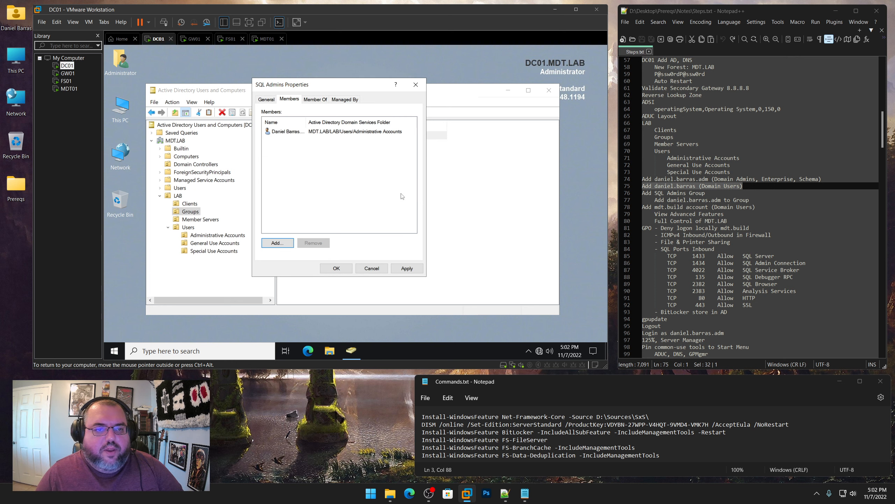
click(407, 268)
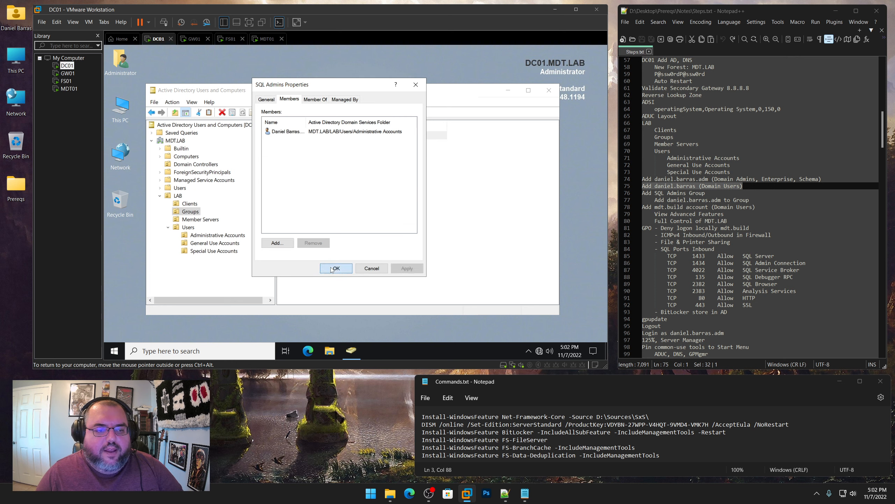
click(341, 269)
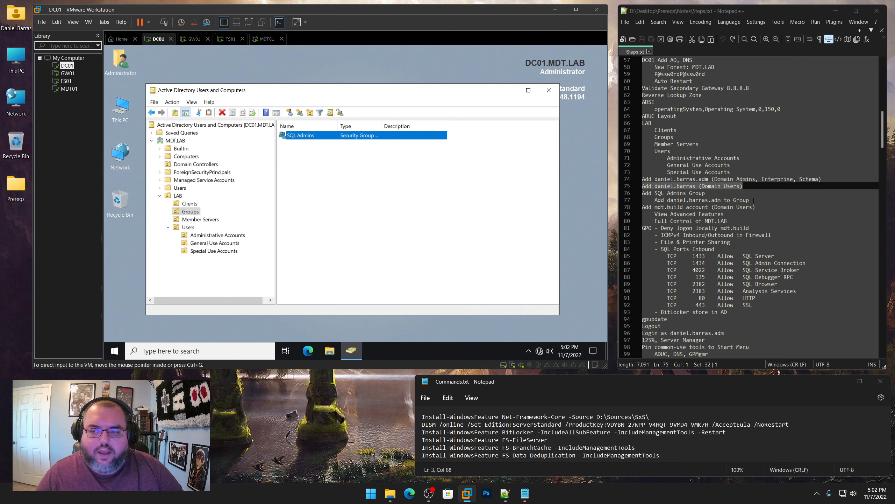
drag(750, 200, 642, 194)
drag(756, 209, 640, 208)
Start a new user 'MDT Build' with logon name 'mdt.build' in Special Use Accounts
click(224, 253)
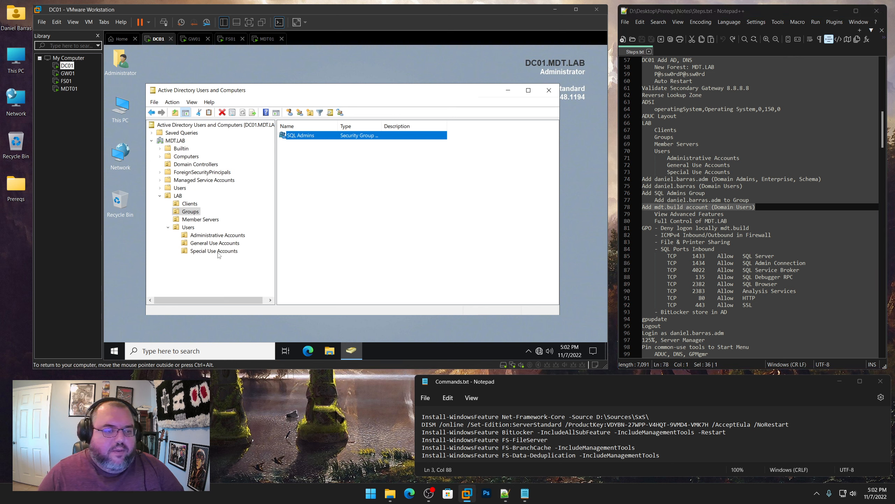
right_click(220, 253)
mouse_move(250, 150)
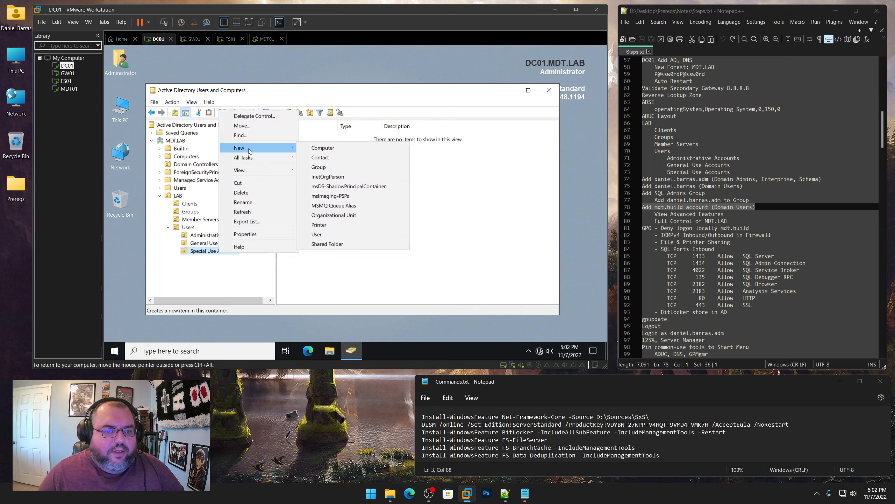
click(319, 234)
text(MDT)
key(Tab)
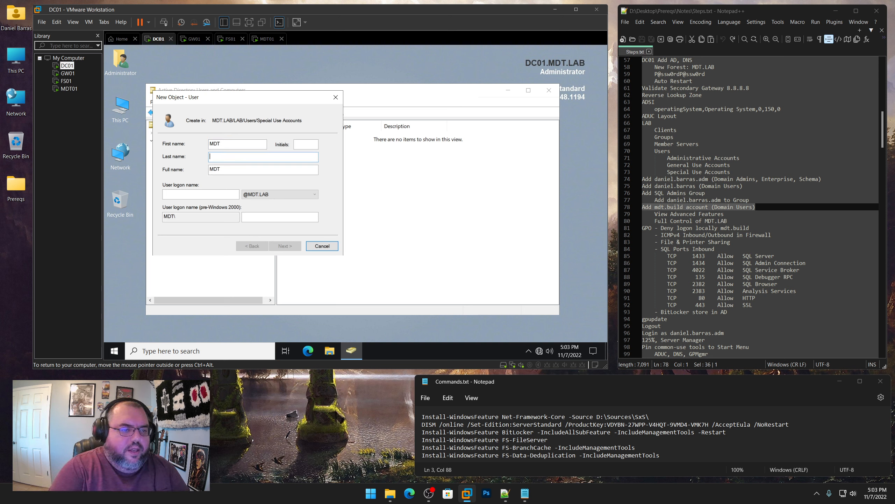
text(md)
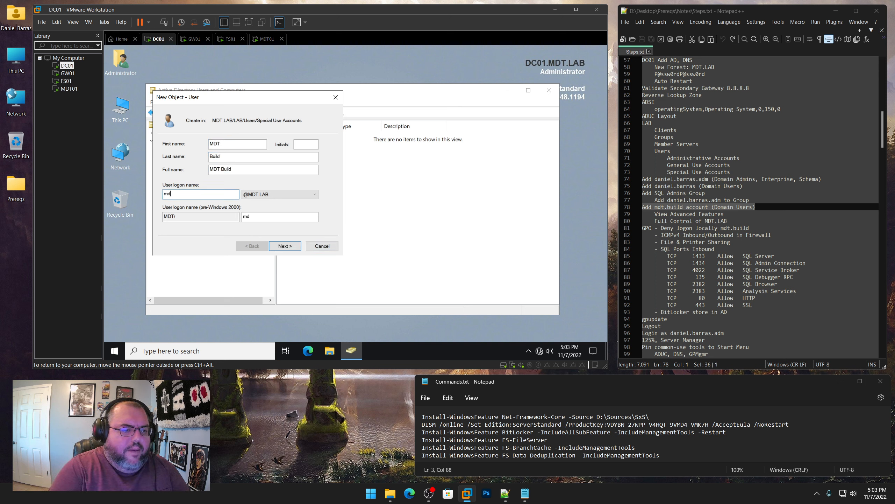
text(t.build)
key(Return)
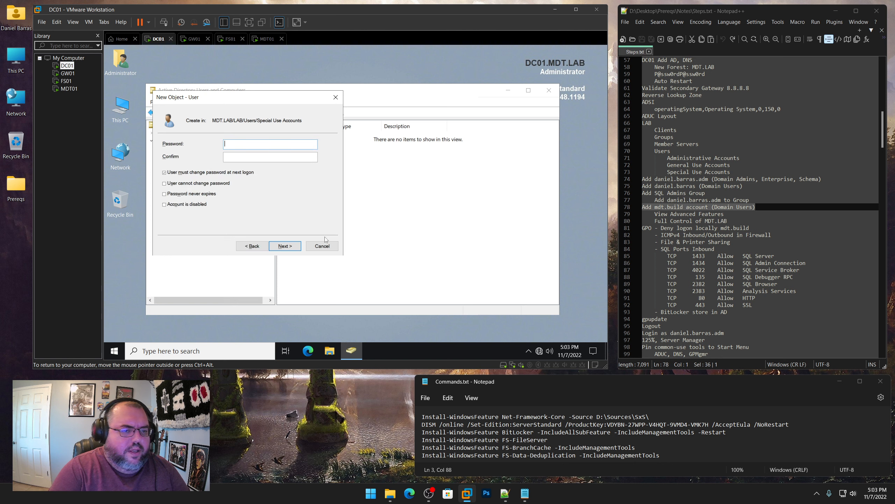
Set its password to never expire and not require a change at next logon, then finish
text(P@ssw0rd)
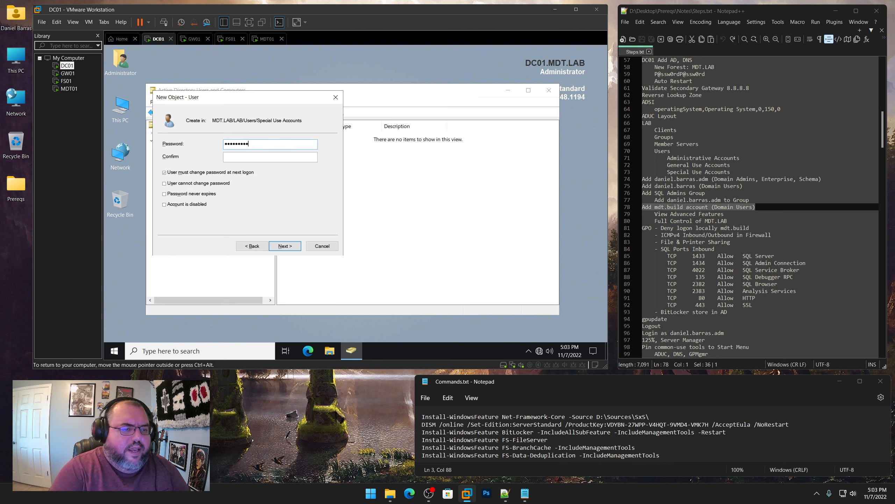
text(P@ssw0rdP@s)
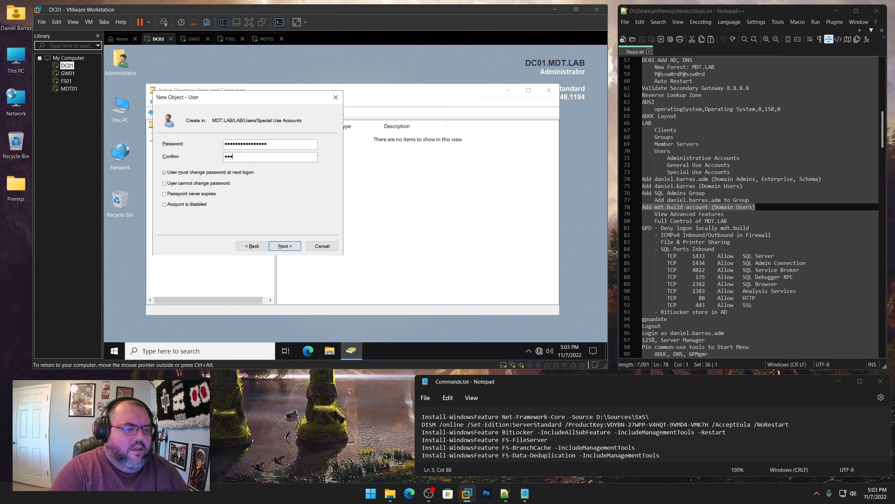
text(sw0rdP@ssw0rd)
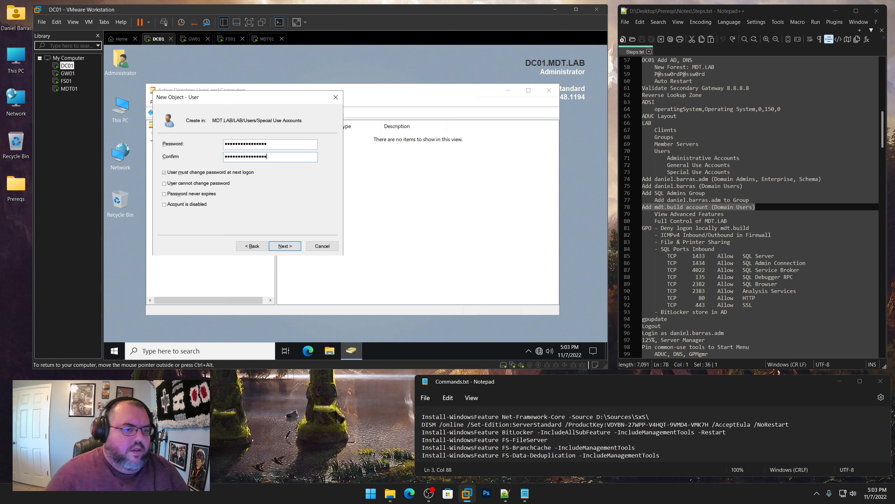
click(243, 172)
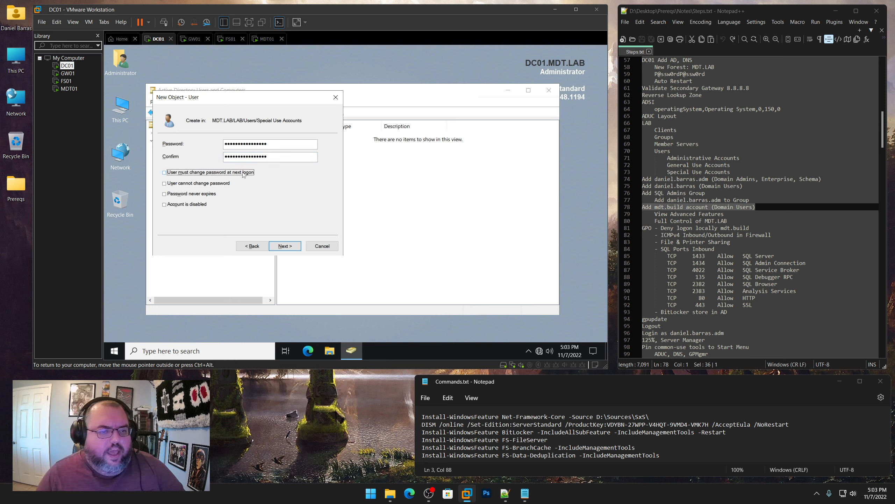
click(168, 194)
click(287, 247)
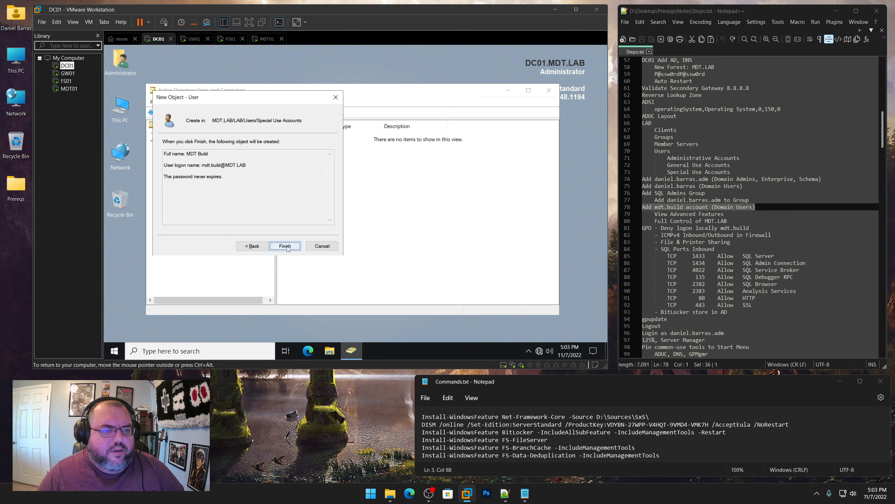
click(284, 247)
Give the MDT Build user the description 'Special Use Account'
right_click(314, 138)
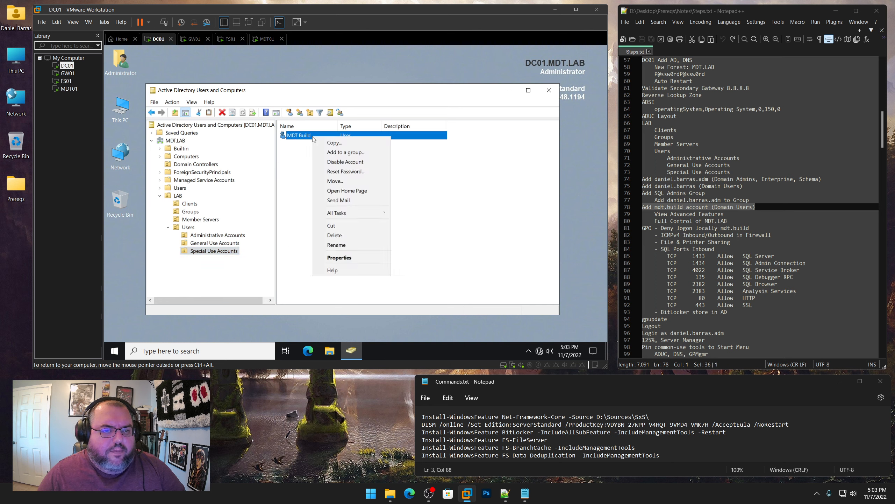
click(344, 258)
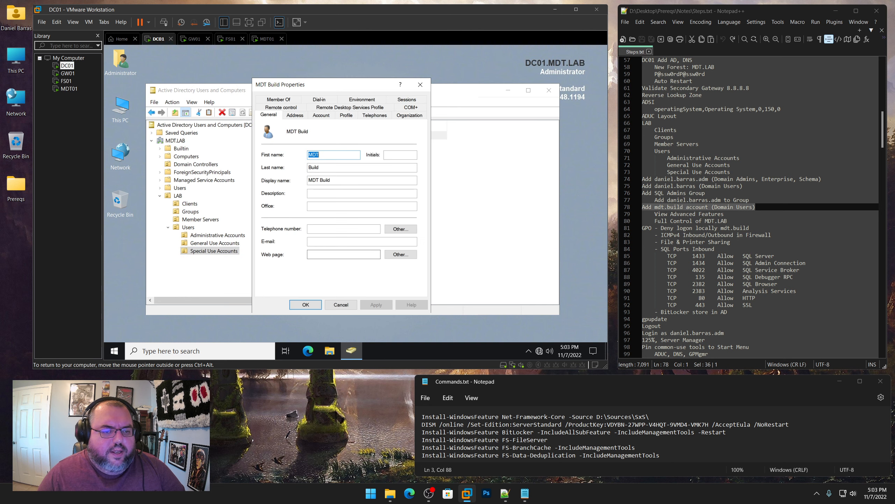
click(328, 194)
text(Special)
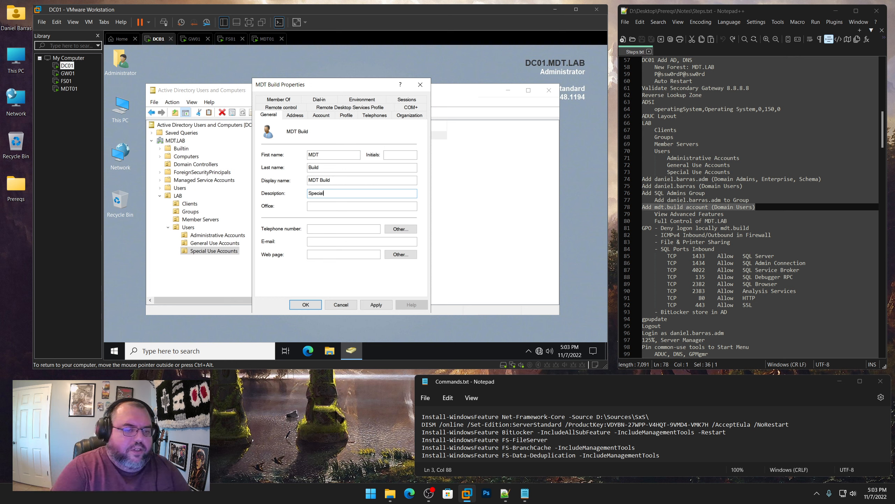
text( Use Account)
key(Return)
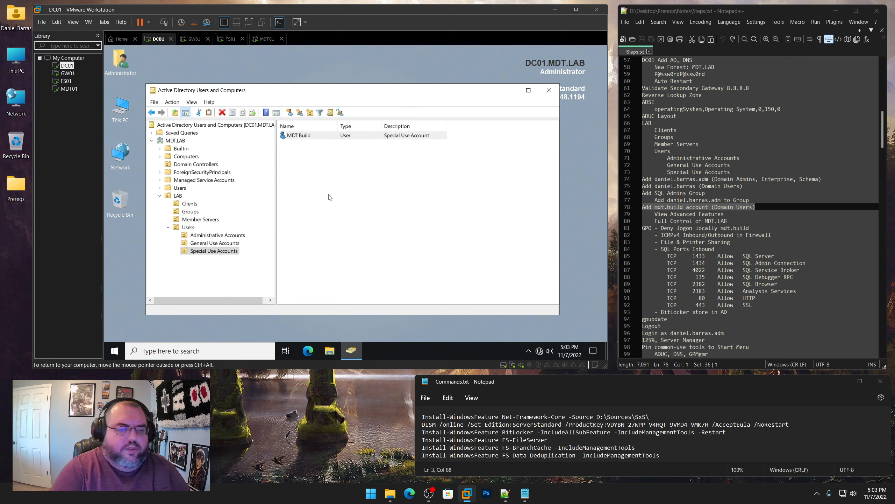
click(335, 231)
Turn on Advanced Features in Active Directory Users and Computers
click(193, 103)
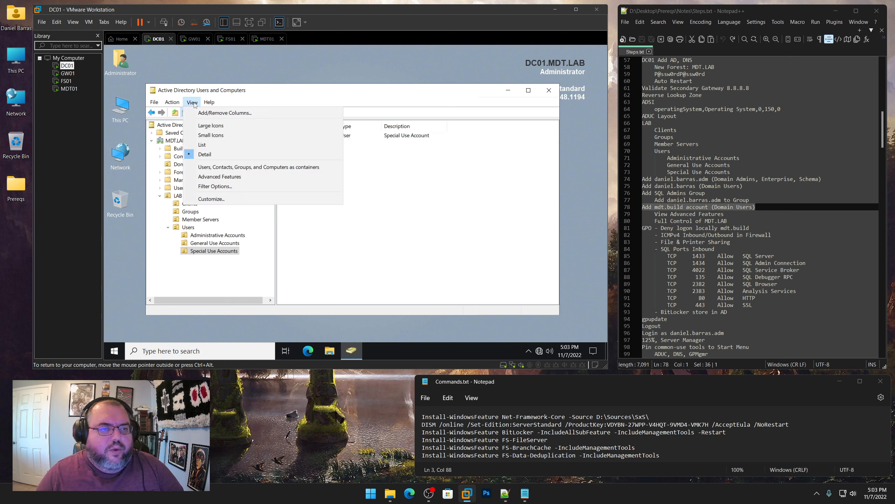
click(195, 102)
click(206, 103)
mouse_move(196, 102)
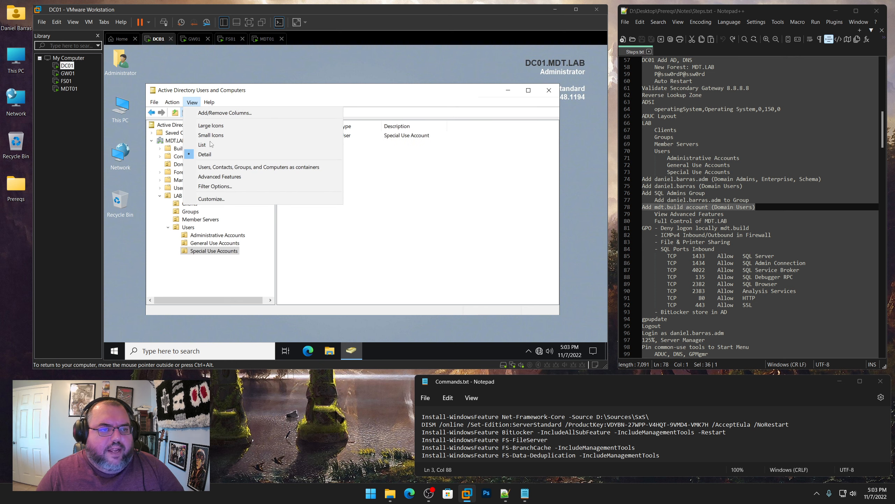
click(219, 176)
Grant mdt.build Allow Full control in the MDT.LAB domain's security permissions and apply
right_click(182, 140)
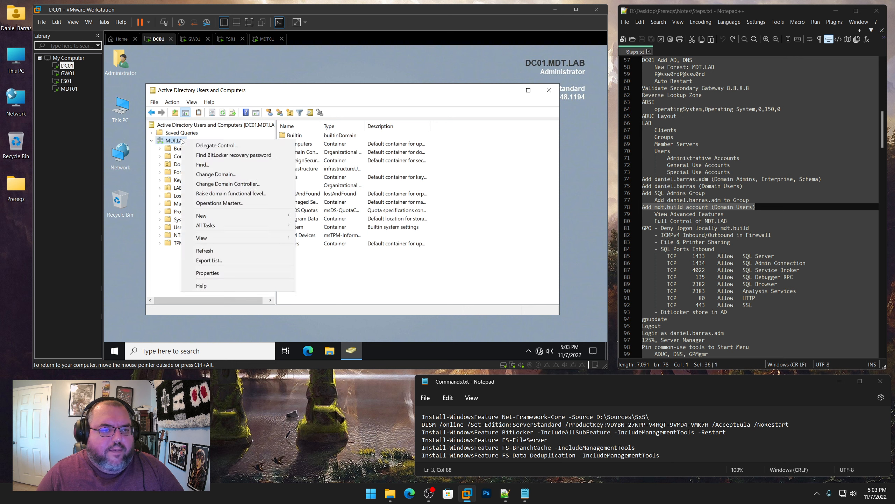
click(207, 273)
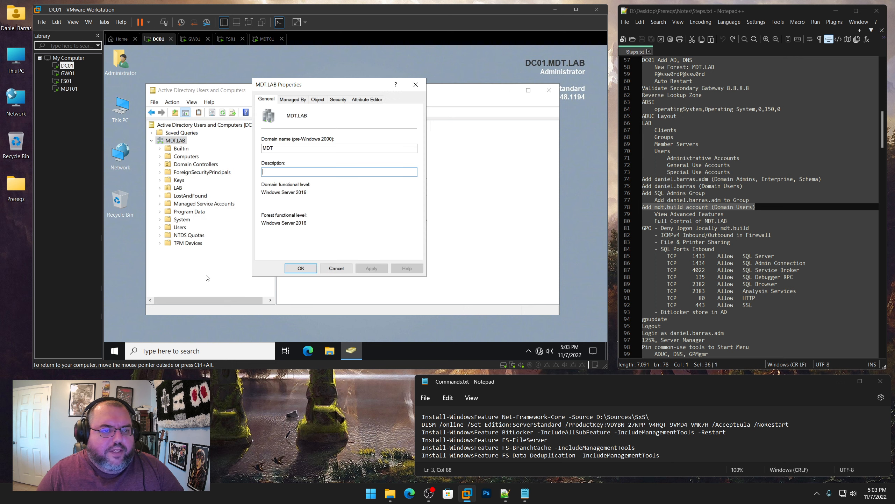
click(338, 100)
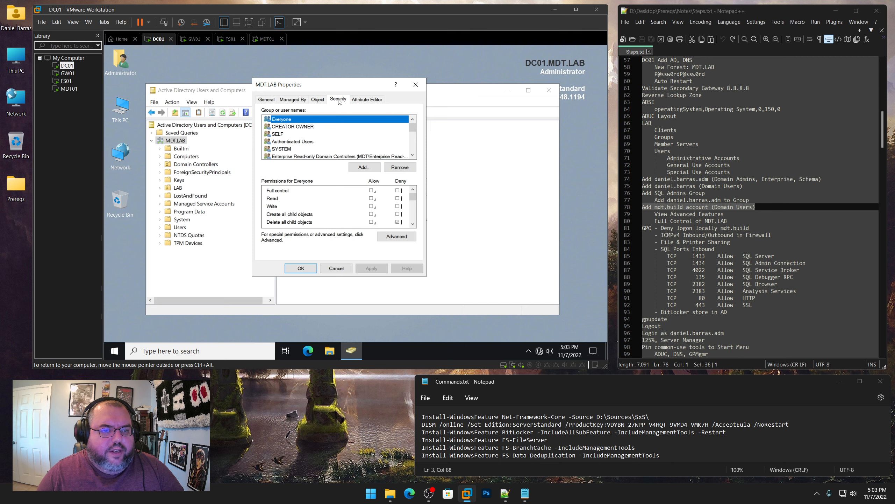
click(365, 166)
text(m)
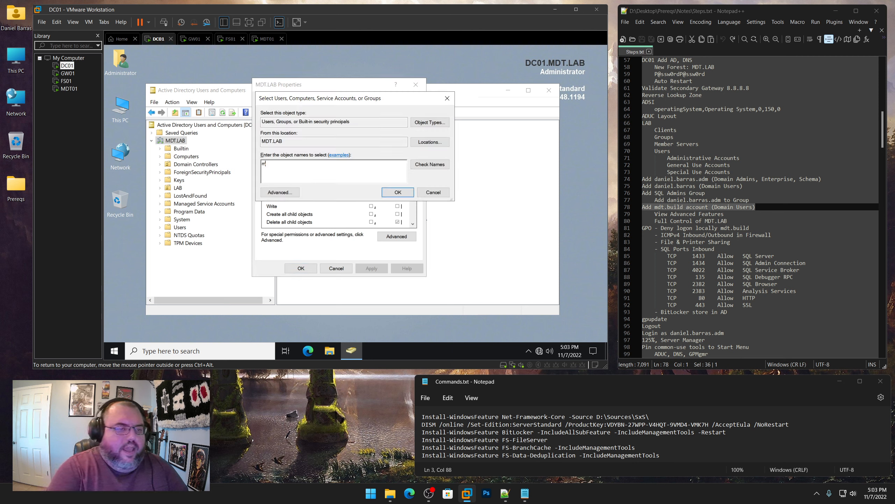
text(dt.build)
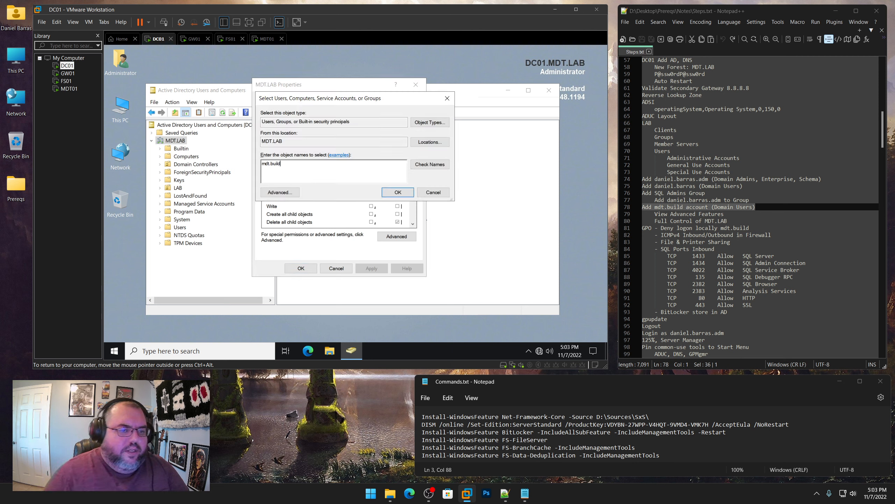
click(430, 164)
click(398, 192)
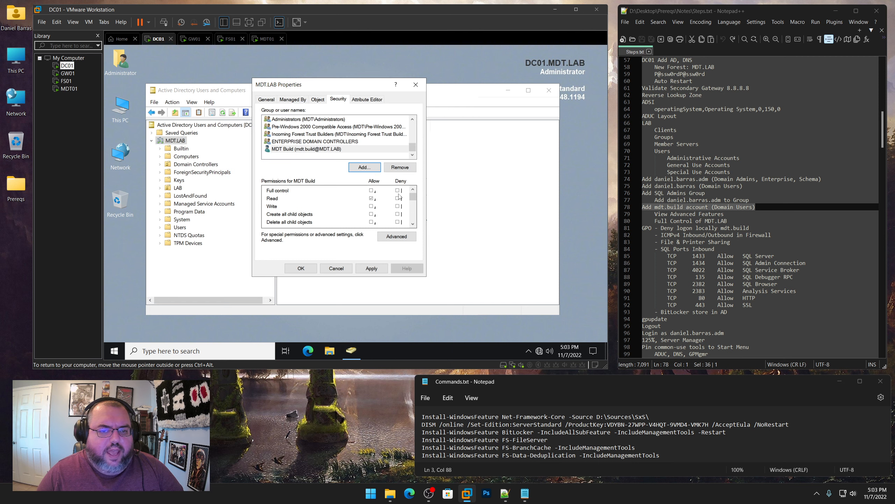
click(371, 190)
click(372, 268)
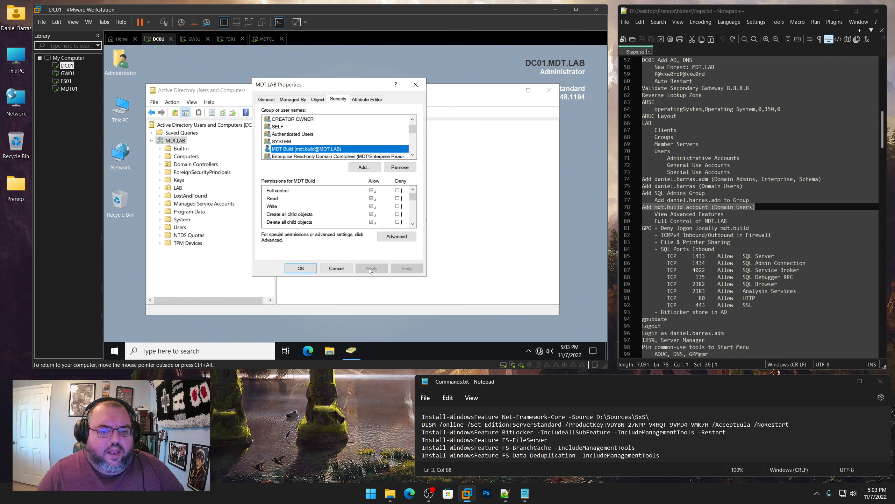
click(301, 268)
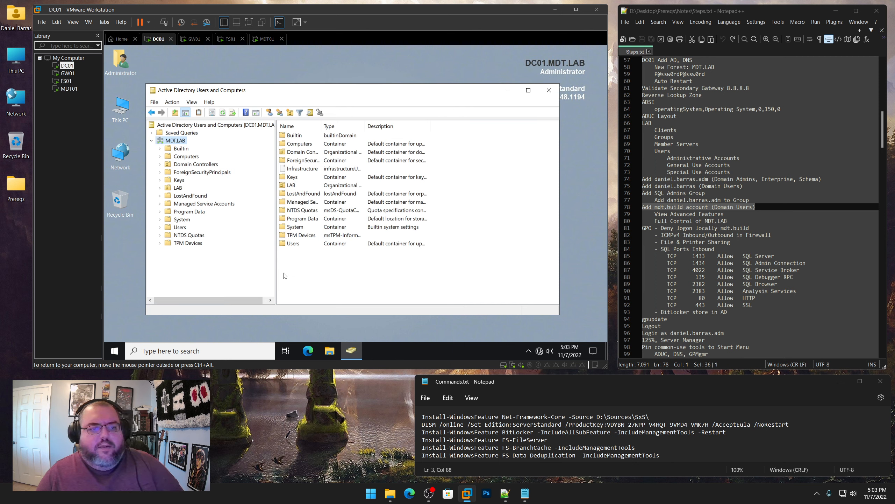
click(193, 103)
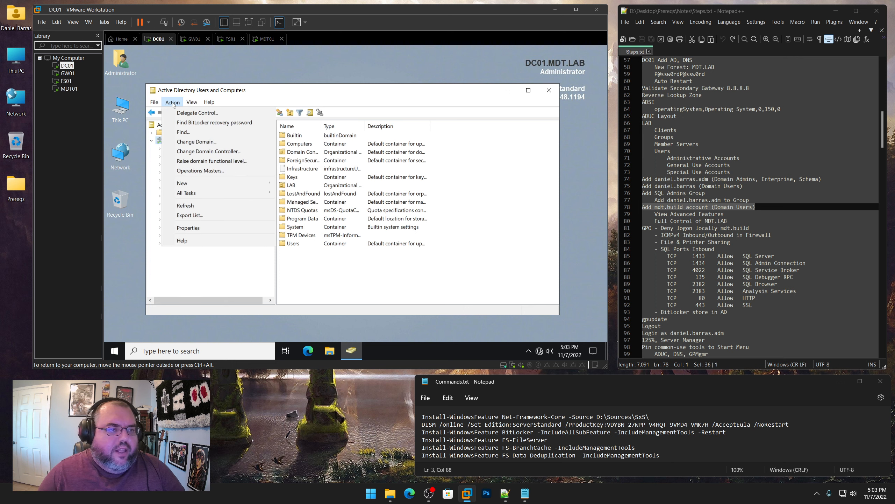
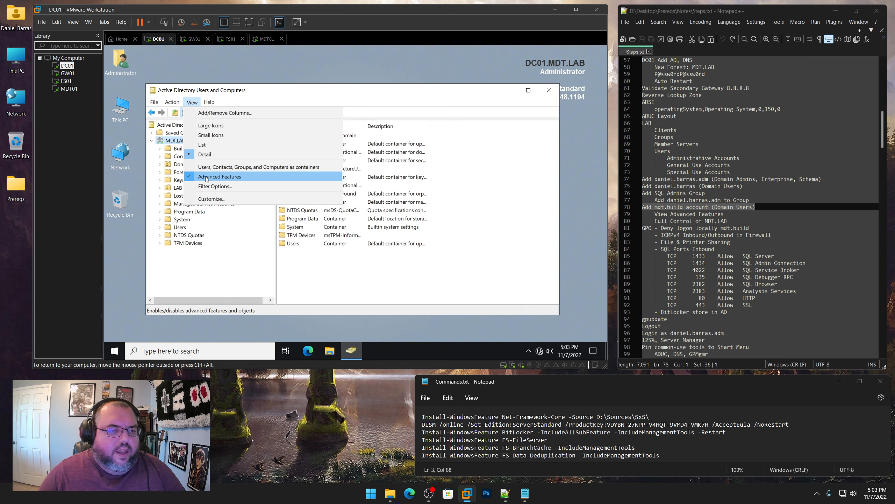
Turn off Advanced Features in Active Directory Users and Computers and tick the step off in the notes
click(206, 177)
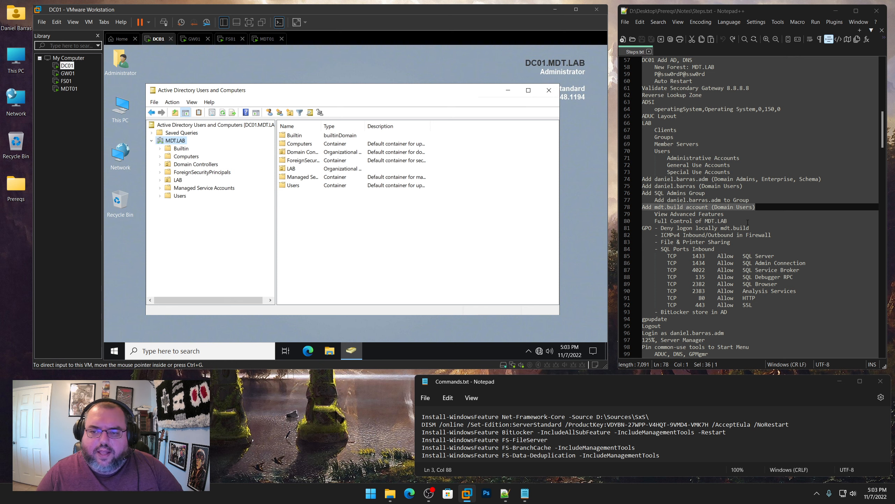
drag(728, 221, 642, 208)
click(552, 103)
Close Active Directory Users and Computers and launch Group Policy Management from Windows Administrative Tools
click(548, 90)
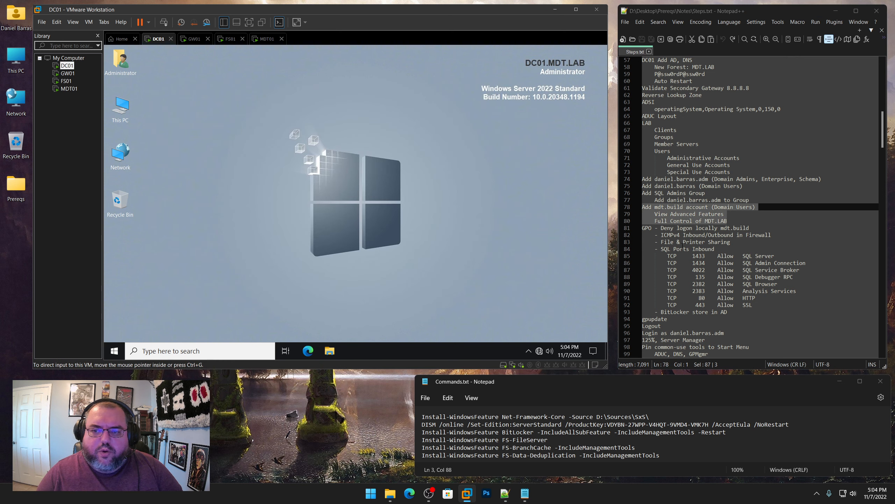
click(115, 350)
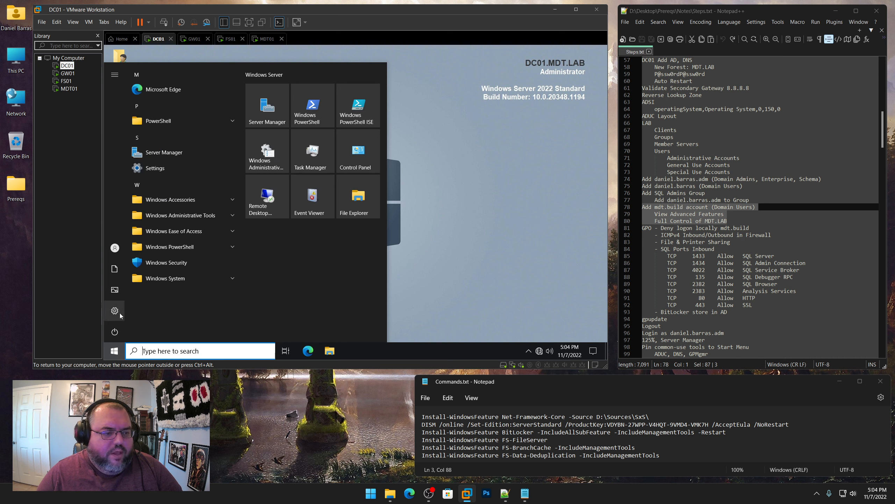
click(178, 218)
scroll(193, 221, down, 5)
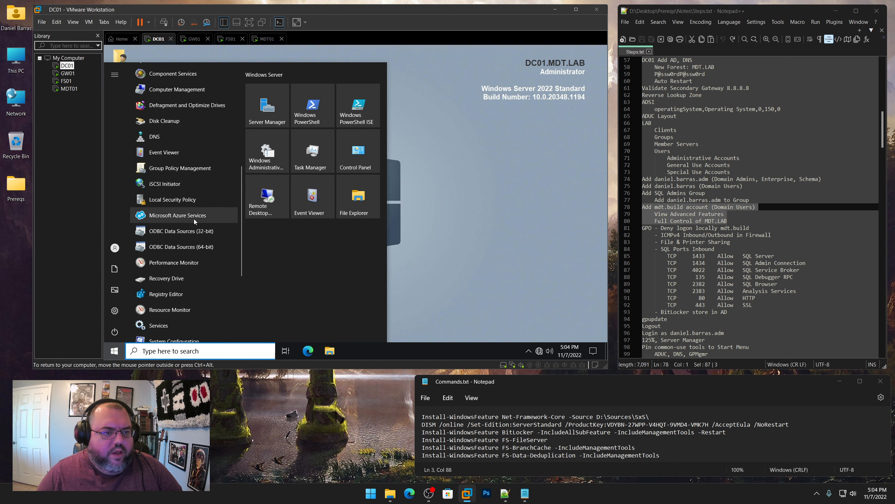
click(176, 169)
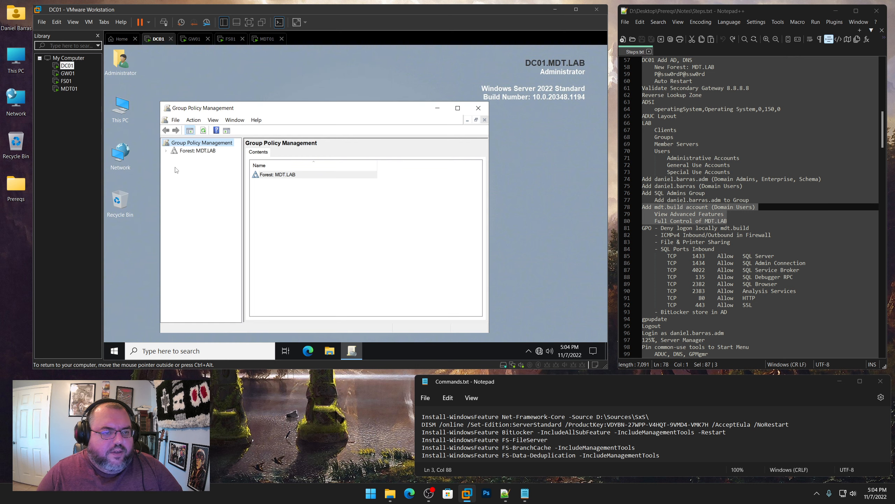
Open the MDT.LAB domain's Default Domain Policy in the Group Policy Management Editor
click(166, 151)
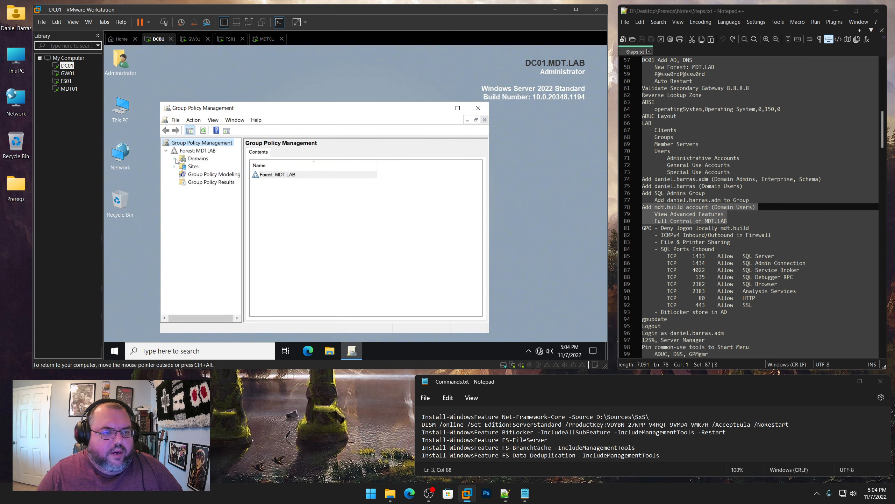
click(175, 158)
click(183, 166)
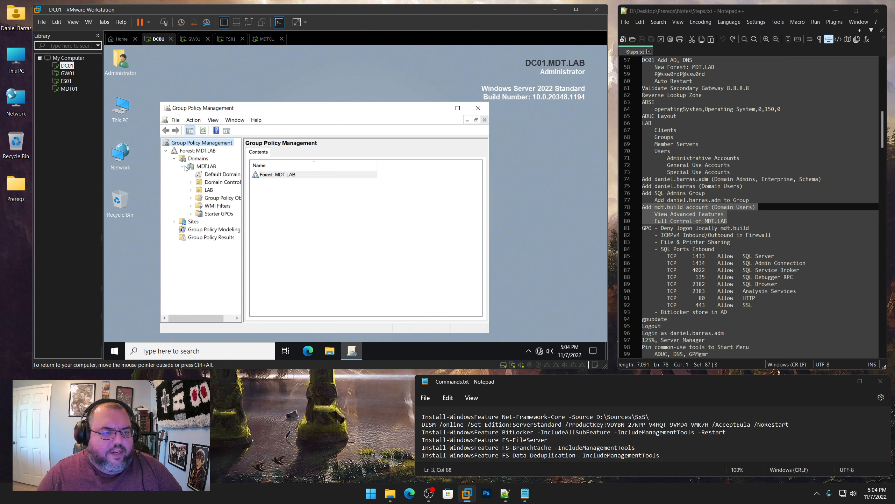
click(221, 177)
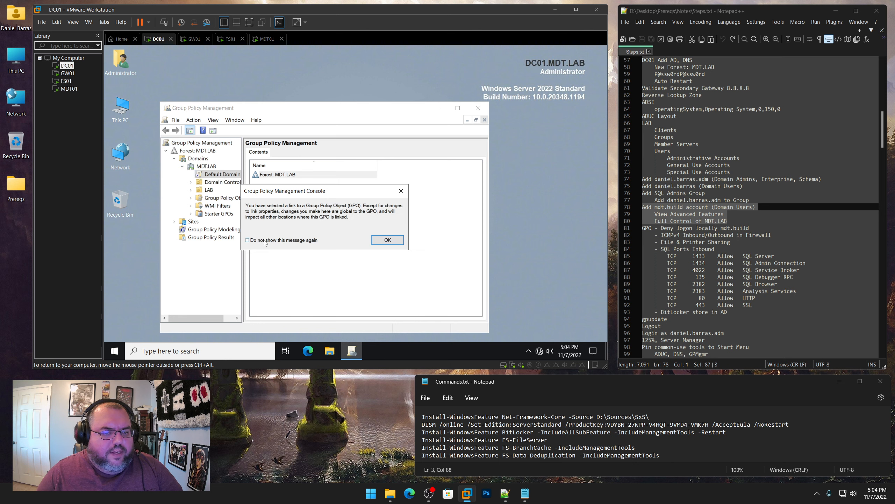
click(387, 240)
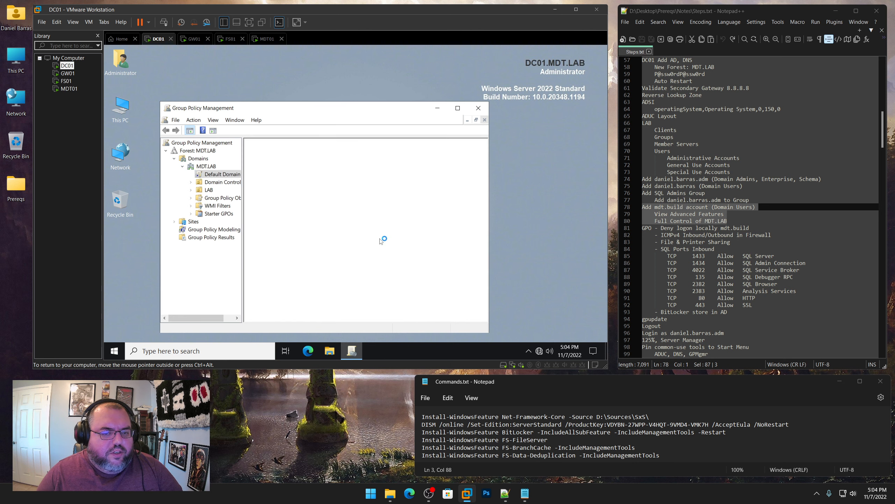
right_click(228, 177)
click(241, 181)
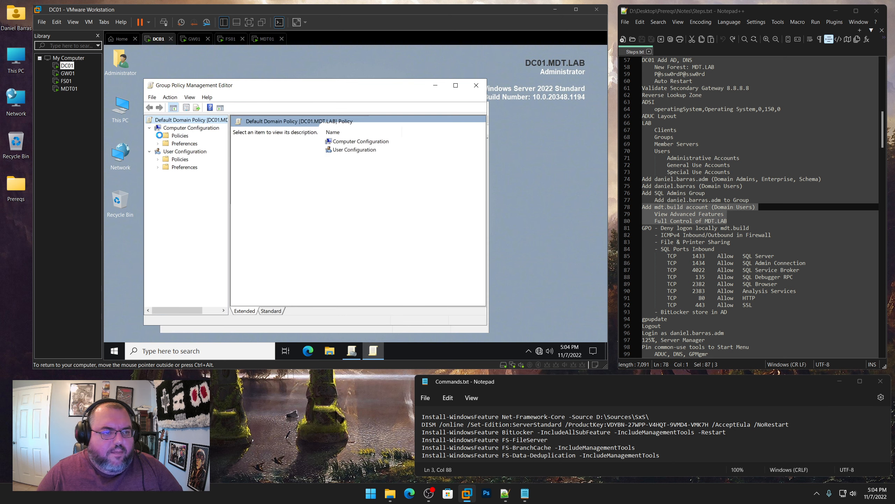
Browse the computer policies to Security Settings > Local Policies > User Rights Assignment
click(158, 136)
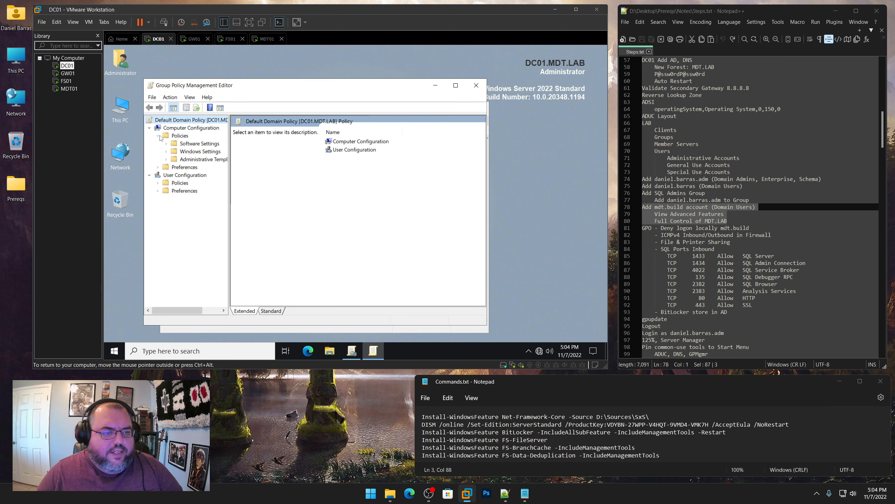
click(167, 152)
click(174, 175)
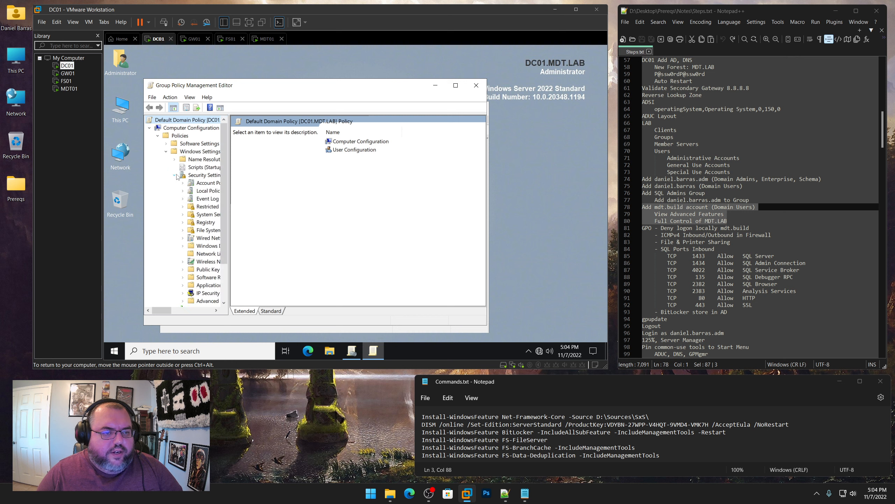
click(184, 192)
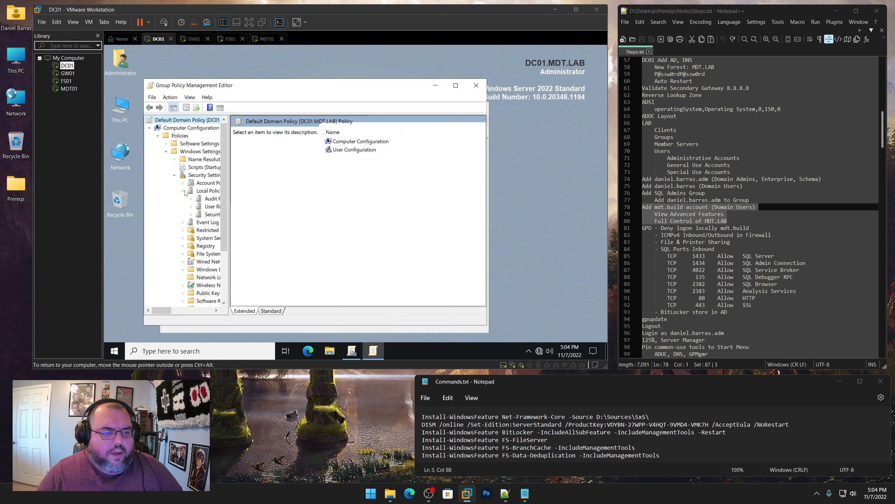
click(212, 208)
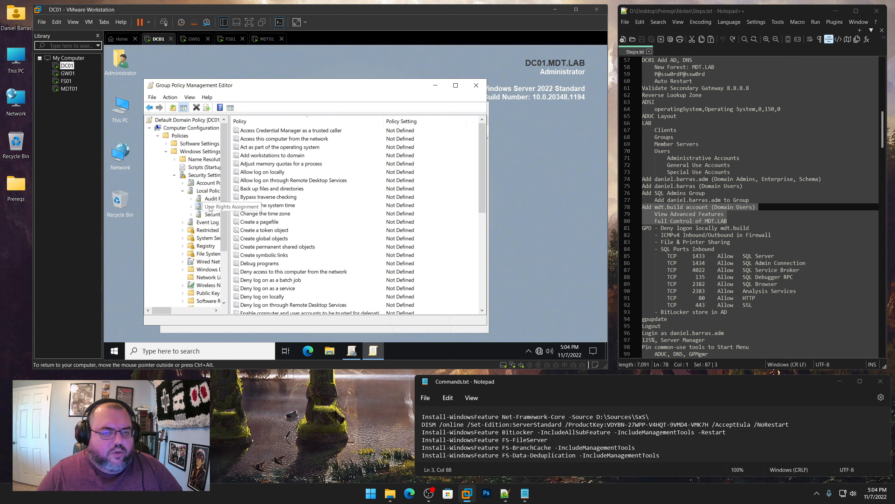
click(282, 124)
click(282, 124)
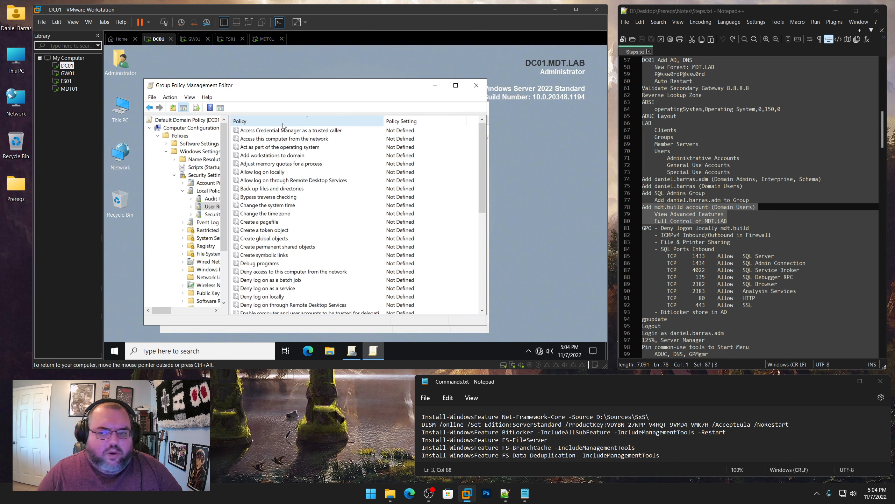
drag(750, 227, 661, 227)
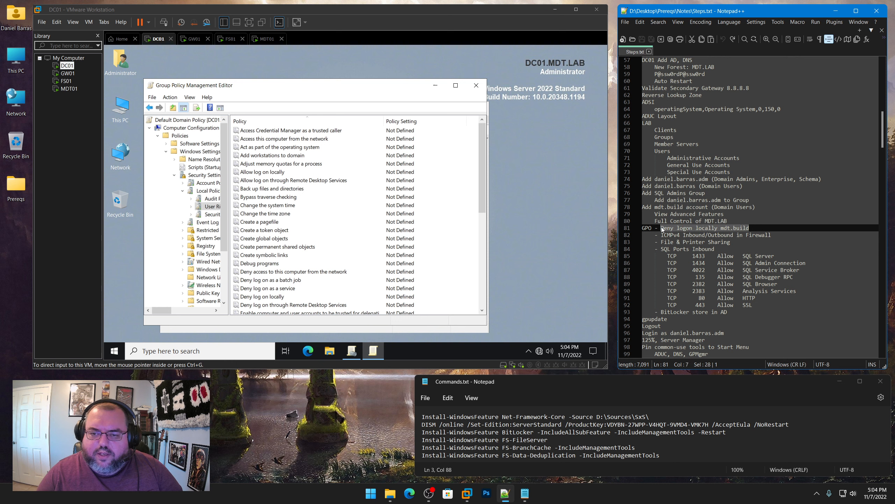
Define the Deny log on locally right for the mdt.build account and apply it
double_click(277, 298)
click(255, 146)
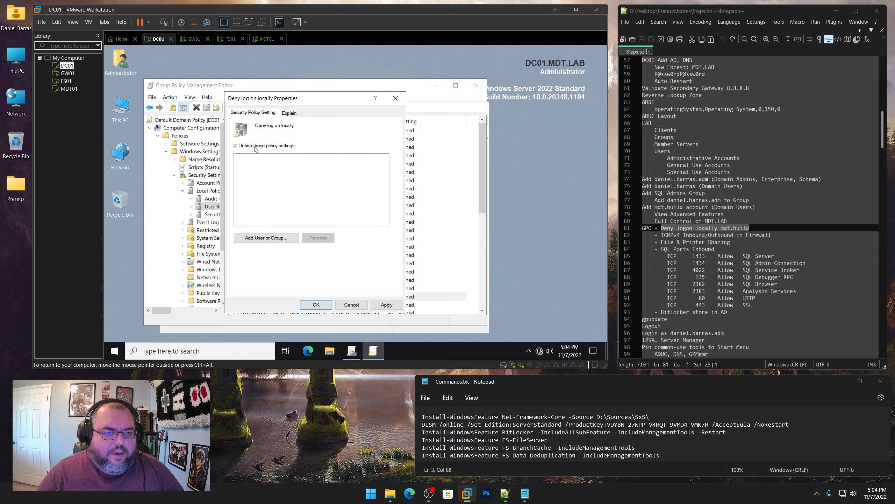
click(276, 238)
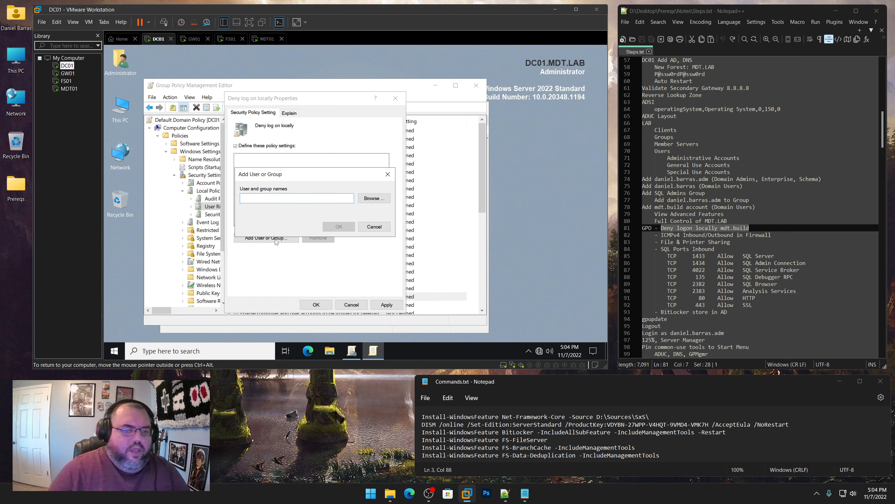
click(374, 198)
text(mdt)
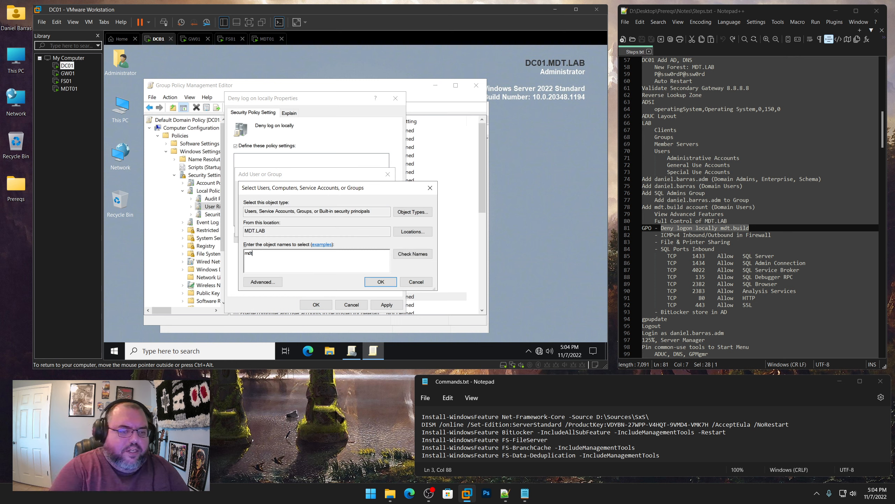
text(.)
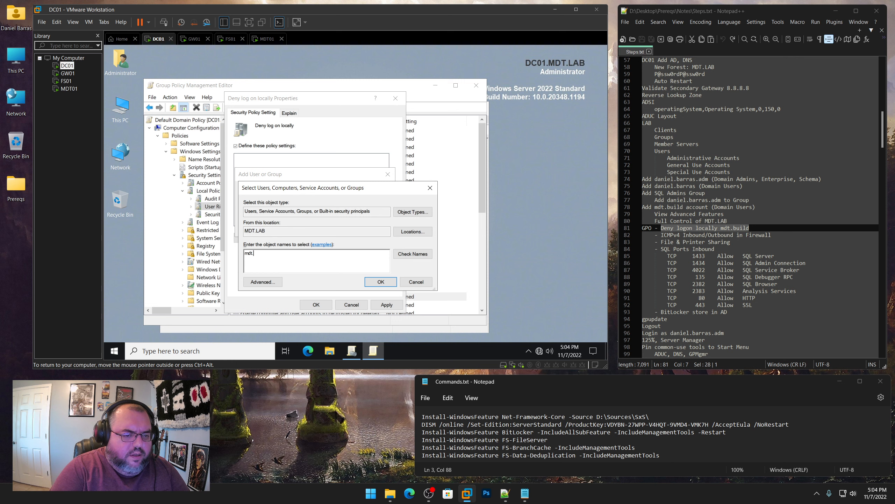
text(build)
click(412, 253)
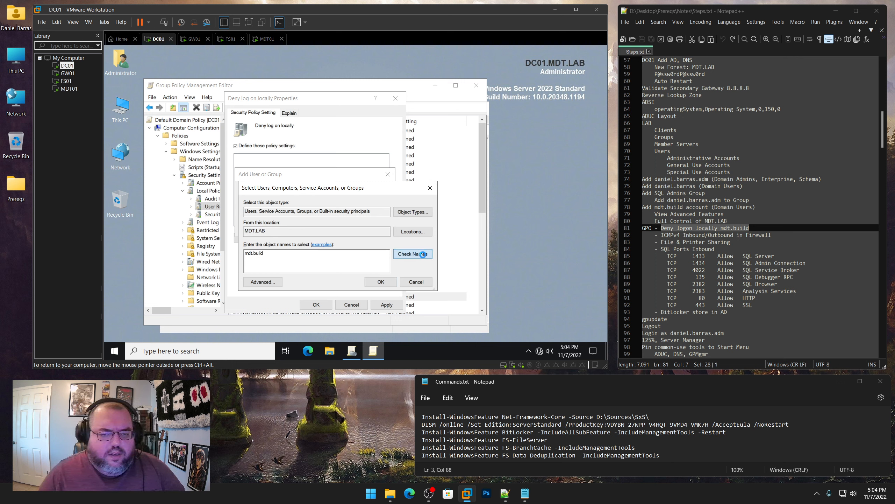
click(381, 281)
click(339, 227)
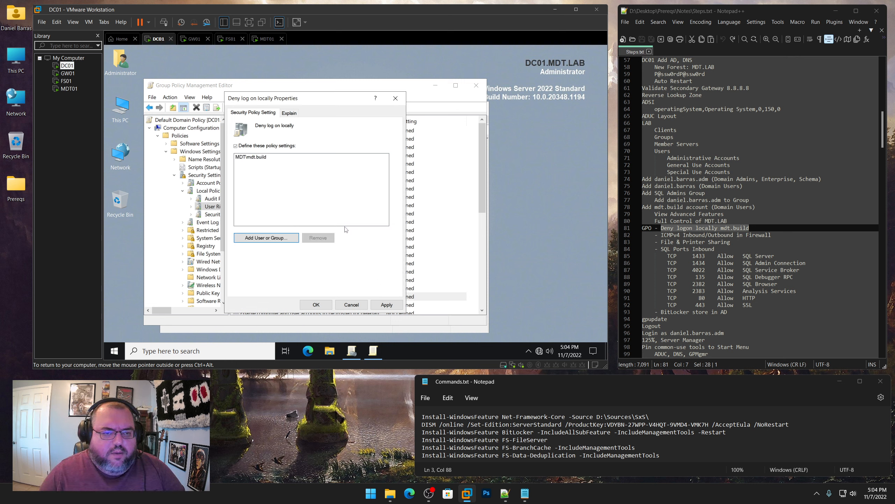
click(376, 305)
click(319, 306)
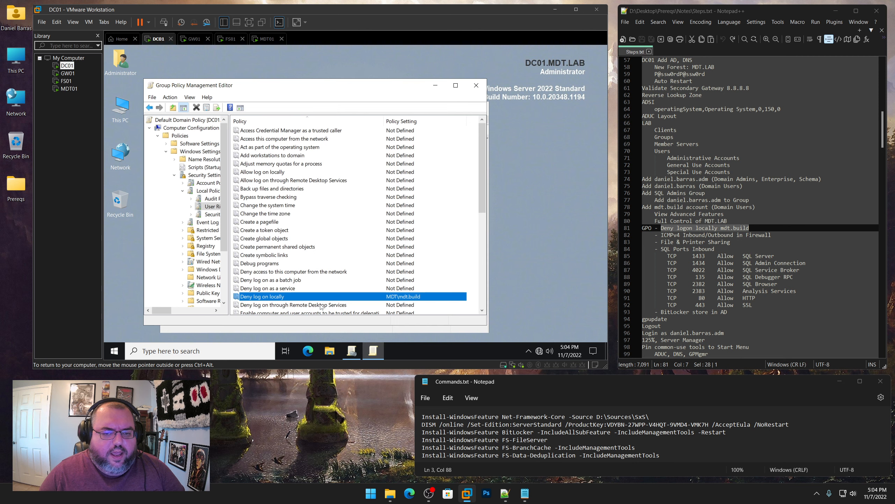
Expand Windows Defender Firewall with Advanced Security and show the GPO's inbound rules
drag(771, 235, 663, 234)
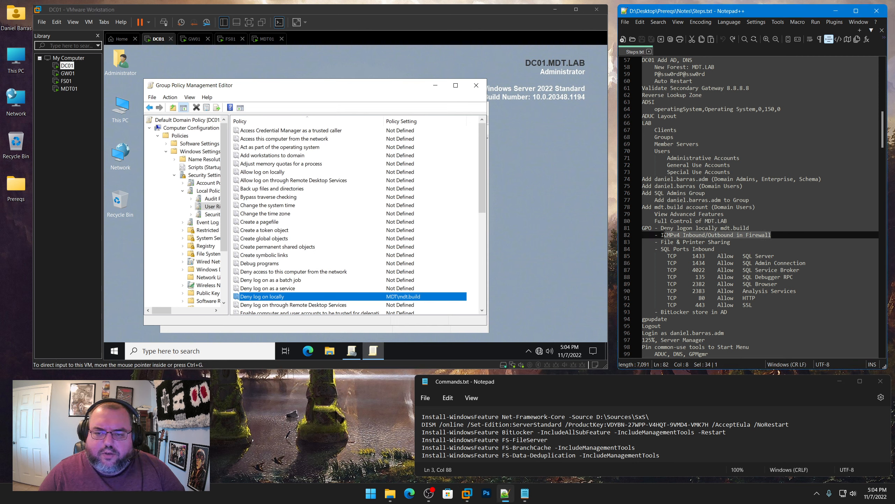
click(223, 252)
scroll(224, 251, down, 1)
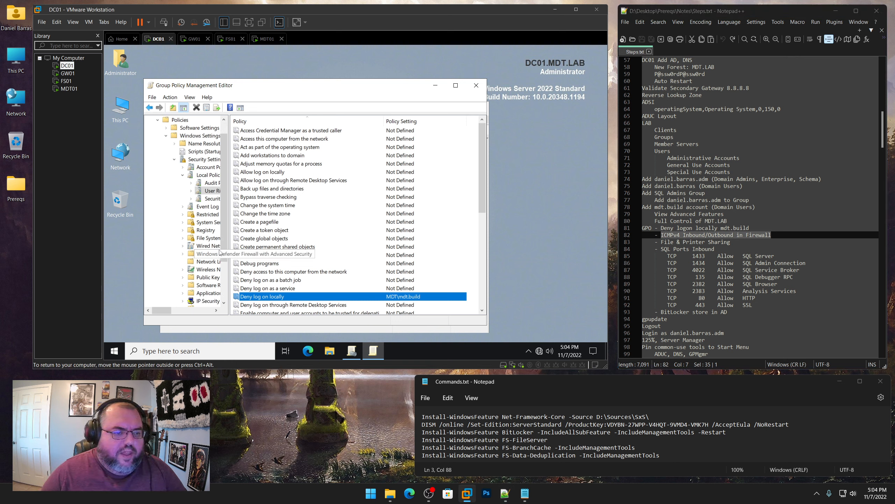
click(182, 254)
drag(156, 309, 165, 312)
click(159, 262)
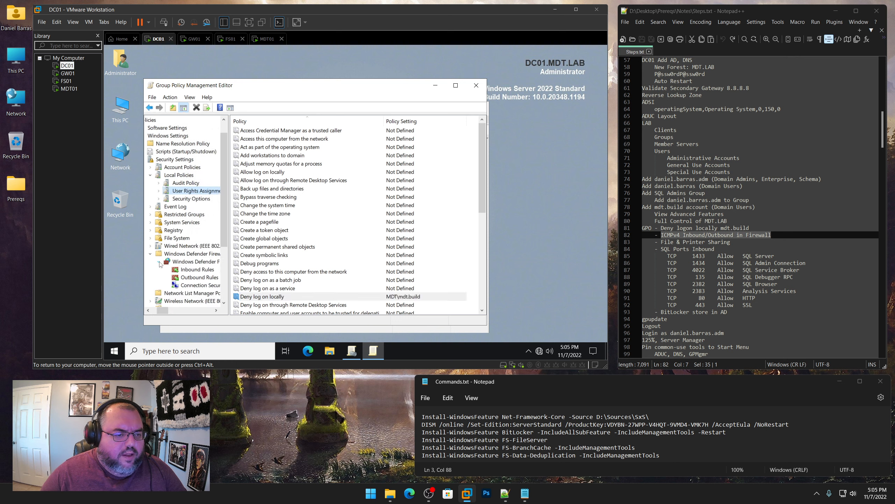
click(196, 270)
Create an inbound rule allowing ICMPv4 for all programs, addresses and profiles, named 'Inbound ICMPv4'
right_click(196, 271)
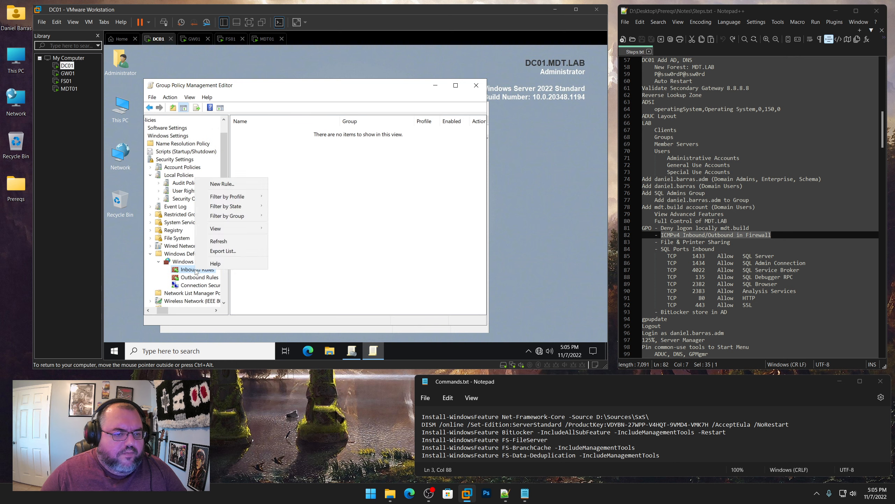
click(222, 184)
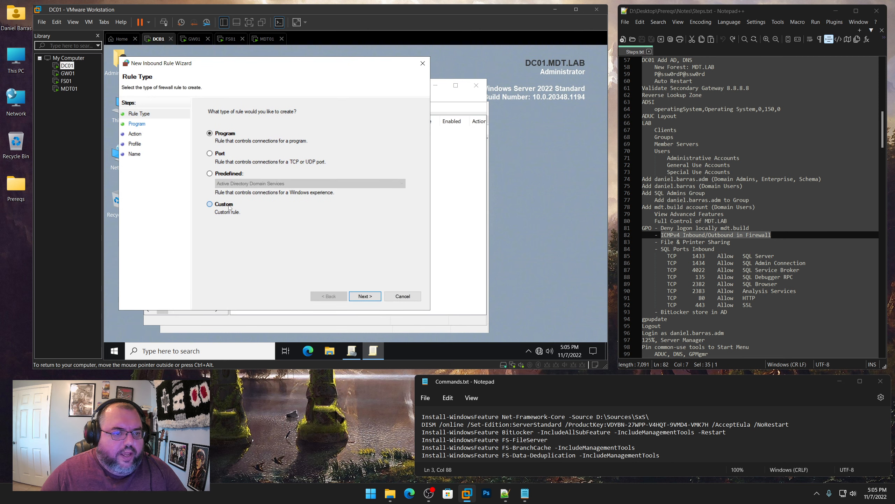
click(366, 296)
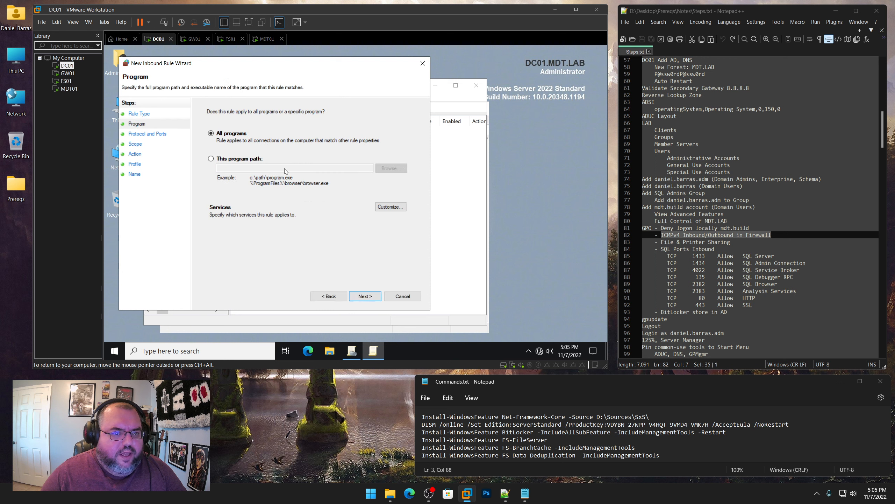
click(373, 297)
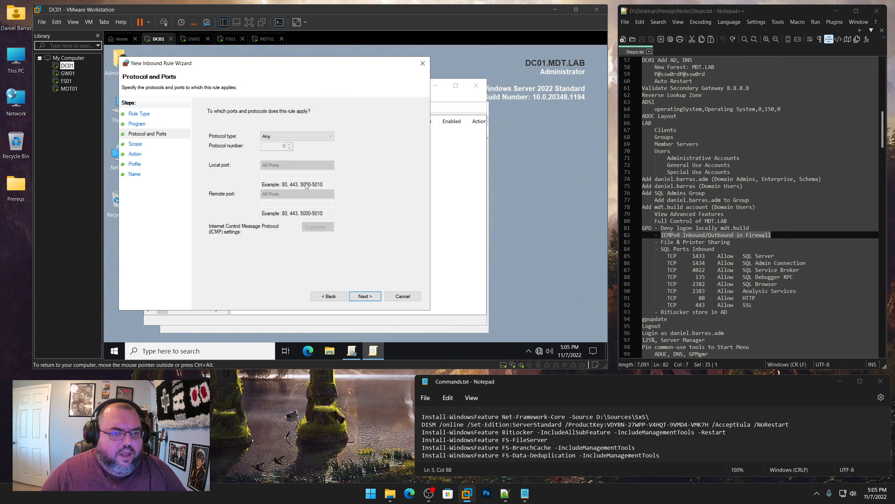
click(284, 139)
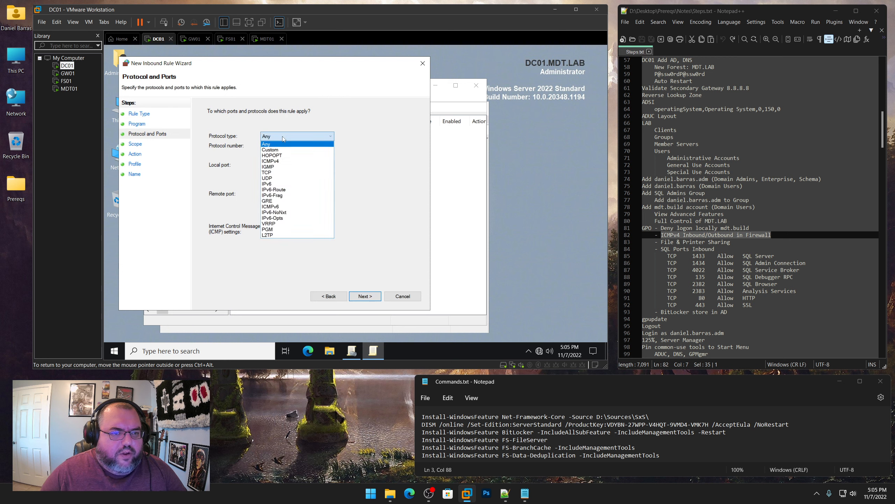
click(279, 163)
click(365, 297)
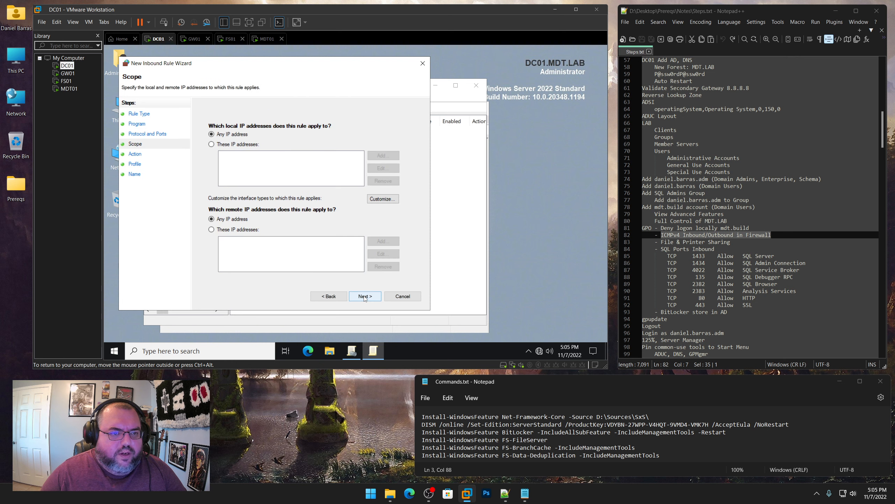
click(365, 298)
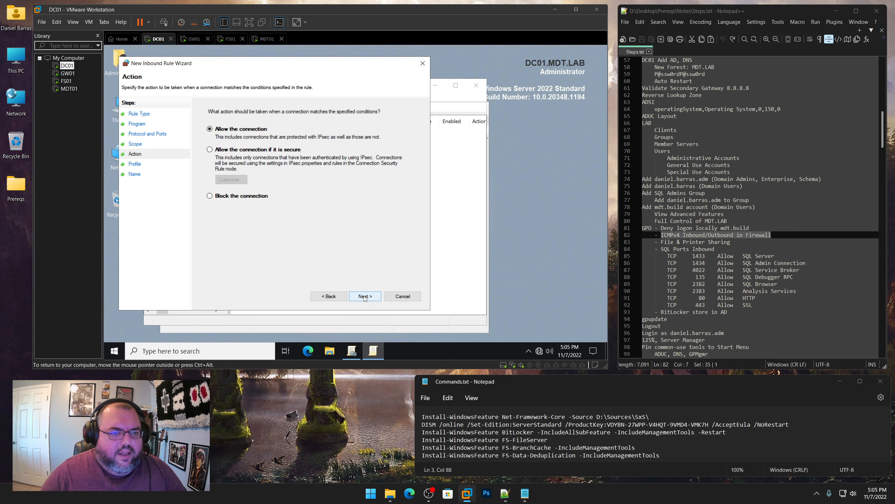
click(365, 298)
click(365, 297)
text(Inbound)
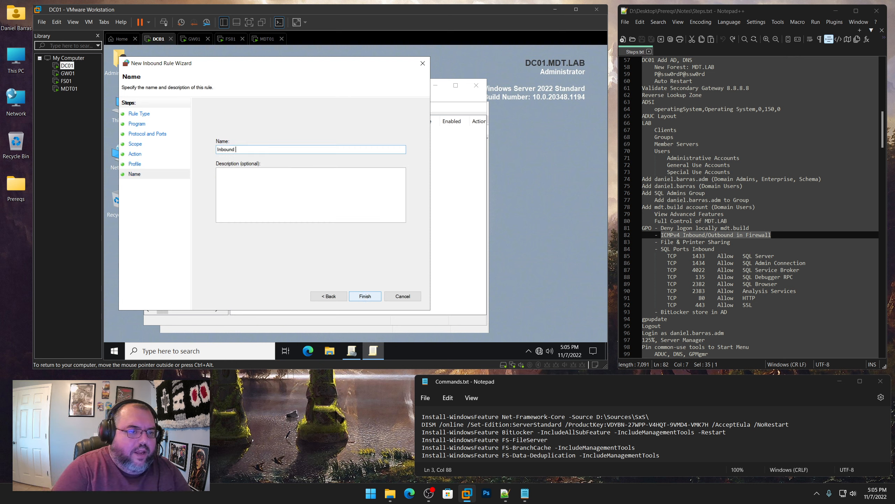
text( ICMPv4)
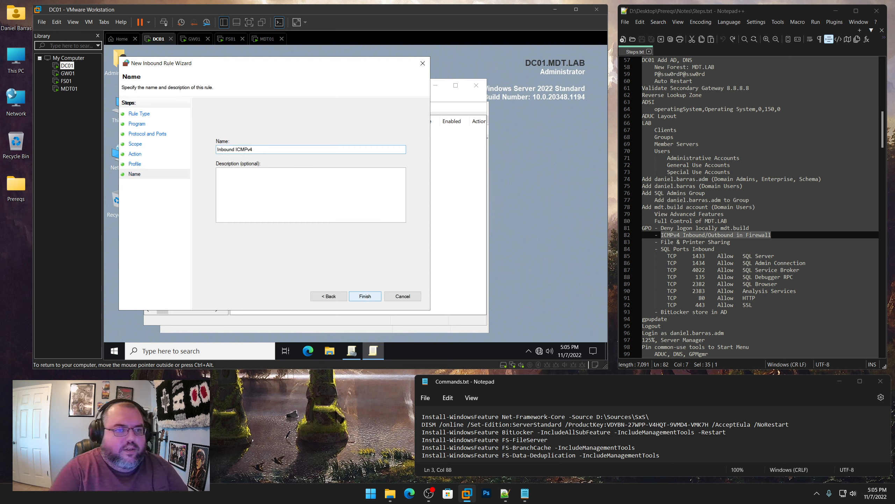
click(364, 296)
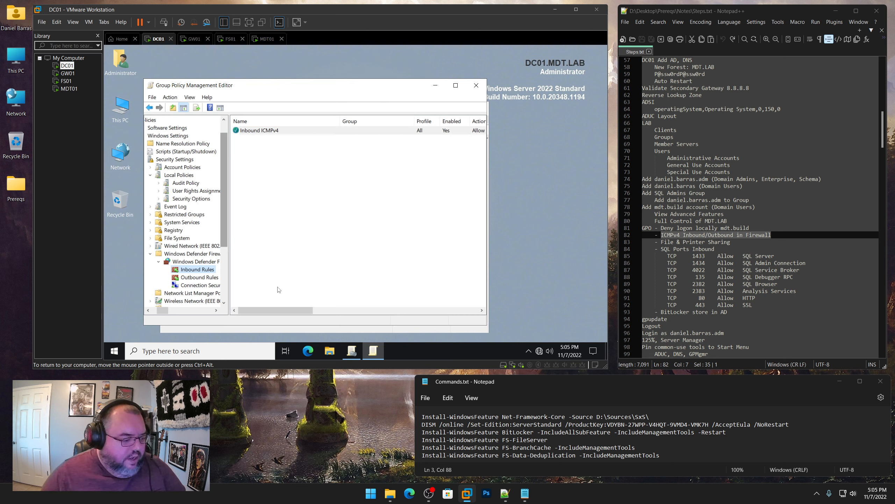
Start a custom outbound rule for all programs with protocol type ICMPv4
right_click(202, 277)
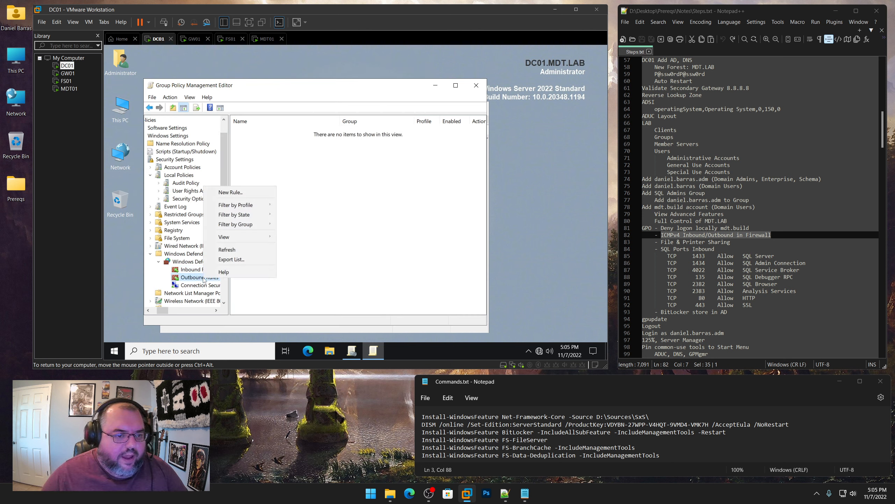
click(232, 191)
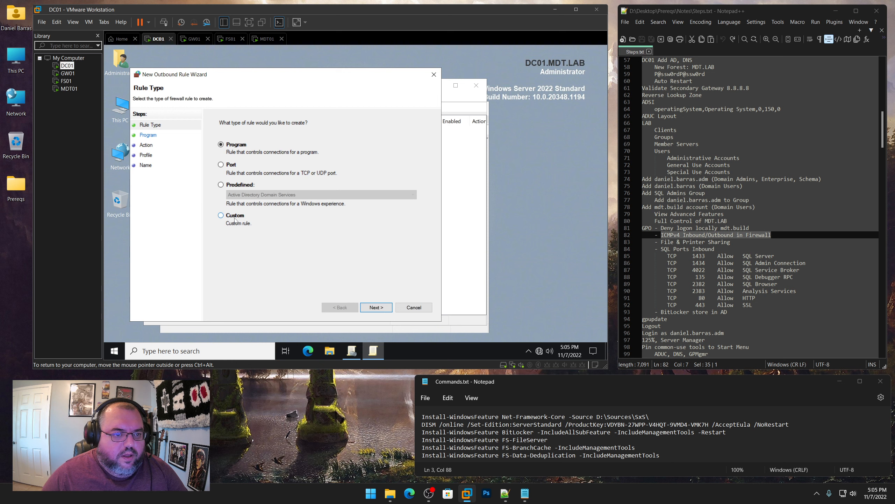
click(234, 215)
click(378, 308)
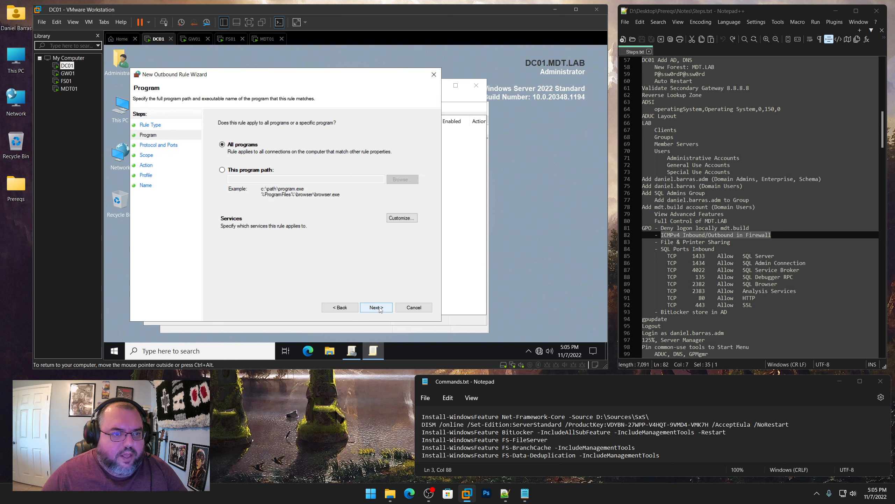
click(379, 309)
click(328, 147)
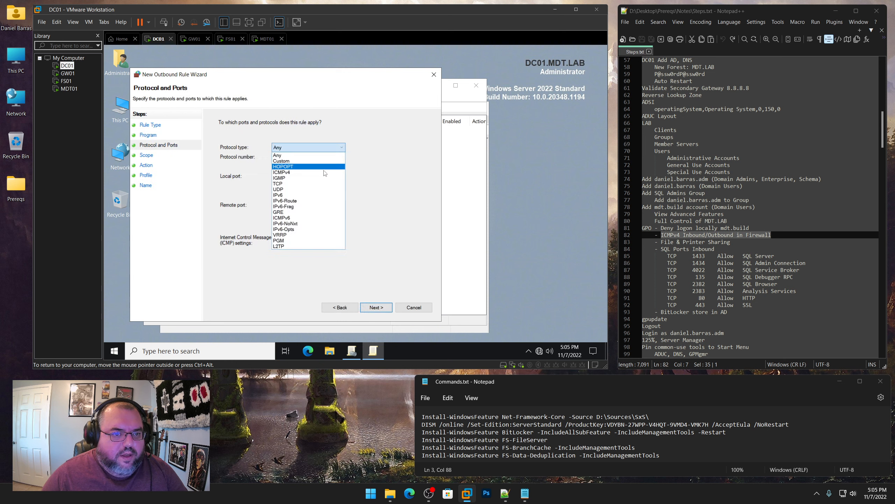
click(331, 176)
Allow the connection on any address and all profiles, and name the rule 'Outbound ICMPv4'
click(378, 308)
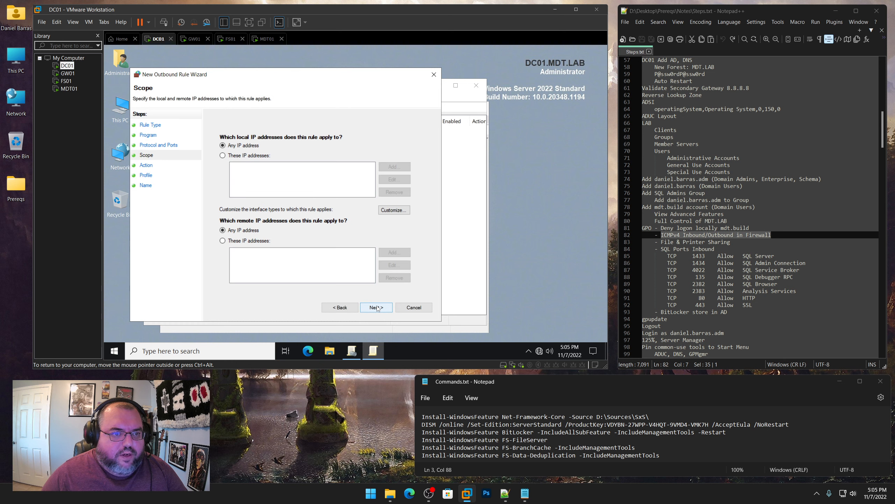
click(377, 308)
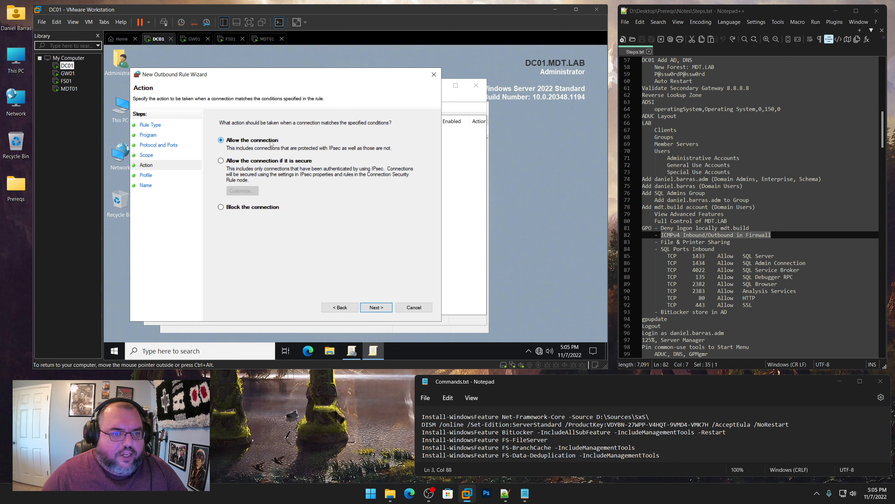
click(376, 307)
click(376, 307)
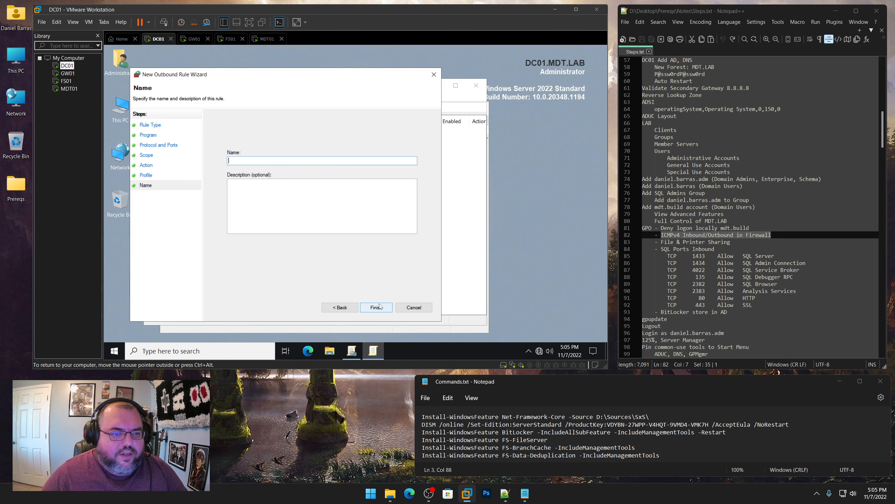
text(Outbo)
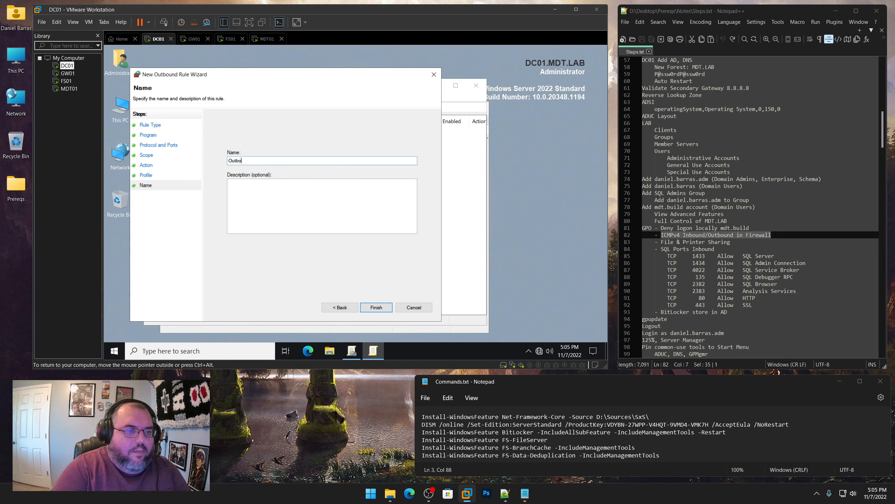
text(und ICMPv4)
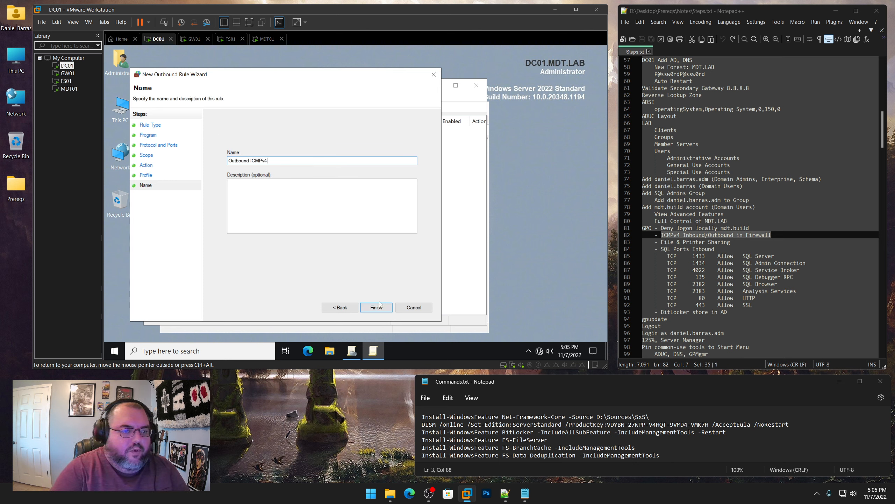
key(Return)
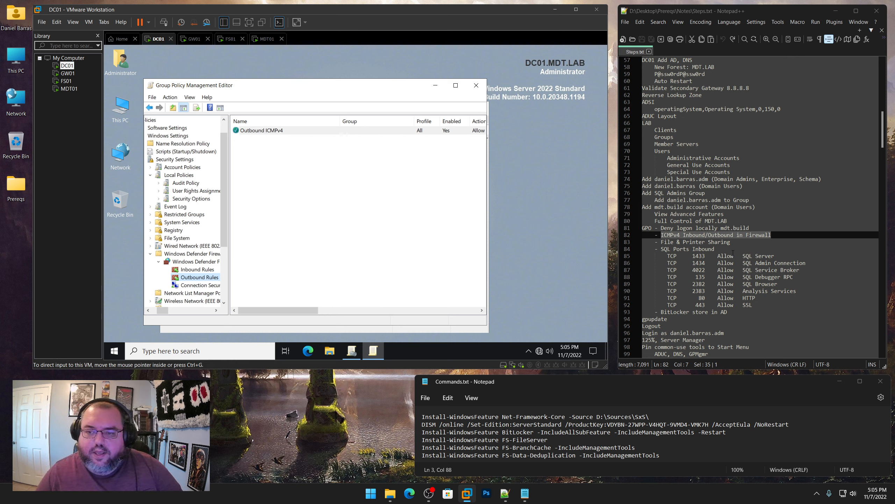
drag(730, 242, 662, 242)
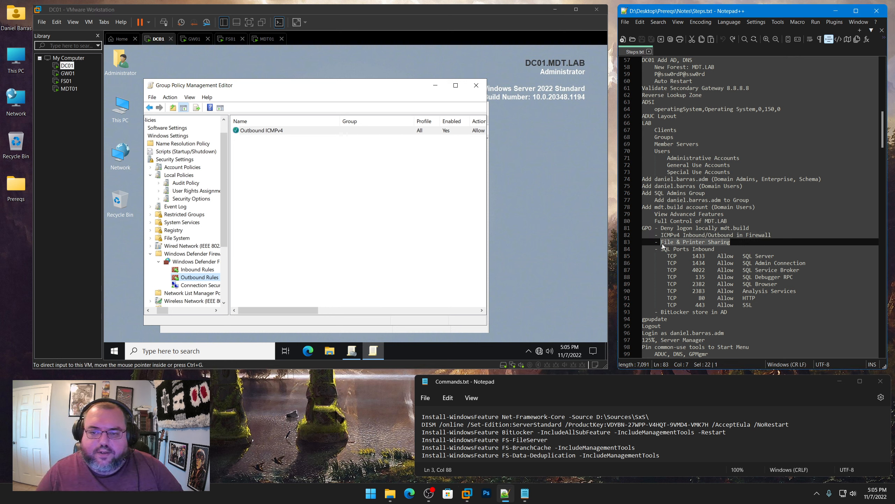
Add the predefined File and Printer Sharing inbound rules, keeping all listed rules
click(197, 269)
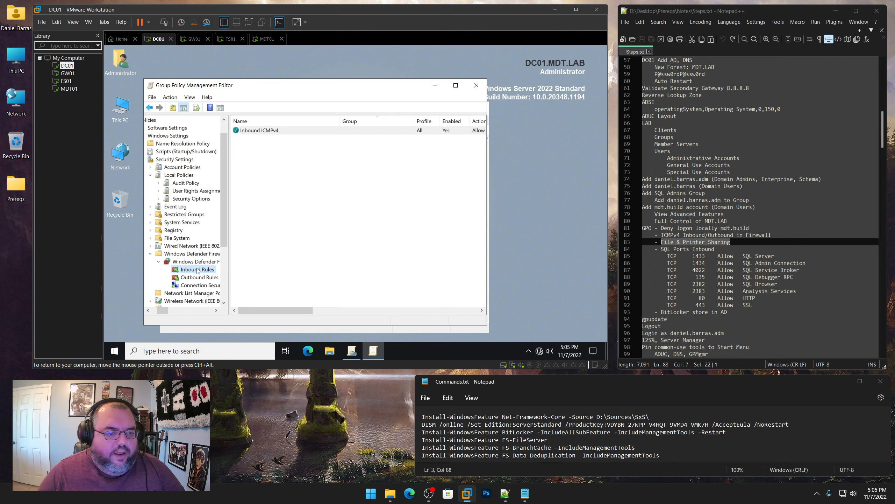
right_click(198, 269)
click(221, 181)
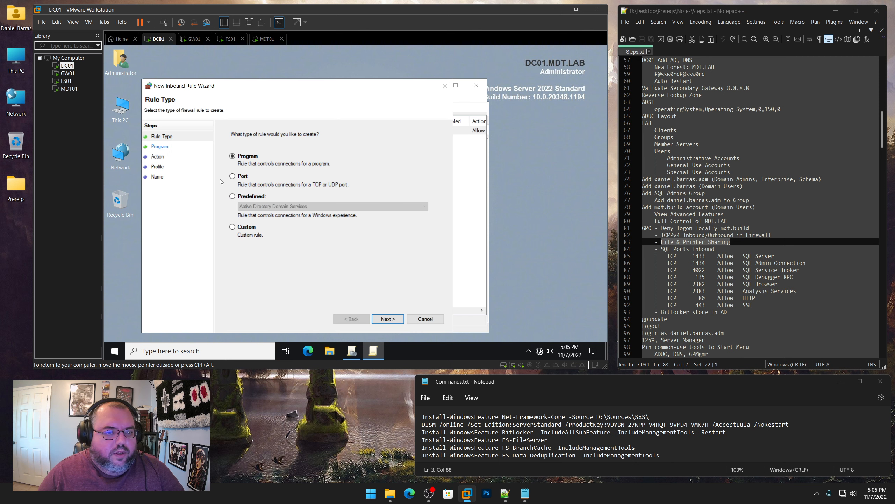
click(253, 200)
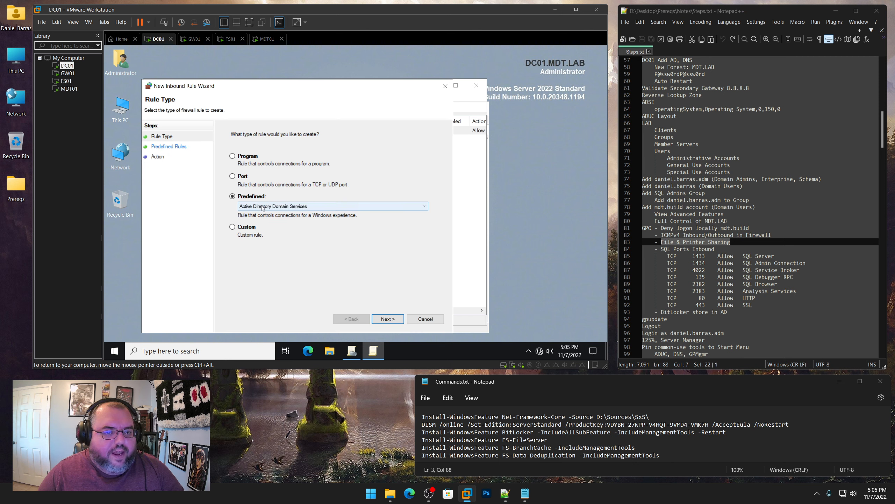
click(254, 206)
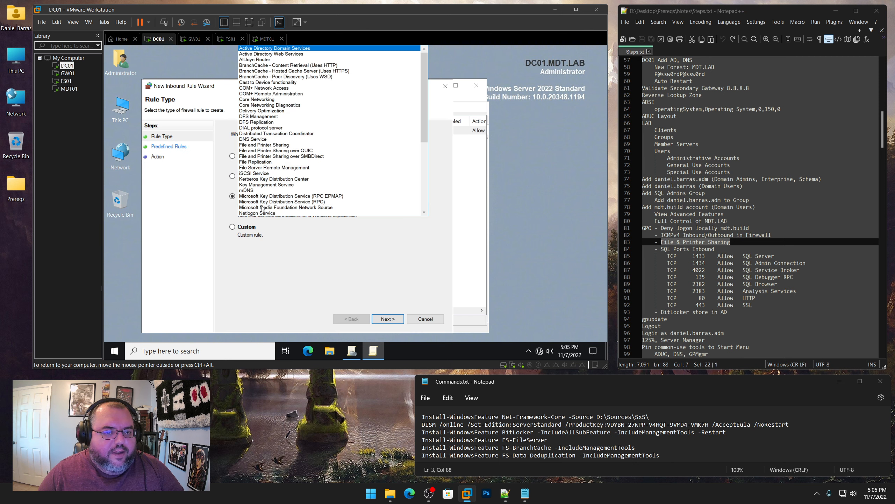
click(261, 145)
click(389, 319)
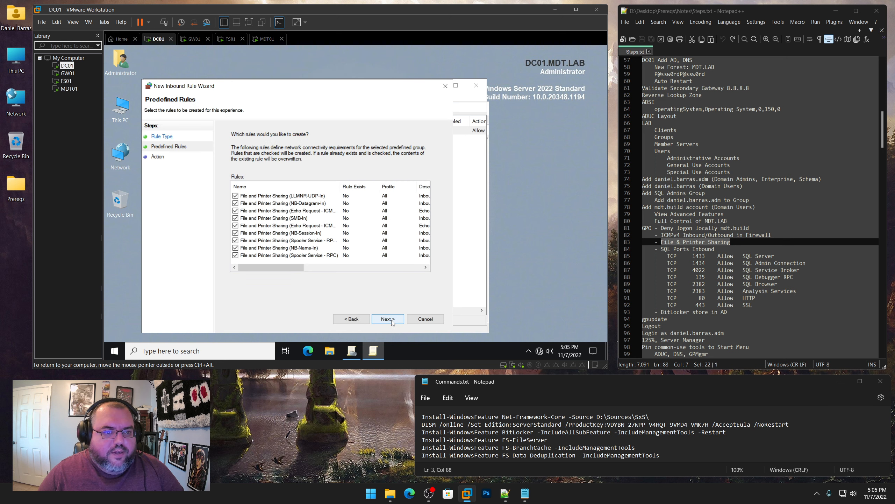
click(392, 319)
click(388, 319)
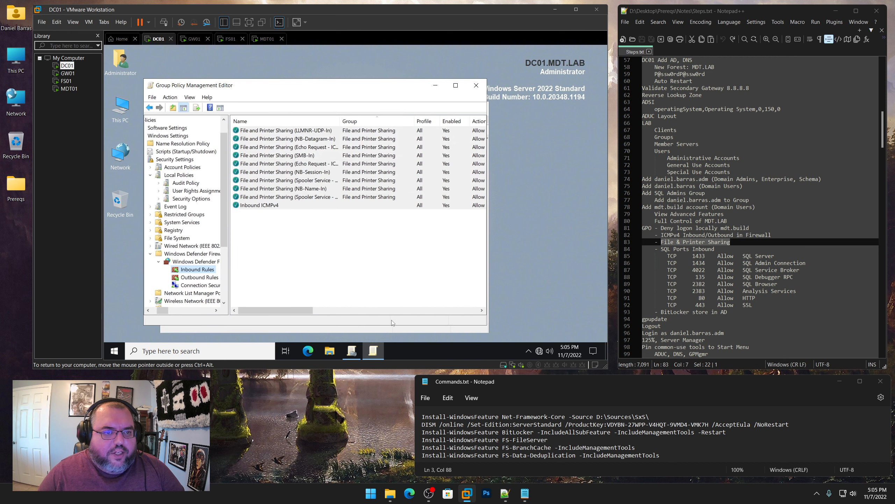
Add the predefined File and Printer Sharing outbound rules, allowing the connection for all seven
click(200, 278)
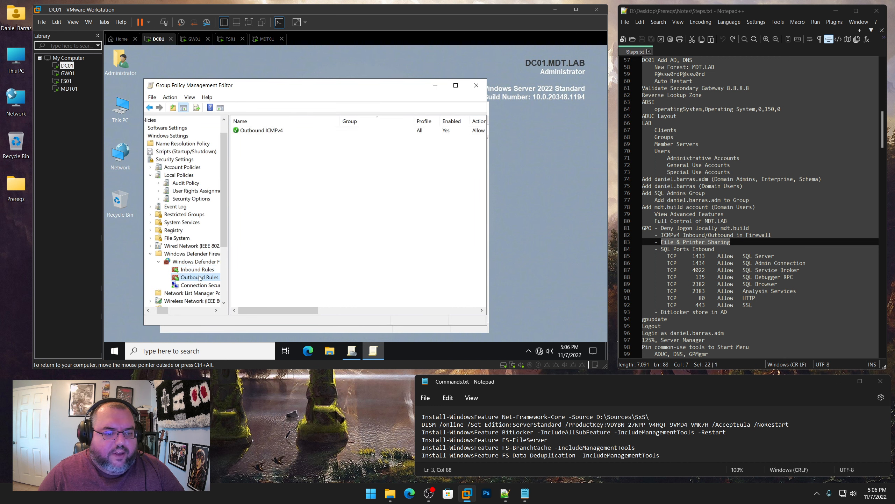
right_click(200, 277)
click(223, 193)
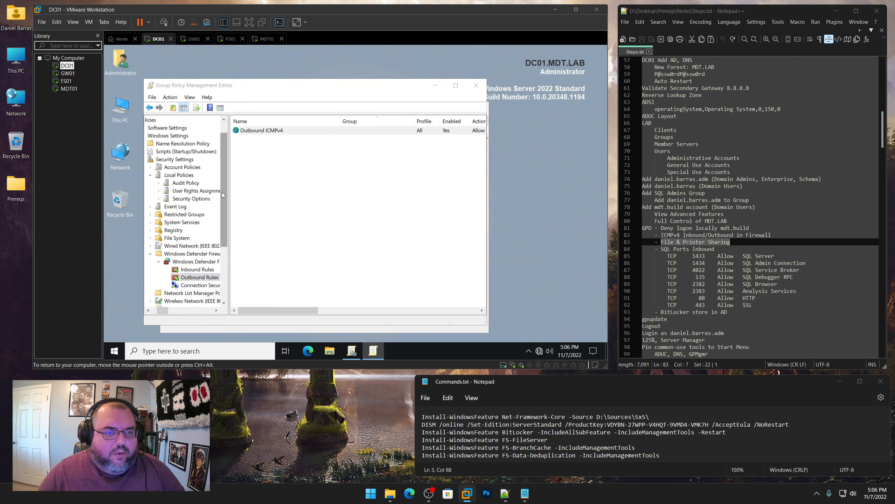
click(263, 208)
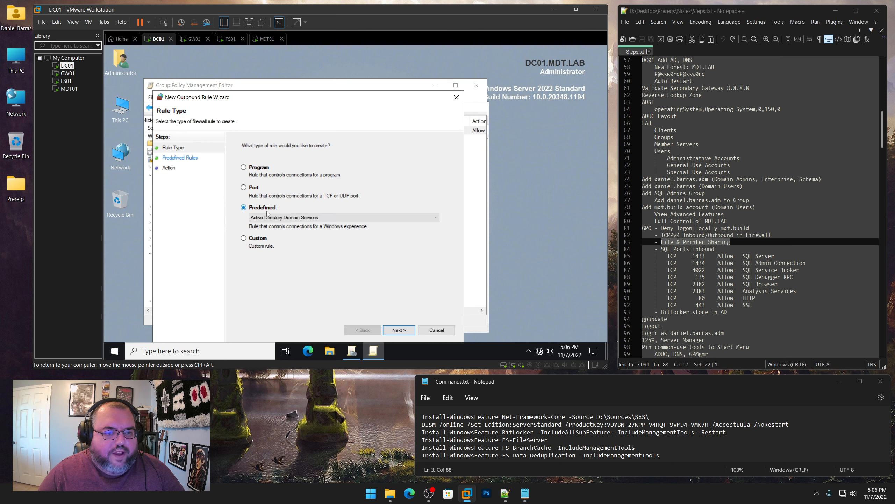
click(267, 217)
click(273, 148)
click(401, 329)
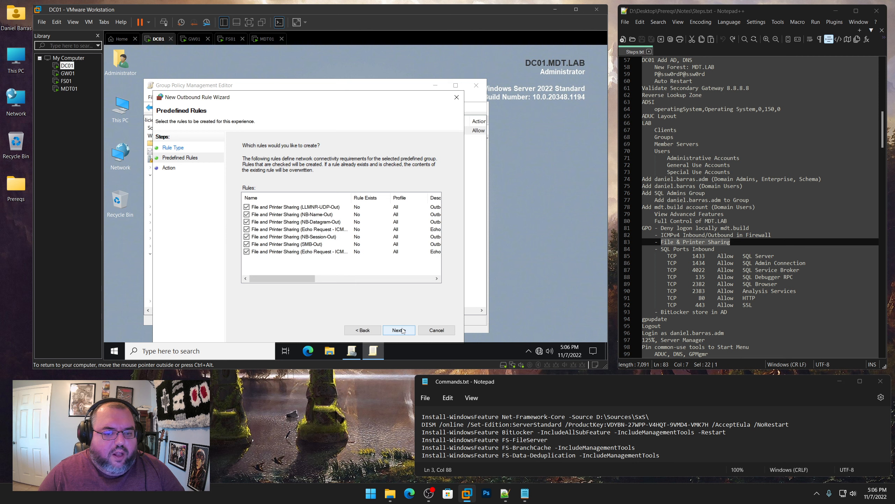
click(401, 330)
click(285, 163)
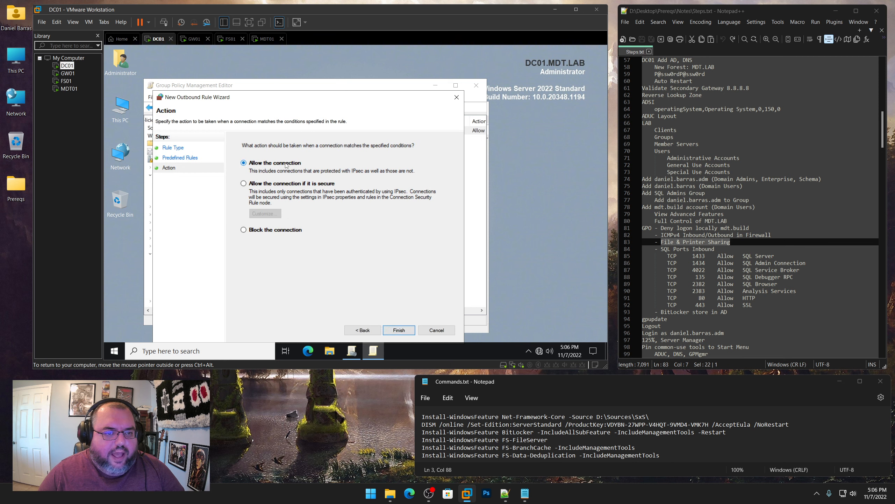
click(403, 329)
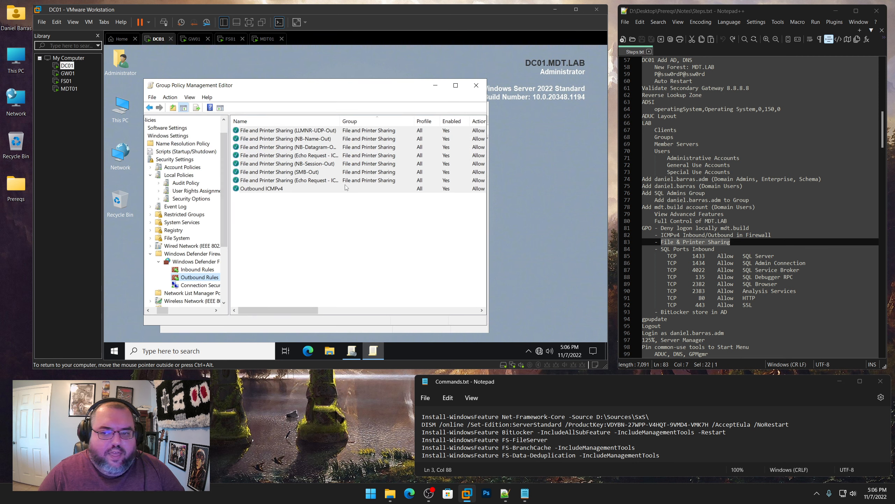
Create an inbound port rule allowing TCP 1433 on all profiles, named 'SQL Server'
scroll(747, 235, down, 4)
drag(755, 221, 634, 170)
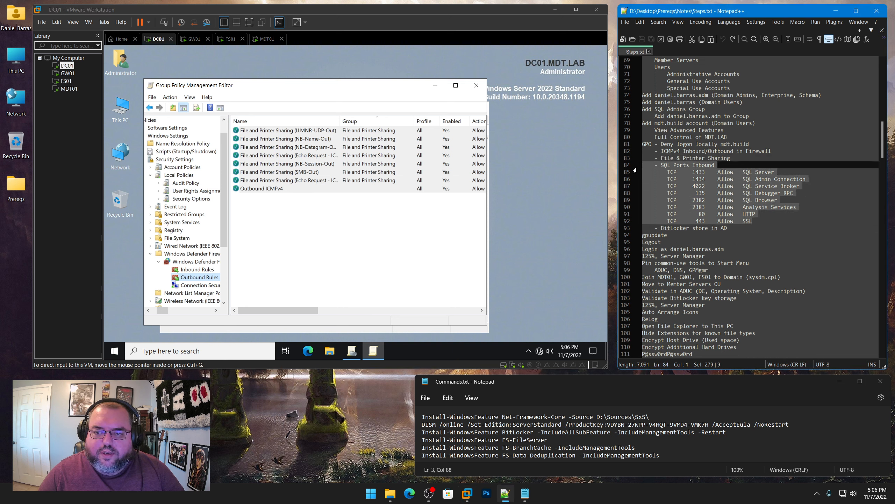
click(332, 248)
click(195, 269)
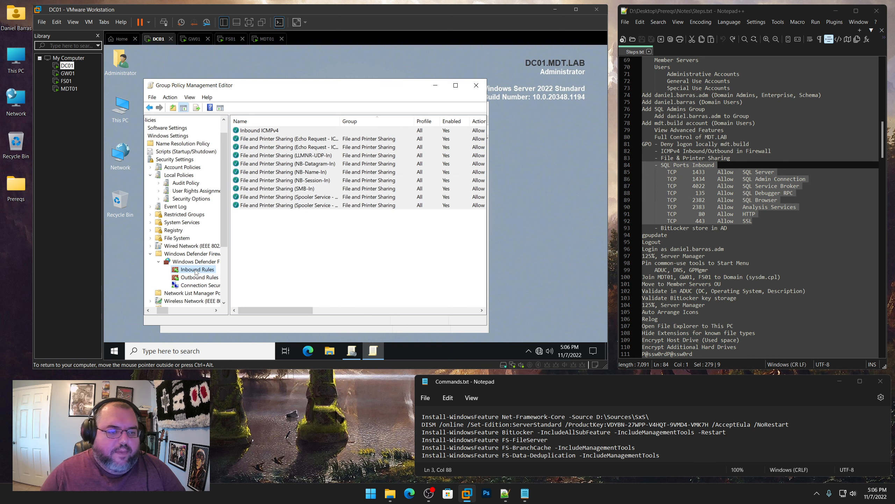
right_click(195, 270)
click(219, 186)
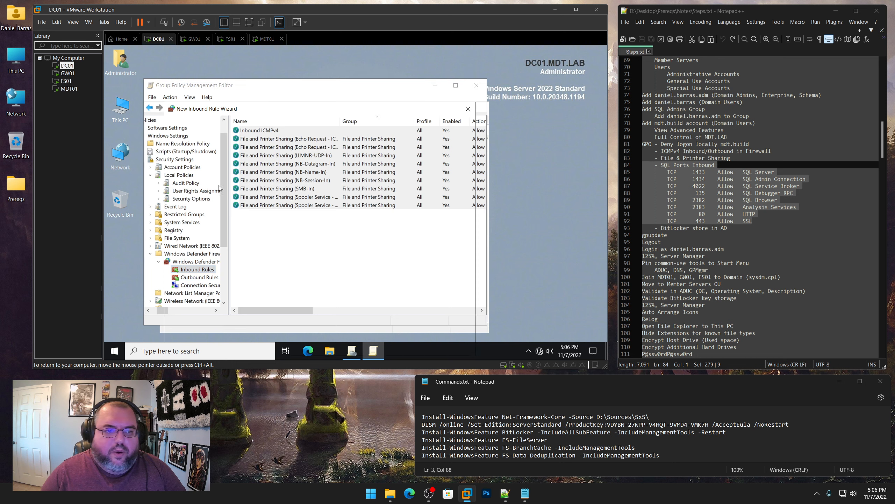
click(255, 199)
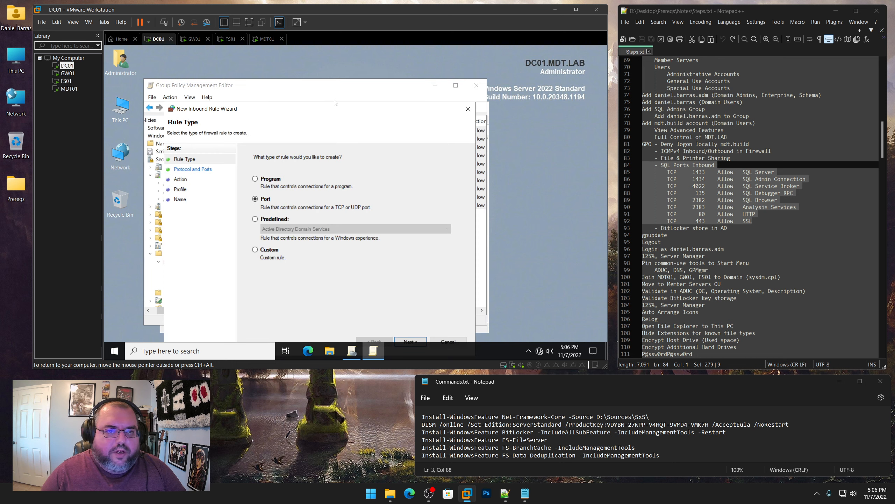
drag(334, 108, 329, 59)
click(406, 294)
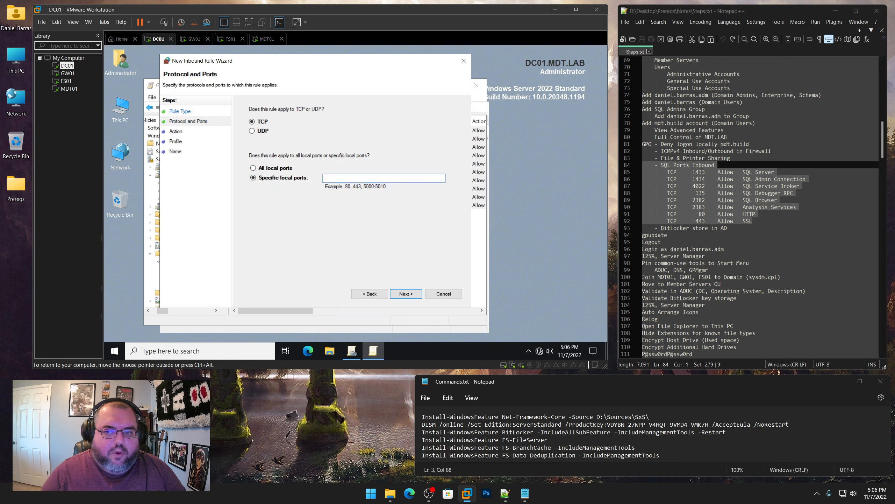
text(1433)
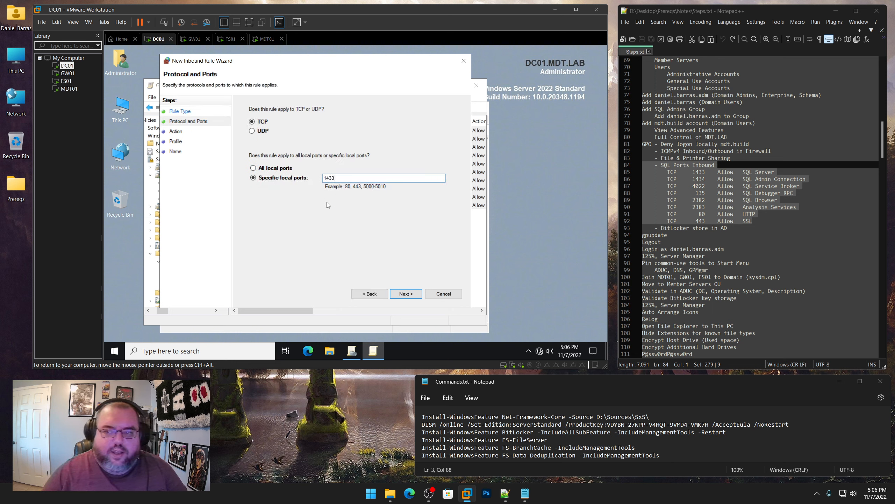
click(405, 295)
click(406, 294)
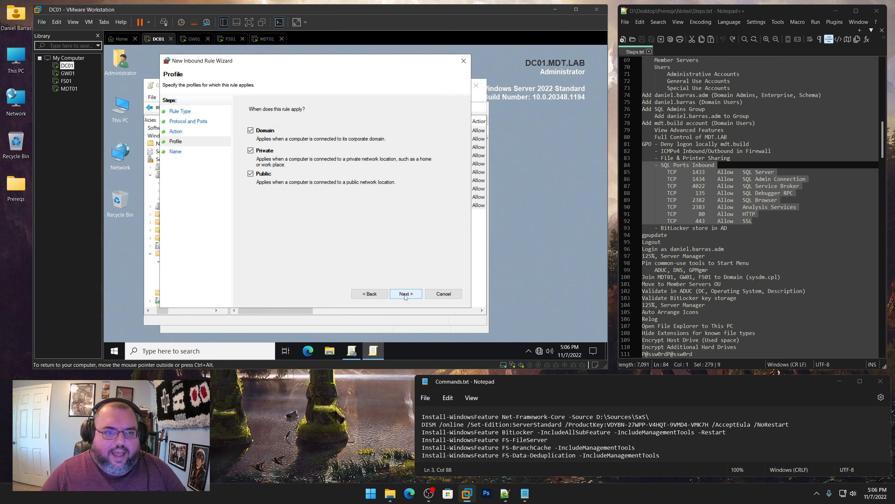
click(405, 294)
text(SQL Server)
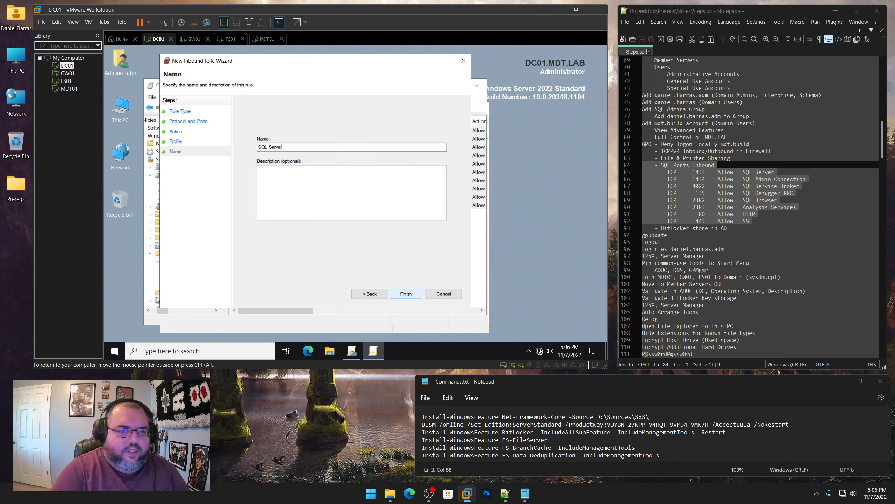
key(Return)
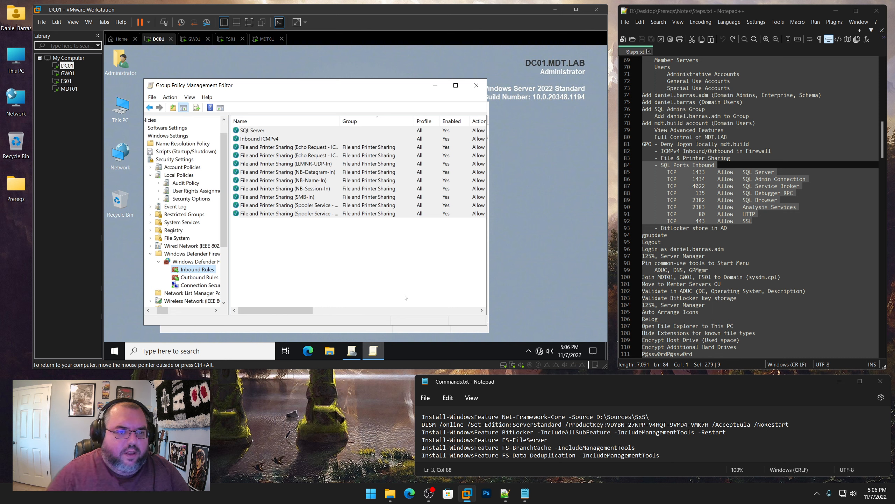
Create an inbound port rule allowing TCP 1434, named 'SQL Admin Connection'
right_click(208, 271)
click(234, 184)
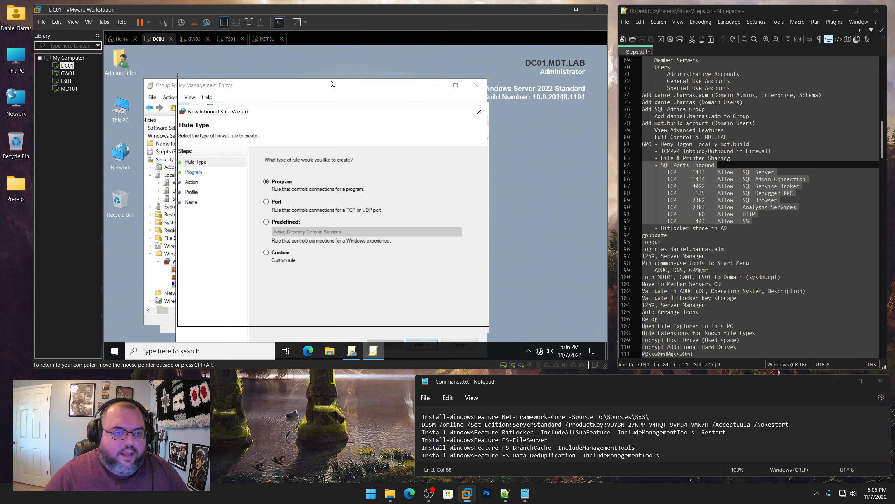
click(276, 161)
click(432, 305)
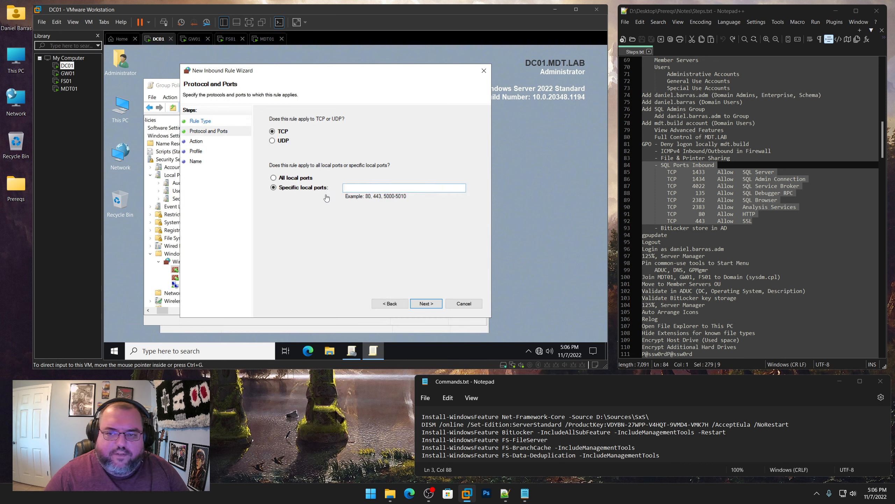
click(365, 190)
text(1434)
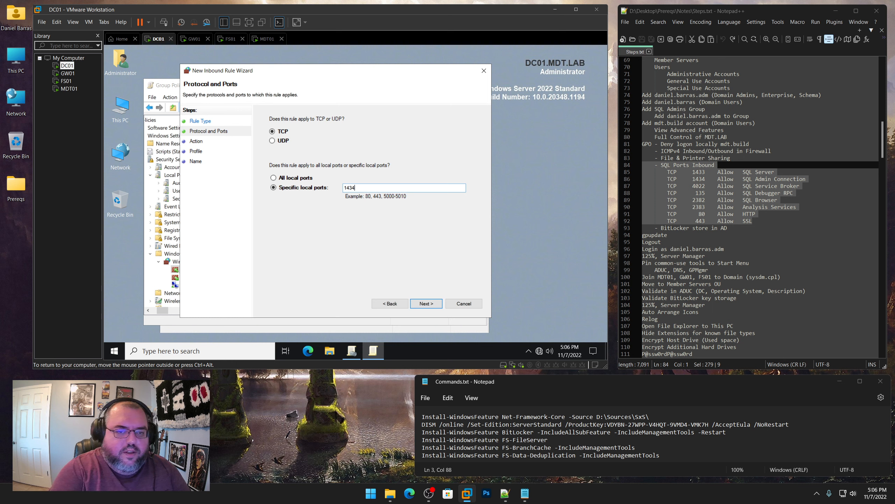
key(Return)
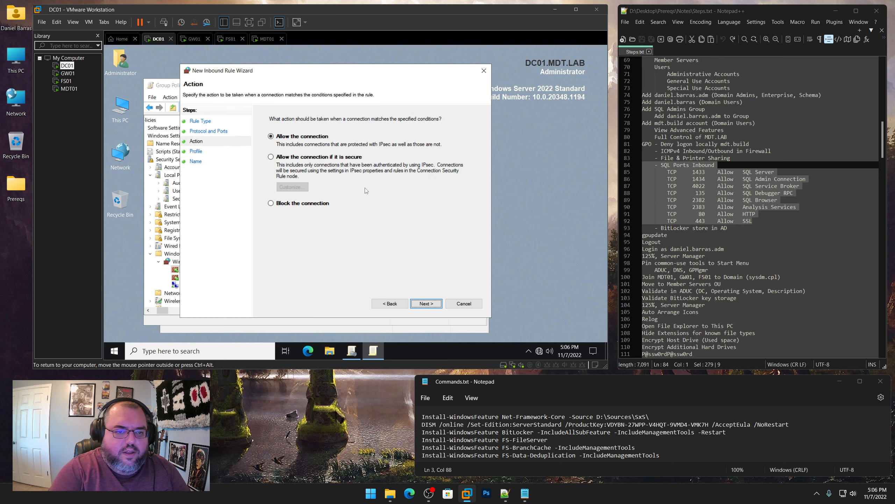
click(425, 304)
click(425, 304)
text(S)
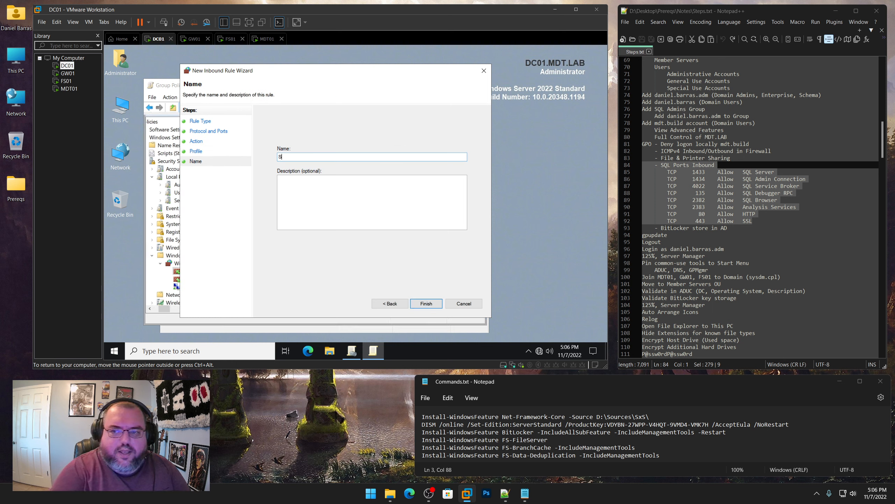
text(QL Admin Conn)
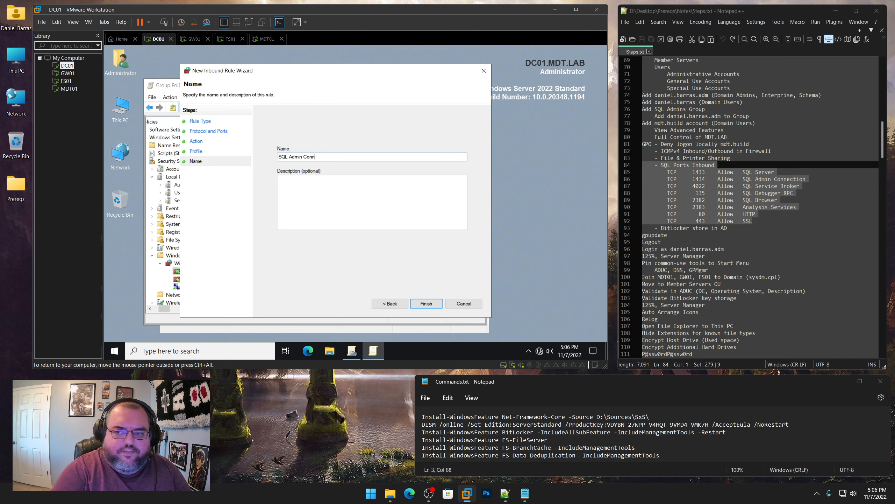
text(ection)
key(Return)
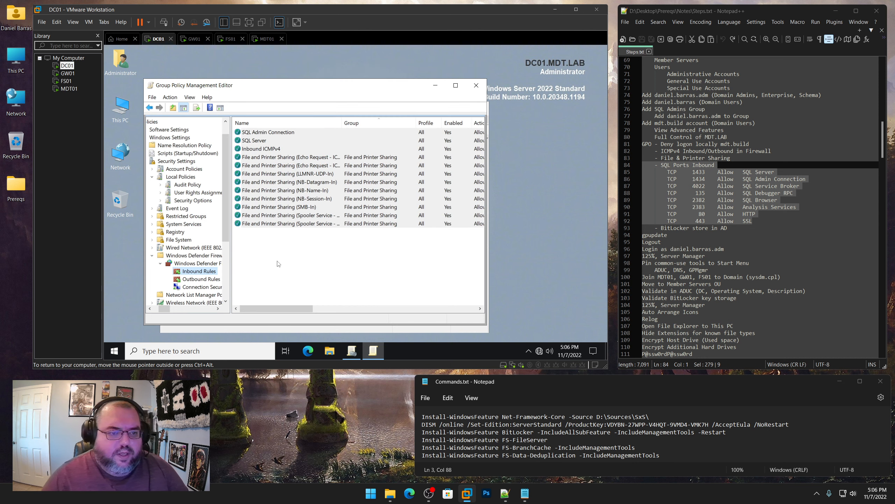
Create an inbound port rule for port 4022 named 'SQL Service Broker'
right_click(210, 274)
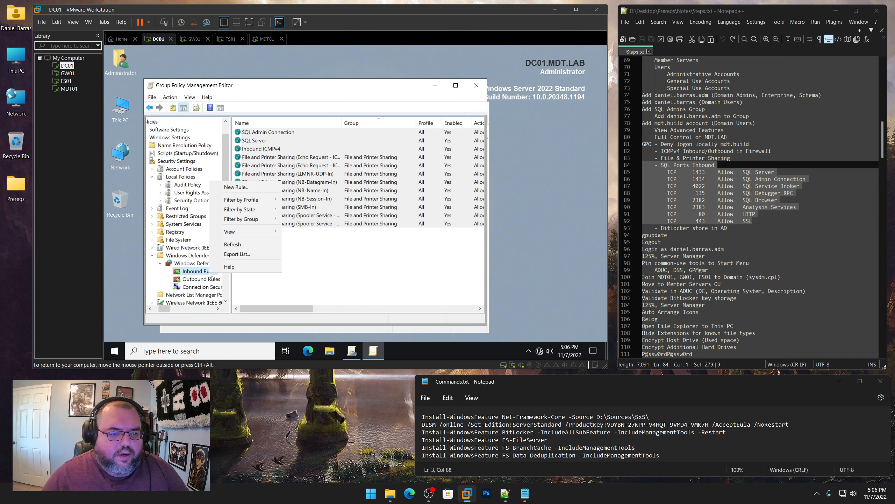
click(236, 186)
click(219, 156)
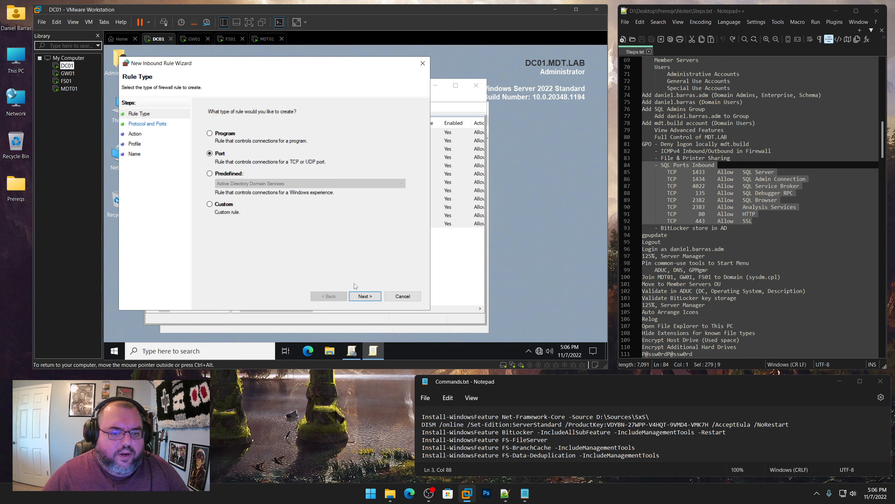
click(364, 296)
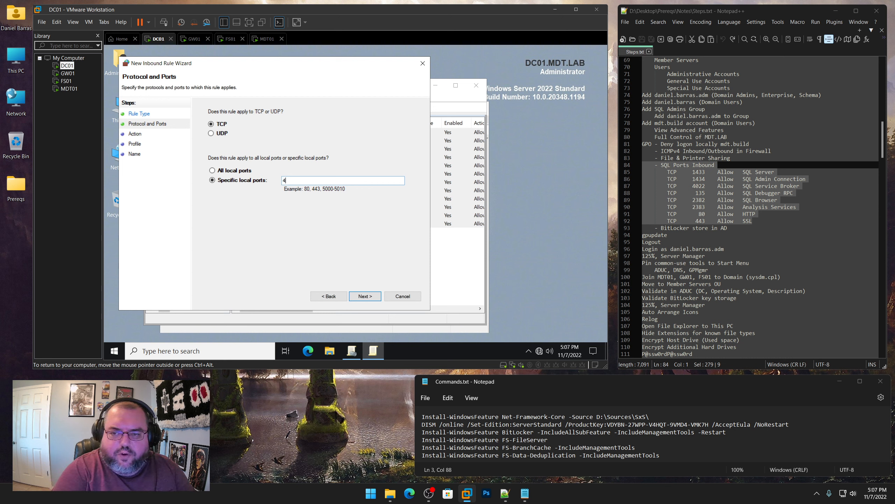
key(Return)
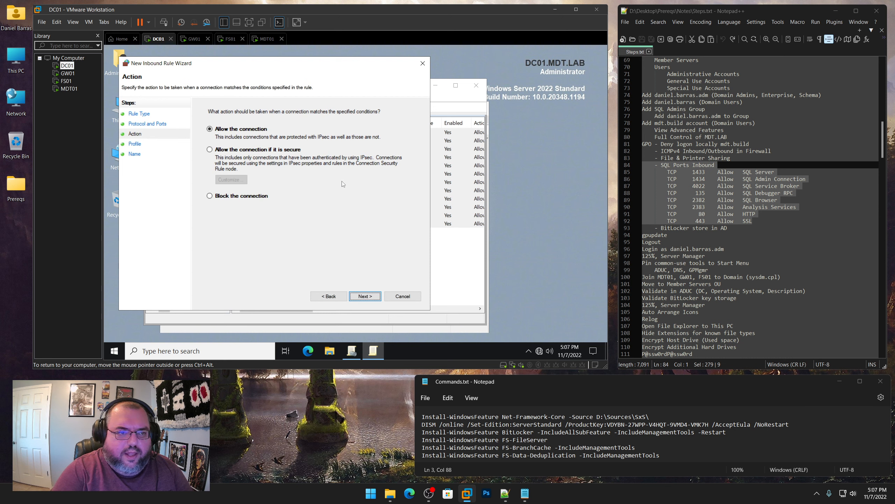
key(Return)
key(Return)
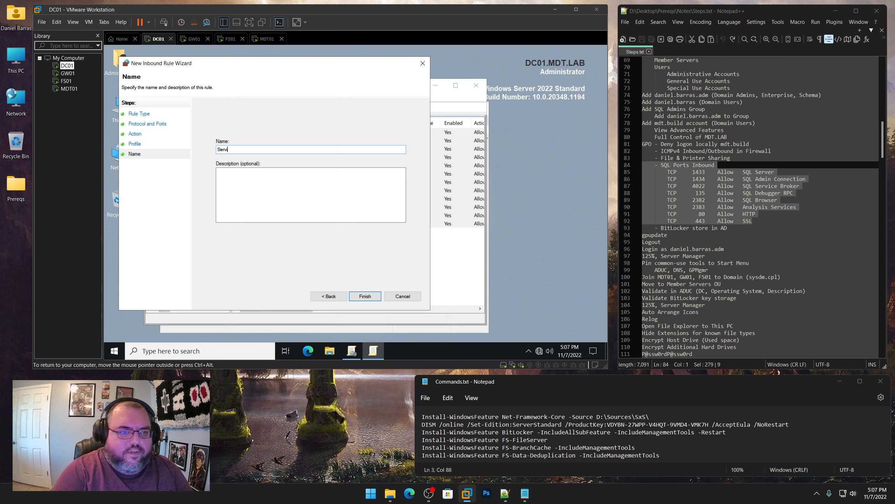
text(Se)
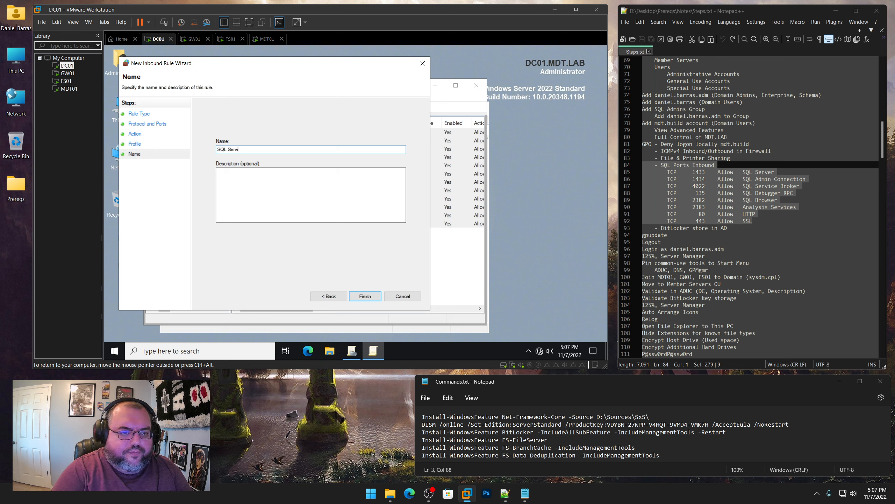
key(Return)
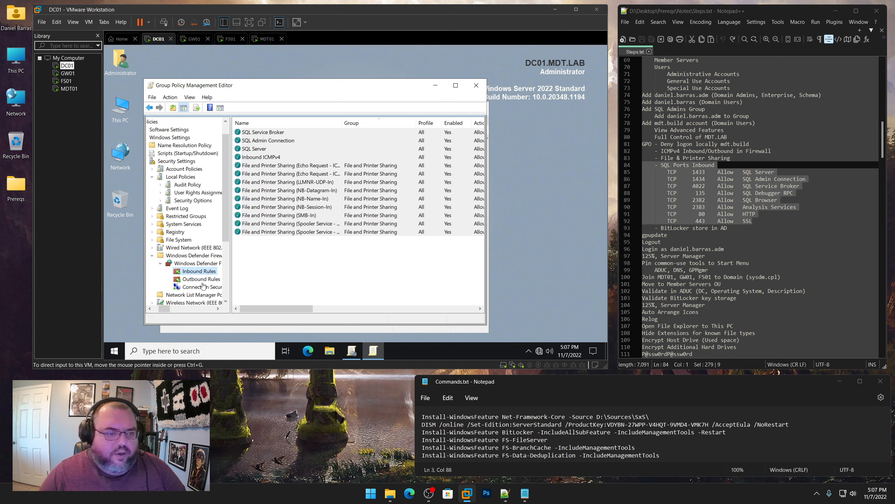
Create an inbound port rule allowing port 135 named 'SQL Debugger RPC'
right_click(202, 272)
click(238, 189)
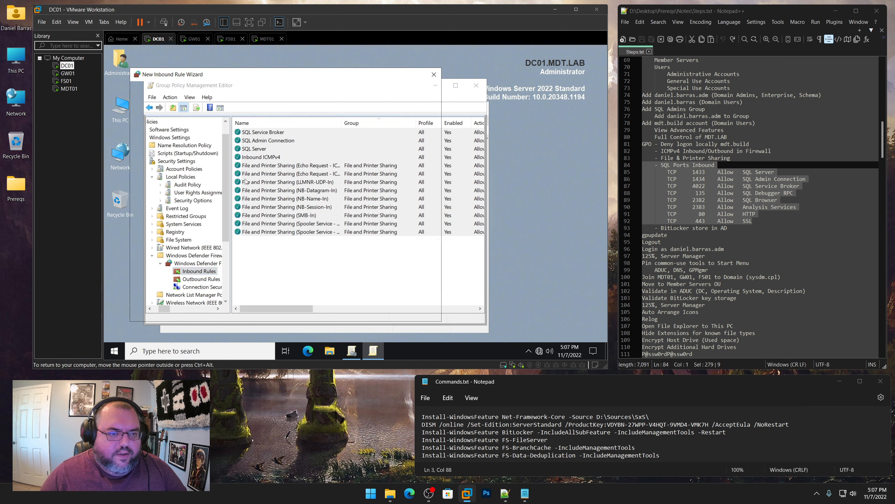
click(232, 165)
click(380, 304)
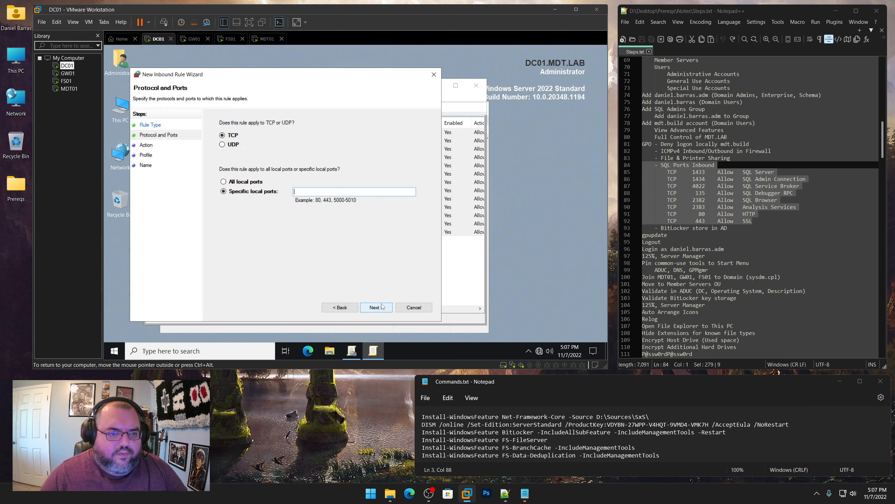
text(135)
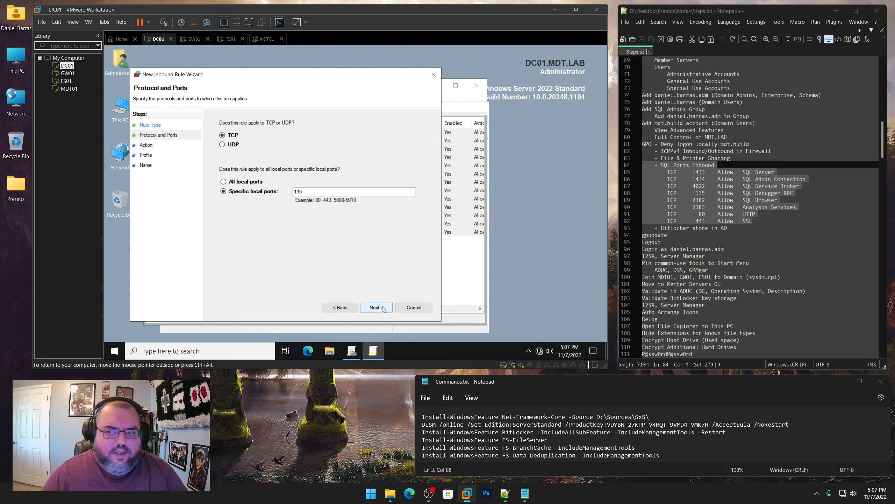
click(383, 306)
click(383, 309)
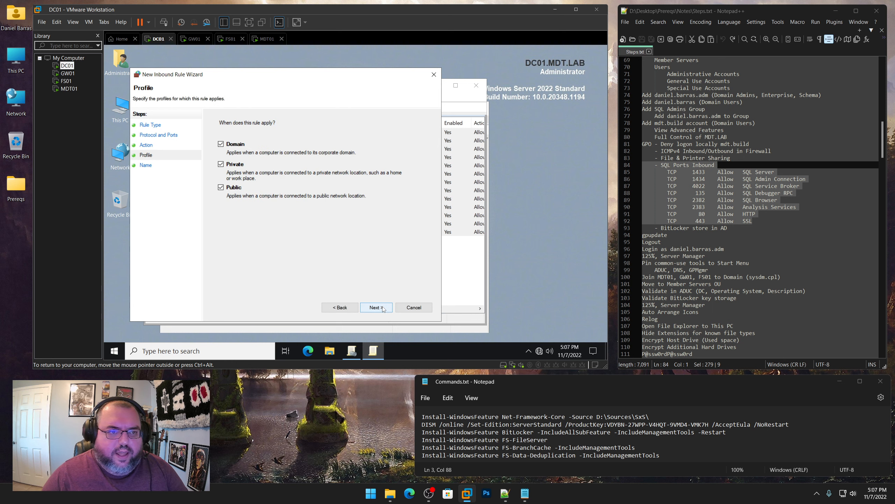
click(383, 309)
text(SQL Debugger RPC)
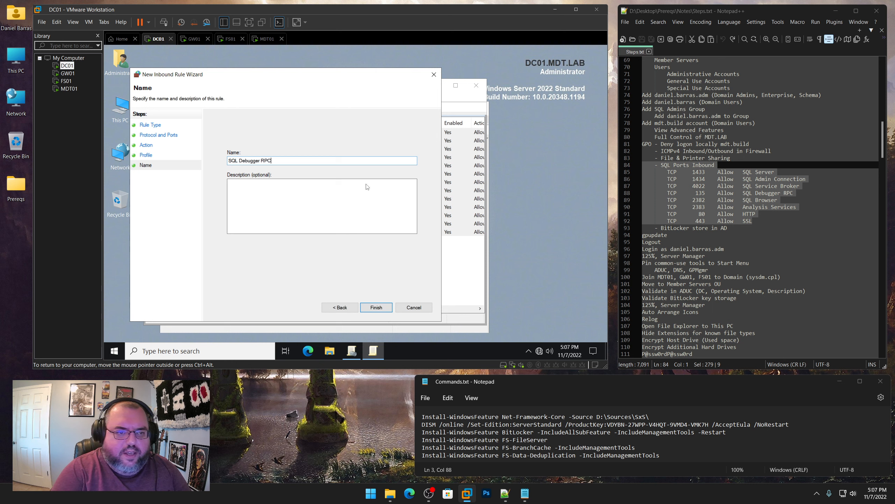
key(Return)
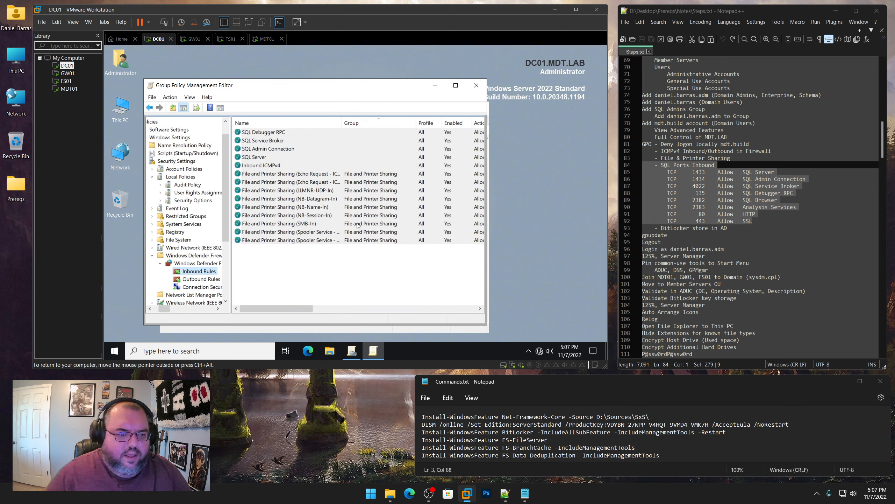
Set up an inbound port rule for port 2382 for SQL Browser, reaching the naming page
right_click(200, 270)
click(230, 186)
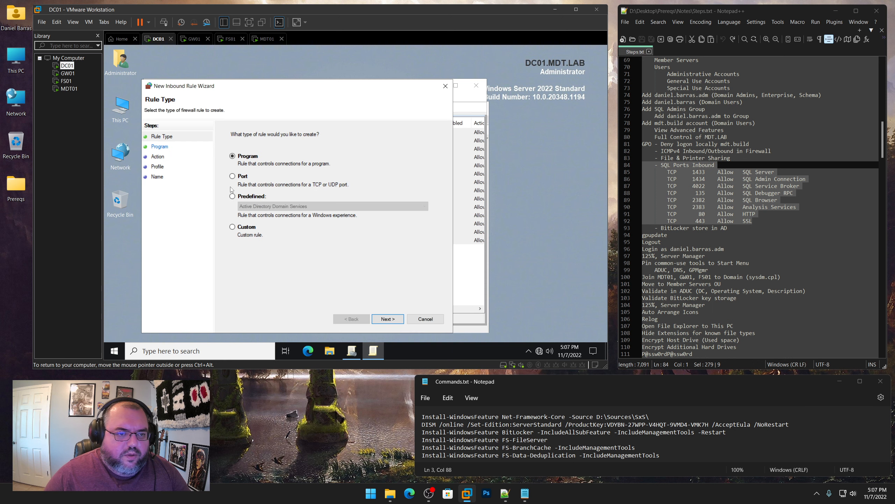
click(247, 179)
click(394, 319)
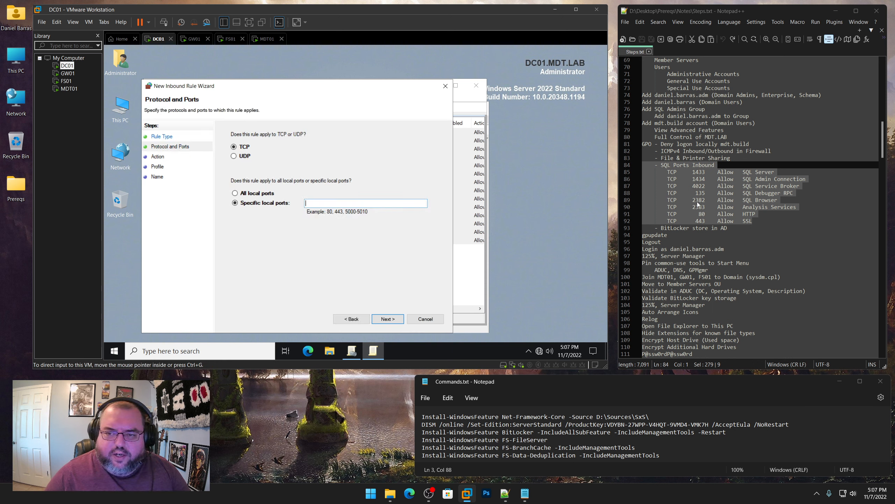
click(361, 214)
text(23)
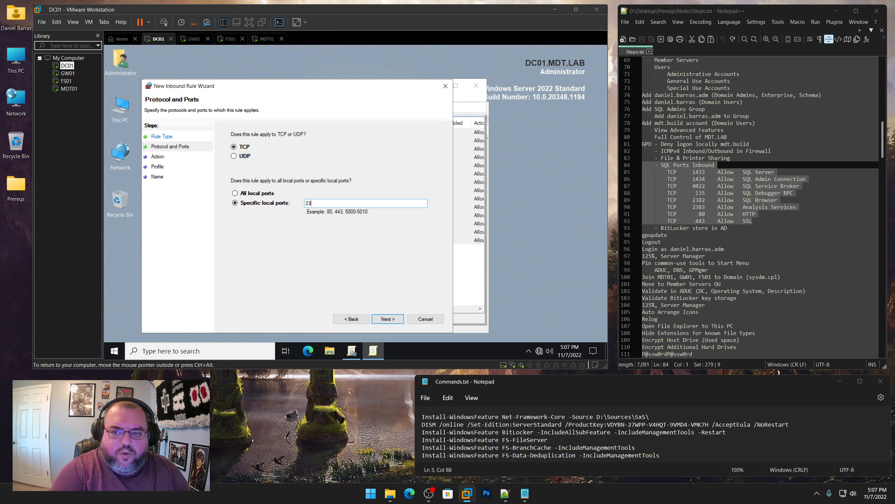
text(82)
key(Return)
key(Return)
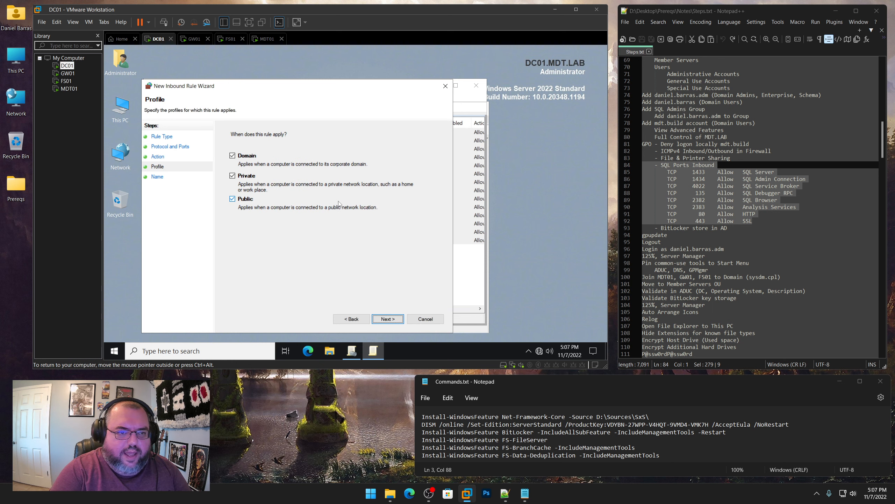
key(Return)
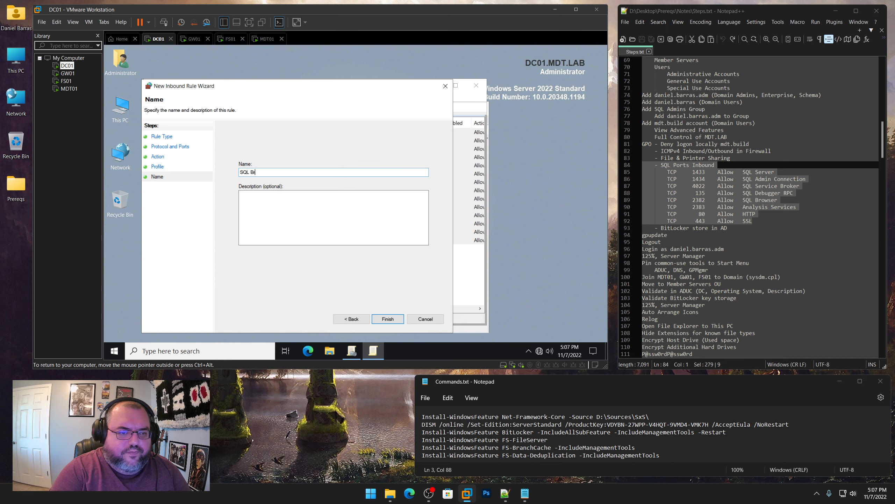
Finish the SQL Browser rule, then add an allowed inbound port rule 'Analysis Services' for TCP 2383
text(SQL Browser)
key(Return)
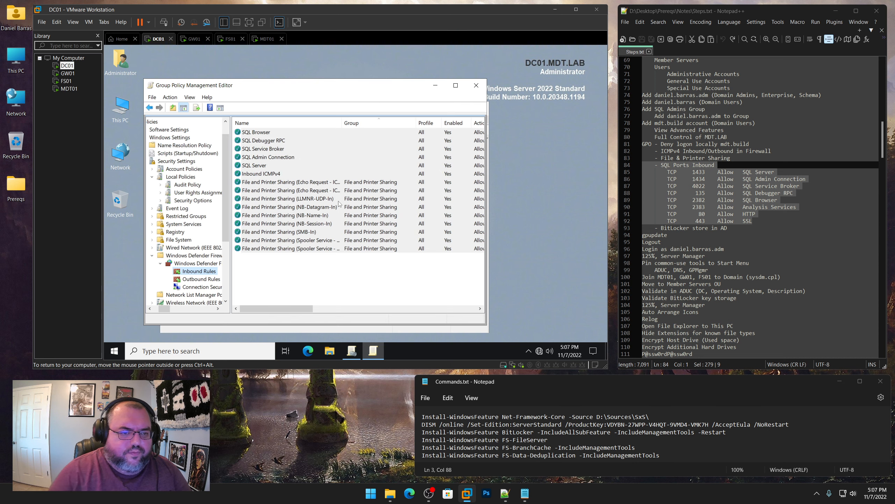
right_click(202, 273)
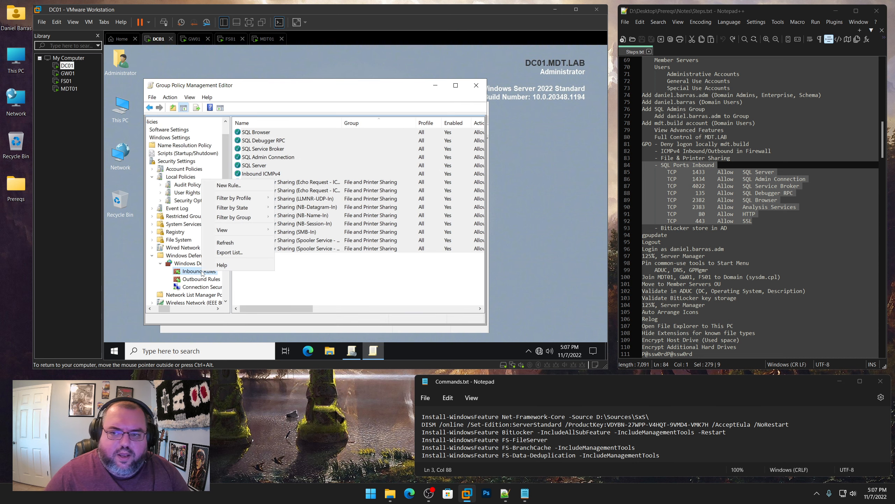
click(240, 188)
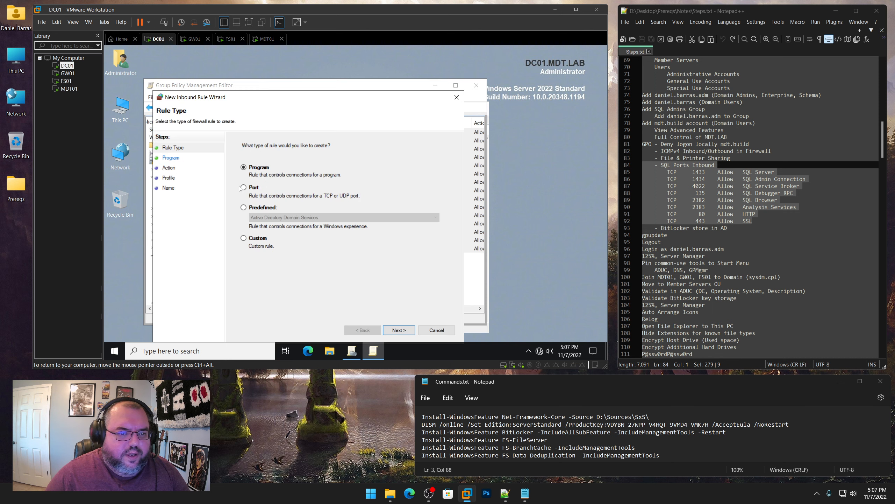
click(255, 187)
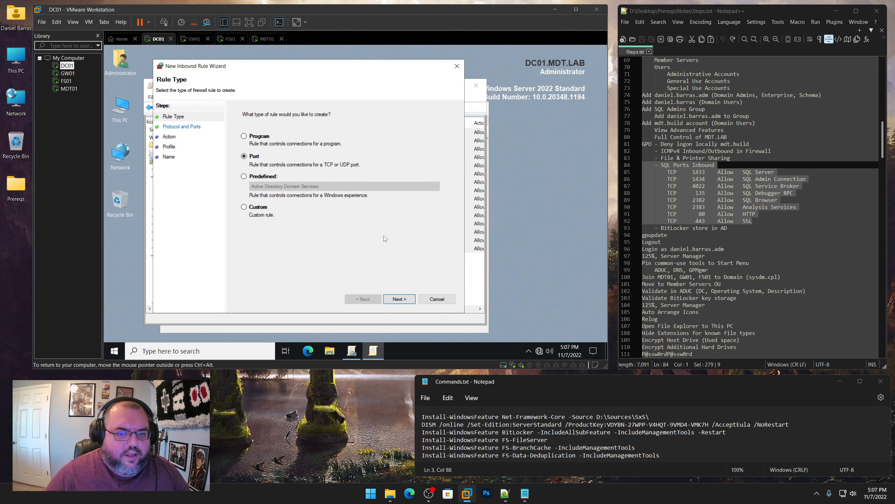
click(398, 303)
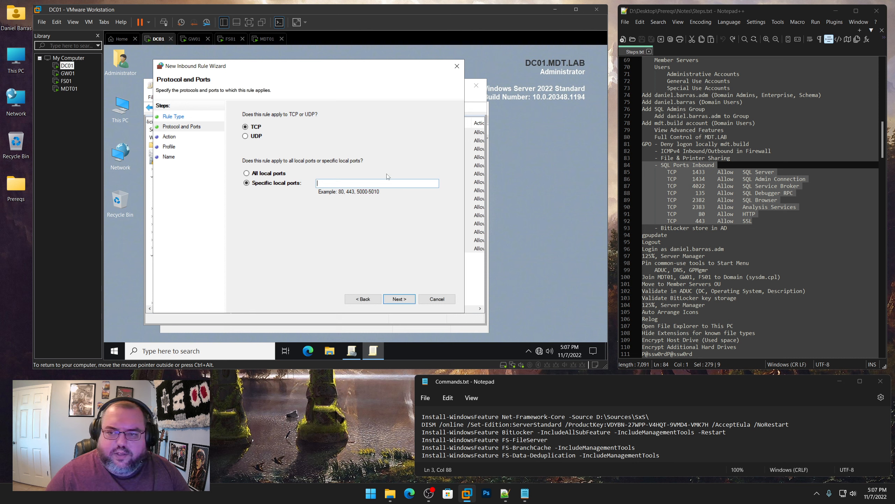
text(23)
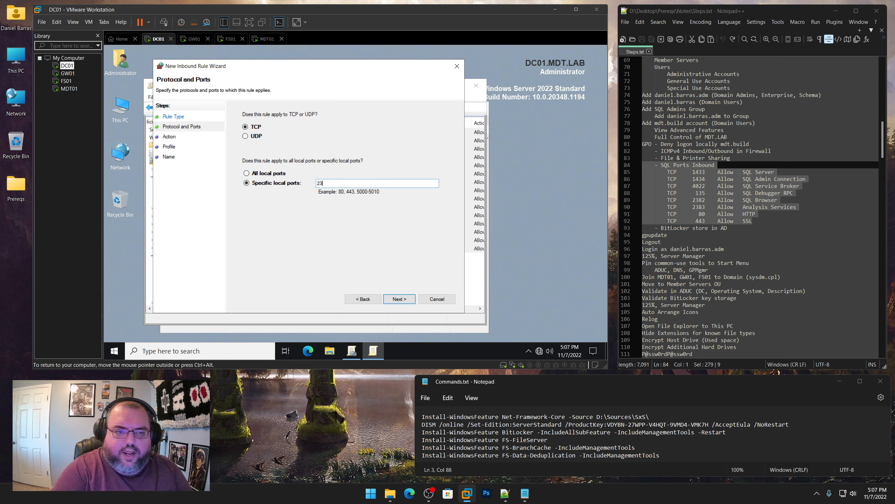
text(83)
key(Return)
key(Return)
key(Return)
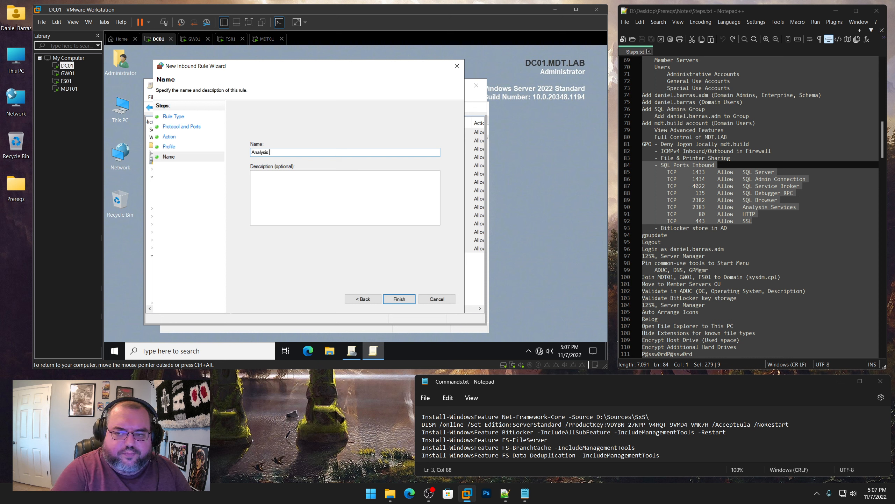
text(Analysis Services)
key(Return)
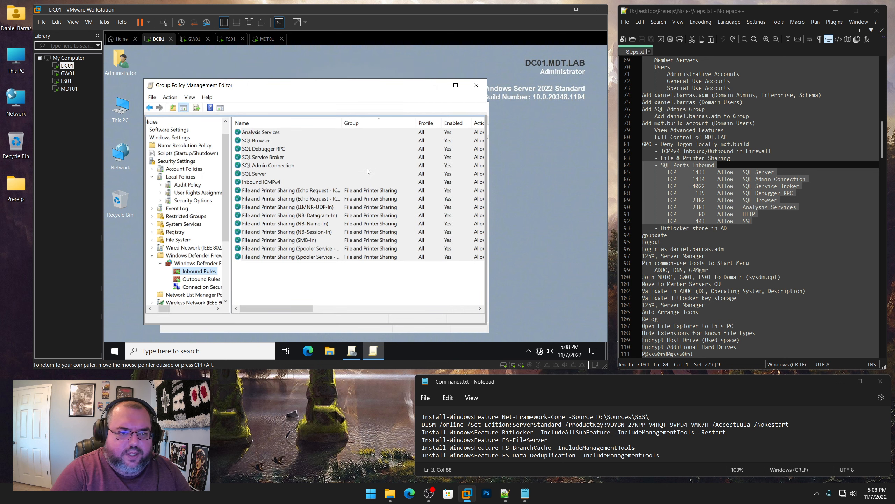
Add an allowed inbound port rule named 'HTTP' for TCP port 80 on all profiles
right_click(205, 271)
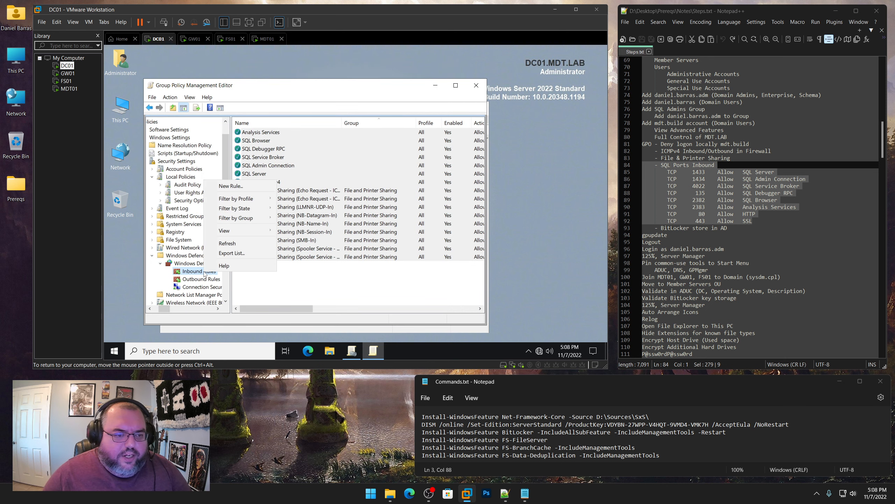
click(242, 187)
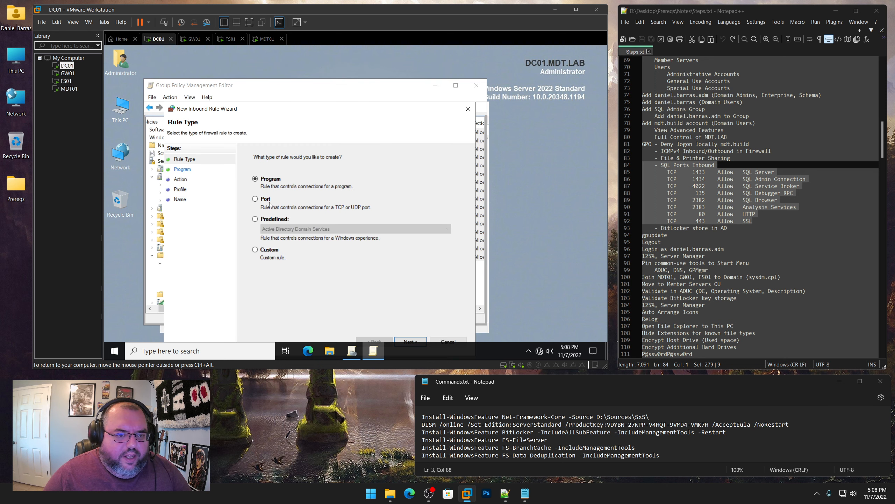
key(Down)
drag(311, 116, 307, 69)
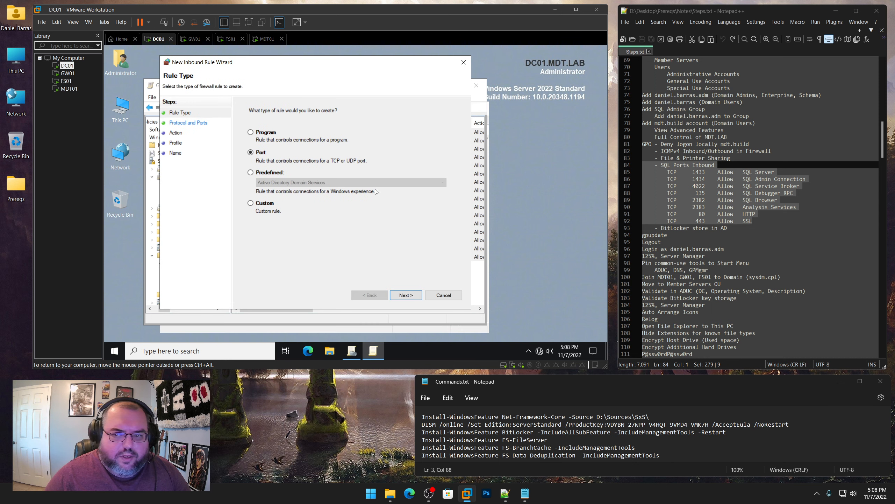
click(402, 293)
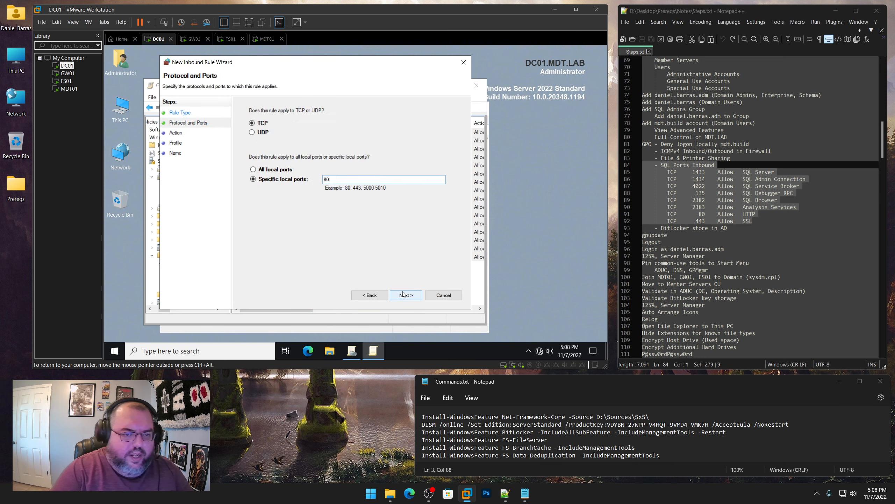
click(404, 294)
click(404, 294)
click(404, 295)
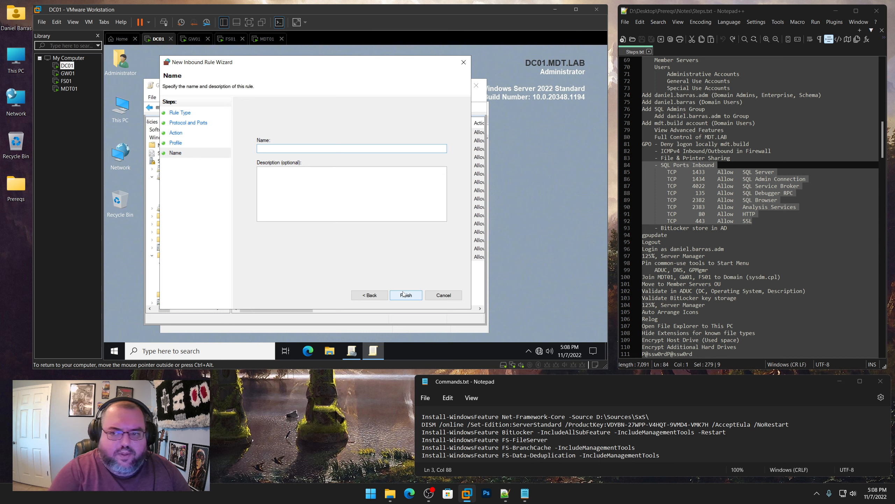
text(HTTP)
click(406, 295)
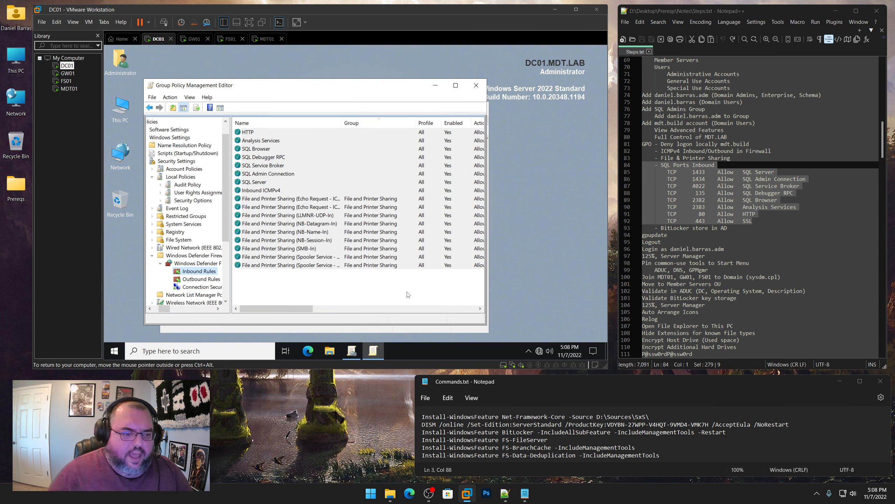
Add an allowed inbound port rule named 'SSL' for TCP port 443 on all profiles
right_click(200, 271)
click(242, 184)
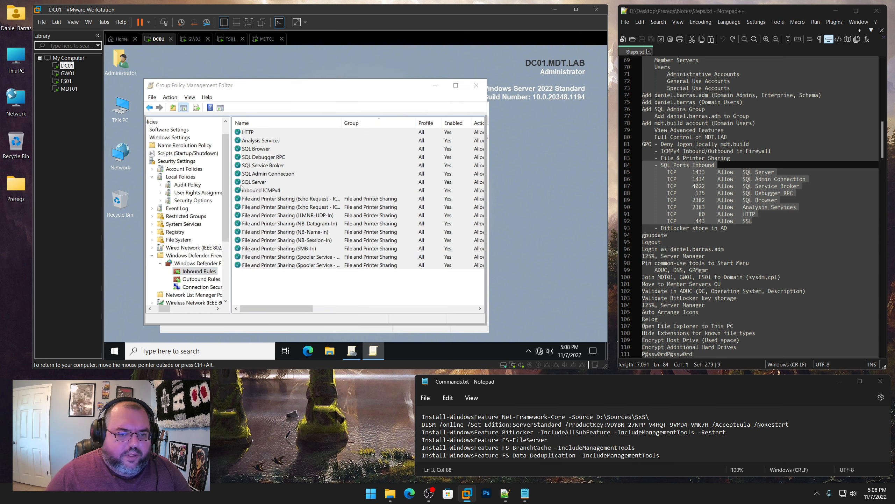
click(276, 203)
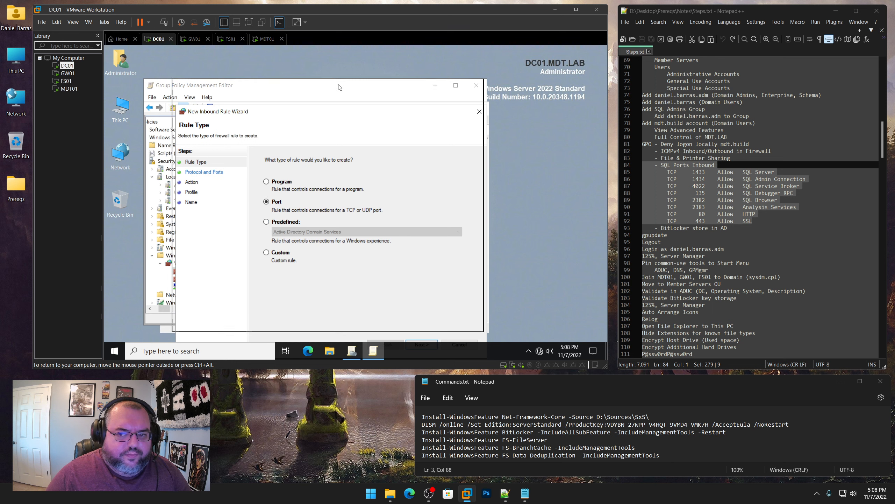
click(418, 302)
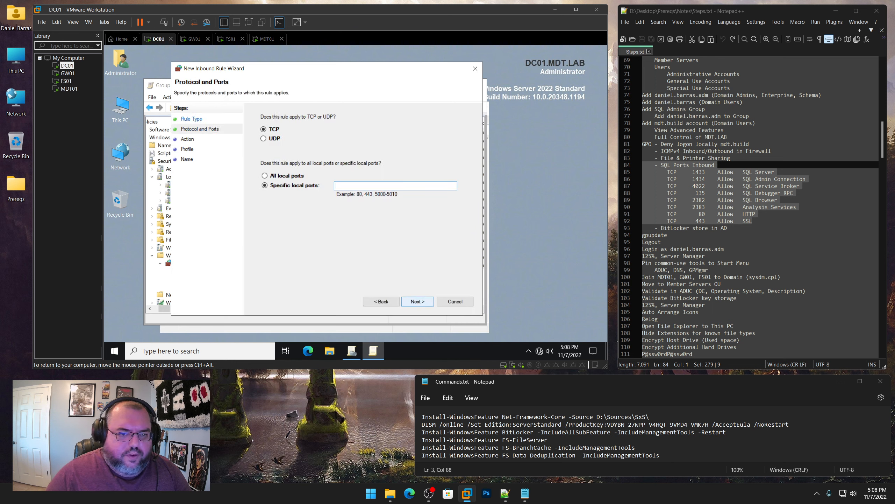
text(443)
click(420, 303)
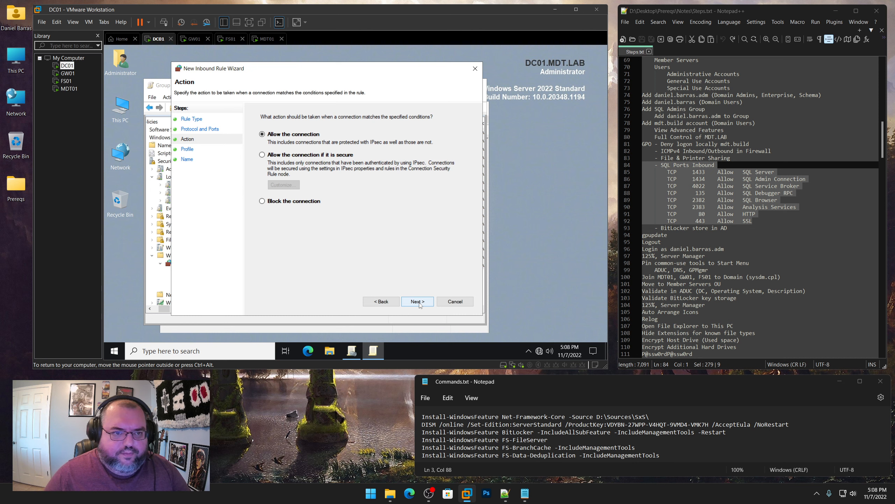
click(419, 302)
click(418, 301)
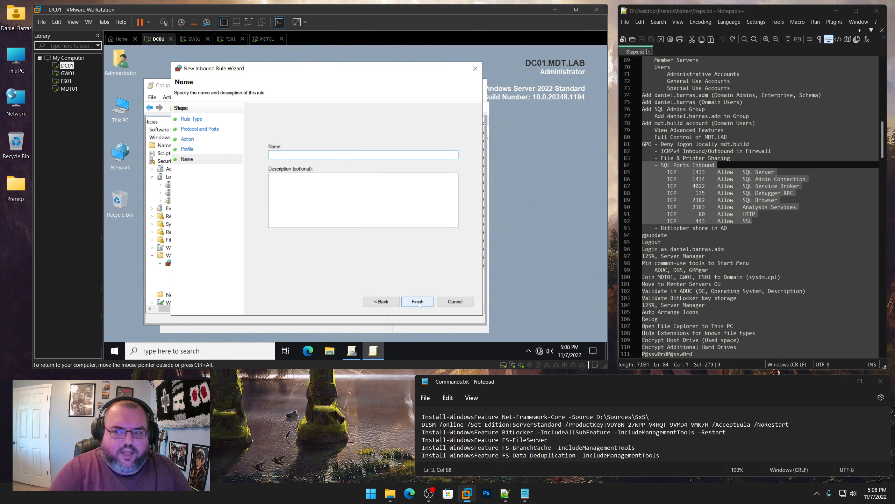
text(SSL)
click(419, 302)
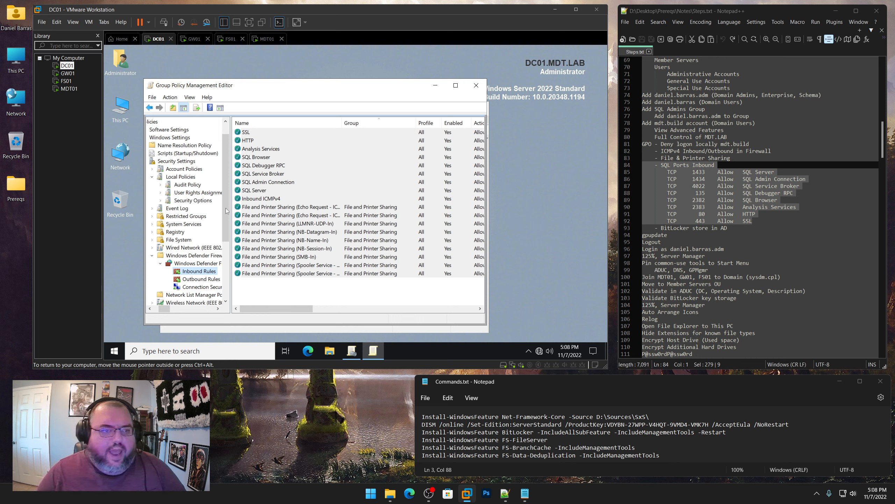
drag(168, 309, 163, 309)
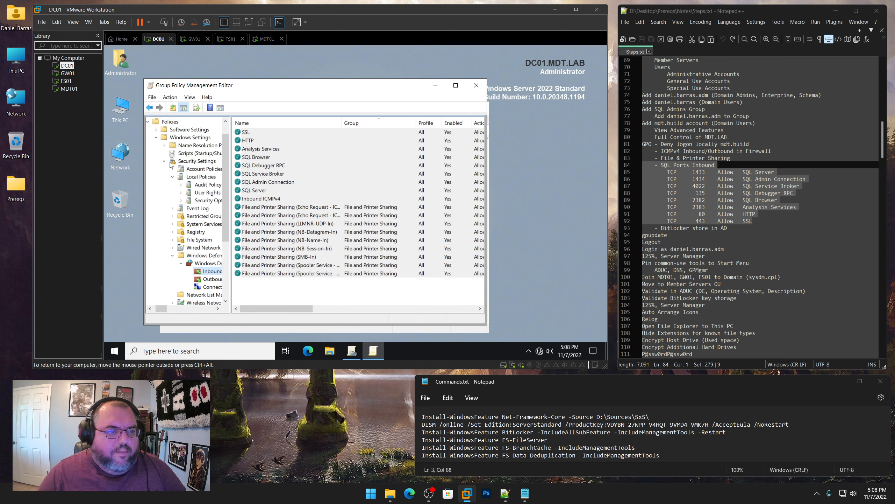
In the Group Policy editor, expand Administrative Templates > Windows Components
click(165, 162)
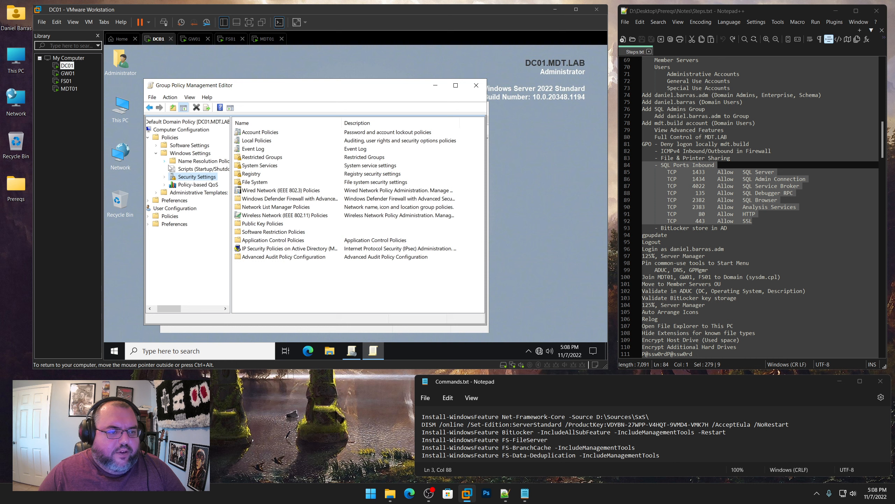
click(157, 193)
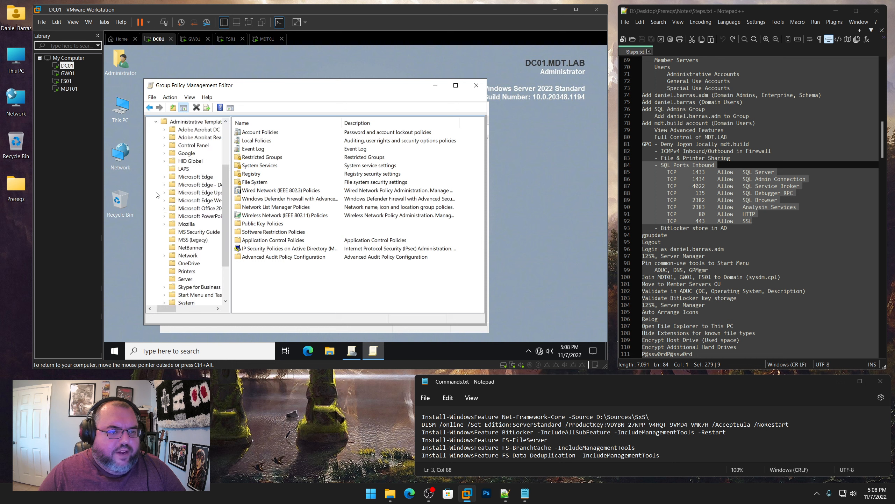
scroll(158, 235, down, 3)
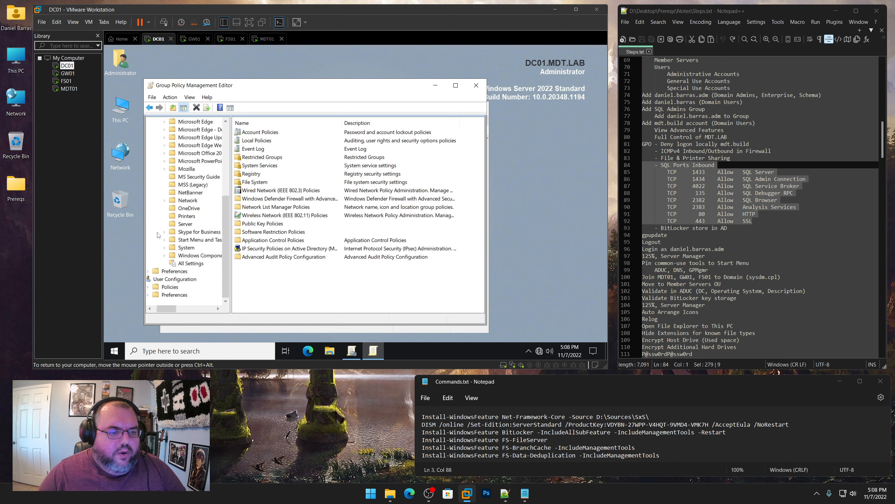
click(165, 256)
drag(168, 307, 173, 308)
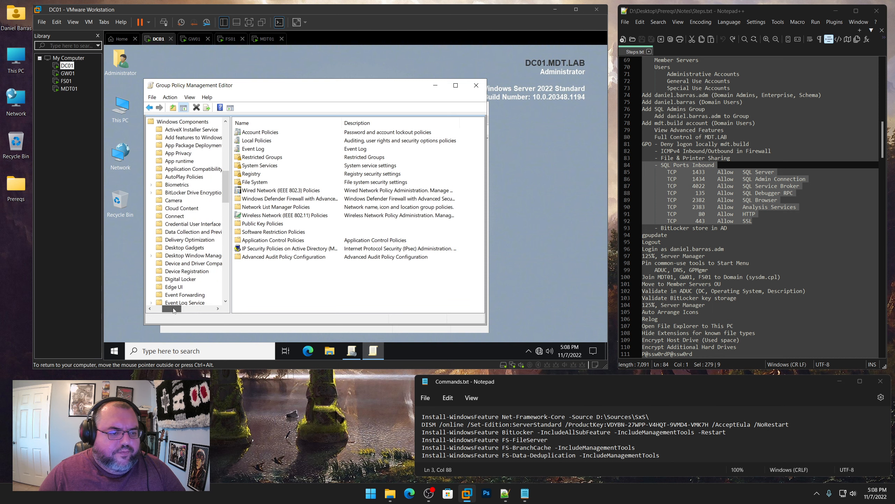
Open GPO BitLocker.txt in Notepad++ from disk
click(627, 23)
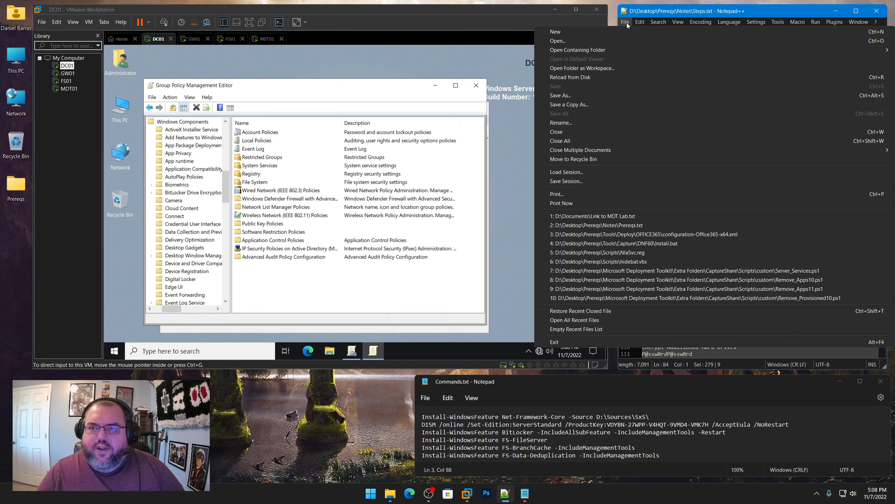
click(609, 39)
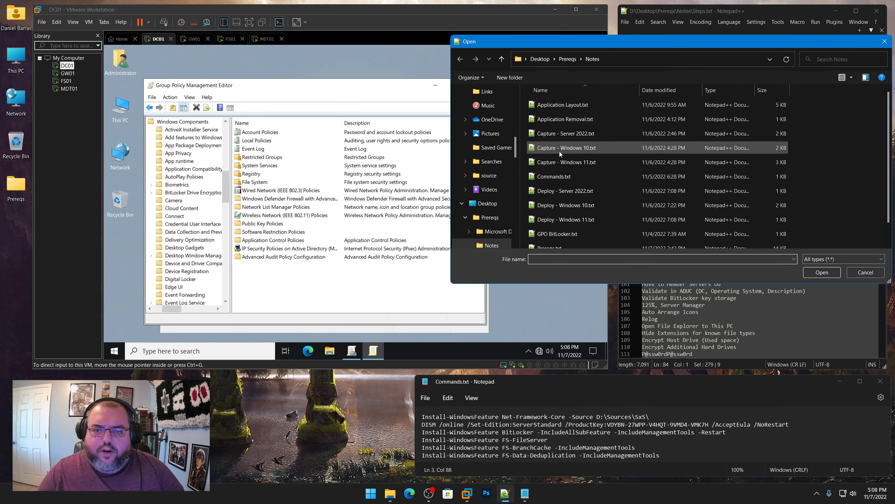
scroll(559, 223, down, 1)
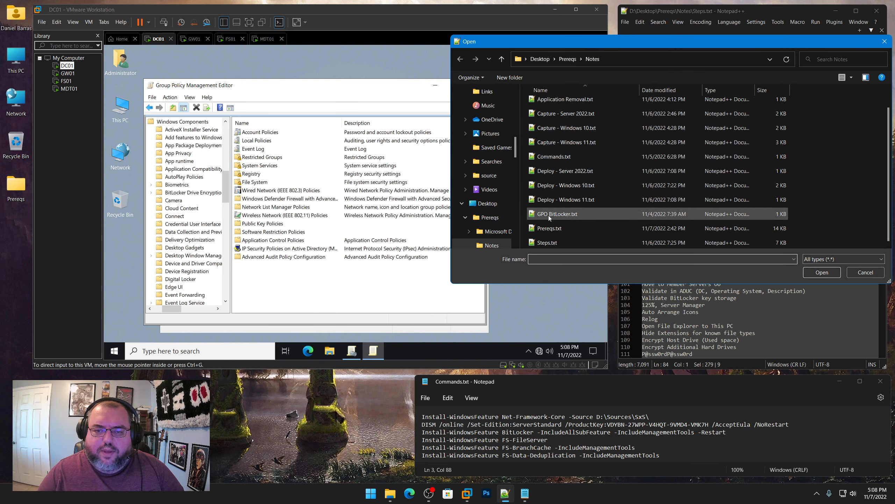
double_click(549, 215)
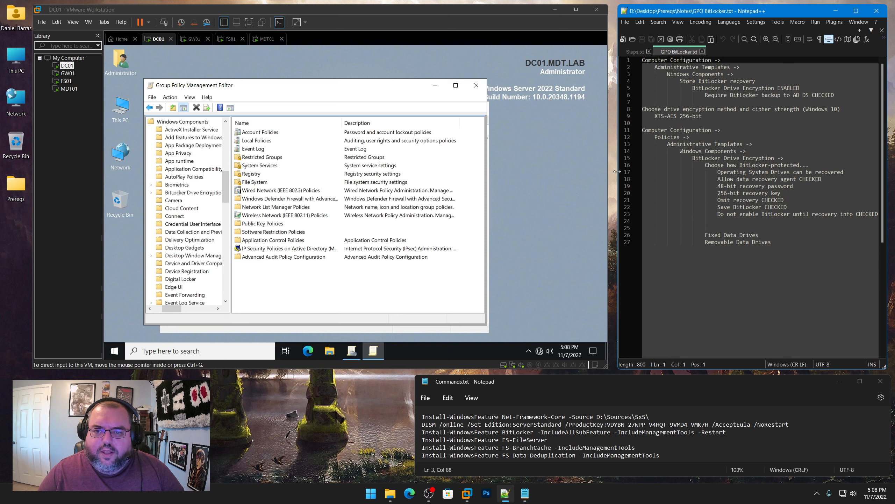
drag(617, 172, 613, 172)
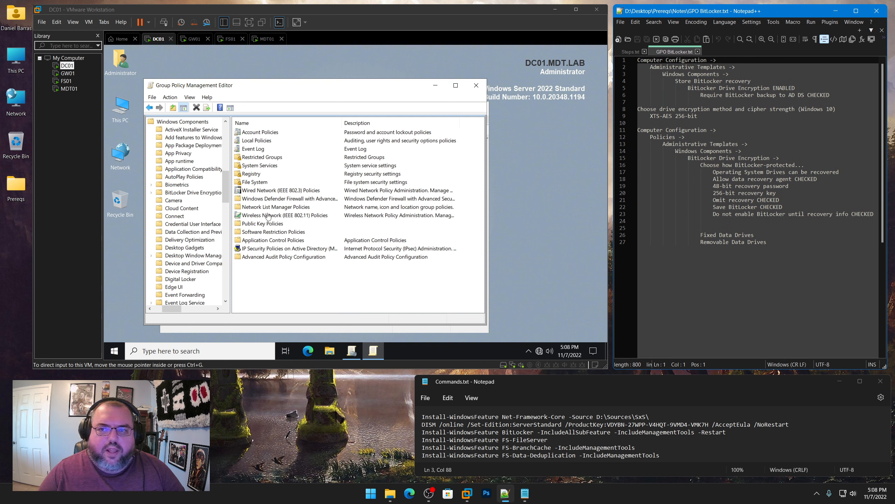
Show the BitLocker Drive Encryption settings sorted by Setting name
click(225, 187)
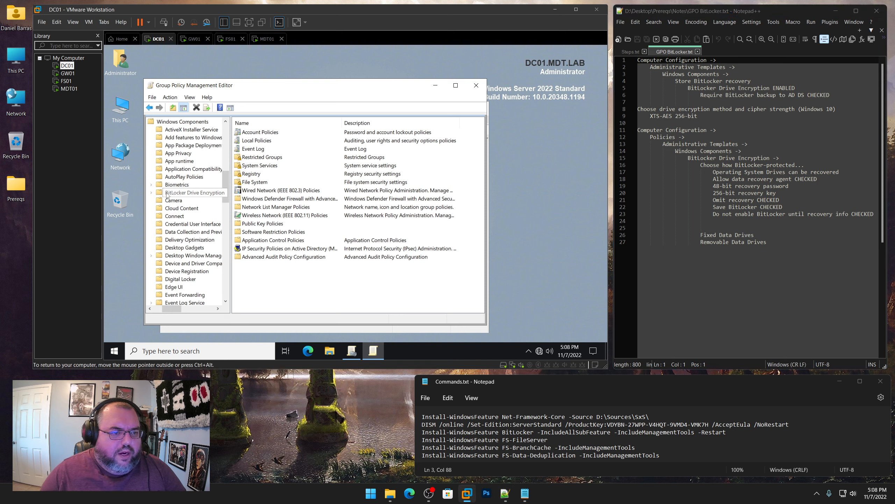
click(151, 192)
click(184, 193)
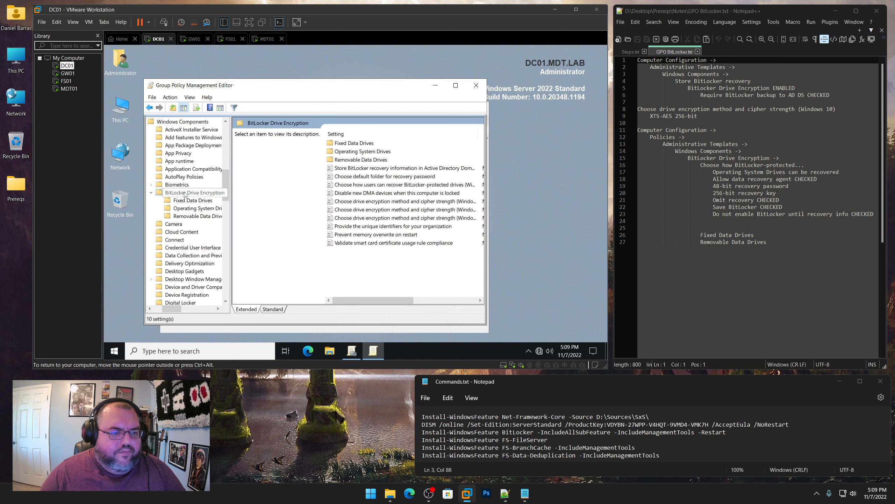
click(373, 133)
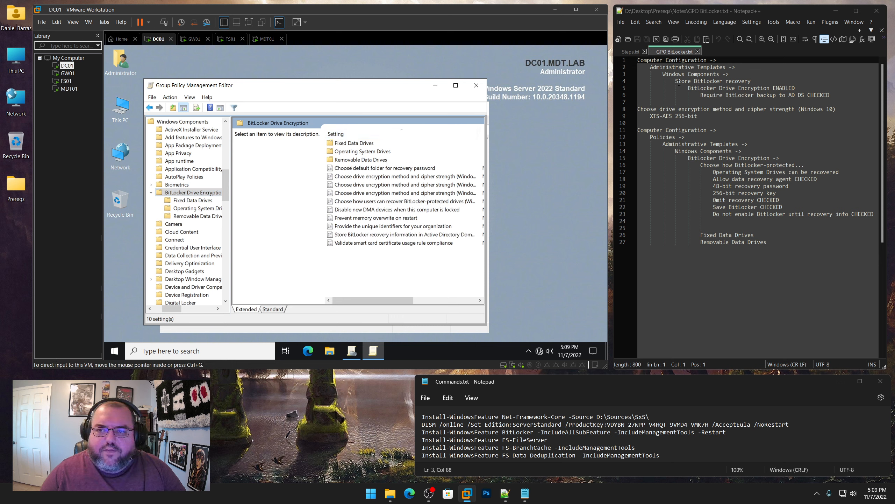
drag(675, 80, 751, 81)
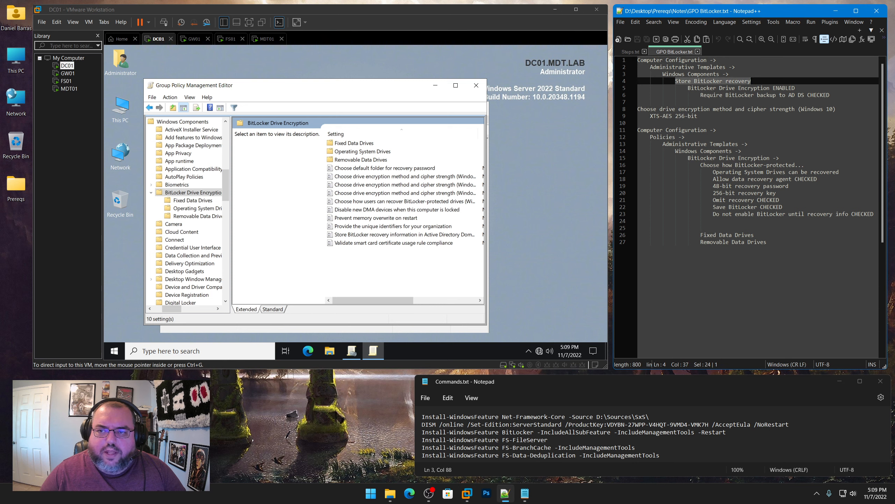
Enable 'Store BitLocker recovery information in AD DS' and apply it
click(360, 237)
double_click(361, 235)
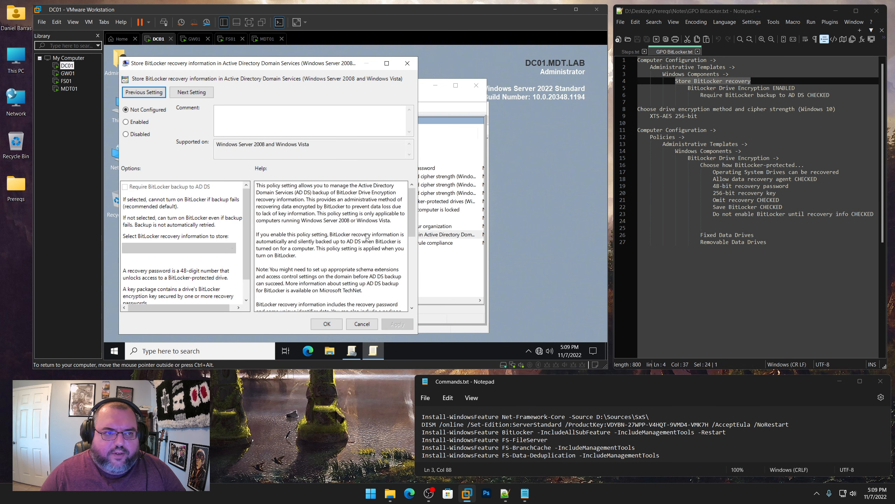
click(148, 122)
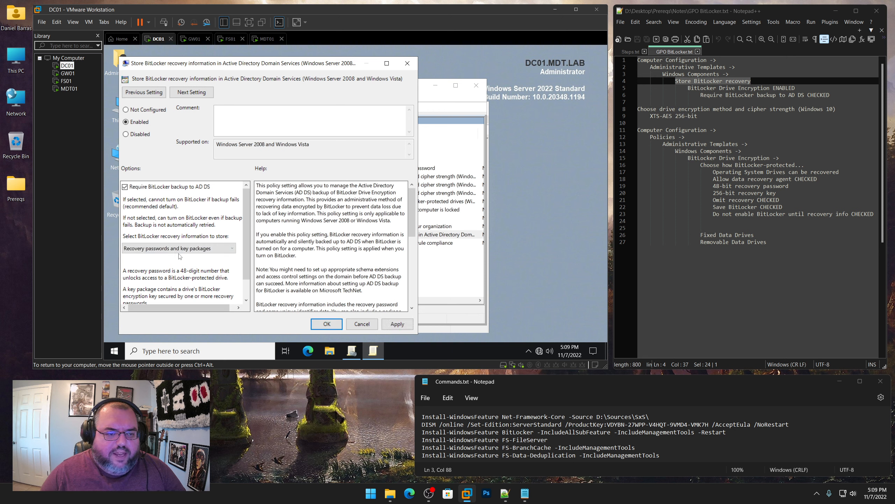
click(396, 325)
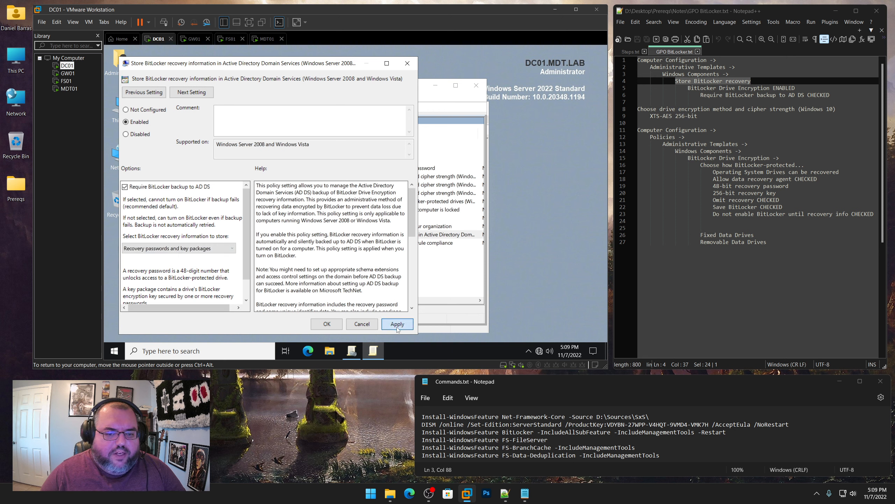
click(334, 322)
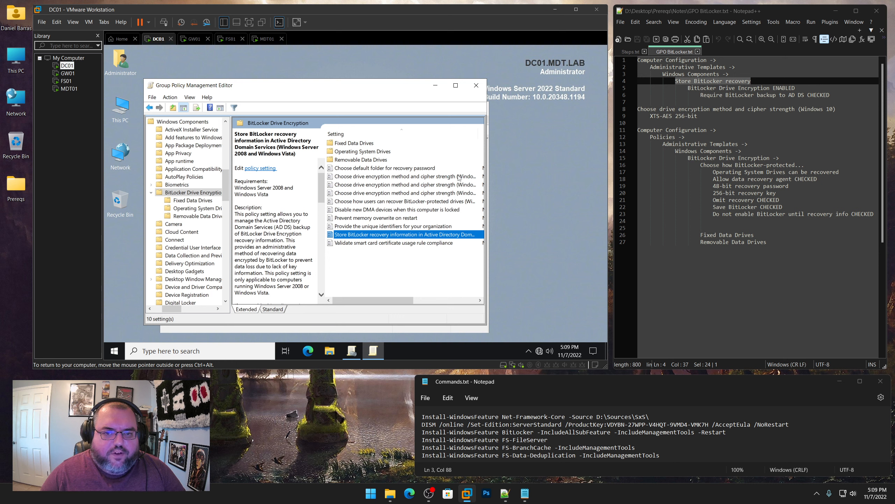
Enable the Windows 10 encryption method policy with XTS-AES 256-bit for OS, fixed and removable drives
double_click(390, 179)
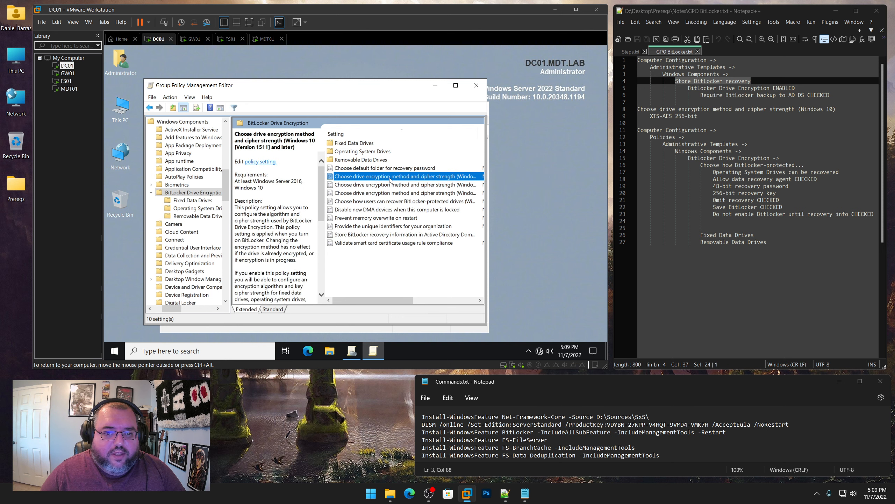
click(152, 135)
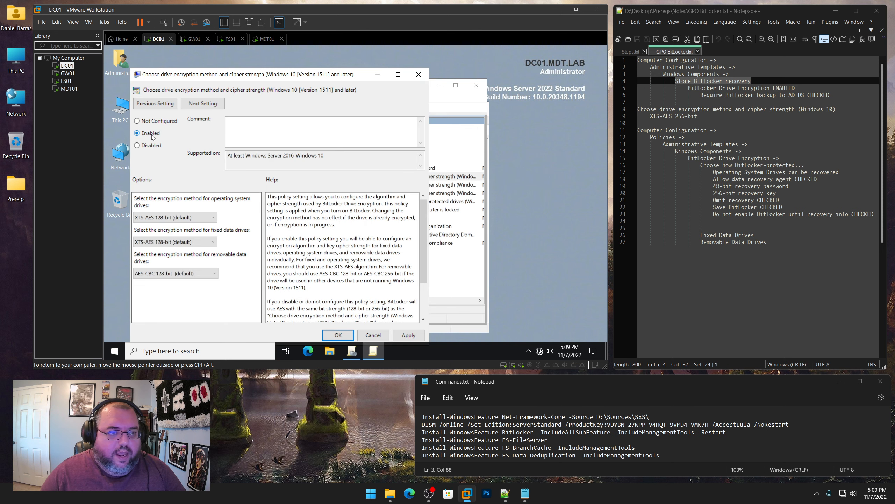
click(210, 217)
click(196, 248)
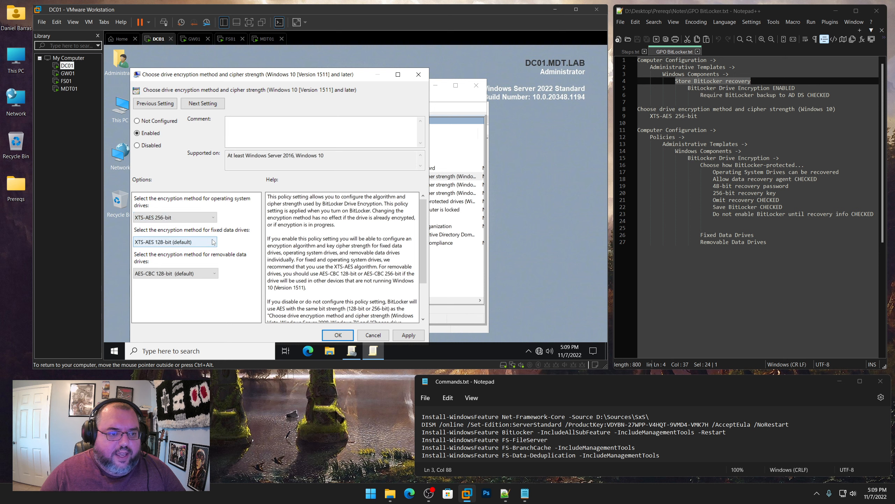
click(213, 242)
click(189, 272)
click(194, 275)
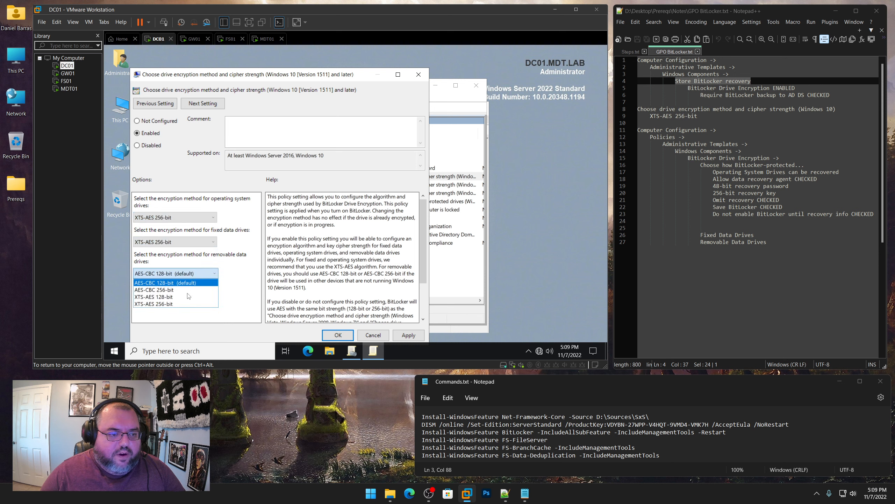
click(189, 303)
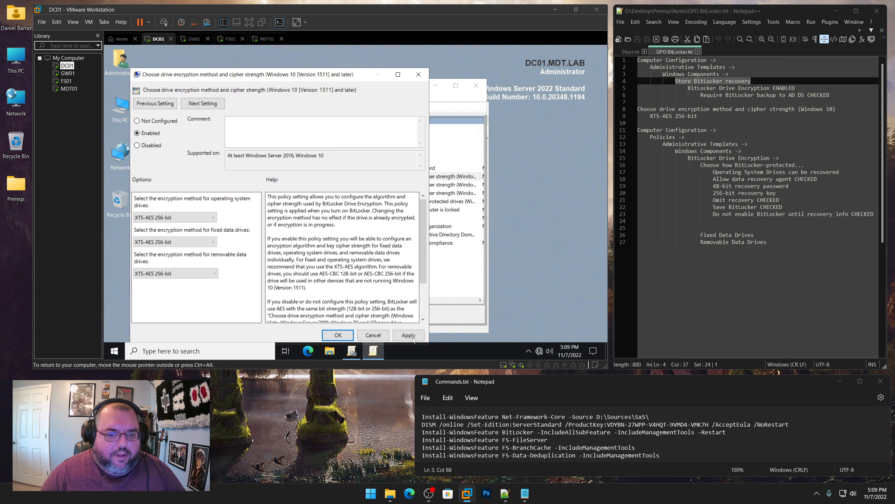
click(408, 335)
click(338, 335)
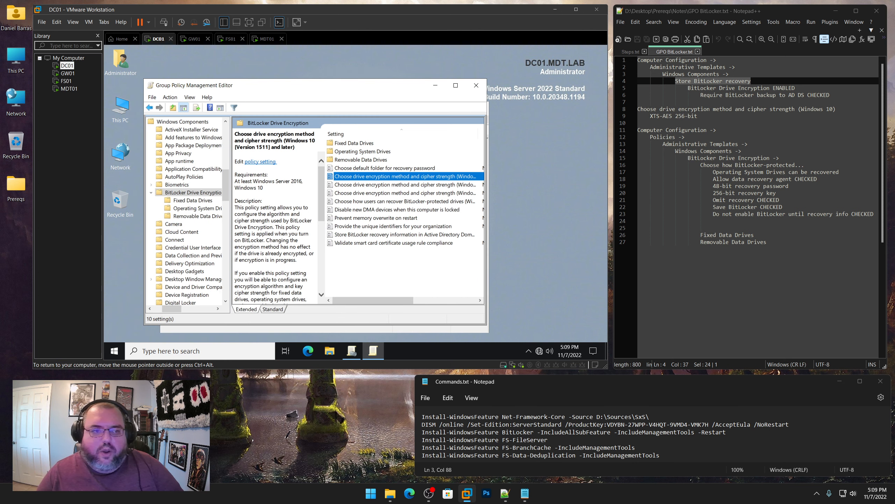
double_click(353, 143)
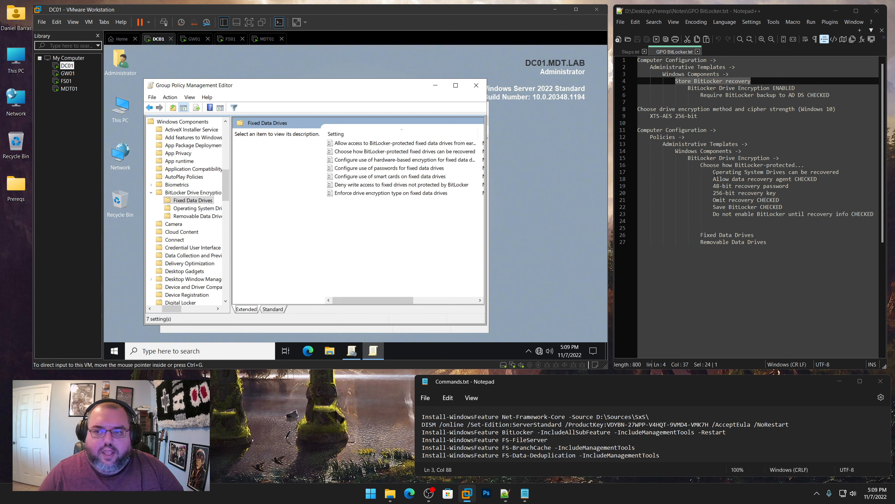
Enable fixed-drive recovery, omitting wizard recovery options and requiring AD DS backup before BitLocker starts
drag(700, 165, 801, 164)
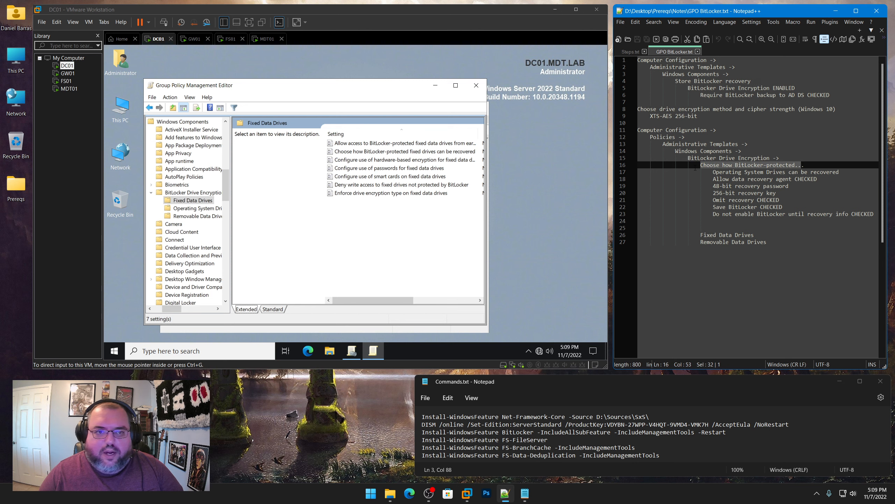
click(374, 158)
double_click(379, 153)
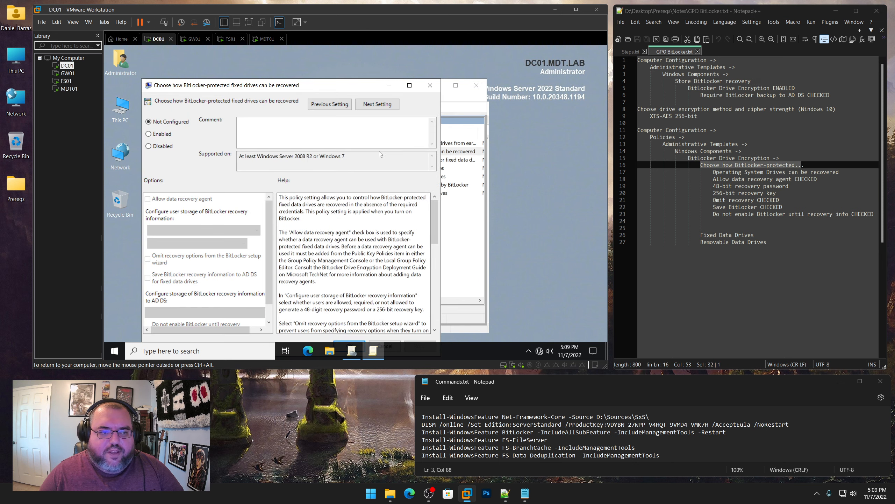
click(163, 134)
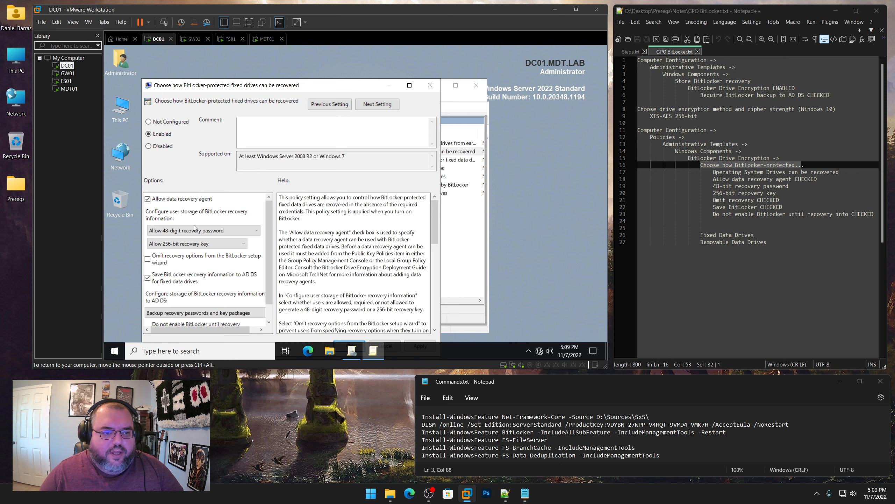
click(147, 258)
drag(242, 90, 239, 61)
scroll(251, 261, down, 1)
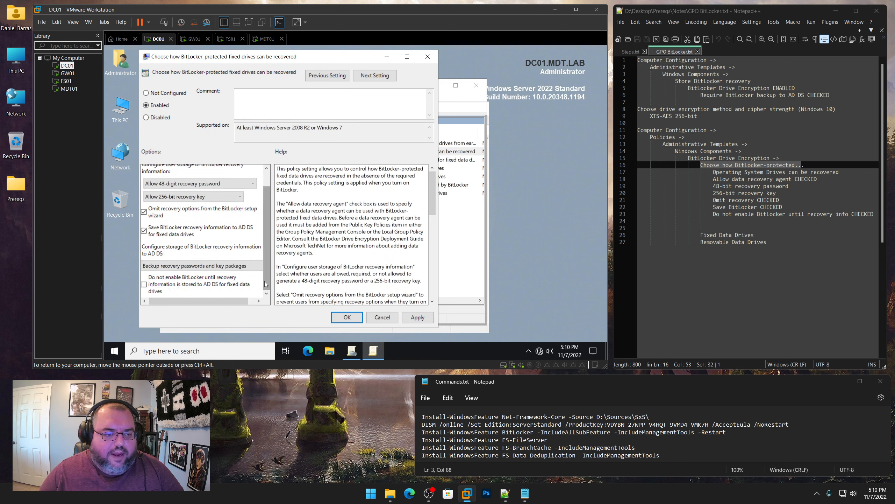
click(158, 287)
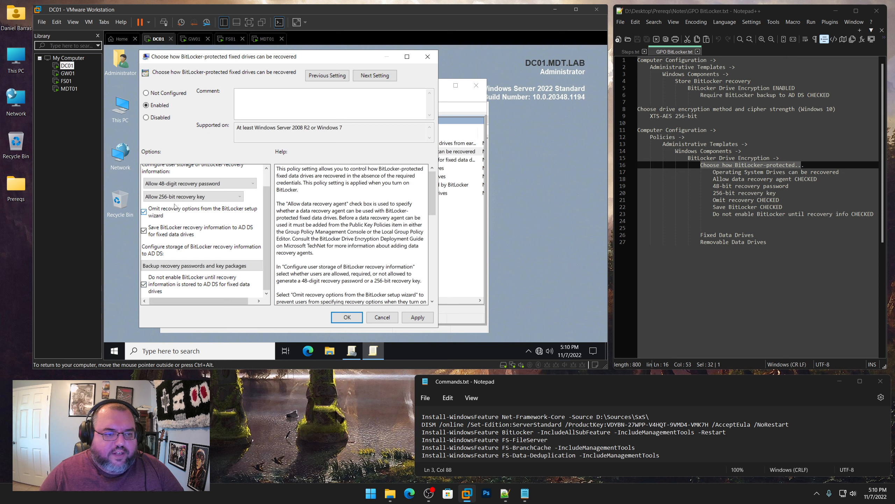
scroll(160, 168, up, 1)
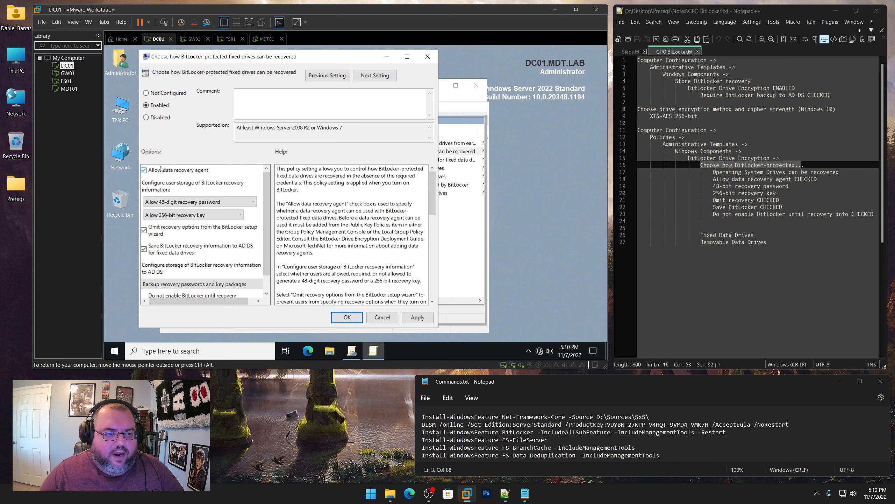
Save the fixed-drive policy, then enable and apply the operating system drive recovery policy
click(347, 317)
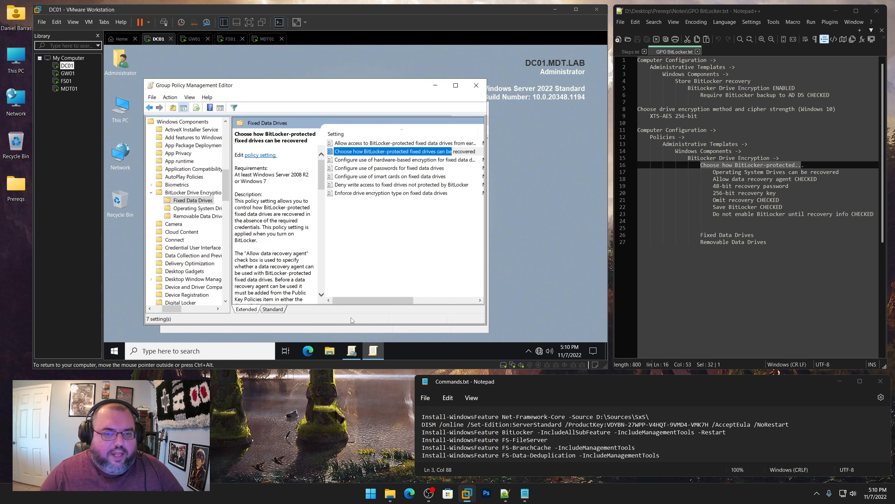
click(203, 210)
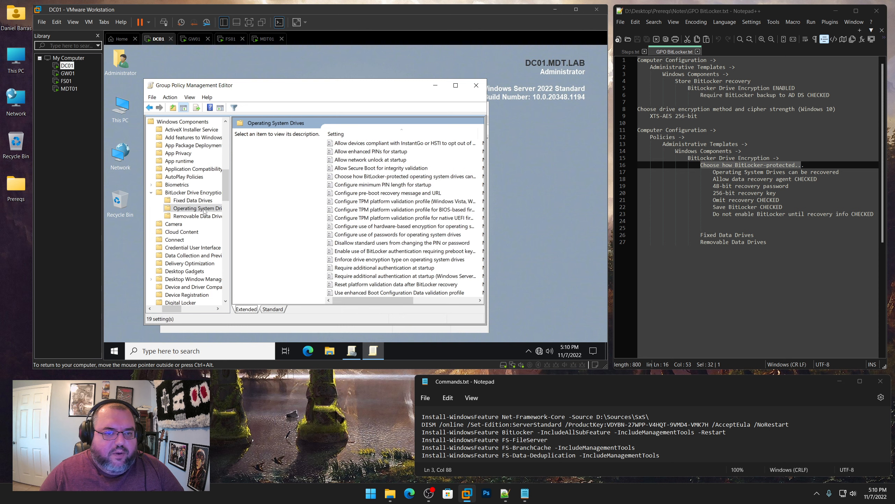
double_click(382, 176)
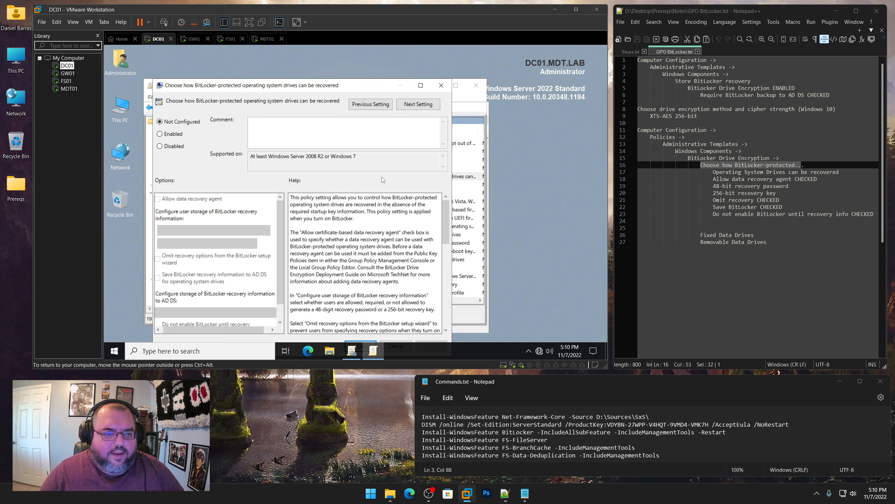
click(174, 136)
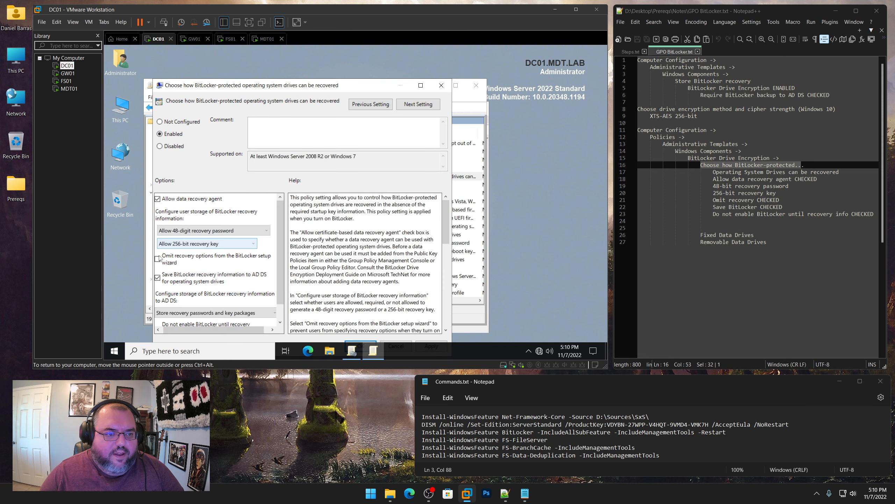
scroll(278, 312, down, 1)
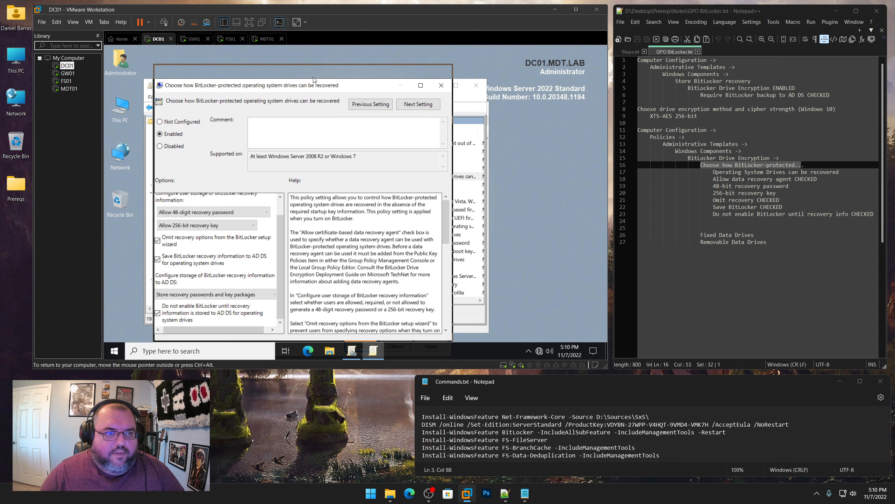
drag(313, 85, 317, 59)
click(433, 318)
click(364, 319)
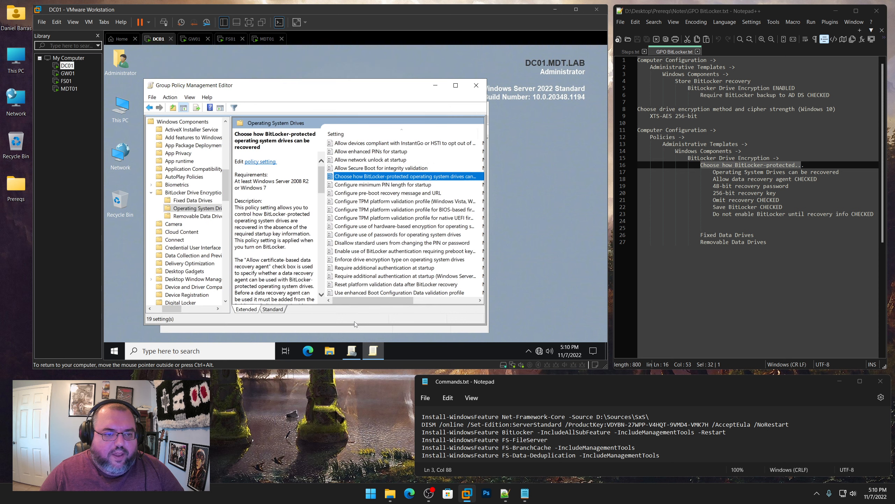
Enable the removable-drive recovery policy with recovery options omitted, and save it
click(203, 217)
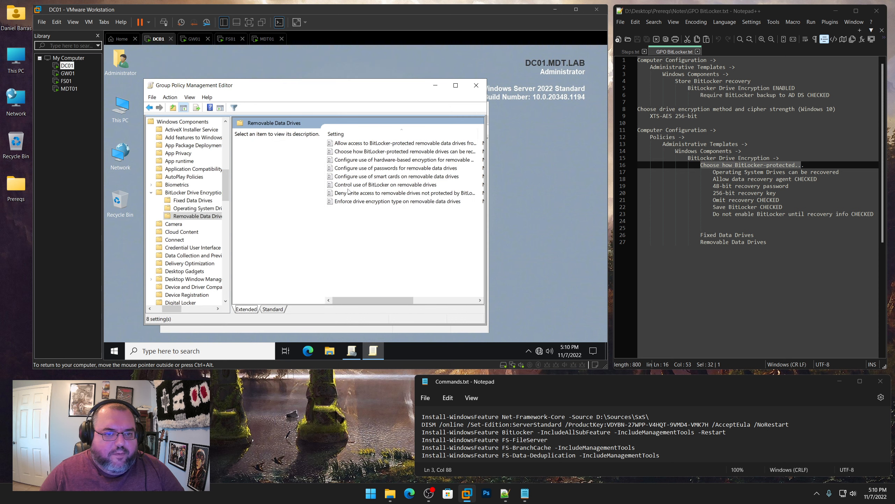
double_click(391, 152)
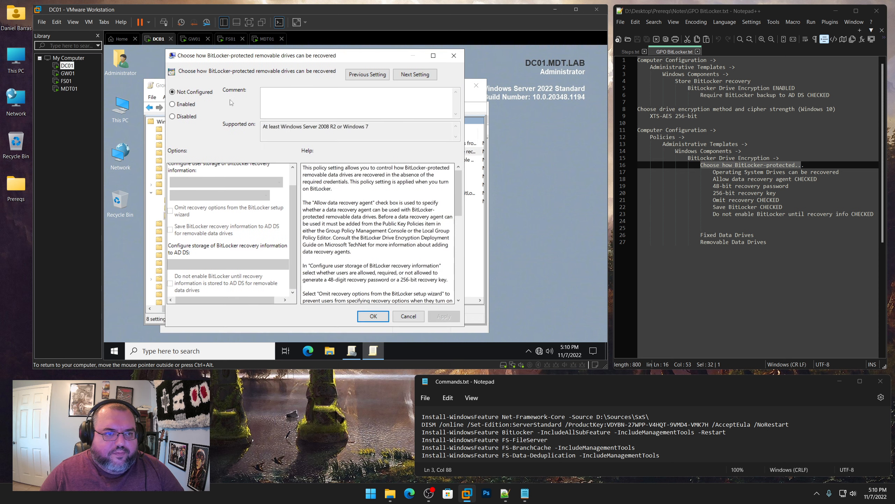
click(189, 105)
click(182, 212)
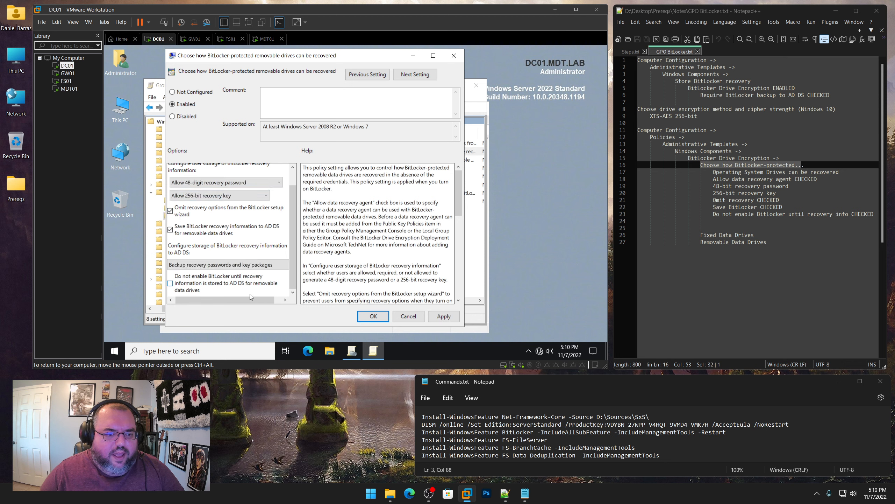
click(444, 316)
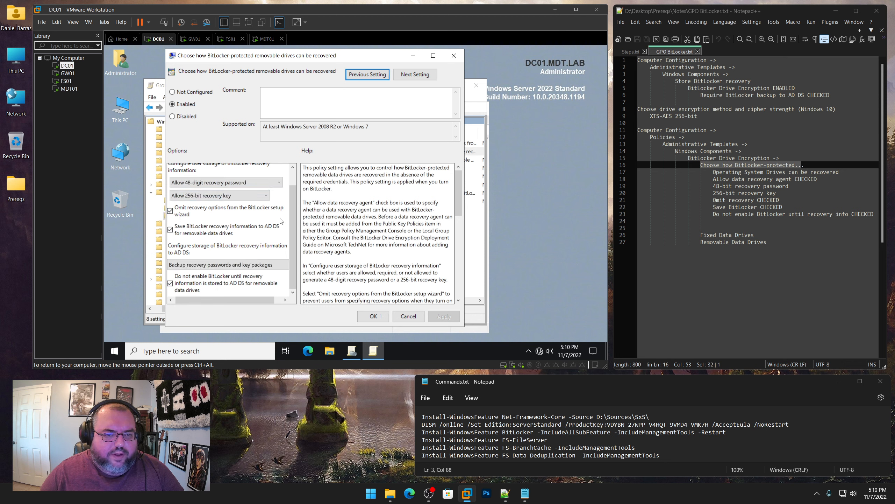
scroll(294, 182, up, 1)
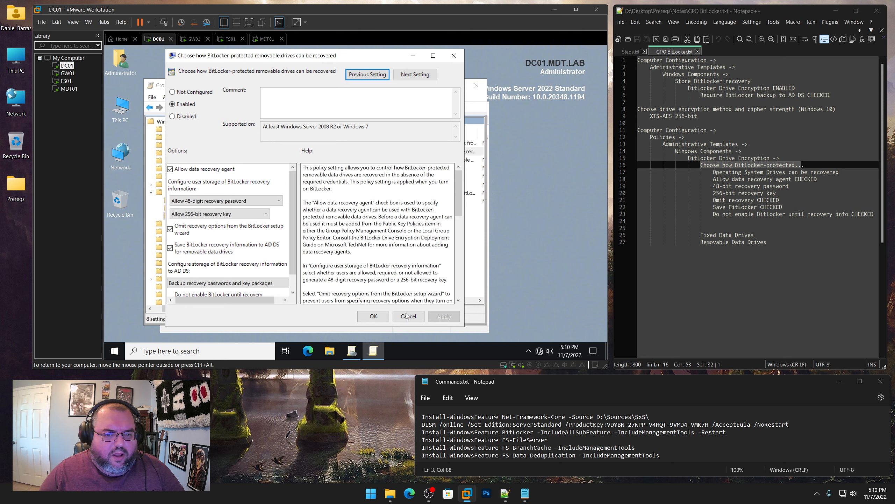
click(377, 319)
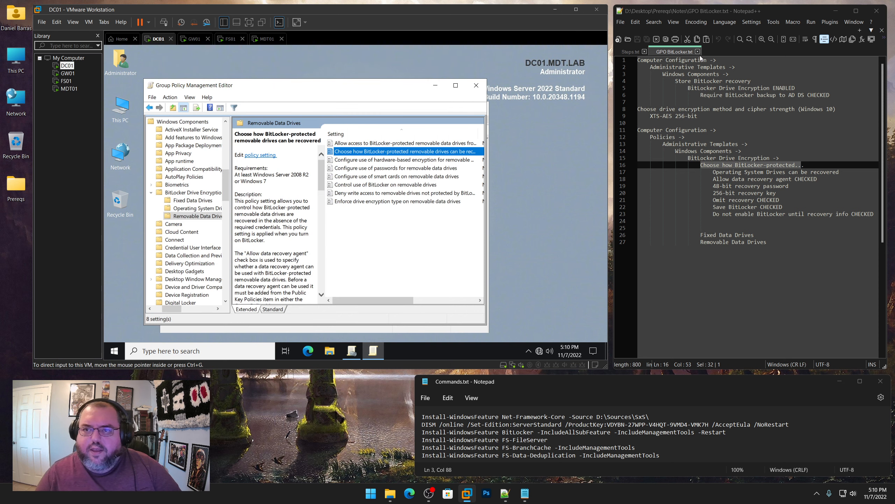
Close the GPO BitLocker notes, highlight the gpupdate step, and close the Group Policy editor
click(698, 52)
scroll(694, 224, down, 2)
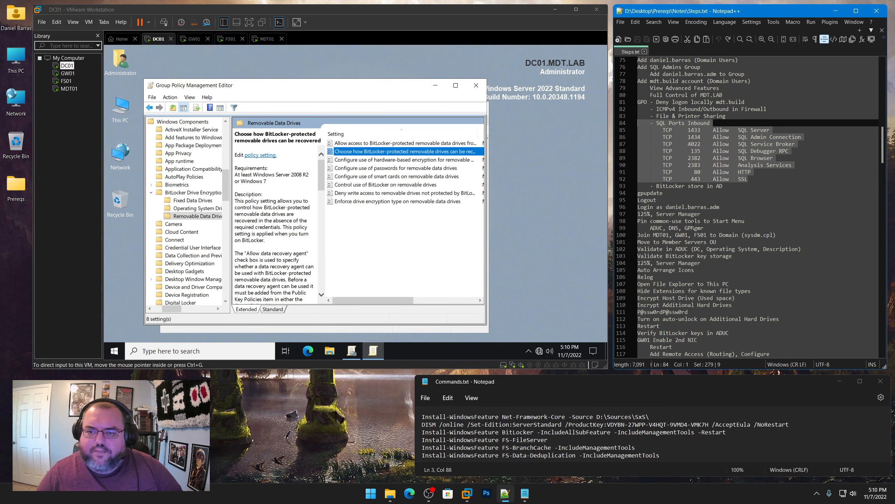
click(729, 185)
drag(670, 194, 634, 194)
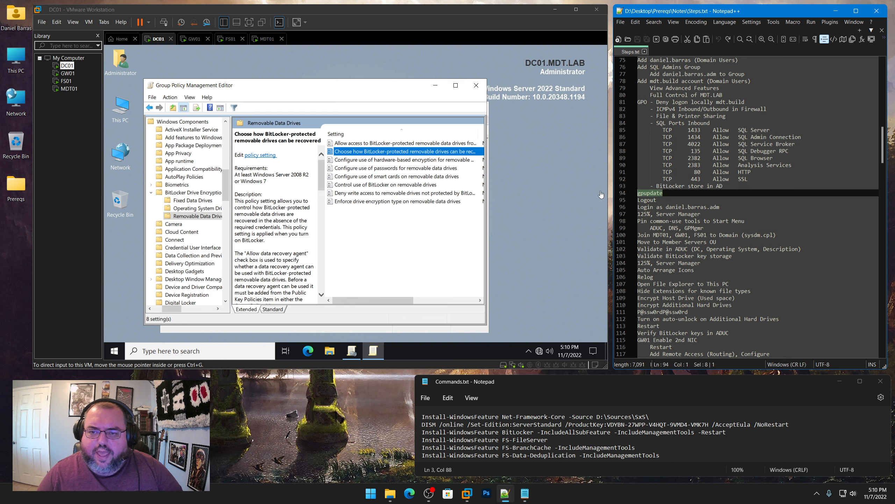
click(476, 86)
Close Group Policy Management and run gpupdate /force from an admin command prompt
click(479, 107)
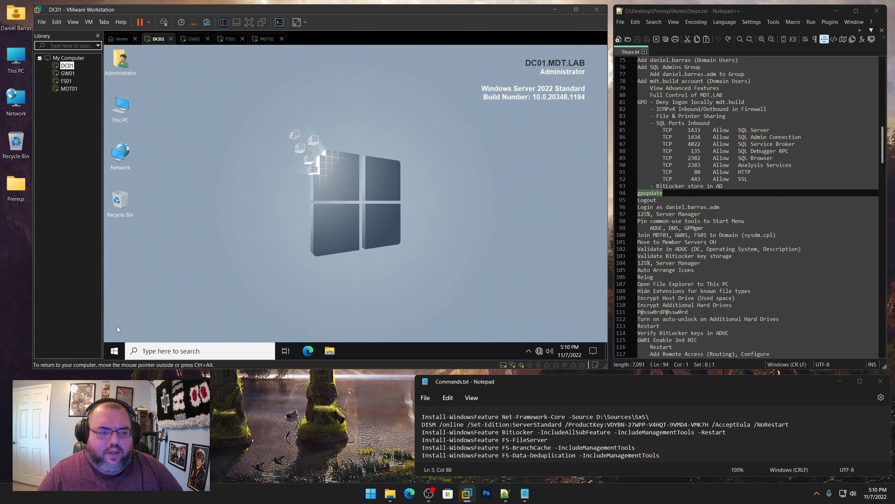
right_click(113, 356)
click(143, 315)
text(cmd)
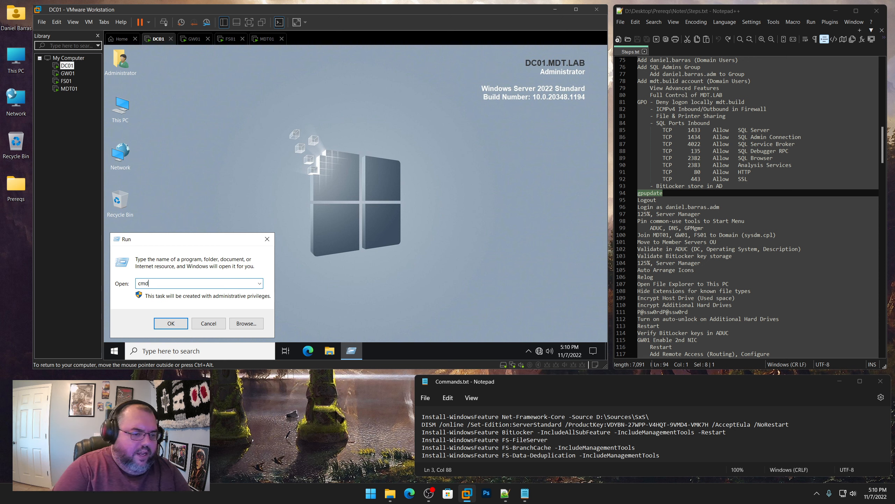
key(Return)
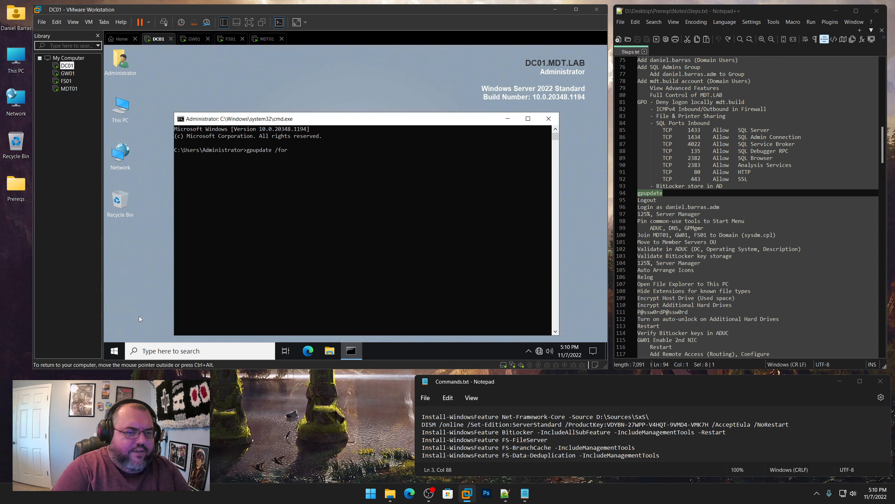
key(Return)
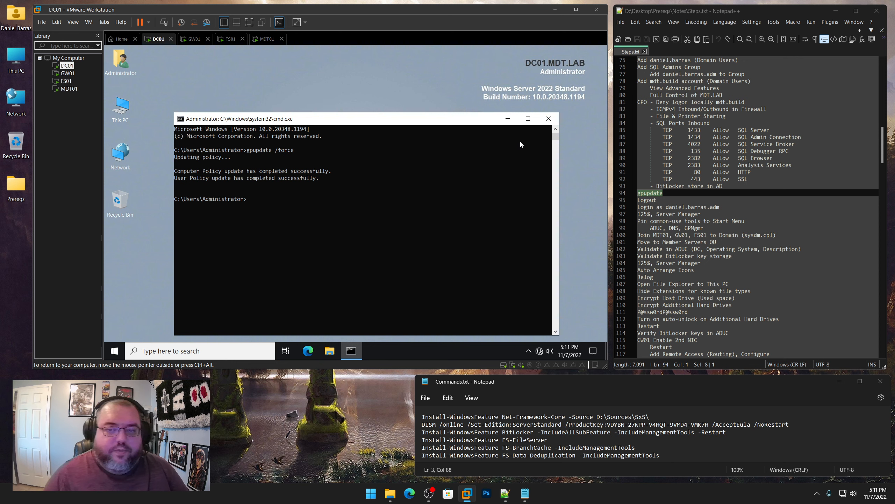
click(548, 119)
right_click(114, 351)
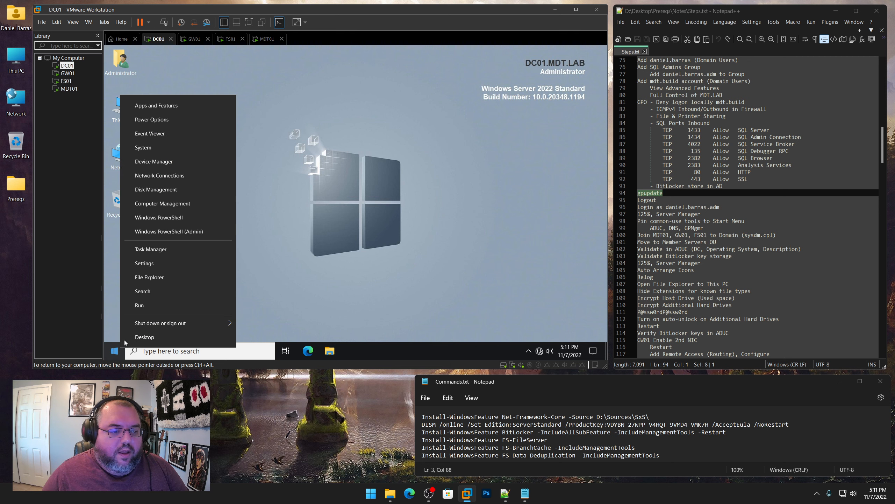
Sign out of DC01's Administrator session
mouse_move(142, 323)
click(259, 294)
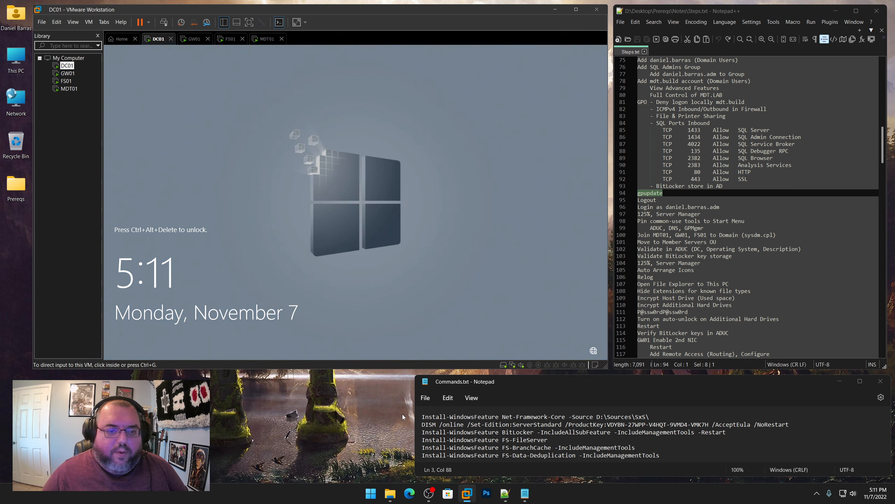
click(403, 416)
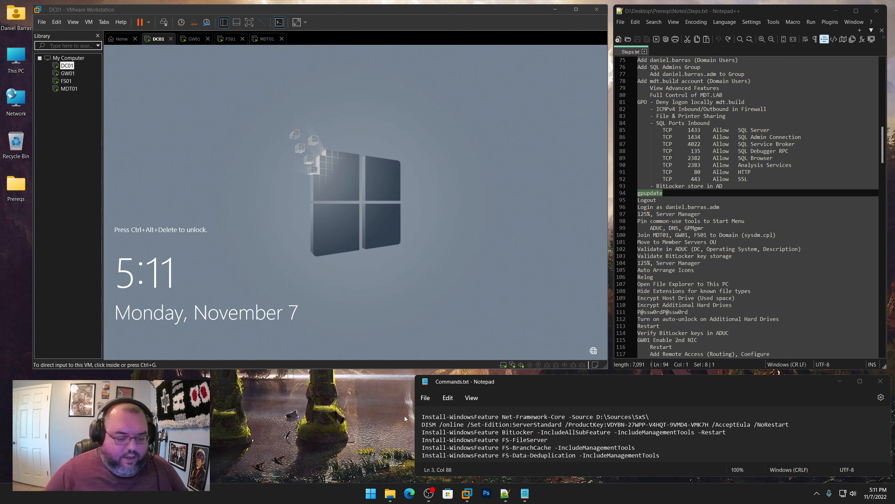
key(ctrl)
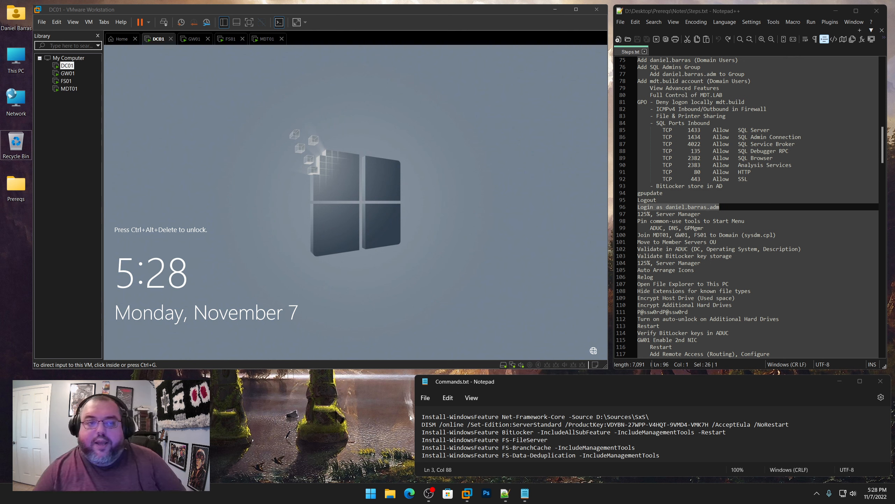
drag(883, 154, 887, 172)
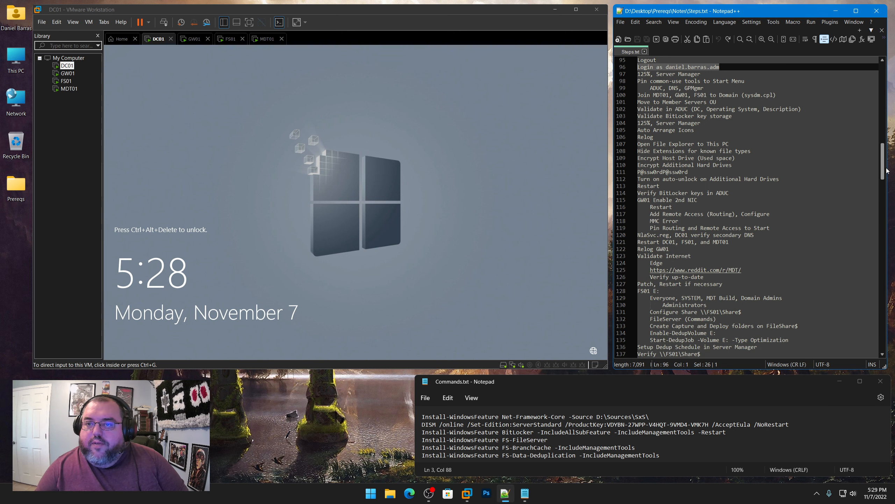
click(286, 205)
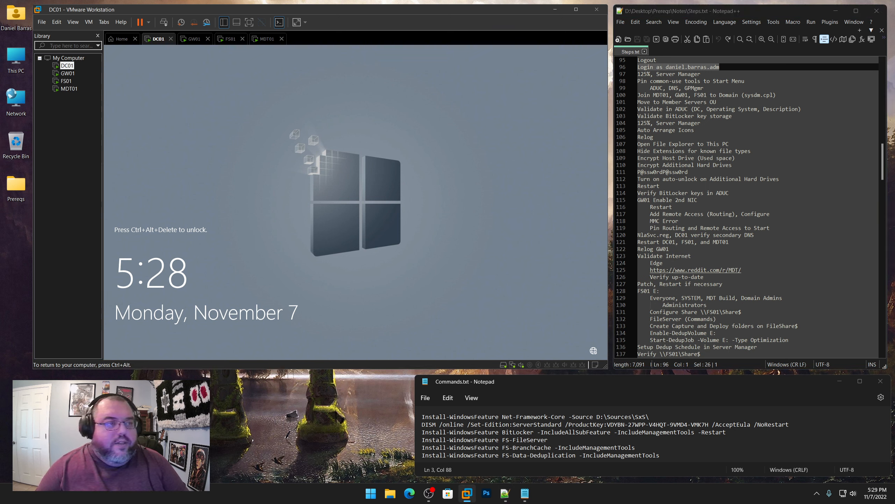
Sign in to DC01 through Other user with the domain admin account name and password
key(ctrl+alt+Insert)
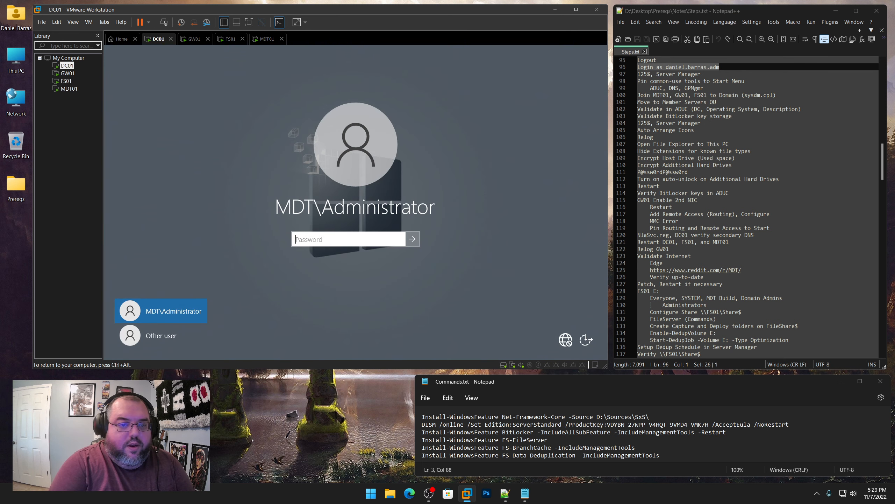
click(161, 336)
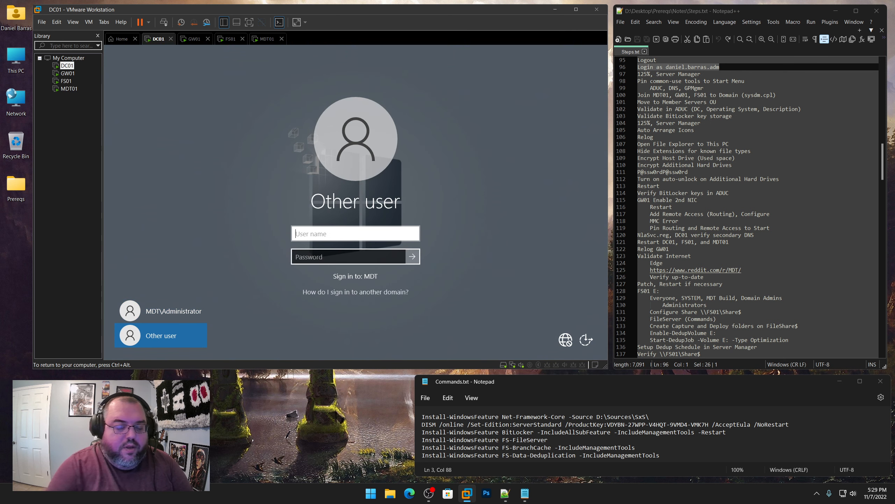
text(daniel.barras)
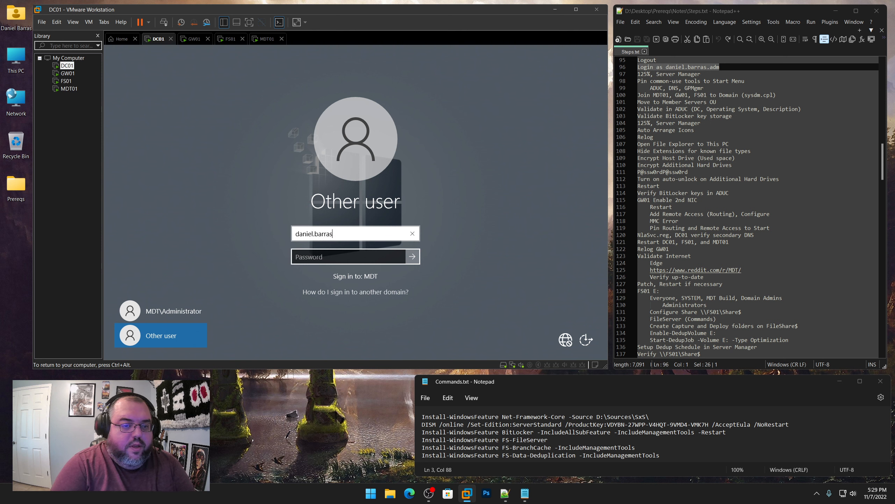
text(.adm)
key(Tab)
text(P@)
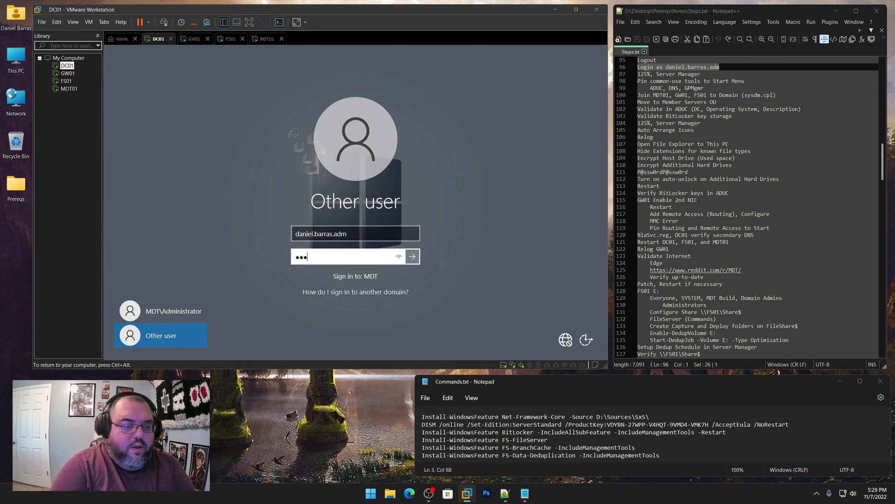
key(Return)
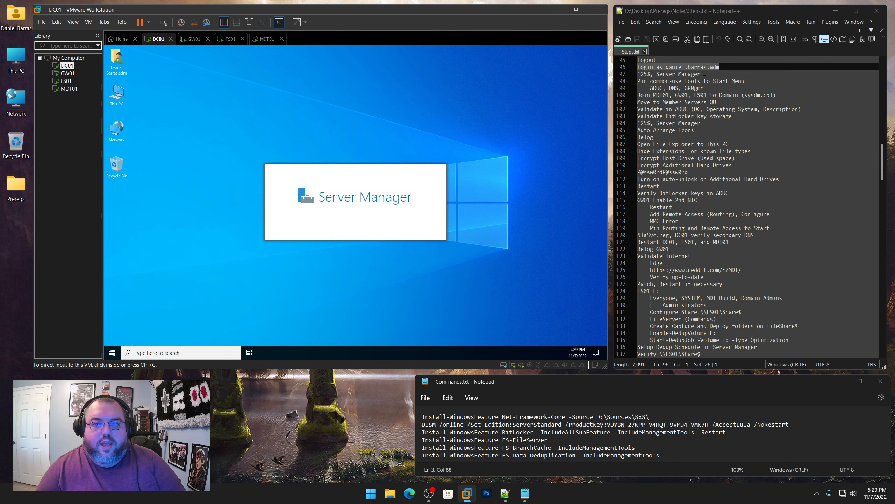
drag(701, 74, 638, 74)
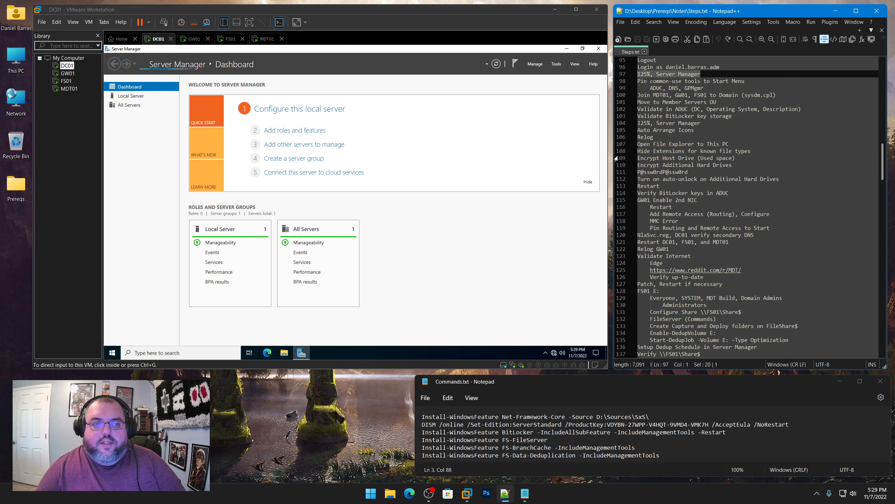
Exclude Clipboard User Service from the local server's service alerts
click(460, 84)
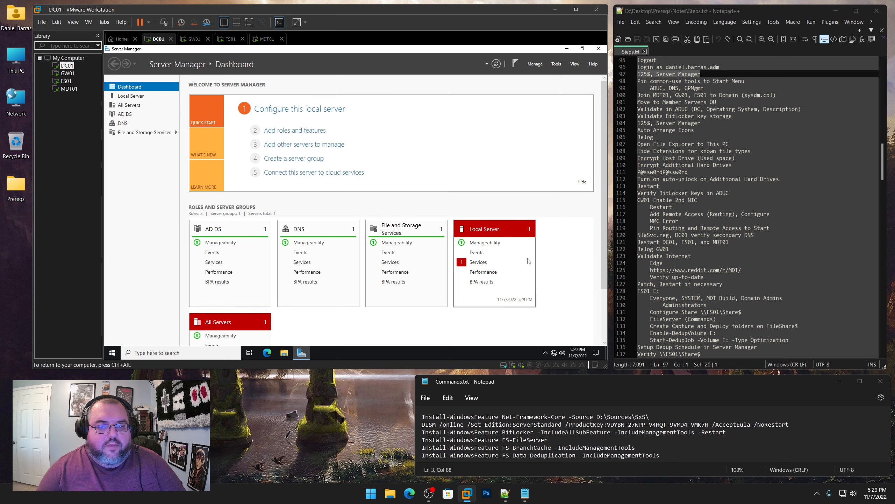
click(482, 263)
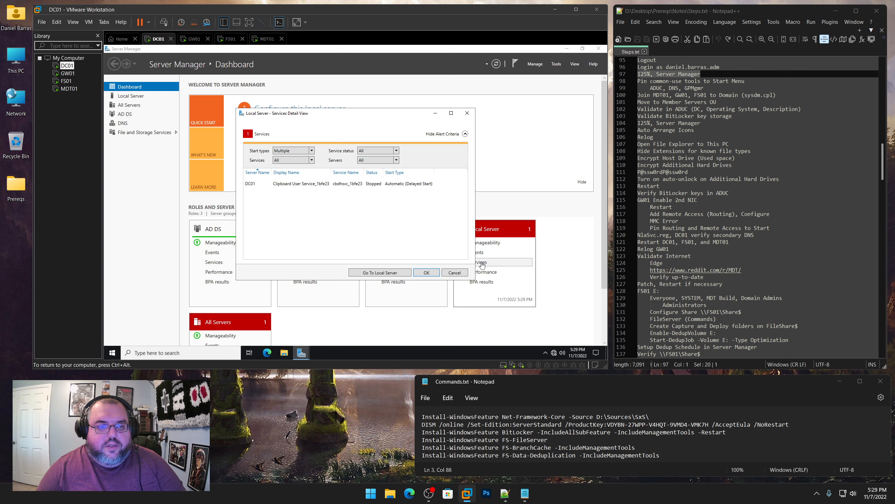
click(312, 160)
scroll(302, 217, down, 1)
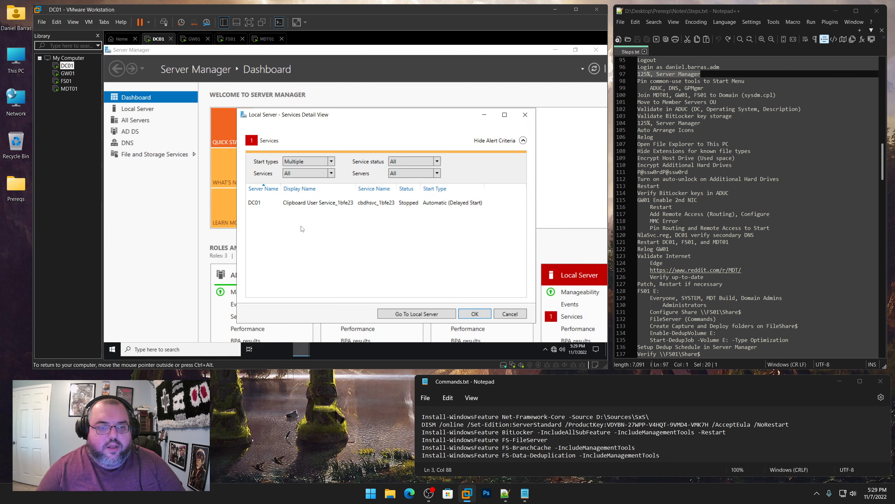
click(331, 173)
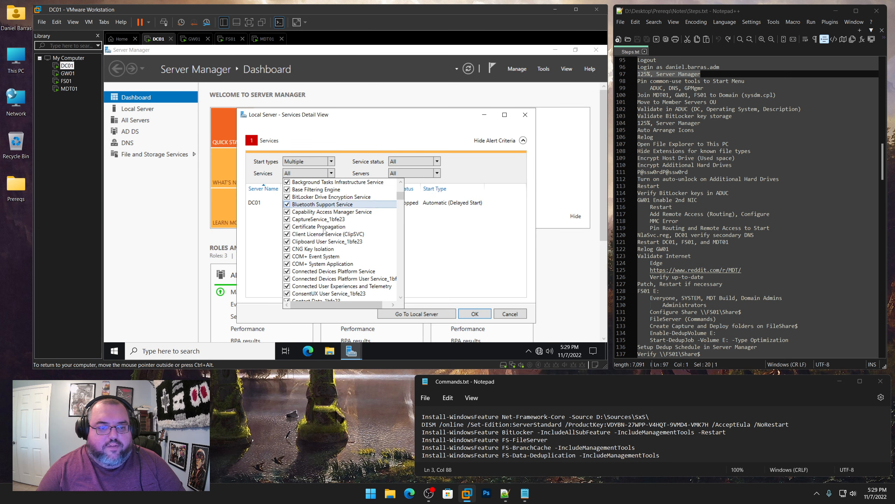
scroll(321, 244, down, 2)
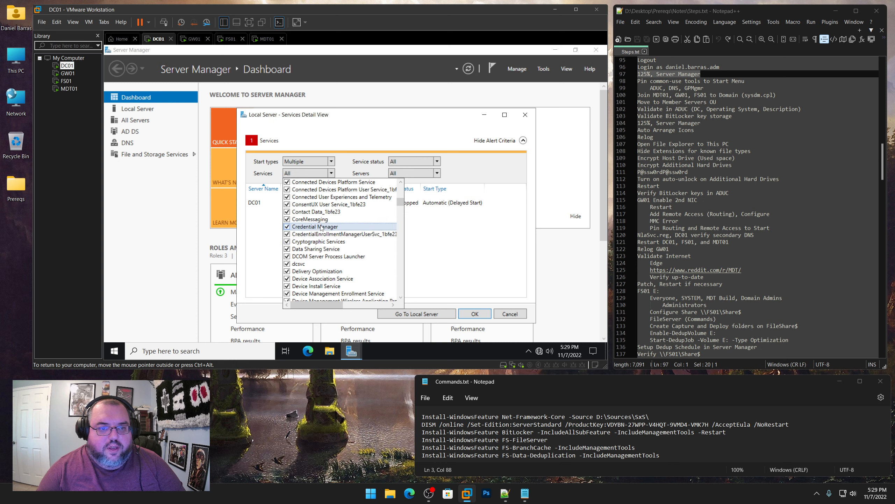
scroll(318, 222, up, 2)
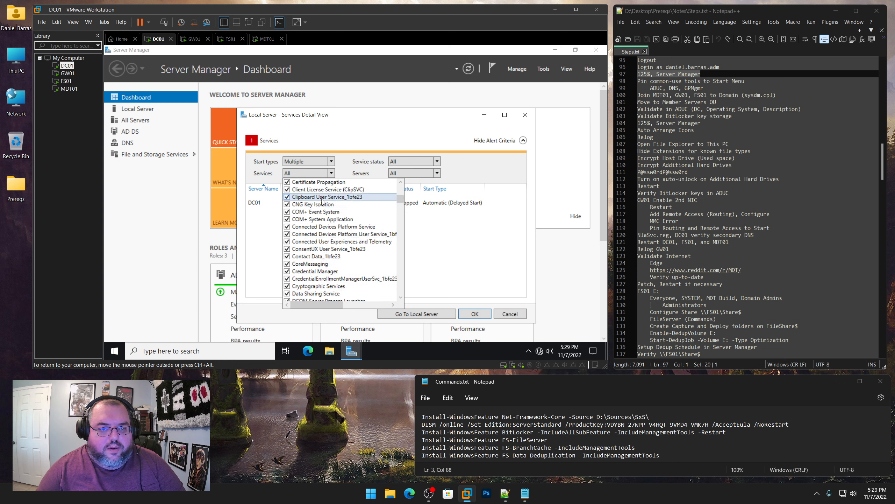
click(287, 197)
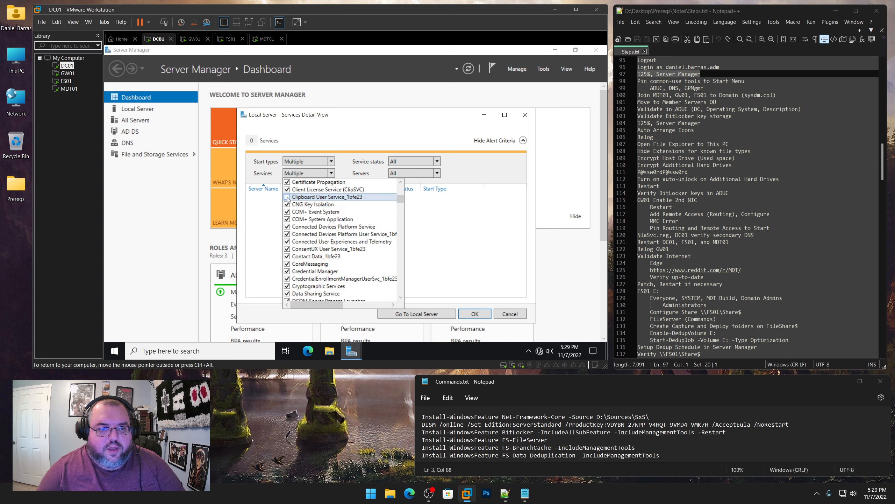
click(468, 317)
click(475, 313)
Exclude Clipboard User Service from the All Servers service alerts and clear the alert
scroll(408, 275, down, 4)
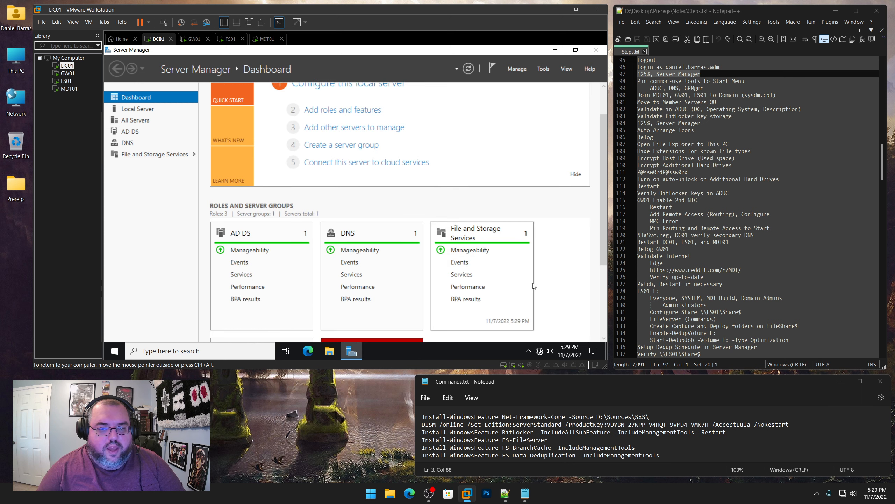
click(408, 274)
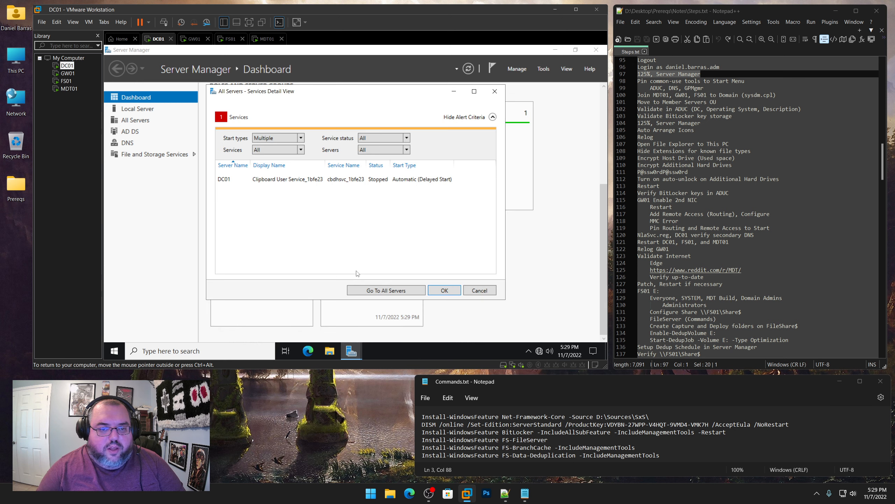
click(301, 150)
scroll(282, 219, down, 4)
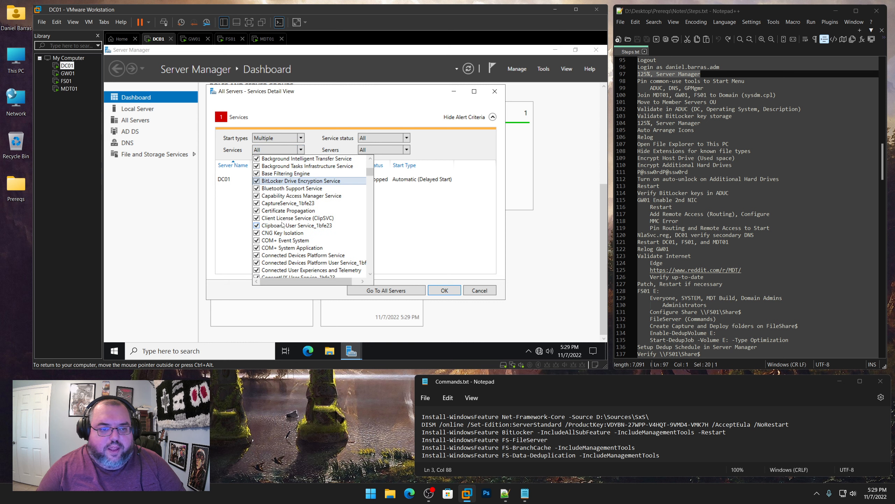
click(256, 225)
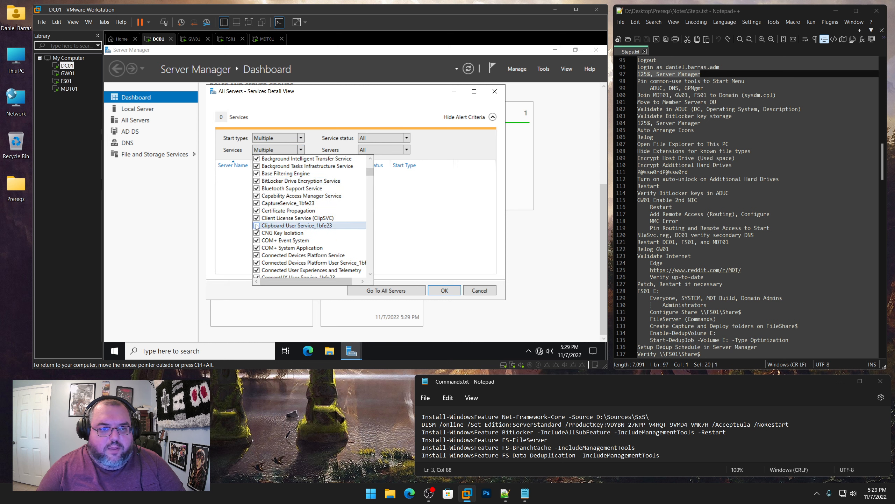
click(440, 293)
click(440, 293)
scroll(522, 305, up, 4)
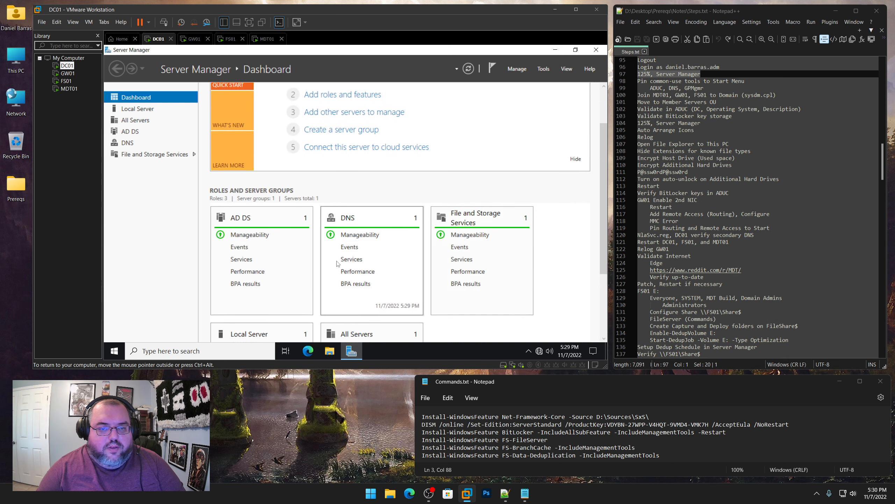
scroll(542, 281, up, 1)
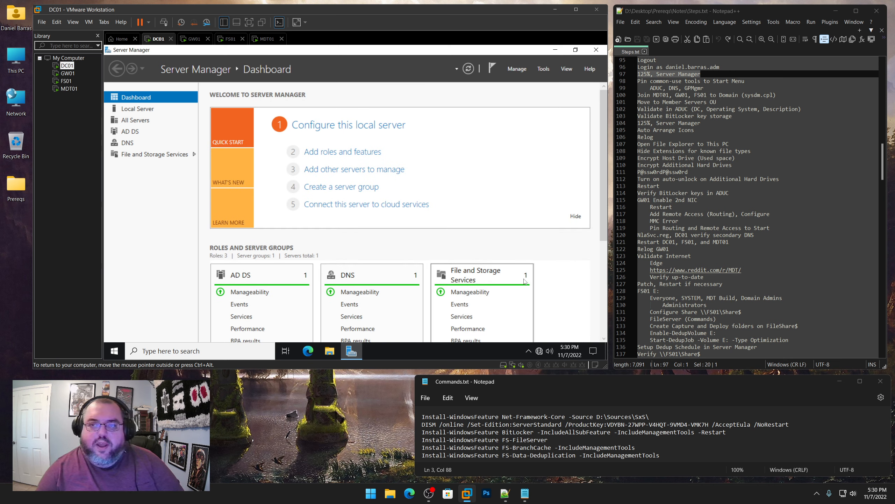
Set Server Manager not to start automatically at logon, then close it
click(517, 68)
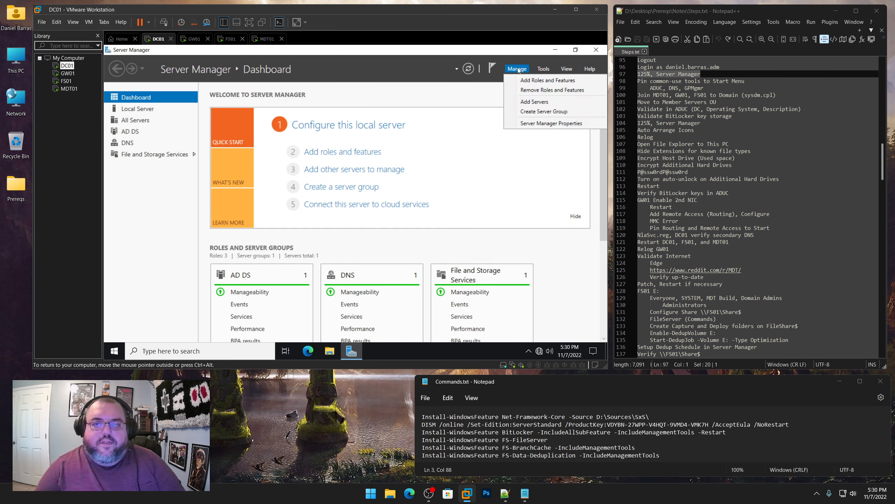
click(535, 124)
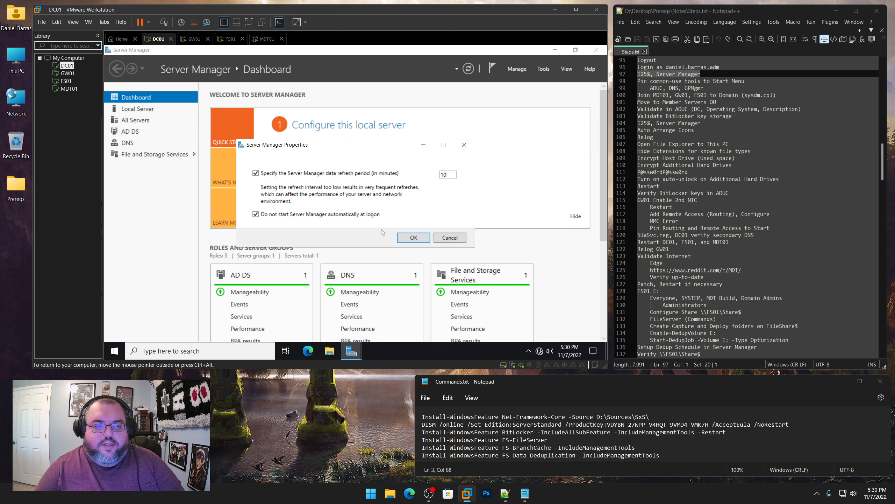
click(409, 241)
click(596, 53)
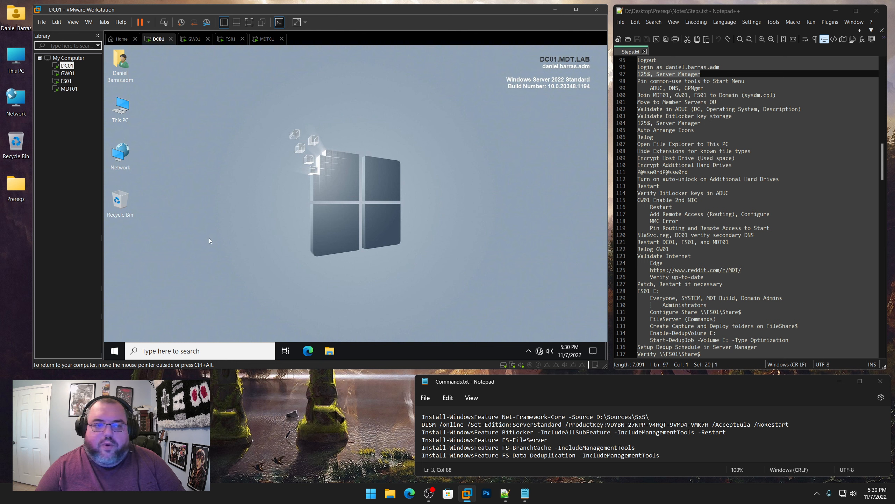
drag(709, 89, 637, 81)
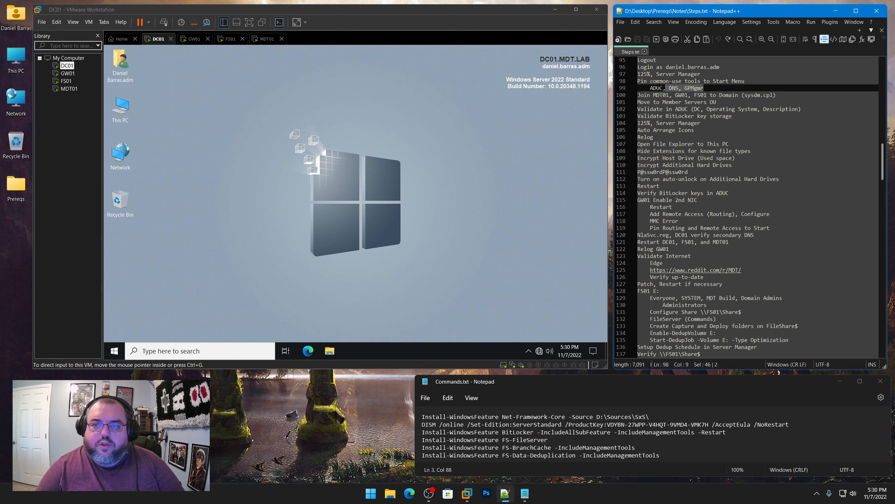
Pin Active Directory Users and Computers, DNS and Group Policy Management to Start, then launch ADUC
click(116, 351)
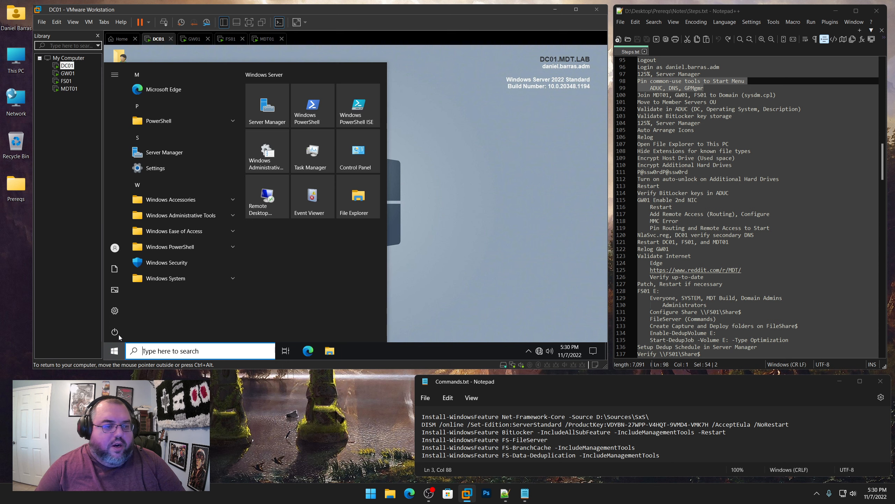
click(180, 215)
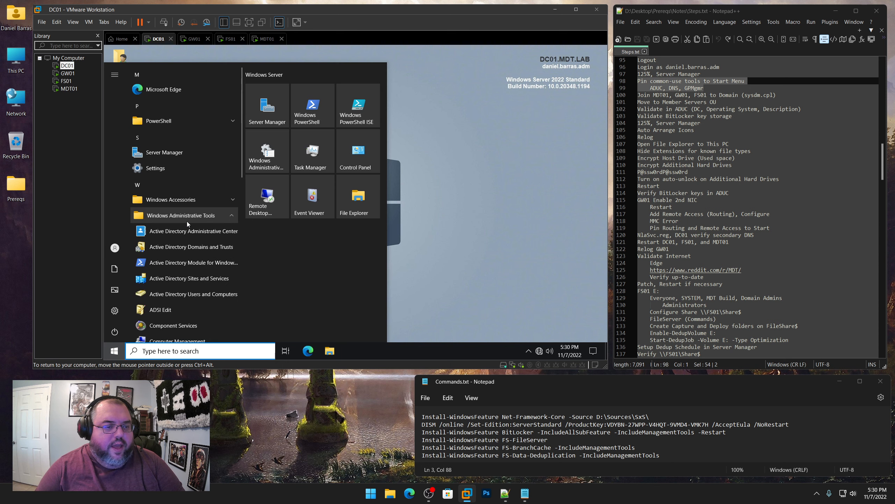
right_click(181, 295)
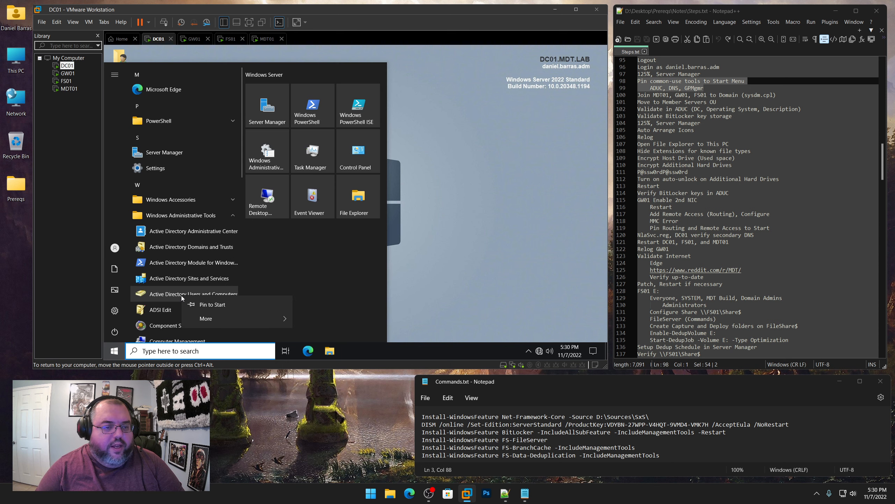
click(207, 303)
scroll(205, 300, down, 5)
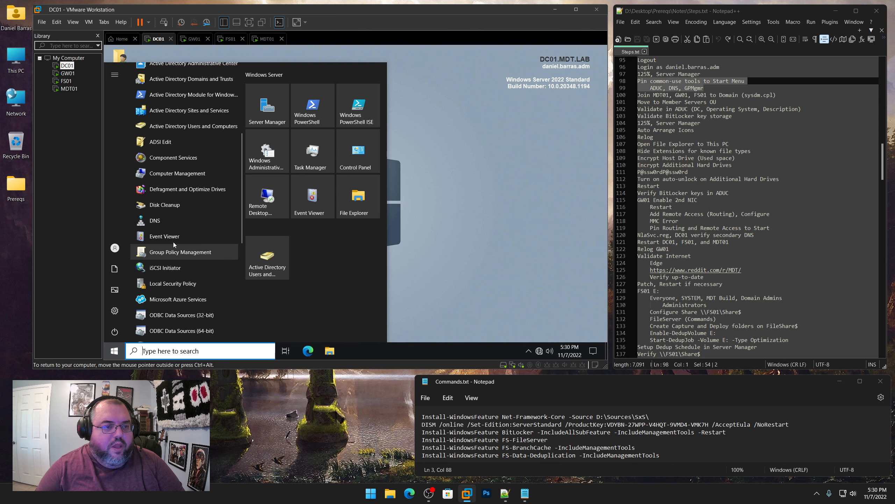
right_click(155, 221)
click(177, 231)
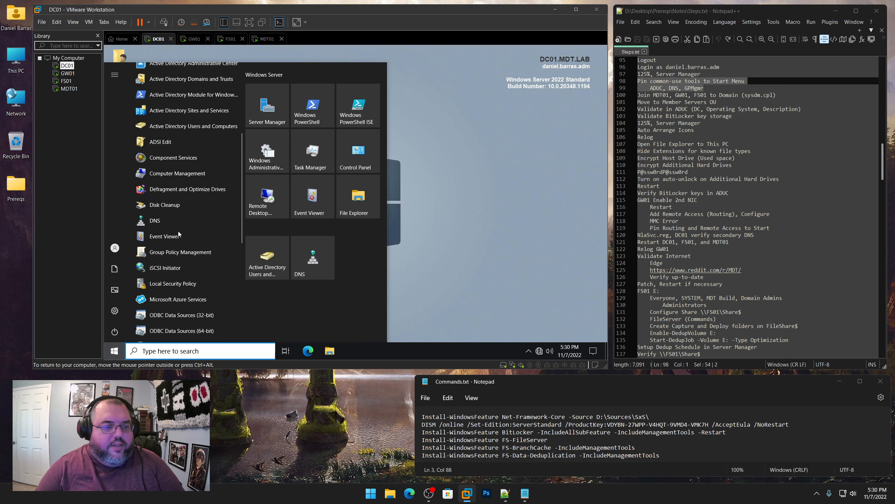
right_click(186, 252)
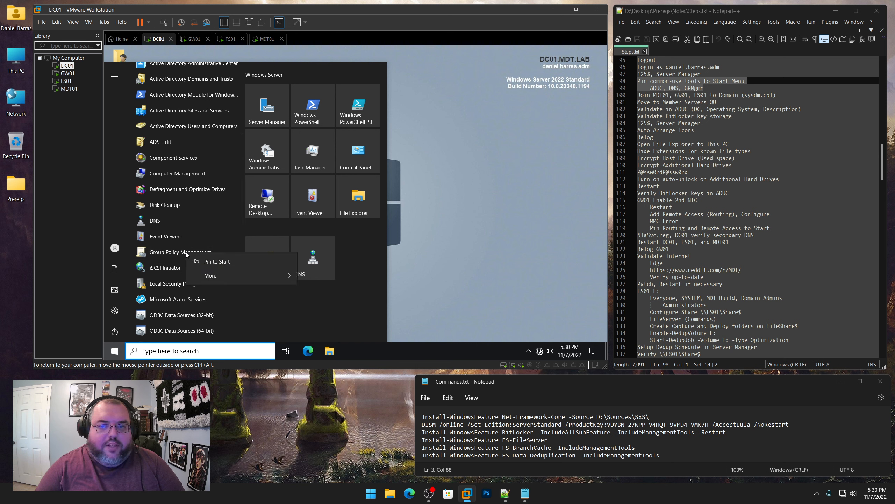
click(206, 260)
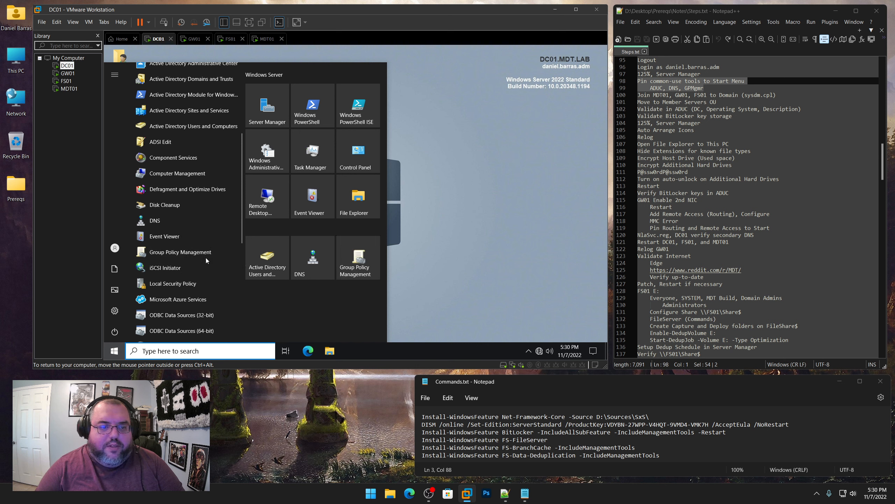
click(260, 266)
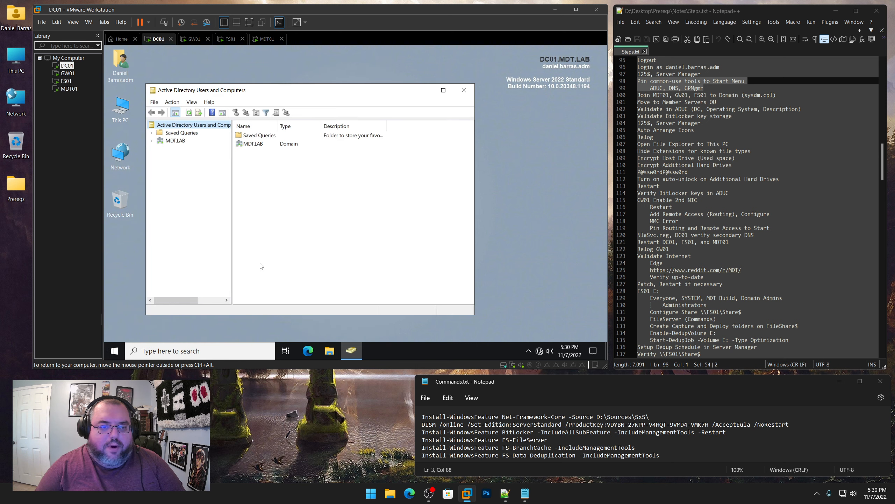
Add an Operating System column to the MDT.LAB Domain Controllers list and fit it to its text
click(153, 142)
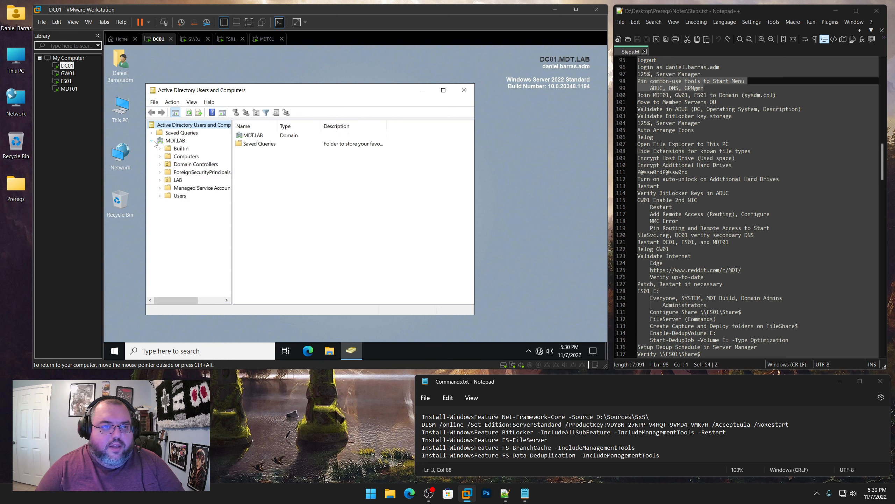
click(180, 164)
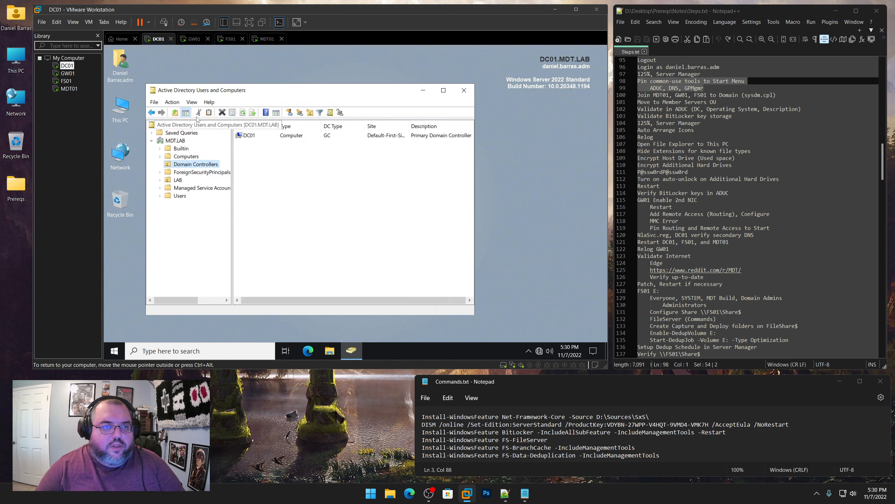
click(192, 101)
click(198, 113)
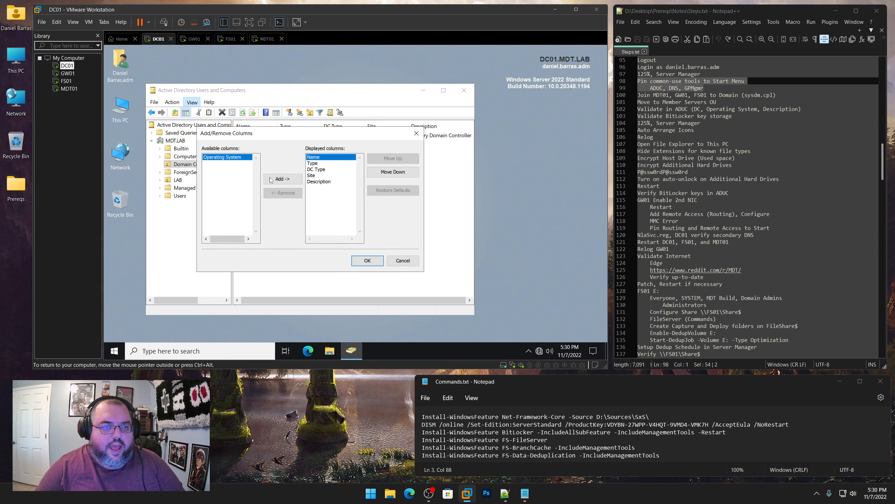
click(281, 179)
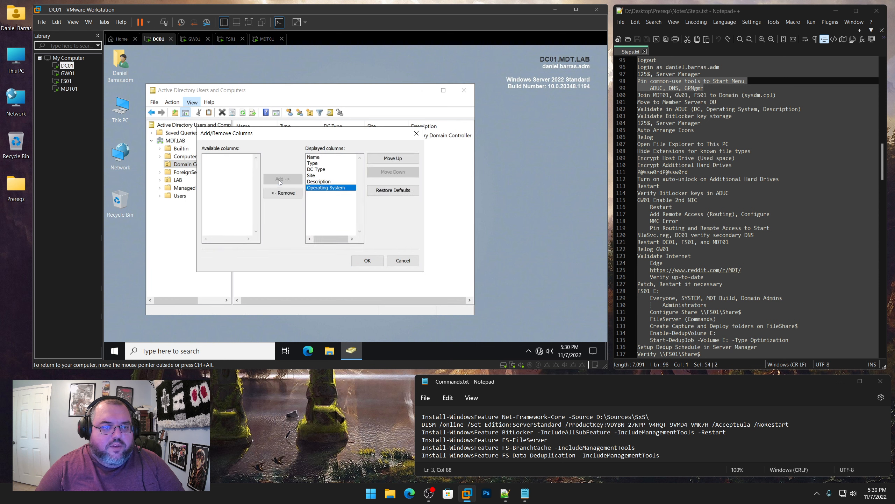
click(374, 263)
drag(475, 242, 576, 242)
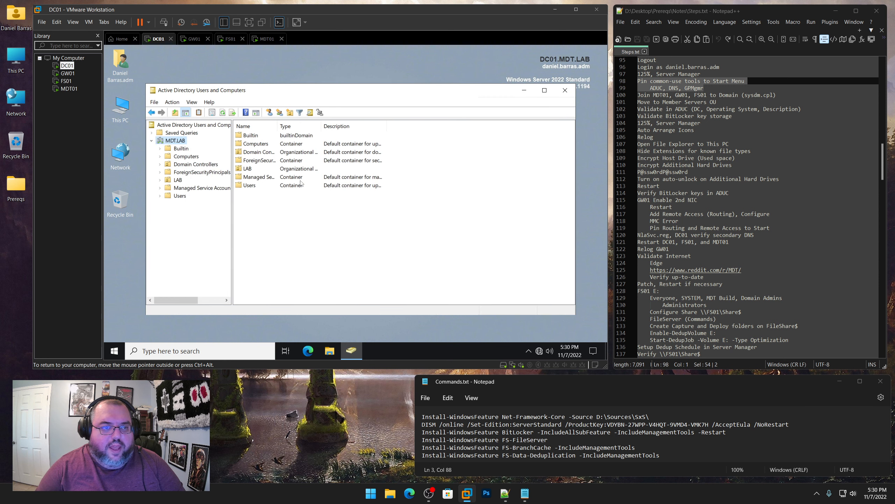
click(184, 157)
click(181, 165)
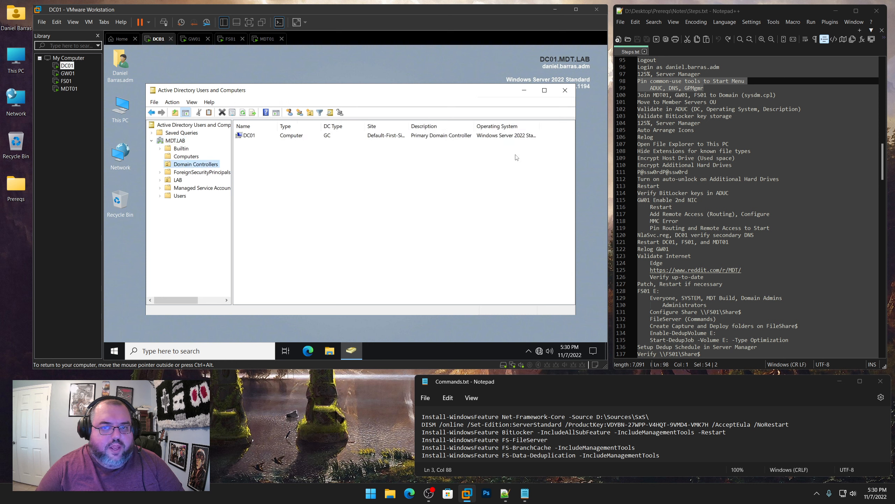
double_click(539, 126)
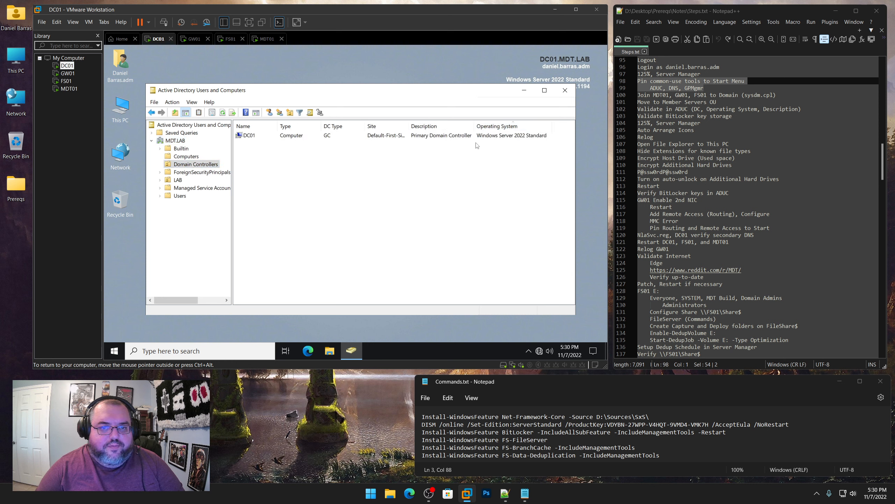
Add the Operating System column to the empty LAB > Member Servers OU, then bring up GW01
click(161, 181)
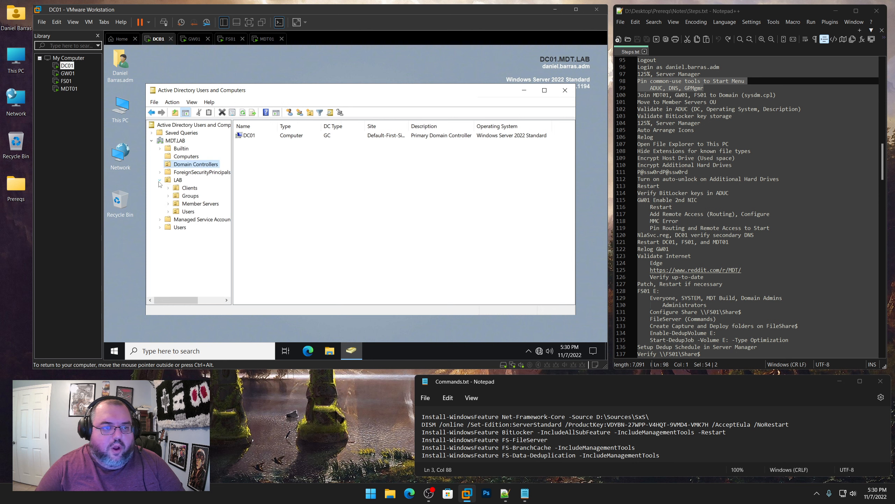
click(197, 204)
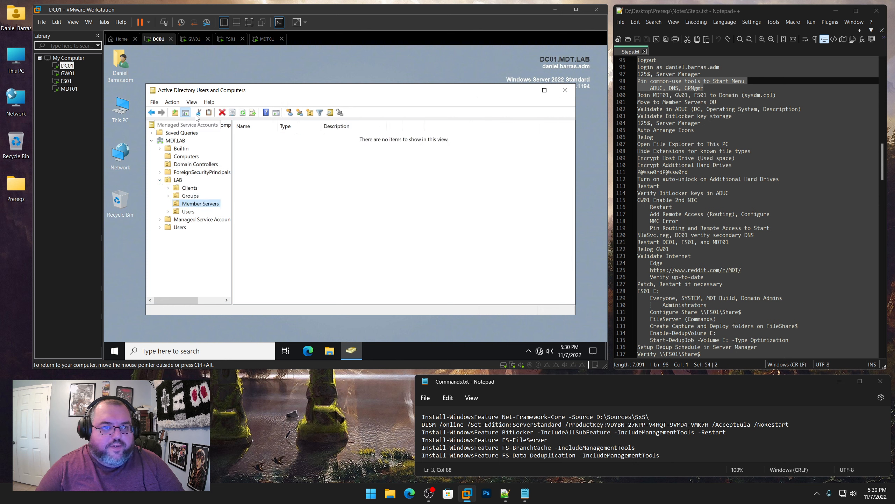
click(192, 102)
click(202, 114)
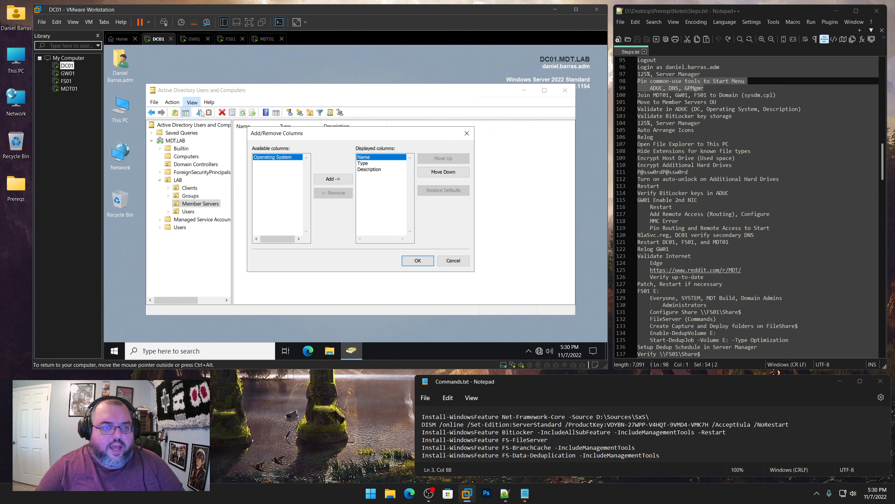
click(333, 179)
click(418, 260)
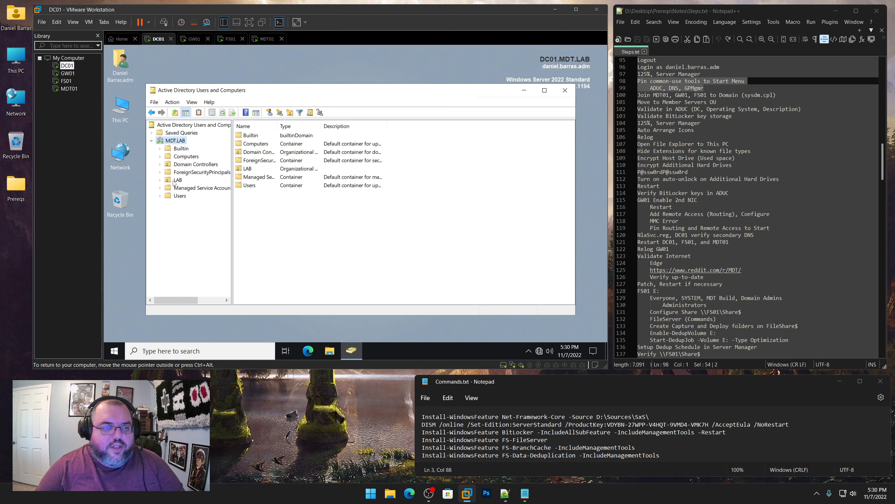
click(161, 180)
click(197, 204)
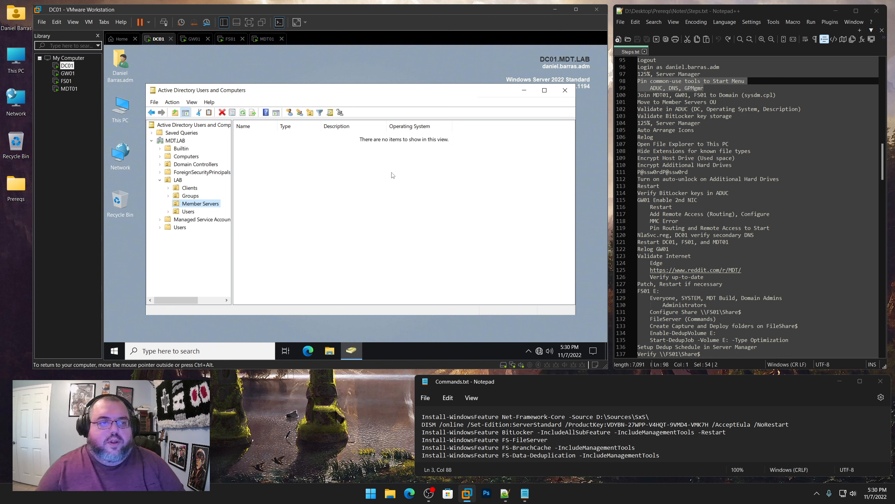
click(195, 165)
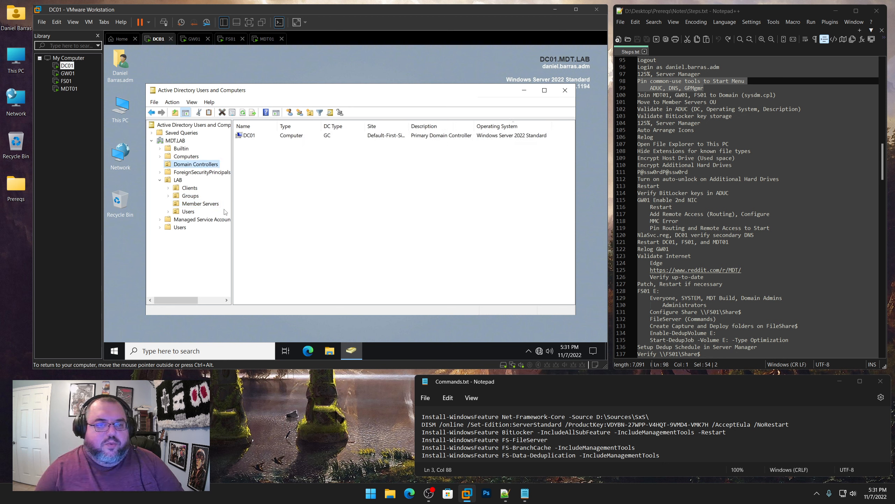
click(196, 204)
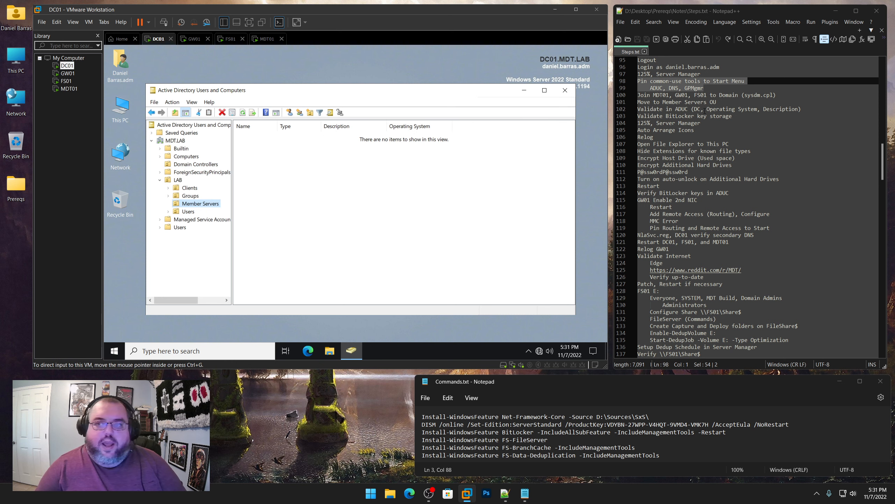
click(67, 73)
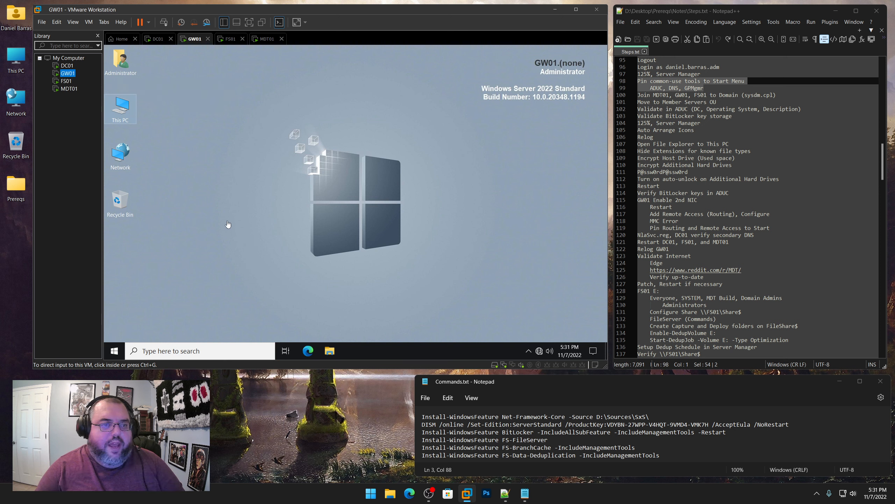
Copy sysdm.cpl from the notes and run it on GW01 to open System Properties
click(748, 95)
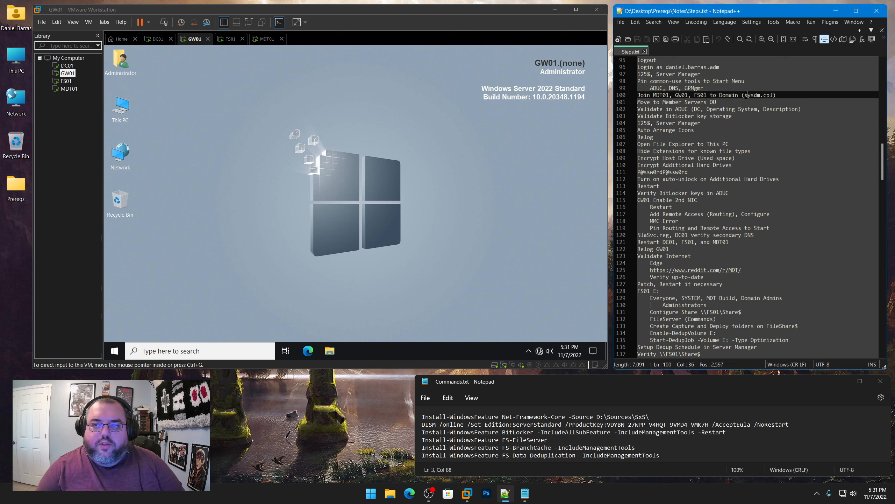
drag(746, 95, 768, 95)
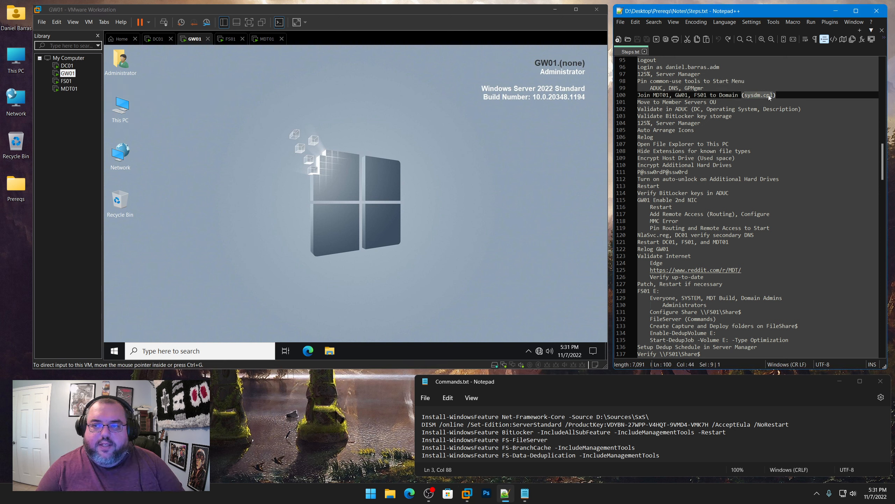
right_click(764, 97)
click(776, 110)
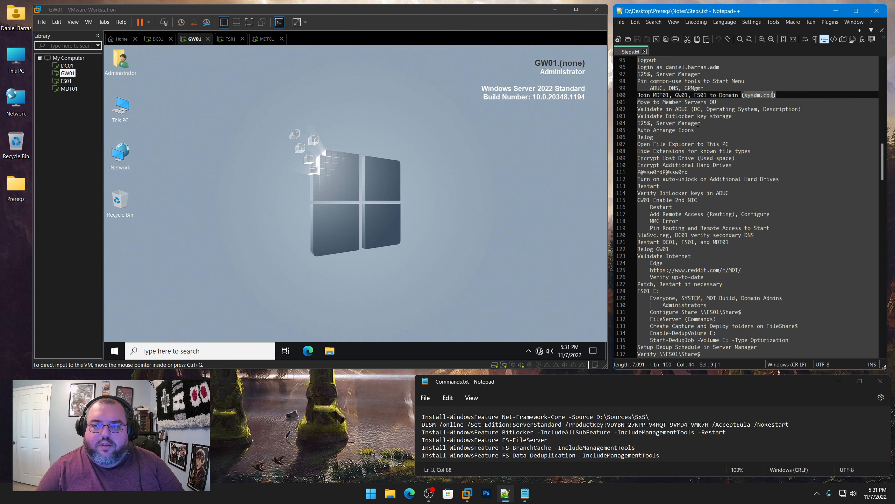
right_click(115, 350)
click(147, 307)
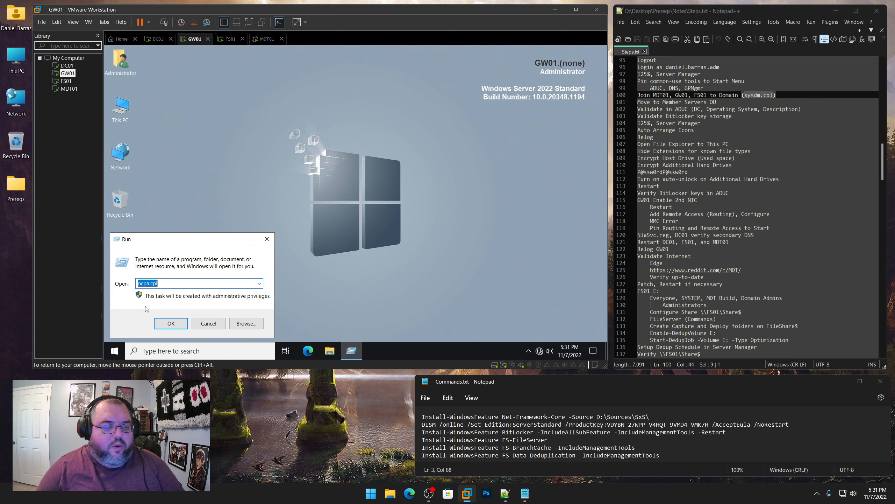
key(ctrl+v)
key(Return)
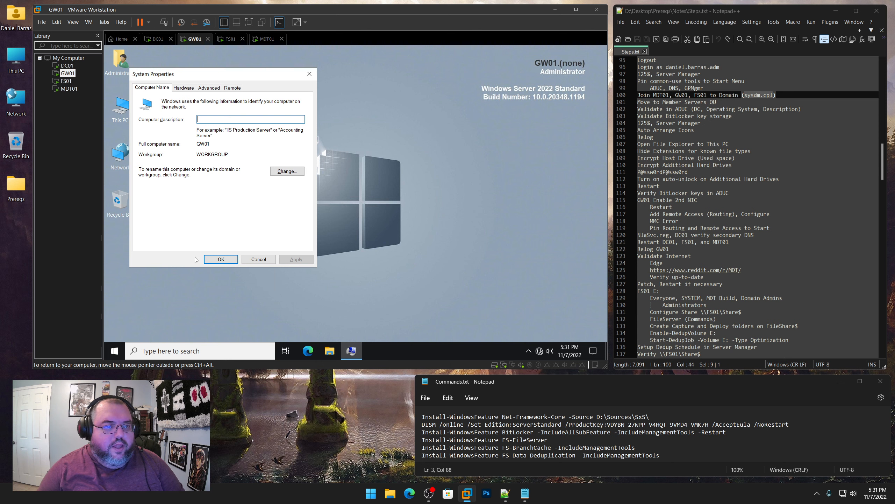
Run sysdm.cpl on FS01 and MDT01 to open their System Properties, then return to GW01
click(66, 80)
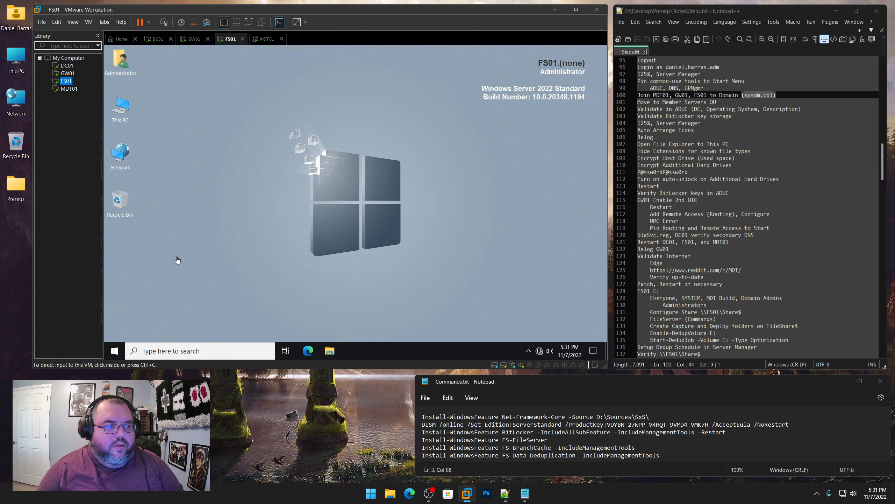
right_click(114, 350)
click(145, 304)
key(ctrl+v)
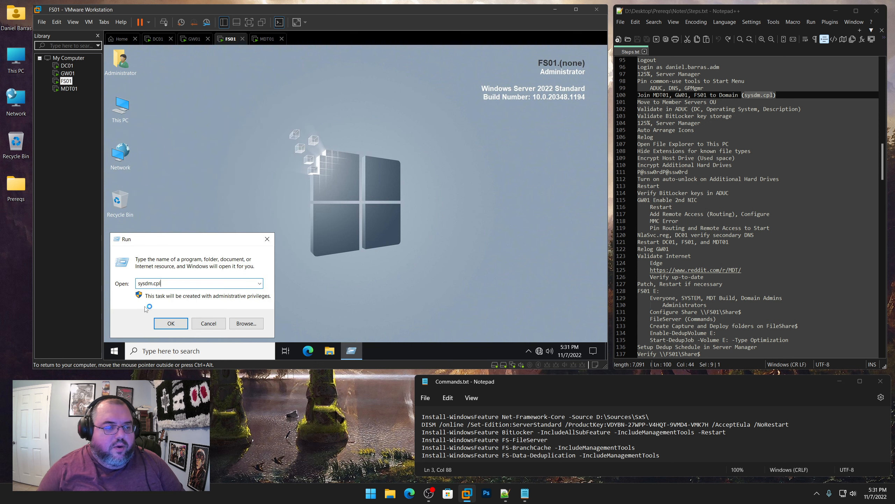
key(Return)
click(69, 88)
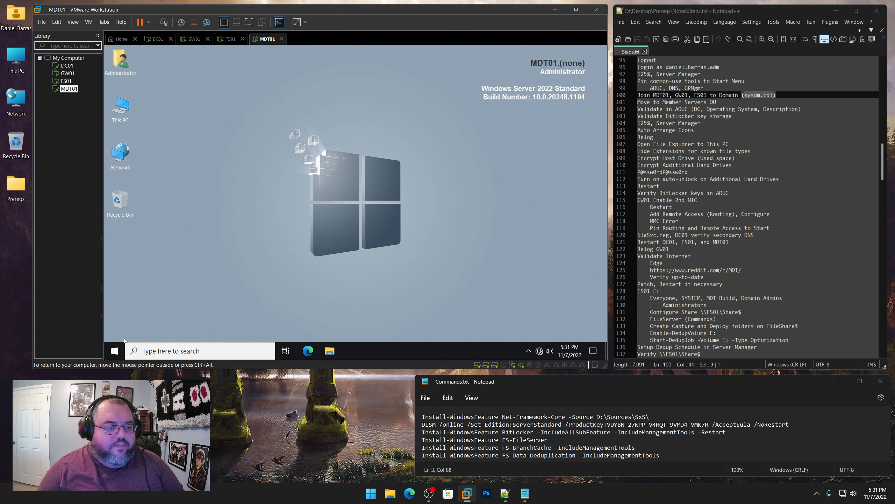
right_click(115, 350)
click(147, 308)
key(ctrl+v)
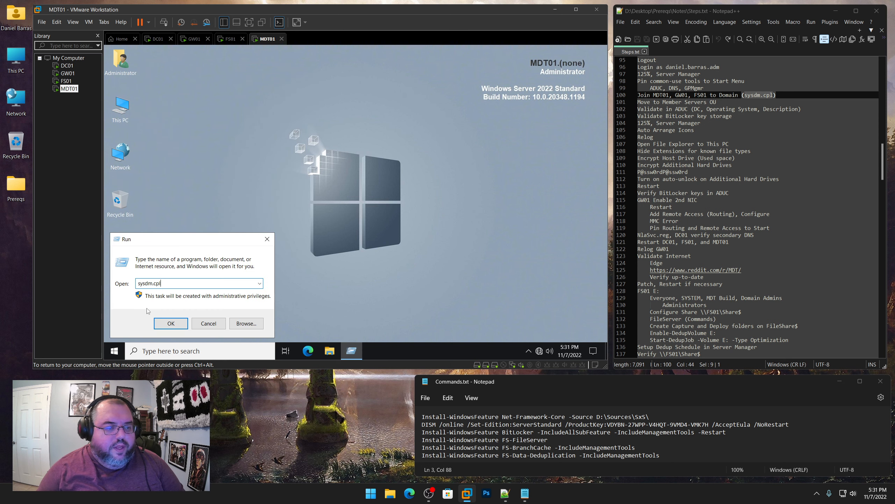
key(Return)
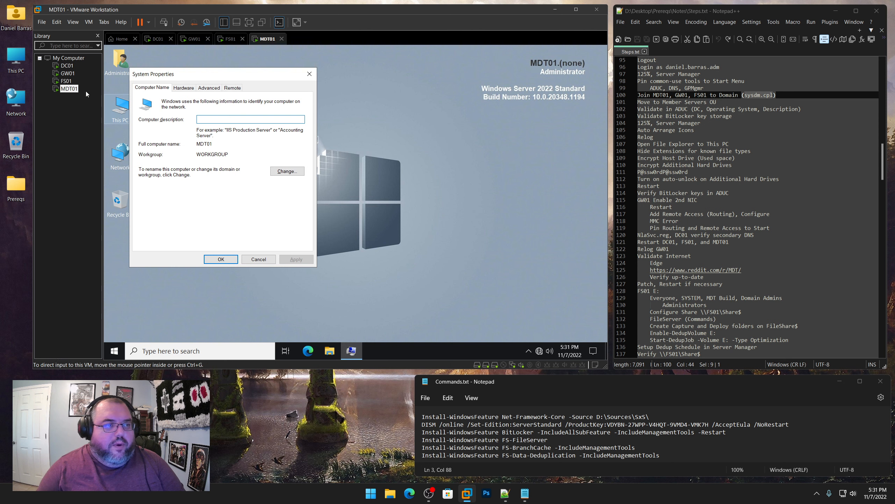
click(68, 73)
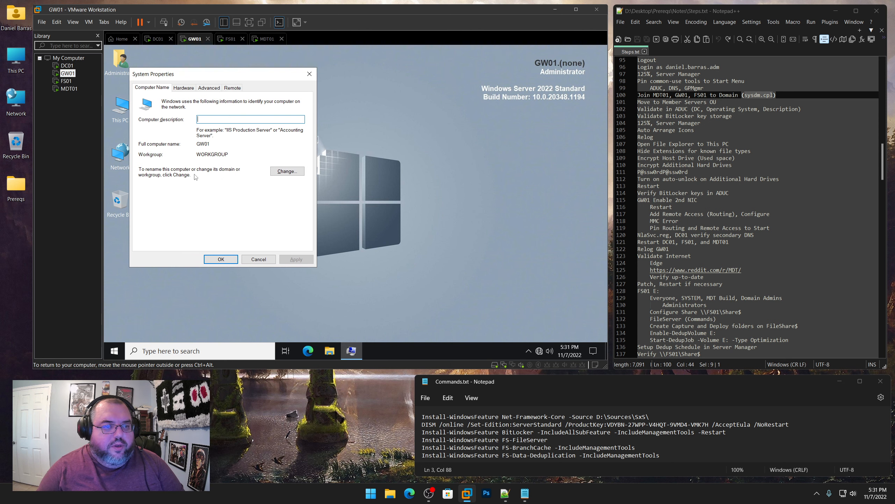
Join GW01 to the MDT.LAB domain using the domain admin account's credentials and restart it
click(292, 176)
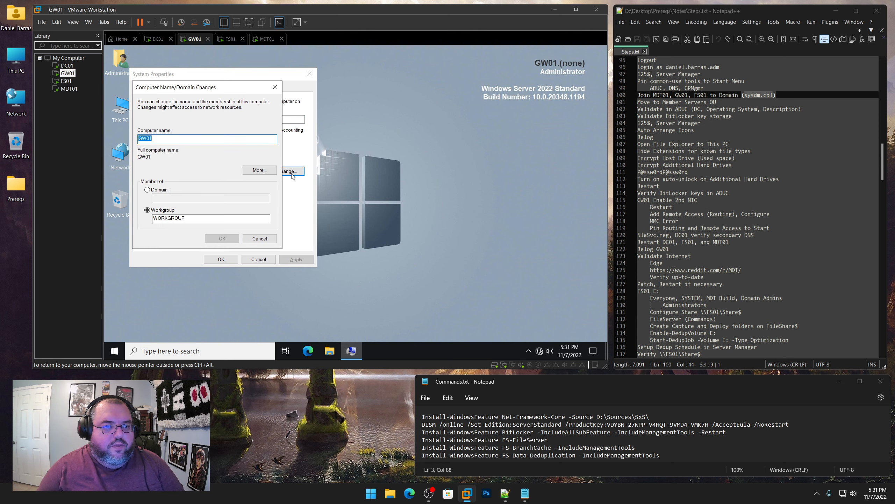
click(156, 190)
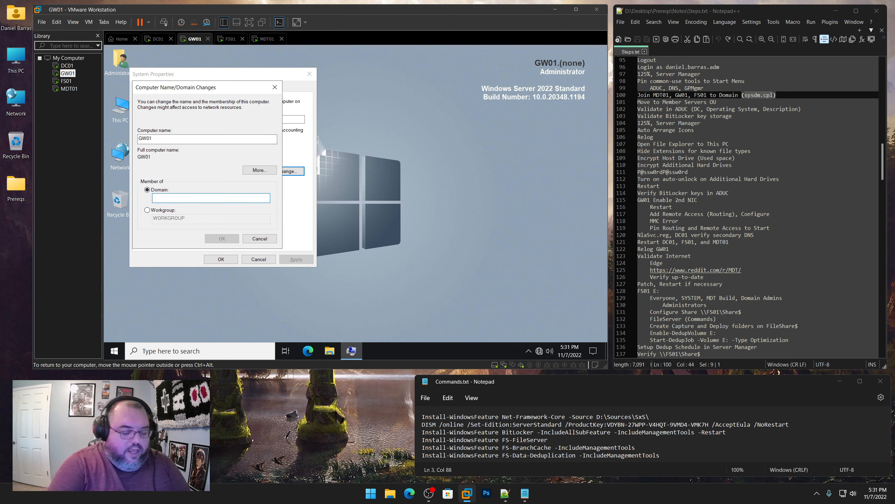
text(MDT.LAB)
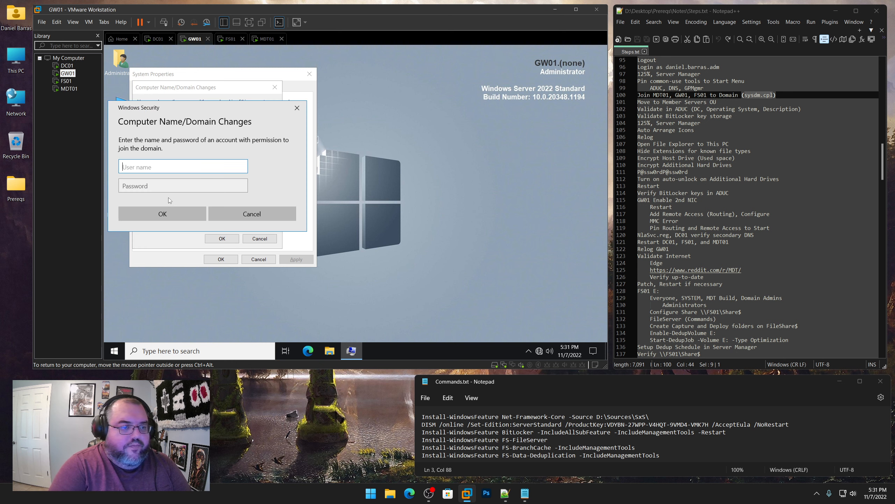
text(daniel.barras.adm)
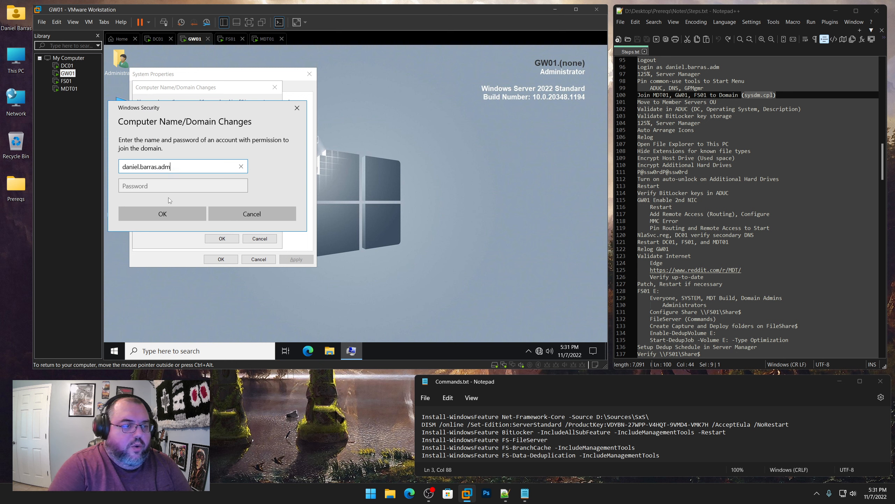
key(Tab)
text(P@ssw)
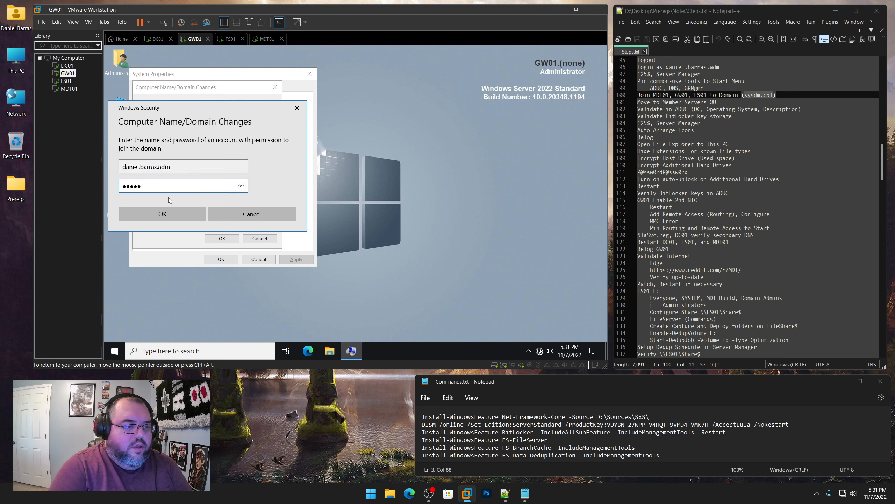
text(0rdP@ssw0rd)
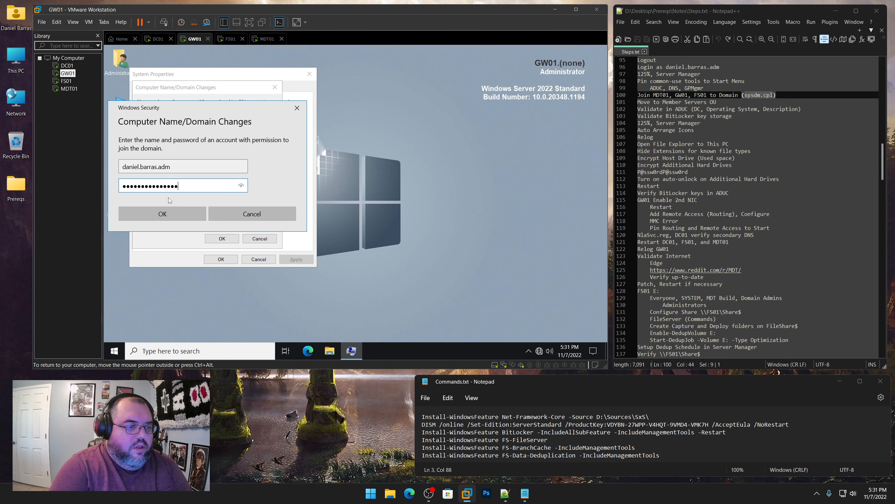
key(Return)
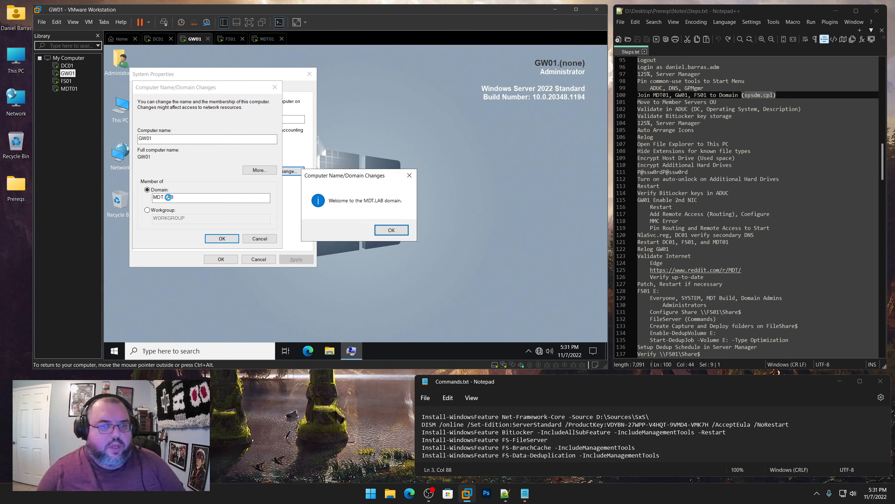
click(395, 232)
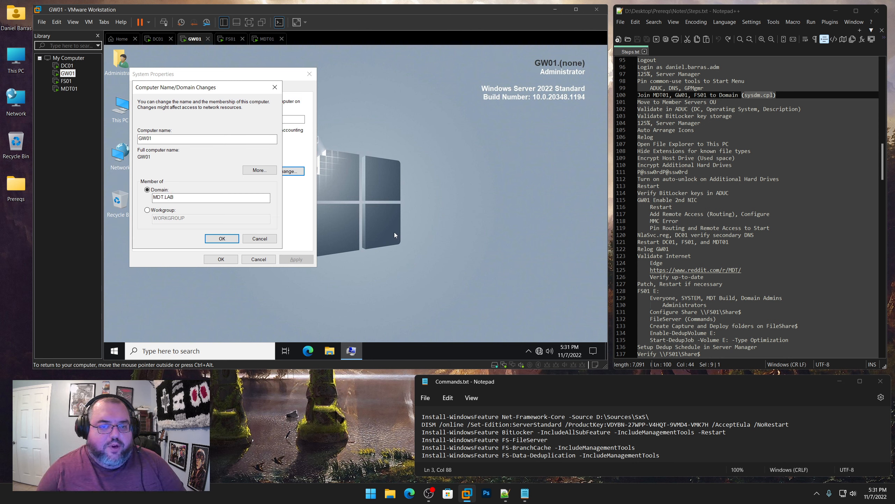
click(409, 211)
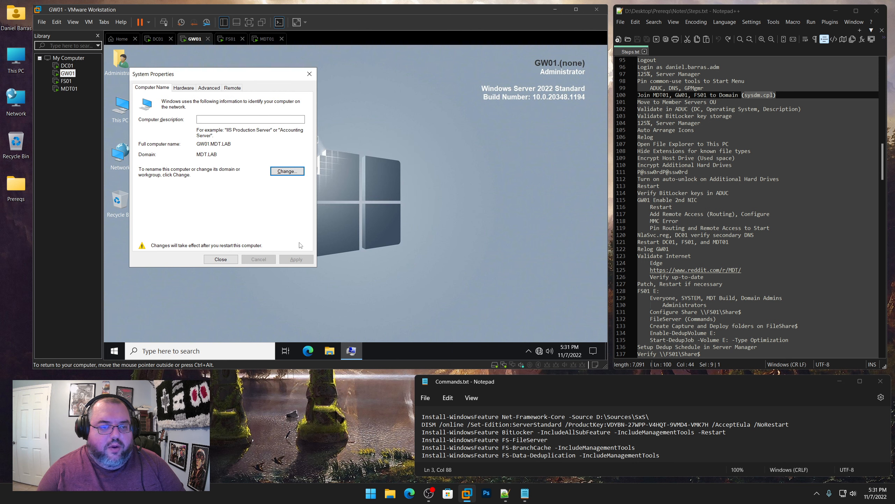
click(227, 262)
click(351, 206)
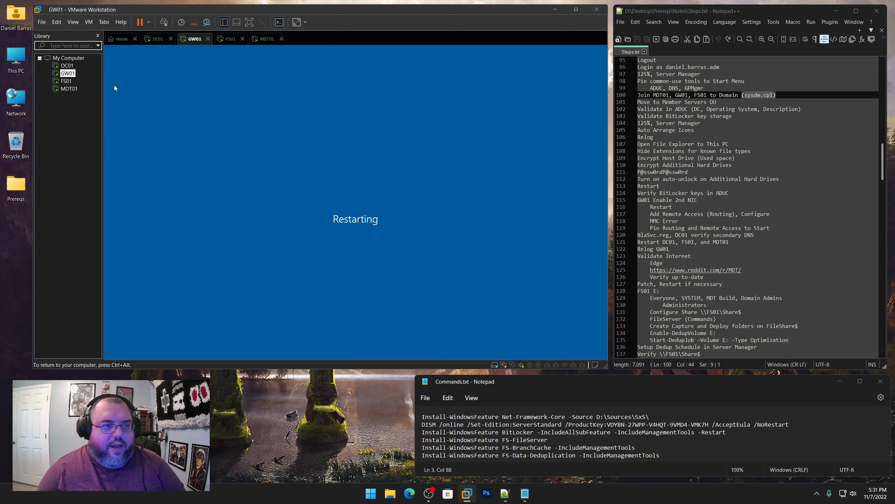
On FS01, set domain membership to MDT.LAB and submit the domain admin username and password
click(66, 81)
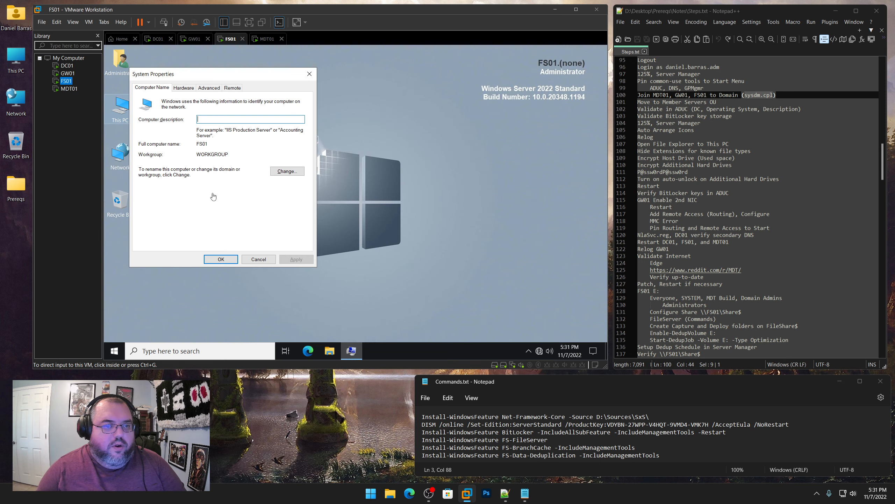
click(292, 171)
click(147, 190)
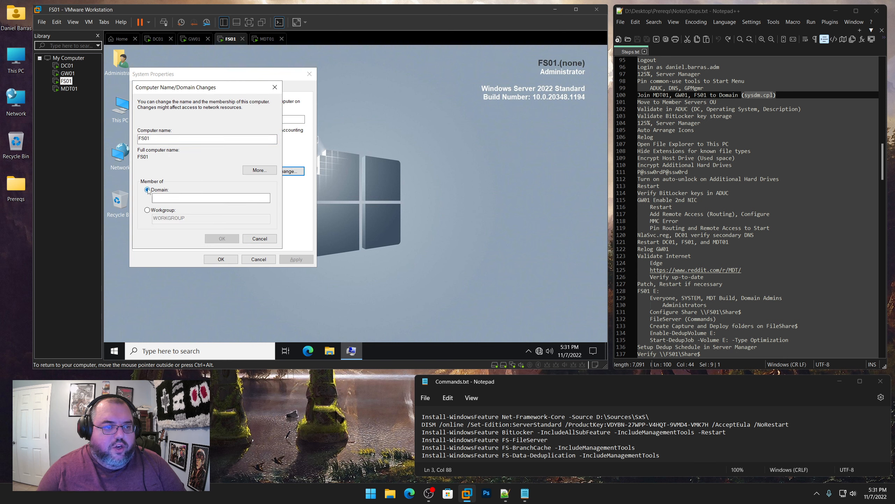
text(M<D)
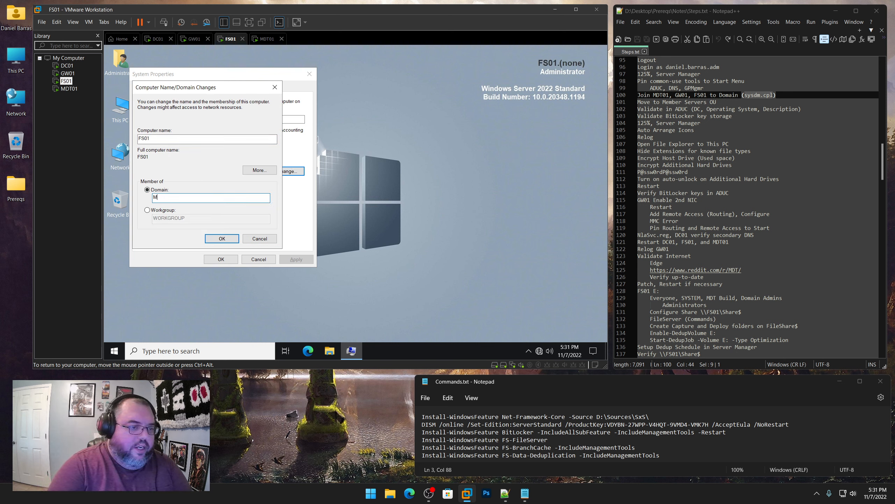
key(Return)
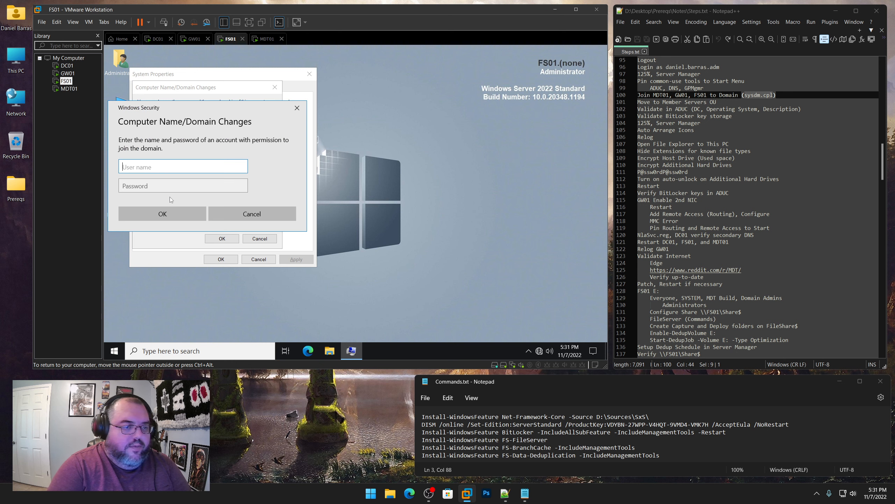
text(daniel.barras.adm)
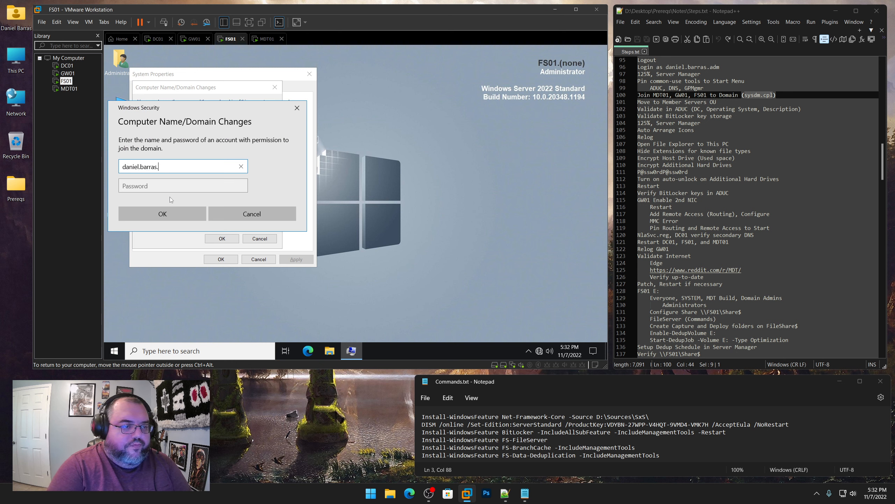
key(Tab)
text(P@ssw0rd)
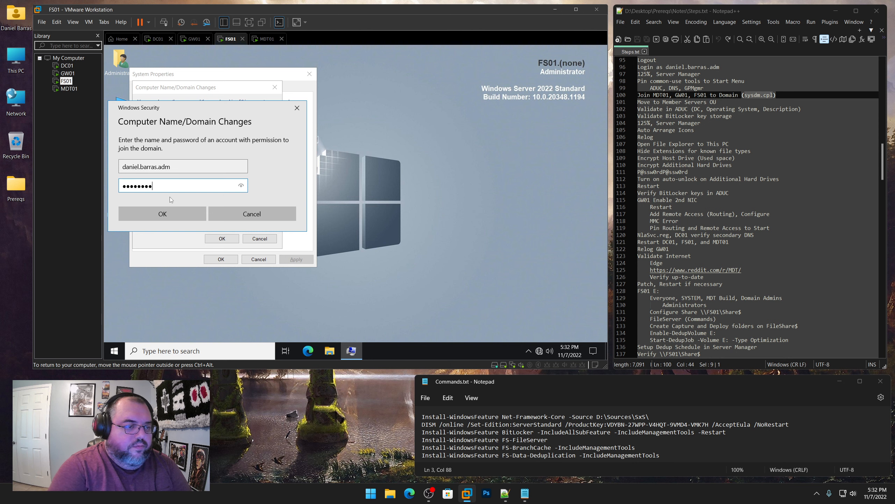
key(Return)
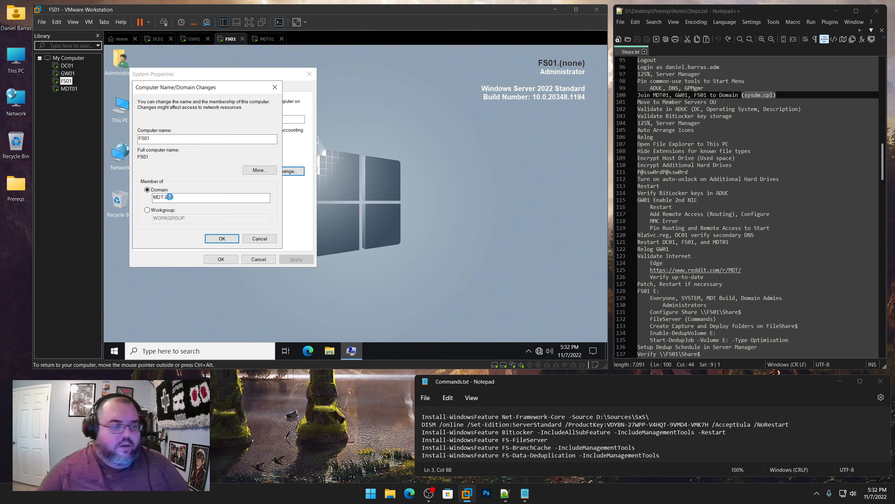
Accept the MDT.LAB welcome and restart notices, close System Properties and restart FS01
click(391, 230)
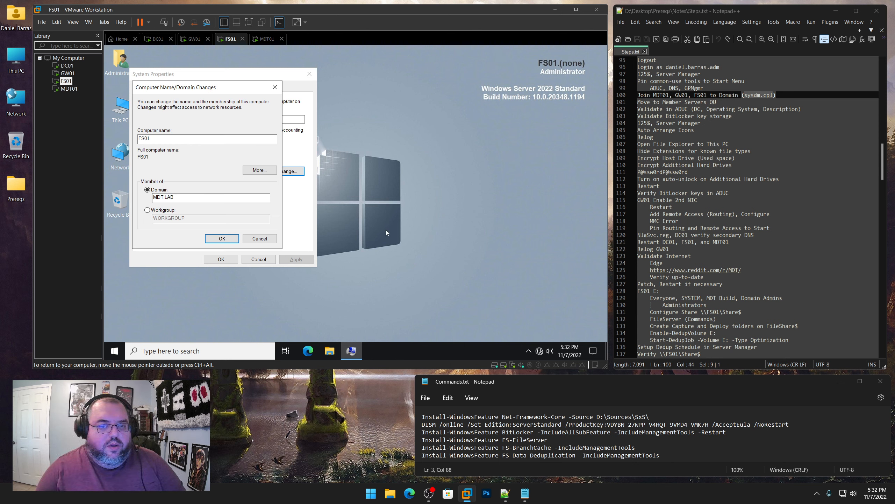
key(Return)
click(234, 261)
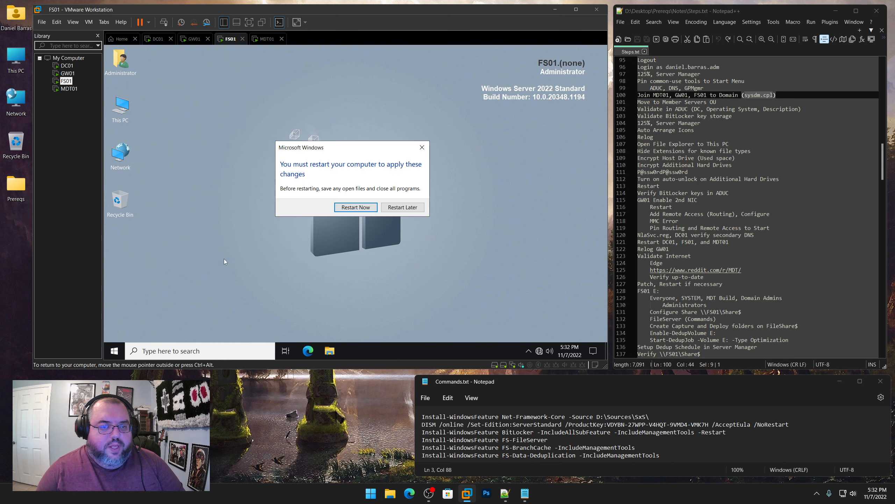
click(351, 206)
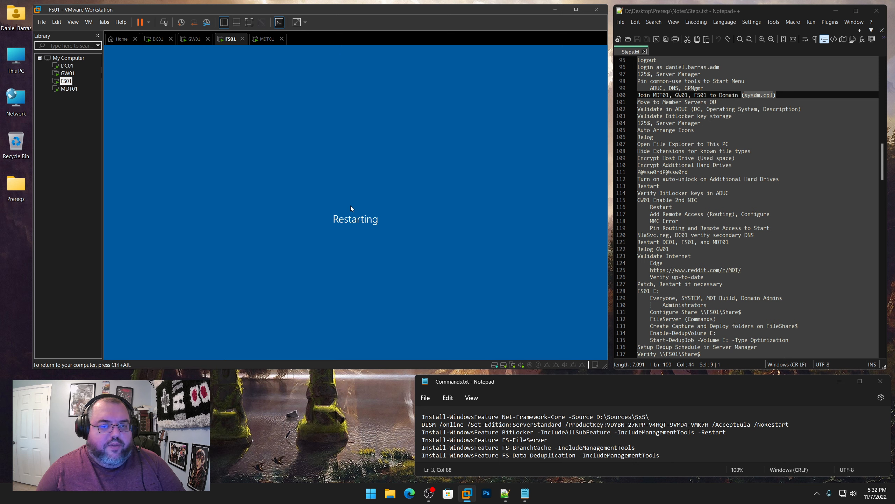
On MDT01, set domain membership to MDT and submit the domain admin username and password
click(69, 89)
click(289, 171)
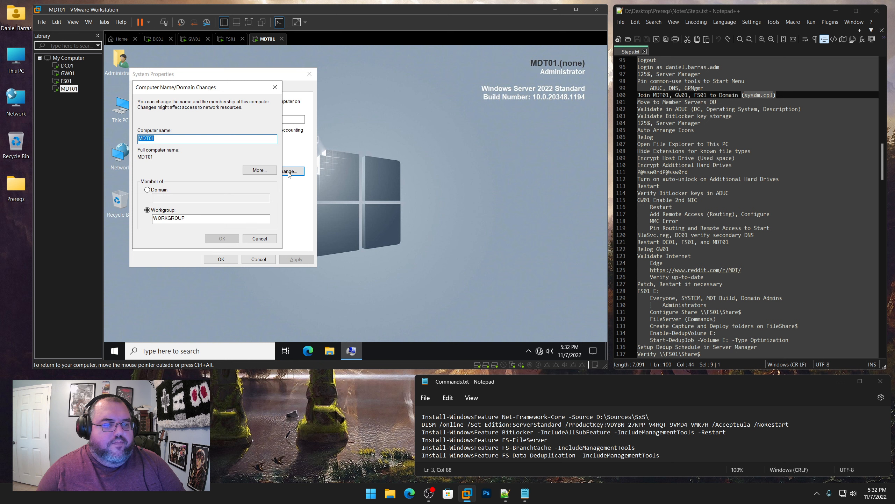
click(161, 190)
text(MDT.LAB)
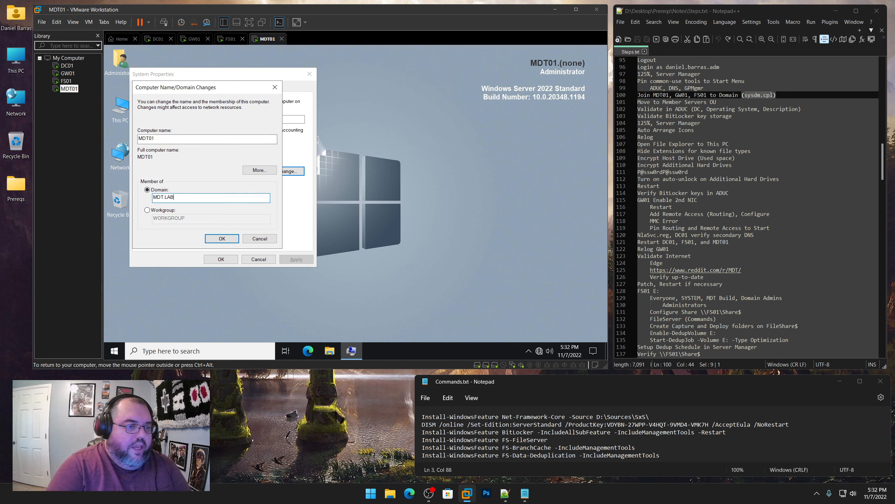
key(Return)
text(dani)
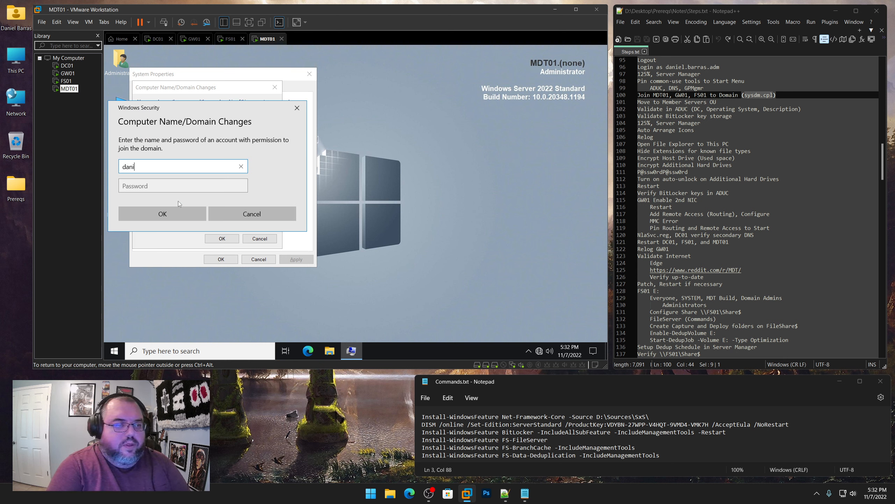
text(el.barras.adm)
key(Tab)
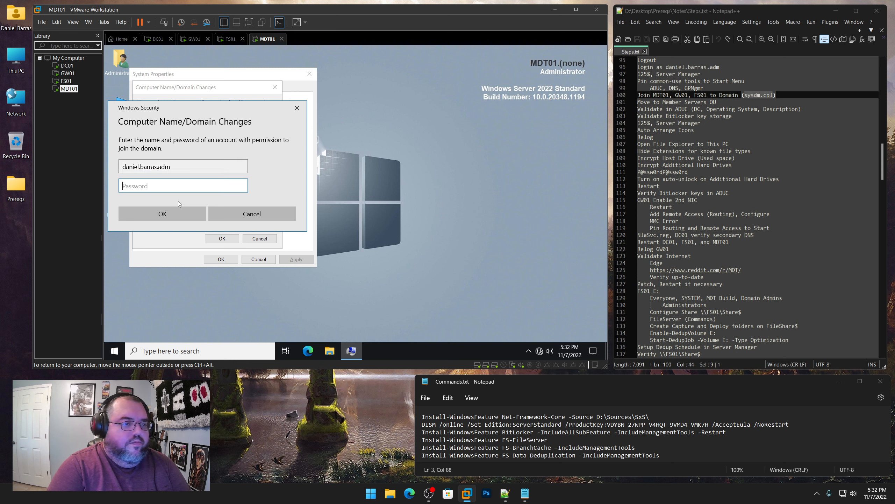
text(P@ssw0rd)
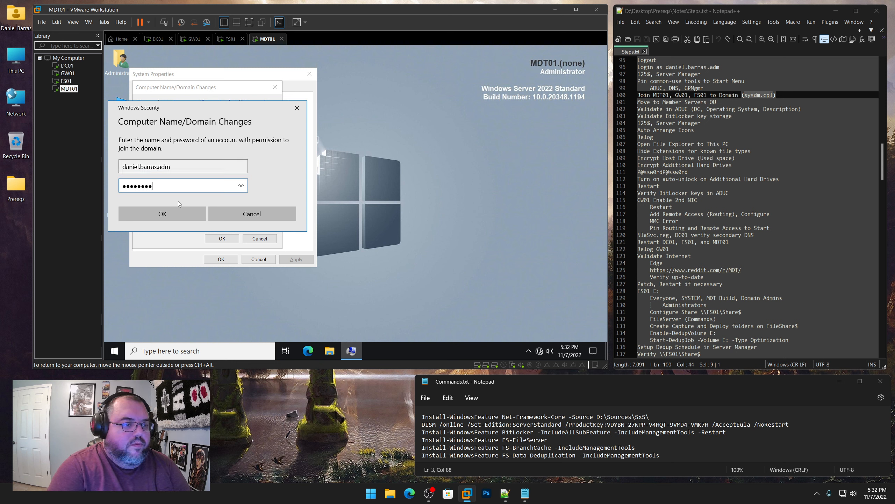
key(Return)
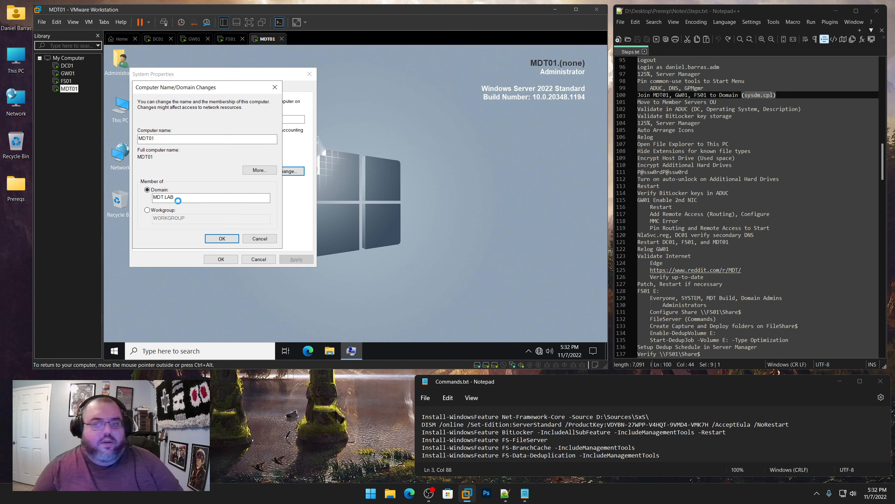
Accept the welcome and restart notices, restart MDT01 now, and return to DC01
click(391, 232)
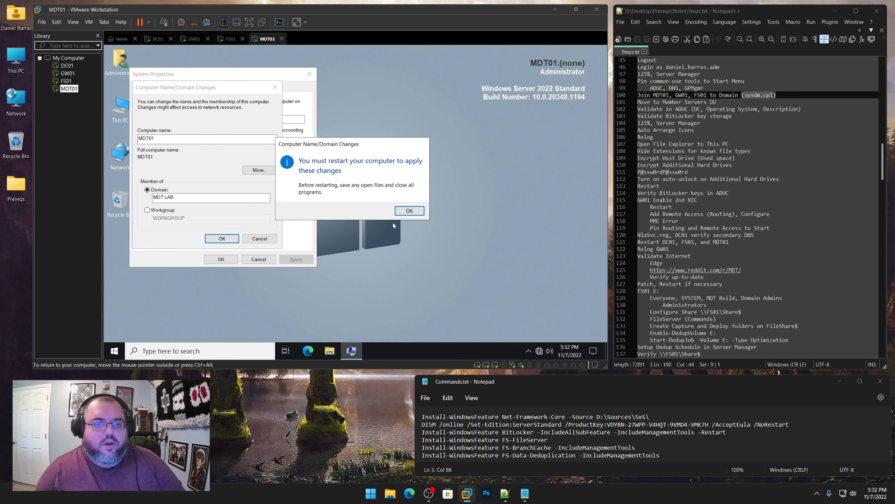
click(409, 211)
click(221, 260)
click(356, 207)
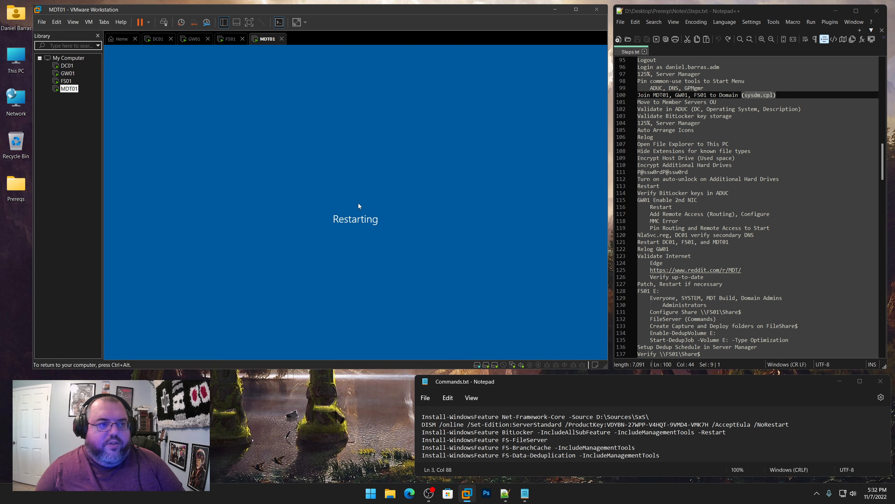
click(68, 74)
click(67, 66)
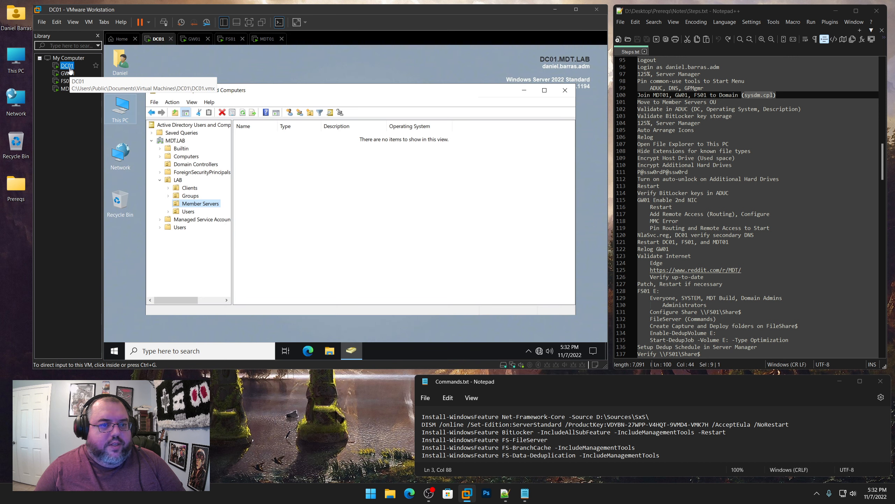
Refresh Computers and move FS01, GW01 and MDT01 into the Member Servers OU
click(187, 157)
right_click(279, 178)
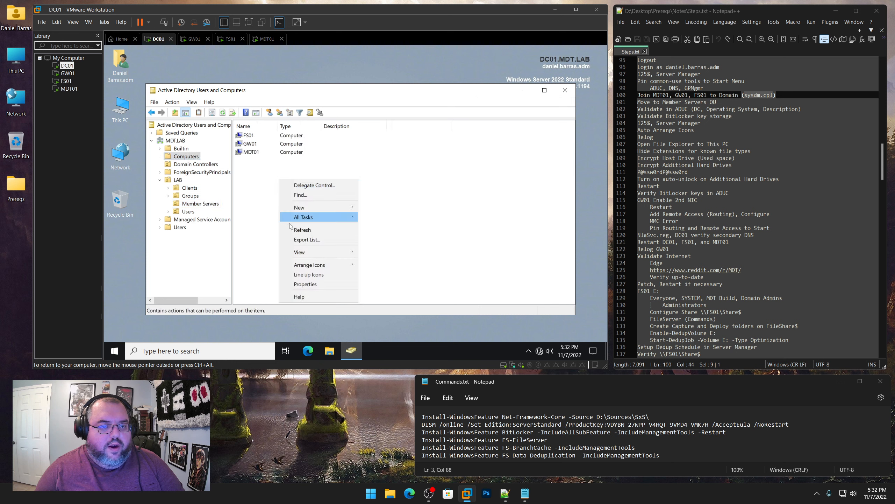
click(300, 230)
drag(289, 187, 209, 208)
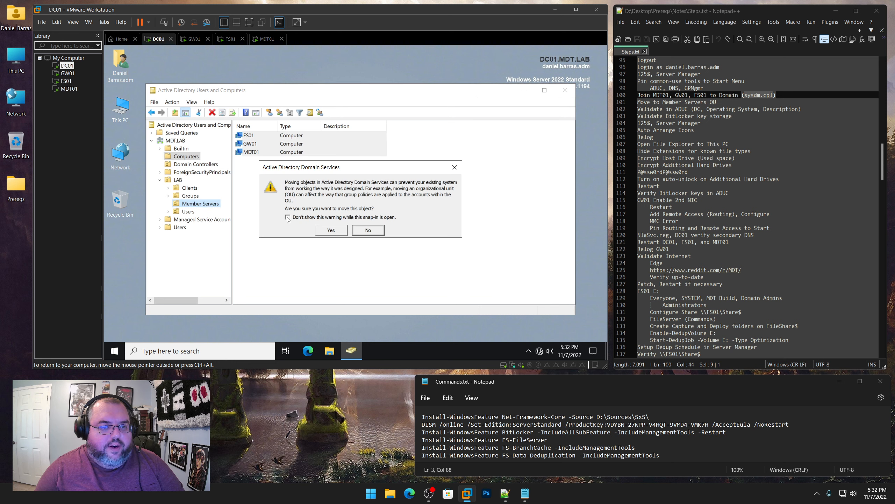
click(331, 231)
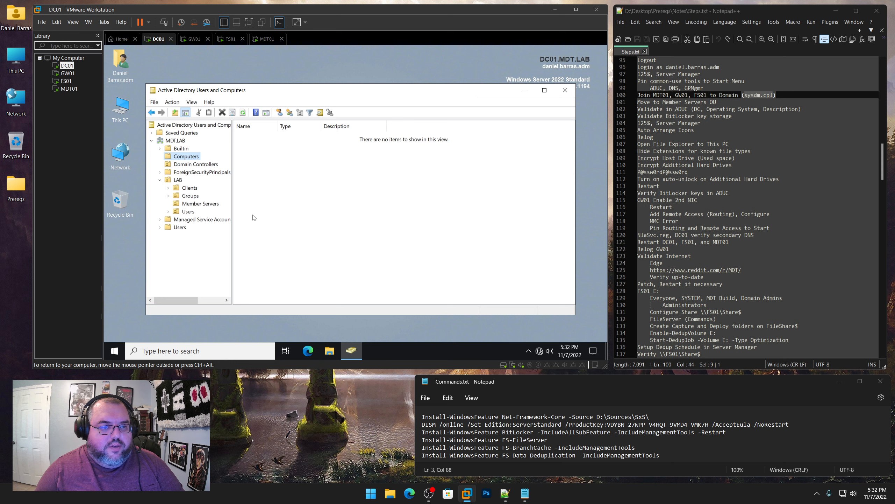
Refresh Member Servers and fit the Operating System column showing Windows Server 2022 Standard
click(210, 205)
right_click(334, 191)
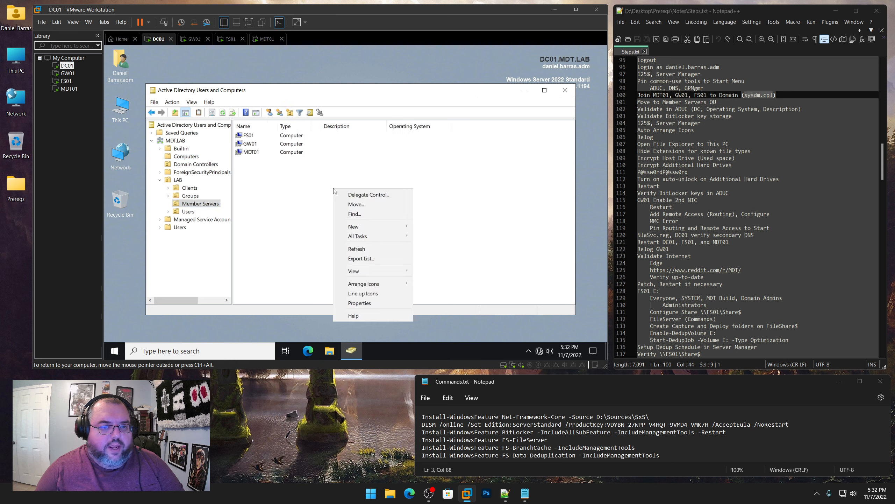
click(349, 248)
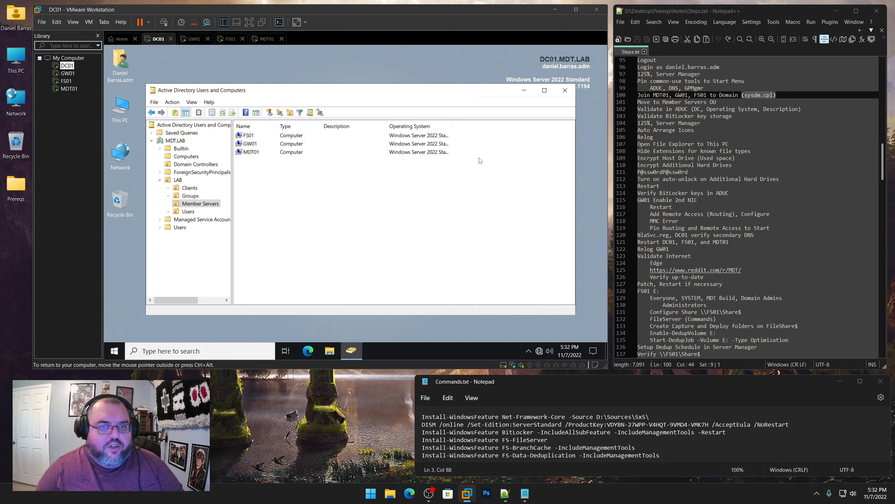
double_click(453, 126)
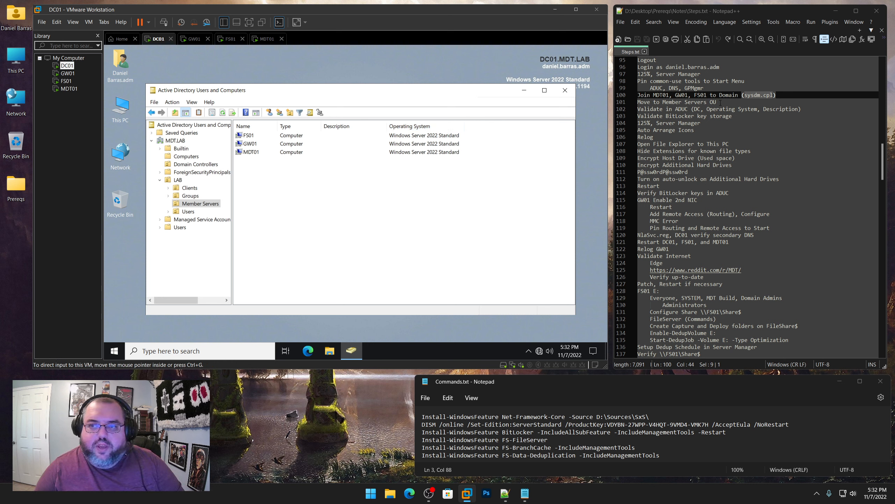
drag(720, 103, 634, 102)
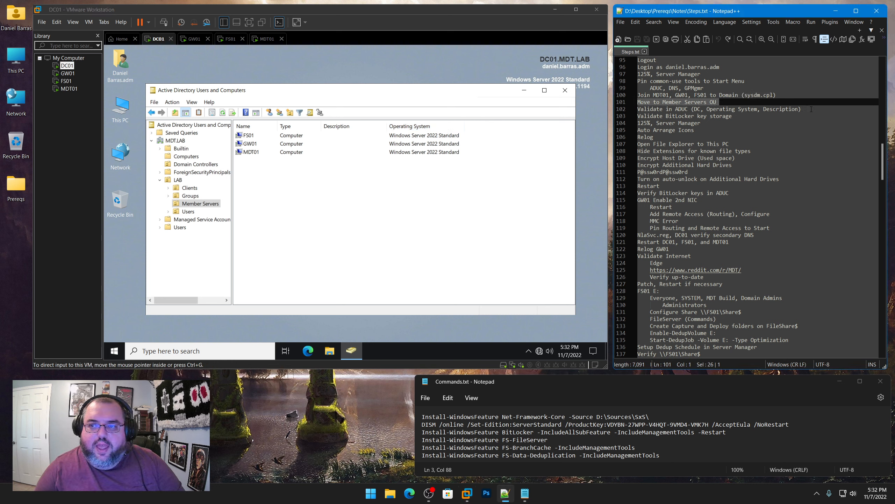
Give FS01 the description 'File Server' and GW01 the description 'Network Gateway'
drag(811, 109, 634, 109)
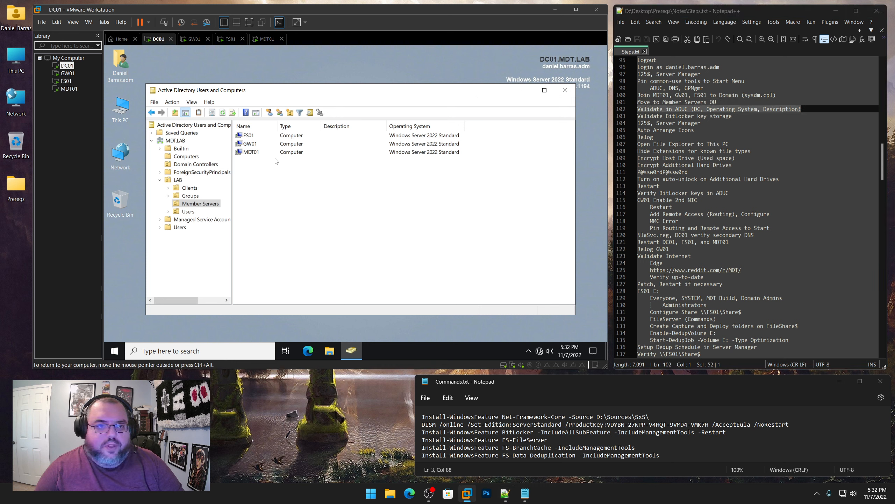
right_click(271, 137)
click(305, 230)
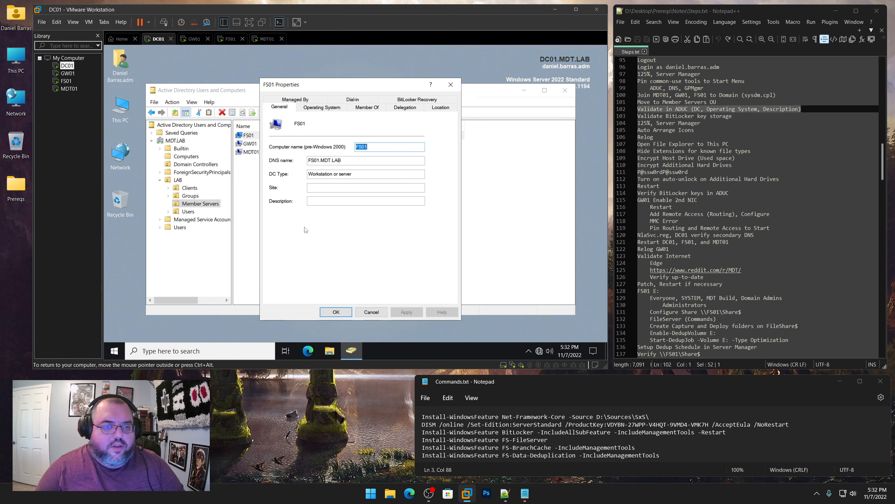
click(319, 201)
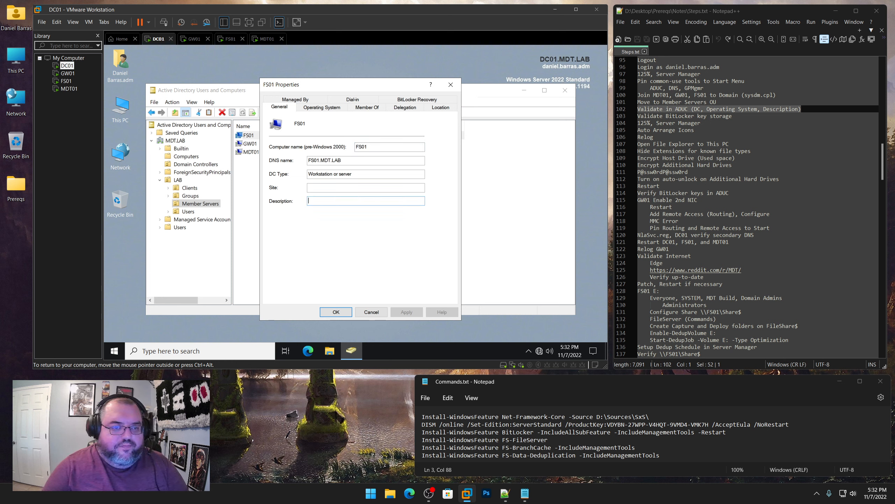
text(File Server)
key(Return)
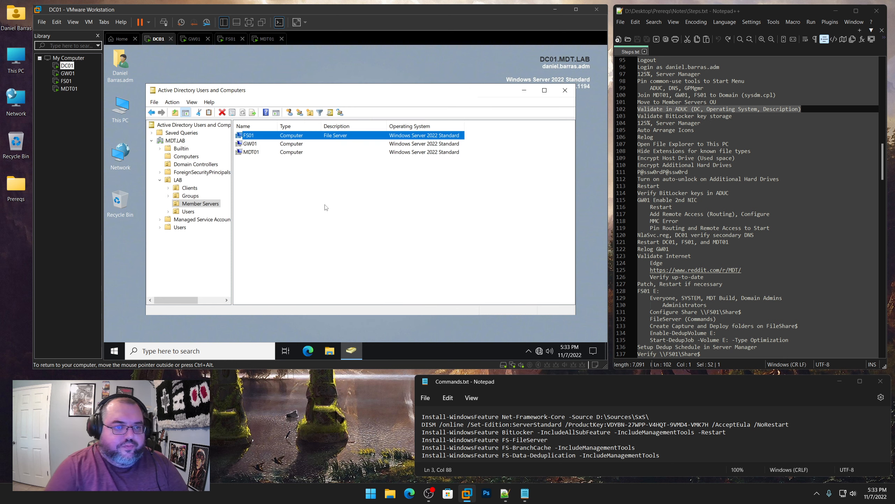
right_click(294, 147)
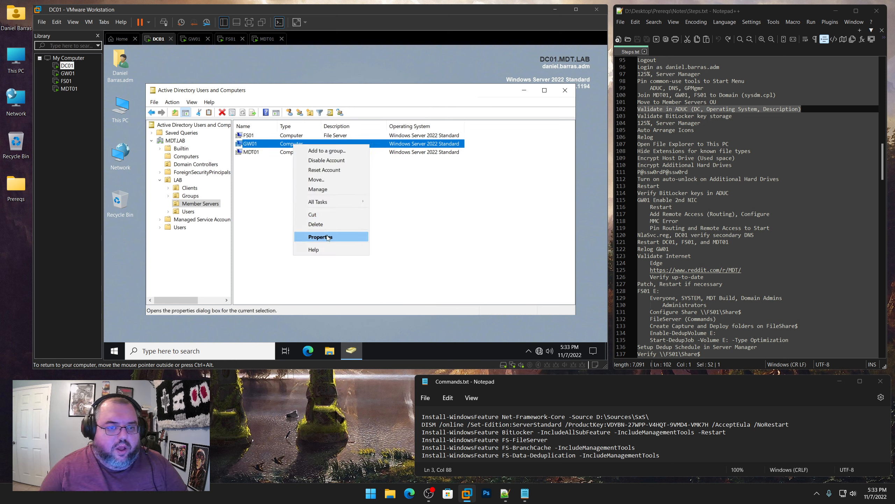
click(305, 233)
click(335, 201)
text(Net)
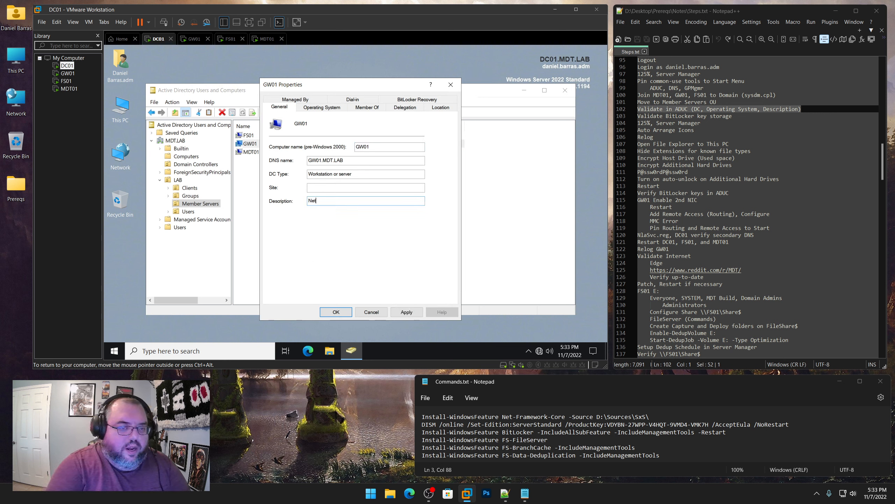
text(work Gateway)
key(Return)
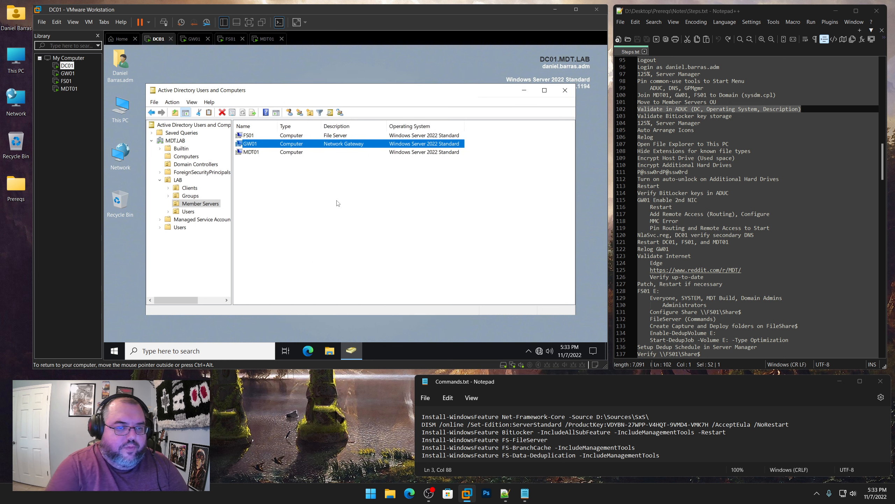
Set MDT01's description to 'Deployment Server'
click(293, 154)
right_click(293, 157)
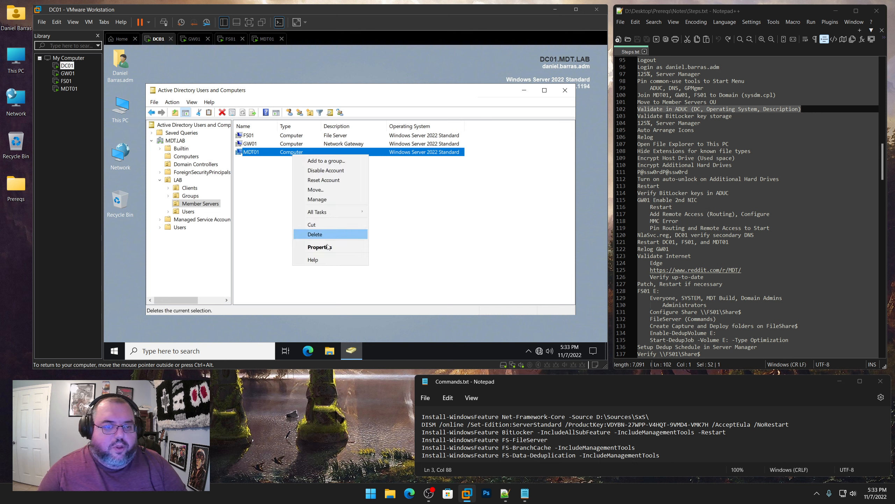
click(310, 246)
click(335, 201)
text(De)
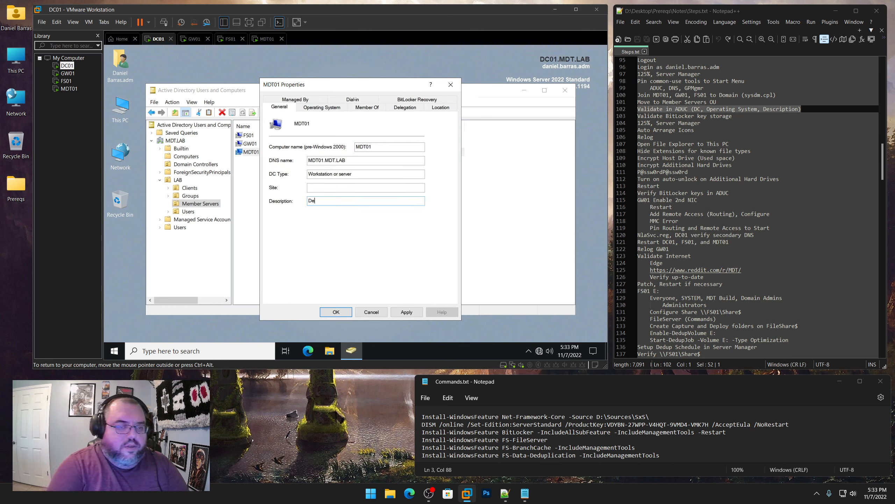
text(ployment Server)
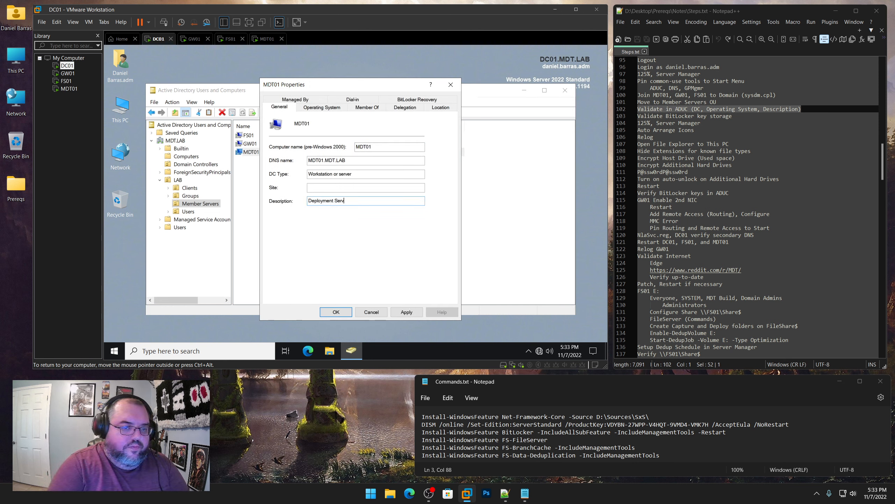
key(Return)
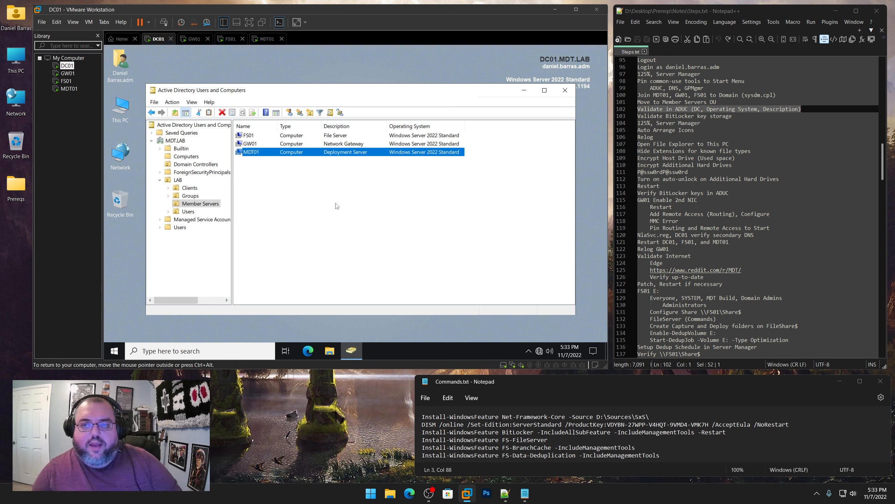
Check the BitLocker Recovery tabs of MDT01 and DC01, finding no recovery keys
right_click(264, 152)
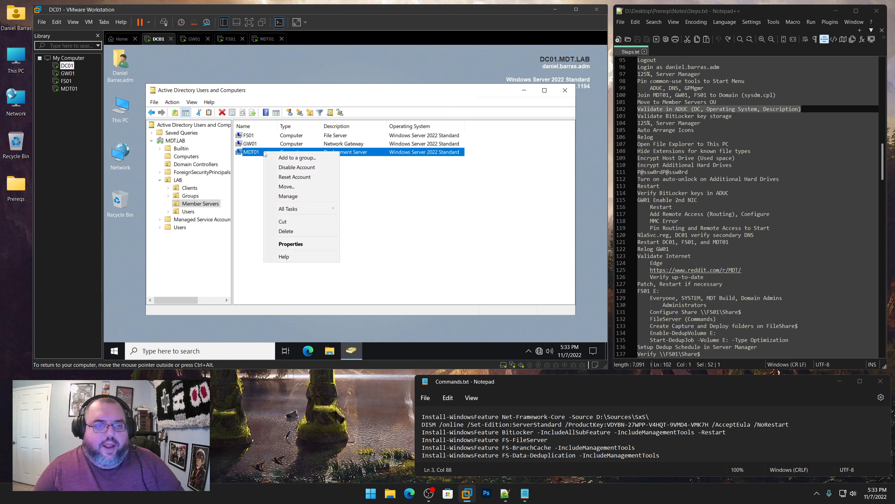
click(286, 244)
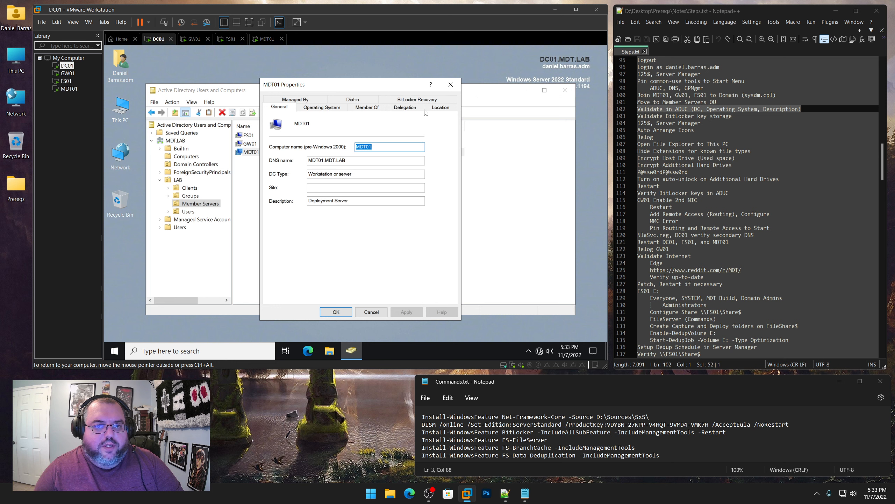
click(418, 100)
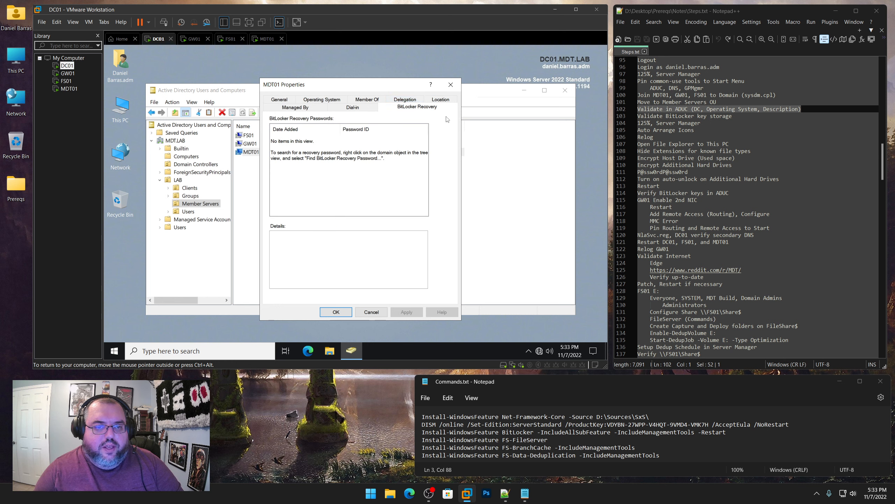
click(450, 84)
click(196, 164)
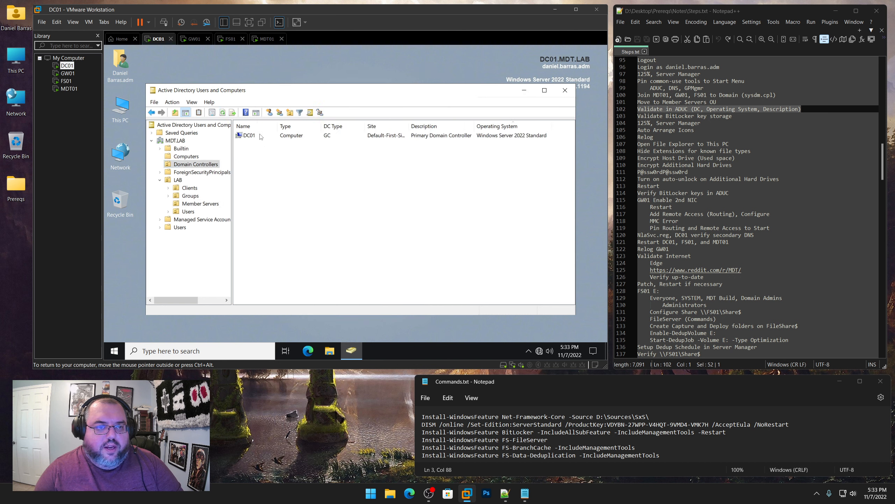
right_click(261, 137)
click(290, 263)
click(424, 99)
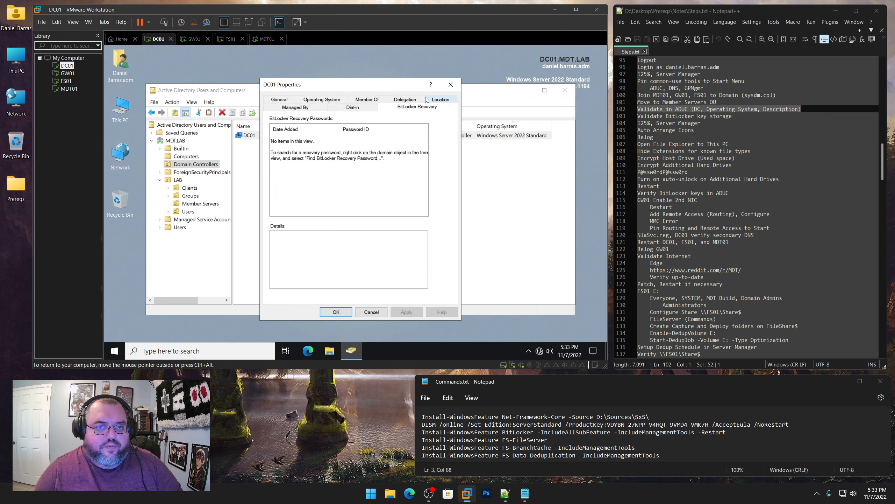
click(451, 85)
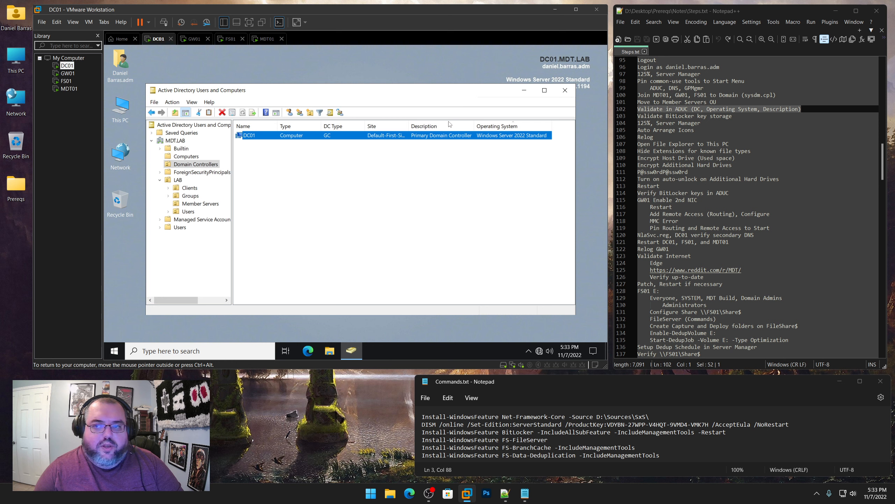
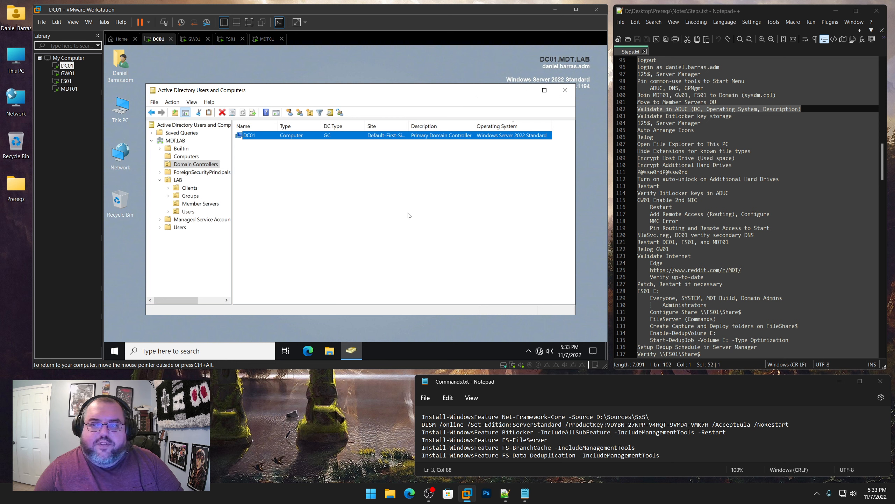
Mark the BitLocker key-storage and 125% Server Manager steps done in the notes, then bring up GW01
click(621, 119)
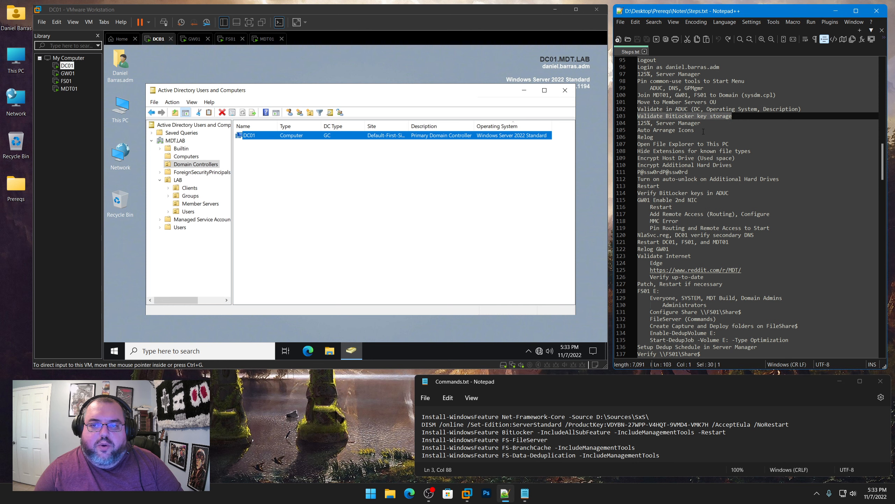
click(627, 123)
click(68, 73)
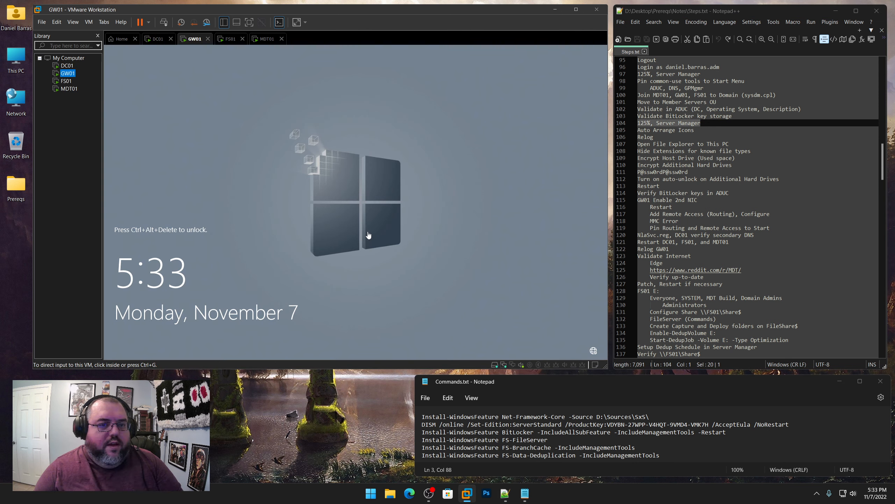
Sign in to GW01 as Other user with the domain admin account and password
click(368, 235)
key(ctrl+alt+Insert)
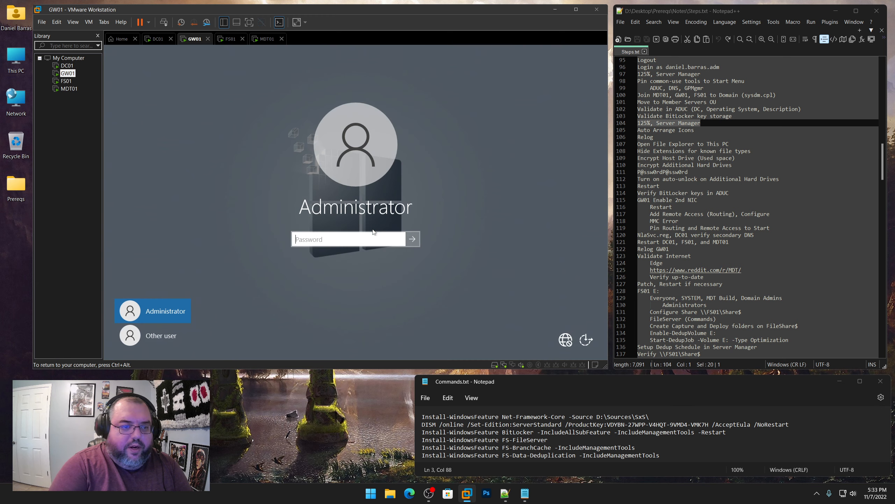
click(161, 335)
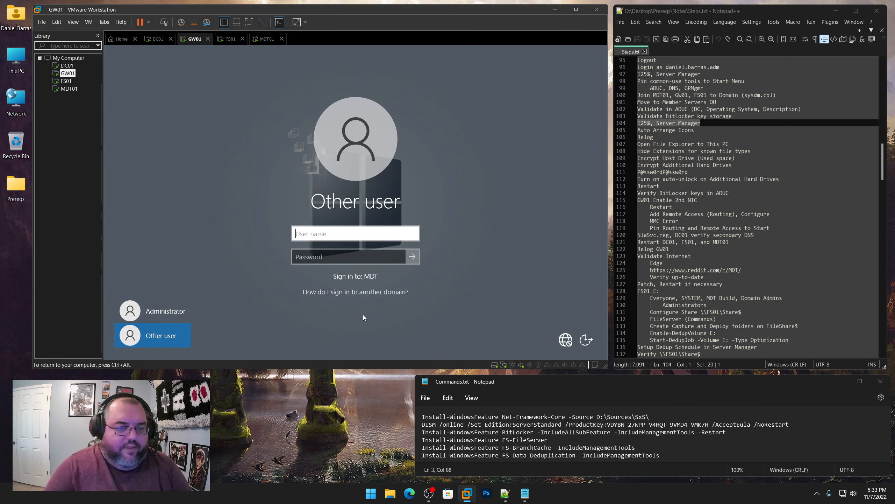
text(daniel.barras.adm)
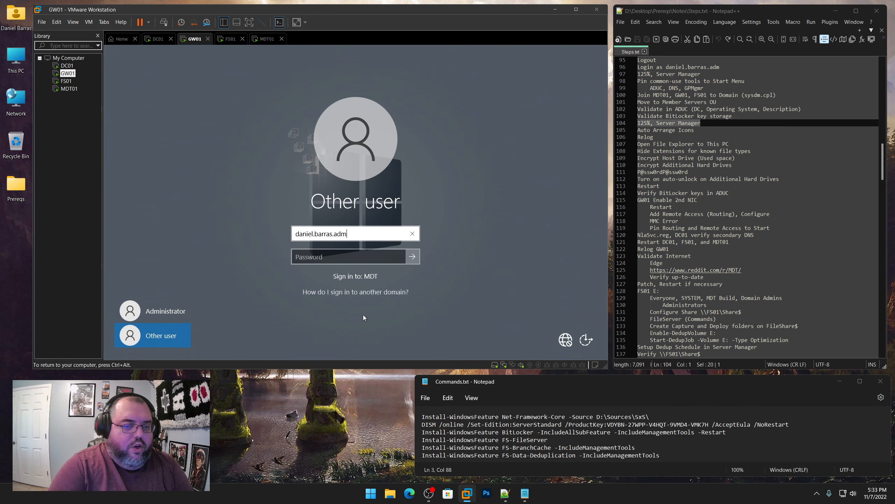
key(Tab)
text(P@ssw0rdP@)
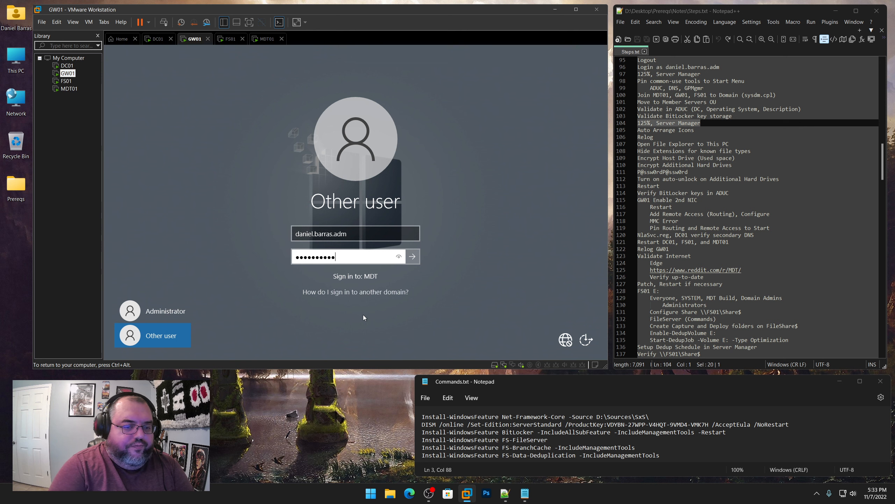
text(ssw0rd)
key(Return)
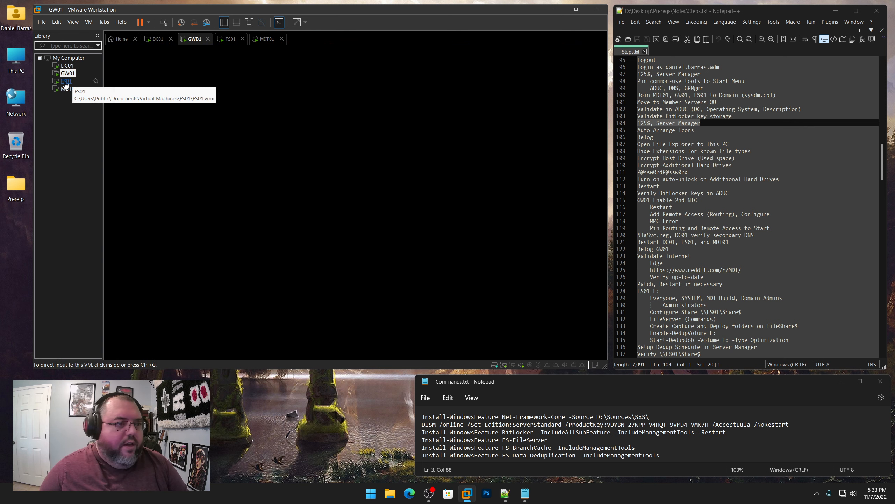
Sign in to FS01 as Other user with the domain admin credentials
click(66, 81)
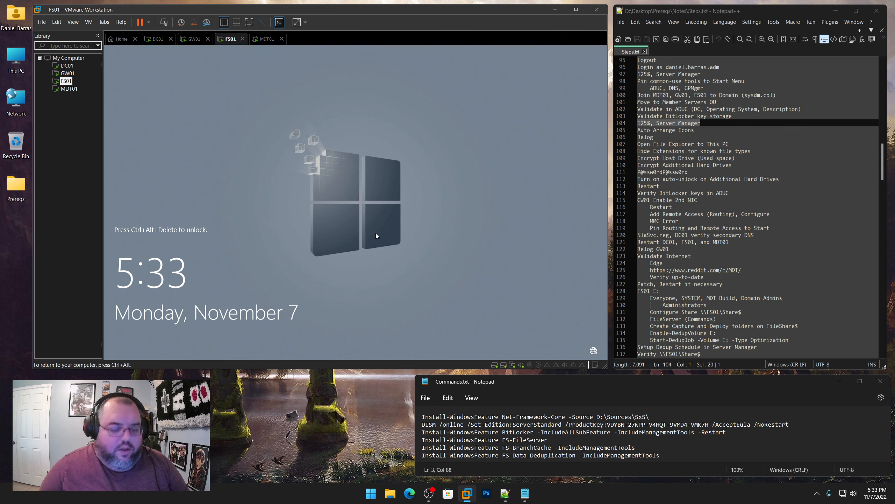
key(ctrl+alt+Insert)
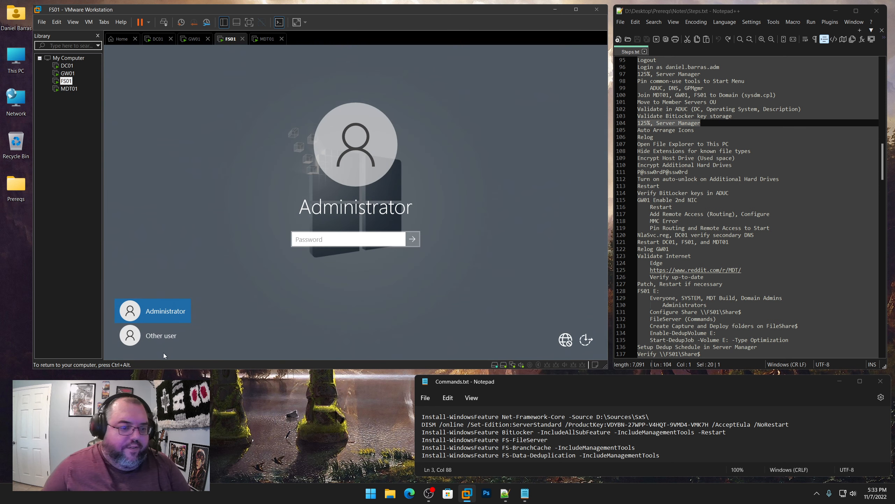
click(164, 343)
text(daniel.)
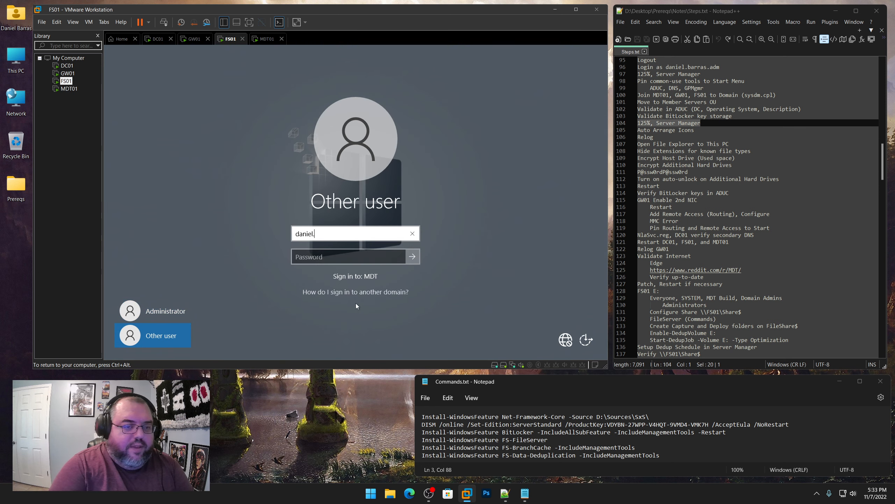
text(barras.adm)
key(Tab)
text(P@)
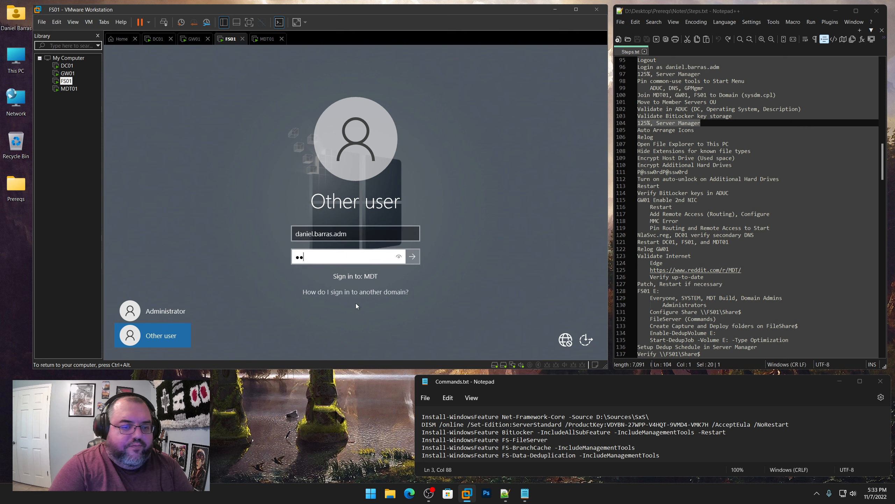
text(ssw0rdP@ssw0)
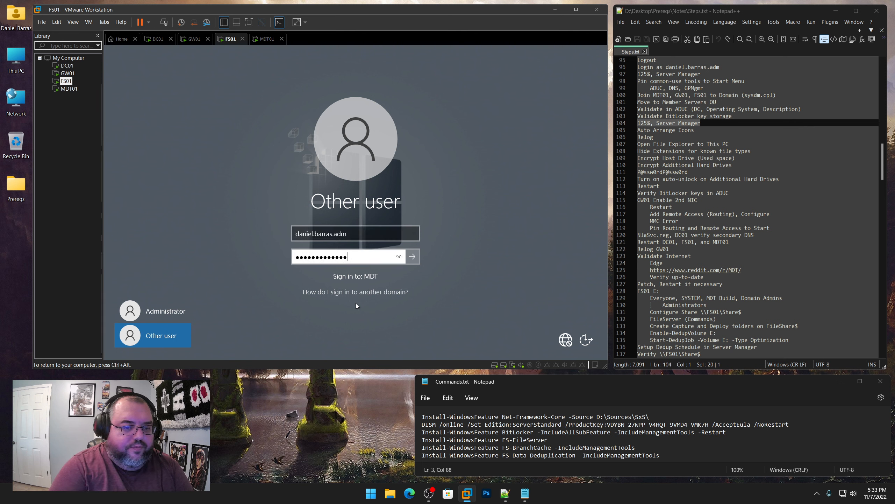
text(rd)
key(Return)
key(ctrl+alt)
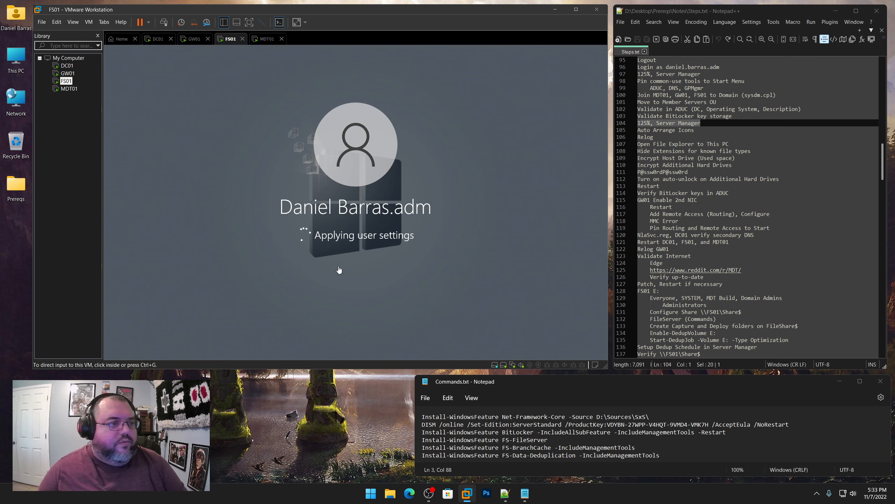
Sign in to MDT01 as Other user with the domain admin credentials
click(69, 89)
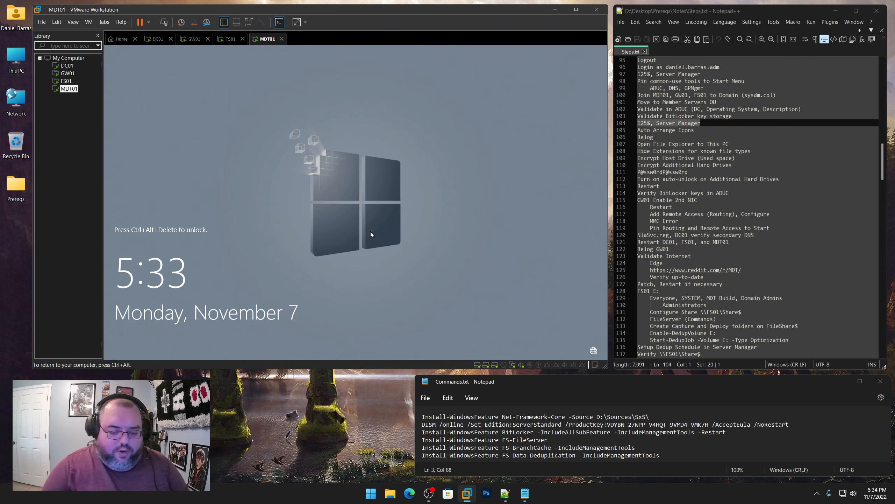
key(ctrl+alt+Insert)
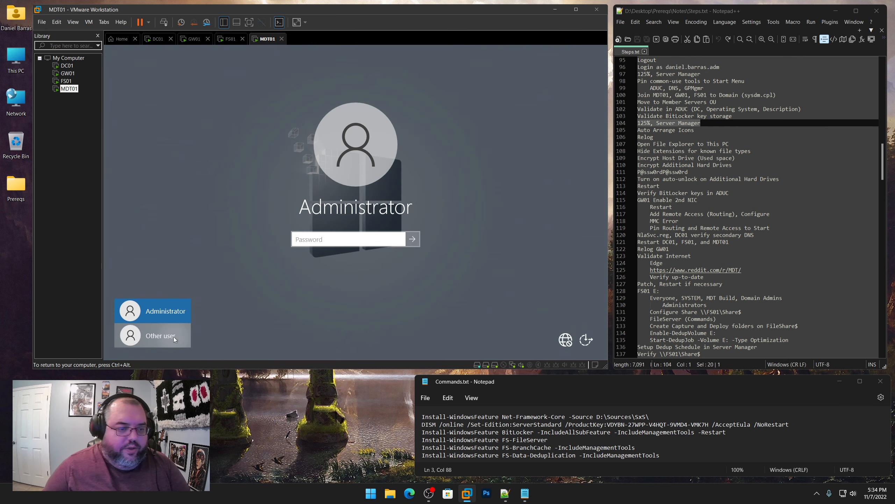
click(173, 337)
text(daniel.ba)
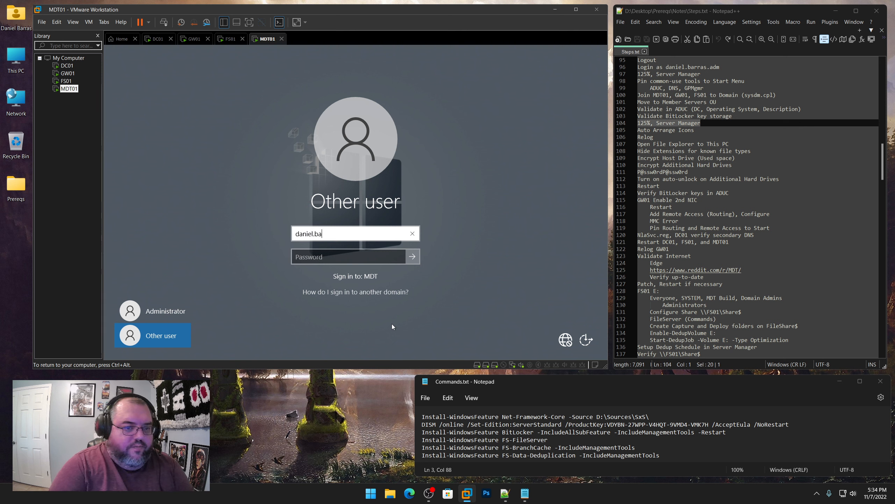
text(rras.adm)
key(Tab)
text(P@ss)
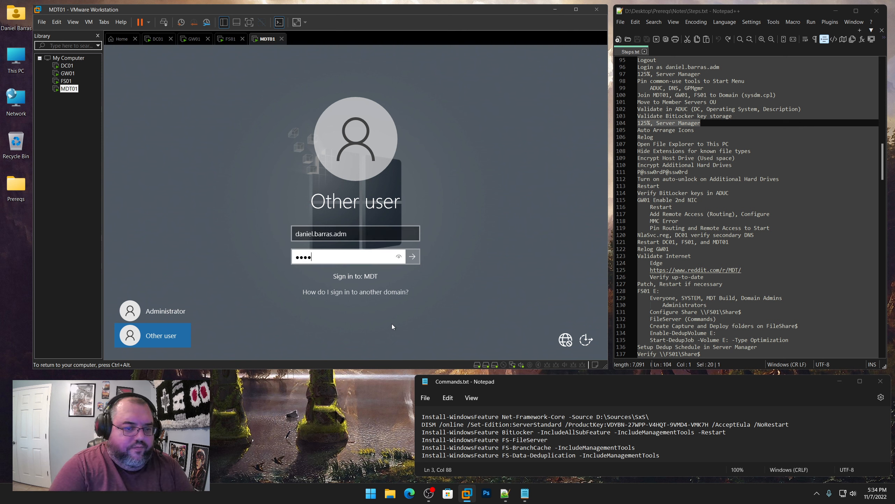
text(w0rdP@ssw)
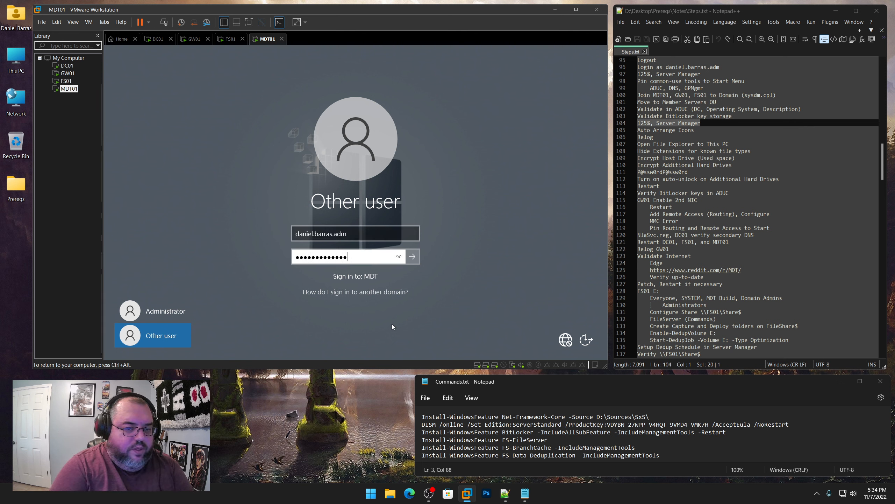
text(0rd)
key(Return)
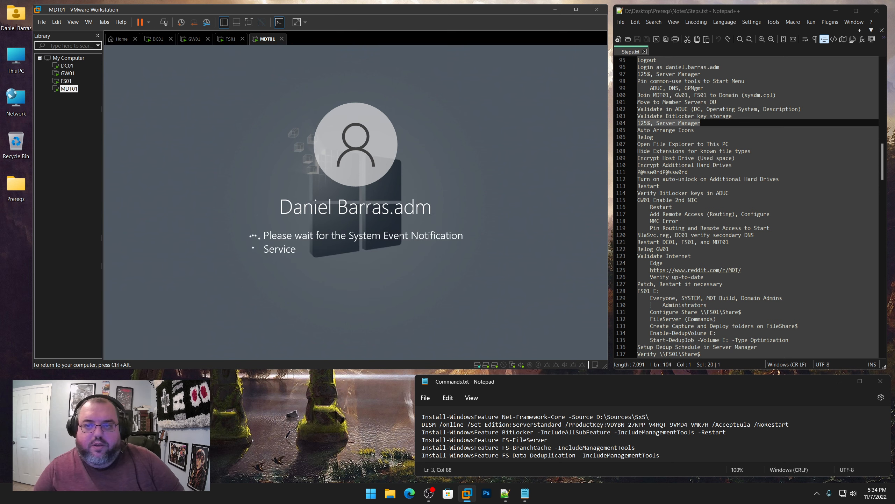
key(ctrl+alt)
On DC01, close Active Directory Users and Computers and auto-arrange the desktop icons
click(68, 66)
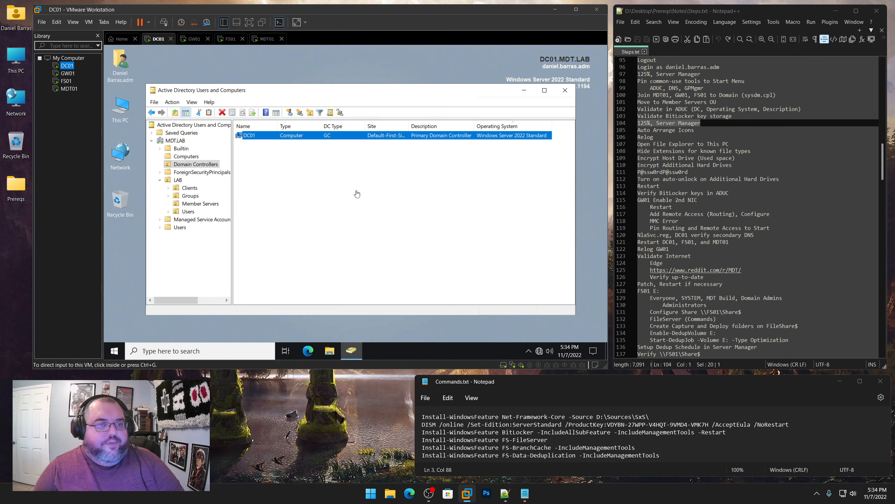
click(357, 194)
click(565, 90)
right_click(239, 94)
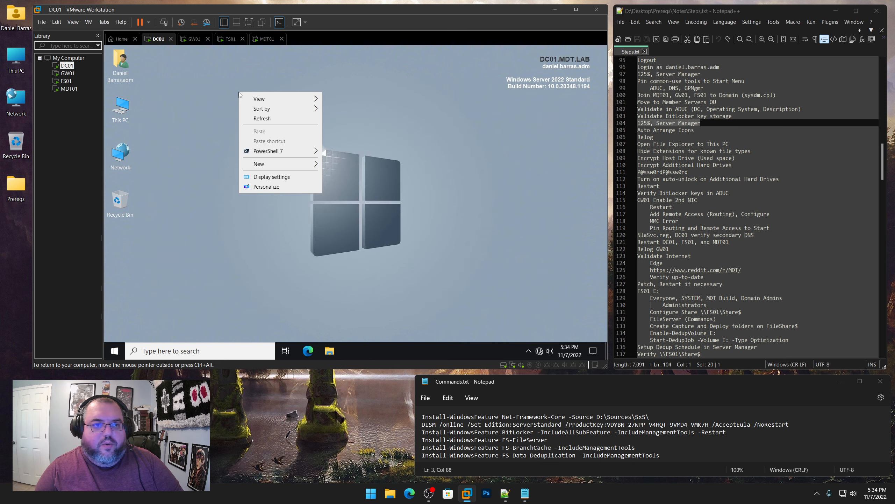
click(364, 131)
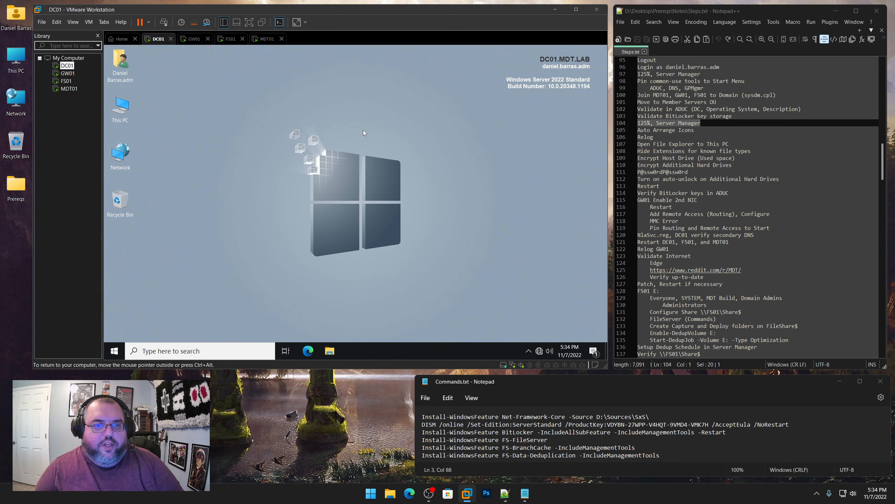
click(68, 73)
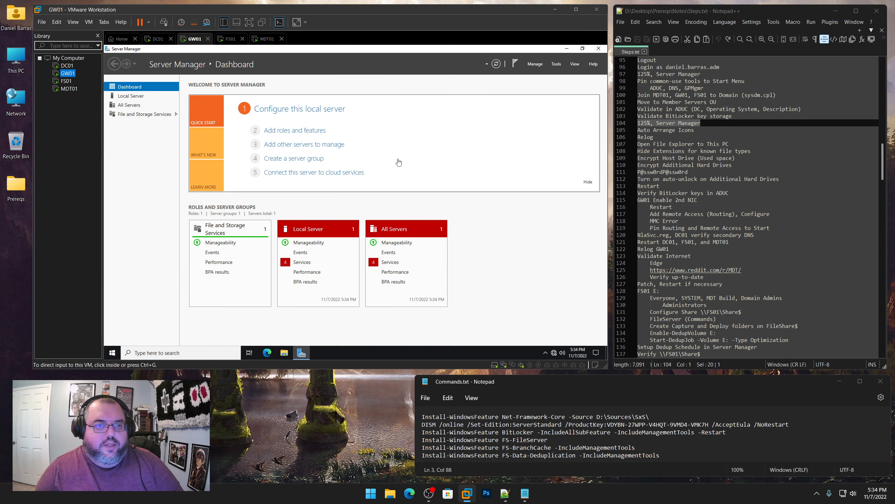
On GW01, start the stopped User Access Logging, Update Orchestrator and Diagnostic Policy services
click(68, 89)
click(68, 73)
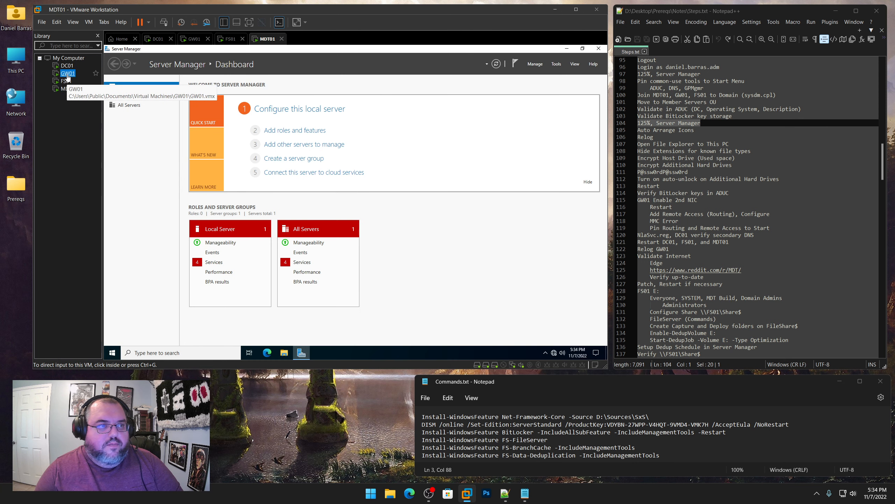
click(532, 145)
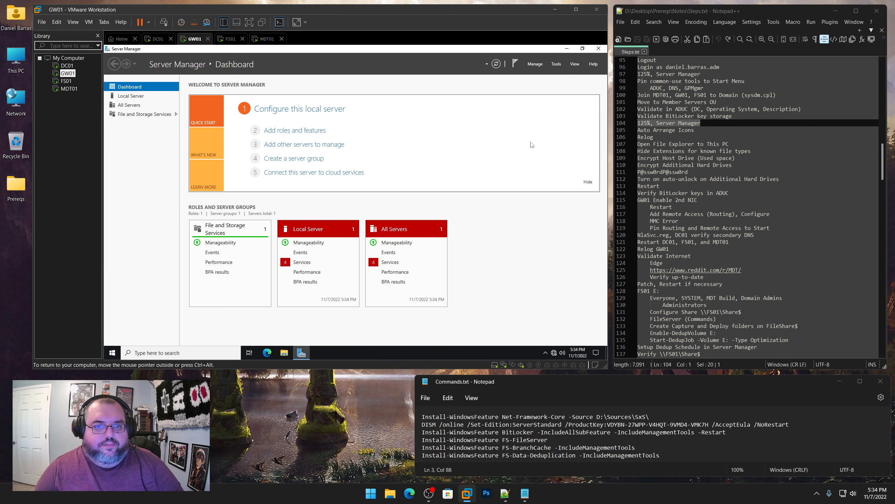
click(302, 262)
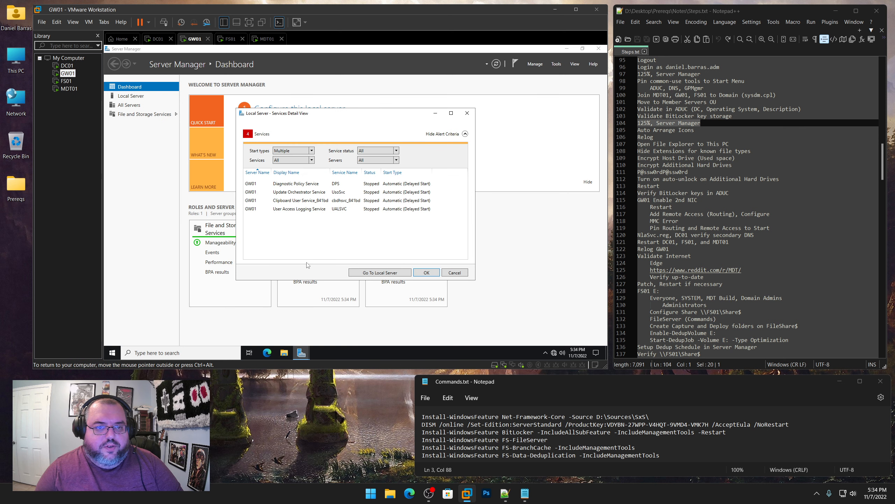
right_click(299, 211)
click(312, 217)
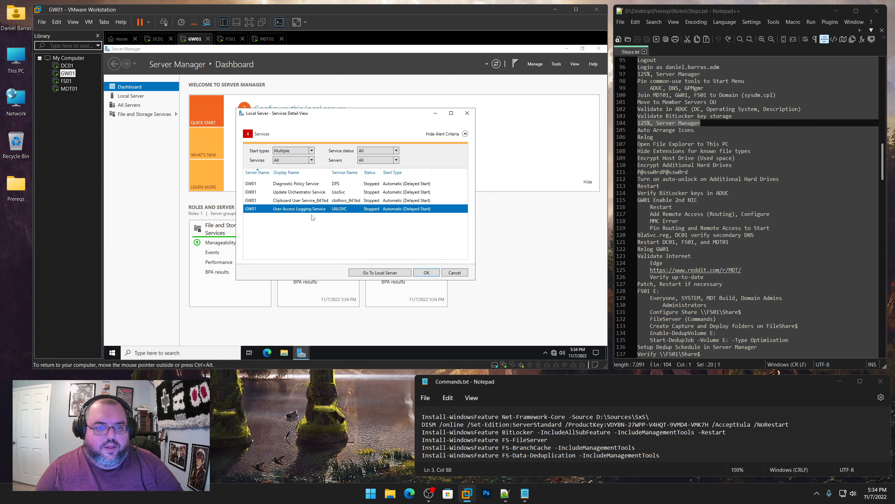
right_click(308, 193)
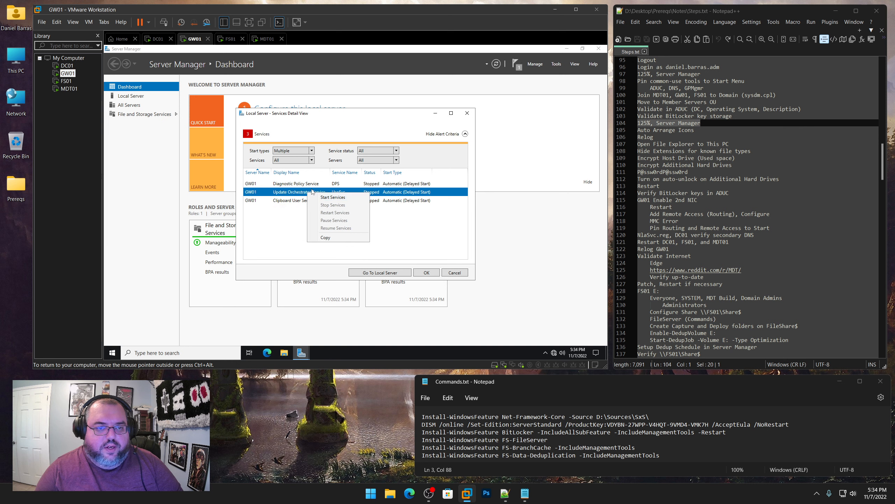
click(332, 197)
right_click(312, 184)
click(330, 192)
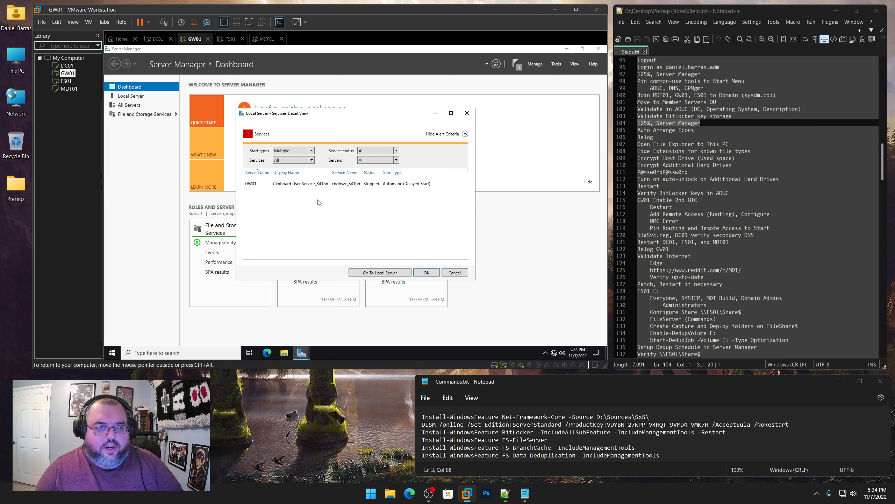
Exclude Clipboard User Service from the services alerts for both local and all servers
click(312, 161)
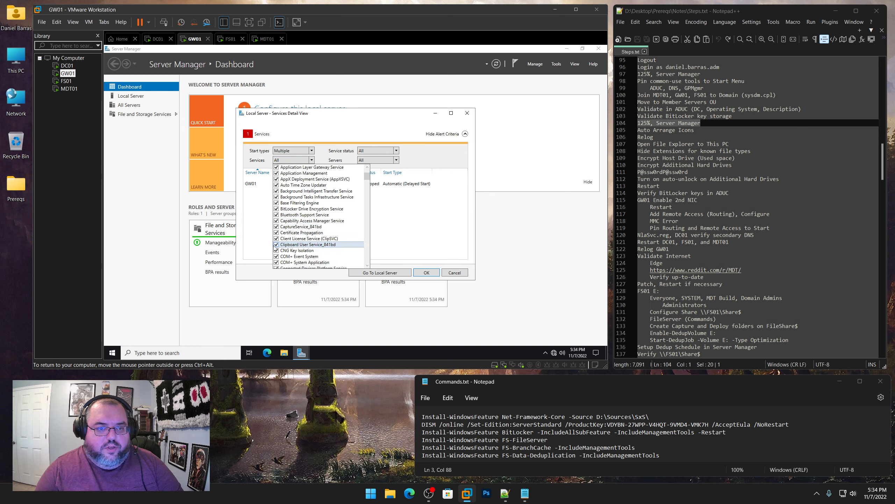
click(275, 246)
click(420, 271)
click(421, 271)
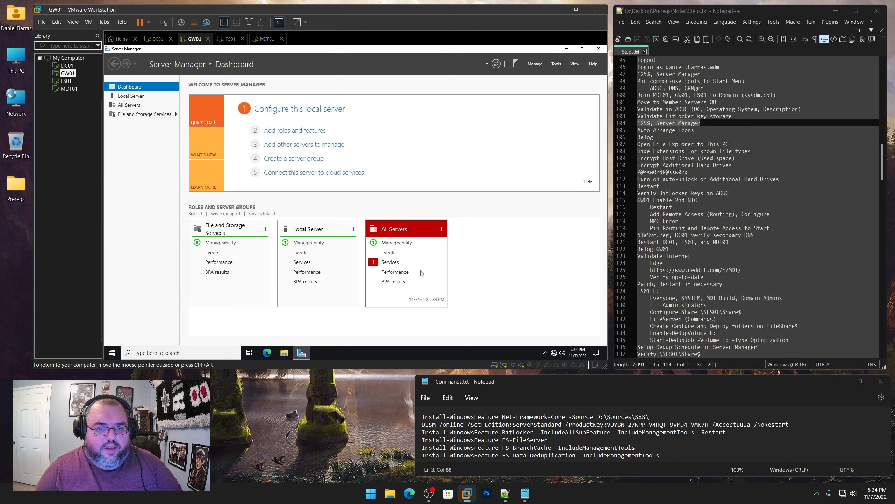
click(406, 262)
click(312, 160)
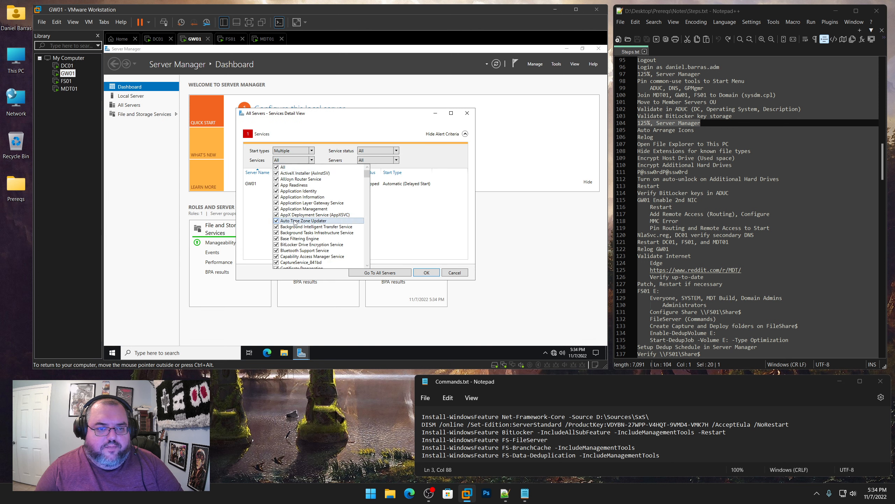
scroll(295, 222, down, 1)
click(277, 262)
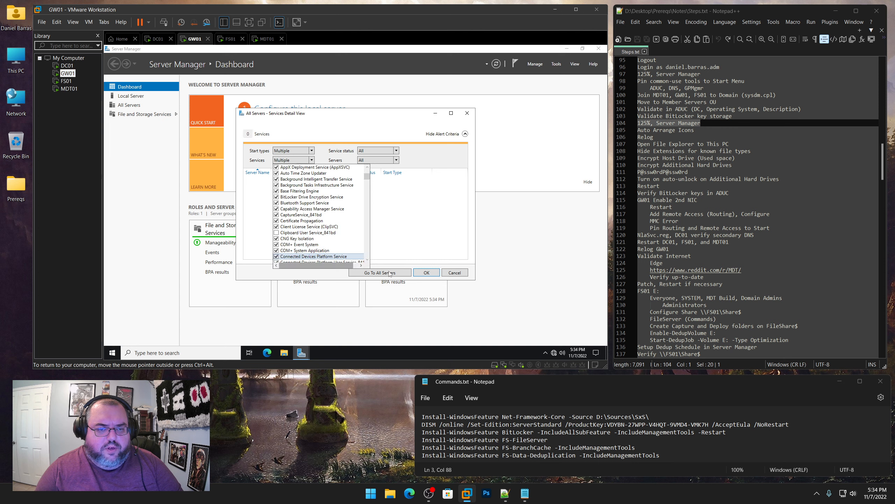
click(426, 273)
click(426, 273)
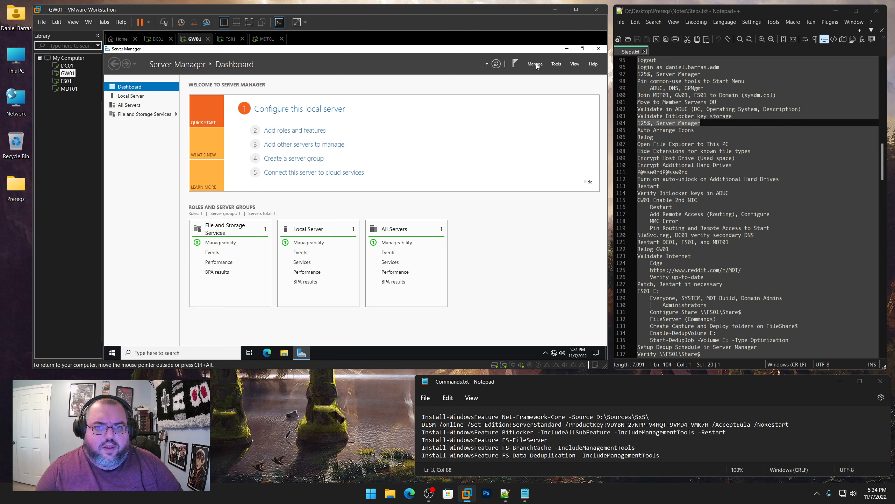
Set Server Manager not to start automatically at logon, then close it
click(535, 64)
click(553, 108)
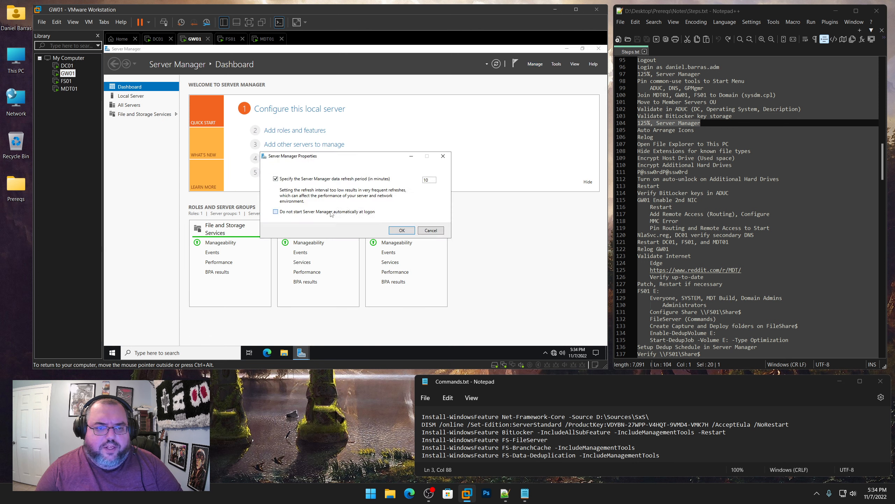
click(401, 230)
click(598, 49)
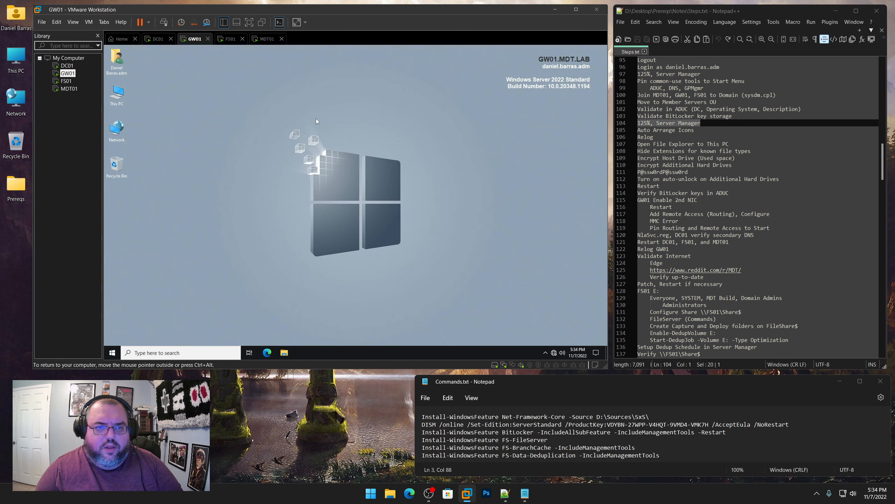
Turn on Auto arrange icons on GW01's desktop
right_click(277, 113)
mouse_move(317, 119)
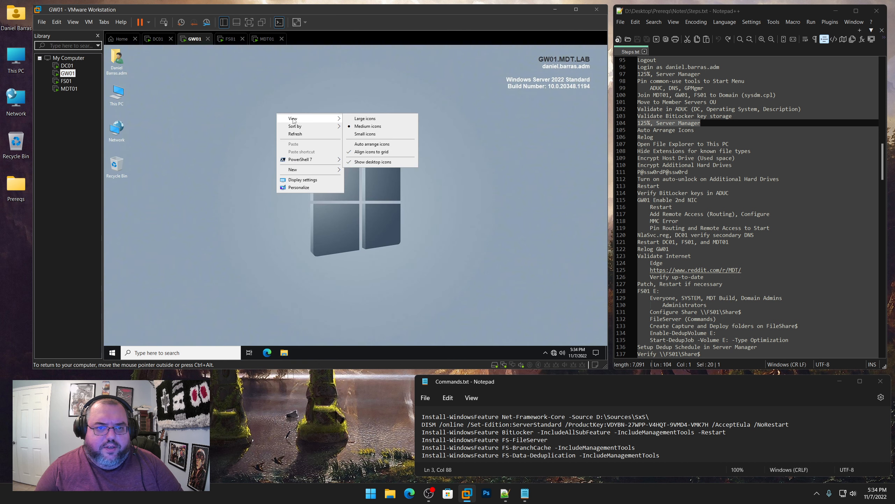
click(374, 145)
Set GW01's display scale to 125% and move on to FS01
right_click(374, 144)
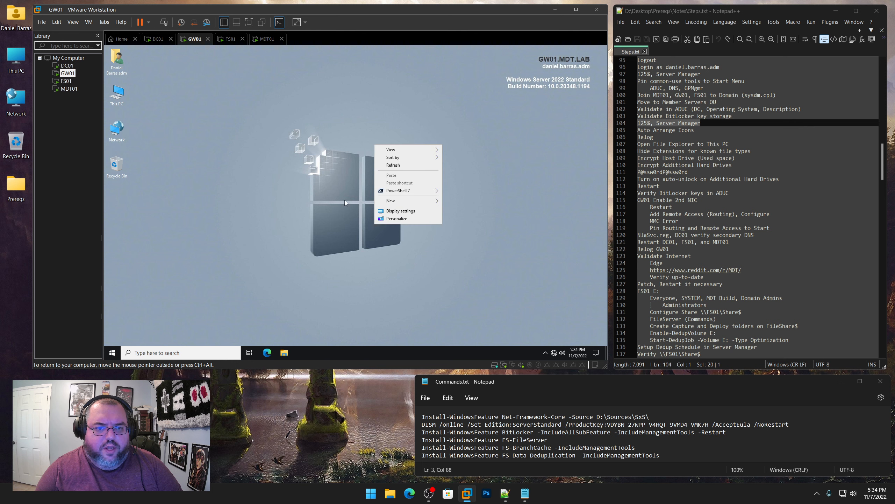
click(397, 212)
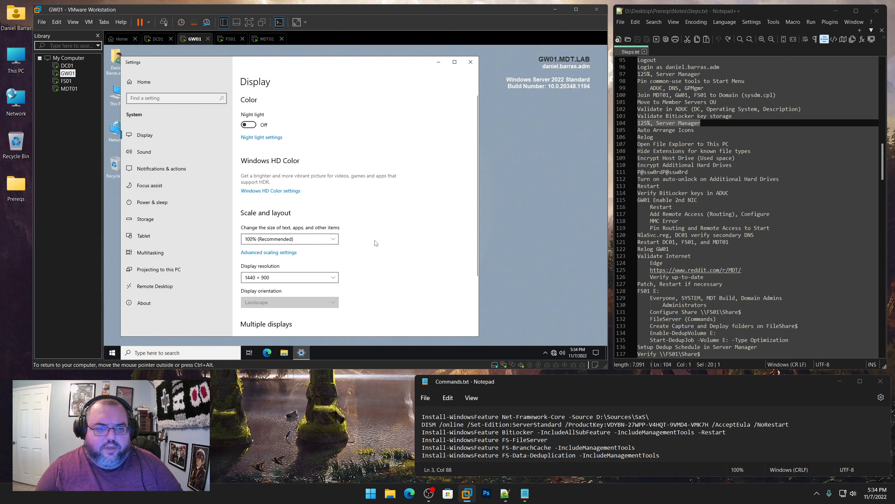
click(308, 243)
click(303, 249)
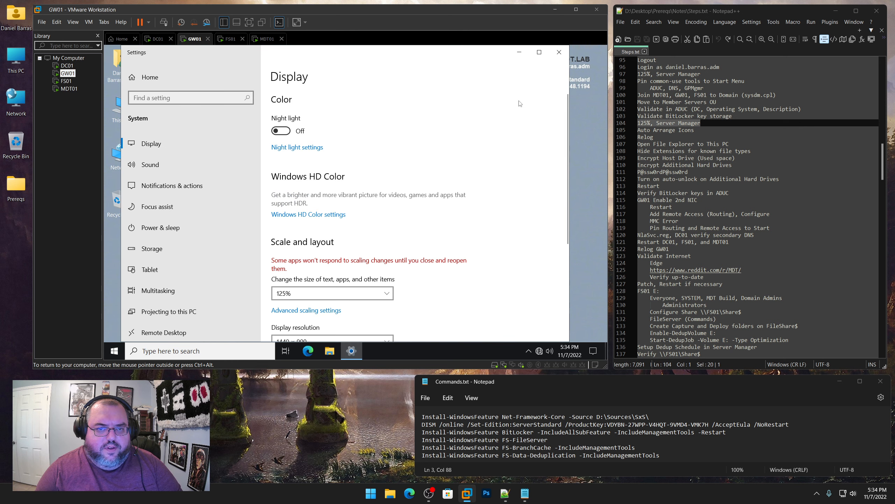
click(559, 53)
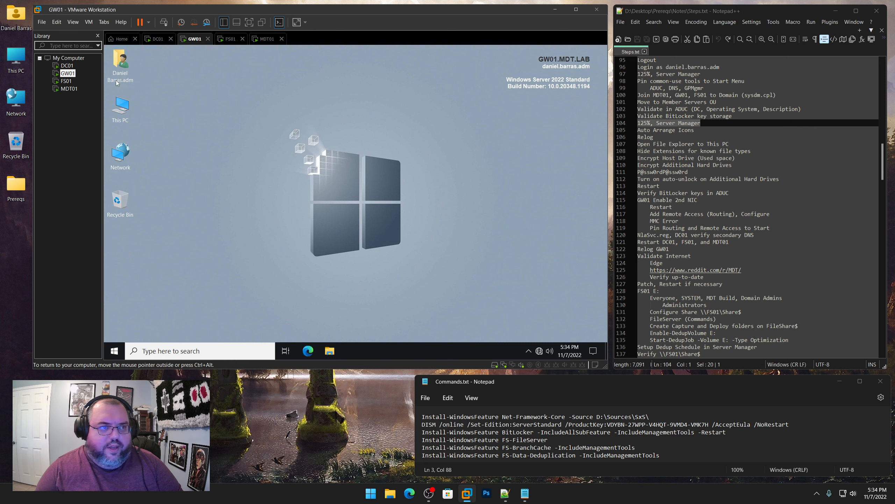
click(67, 66)
click(67, 74)
click(66, 81)
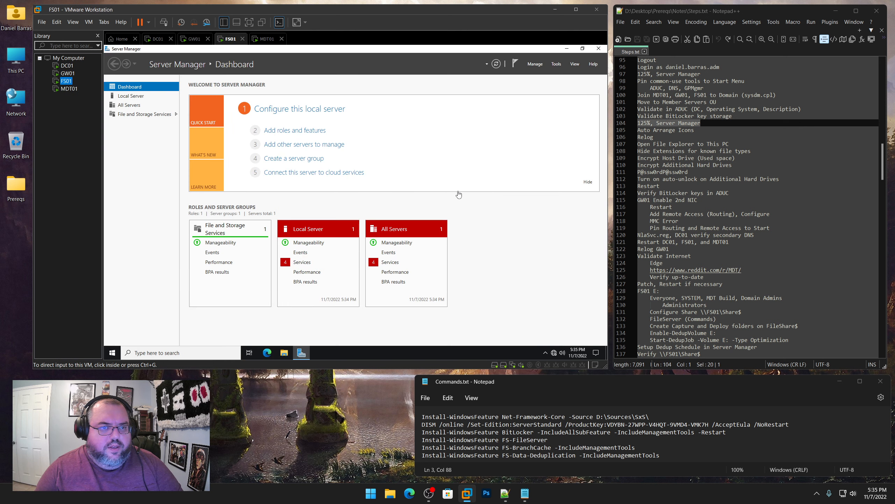
On FS01, start the User Access Logging, Update Orchestrator and Diagnostic Policy services
click(305, 263)
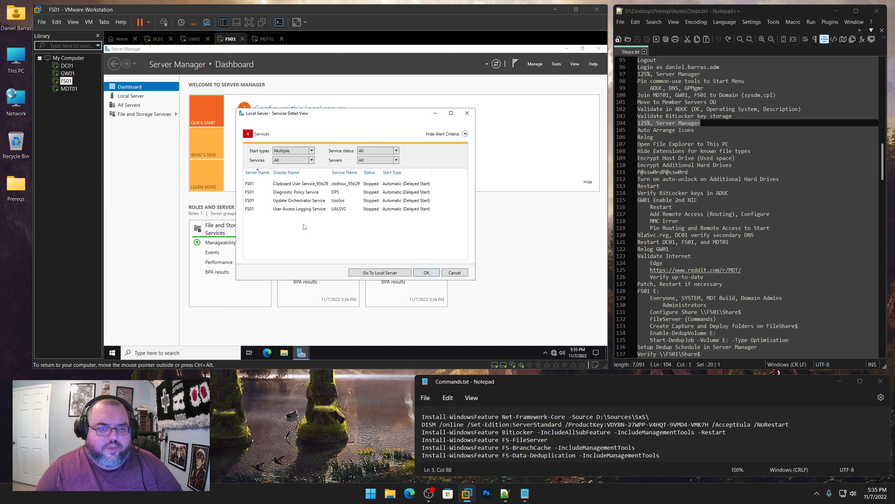
click(302, 211)
right_click(302, 210)
click(317, 214)
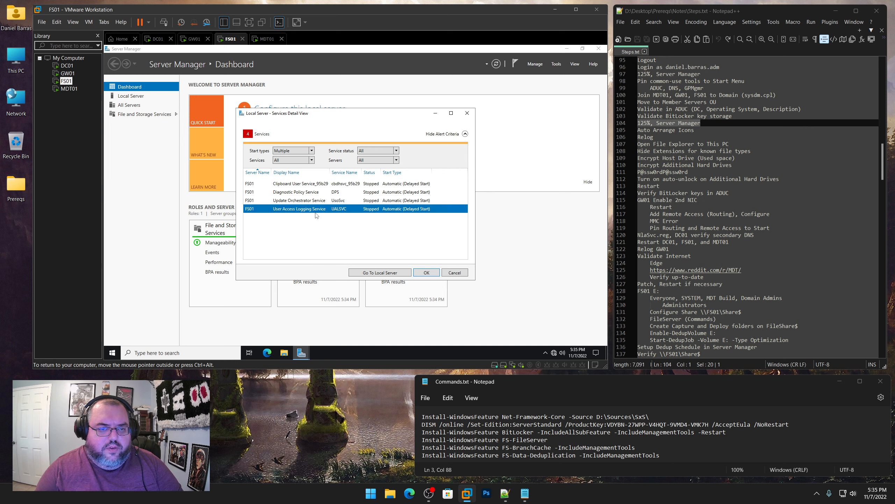
right_click(310, 201)
click(328, 206)
right_click(311, 197)
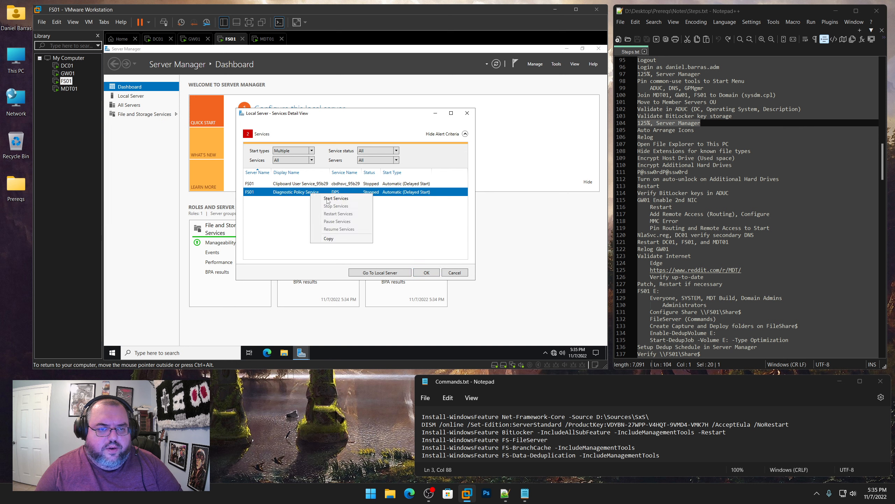
click(328, 201)
Exclude Clipboard User Service and CNG Key Isolation from FS01's services alerts
click(312, 160)
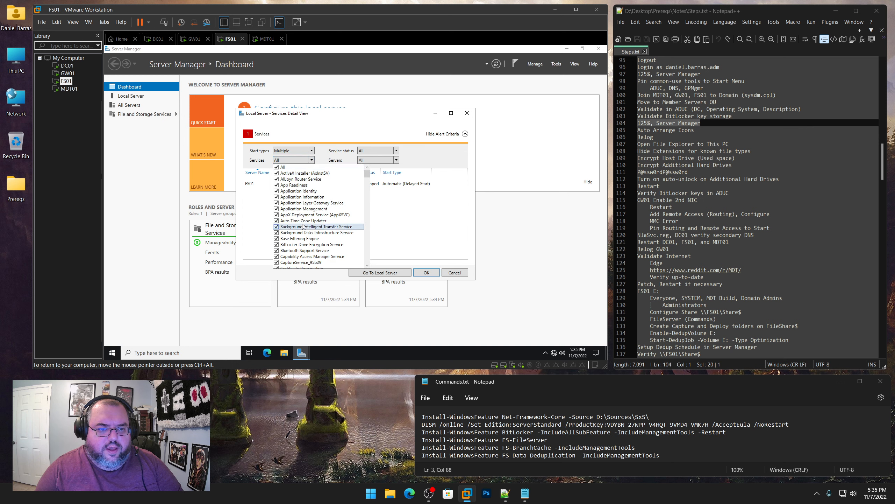
scroll(307, 235, down, 3)
click(277, 226)
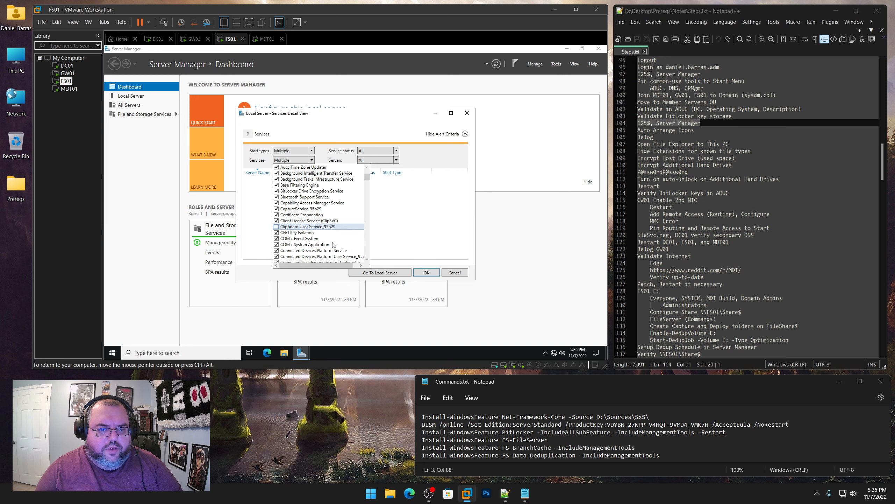
click(429, 272)
click(430, 272)
click(390, 261)
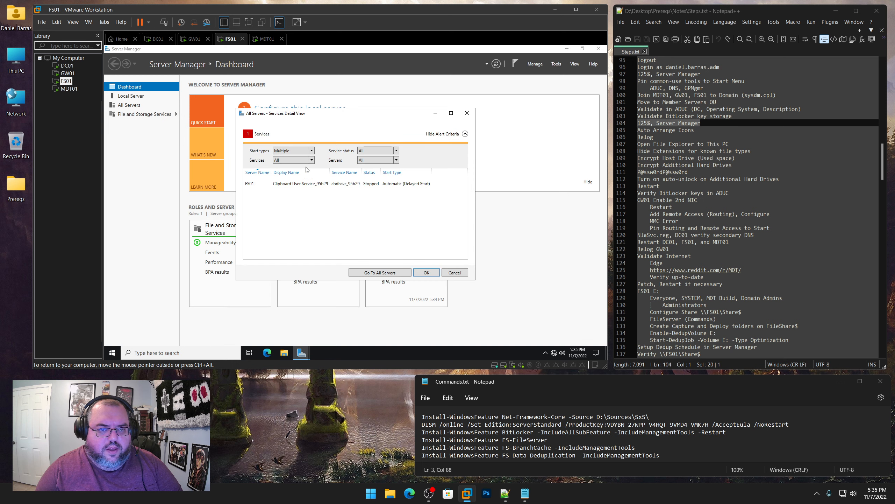
click(312, 160)
scroll(297, 247, down, 1)
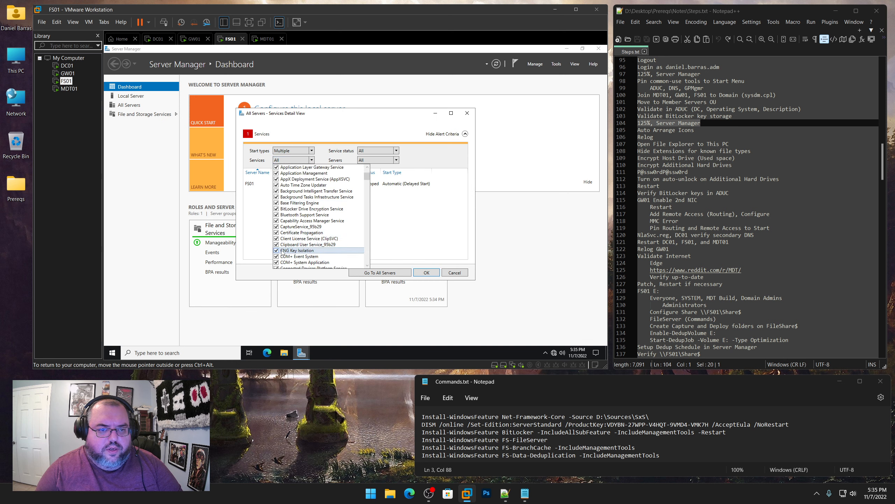
click(281, 250)
click(427, 272)
click(427, 272)
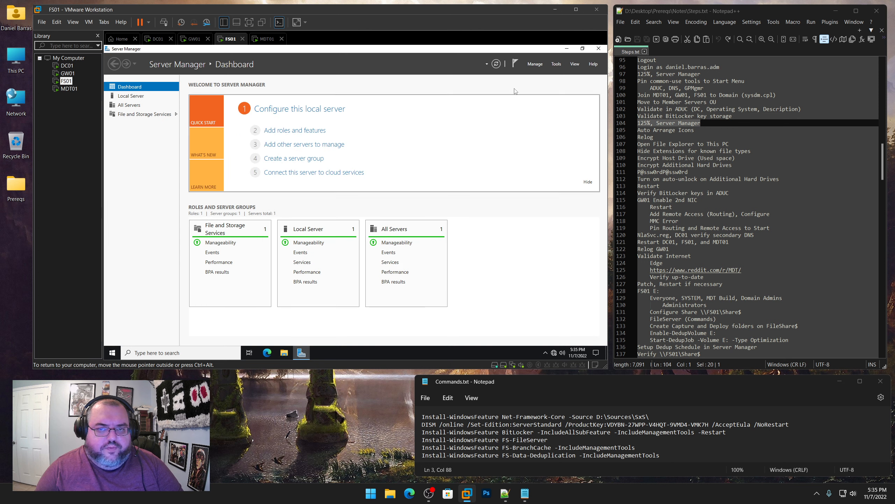
Set FS01's Server Manager not to start at logon and close it
click(535, 64)
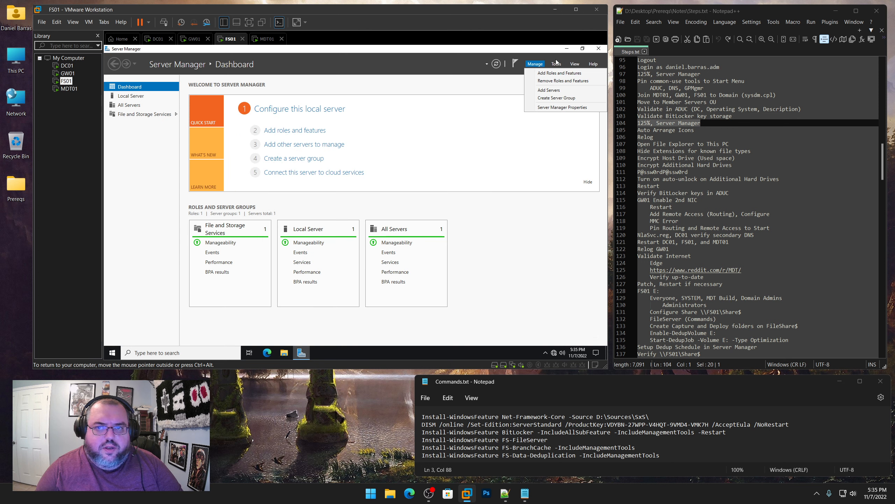
click(562, 107)
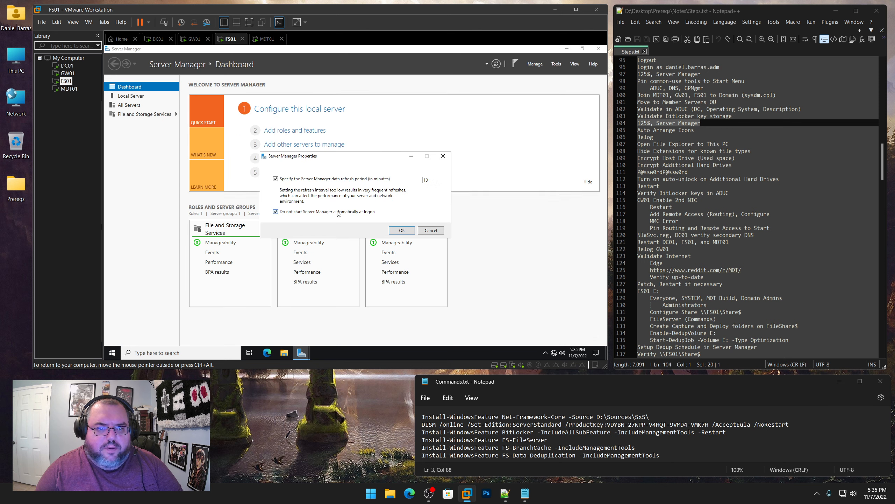
click(401, 230)
key(alt+F4)
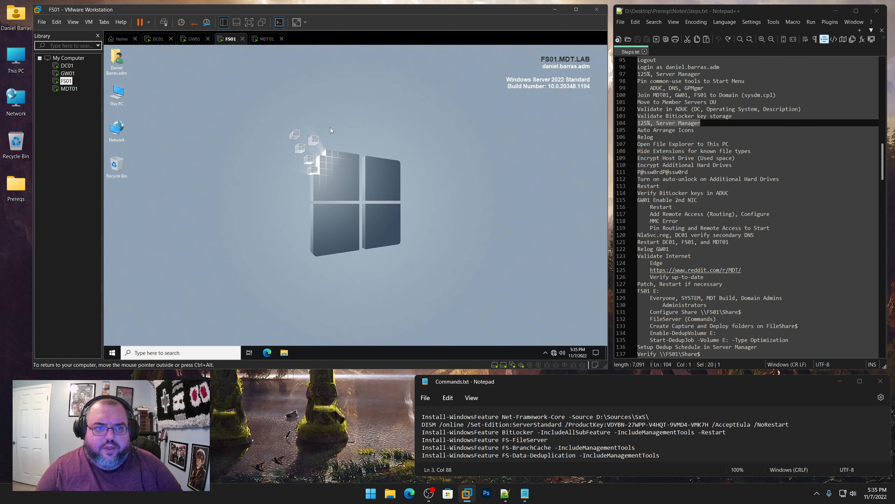
Auto-arrange FS01's desktop icons and set its display scale to 125%
right_click(330, 127)
mouse_move(349, 133)
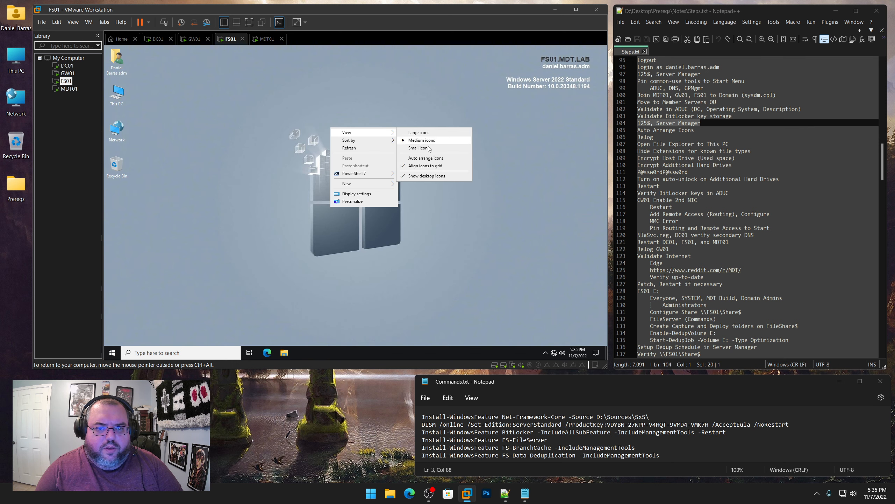
click(428, 158)
right_click(347, 130)
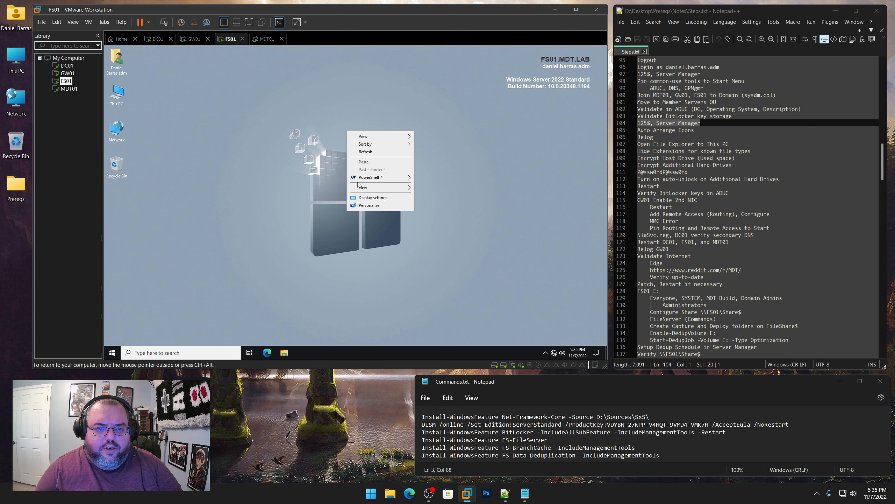
click(364, 199)
click(280, 240)
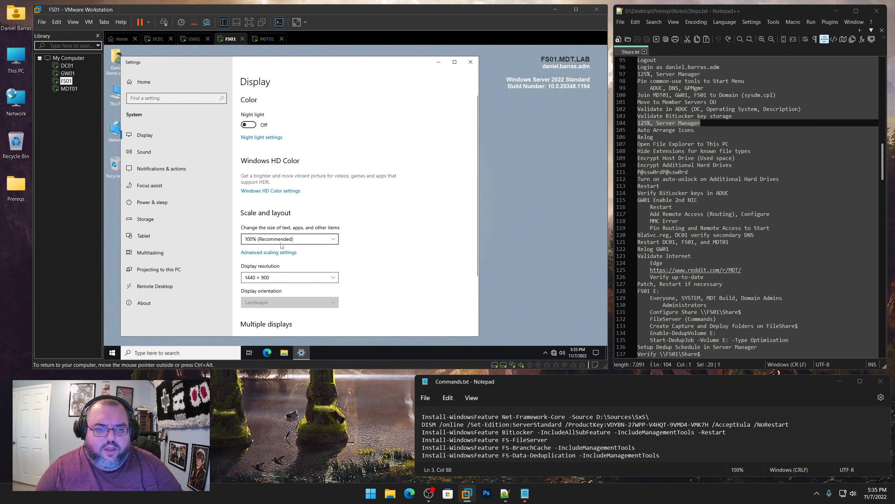
click(275, 249)
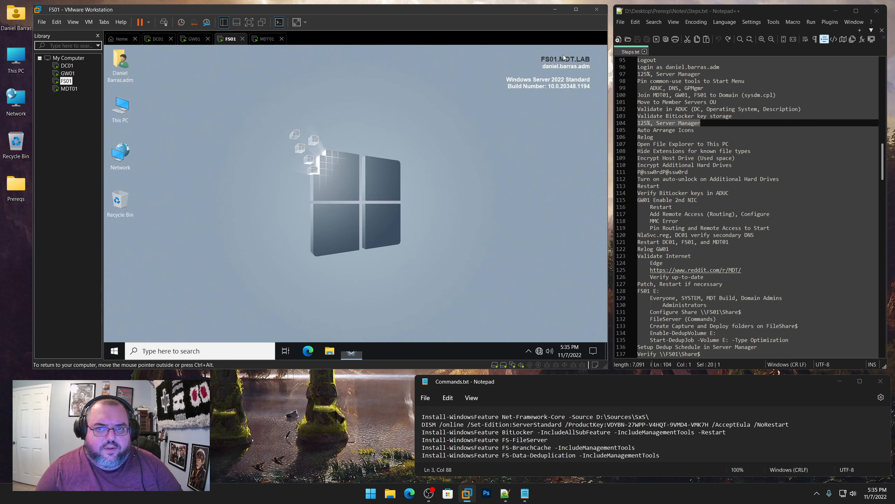
click(69, 89)
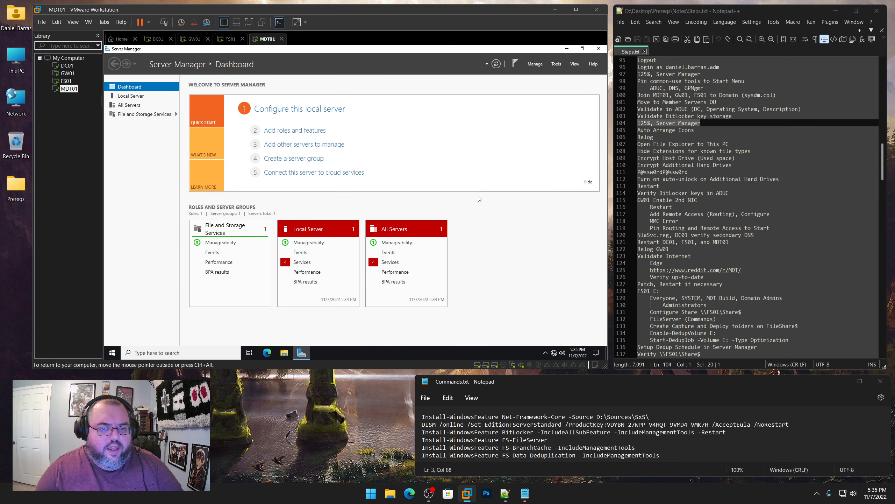
On MDT01, start the stopped Update Orchestrator and Diagnostic Policy services
click(307, 262)
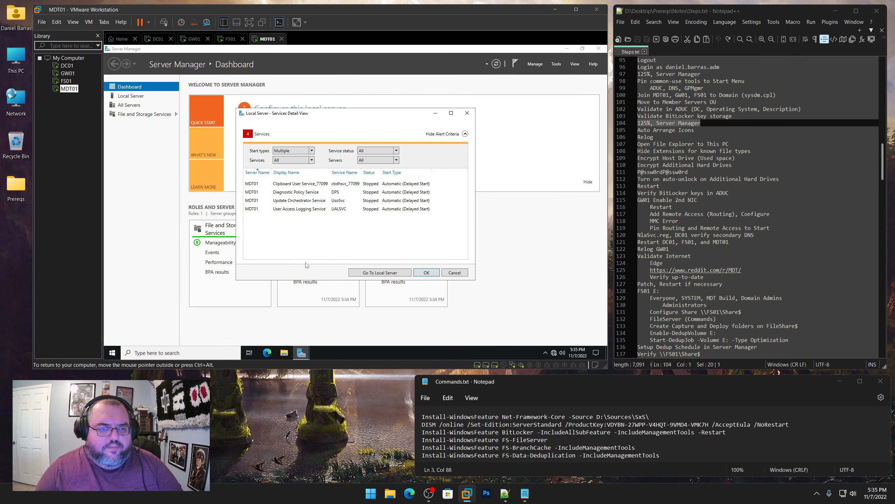
right_click(304, 211)
key(Escape)
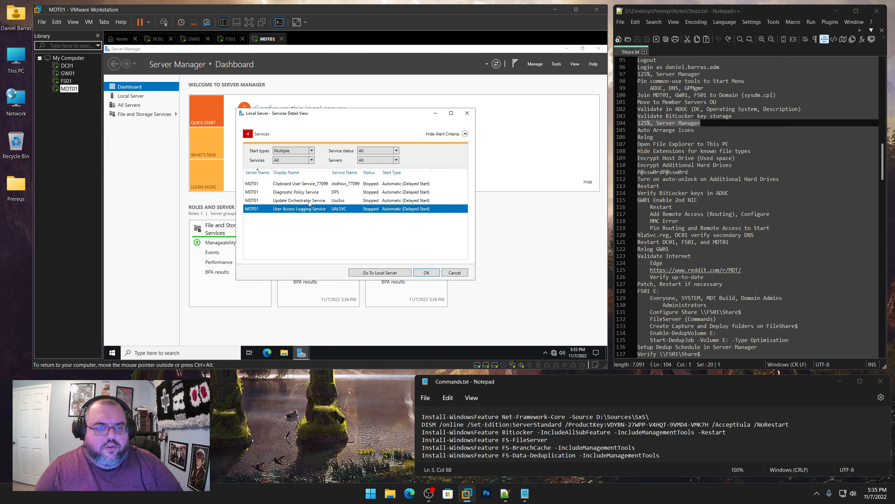
right_click(309, 202)
click(321, 205)
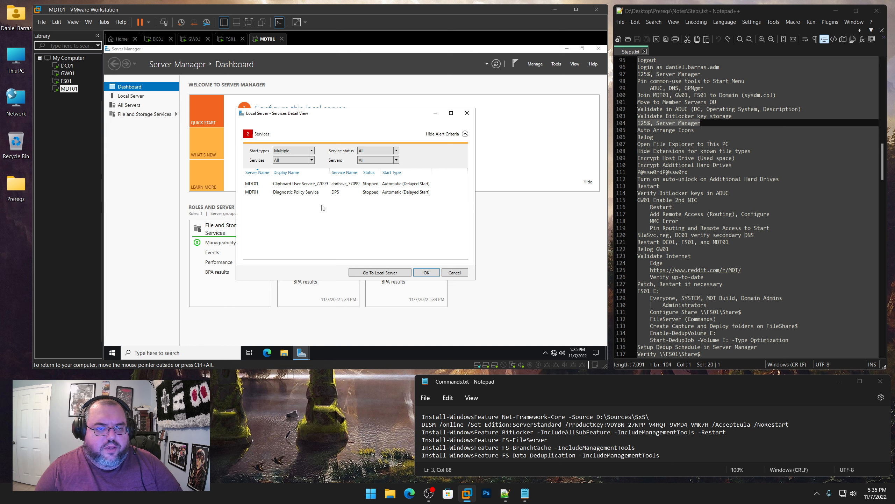
right_click(313, 196)
click(332, 202)
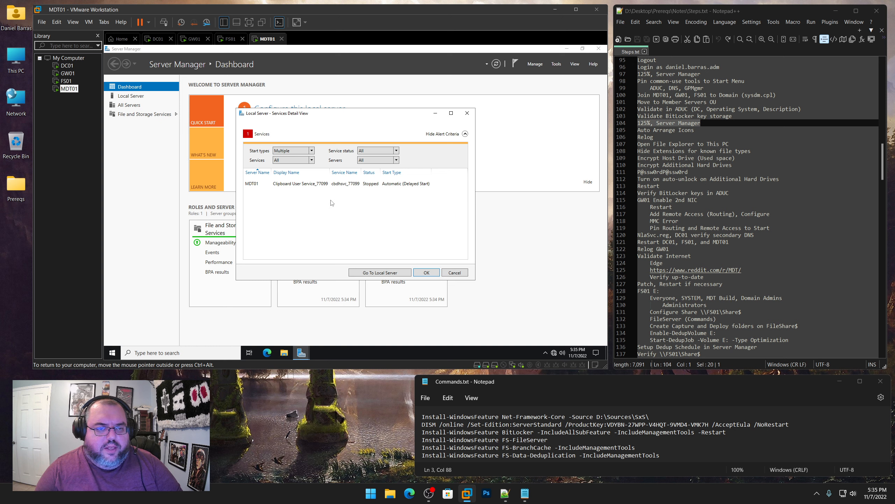
Review the monitored services lists for local and all servers, leaving them unchanged
click(312, 162)
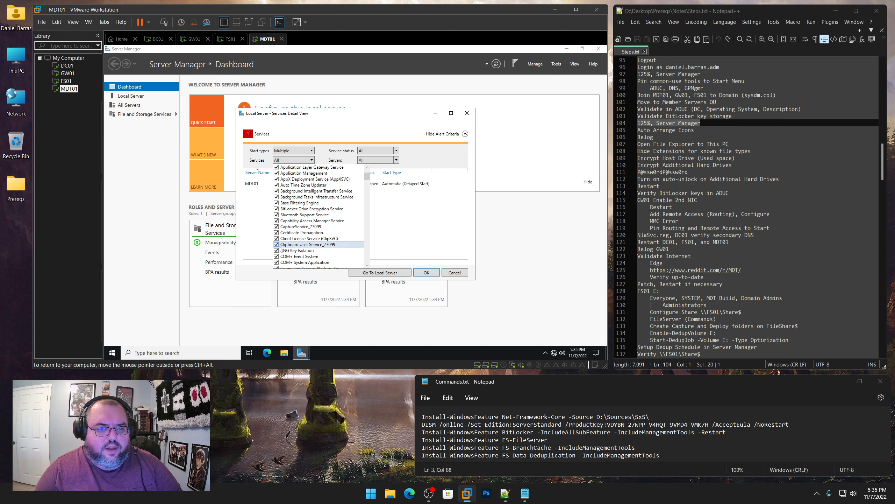
click(428, 272)
click(427, 272)
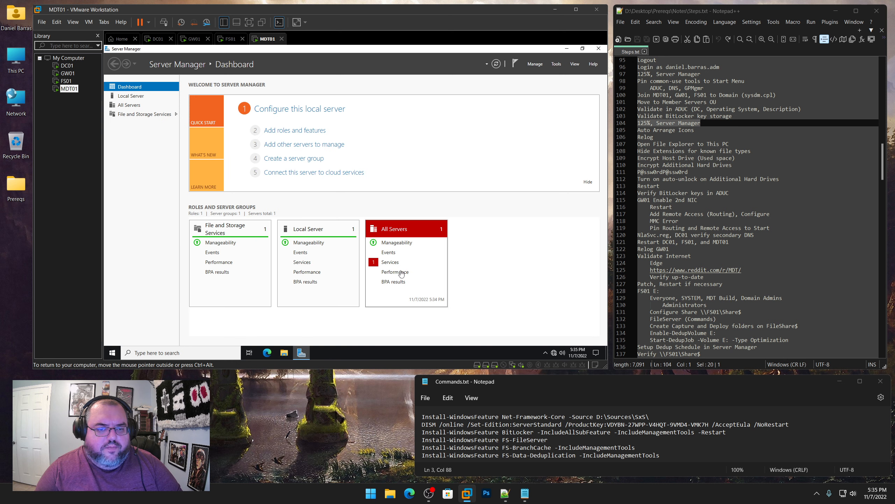
click(391, 262)
click(312, 160)
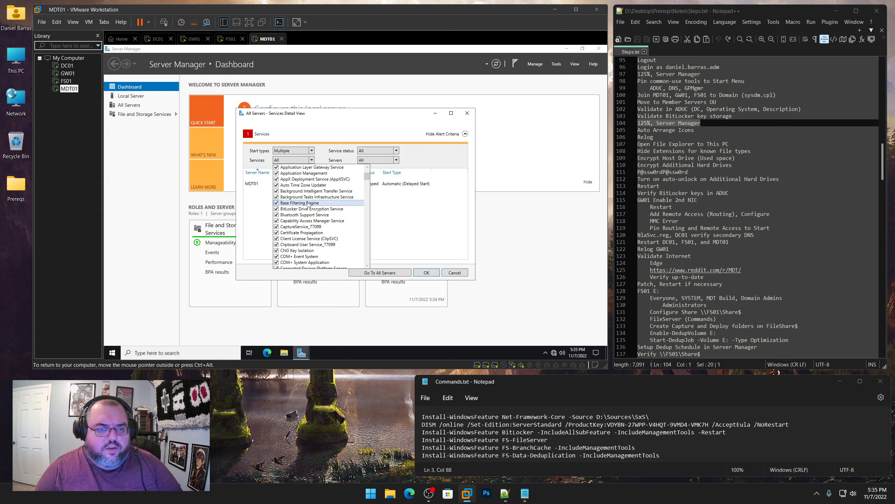
click(427, 272)
click(426, 273)
Set MDT01's Server Manager not to start at logon and close it
click(534, 64)
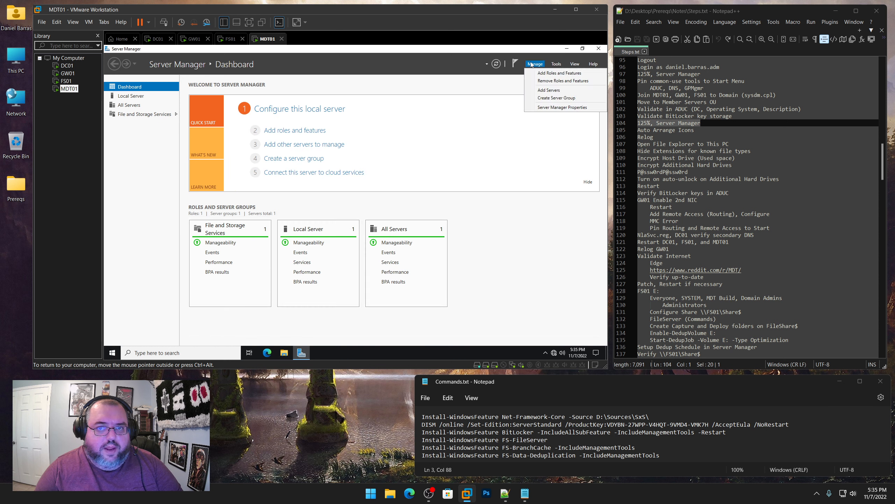
click(548, 107)
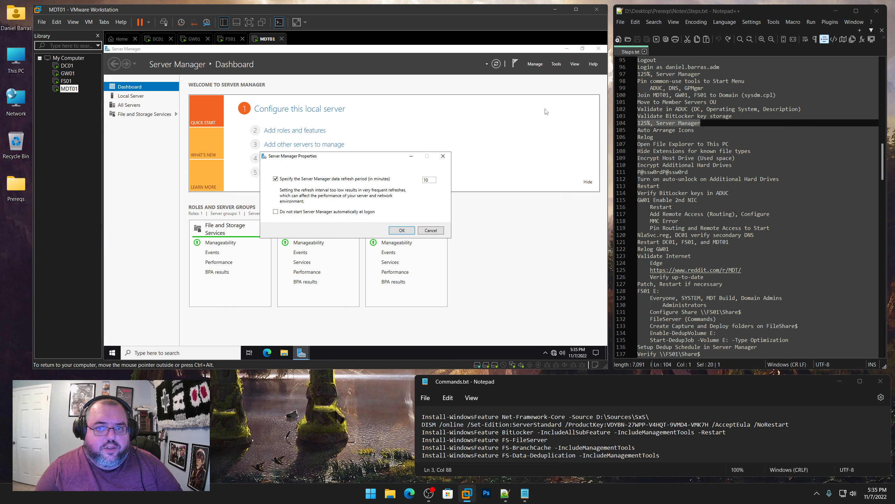
click(401, 230)
click(599, 48)
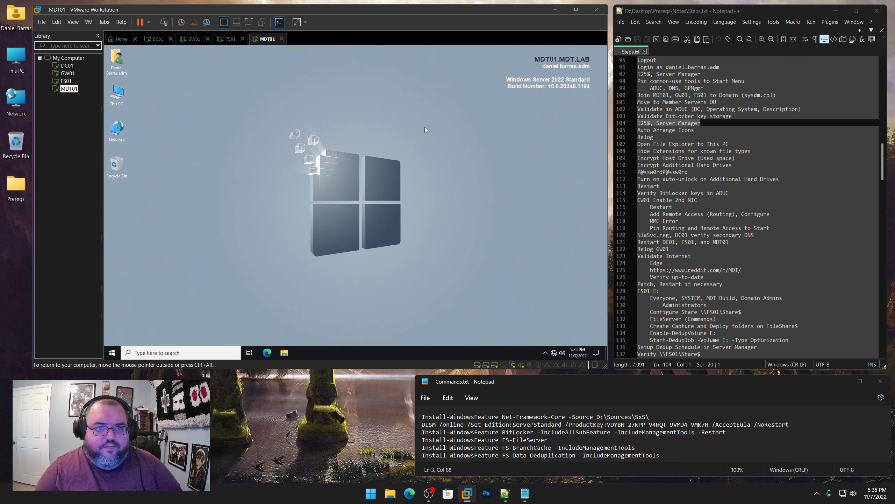
Auto-arrange MDT01's desktop icons and scale its display to 125%, noting Relog as next
right_click(342, 107)
mouse_move(387, 113)
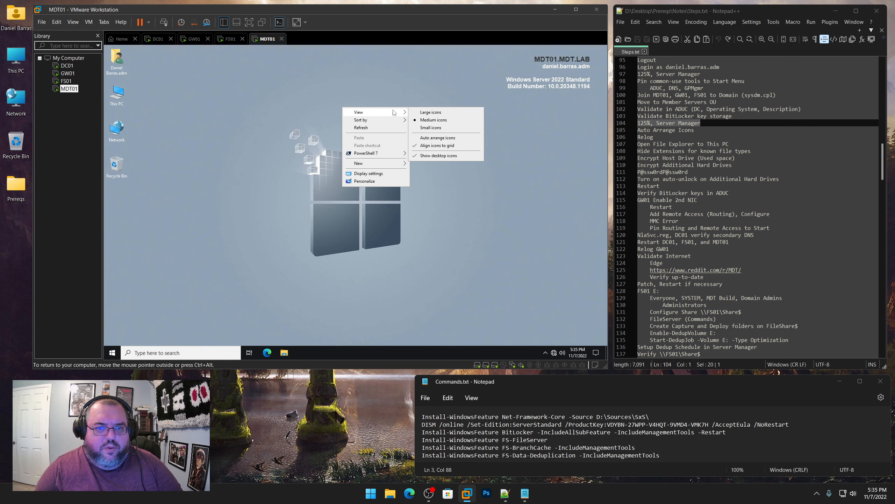
click(440, 138)
right_click(344, 121)
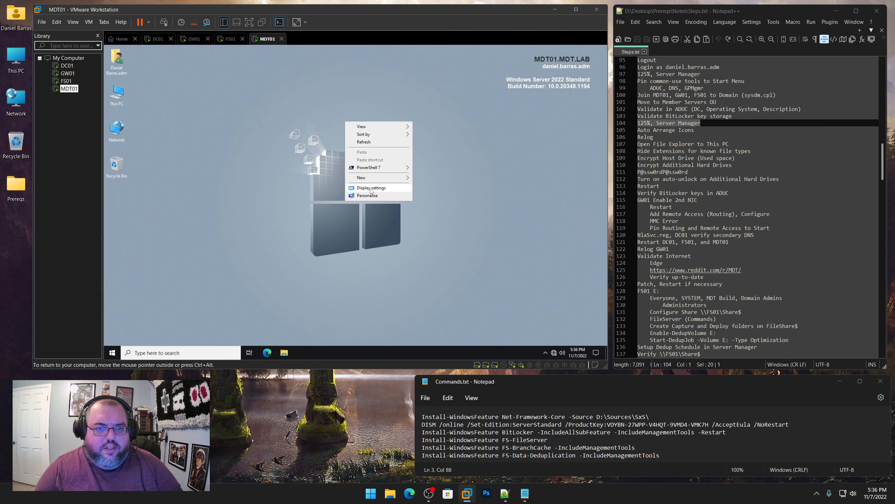
click(370, 187)
click(290, 227)
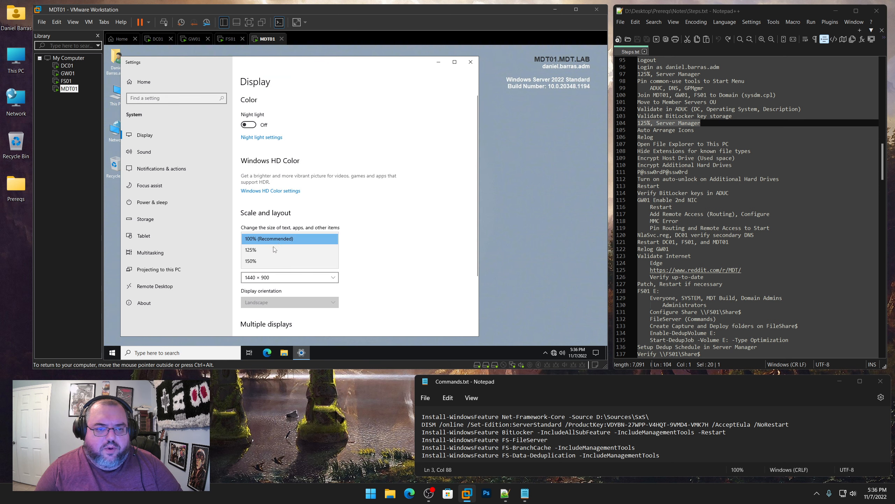
click(298, 238)
click(560, 51)
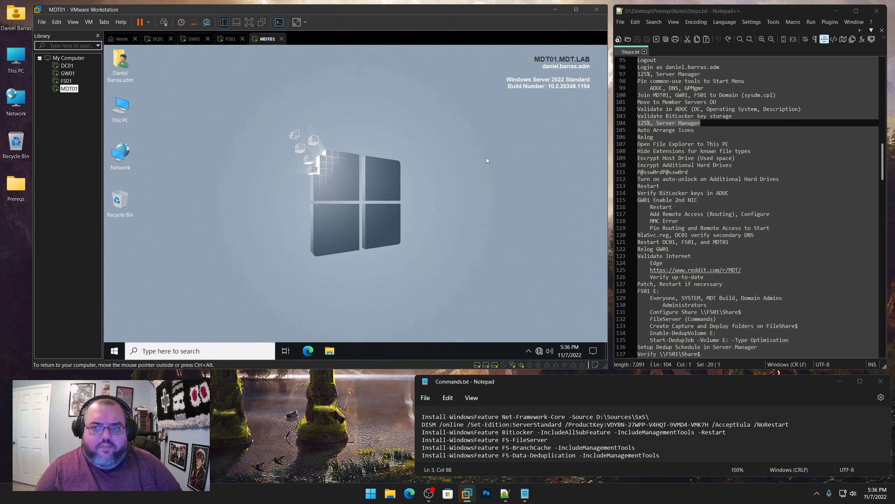
drag(666, 138, 621, 141)
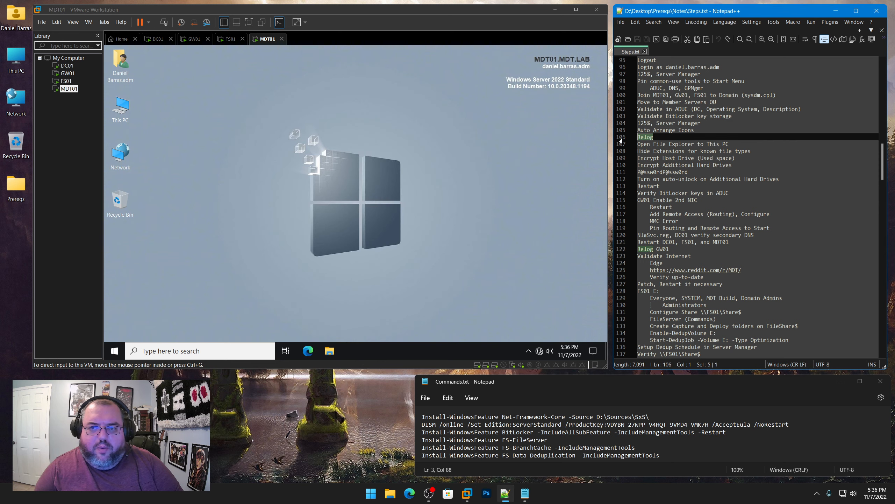
click(67, 65)
Sign out of the DC01 and GW01 virtual machines
right_click(114, 350)
mouse_move(152, 322)
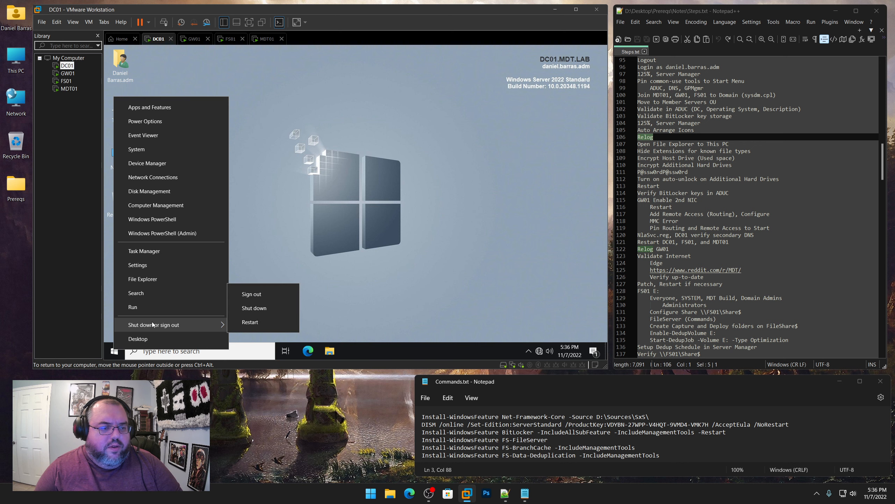
click(252, 293)
click(68, 73)
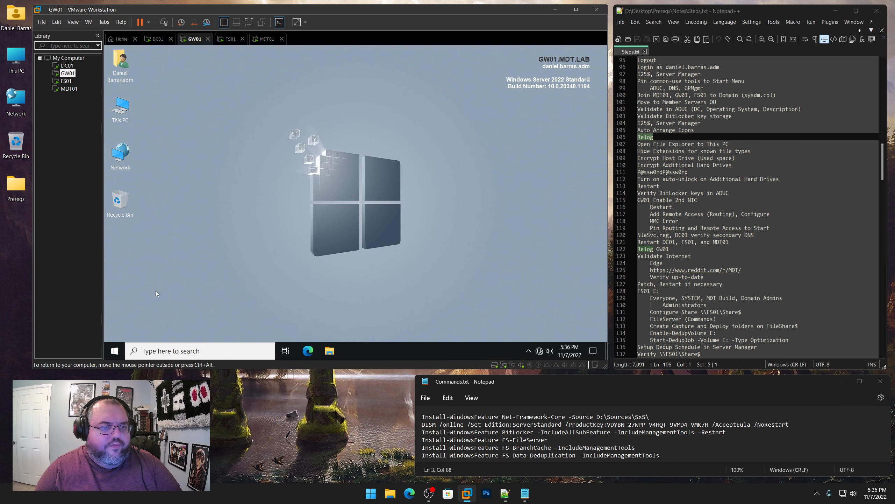
right_click(114, 350)
mouse_move(197, 333)
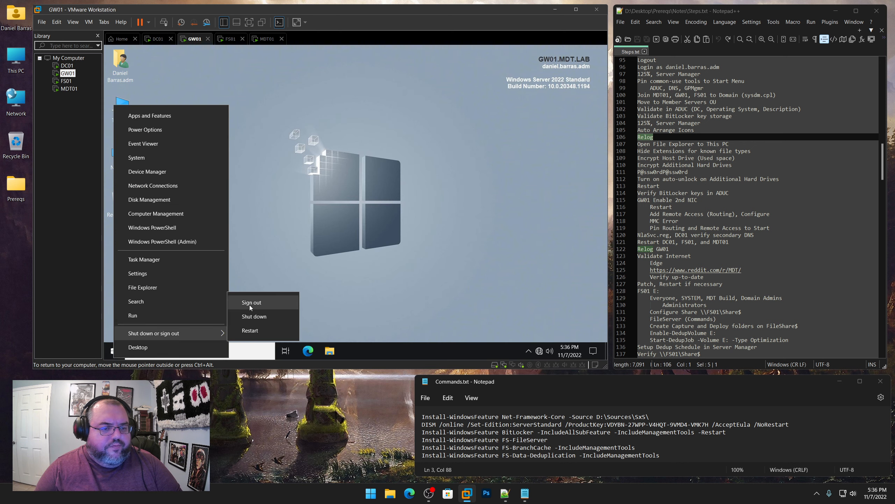
click(249, 305)
Sign out of the FS01 and MDT01 virtual machines
click(65, 81)
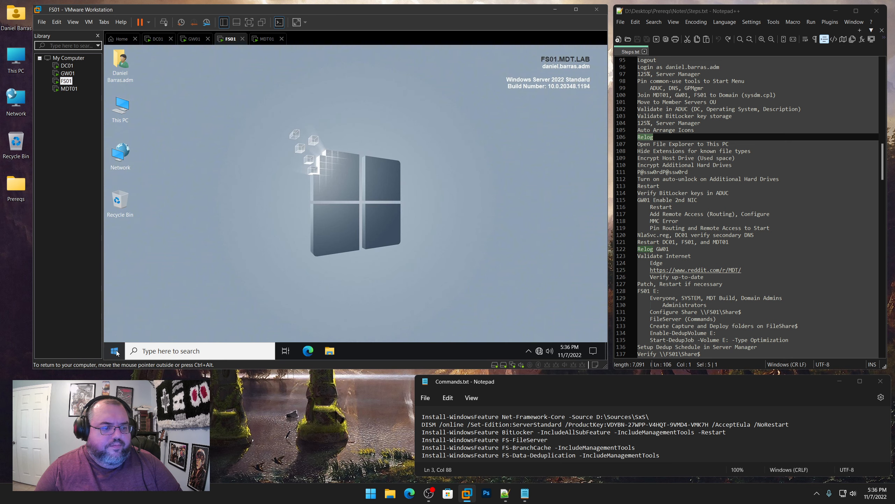
right_click(116, 351)
mouse_move(204, 333)
click(262, 295)
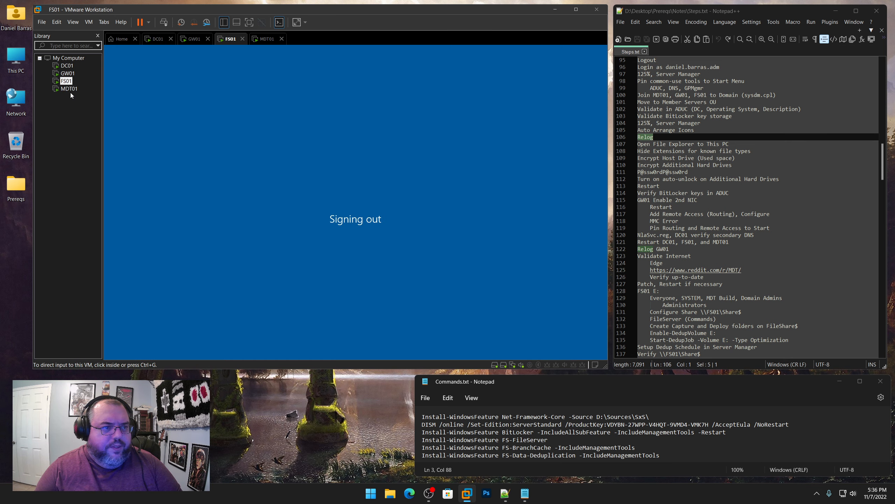
click(69, 88)
right_click(114, 351)
mouse_move(130, 326)
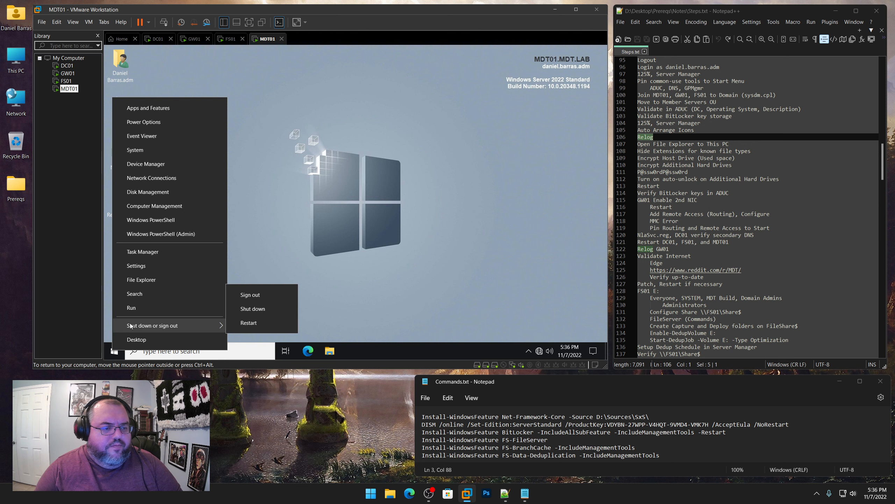
click(255, 297)
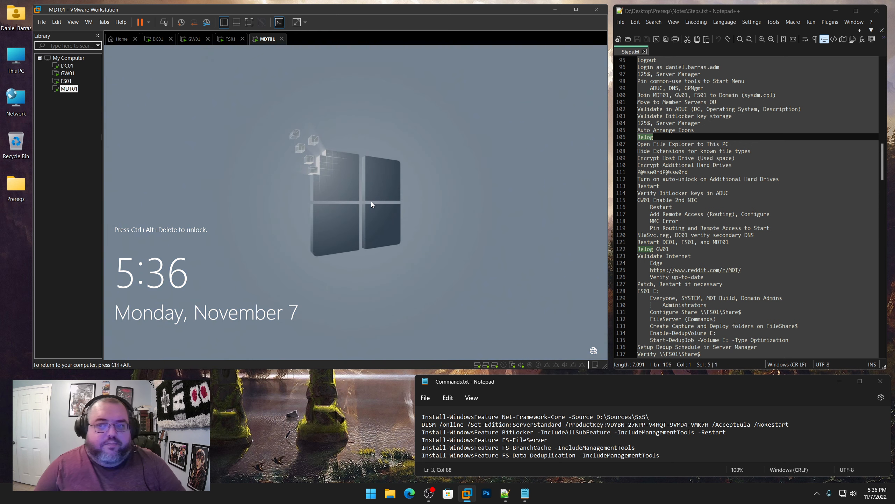
Sign back in to DC01 and GW01 with the account password
click(67, 66)
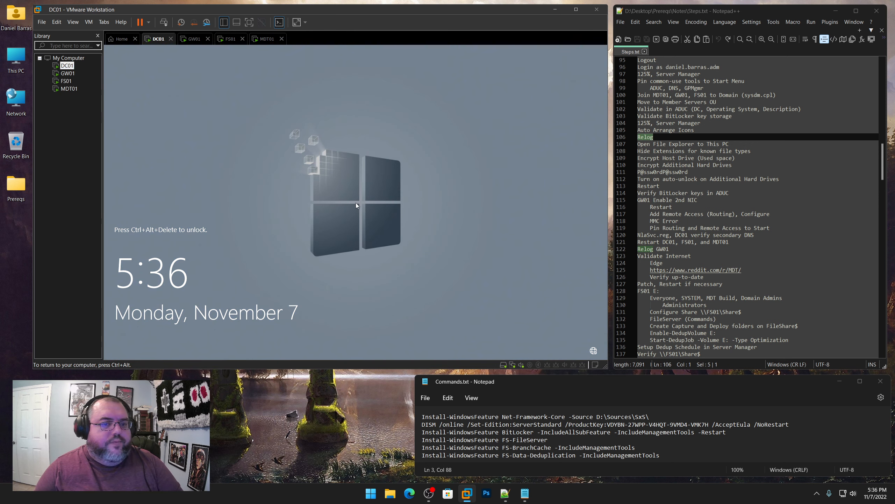
key(ctrl+alt+Insert)
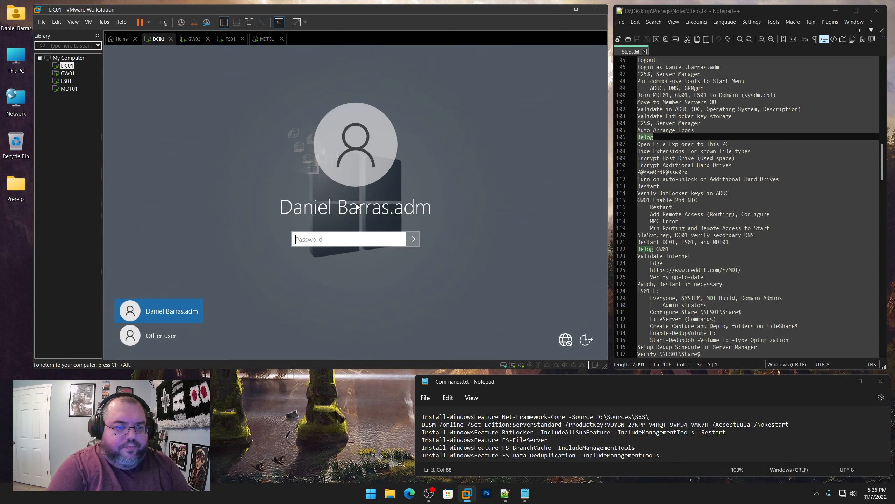
text(P@)
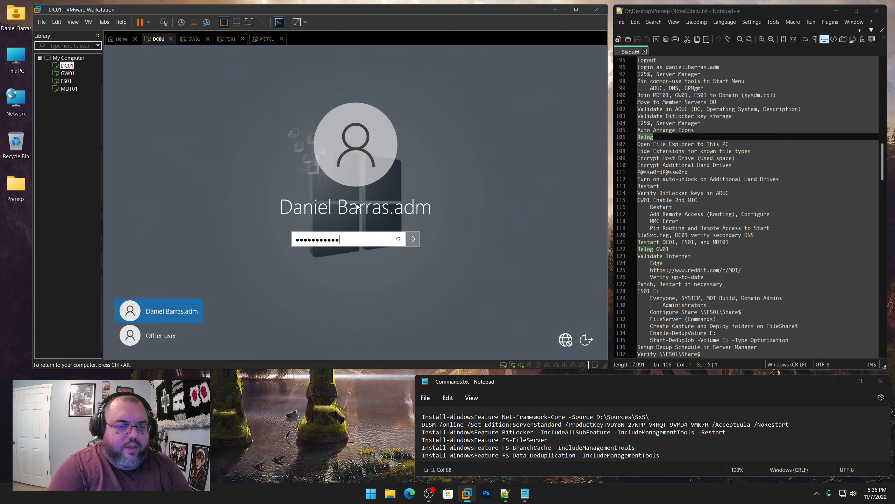
key(Return)
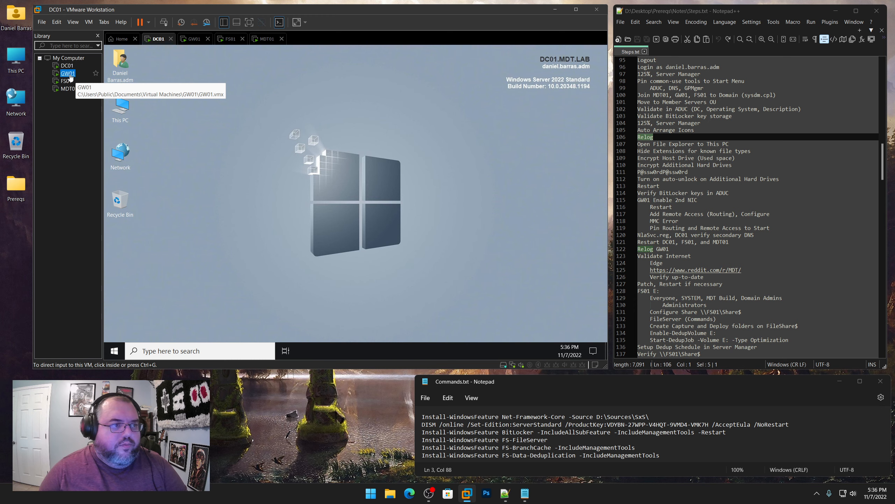
click(68, 73)
key(ctrl+alt+Insert)
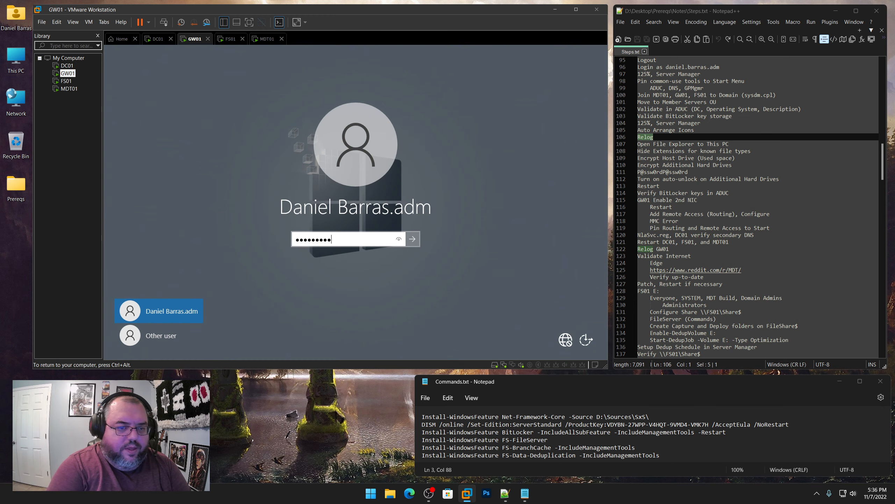
key(Return)
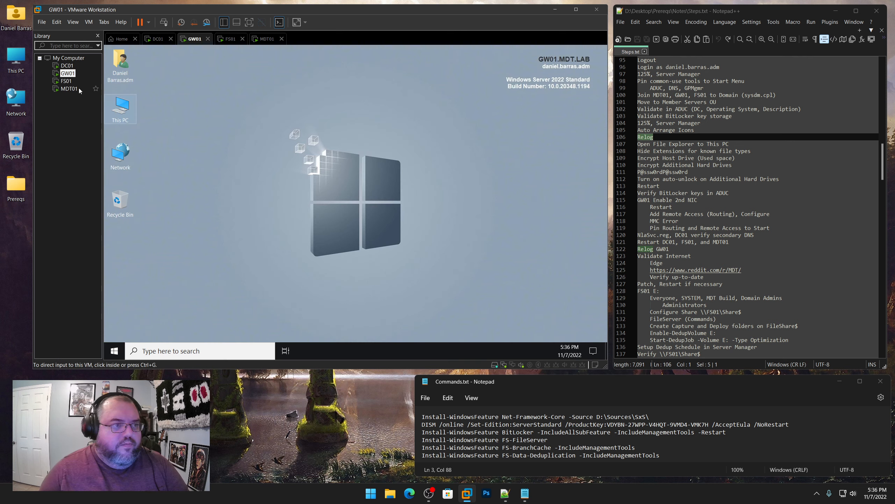
Sign back in to FS01 and MDT01 with the account password
click(66, 80)
key(ctrl+alt+Insert)
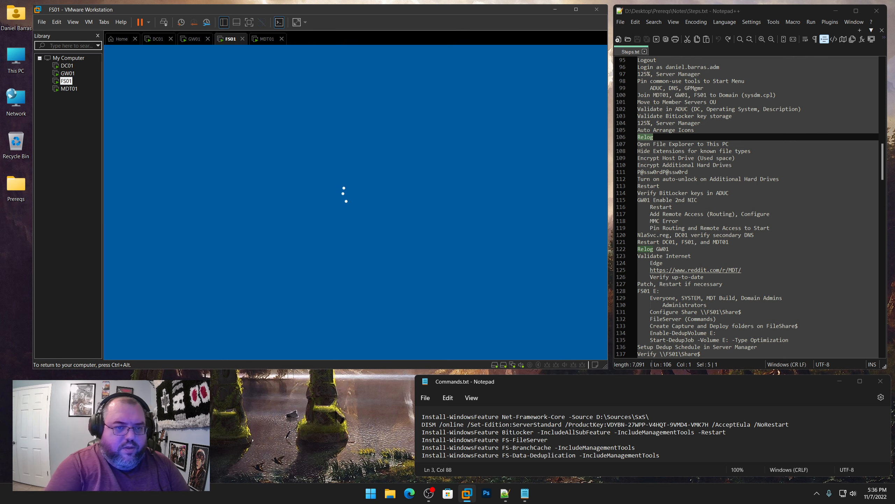
text(P)
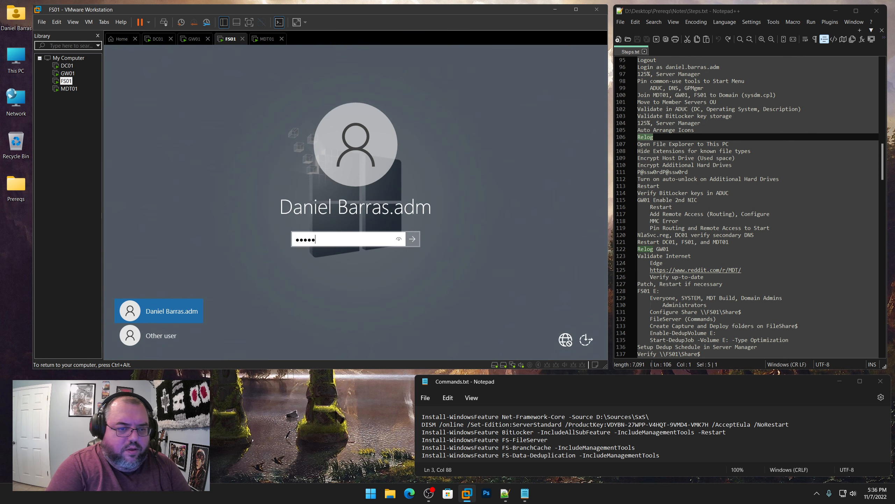
key(Return)
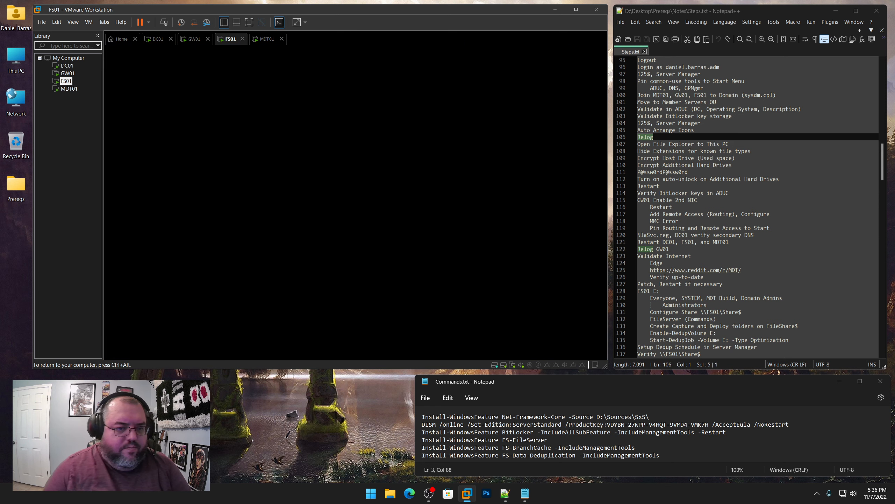
click(69, 89)
key(ctrl+alt+Insert)
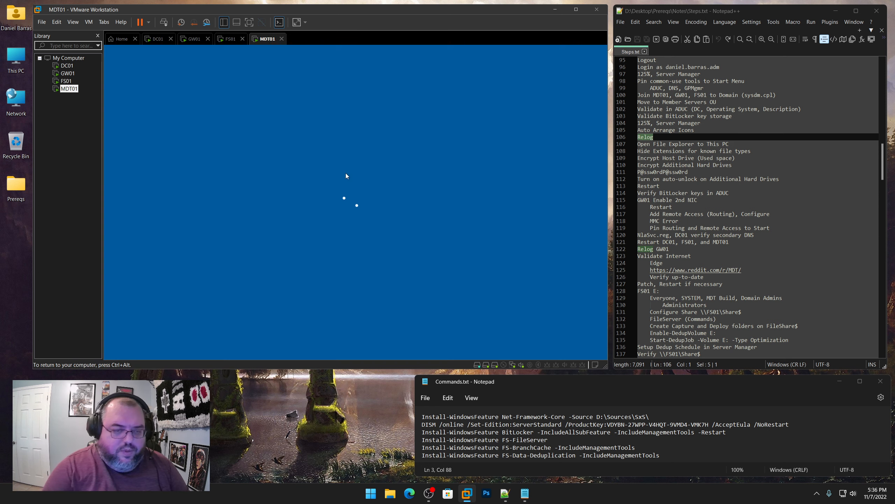
text(P@ssw0rdP@ssw0)
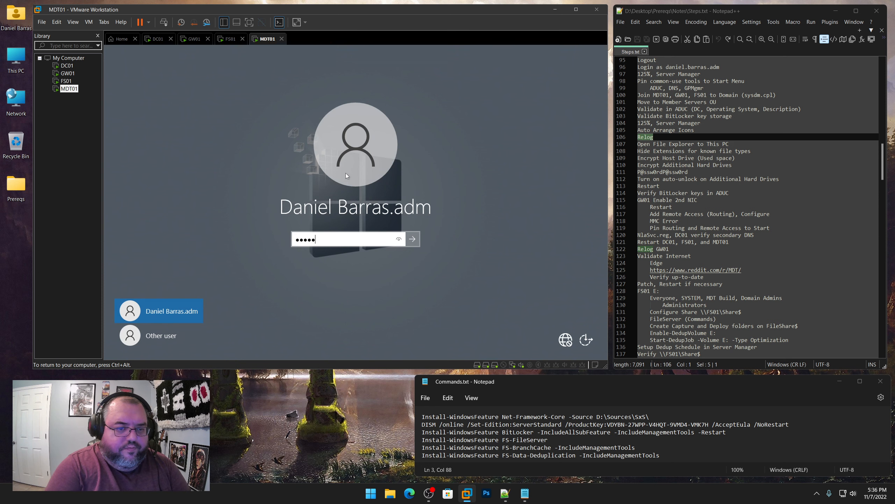
text(rd)
key(Return)
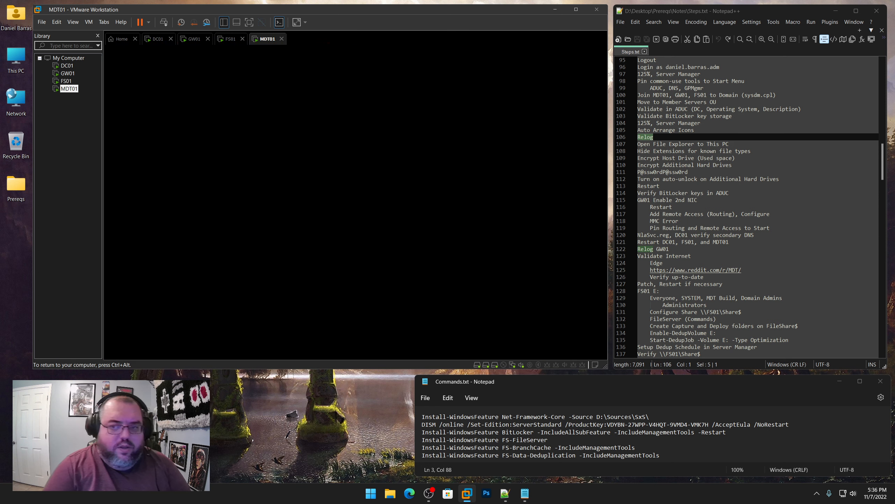
Confirm each VM reached a clean desktop, then open File Explorer on DC01
click(65, 67)
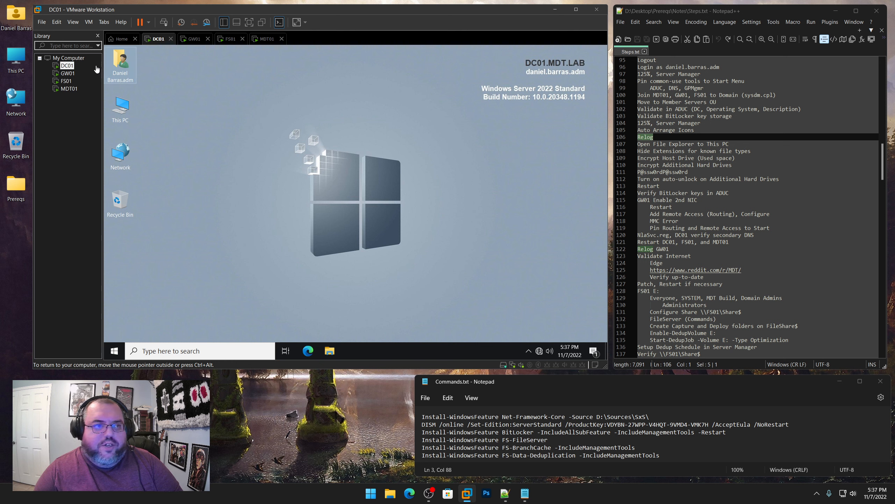
click(68, 73)
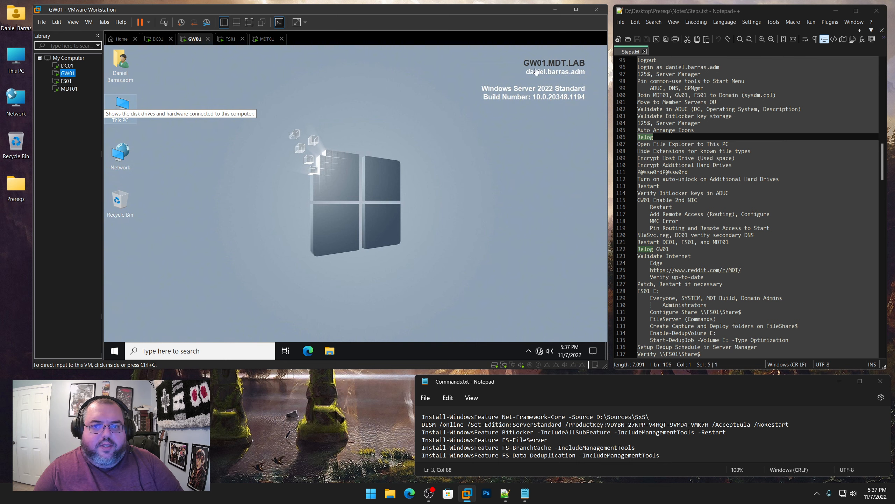
click(66, 81)
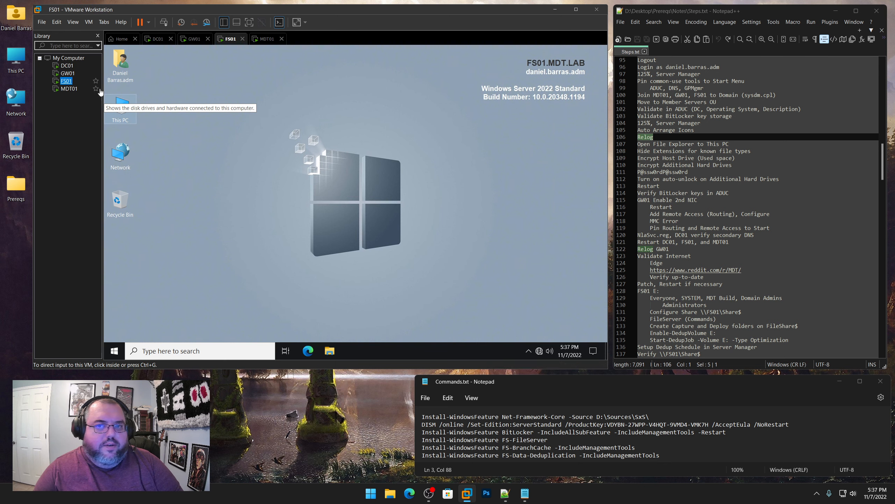
click(69, 88)
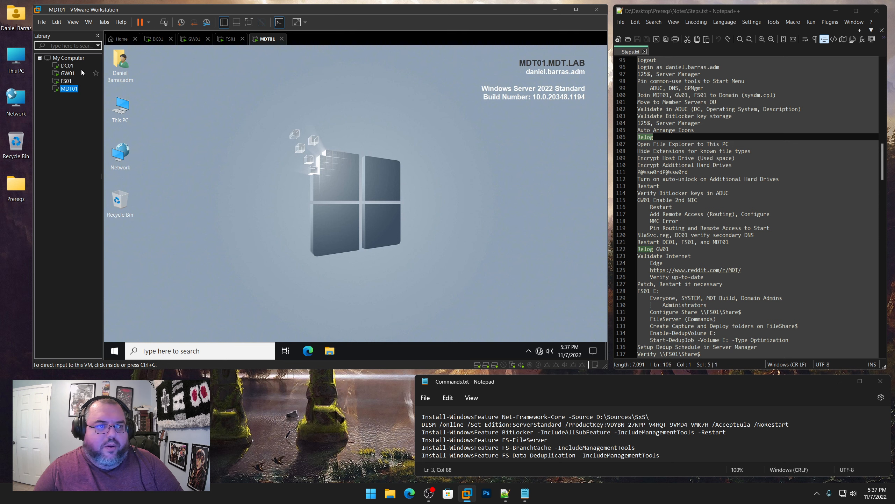
click(66, 66)
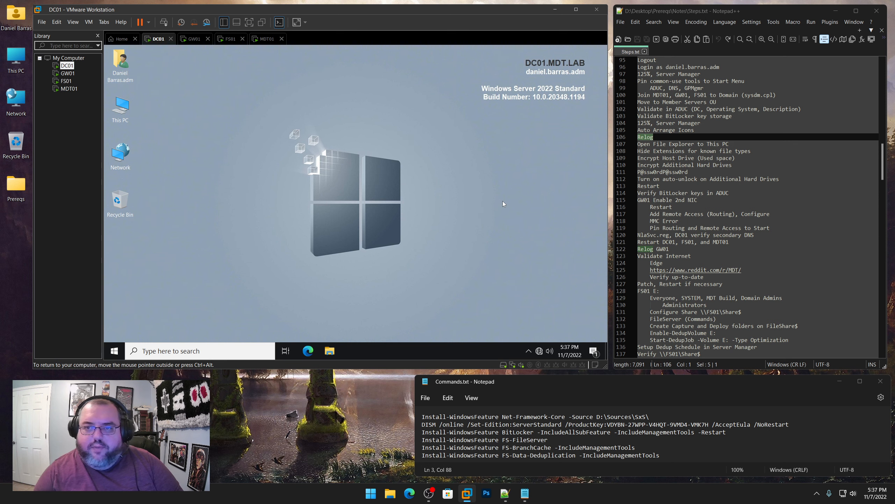
click(330, 351)
click(68, 73)
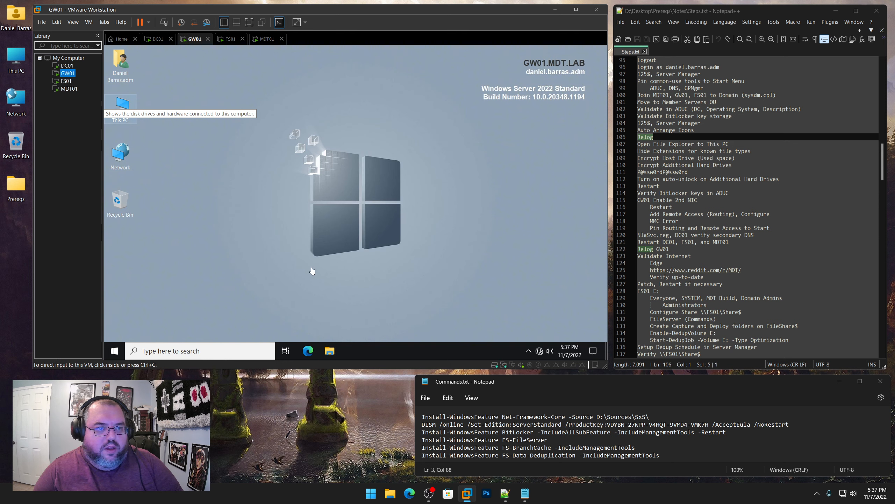
Open File Explorer on GW01, FS01 and MDT01
click(329, 350)
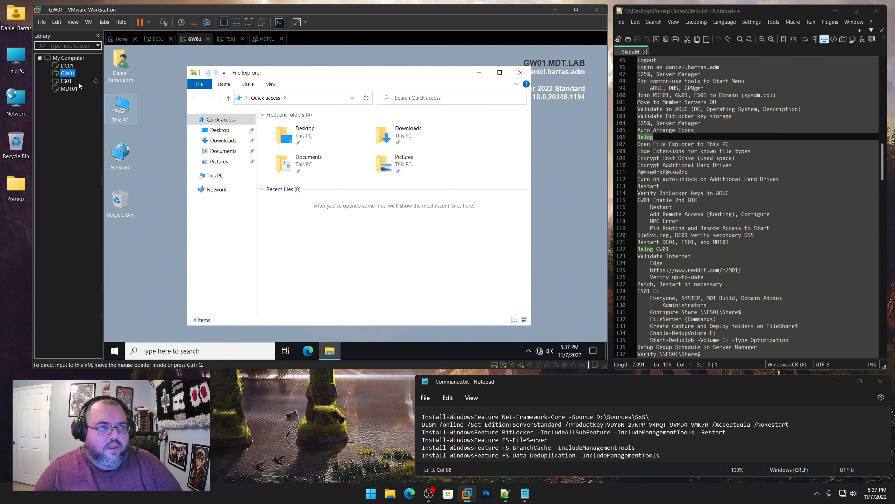
click(66, 80)
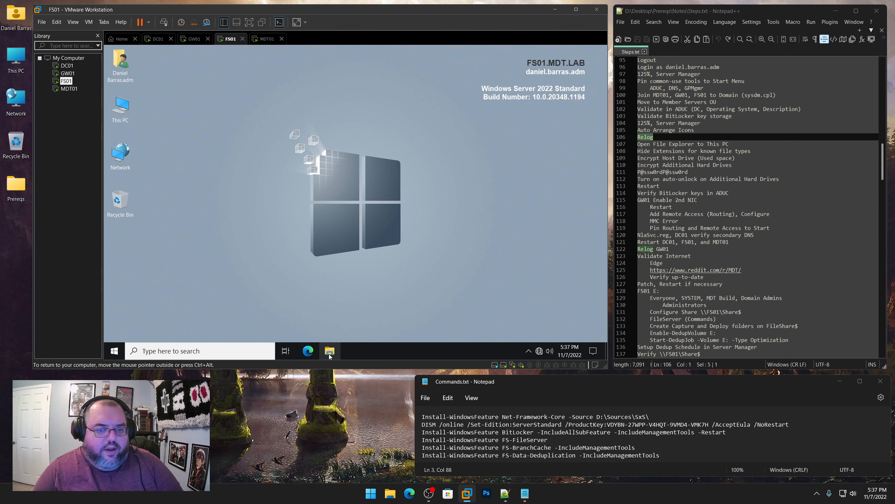
click(330, 351)
click(69, 88)
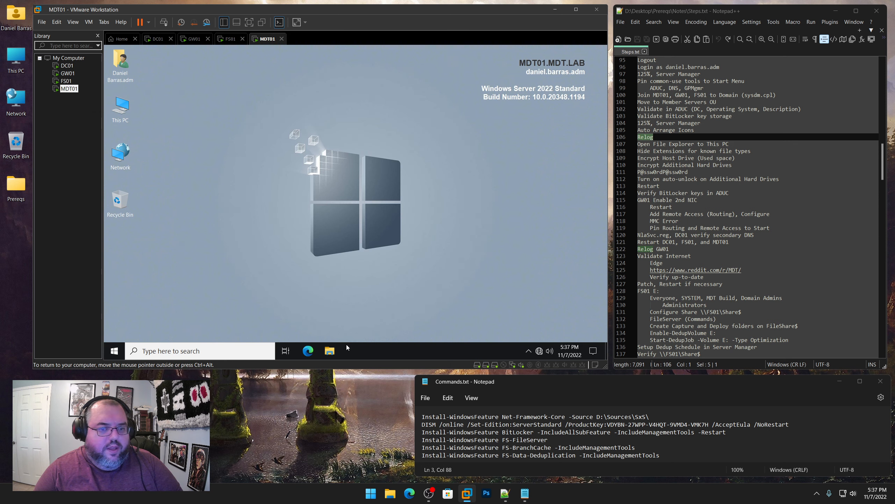
click(329, 350)
On DC01, make File Explorer open to This PC and show known file extensions
click(67, 66)
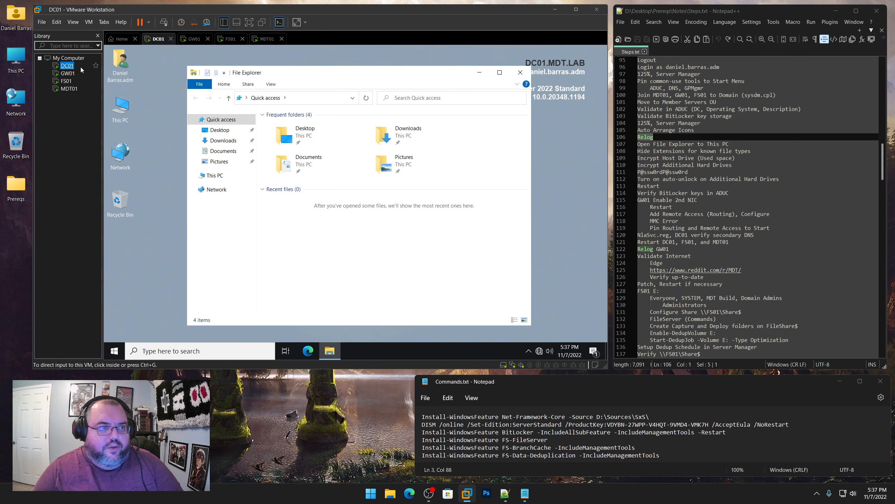
click(272, 84)
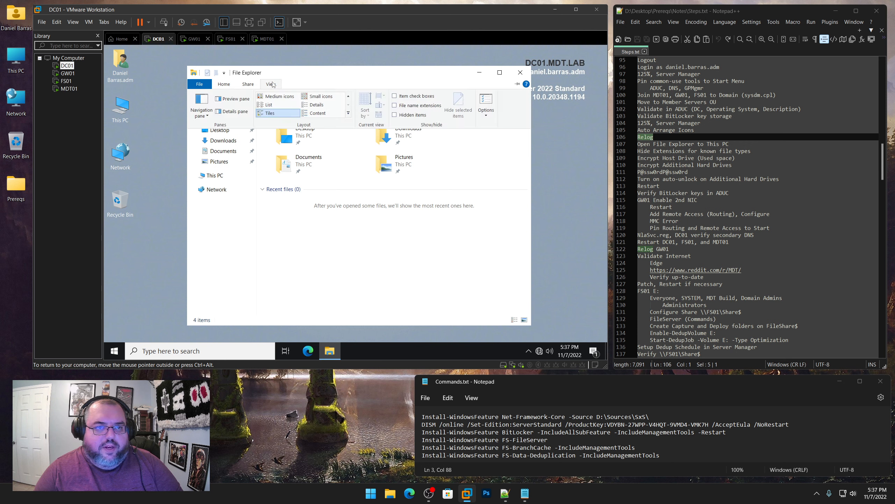
click(487, 99)
click(268, 150)
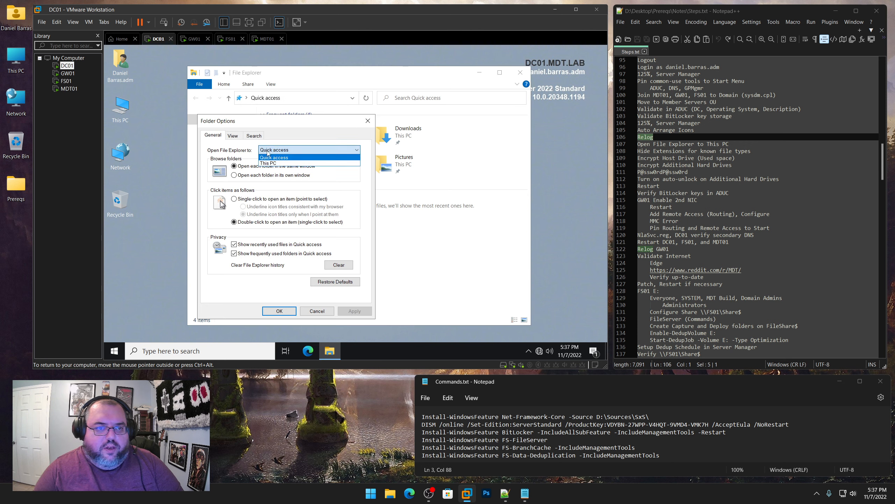
click(268, 163)
click(234, 136)
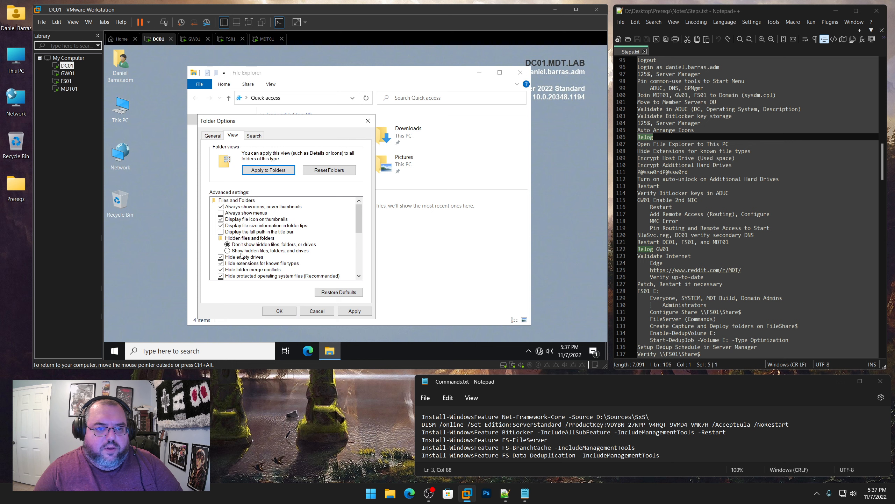
click(220, 264)
click(279, 311)
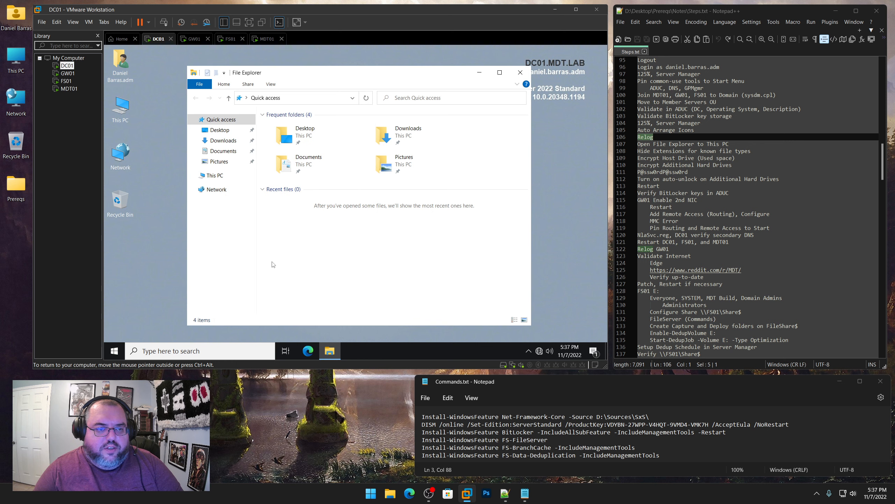
On GW01, make File Explorer open to This PC and show known file extensions
click(66, 73)
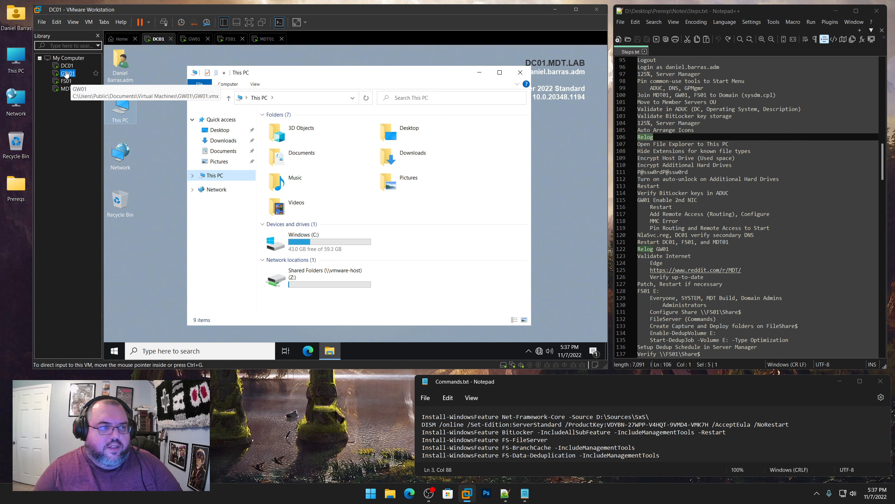
click(272, 86)
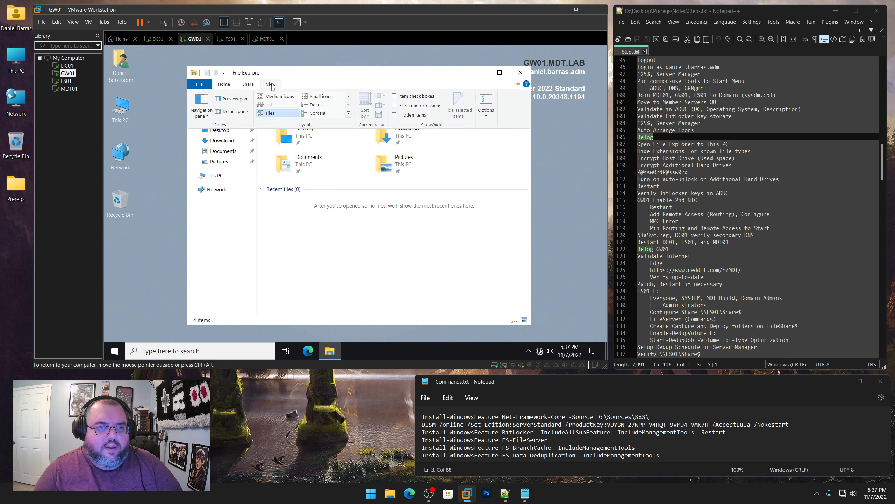
click(486, 102)
click(339, 150)
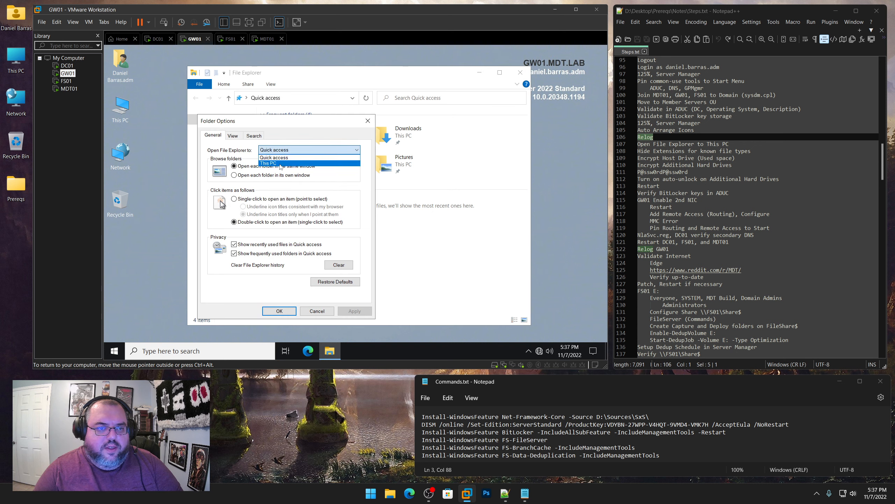
click(281, 164)
click(235, 140)
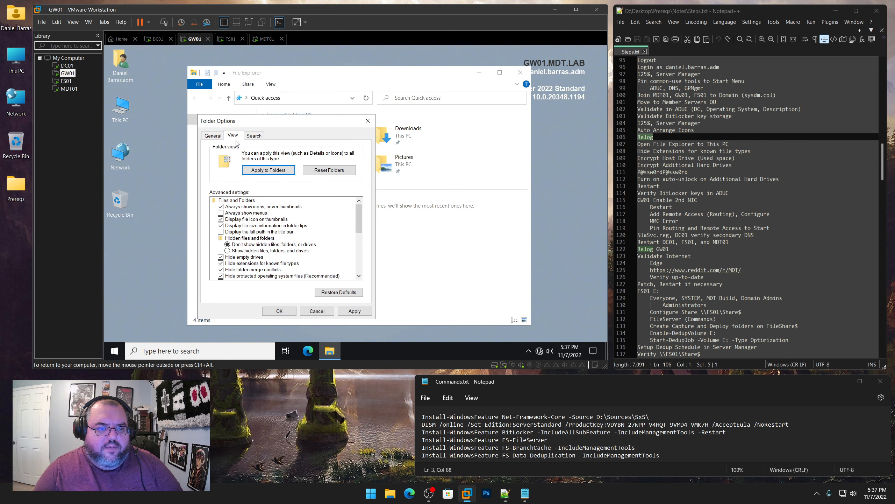
click(221, 263)
click(284, 312)
click(215, 175)
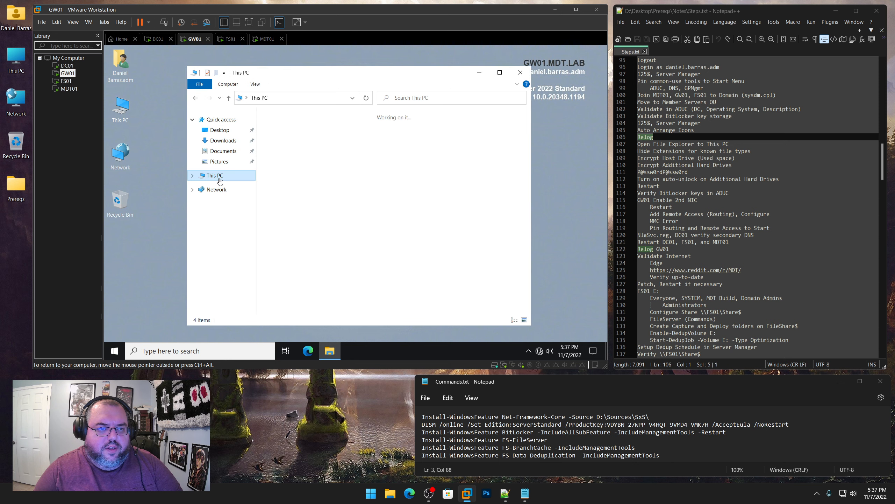
On FS01, make File Explorer open to This PC and show known file extensions
click(66, 80)
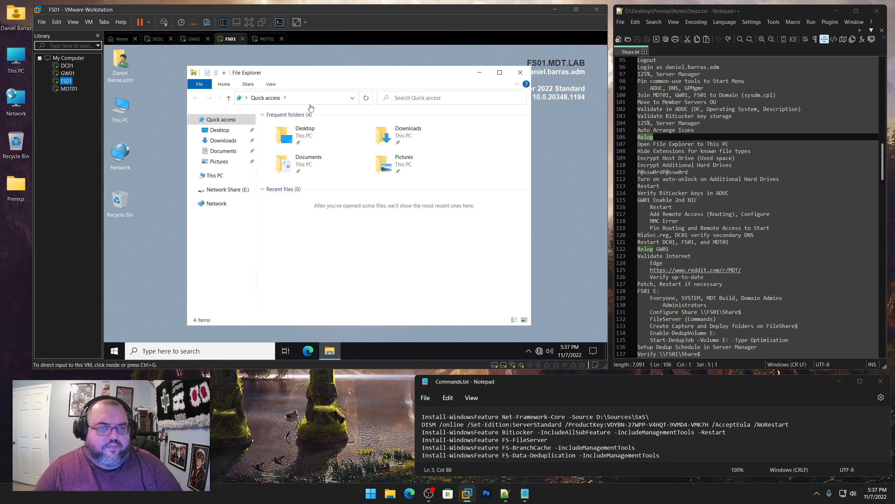
click(268, 85)
click(486, 100)
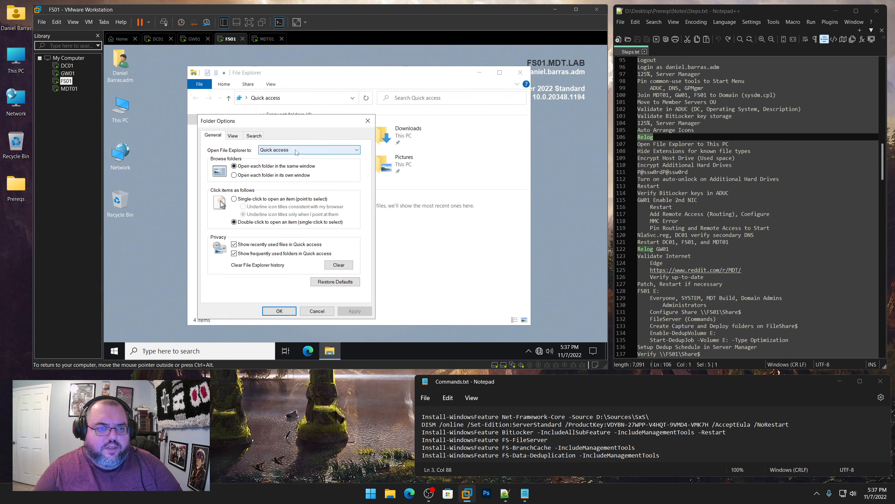
click(307, 150)
click(267, 161)
click(234, 136)
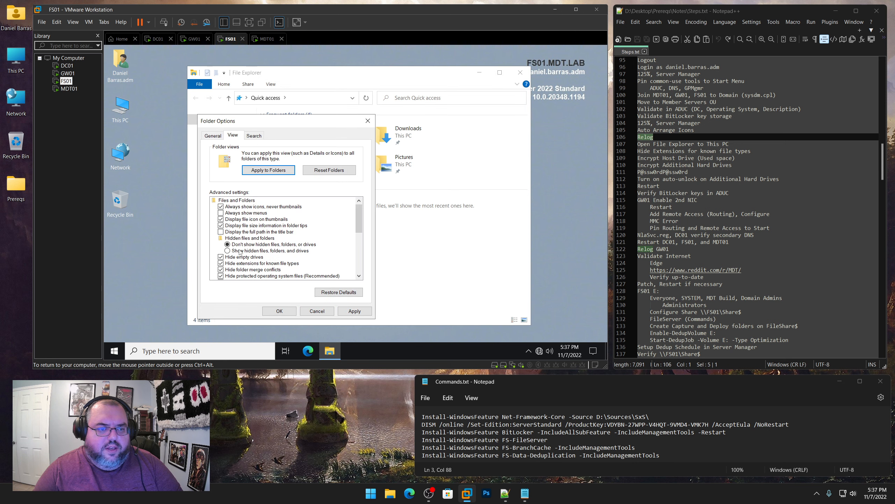
click(221, 264)
click(279, 311)
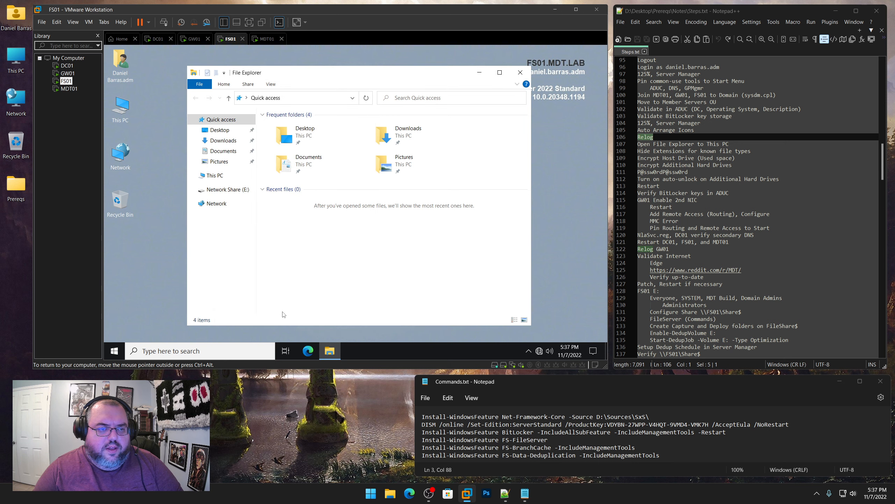
click(216, 175)
On MDT01, make File Explorer open to This PC and show known file extensions
click(69, 89)
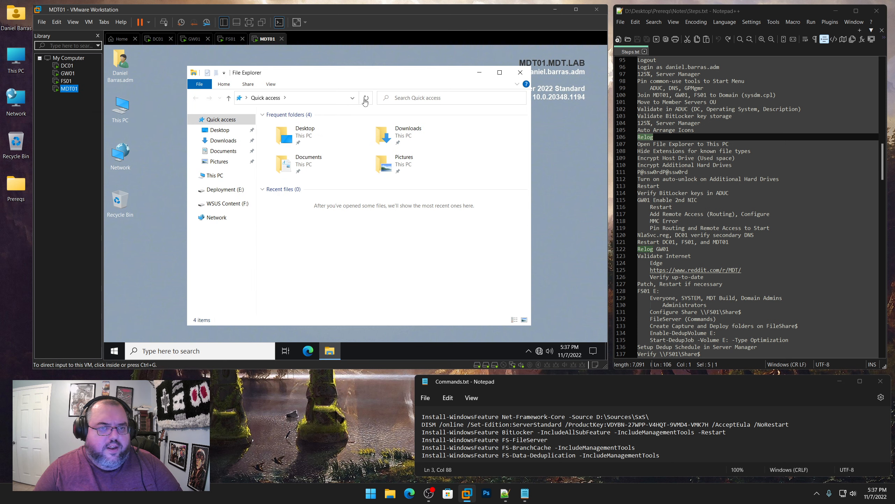
click(271, 84)
click(484, 98)
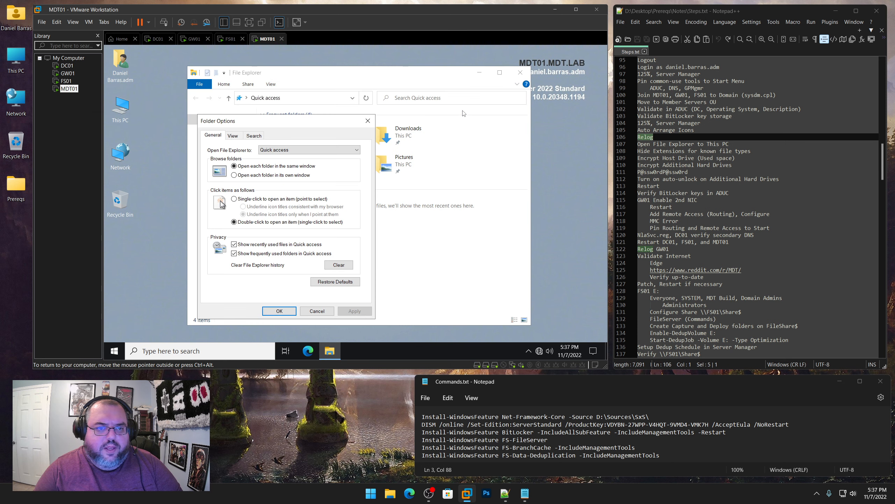
click(303, 150)
click(297, 165)
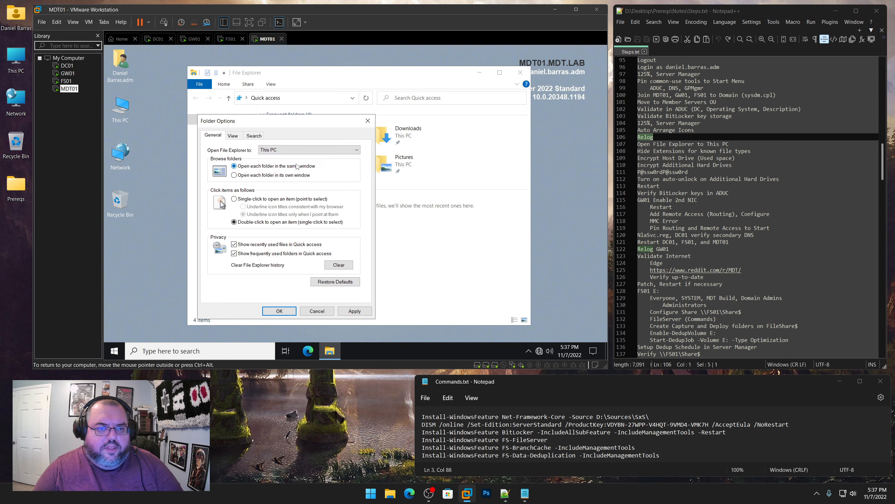
click(233, 136)
click(221, 263)
click(279, 310)
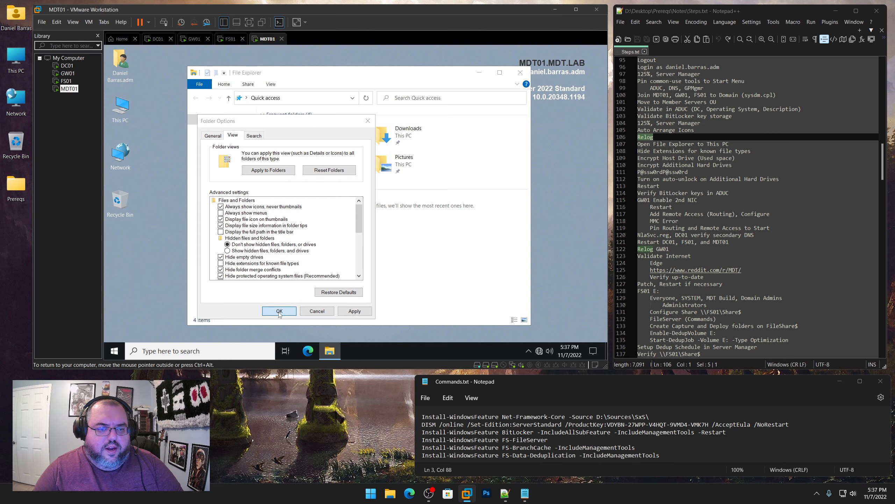
click(216, 175)
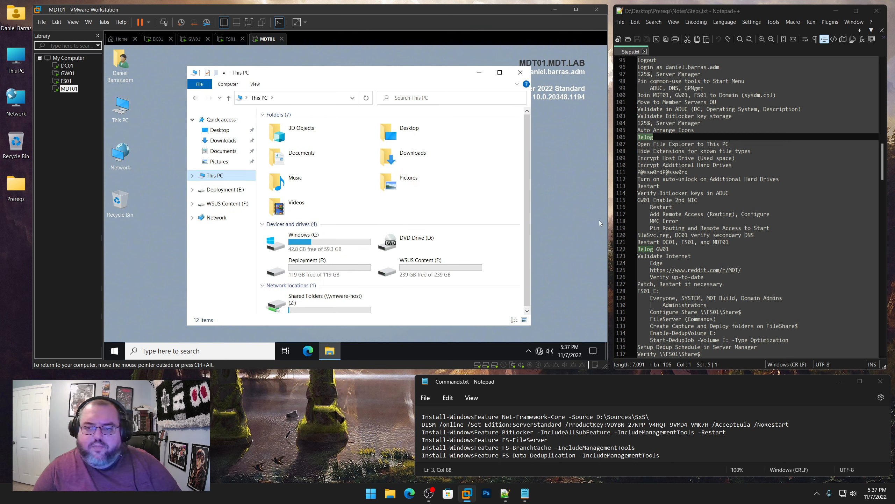
In Steps.txt, mark the File Explorer setup steps done and Encrypt Host Drive (Used space) next
scroll(740, 211, down, 5)
drag(692, 151, 638, 151)
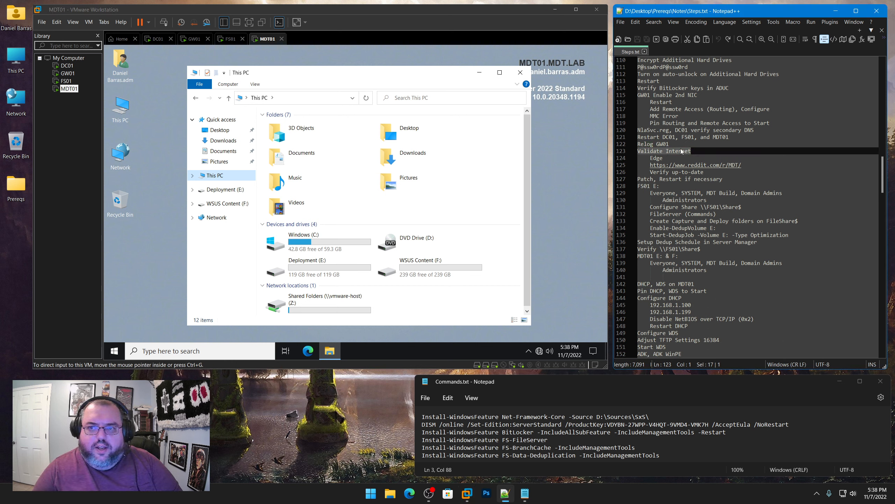
scroll(702, 168, up, 3)
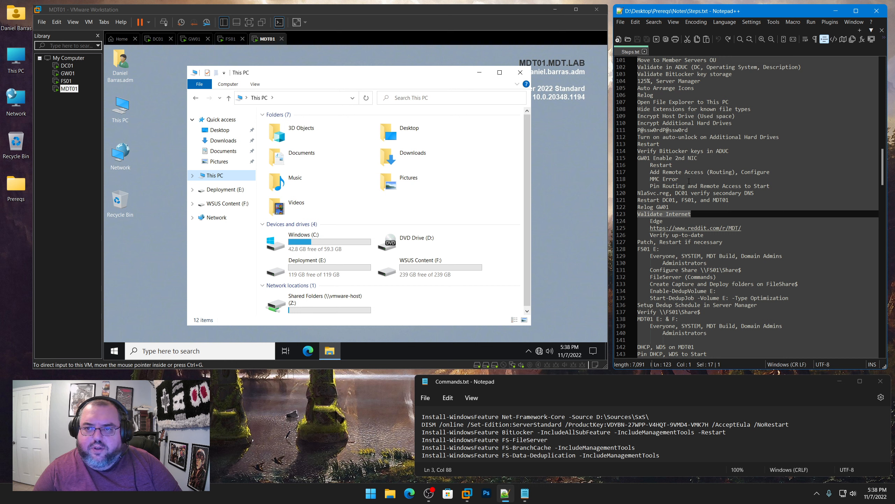
scroll(690, 201, up, 4)
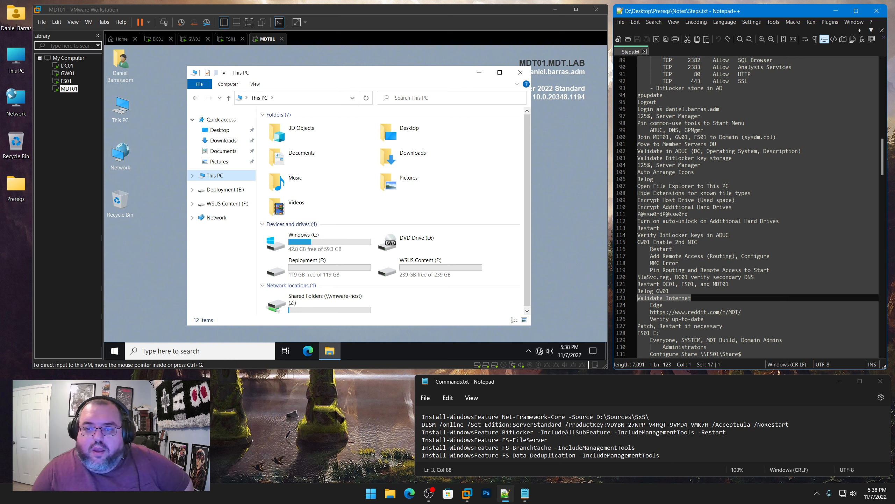
drag(751, 193, 638, 185)
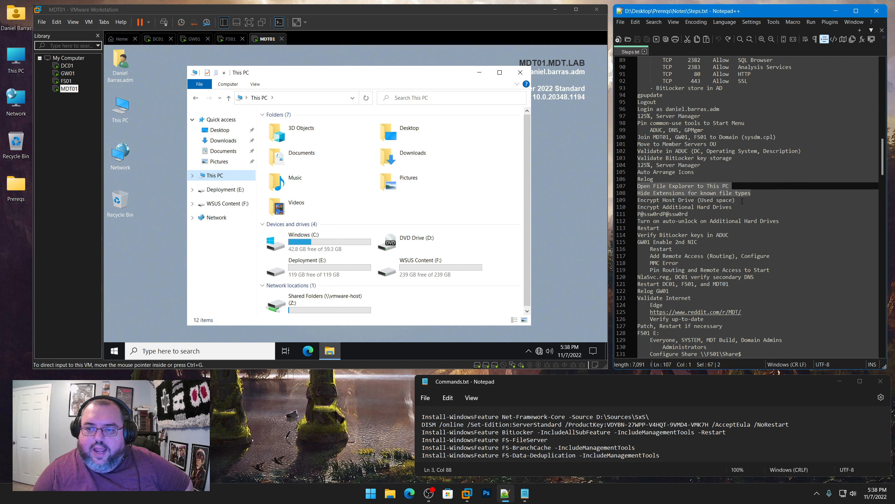
drag(742, 200, 637, 200)
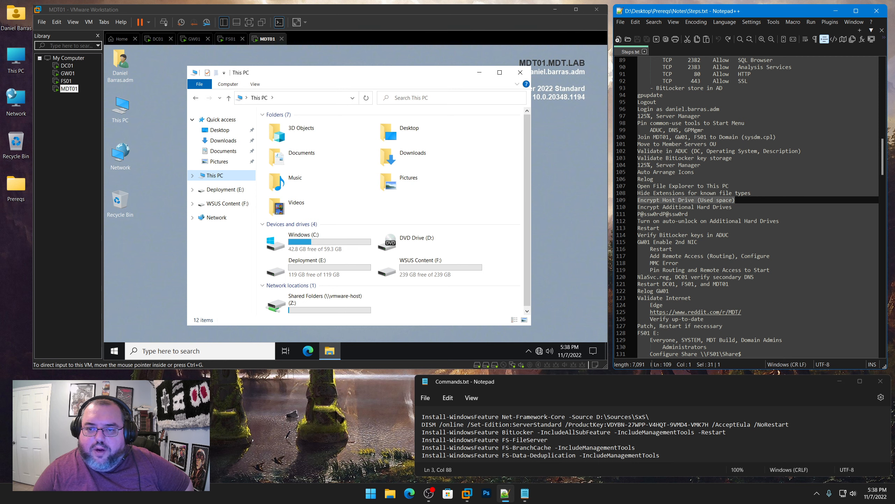
click(69, 67)
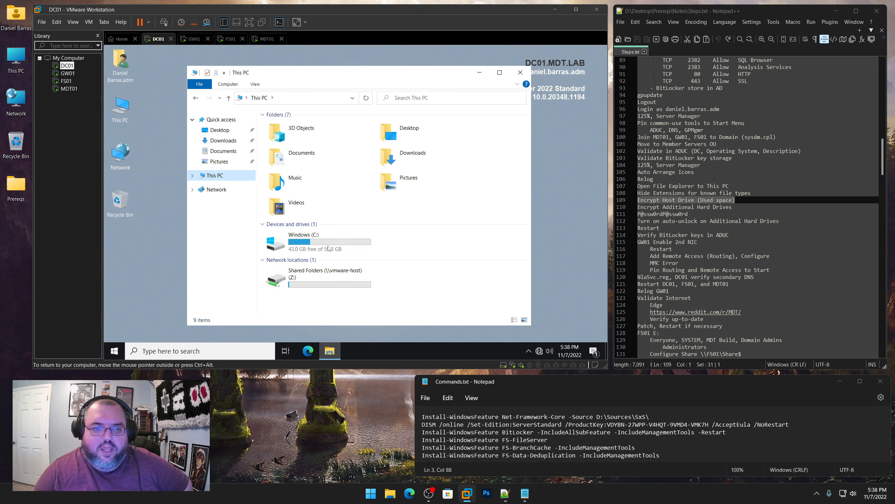
Turn on BitLocker for used space only on the C: drives of DC01 and GW01
right_click(308, 244)
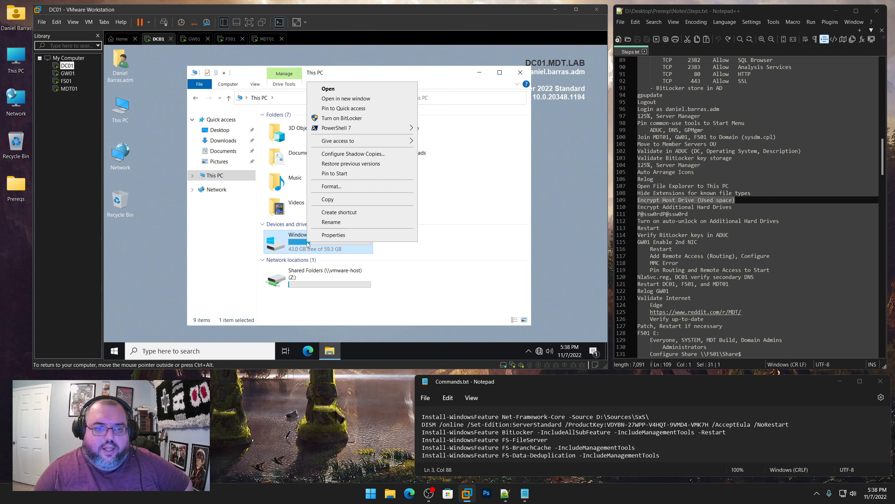
click(340, 119)
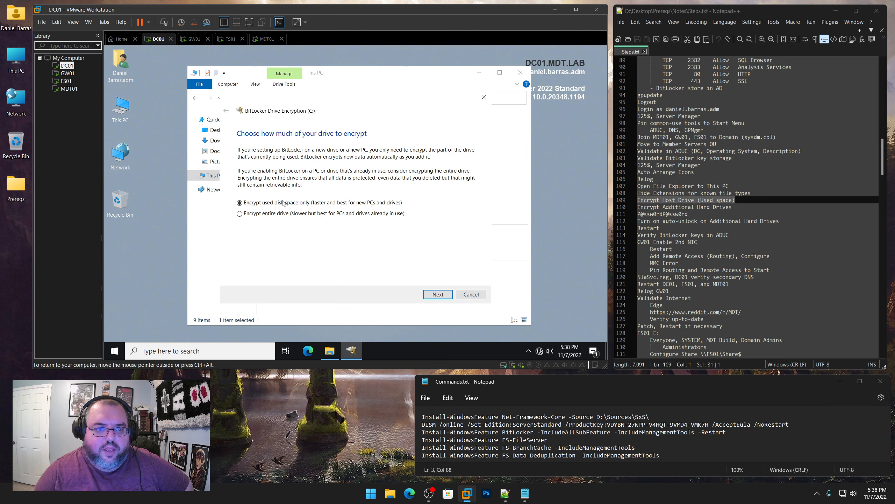
click(437, 296)
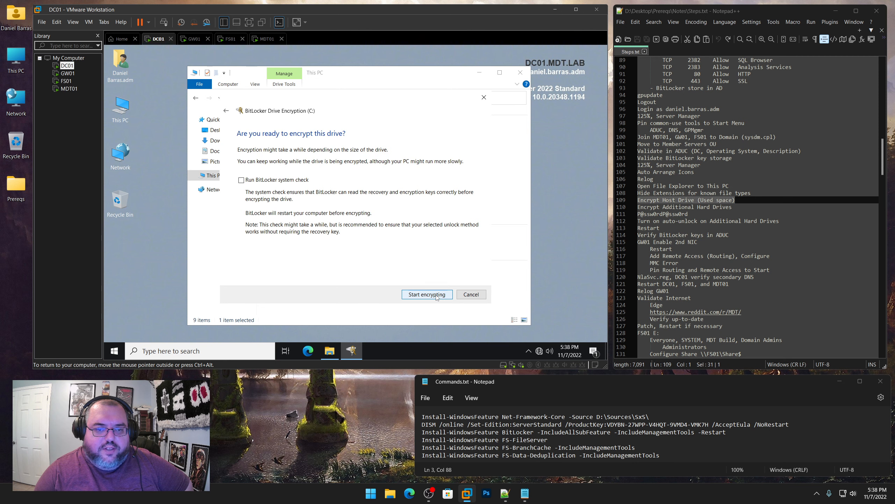
click(428, 294)
click(68, 73)
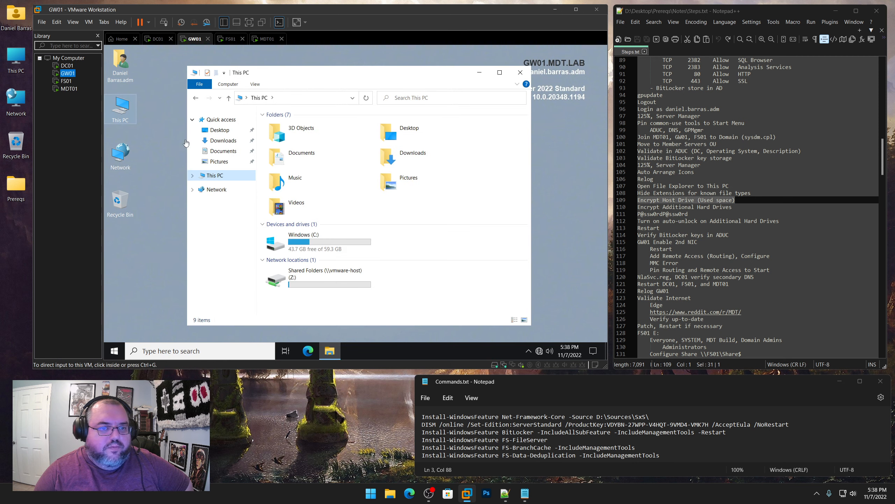
right_click(311, 242)
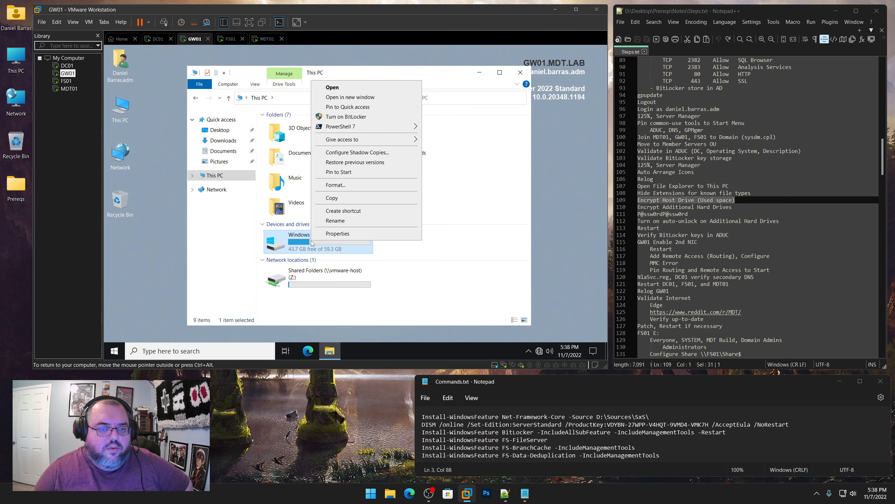
click(346, 117)
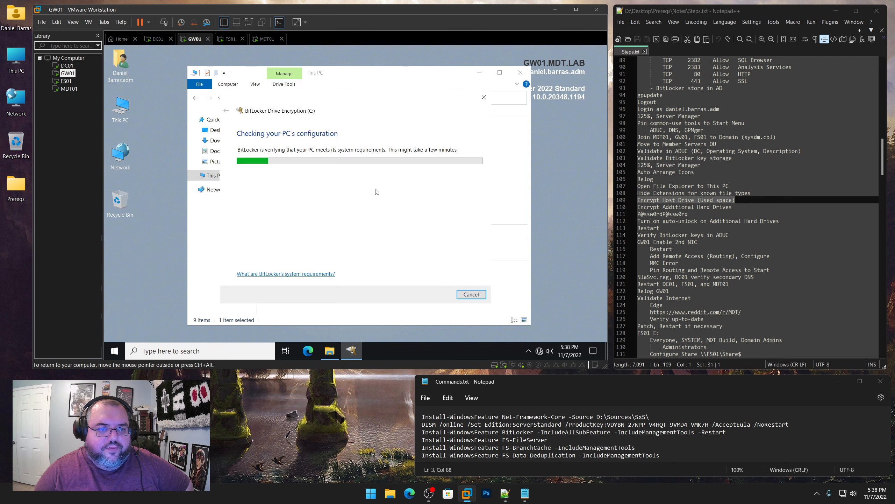
click(439, 294)
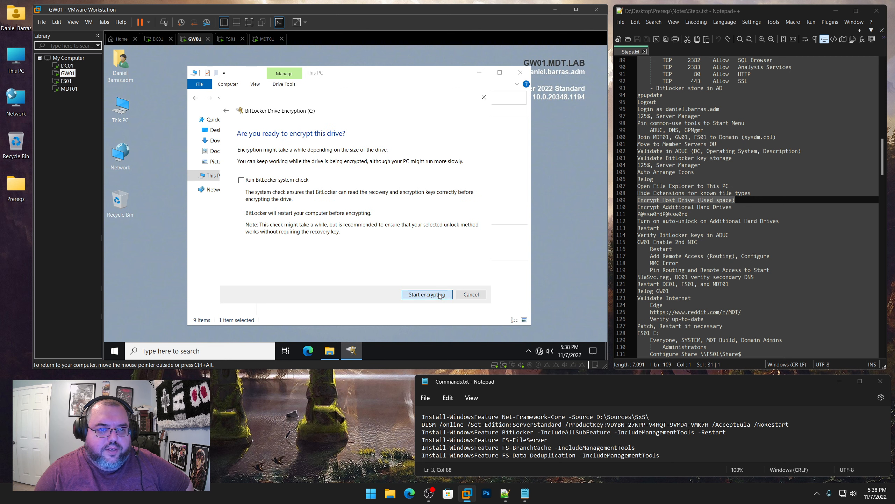
click(440, 295)
Turn on BitLocker for used space only on the C: drives of FS01 and MDT01
click(66, 81)
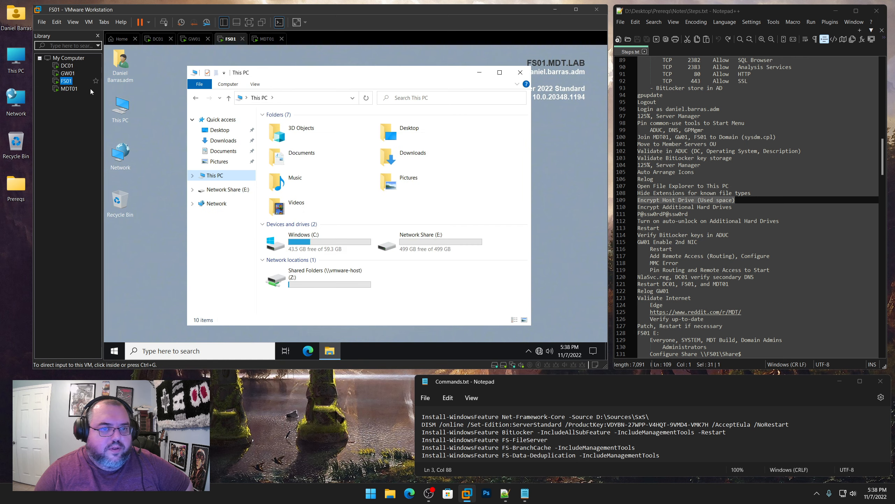
click(320, 243)
right_click(320, 243)
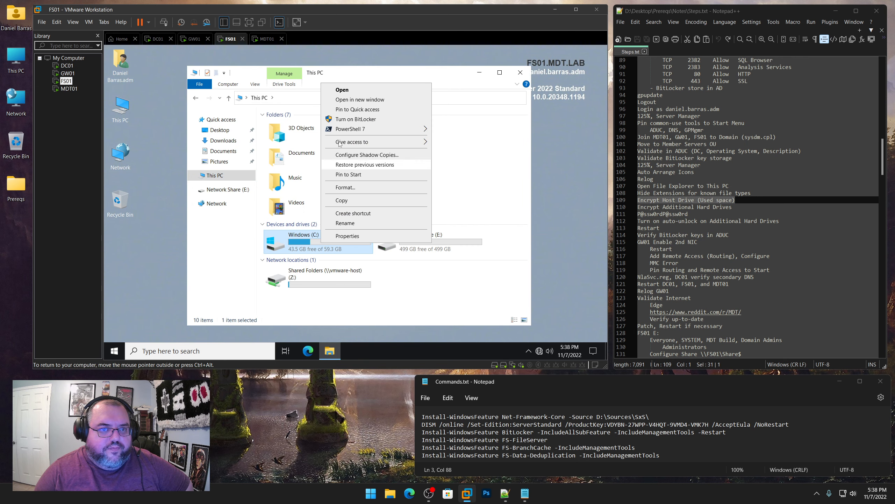
click(341, 120)
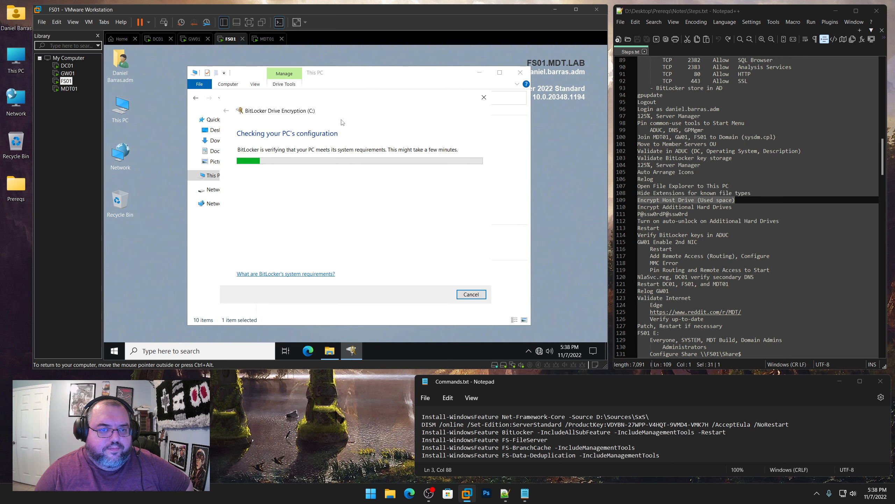
click(438, 294)
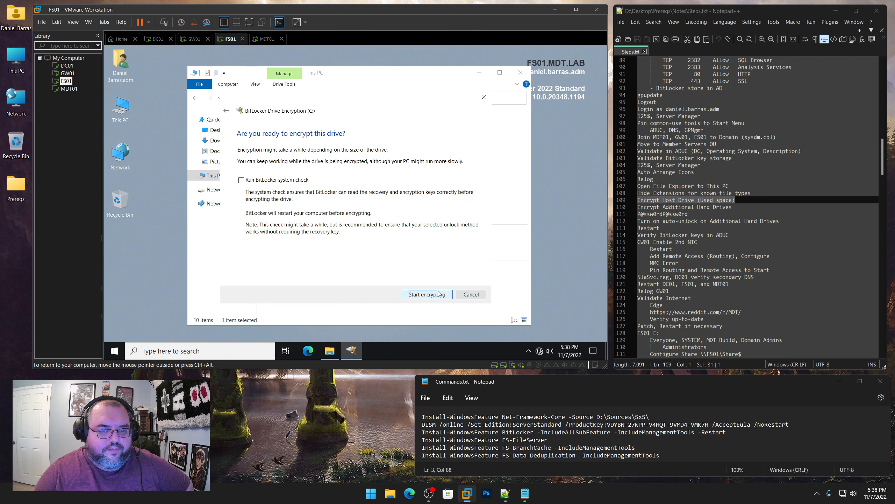
click(439, 294)
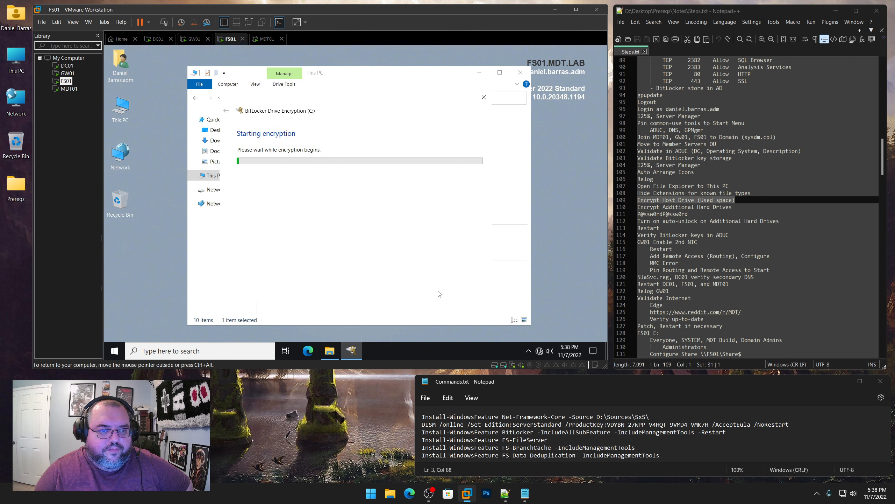
click(67, 89)
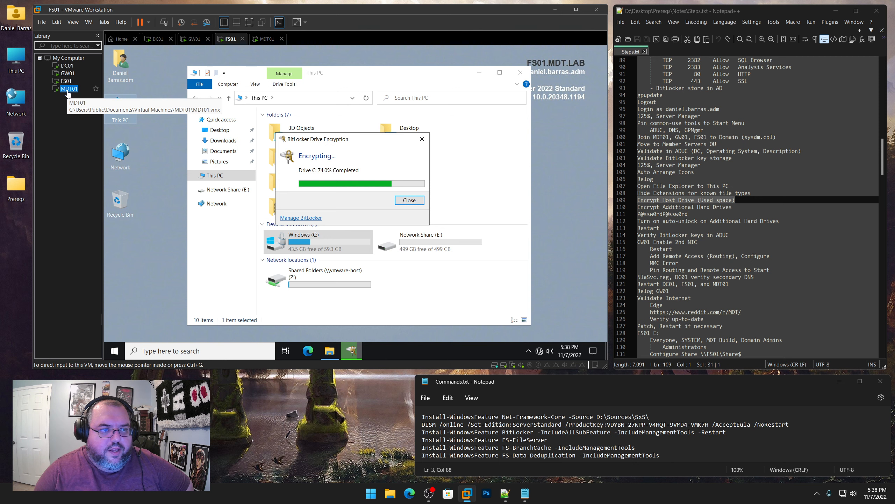
right_click(318, 242)
click(352, 109)
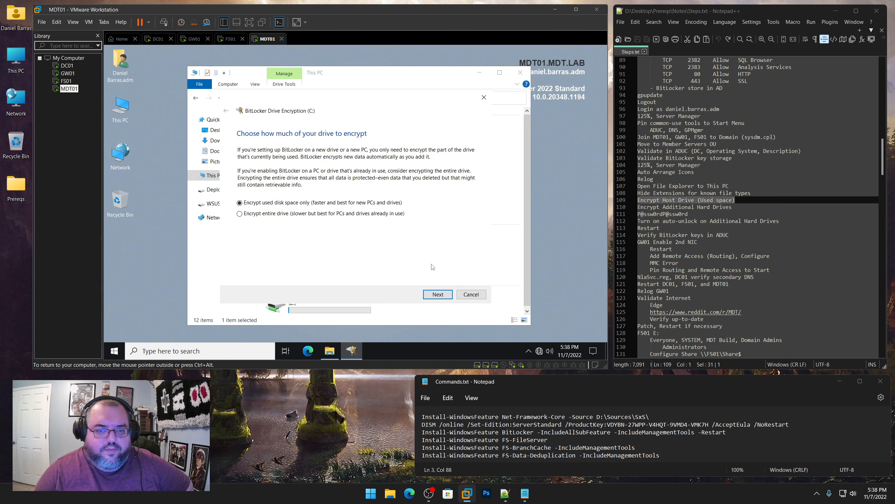
click(436, 295)
click(436, 295)
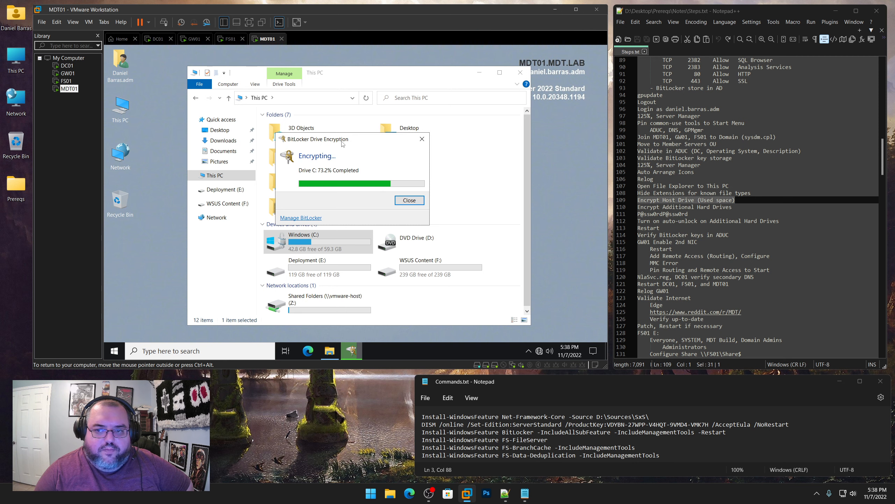
click(67, 65)
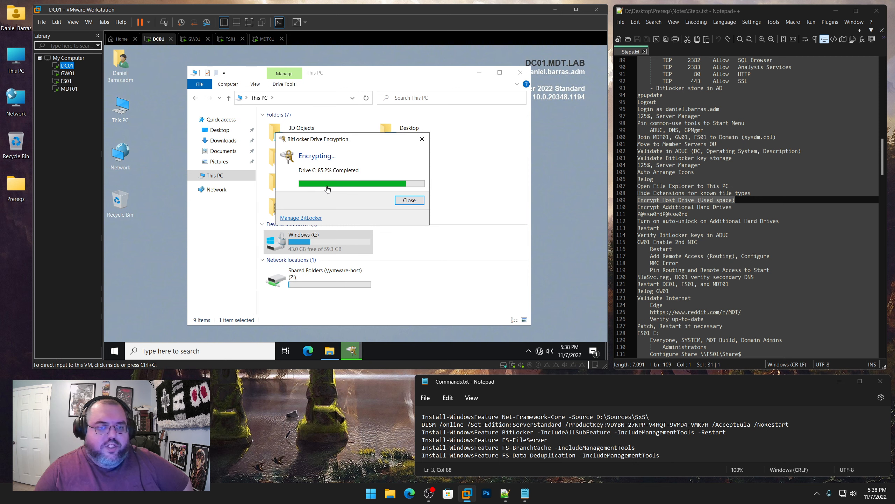
Mark Encrypt Additional Hard Drives in the notes and copy the drive password line
click(735, 208)
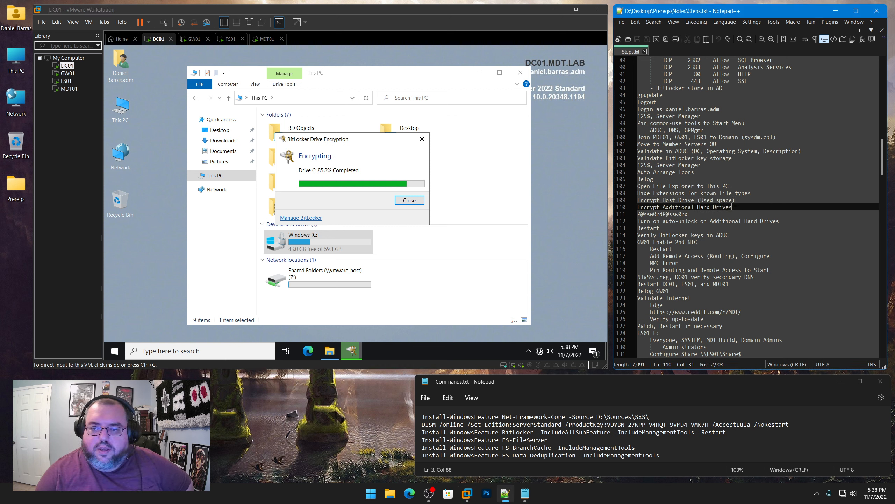
drag(735, 207, 637, 208)
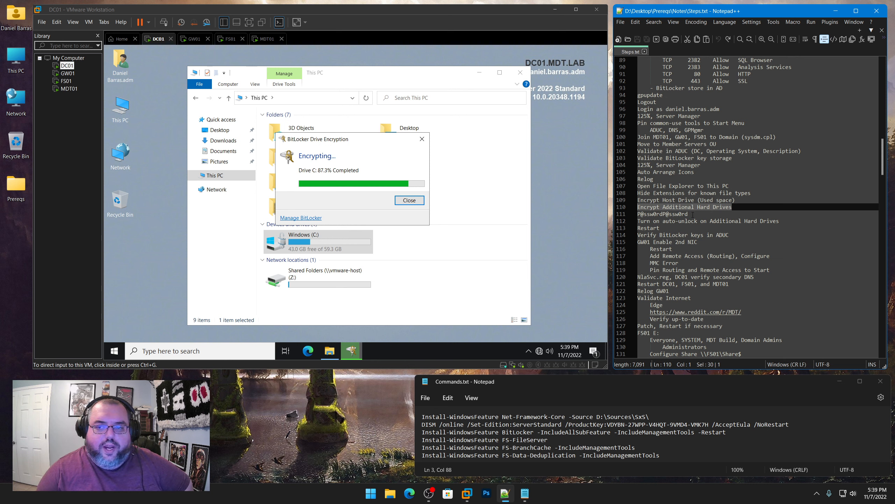
drag(689, 214, 636, 214)
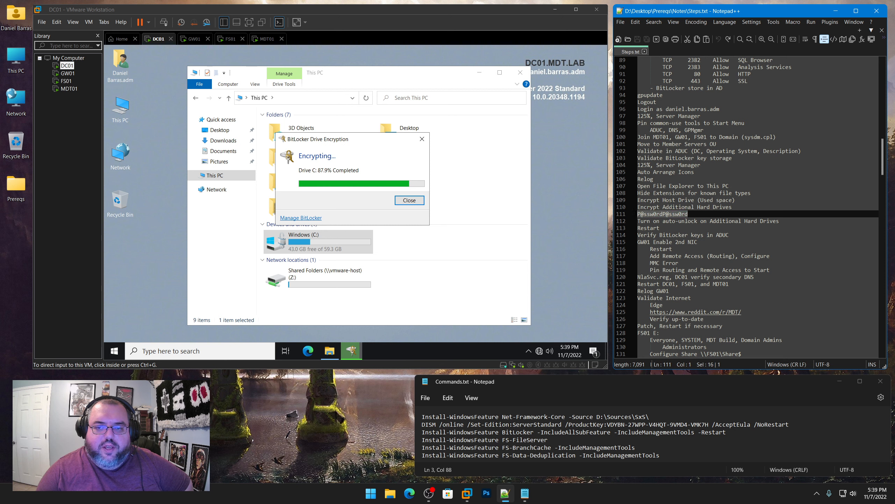
right_click(655, 214)
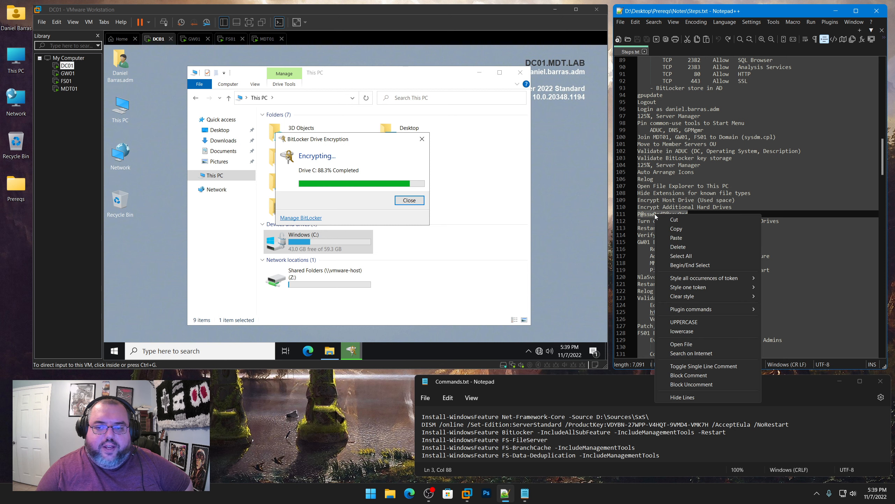
click(674, 229)
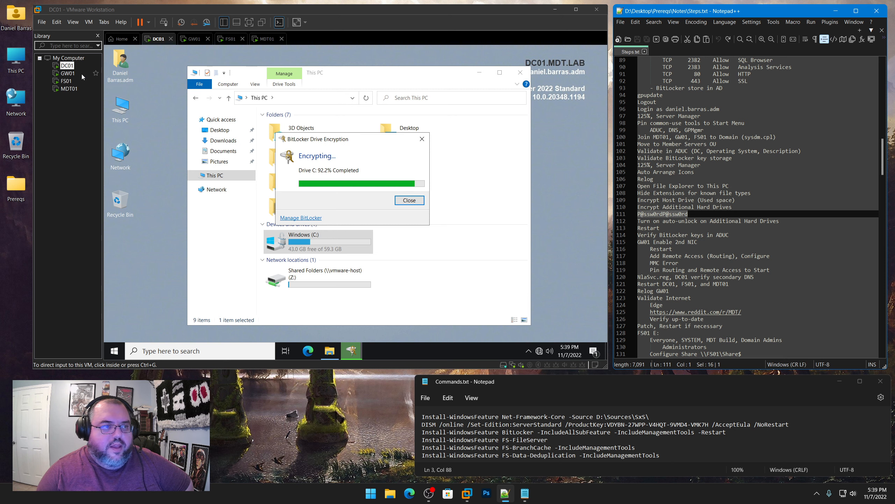
Check each VM's C: encryption progress and close DC01's completed BitLocker window
click(72, 75)
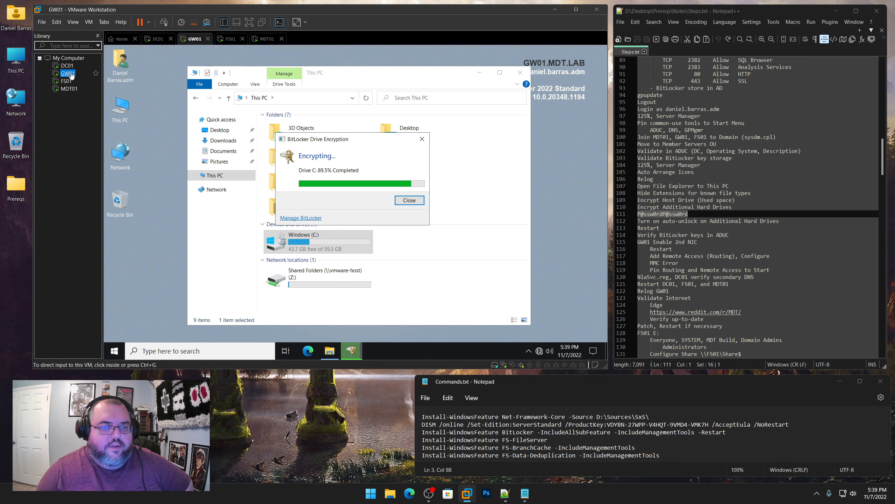
click(67, 81)
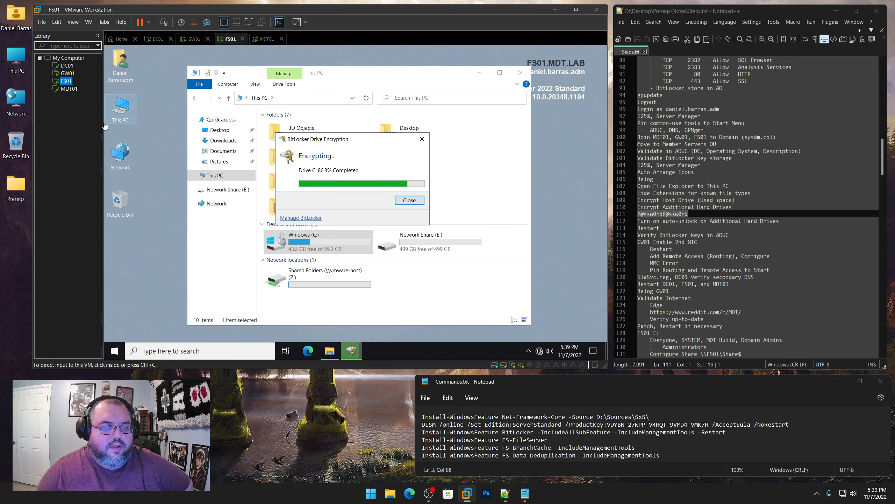
click(70, 89)
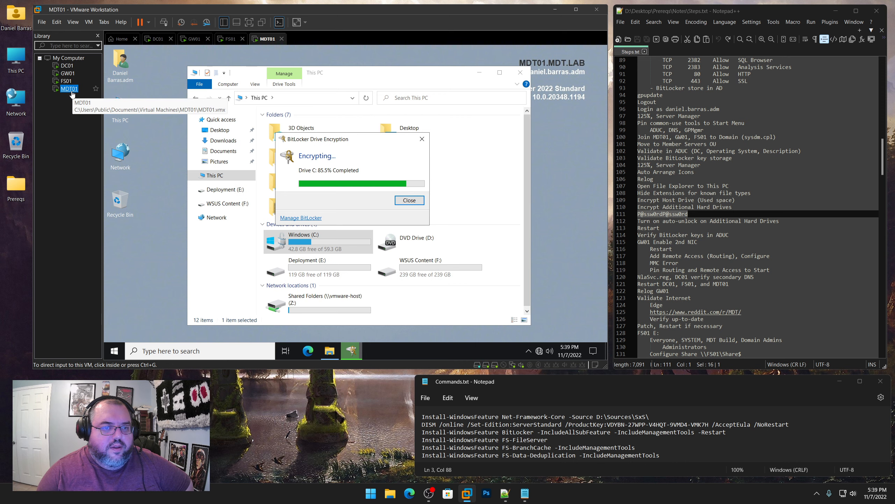
click(66, 81)
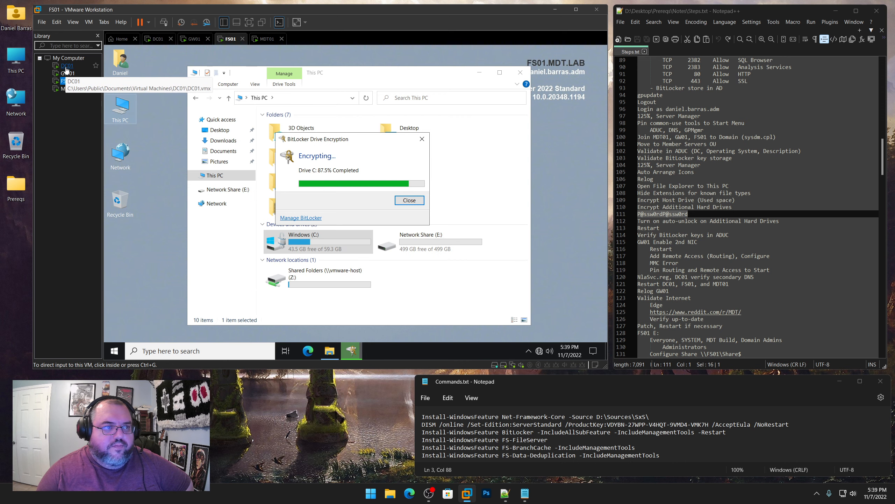
click(66, 67)
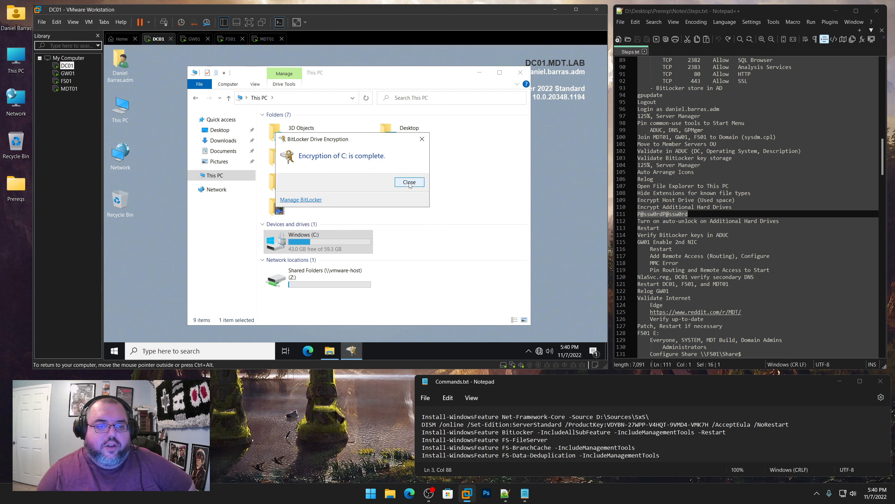
click(409, 185)
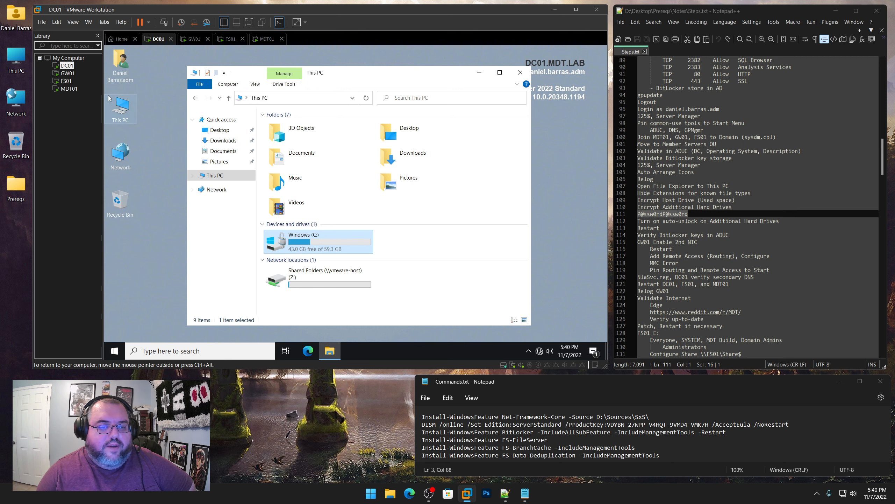
Close FS01's completed BitLocker window and select its Network Share (E:) drive
click(68, 74)
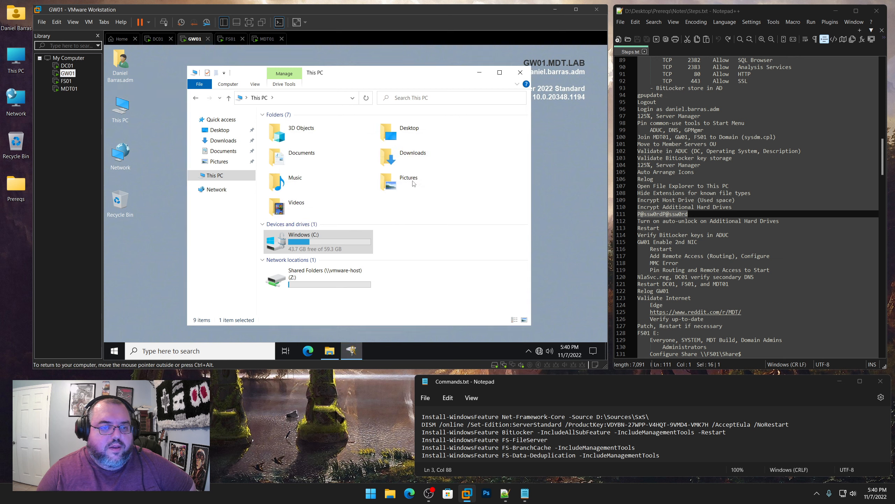
click(66, 81)
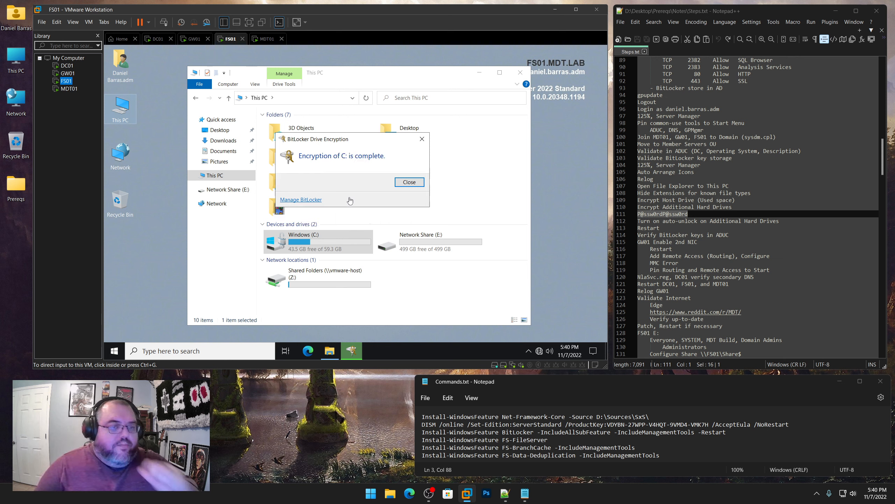
click(402, 183)
click(403, 184)
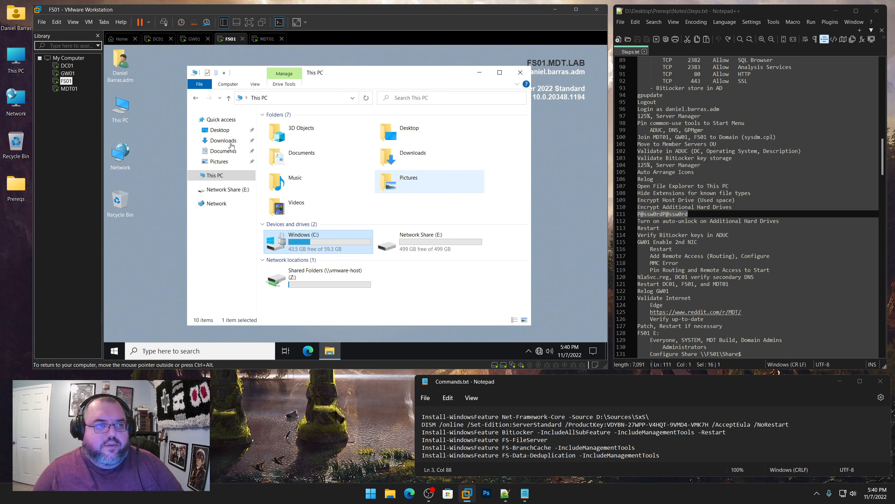
click(426, 244)
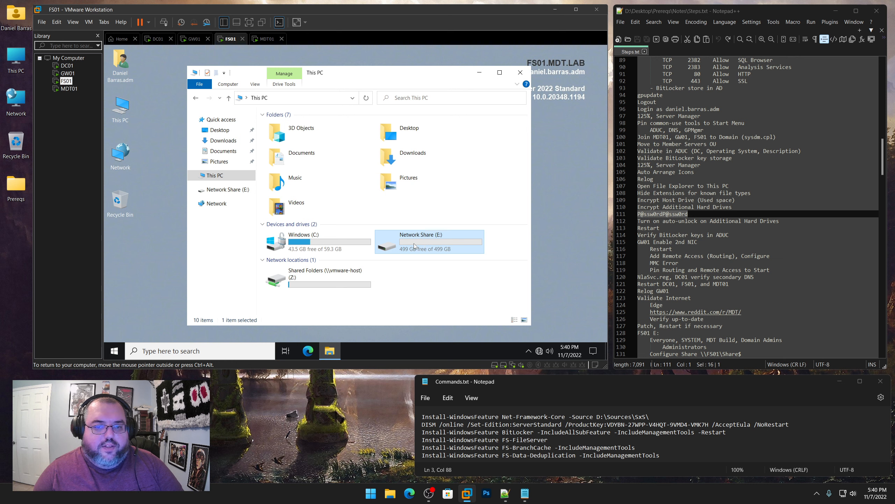
Encrypt FS01's Network Share (E:) with BitLocker, protected by the pasted unlock password
right_click(414, 246)
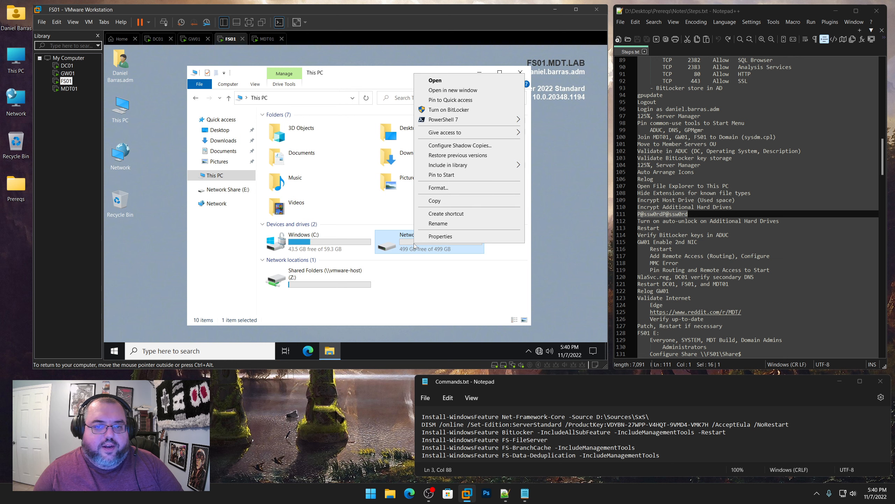
click(431, 110)
click(316, 151)
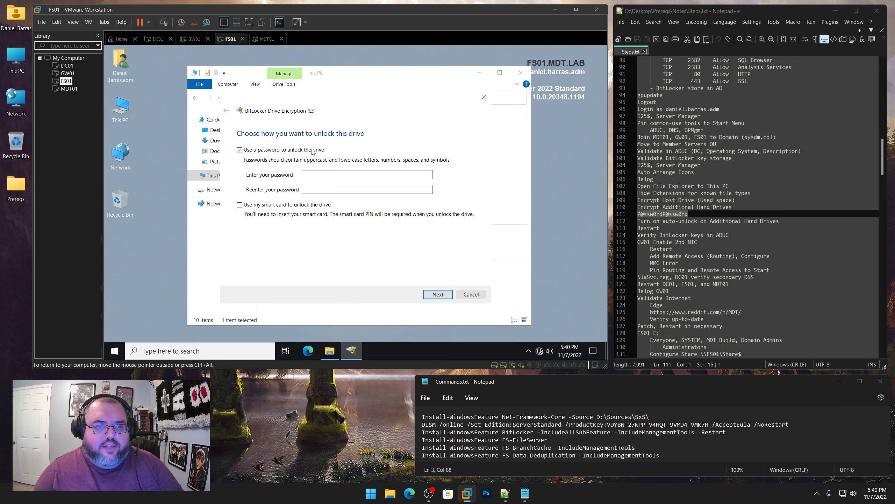
click(351, 174)
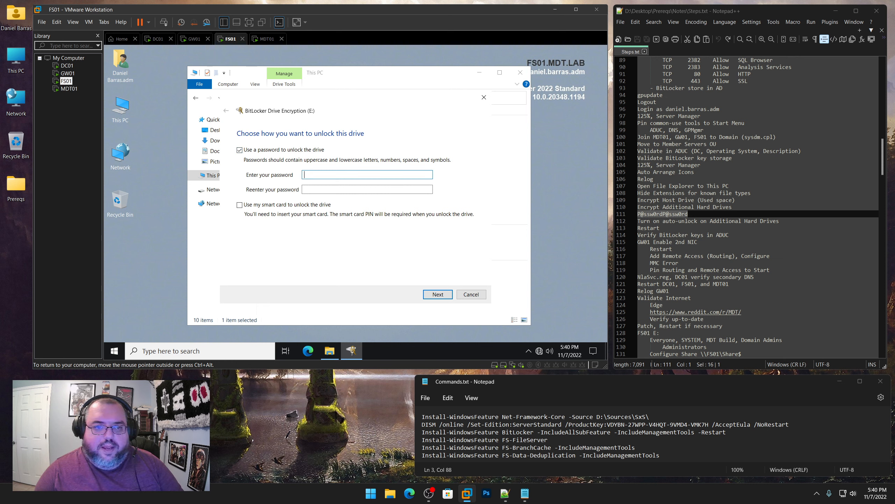
key(ctrl+v)
click(338, 186)
key(ctrl+v)
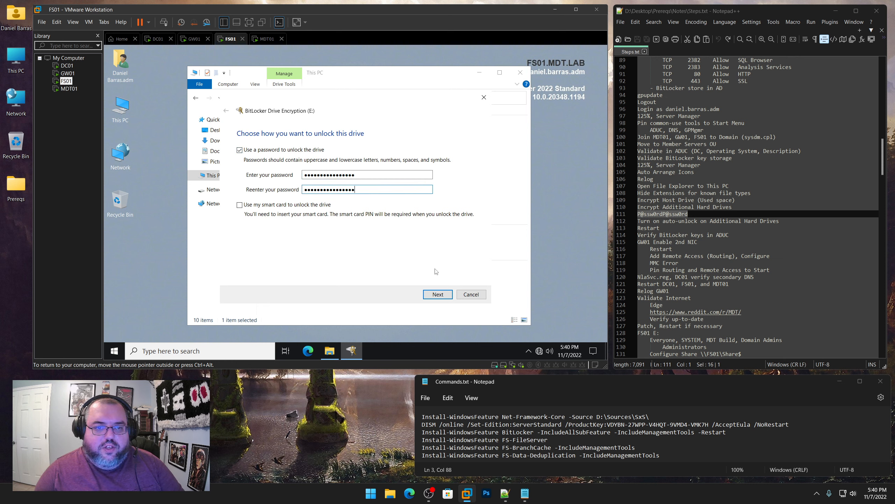
click(443, 297)
click(443, 297)
click(444, 296)
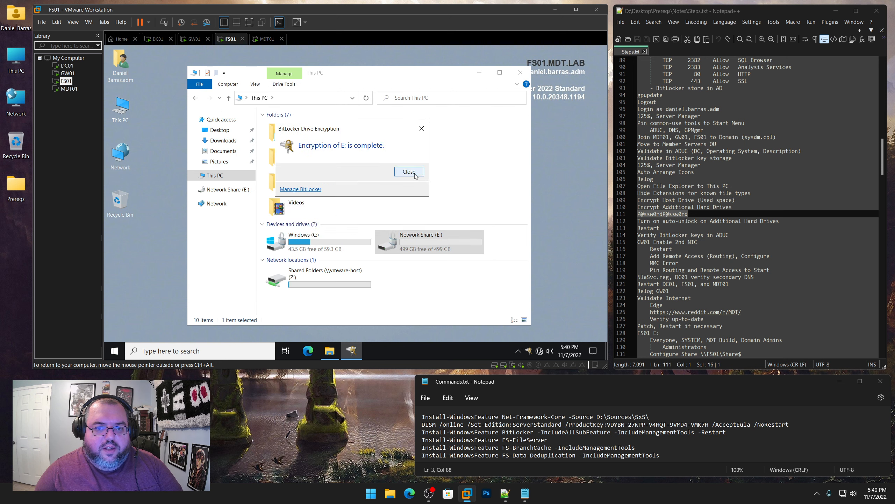
click(416, 172)
Turn on auto-unlock for Network Share (E:), then close MDT01's C: encryption-complete notice
right_click(416, 245)
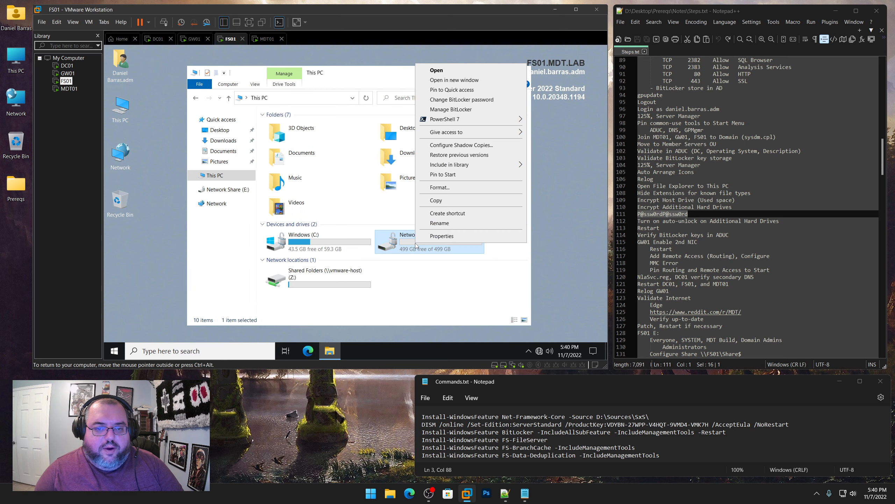
click(438, 109)
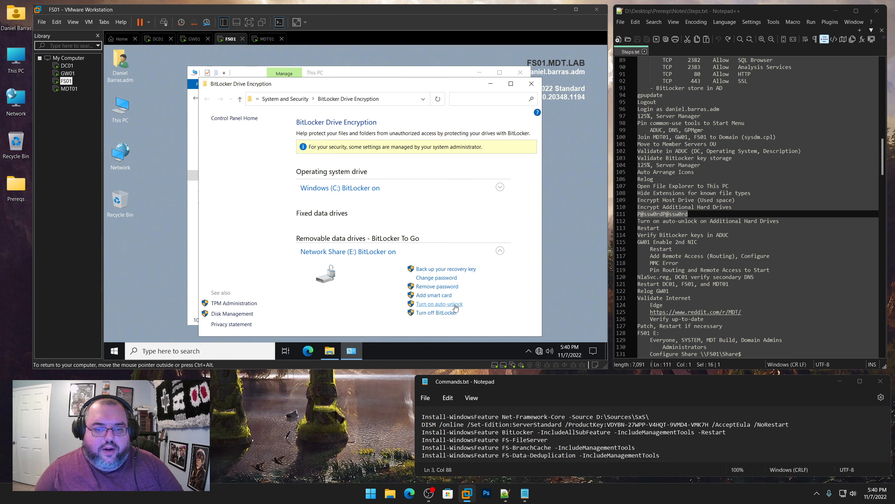
click(454, 307)
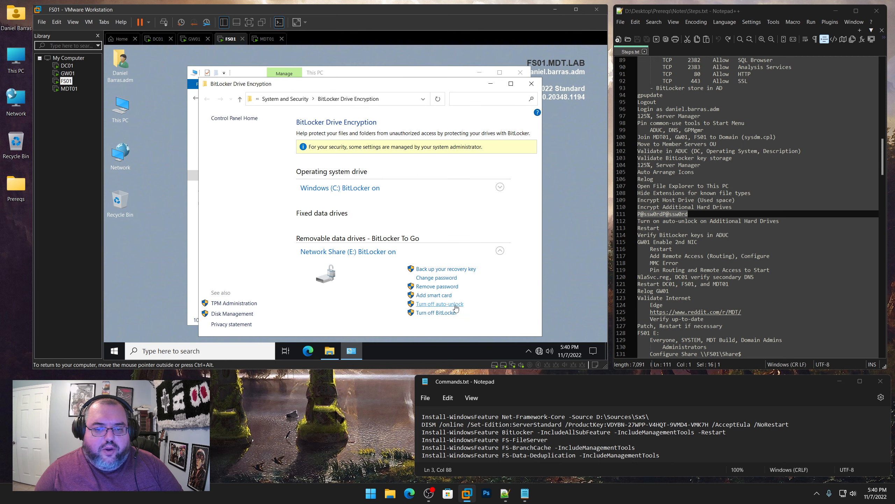
click(536, 84)
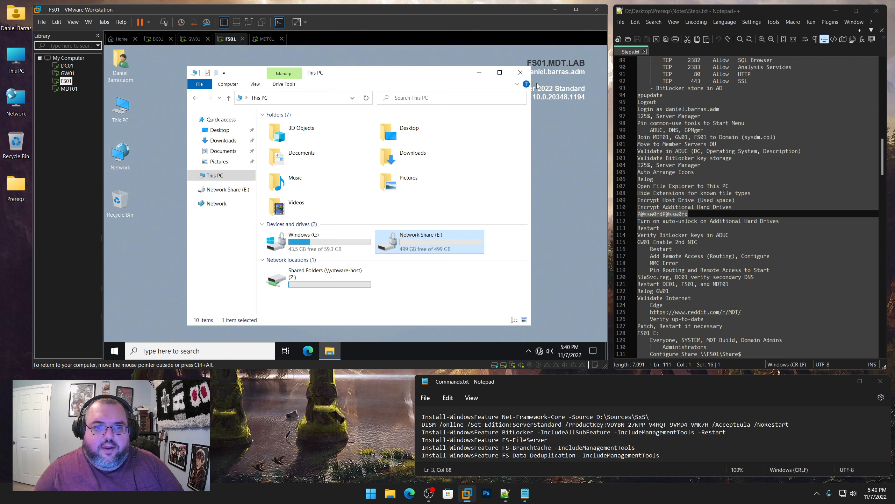
click(522, 74)
click(66, 88)
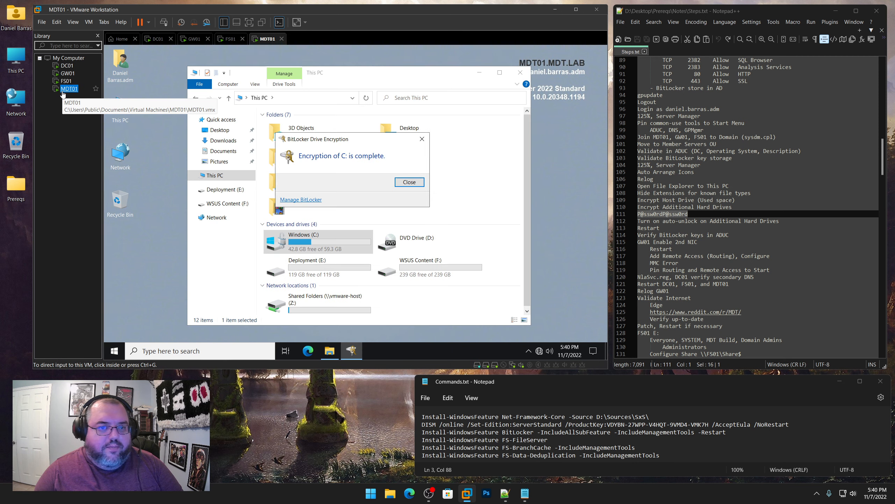
click(409, 182)
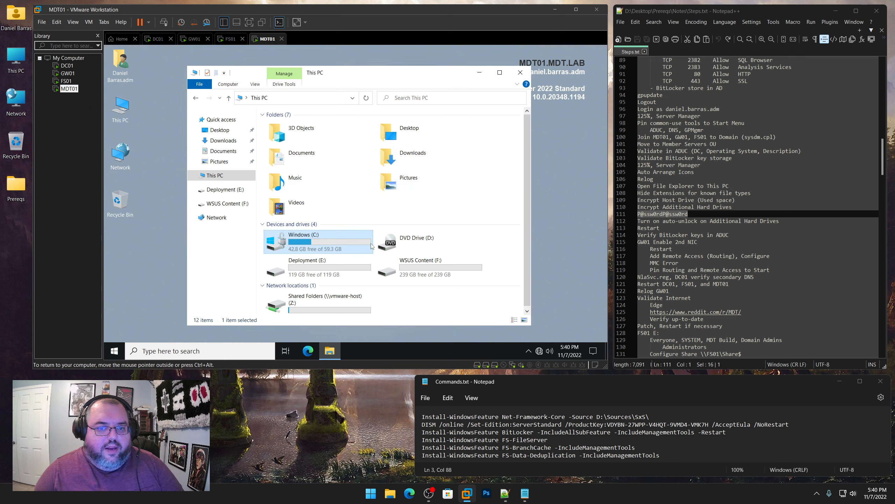
Turn on BitLocker for Deployment (E:) with an unlock password and start encrypting
click(322, 270)
right_click(322, 270)
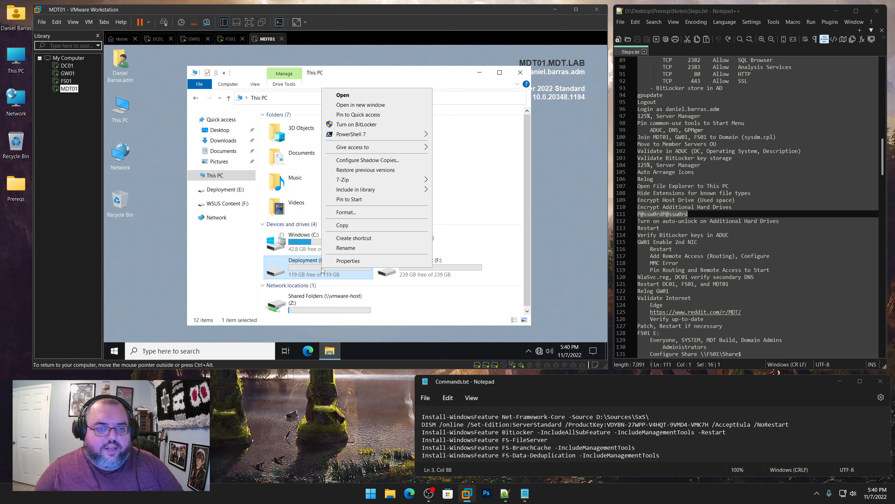
click(353, 127)
click(239, 150)
click(367, 174)
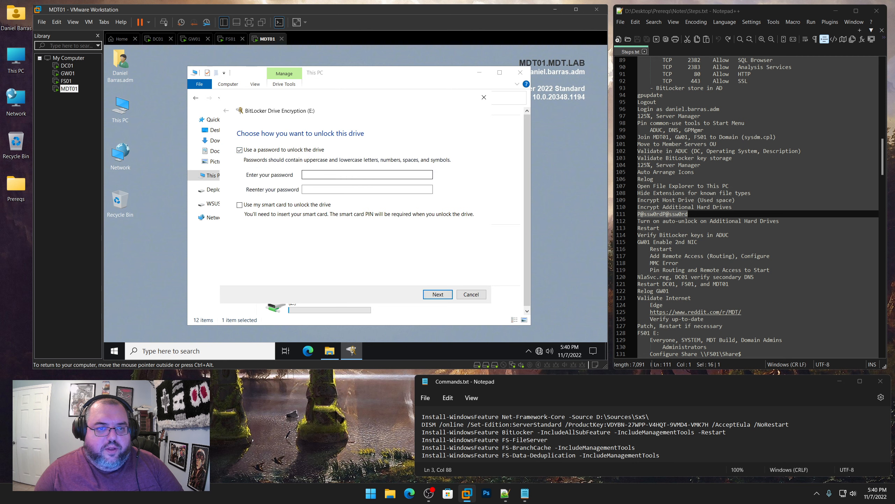
key(ctrl+v)
key(Tab)
key(ctrl+v)
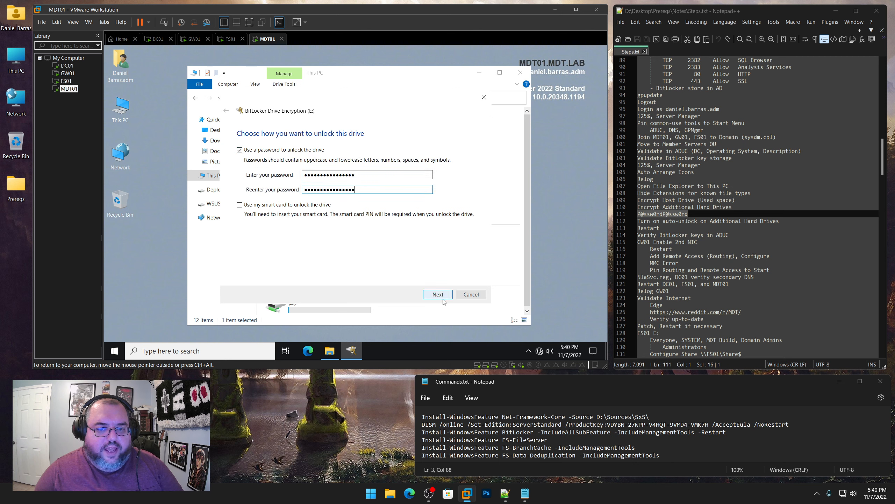
click(441, 297)
click(442, 296)
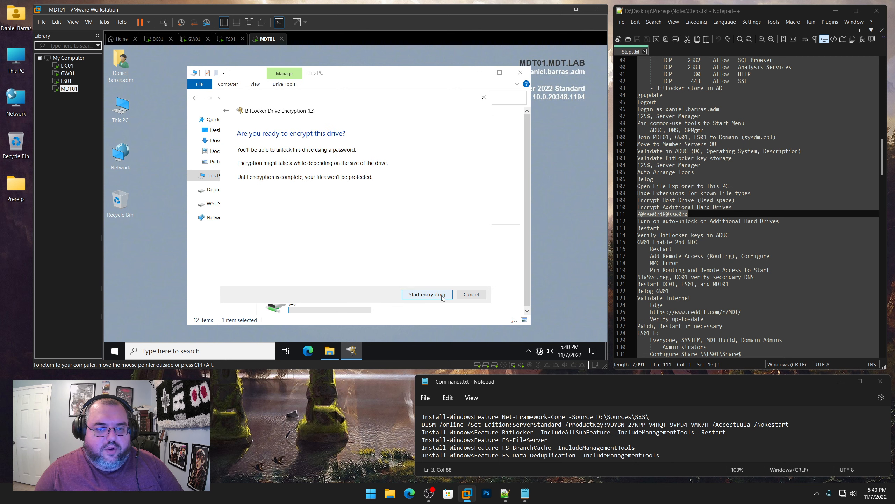
click(442, 297)
click(413, 173)
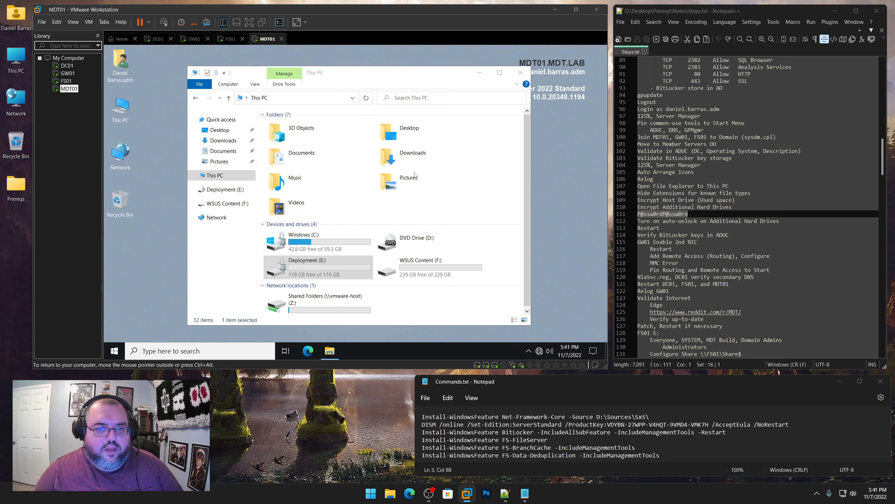
Turn on BitLocker for WSUS Content (F:) with the same unlock password and encrypt it
right_click(420, 264)
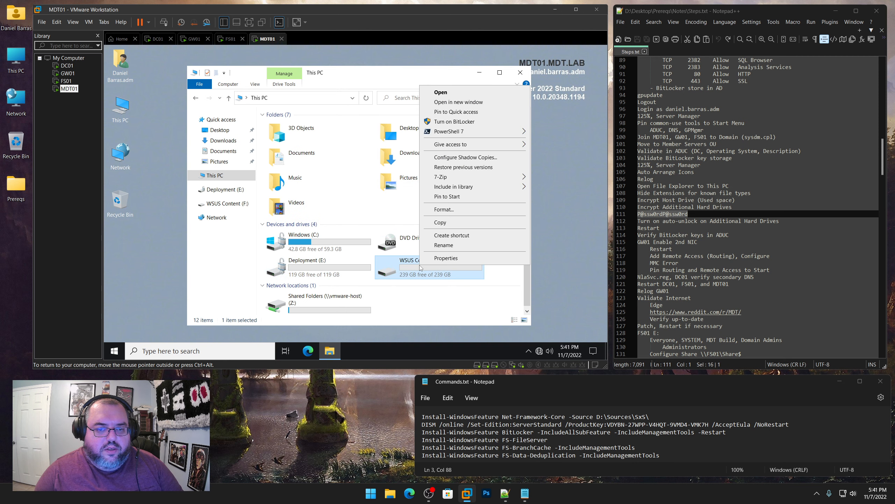
click(449, 122)
click(301, 154)
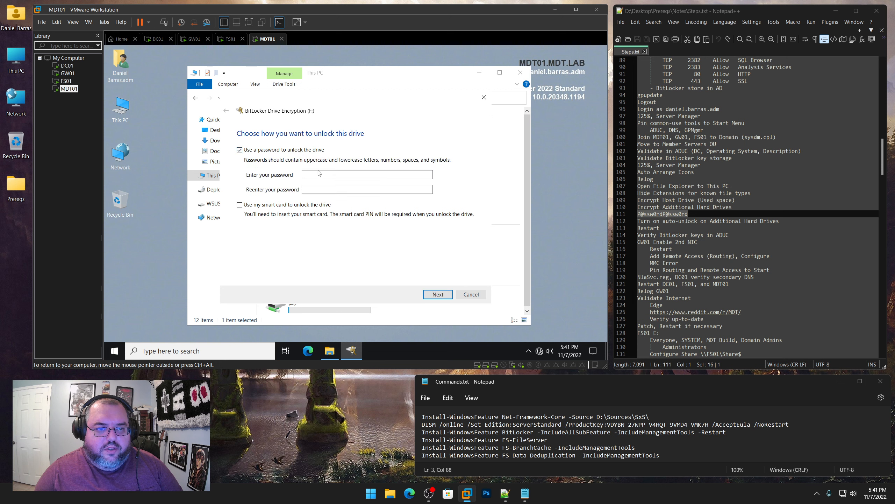
click(319, 174)
key(ctrl+v)
key(Tab)
key(ctrl+v)
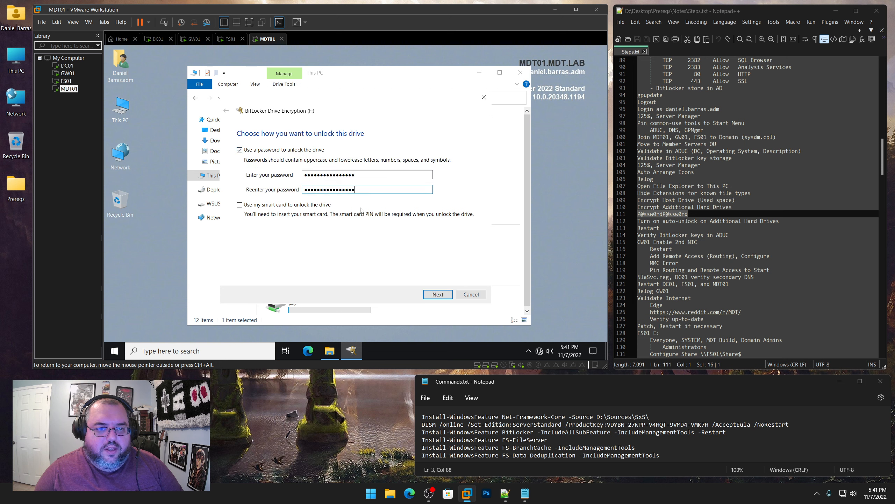
click(438, 295)
click(438, 296)
click(439, 295)
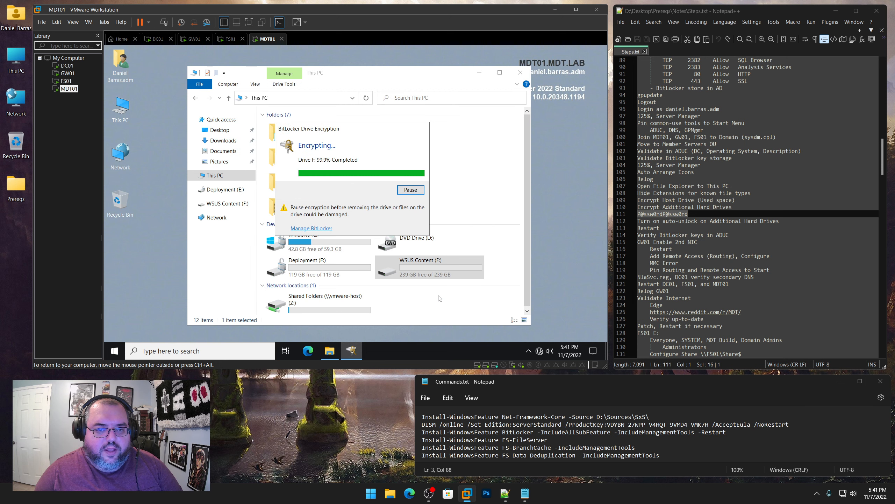
click(409, 173)
In Manage BitLocker, enable auto-unlock for Deployment (E:) and WSUS Content (F:), then close the windows
right_click(316, 268)
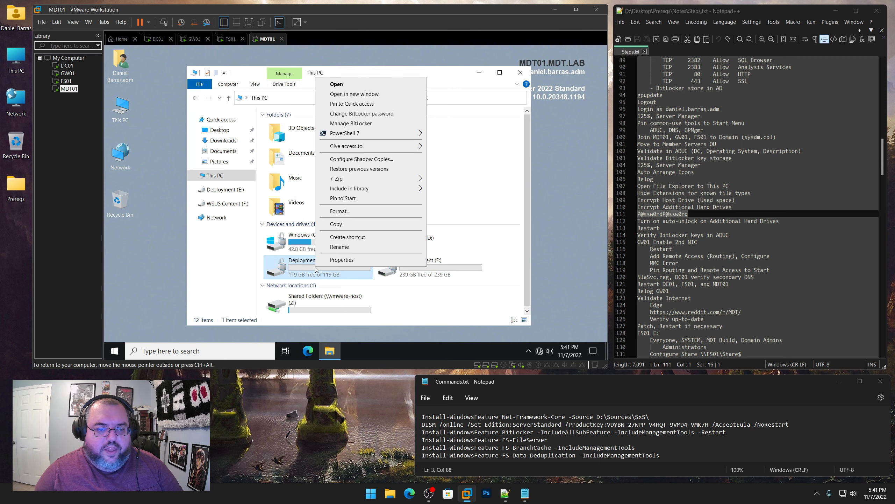
click(344, 124)
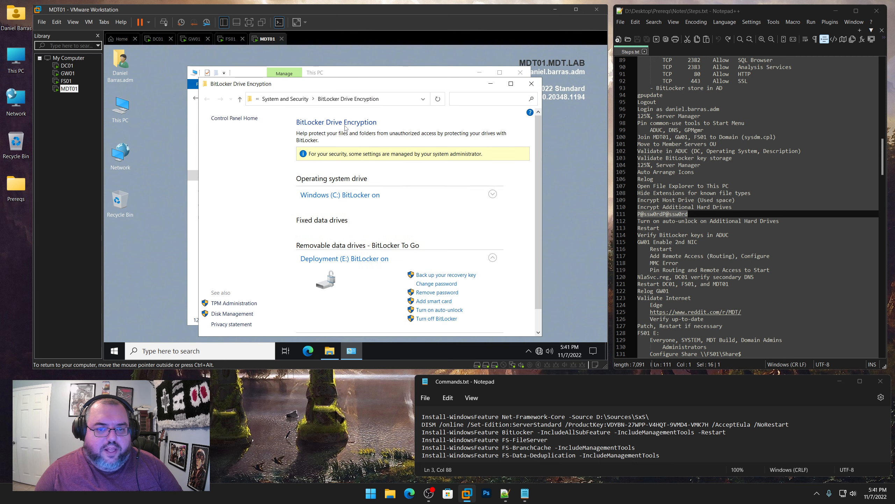
click(457, 310)
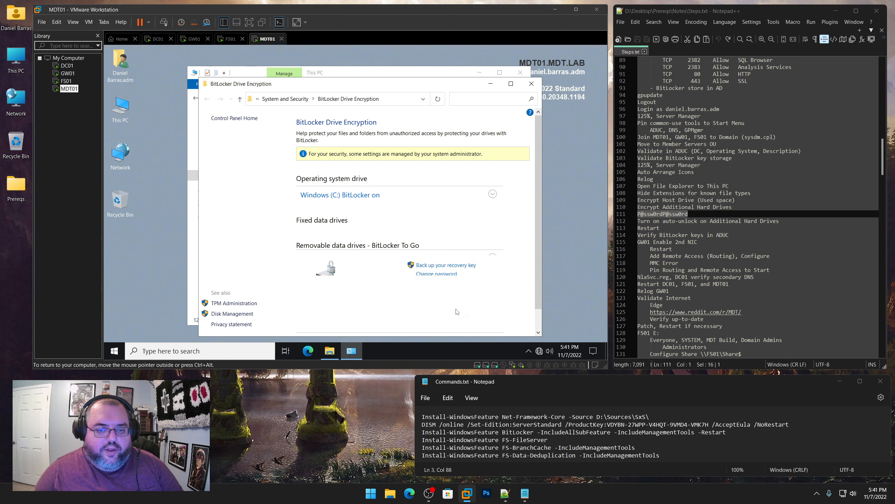
scroll(496, 290, down, 2)
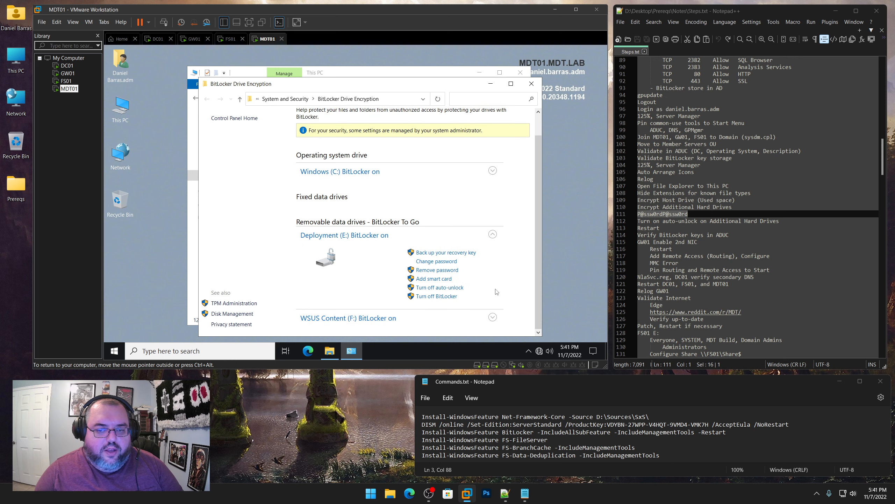
click(492, 317)
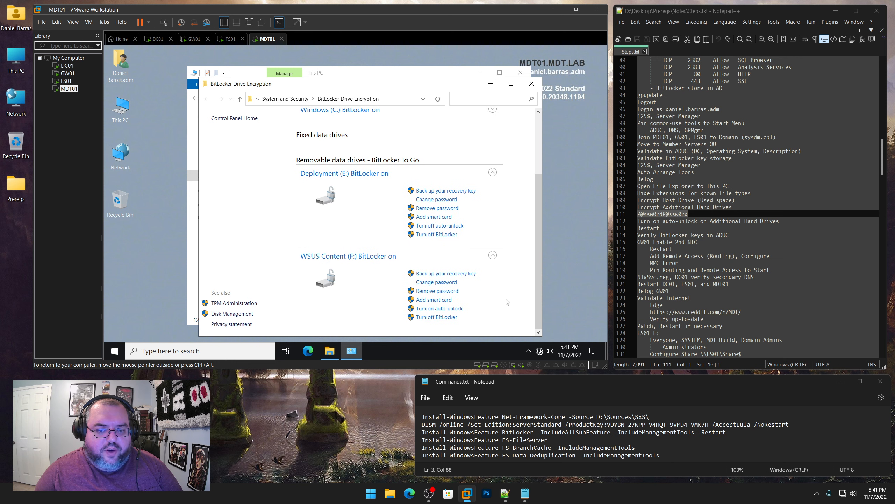
click(456, 309)
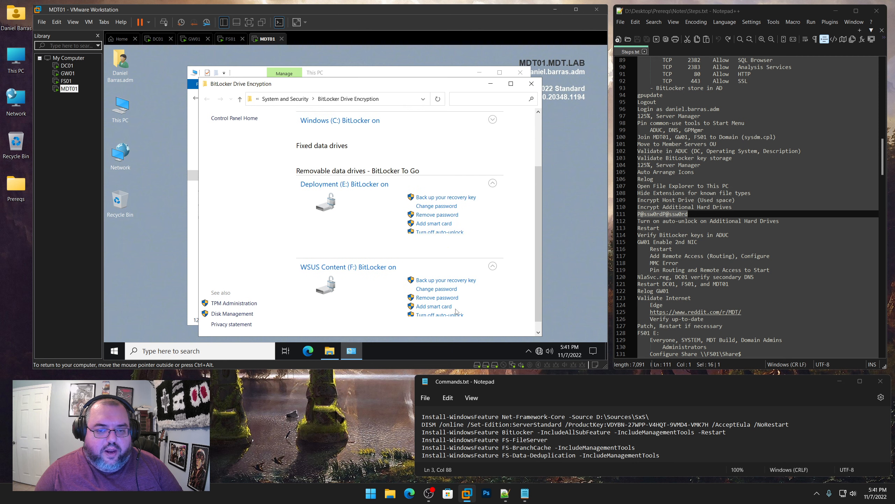
click(532, 85)
click(520, 73)
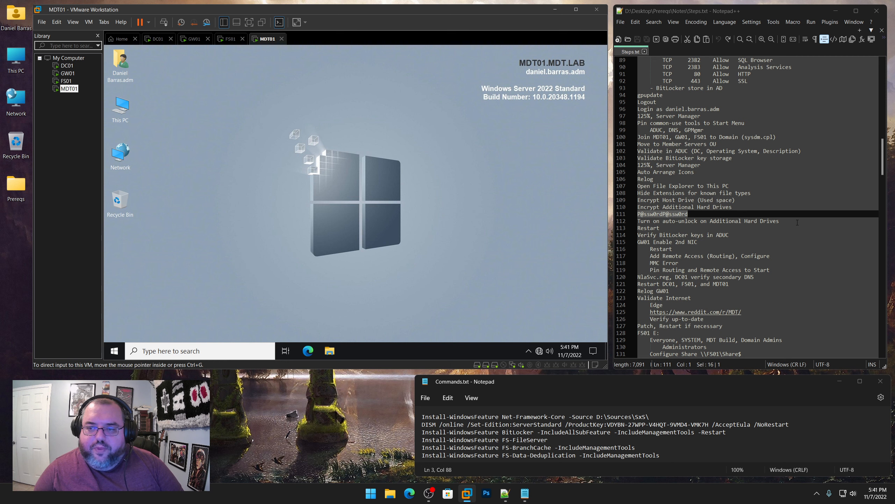
Mark the Restart step in the notes, then restart DC01 and GW01 with reason Other (Planned)
drag(797, 222, 637, 221)
double_click(656, 227)
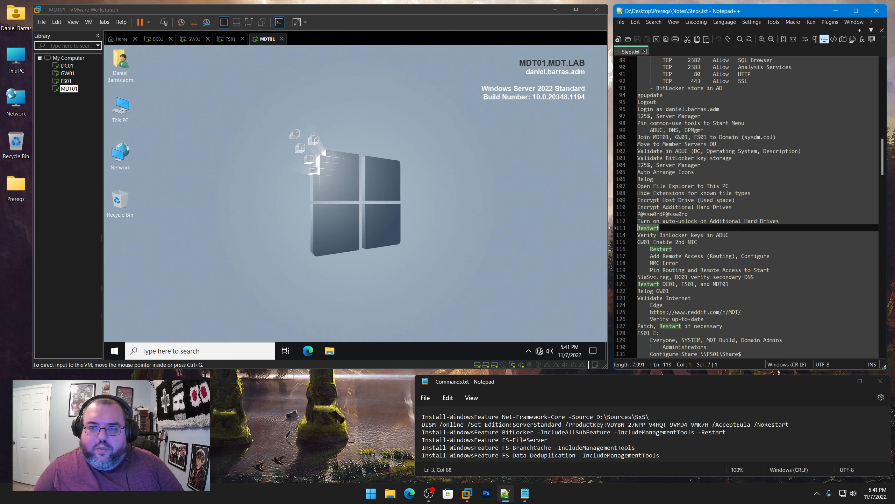
click(67, 66)
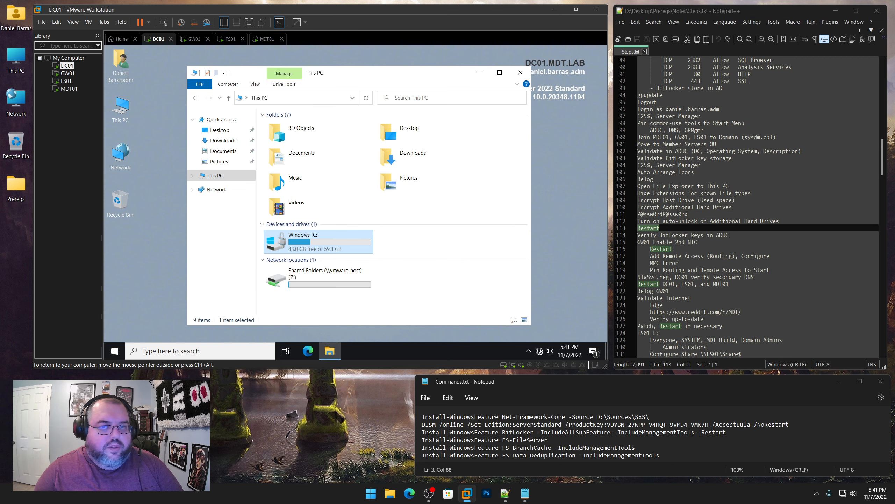
key(alt+F4)
right_click(114, 350)
mouse_move(220, 322)
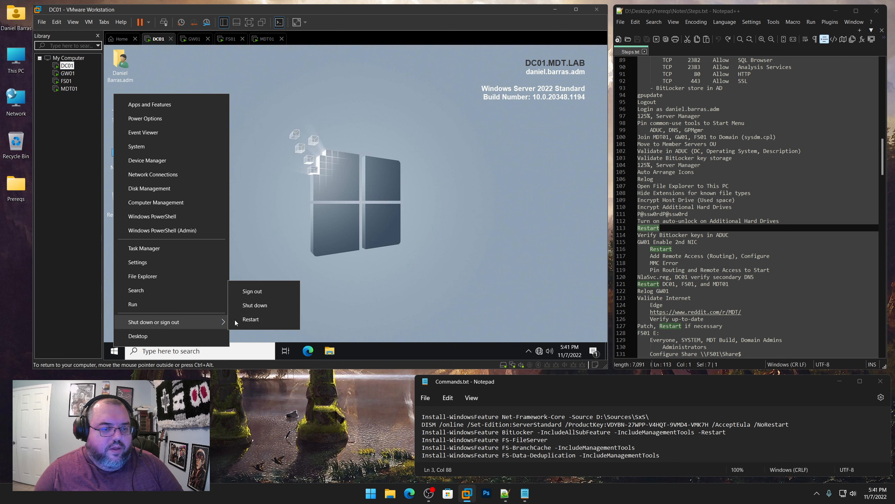
click(250, 320)
click(179, 311)
click(175, 311)
click(244, 330)
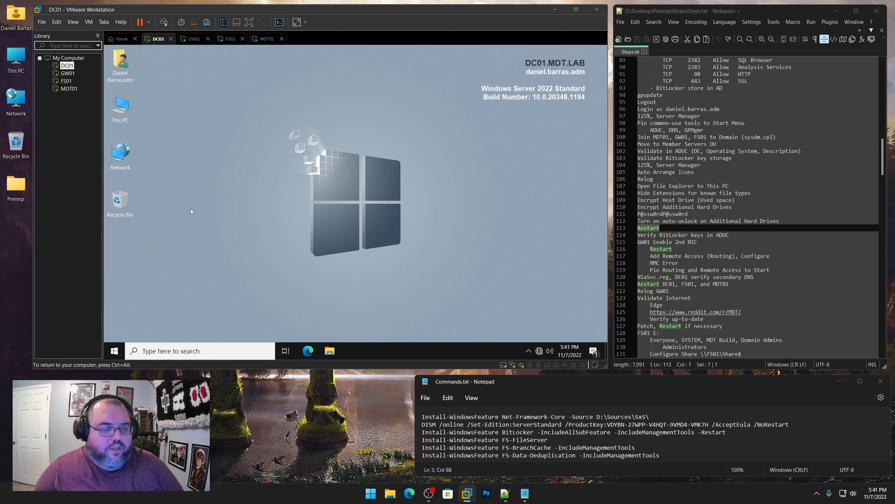
click(67, 73)
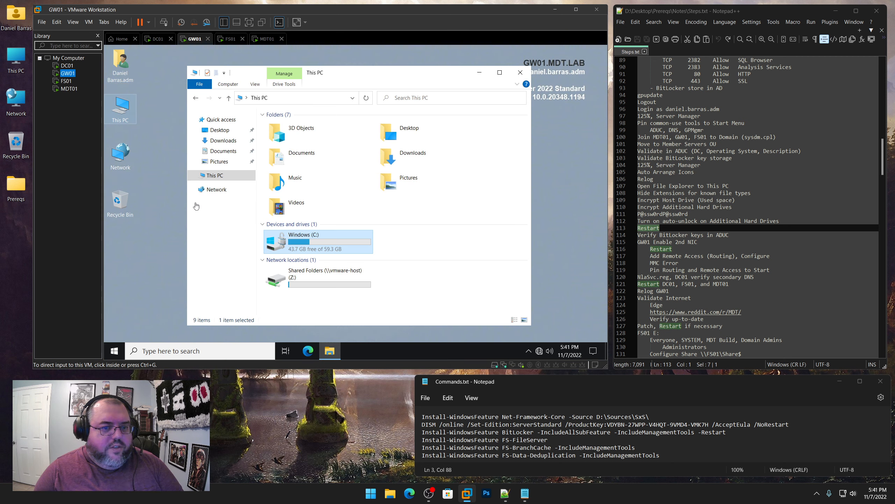
right_click(113, 352)
mouse_move(137, 323)
click(241, 321)
click(164, 317)
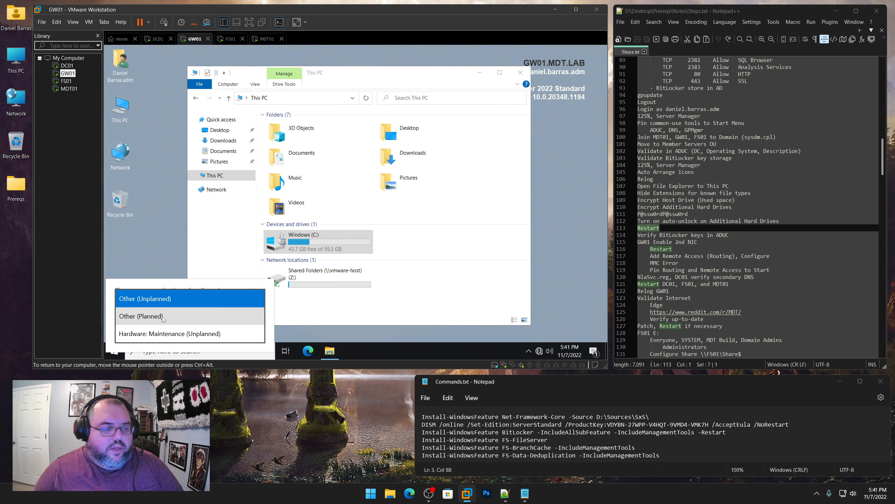
click(164, 317)
click(244, 337)
Restart FS01 and MDT01 as planned restarts, then return to DC01
click(66, 81)
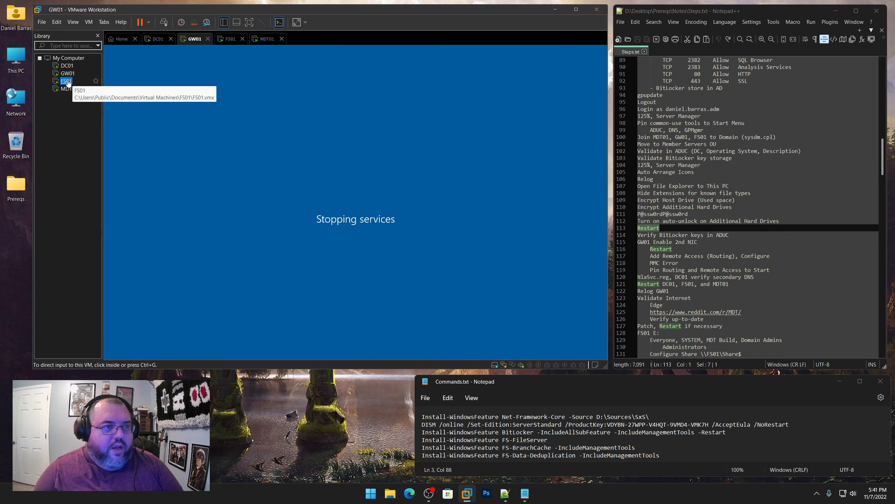
right_click(113, 351)
mouse_move(205, 325)
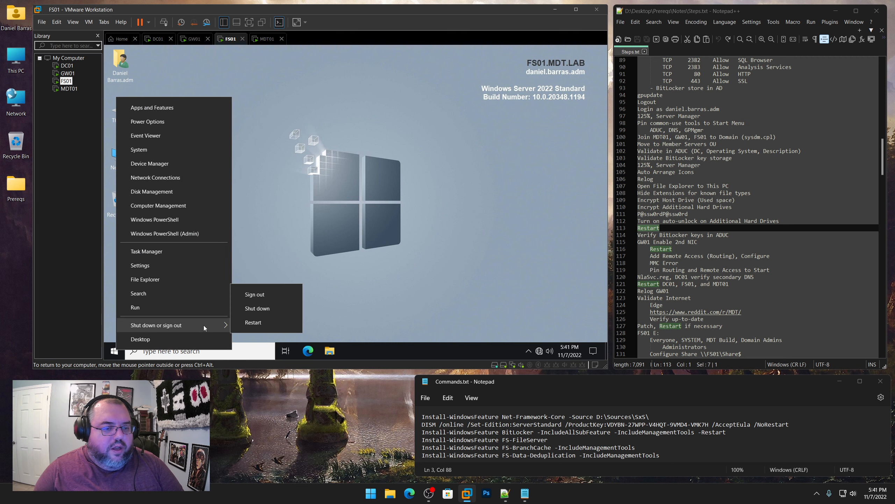
click(253, 322)
click(191, 313)
click(166, 314)
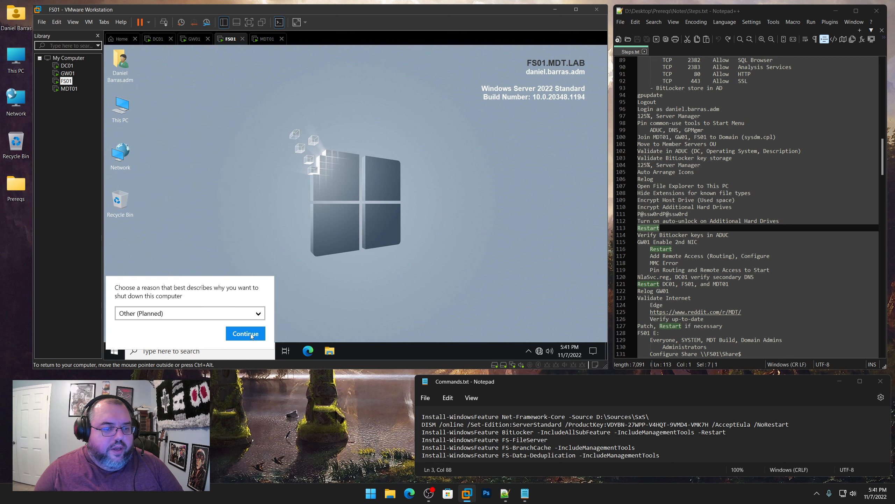
click(246, 333)
click(69, 89)
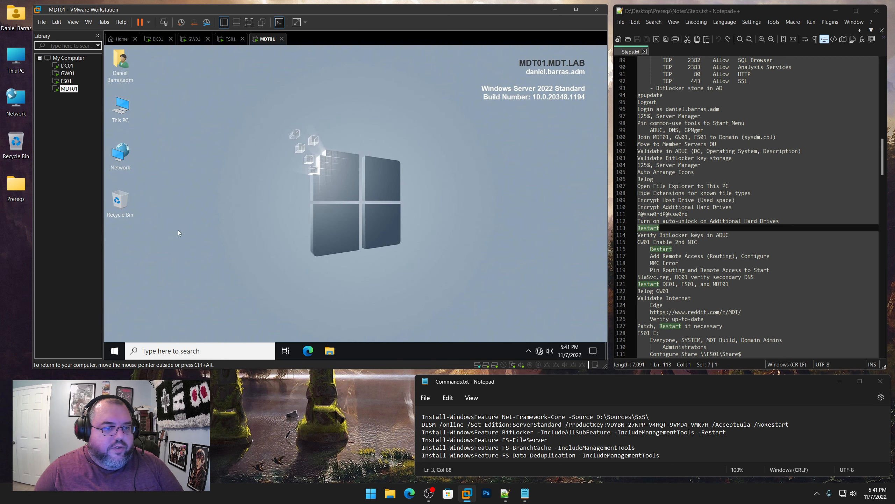
right_click(115, 351)
mouse_move(197, 323)
click(253, 320)
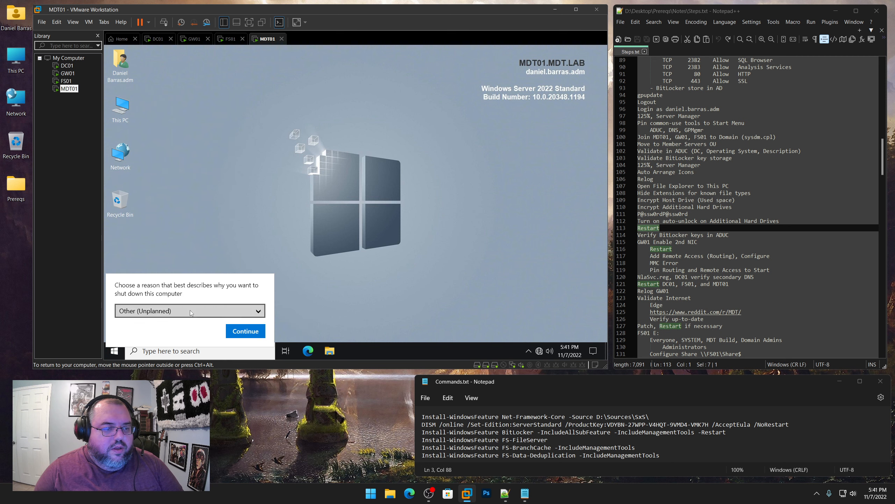
click(190, 313)
click(171, 318)
click(246, 332)
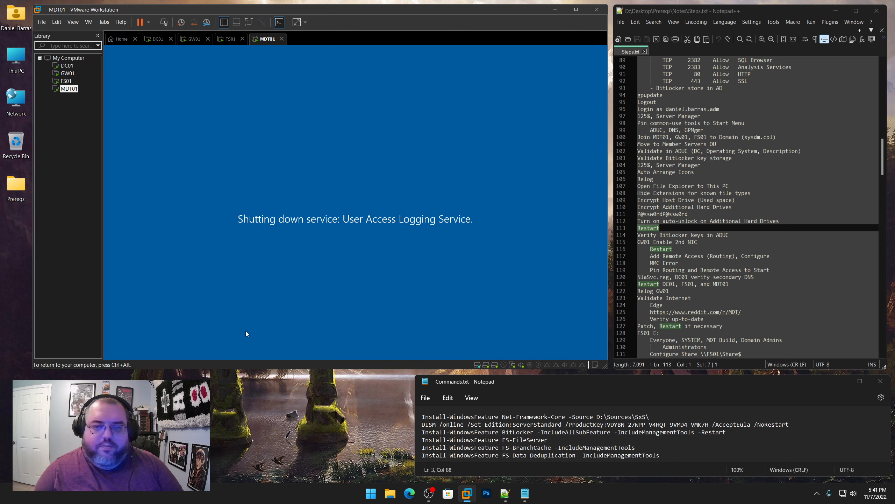
click(68, 66)
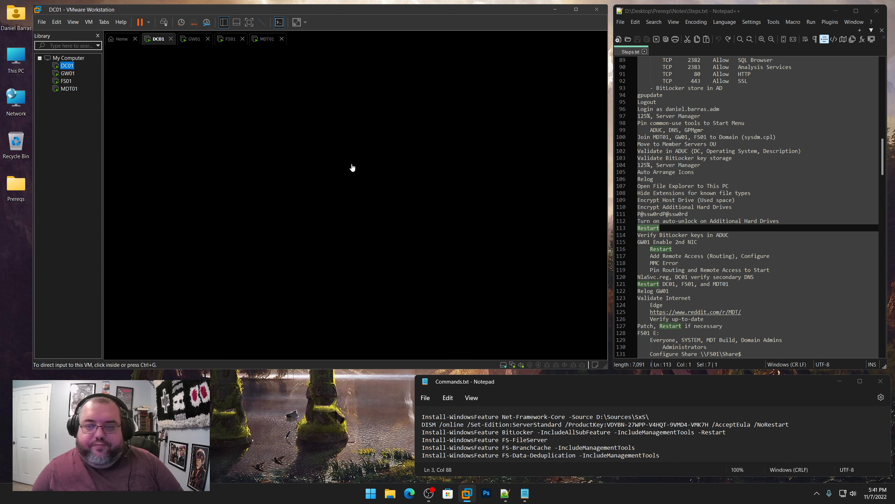
Mark notes line 114 'Verify BitLocker keys in ADUC' and check that FS01 and DC01 have rebooted
click(739, 236)
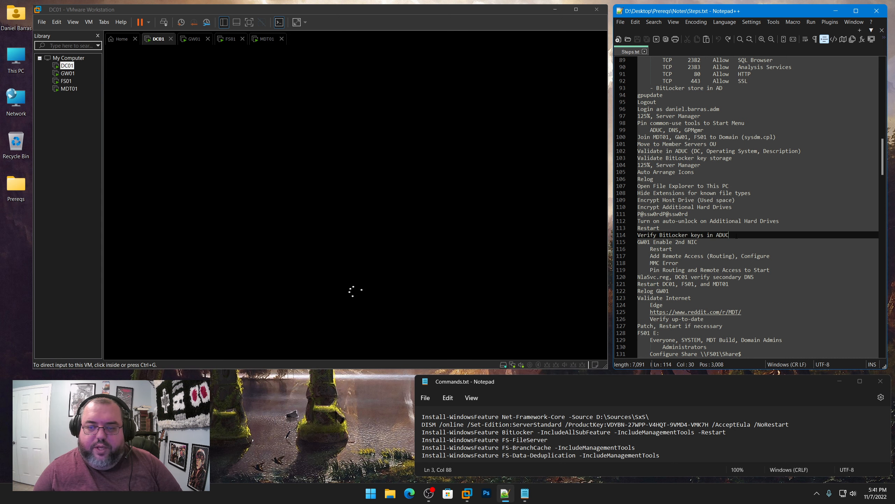
drag(736, 235, 637, 236)
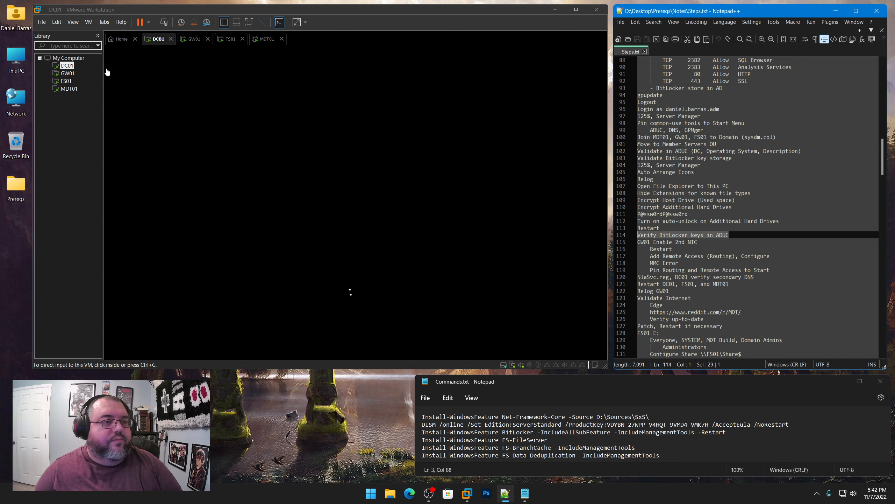
click(67, 81)
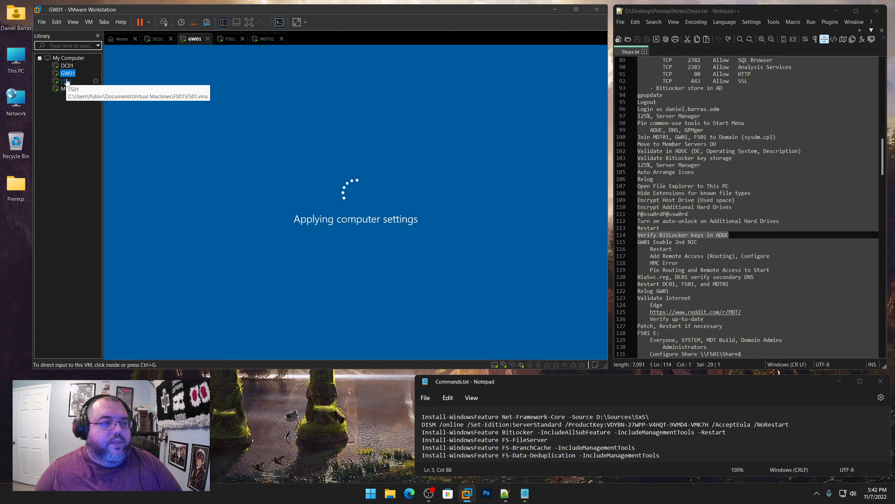
click(67, 66)
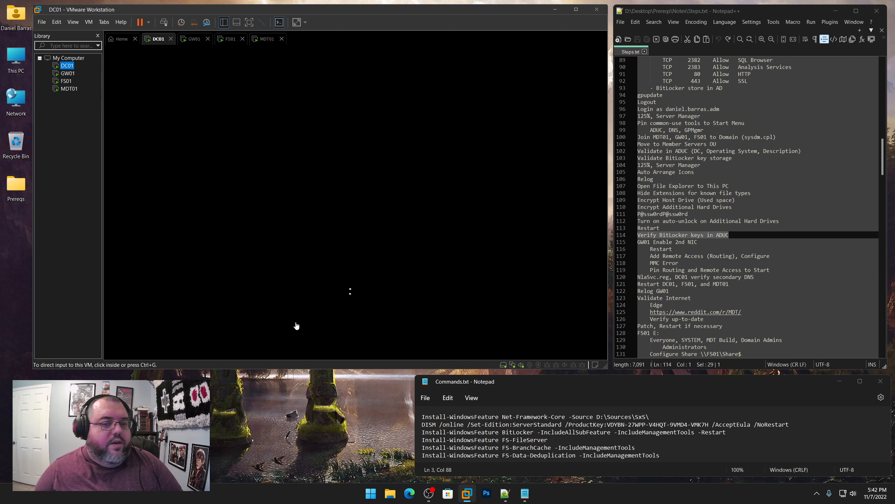
click(407, 422)
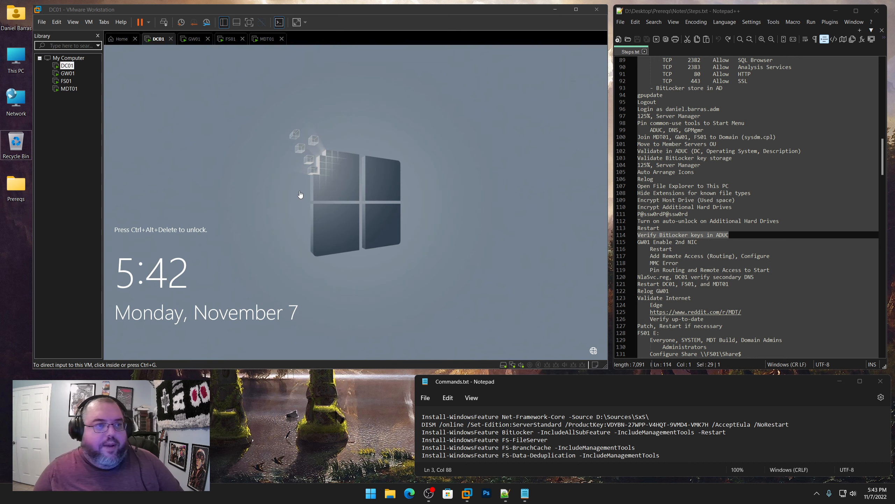
Sign in to DC01 with the admin password and launch Active Directory Users and Computers
click(332, 190)
key(ctrl+alt+Insert)
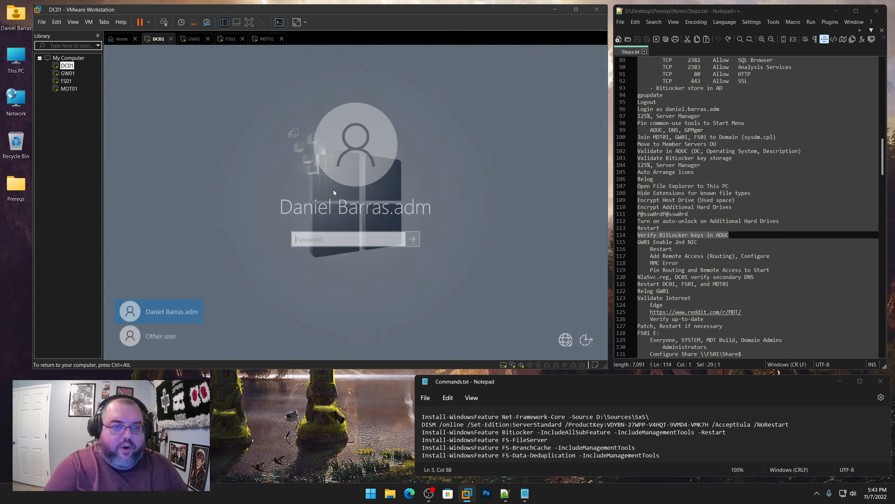
text(P@ssw0rdP@ssw)
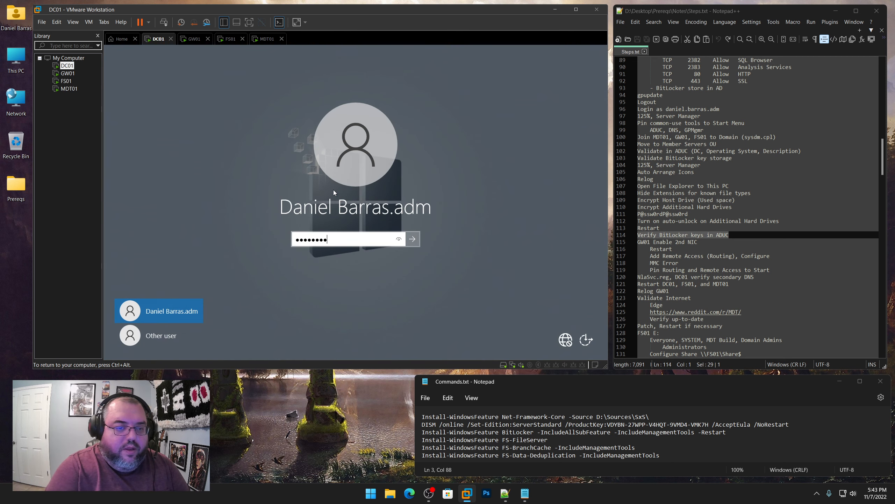
text(0rd)
key(Return)
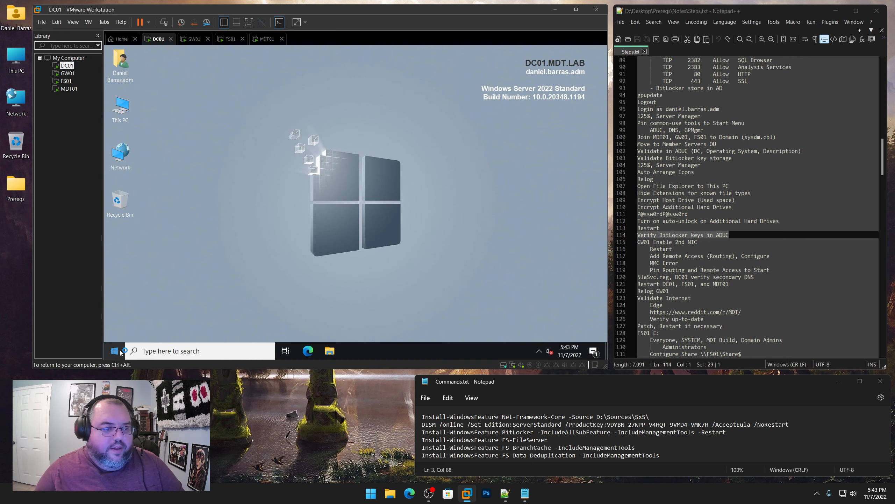
key(super)
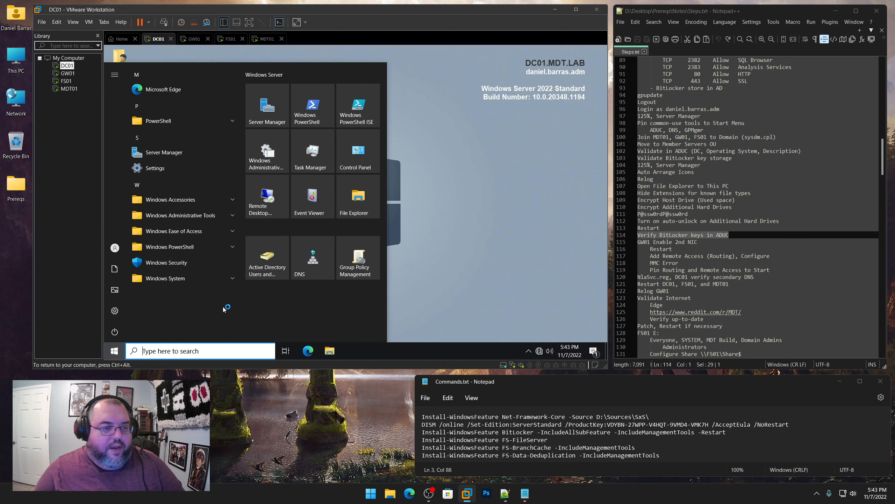
click(263, 259)
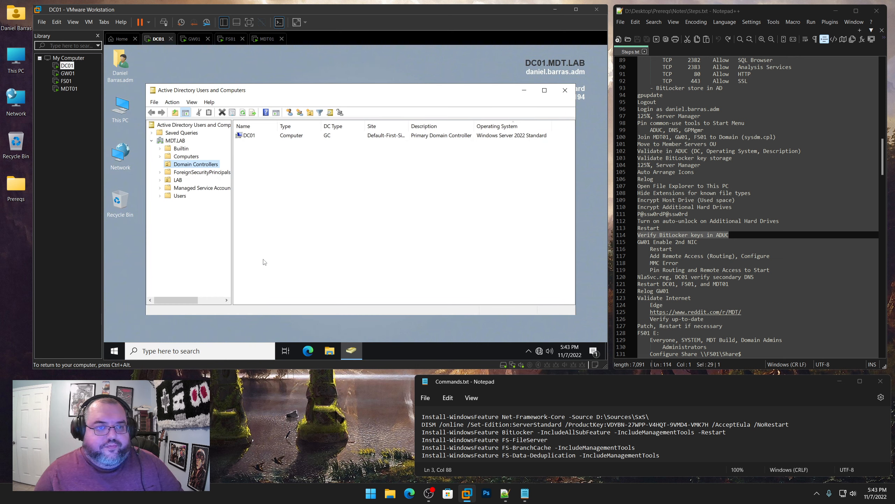
Check DC01's BitLocker Recovery tab for its stored recovery password
right_click(253, 134)
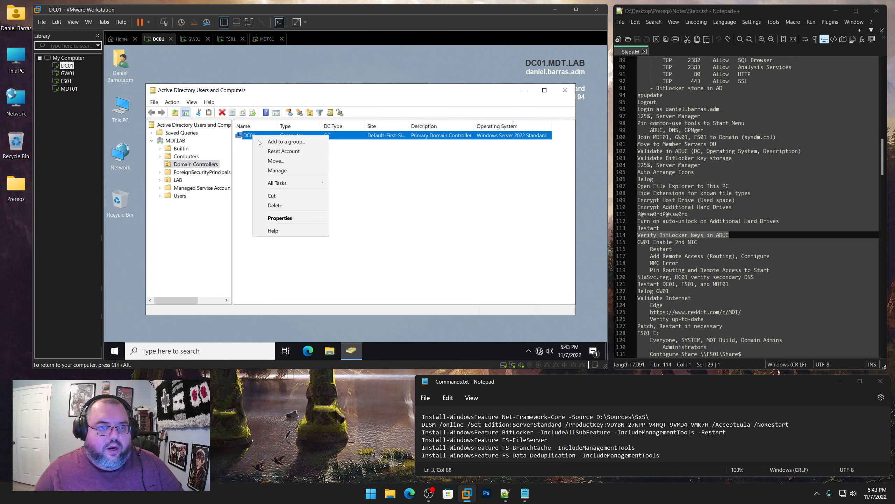
click(280, 218)
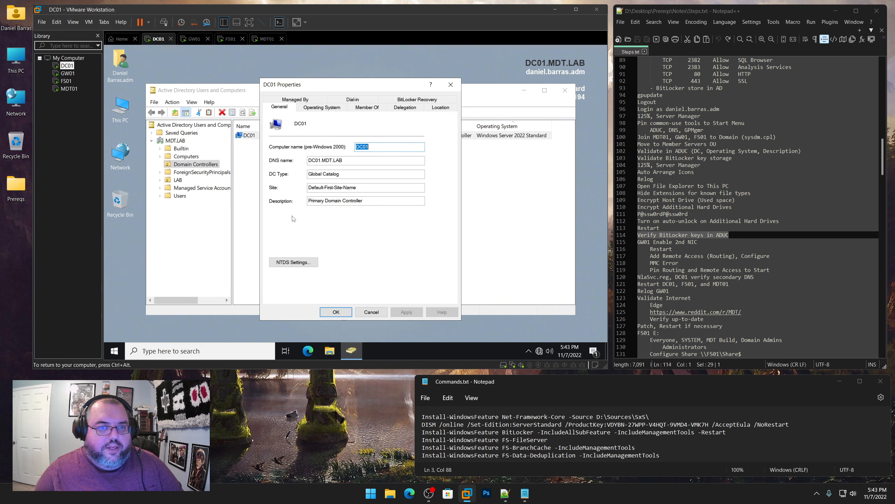
click(427, 98)
key(super)
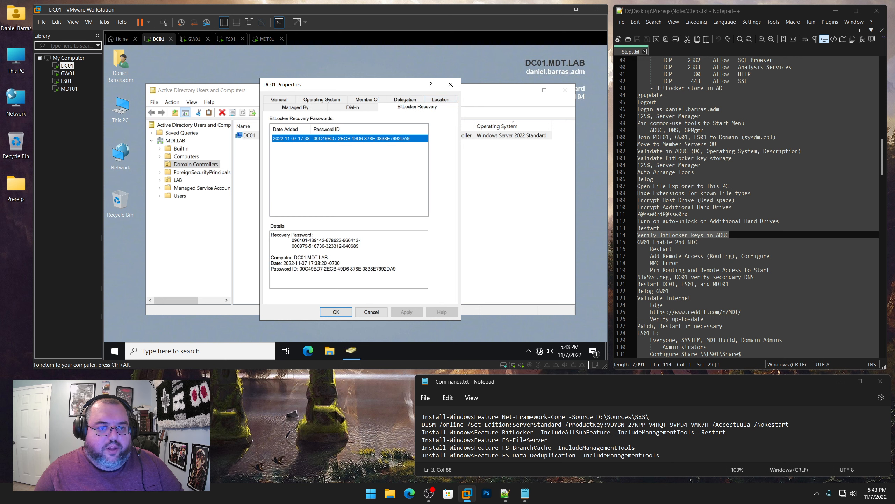
click(317, 138)
click(335, 312)
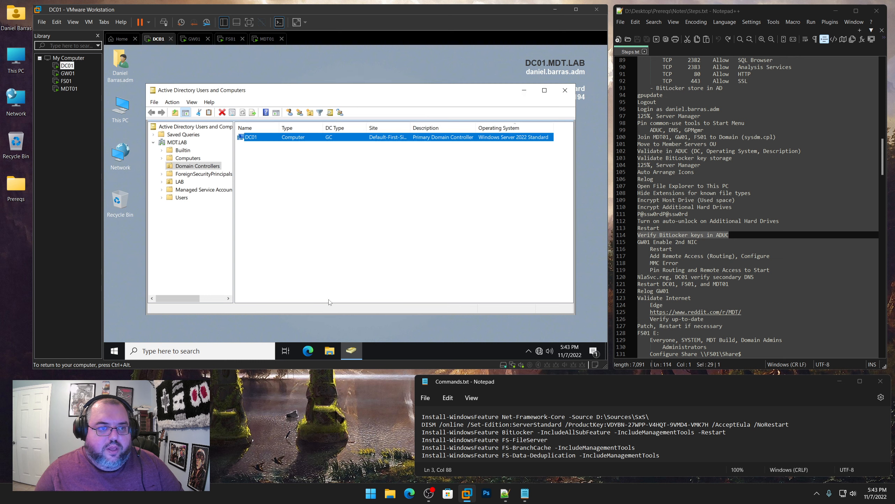
In LAB > Member Servers, compare FS01's two BitLocker recovery password entries
click(162, 181)
click(190, 206)
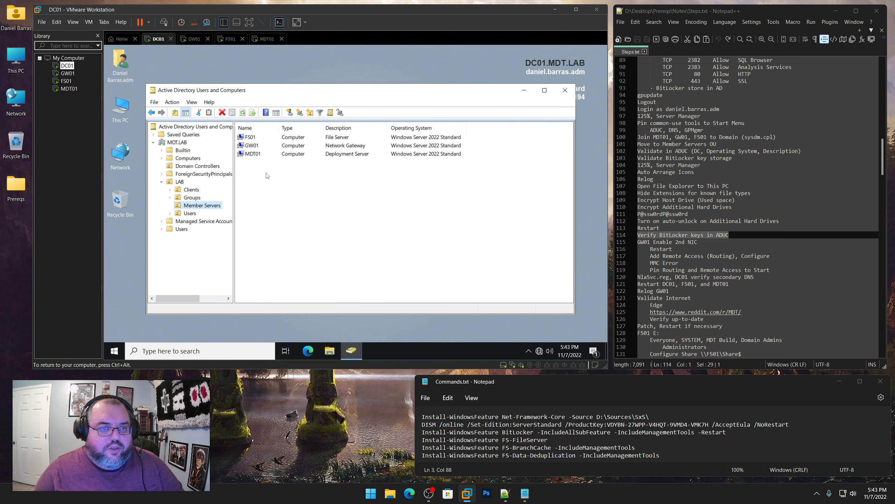
right_click(289, 139)
click(323, 230)
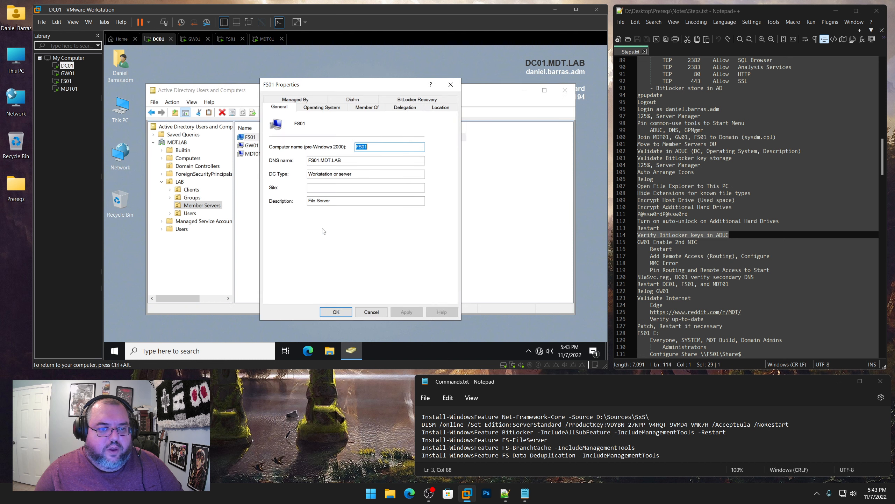
click(417, 99)
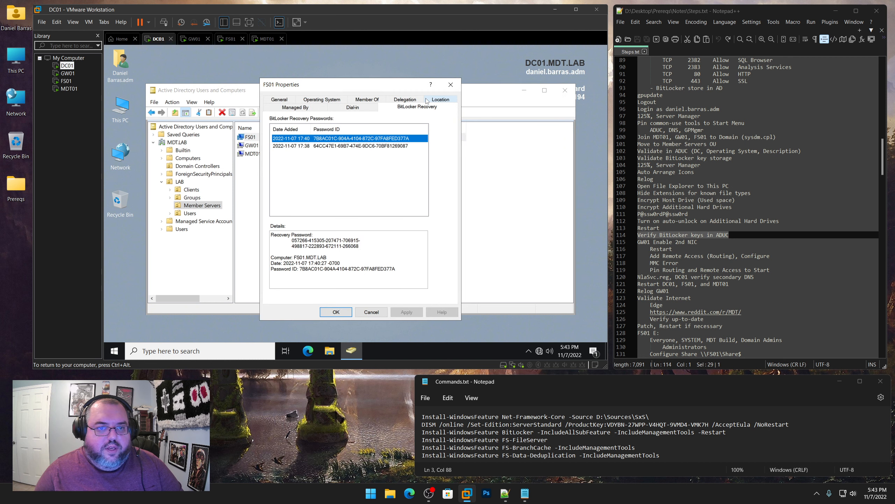
click(345, 146)
click(345, 138)
click(345, 146)
click(346, 138)
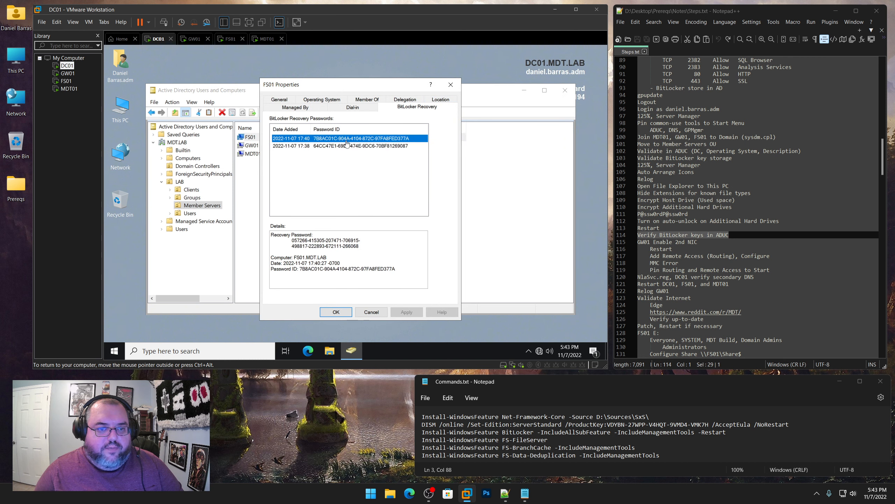
click(347, 145)
click(336, 311)
Verify the BitLocker recovery passwords for GW01 and MDT01 (17:40 and 17:38 entries)
right_click(260, 148)
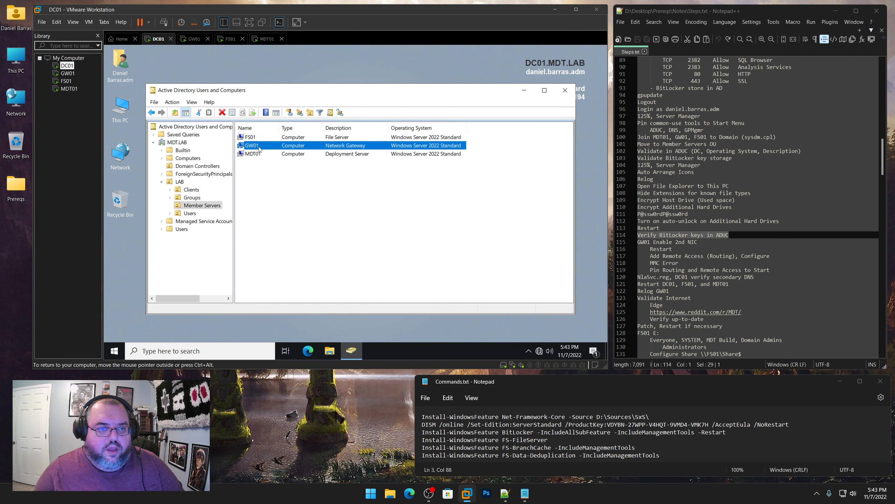
click(286, 238)
click(417, 99)
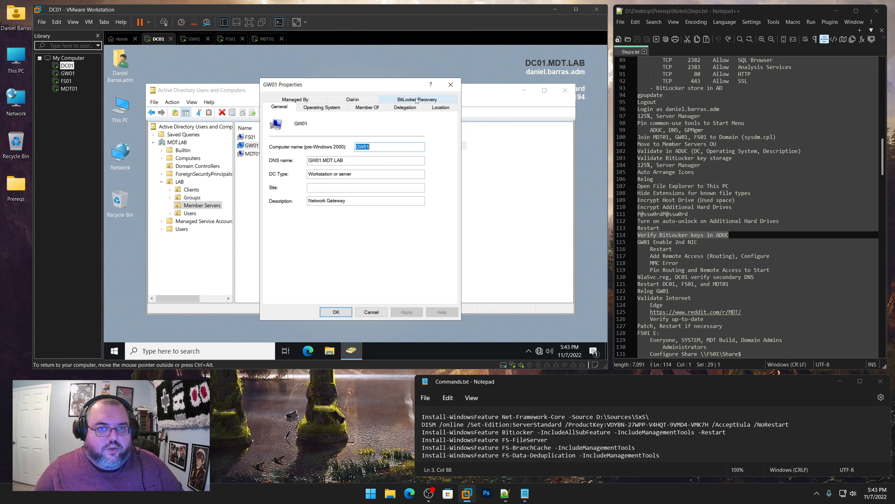
click(339, 313)
click(261, 154)
right_click(261, 153)
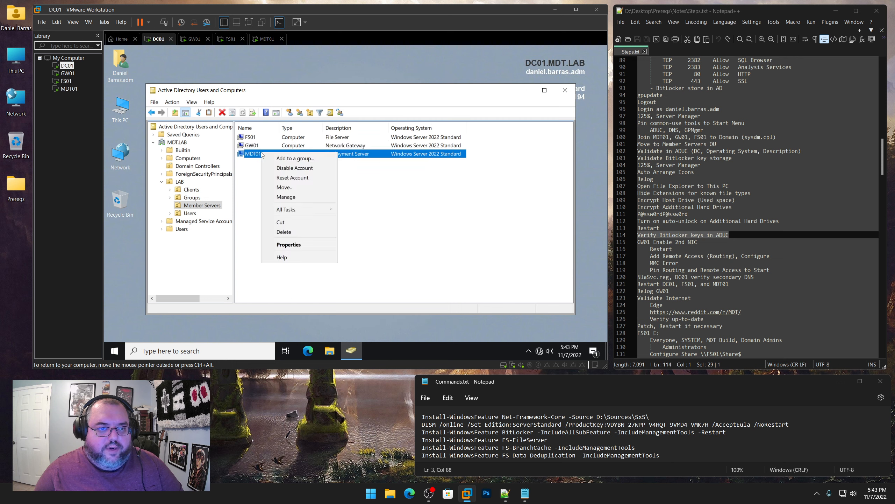
click(286, 244)
click(417, 101)
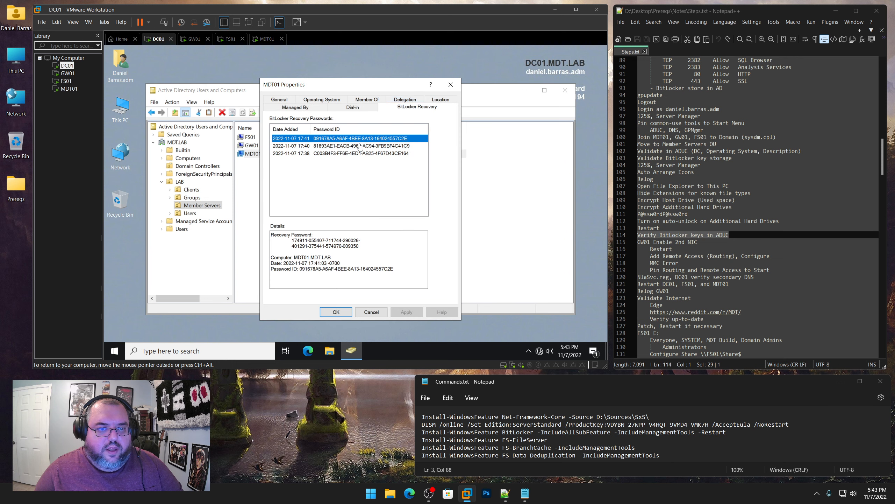
click(359, 146)
click(357, 154)
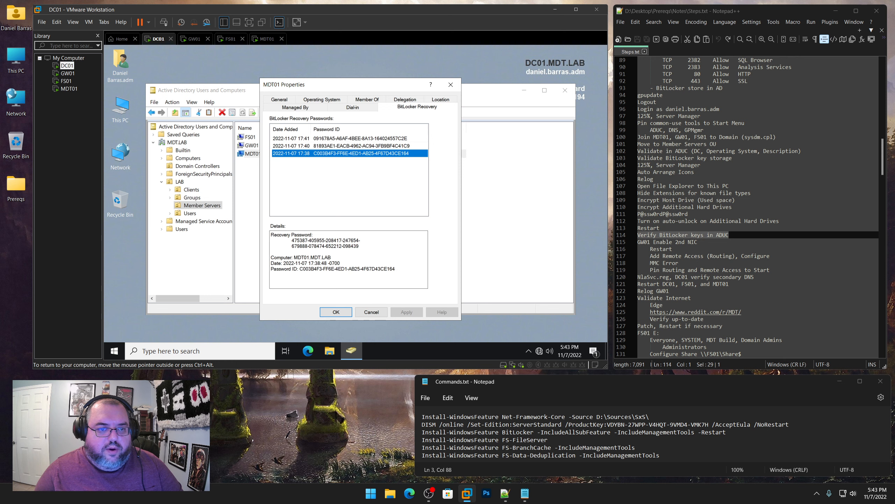
click(336, 312)
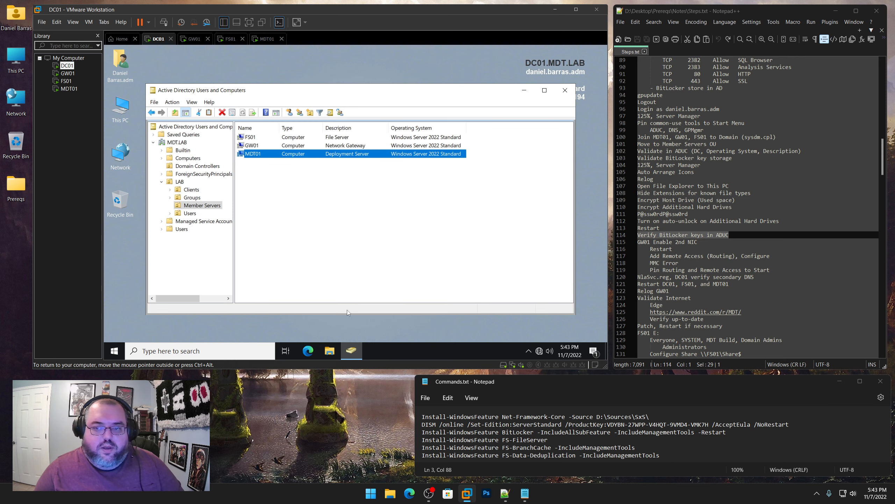
Close ADUC and sign in to GW01
click(563, 92)
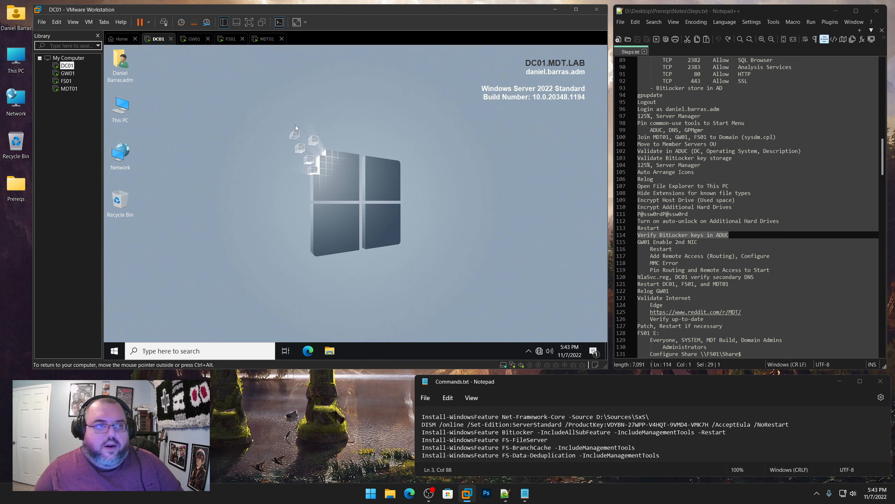
click(68, 77)
click(325, 205)
key(ctrl+alt+Insert)
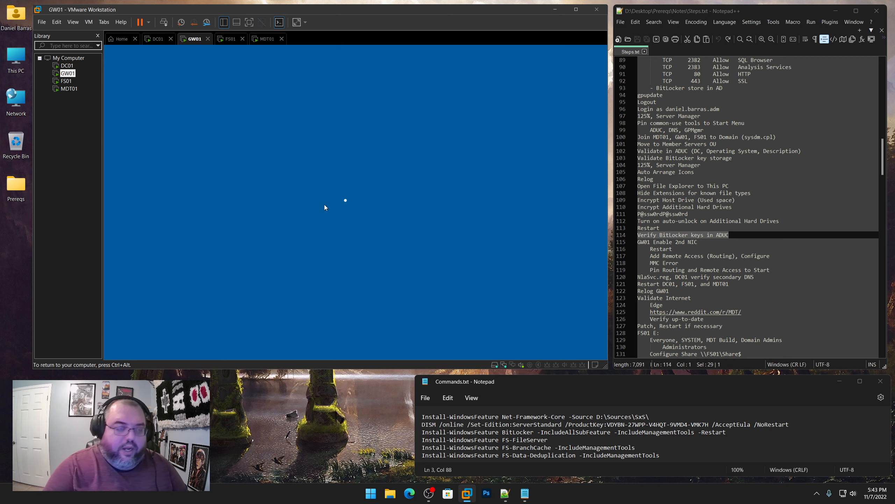
text(P)
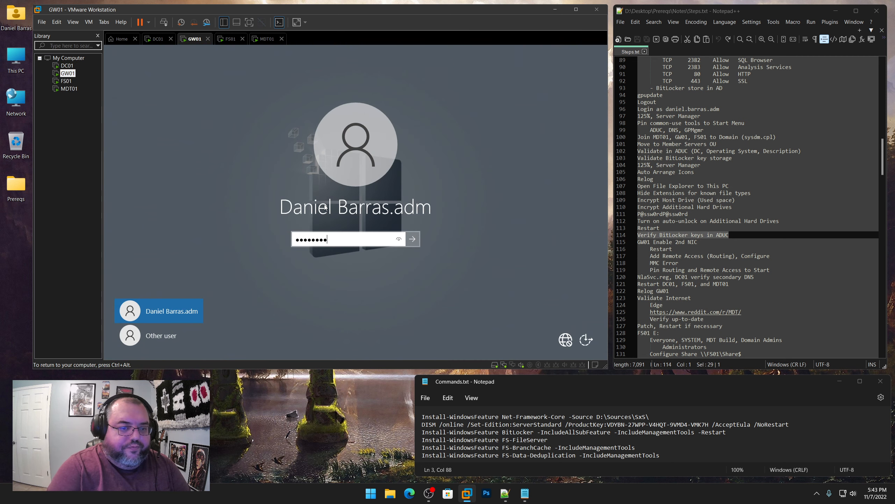
key(Return)
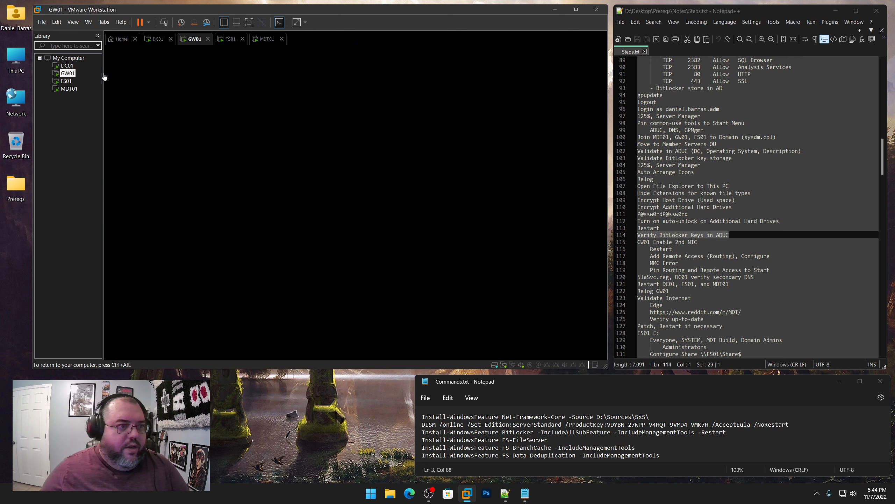
Sign in to FS01 and MDT01 with the domain admin password
click(66, 81)
key(ctrl+alt+Insert)
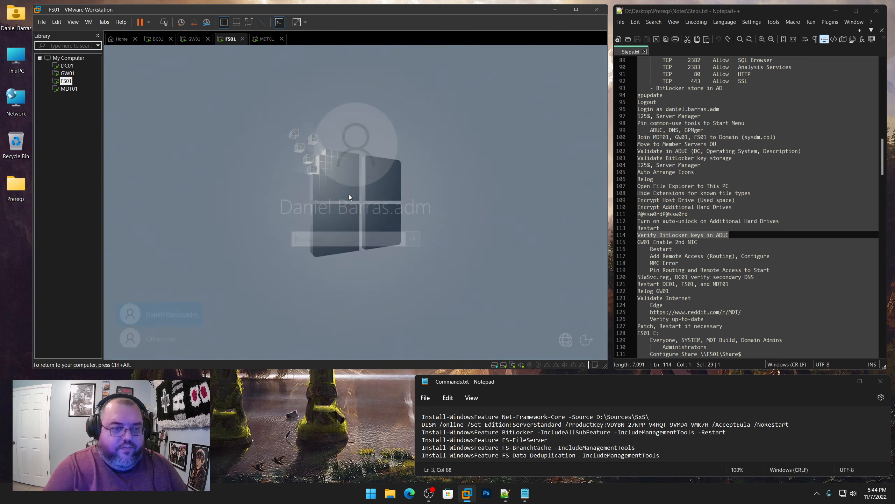
text(P@ssw0rdP@ssw0)
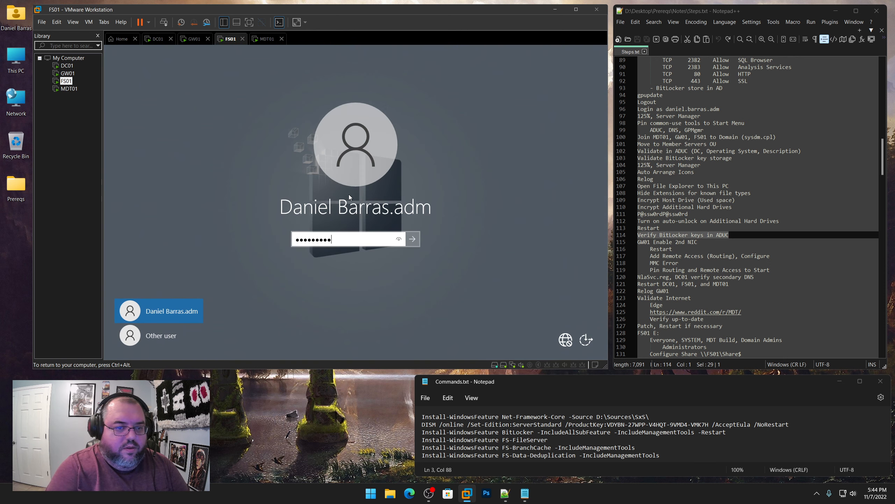
text(rd)
key(Return)
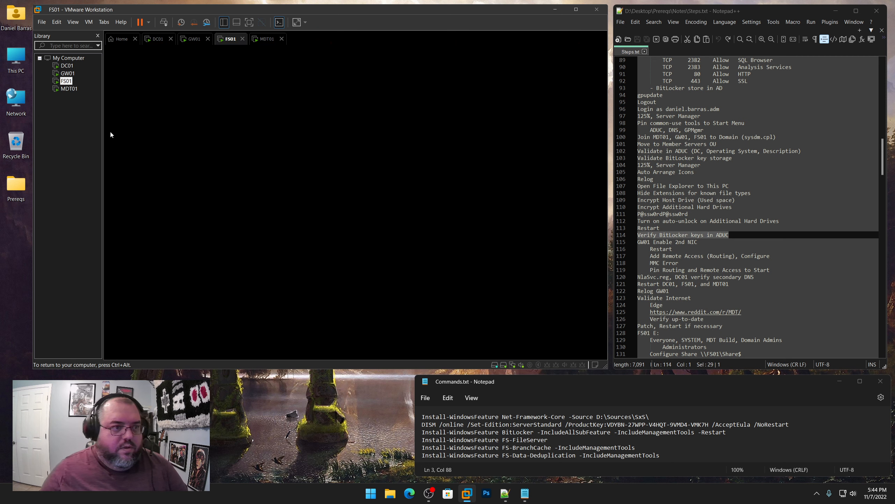
click(69, 89)
key(ctrl+alt+Insert)
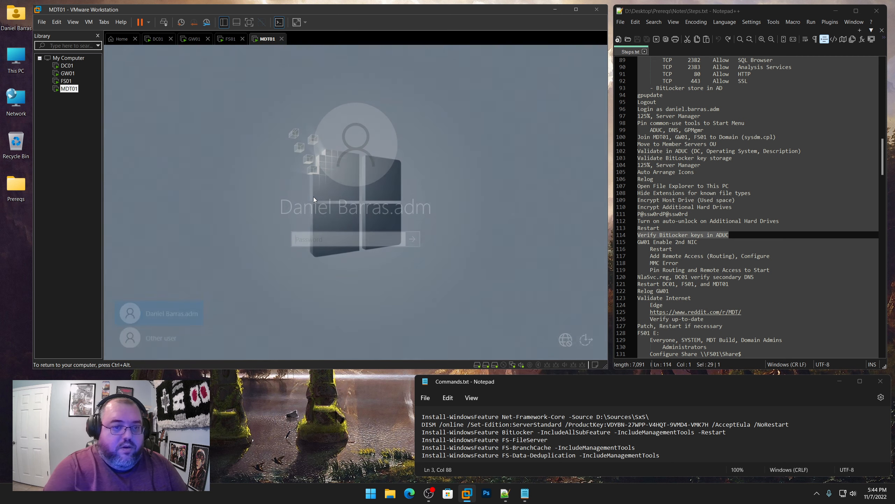
text(P@ssw0rdP@ssw)
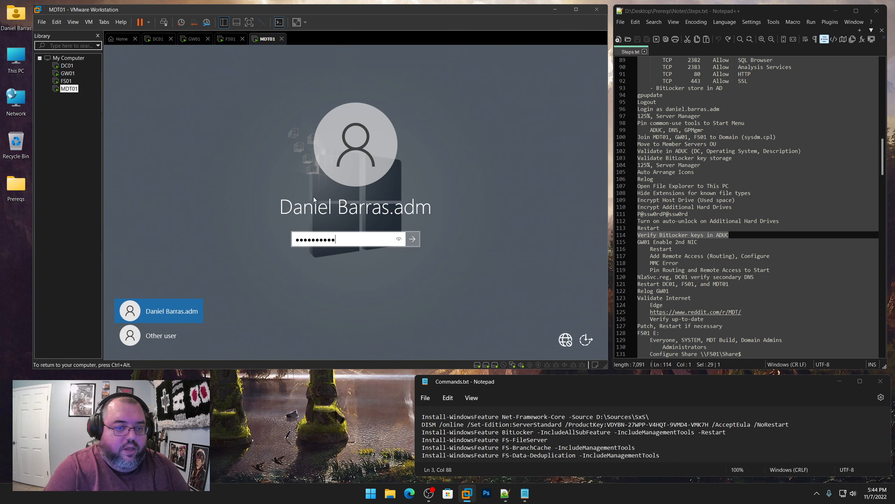
text(0rd)
key(Return)
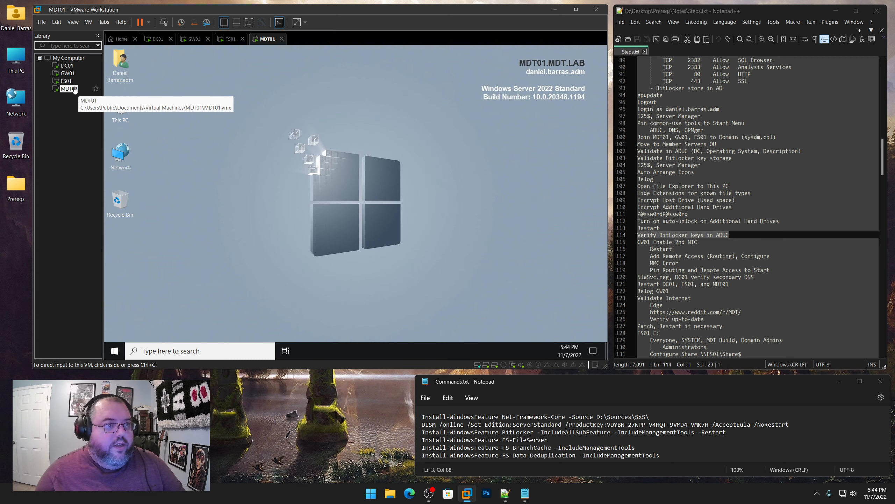
Confirm FS01's and MDT01's drives are unlocked in This PC and mark GW01 second-NIC notes, lines 115–119
click(66, 81)
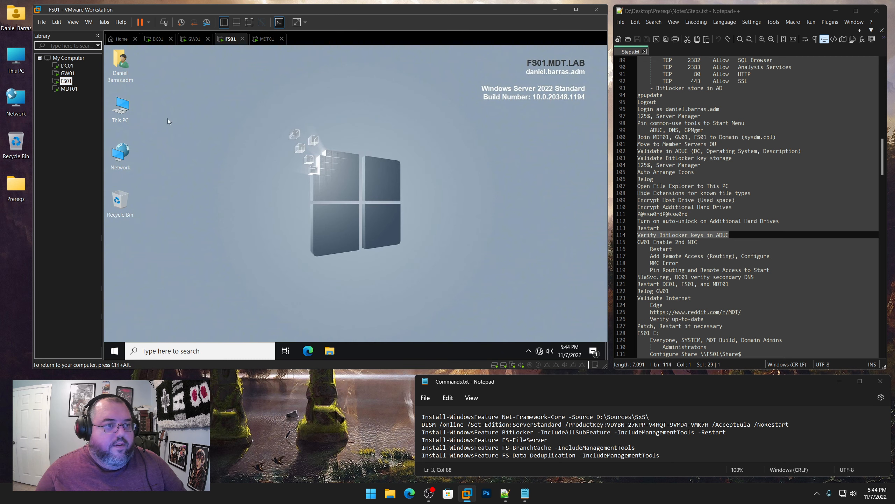
double_click(132, 106)
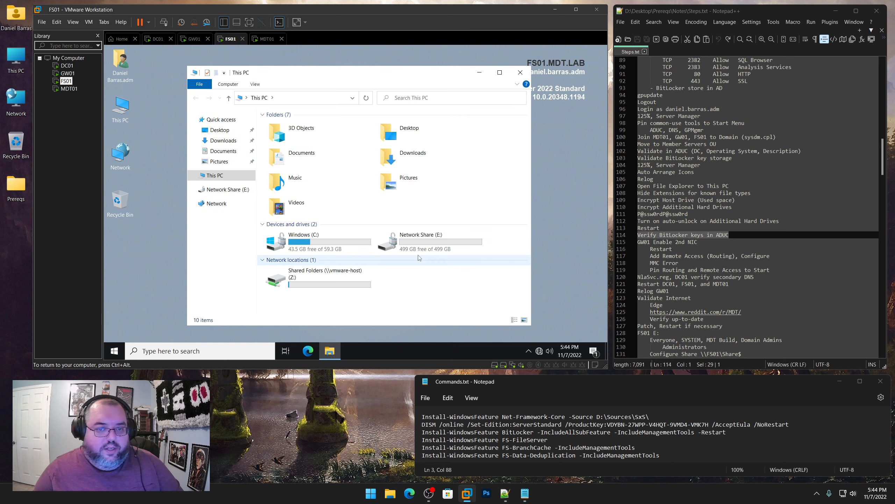
click(69, 89)
double_click(126, 105)
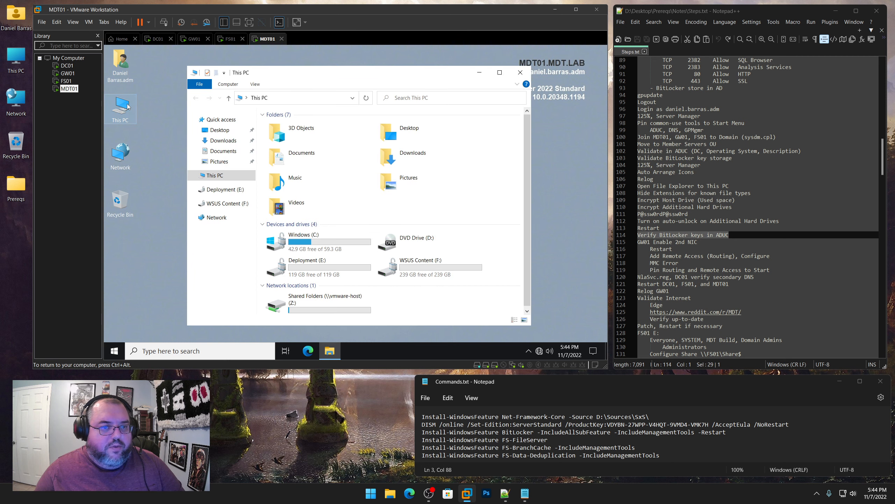
click(320, 271)
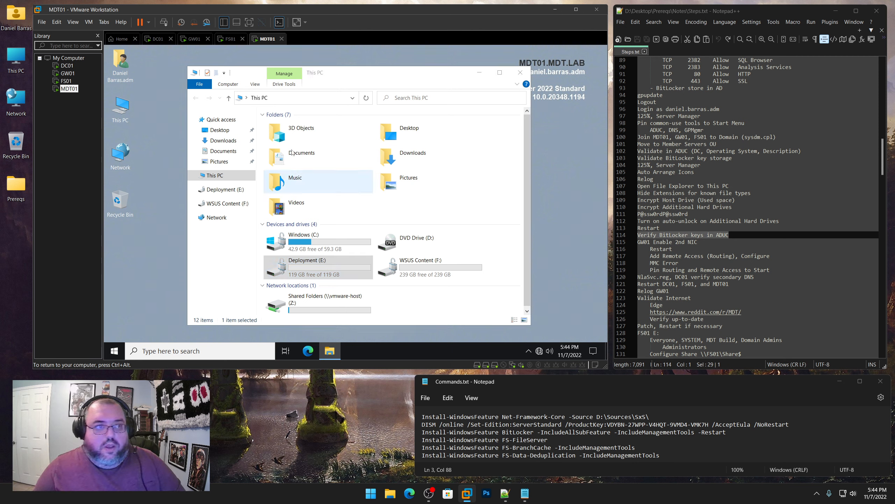
click(709, 245)
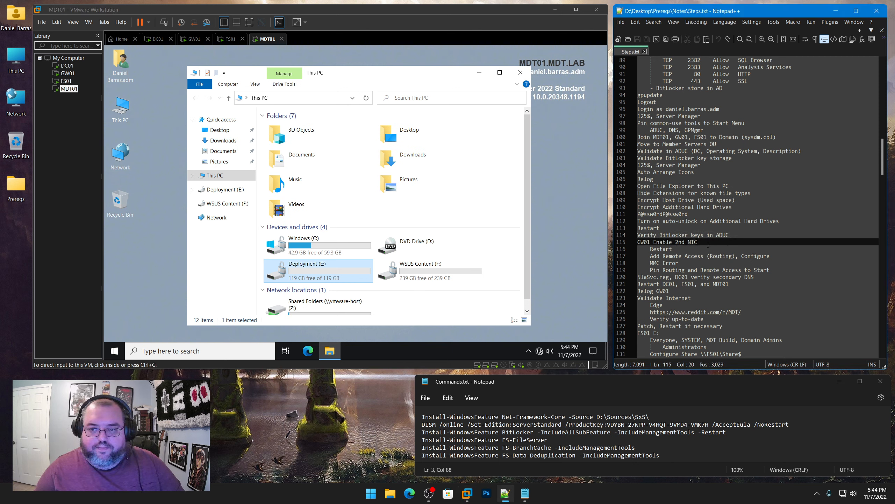
drag(778, 269, 637, 242)
Mark GW01's Network Adapter 2 as Connected in its VM settings and save
click(69, 74)
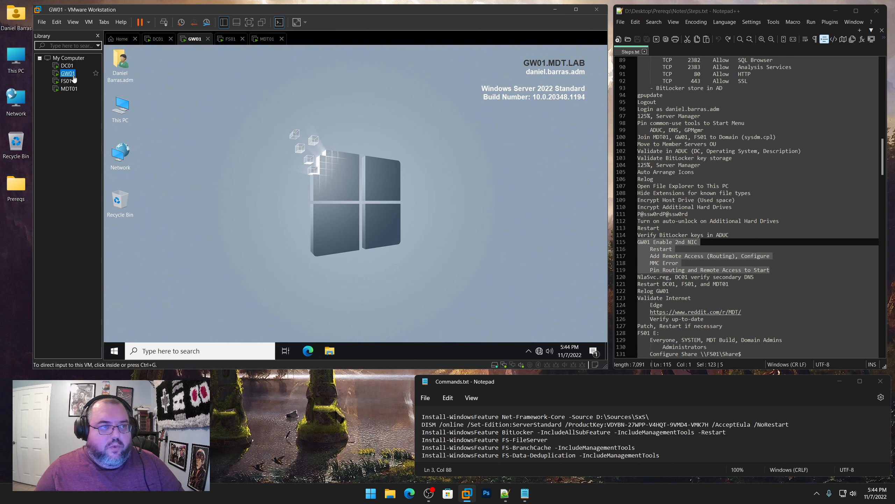
right_click(71, 76)
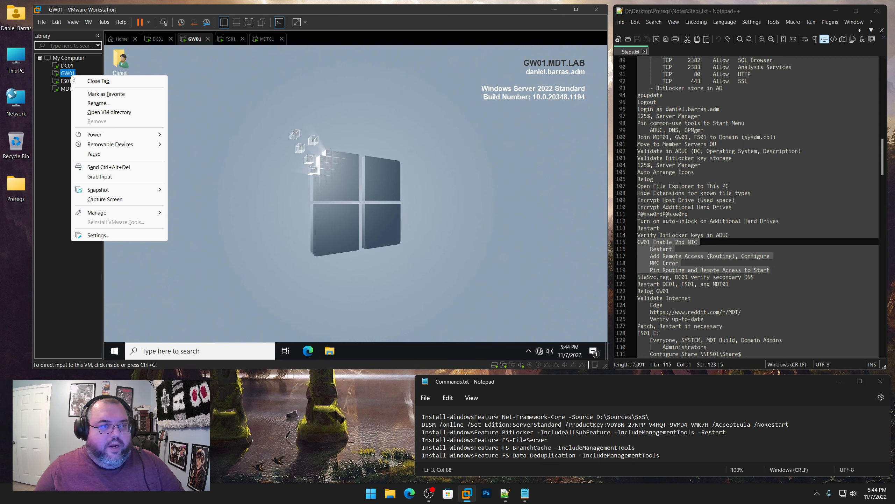
click(98, 235)
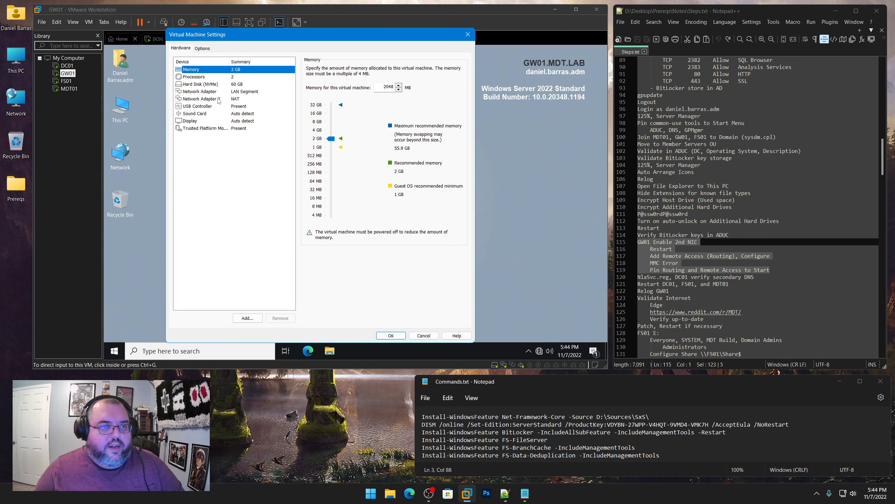
click(219, 99)
click(324, 69)
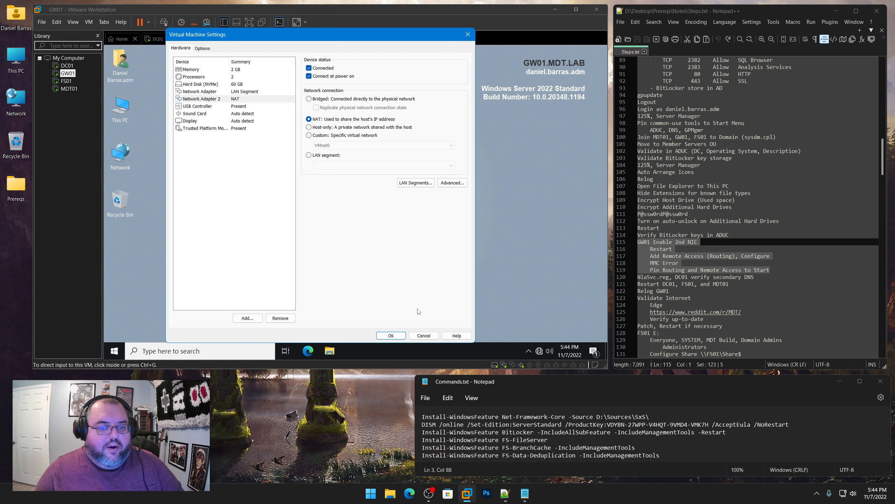
click(400, 335)
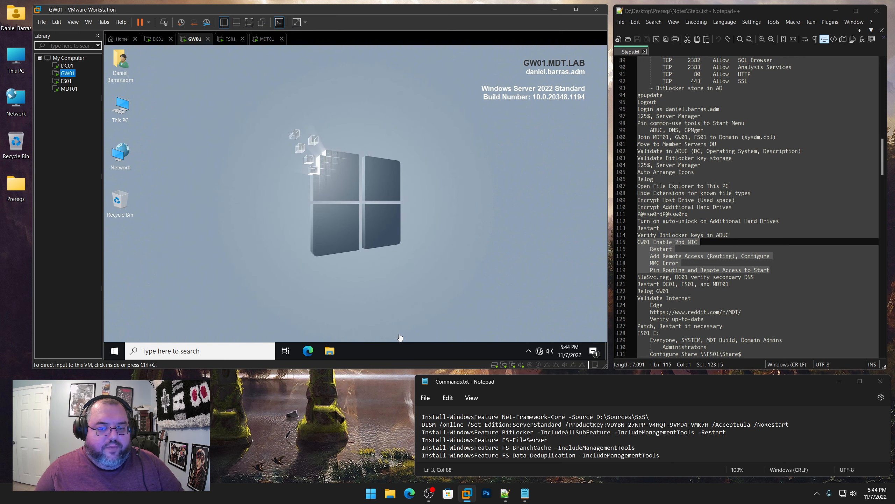
Check GW01's Network & Internet settings to confirm two Ethernet connections are listed
click(541, 350)
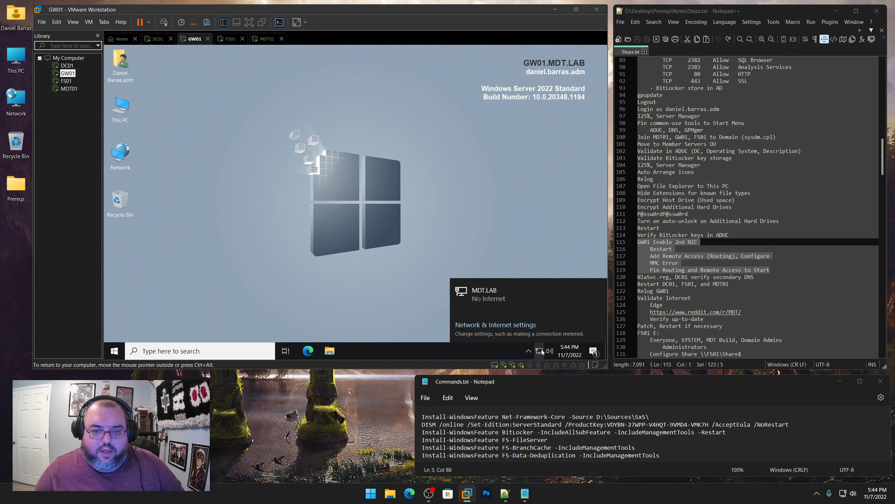
right_click(542, 349)
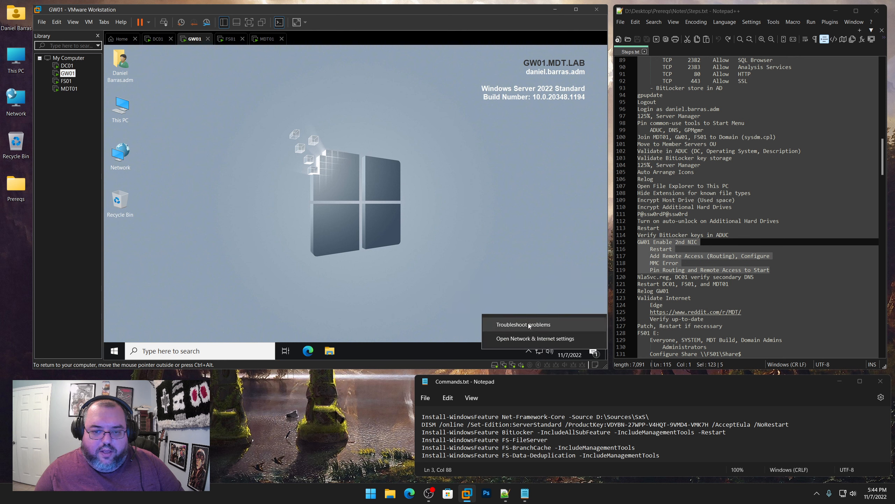
click(528, 324)
click(461, 280)
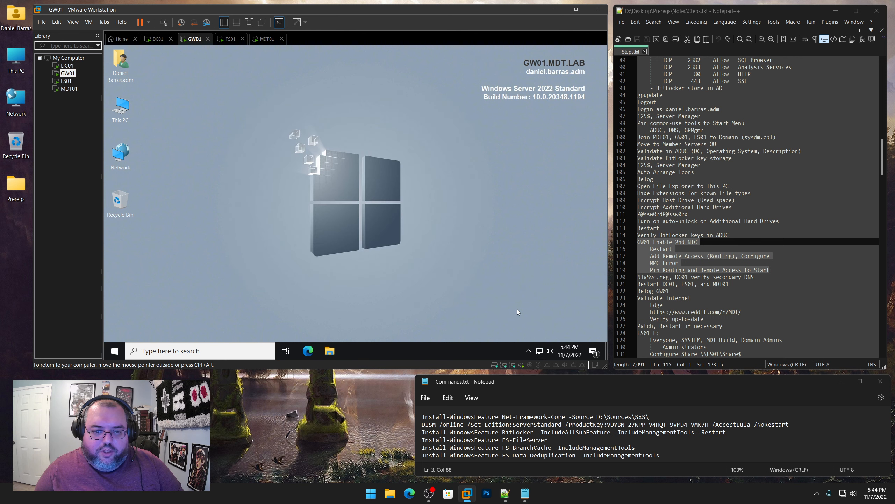
right_click(542, 351)
click(532, 342)
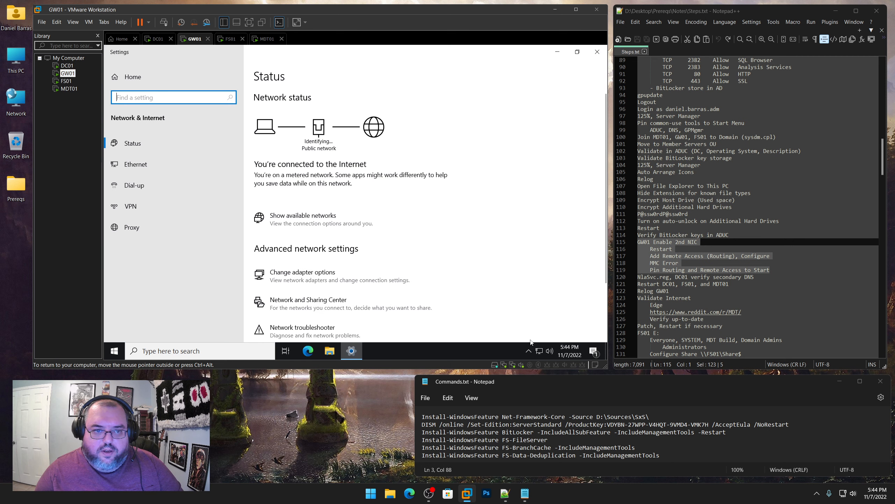
click(178, 168)
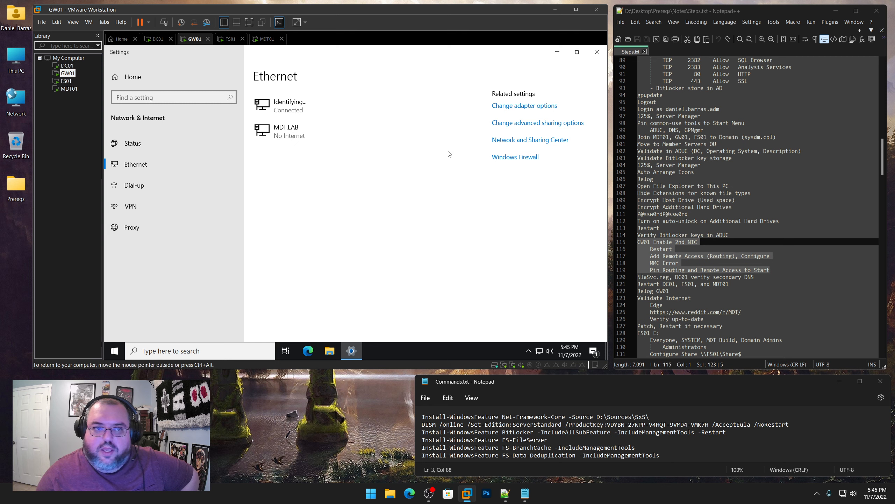
Restart GW01 with shutdown reason Other (Planned)
double_click(669, 249)
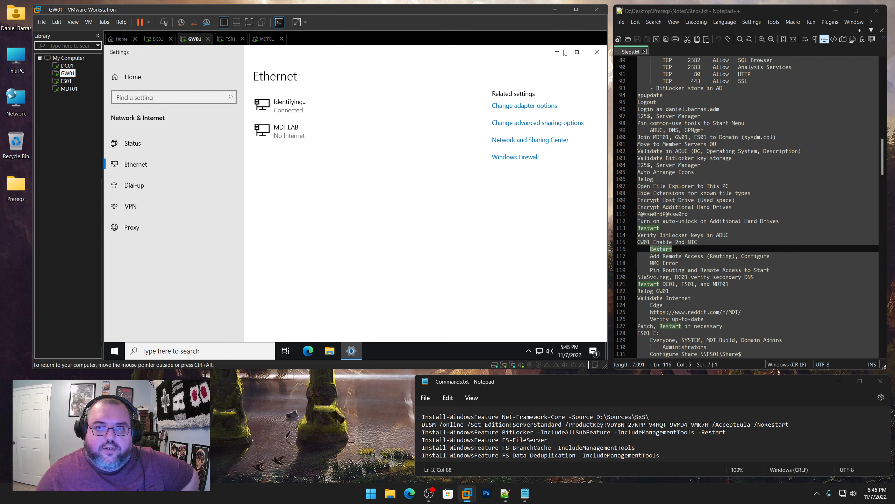
click(597, 52)
right_click(121, 351)
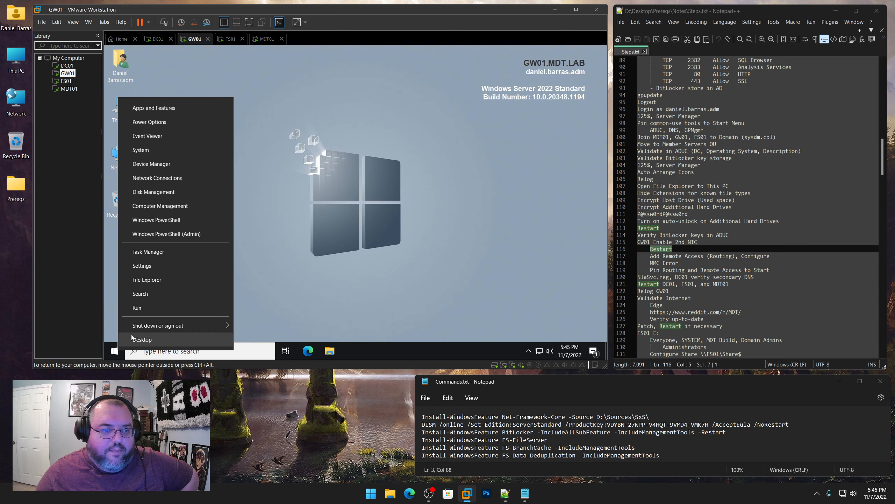
mouse_move(159, 322)
click(255, 329)
click(179, 319)
click(179, 320)
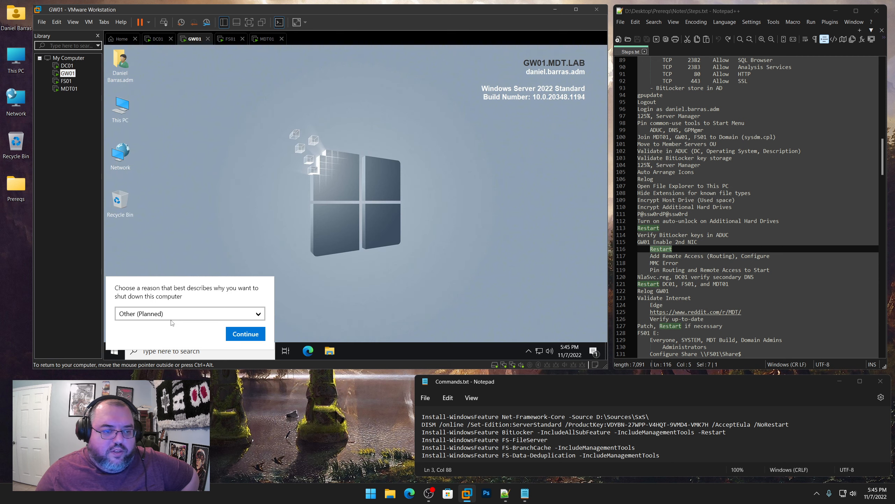
click(250, 334)
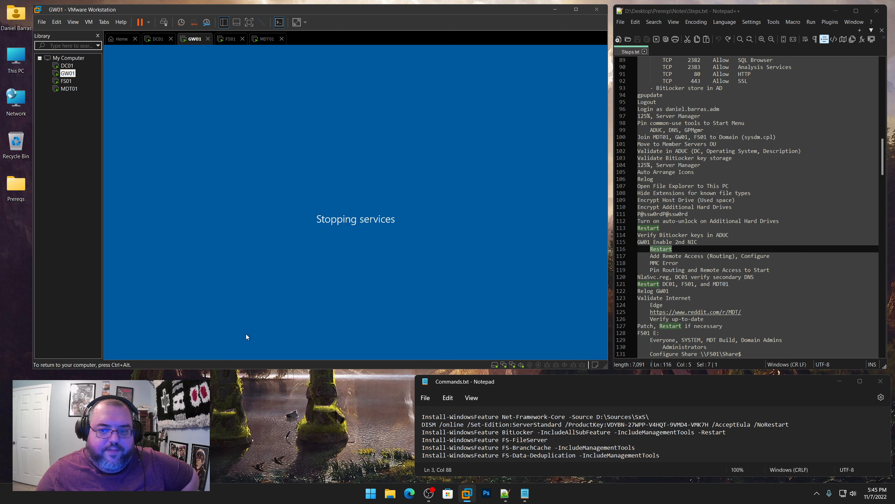
Release input from the VM and select the word Restart on line 116 of the step notes
key(ctrl+alt)
click(673, 248)
key(ctrl+shift+Left)
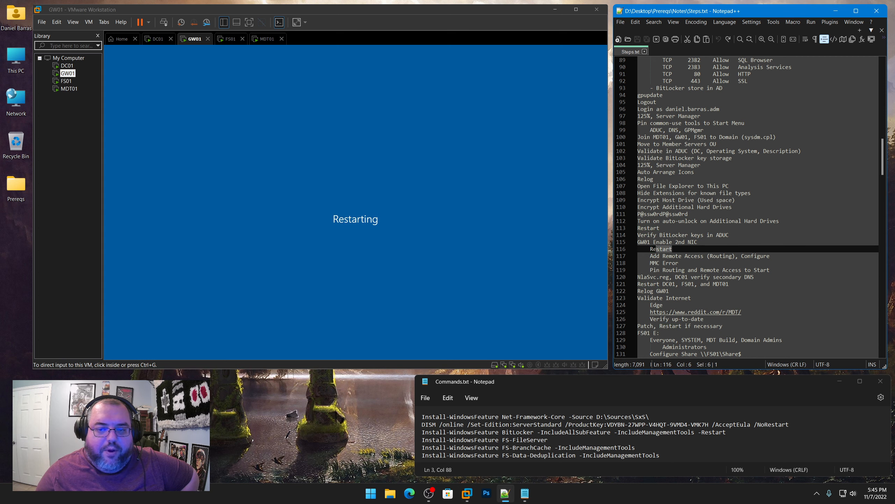
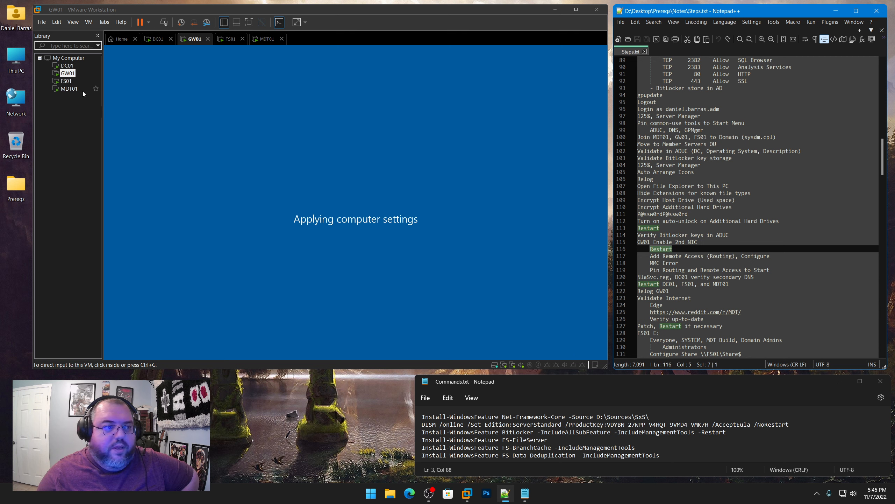
Sign out of the administrator session on DC01 from the Start menu
click(67, 66)
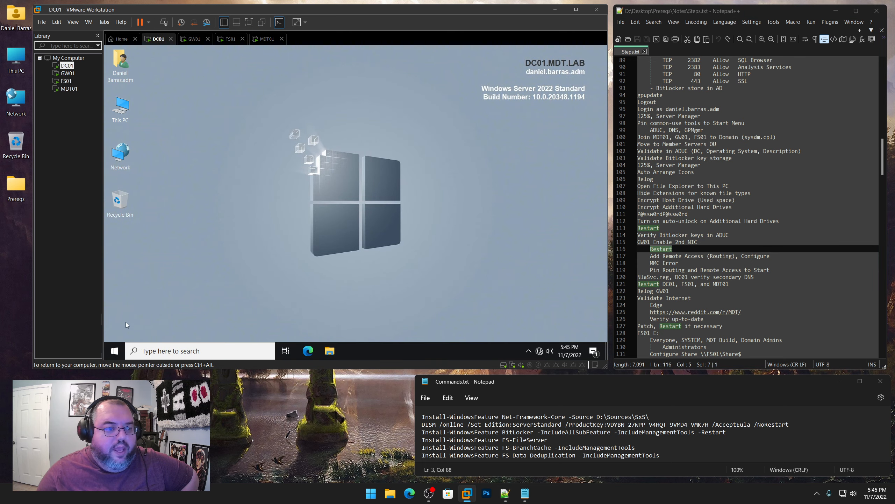
right_click(115, 350)
mouse_move(197, 324)
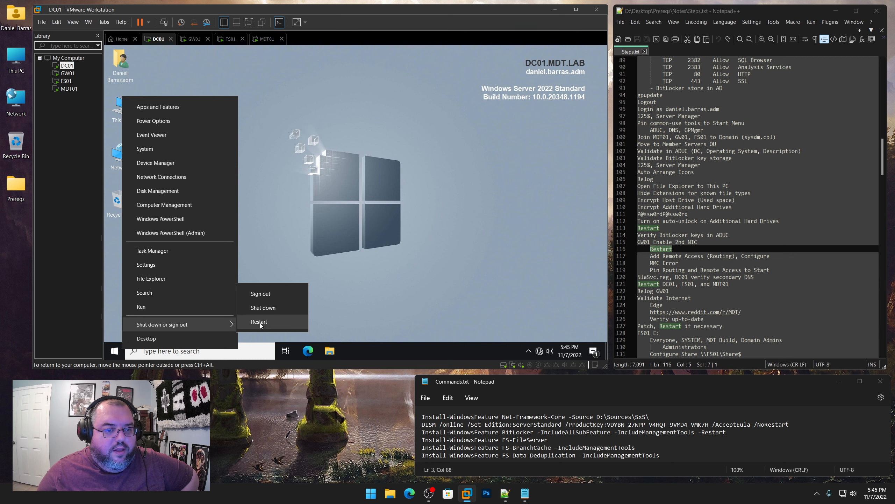
click(258, 293)
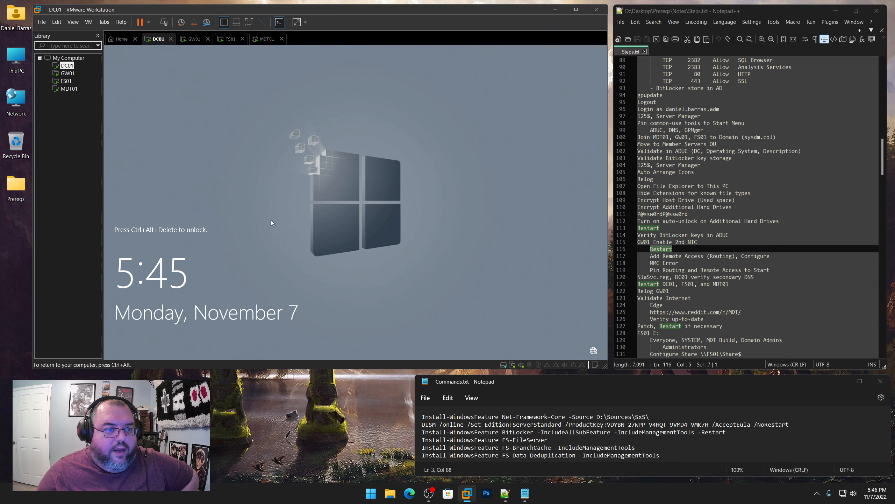
Sign back in to DC01 with the account password, then switch to GW01
key(ctrl+alt+Insert)
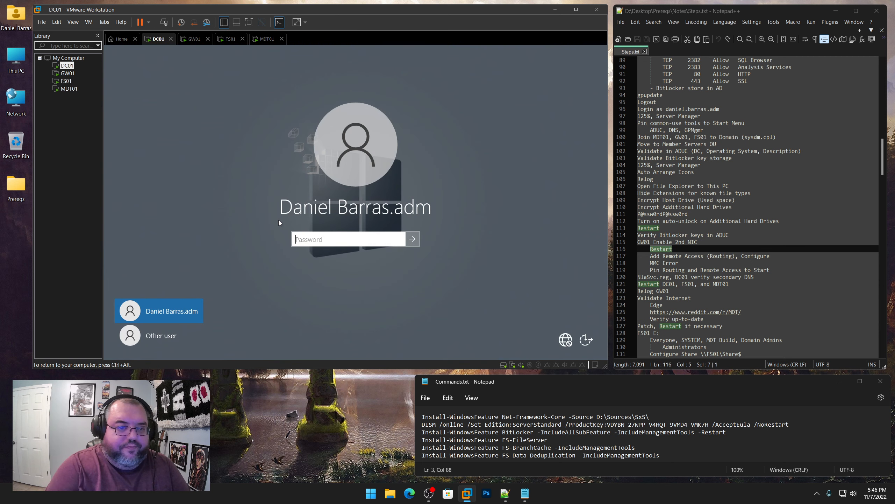
text(P@ssw0rd!)
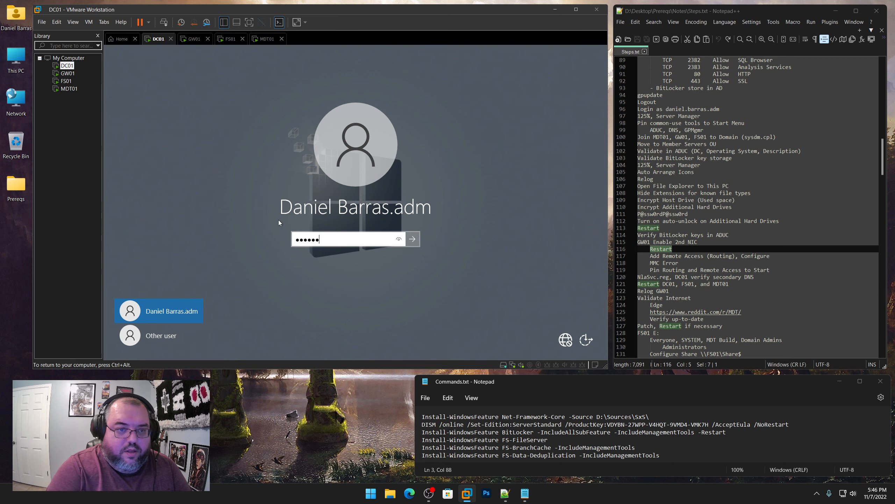
text(@ssw0rd)
key(Return)
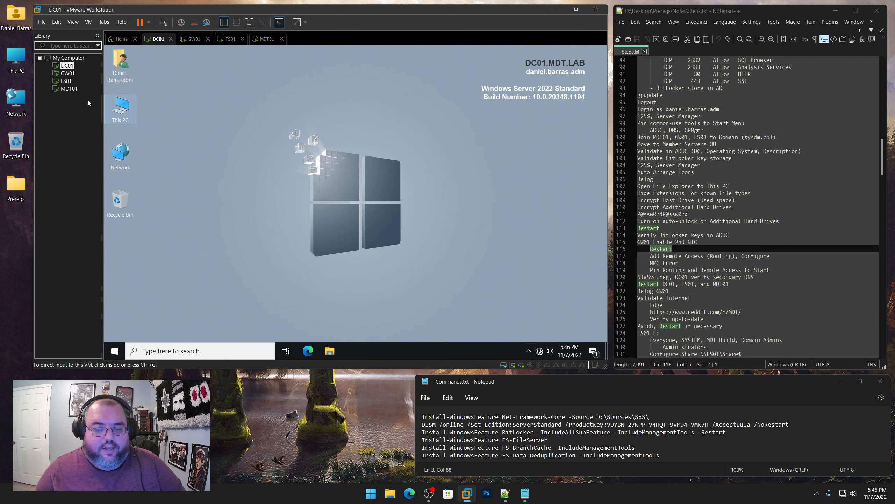
click(63, 75)
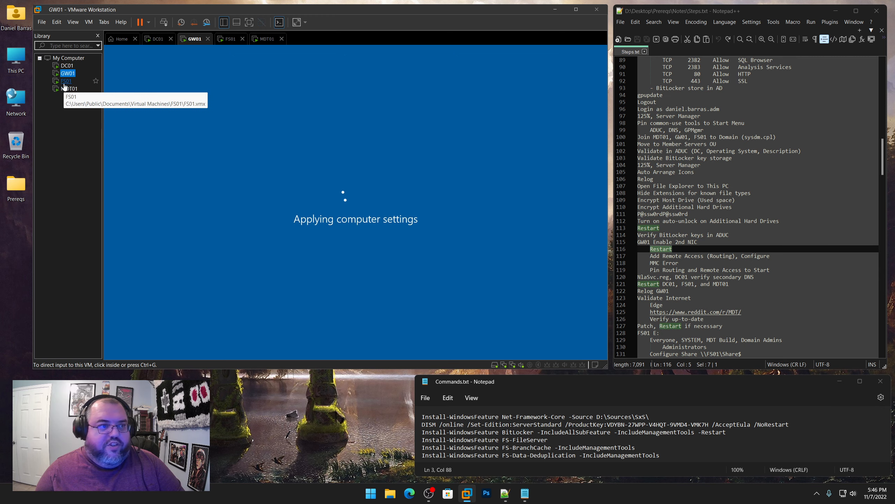
Check FS01, MDT01, GW01 and DC01, and mark the Add Remote Access (Routing) note
click(65, 81)
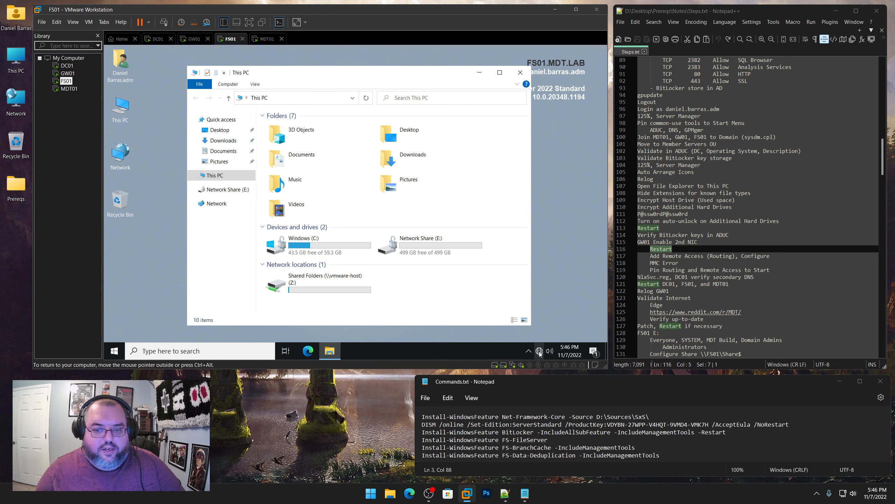
mouse_move(540, 352)
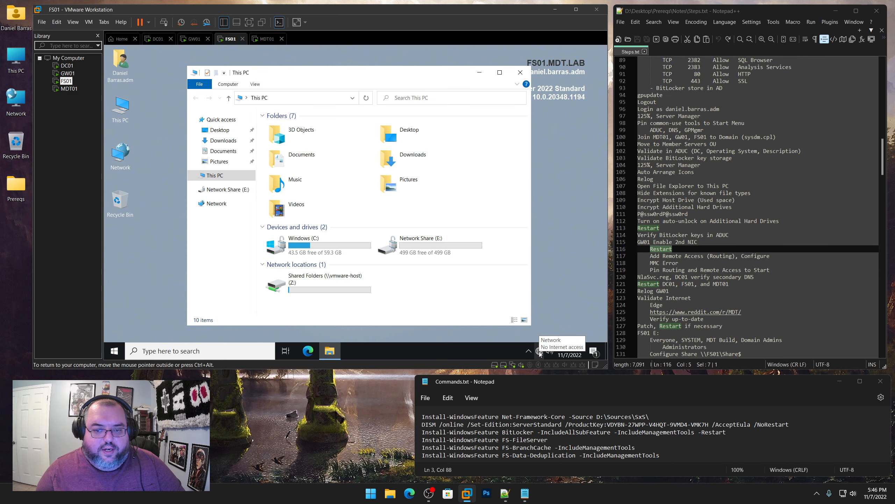
click(69, 89)
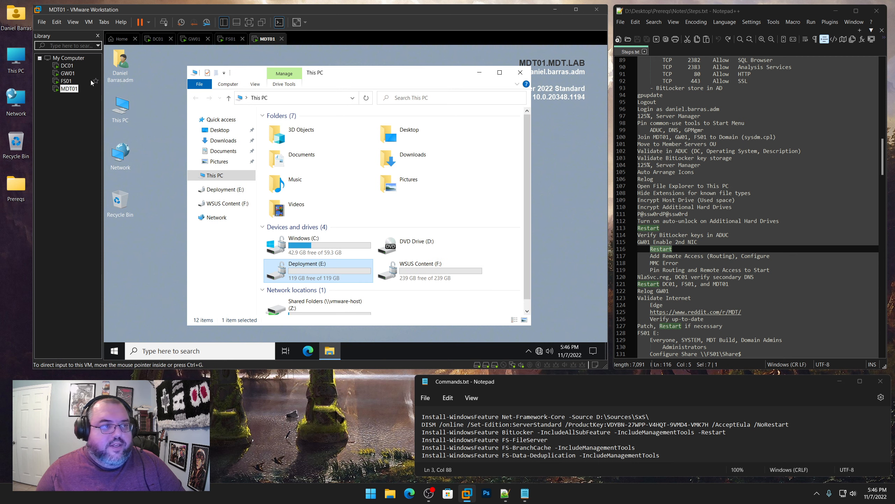
click(67, 74)
click(67, 65)
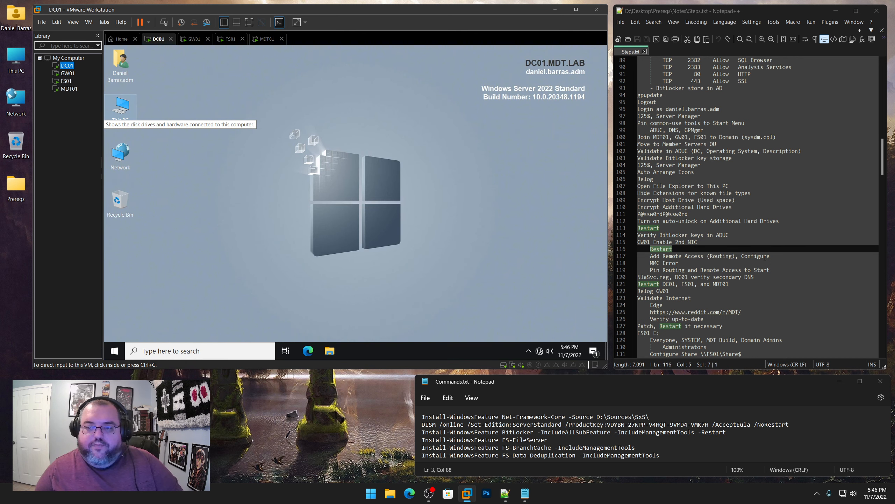
drag(769, 256, 651, 256)
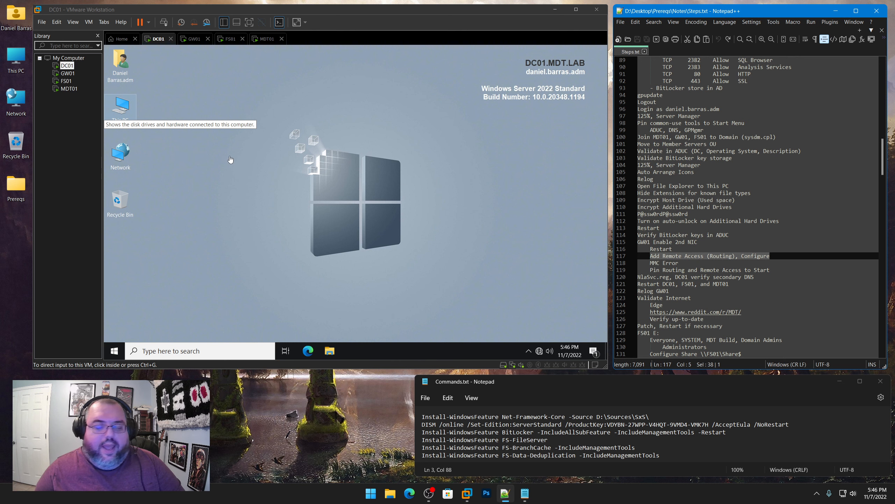
Open a This PC window on DC01, then return to GW01's lock screen
click(73, 75)
click(66, 81)
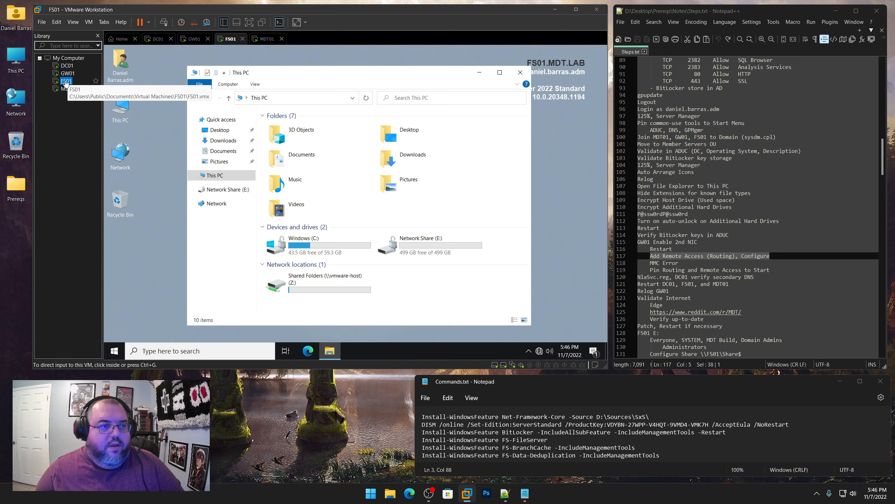
click(66, 66)
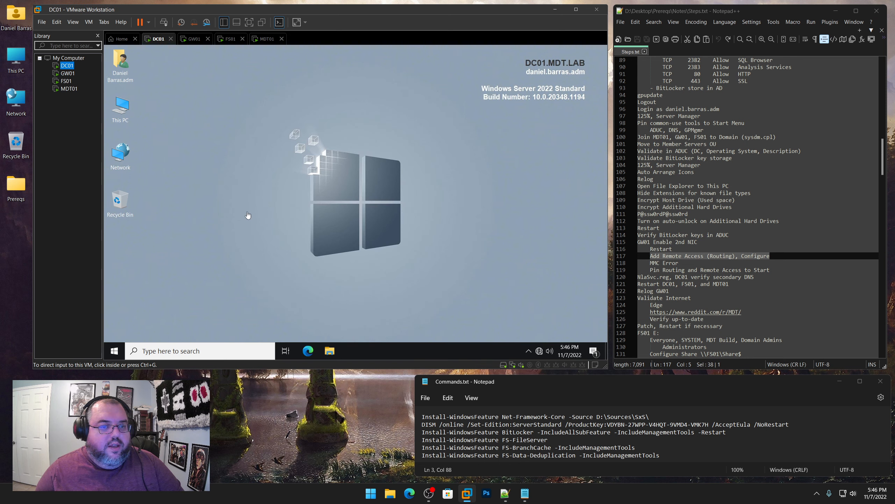
click(329, 350)
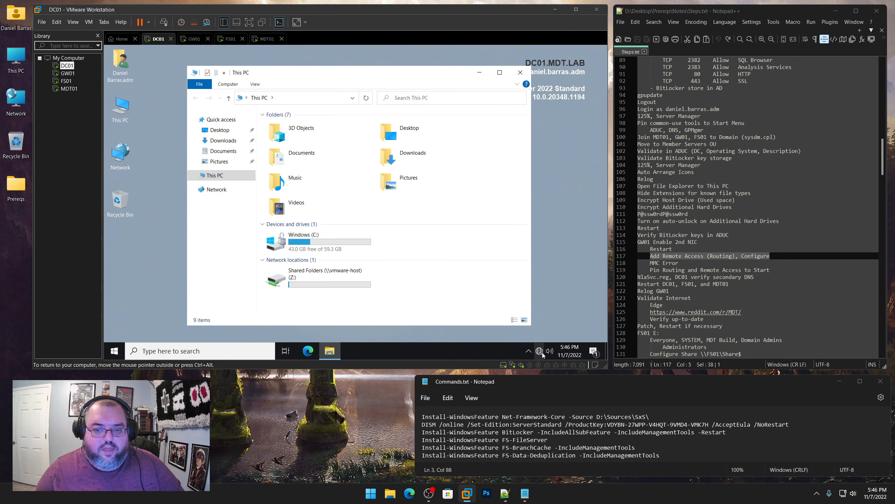
click(71, 75)
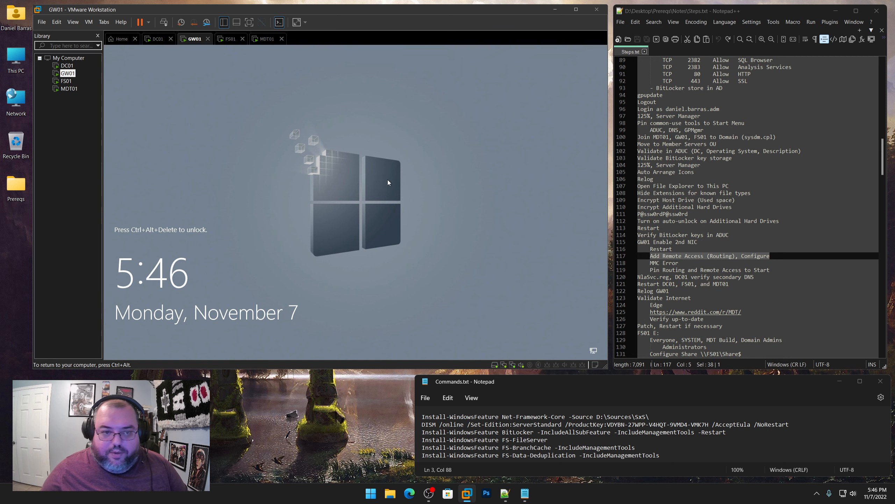
Sign in to GW01 with the administrator password
key(ctrl+alt+Insert)
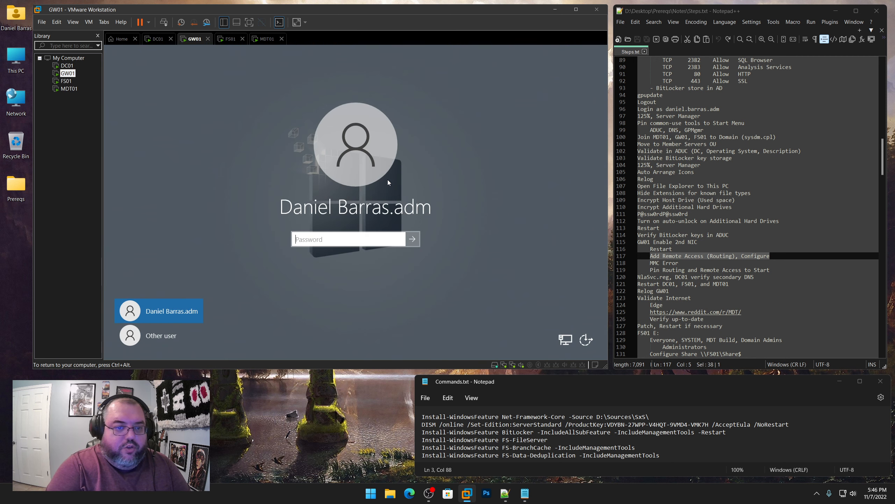
text(P@ssw0rdP@ssw0)
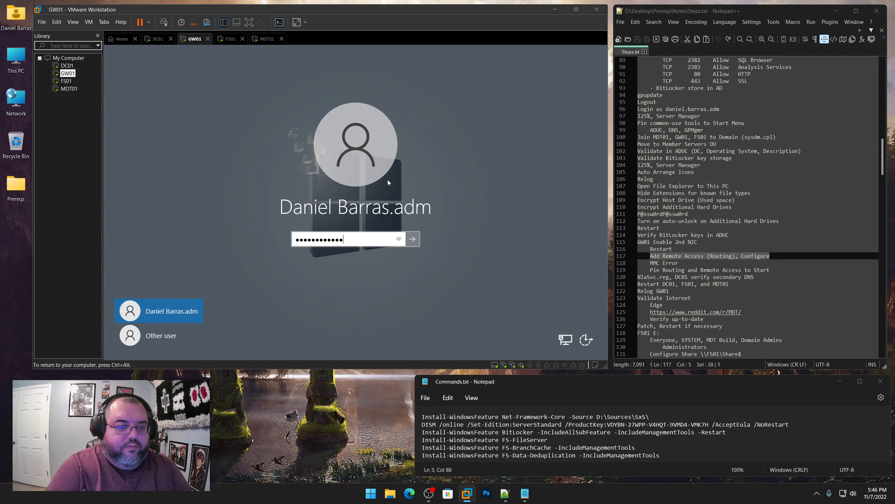
text(rd)
key(Return)
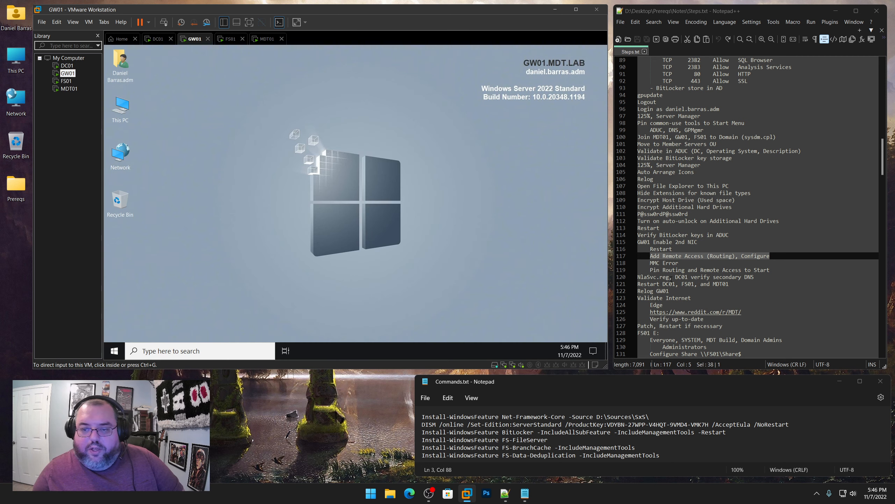
drag(670, 277, 626, 280)
Allow GW01 network discovery and open the host's Prereqs\Scripts folder
click(509, 205)
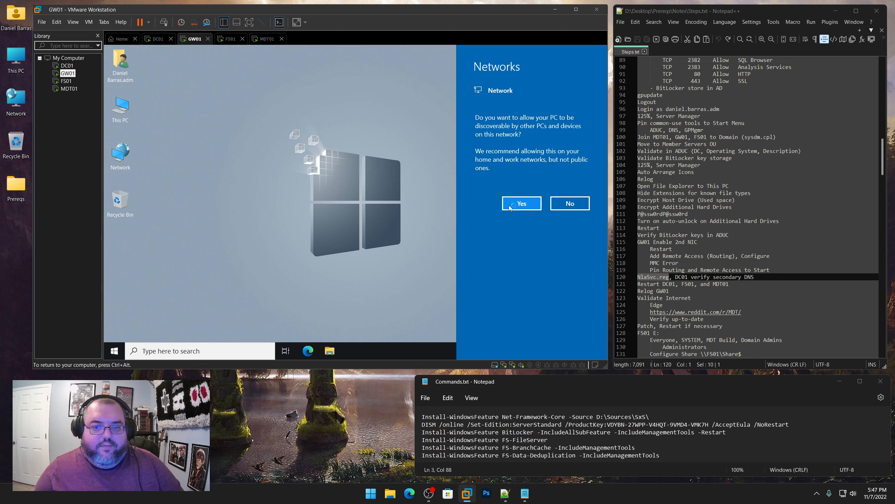
double_click(14, 185)
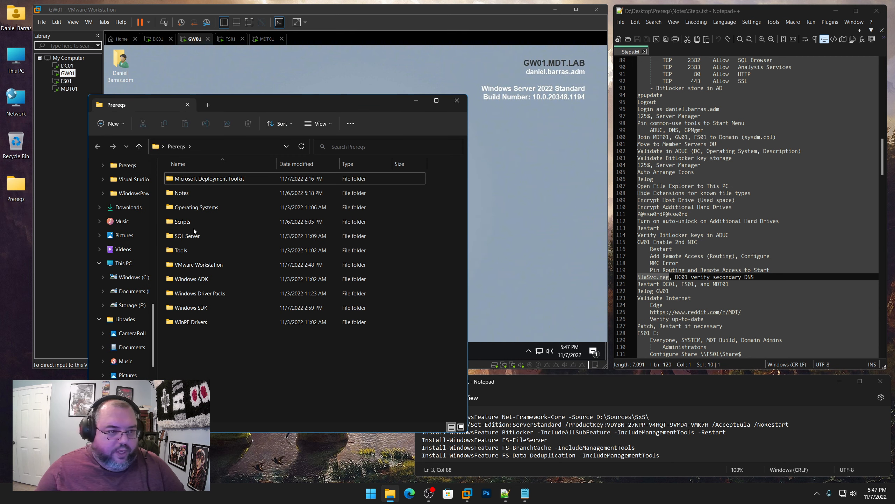
click(184, 223)
Open NlaSvc.reg from the Scripts folder in Notepad++
double_click(184, 223)
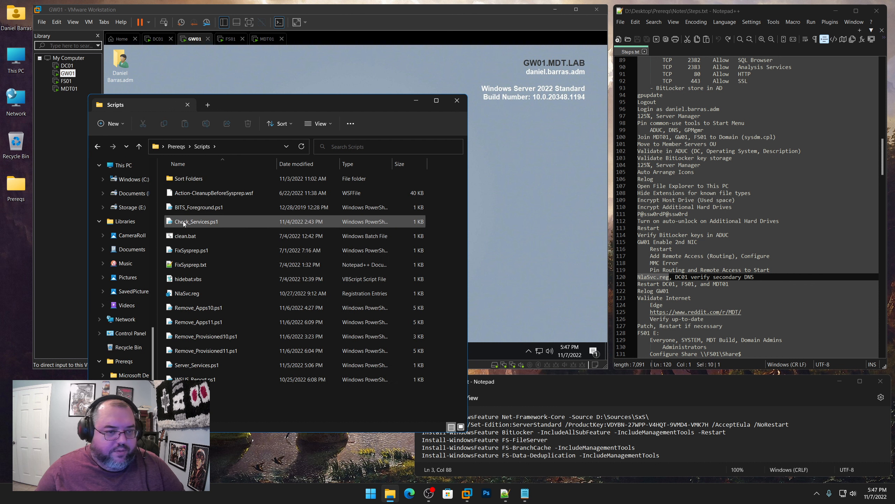
right_click(183, 296)
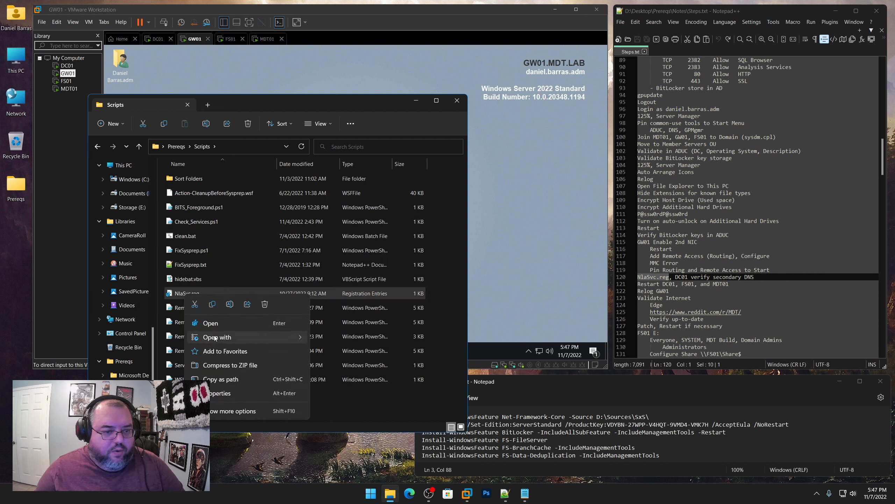
mouse_move(215, 338)
shift+right_click(182, 293)
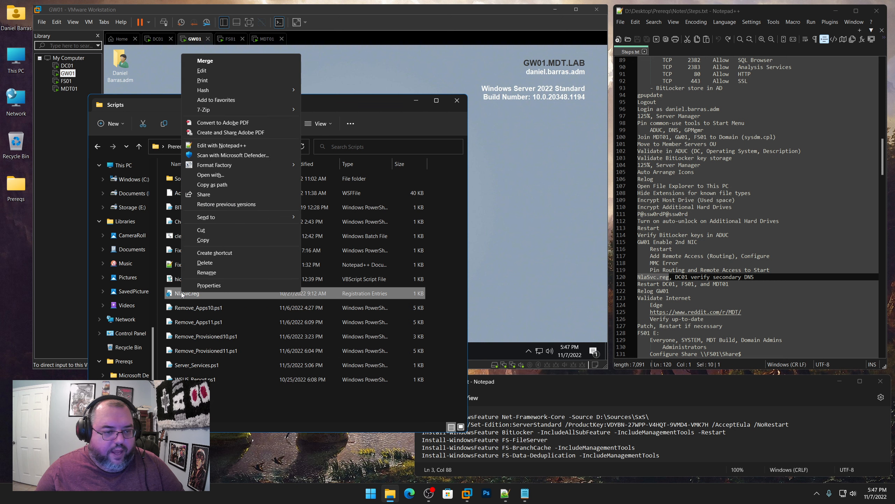
click(222, 148)
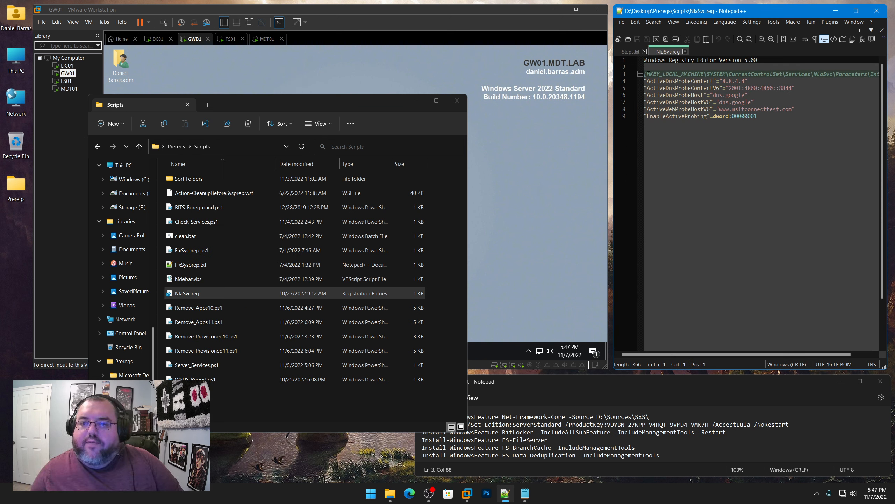
Select the registry key path and the 8.8.4. probe address in NlaSvc.reg
drag(647, 75, 879, 74)
drag(753, 353, 693, 353)
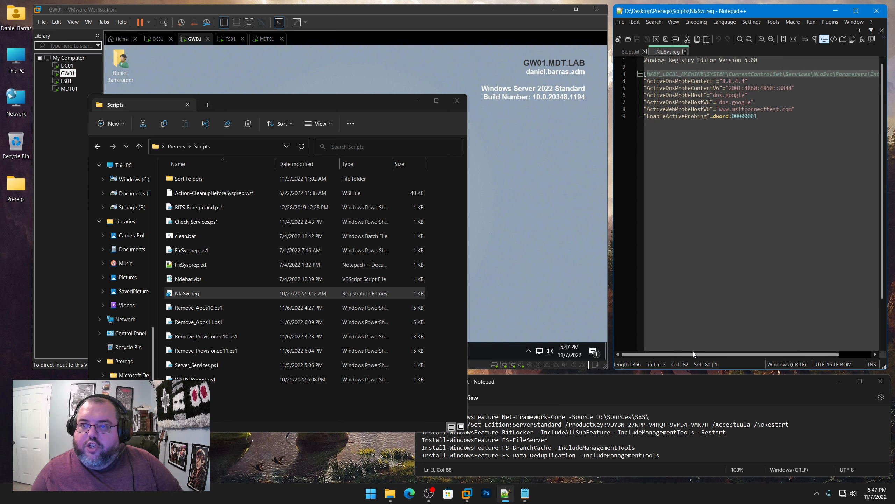
click(751, 81)
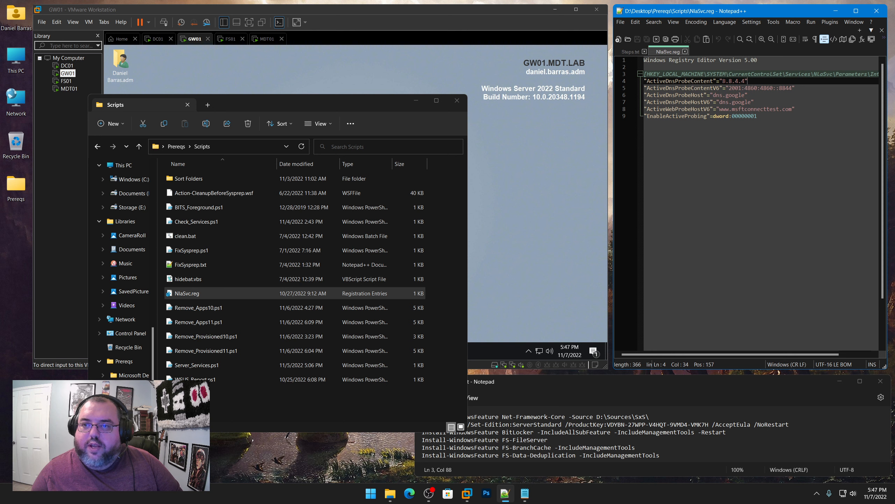
drag(722, 81, 644, 74)
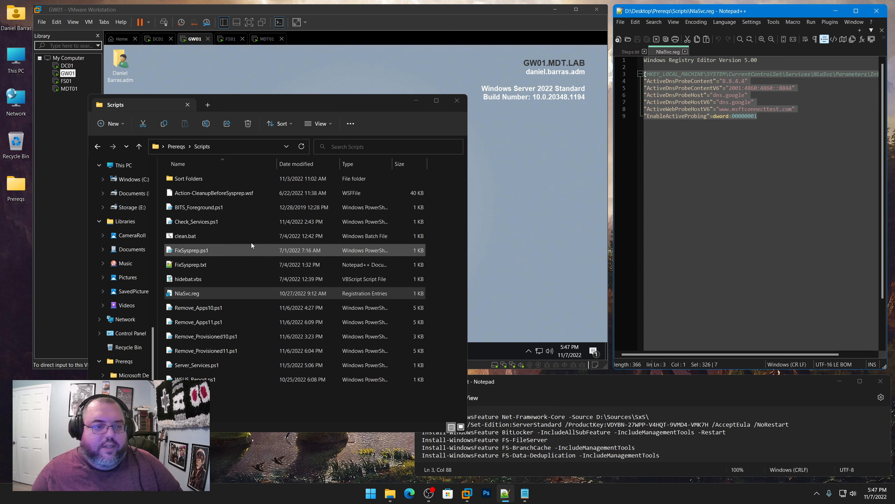
Review Prereqs\Tools Capture, Deploy and Deploy\REGSRV folders, then close Explorer
click(175, 149)
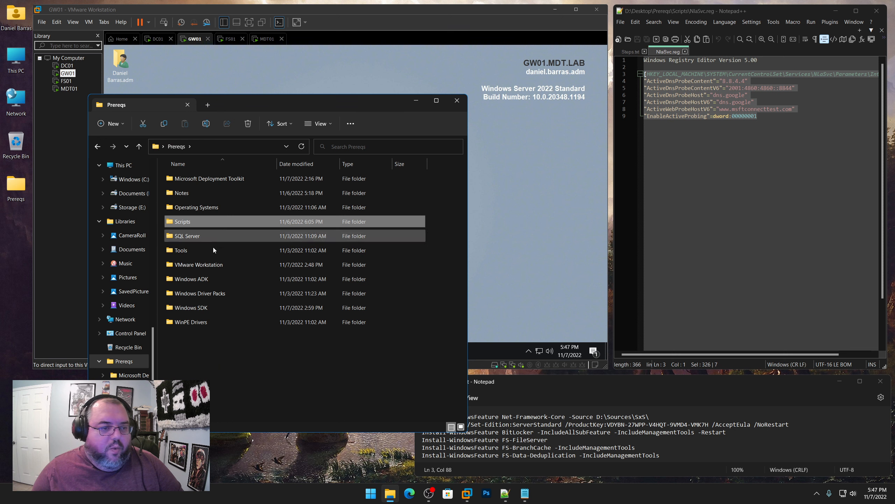
double_click(175, 250)
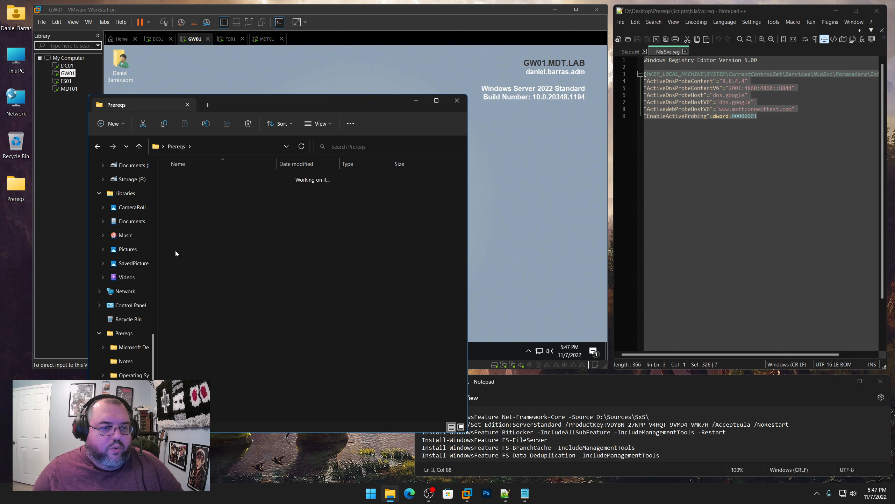
double_click(183, 179)
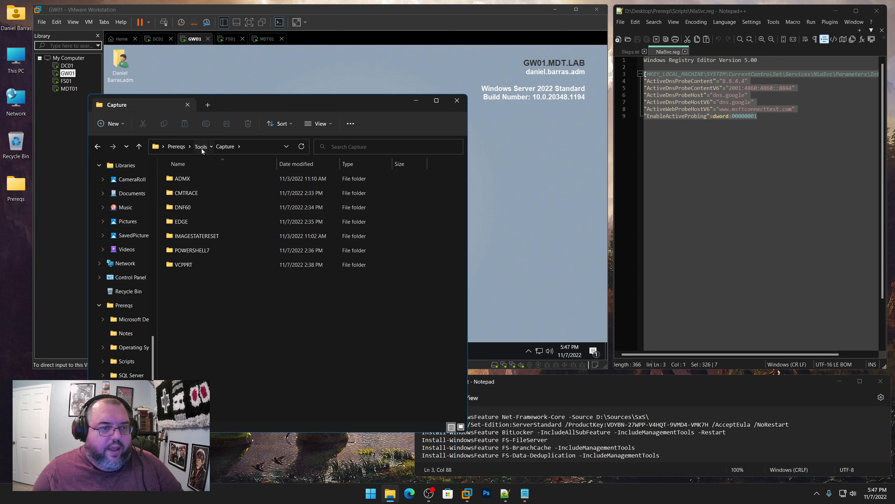
click(199, 148)
double_click(181, 192)
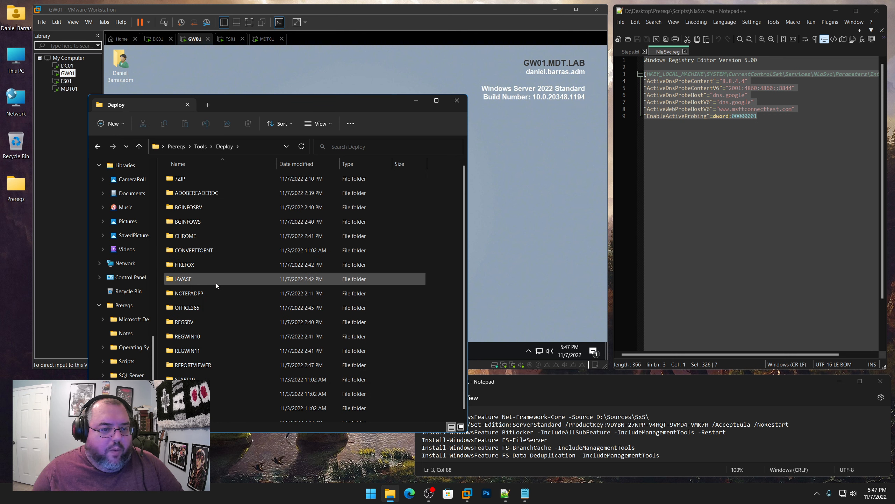
click(183, 323)
double_click(183, 324)
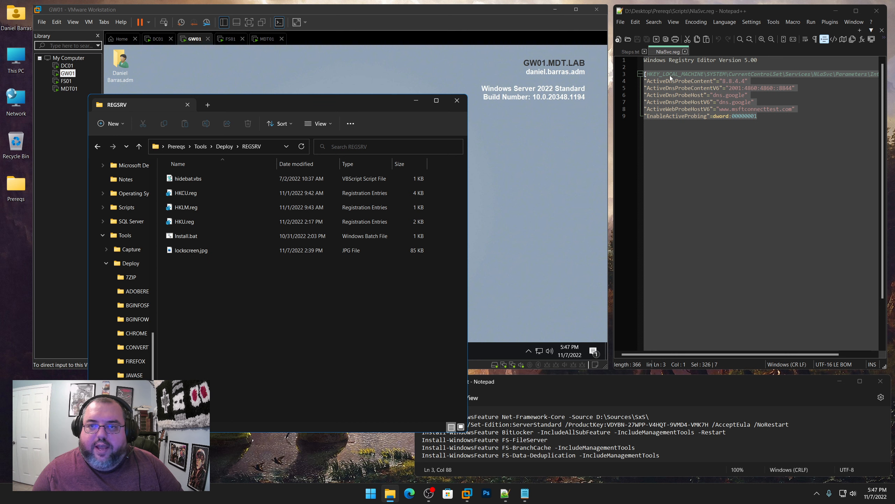
click(458, 101)
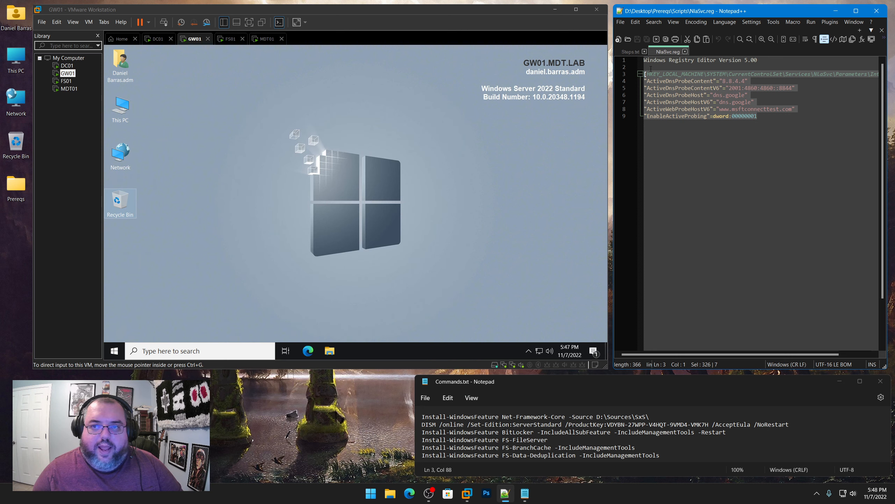
Browse to Z:\Prereqs\Scripts inside GW01, then close the window
click(329, 351)
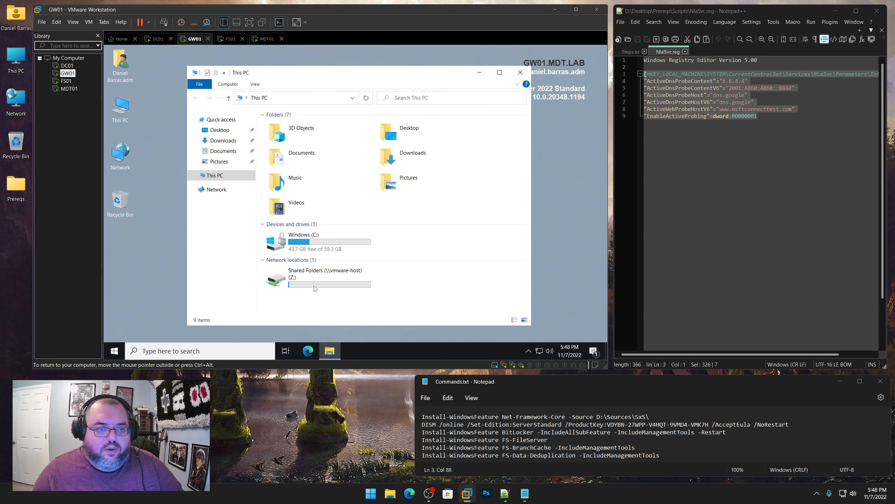
double_click(314, 288)
double_click(288, 128)
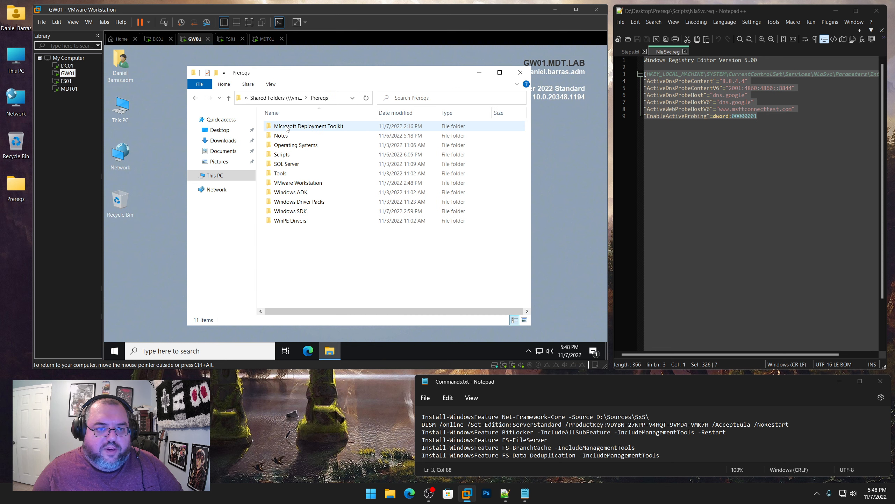
double_click(282, 154)
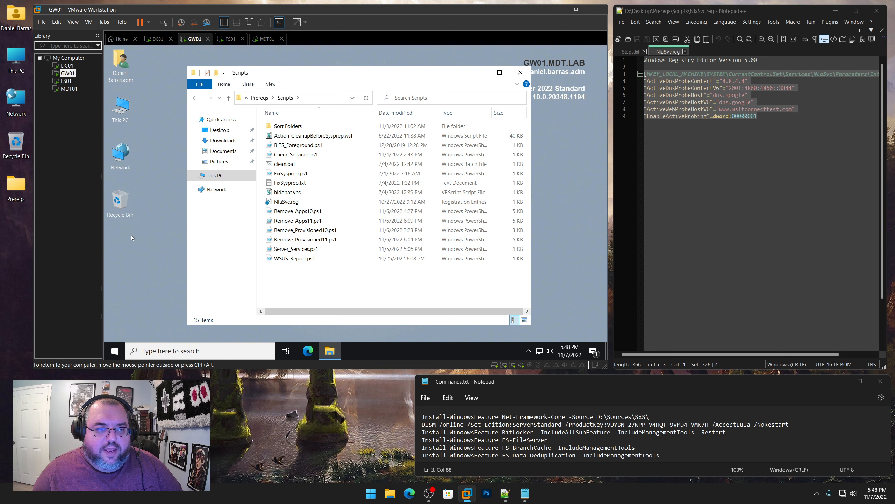
click(520, 73)
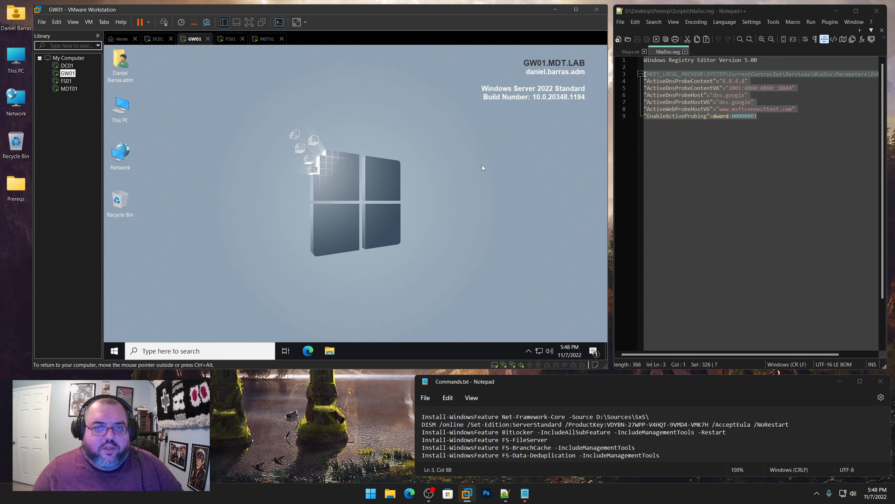
Clear GW01's notifications, close NlaSvc.reg, and mark the NlaSvc.reg and Routing notes
click(595, 353)
click(582, 304)
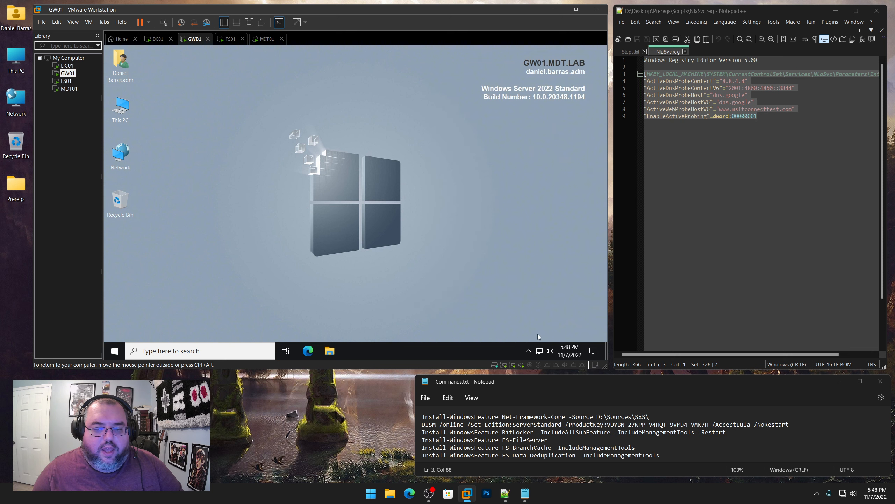
mouse_move(541, 351)
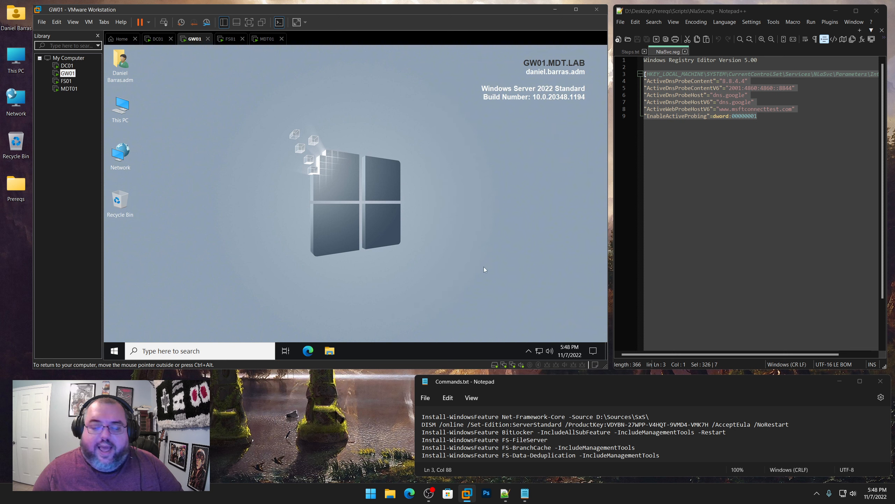
click(684, 51)
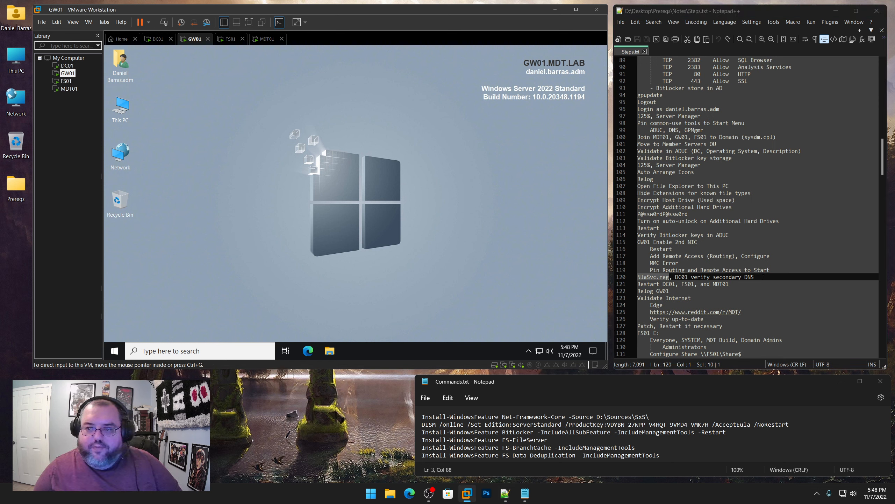
drag(762, 278, 636, 277)
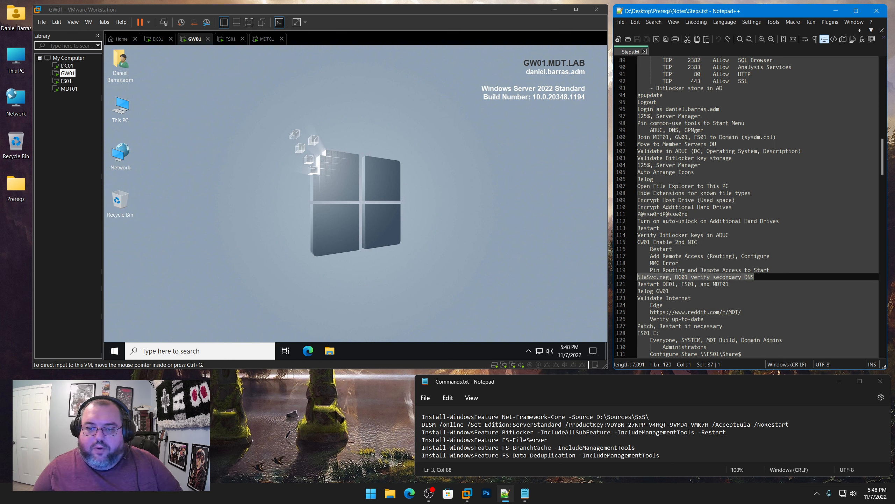
drag(771, 256, 650, 256)
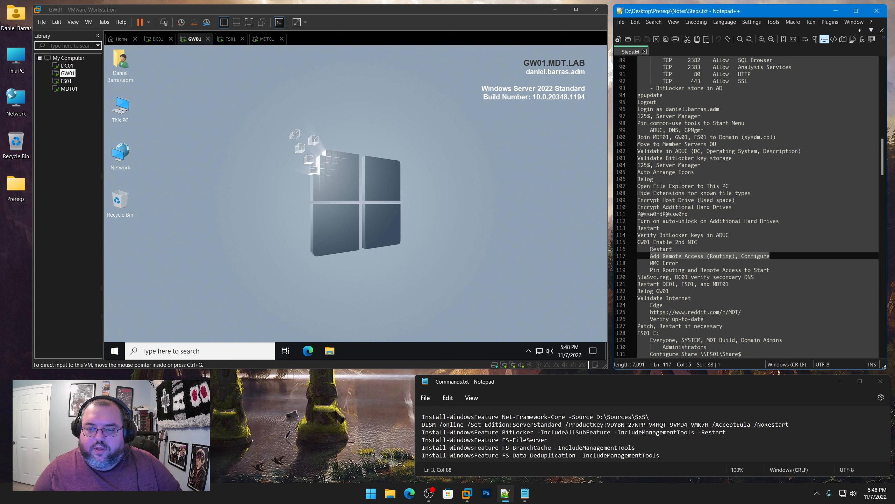
Launch Server Manager from GW01's Start menu
click(164, 284)
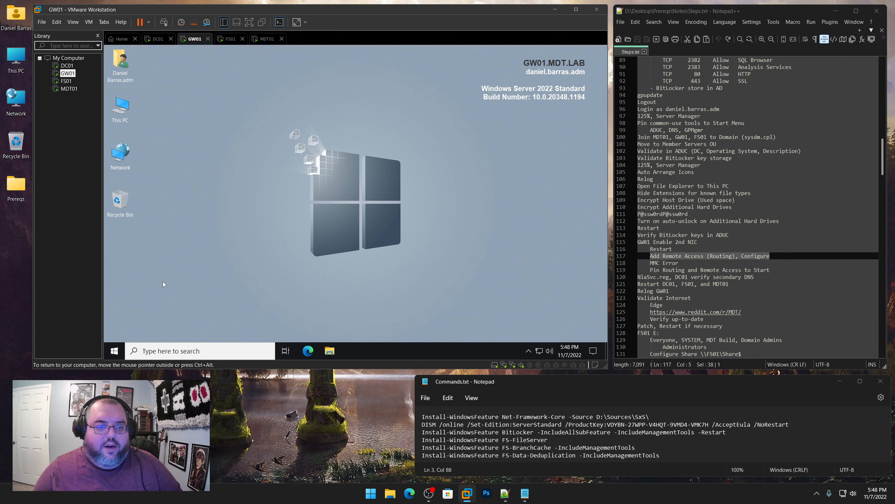
click(119, 350)
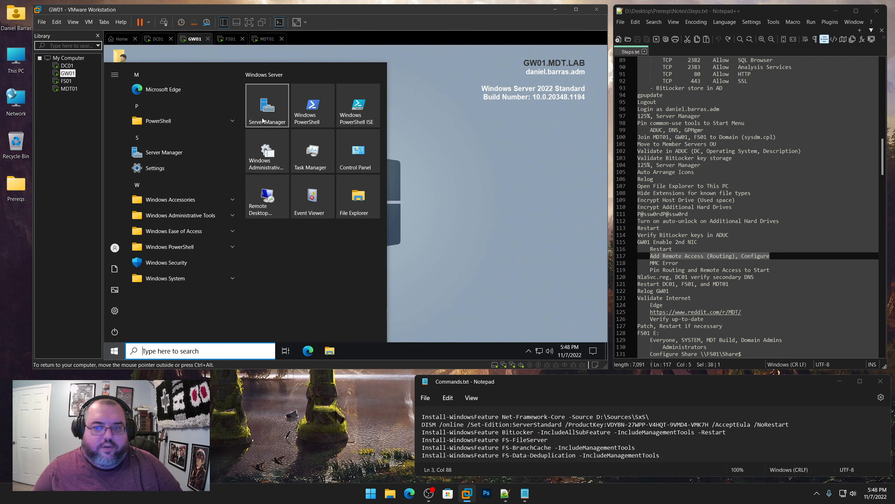
click(262, 120)
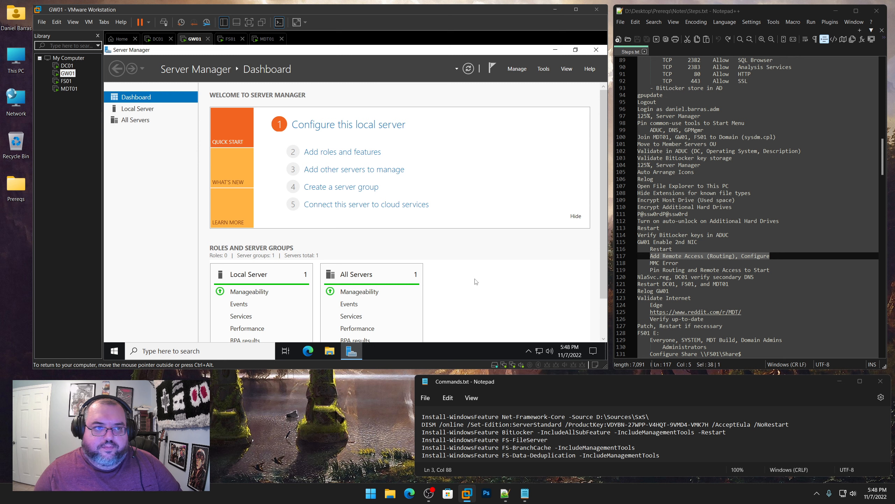
Start Add Roles and Features targeting GW01 and select the Remote Access role
click(522, 69)
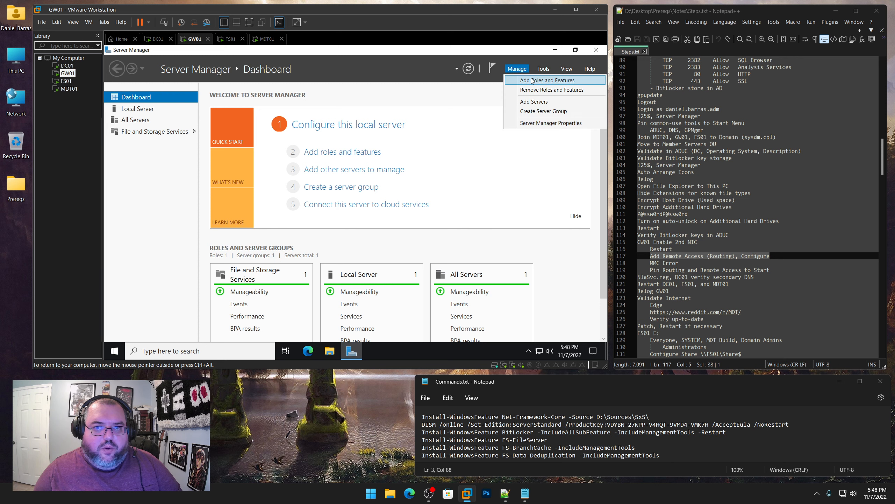
click(533, 80)
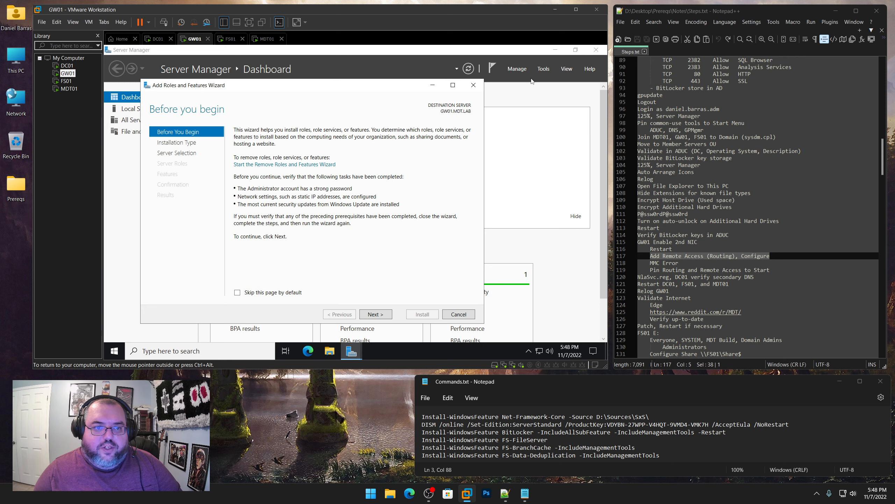
click(376, 314)
click(376, 313)
click(376, 314)
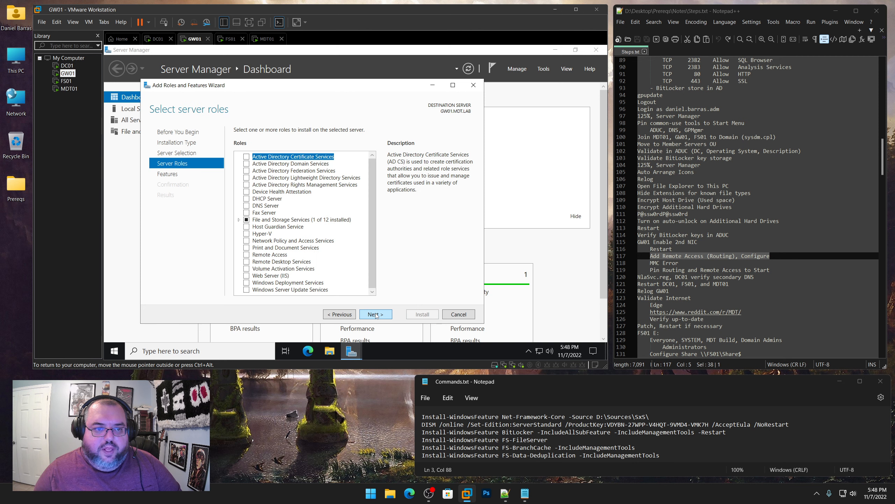
click(247, 255)
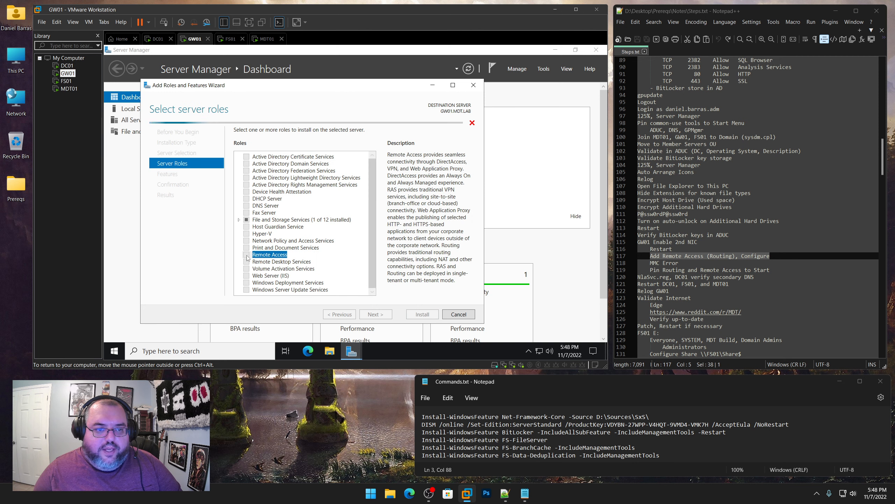
Add the Routing role service with its required features, keep Web Server defaults, and install
click(384, 318)
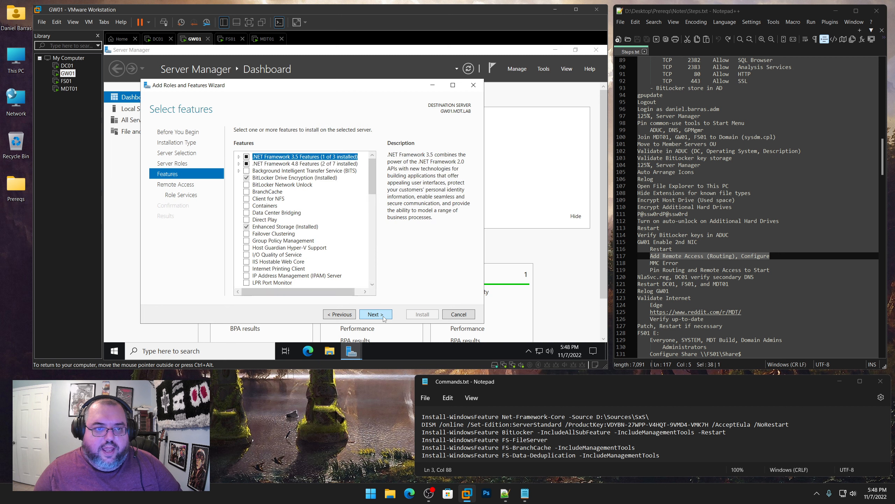
click(384, 319)
click(384, 315)
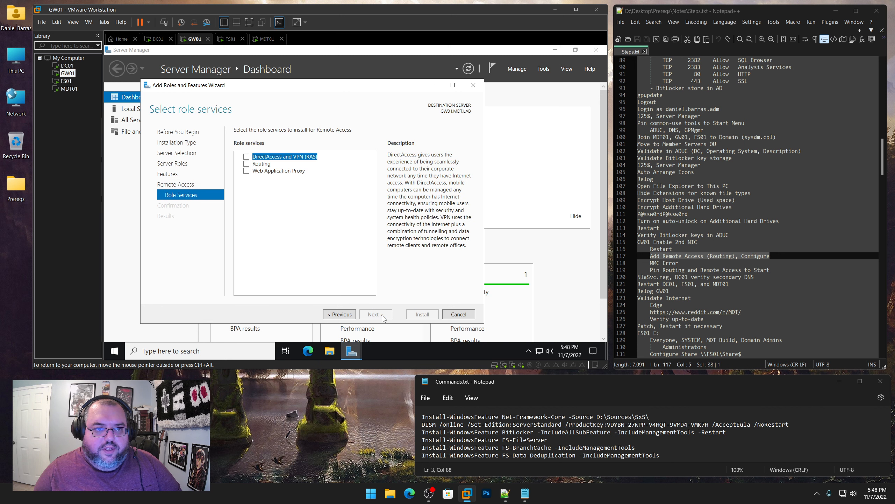
click(247, 163)
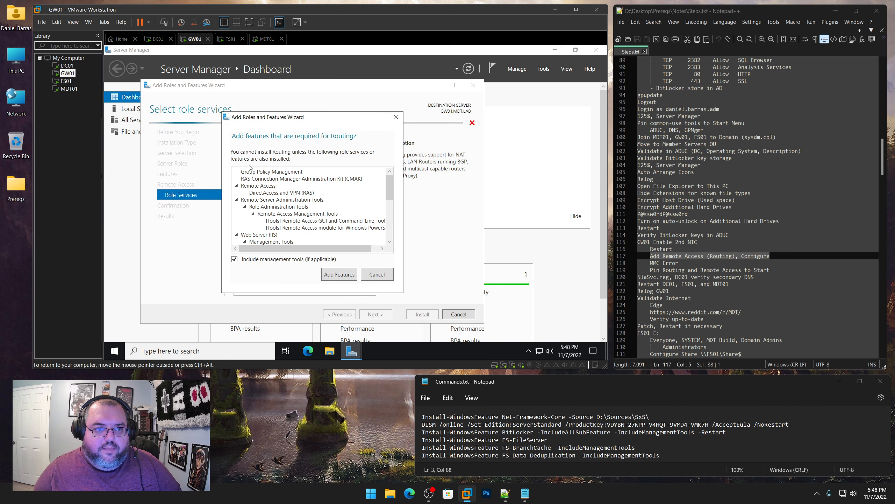
click(340, 274)
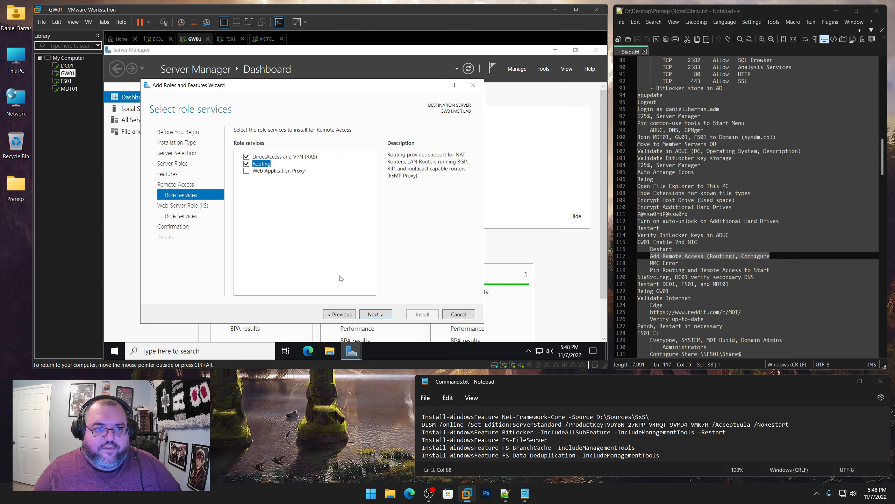
click(375, 313)
click(375, 313)
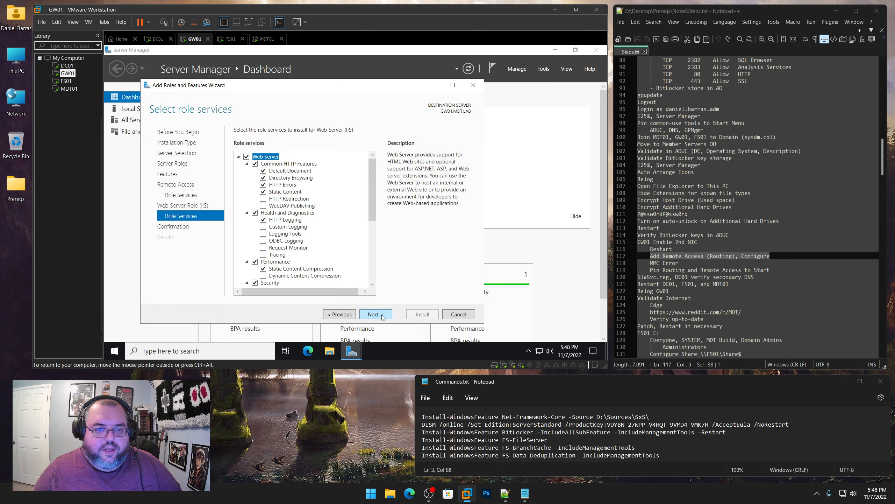
click(384, 317)
click(420, 316)
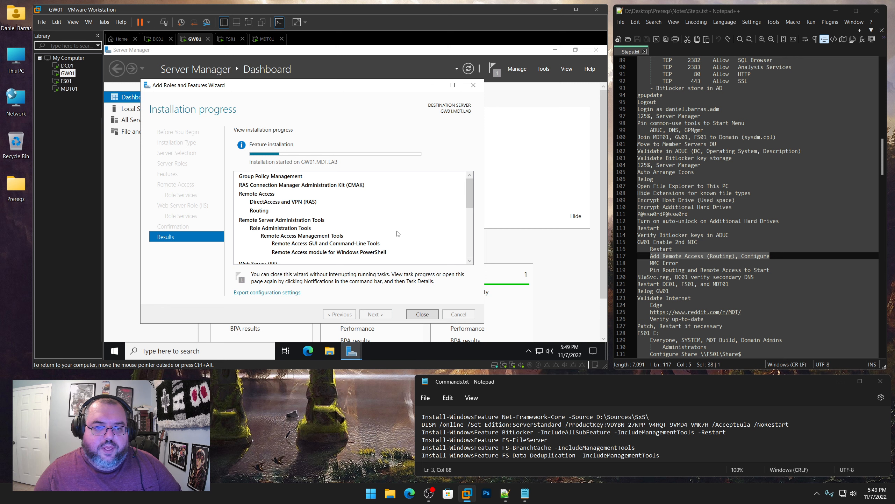
Let the Remote Access install finish, marking notes steps 117–120, then close the wizard
drag(345, 87, 329, 78)
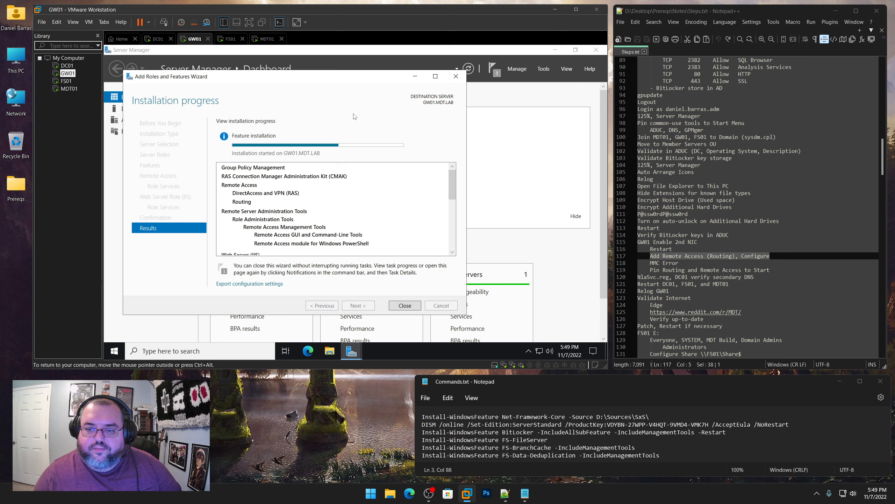
drag(754, 280, 638, 243)
click(284, 83)
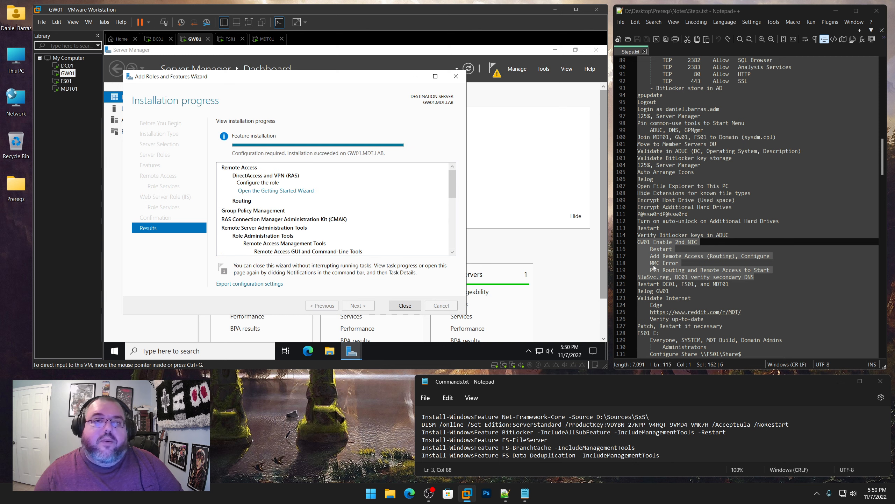
click(405, 305)
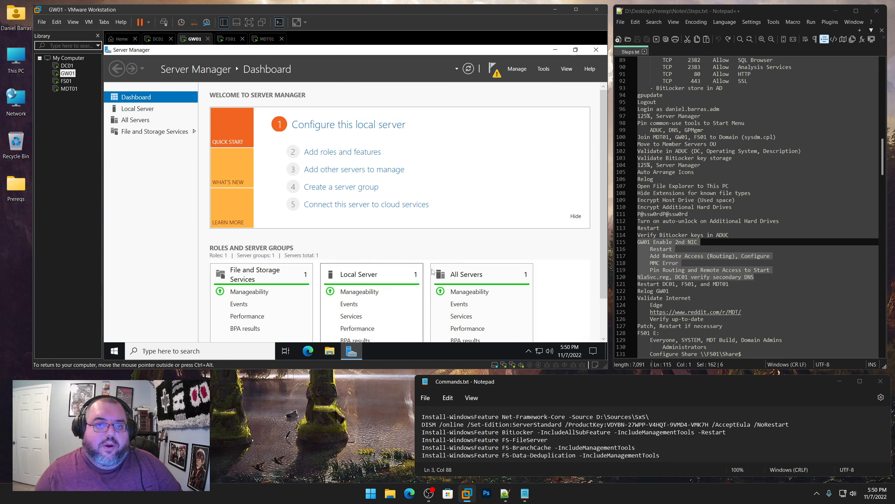
Open the Remote Access getting started wizard from notifications, then cancel it
click(494, 68)
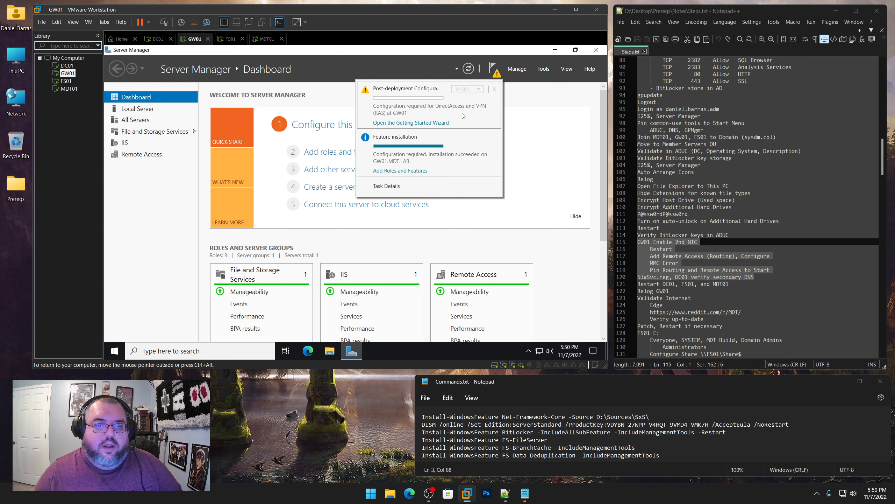
click(436, 122)
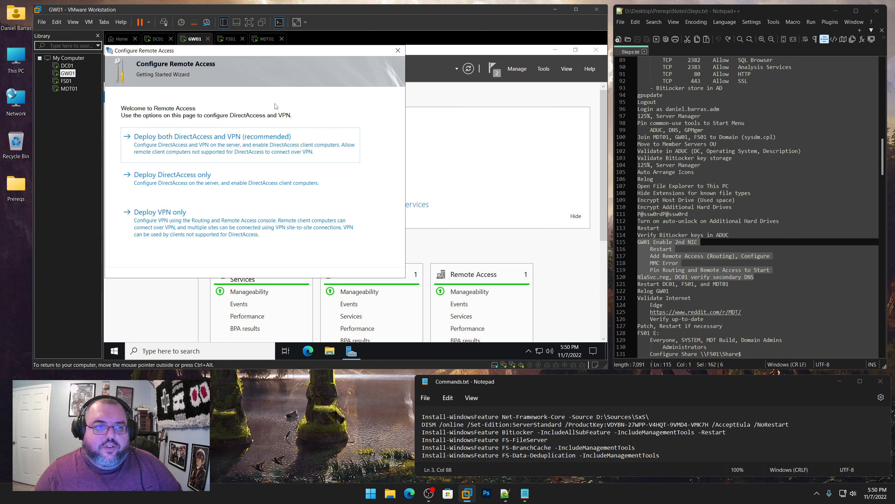
click(398, 51)
click(374, 228)
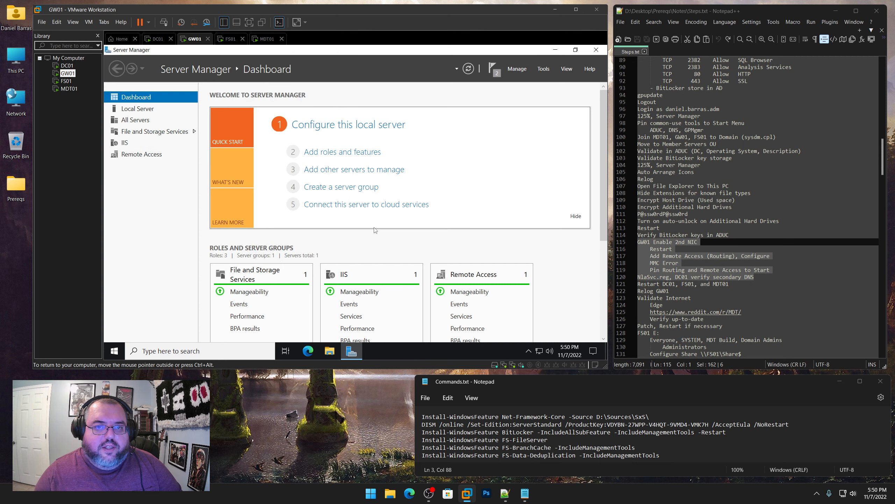
Dismiss both the feature installation and post-deployment notifications
click(493, 68)
click(494, 89)
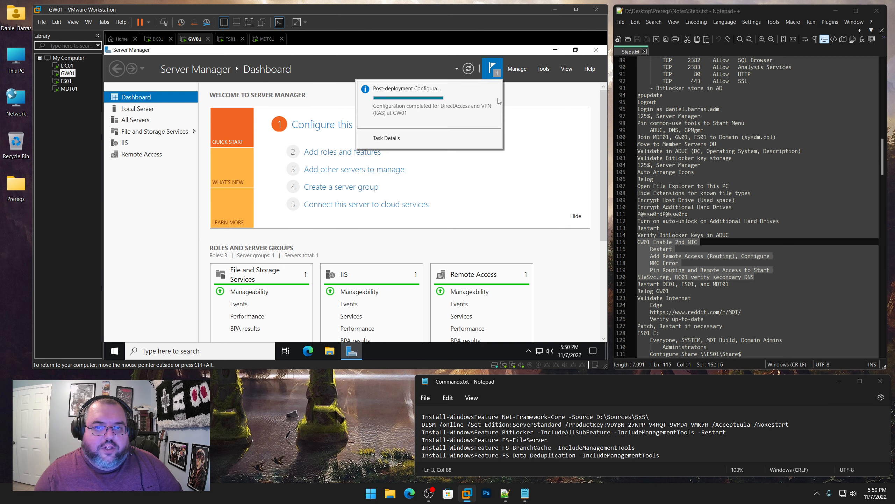
click(495, 88)
Close Server Manager and pin Routing and Remote Access to Start from Windows Administrative Tools
click(595, 49)
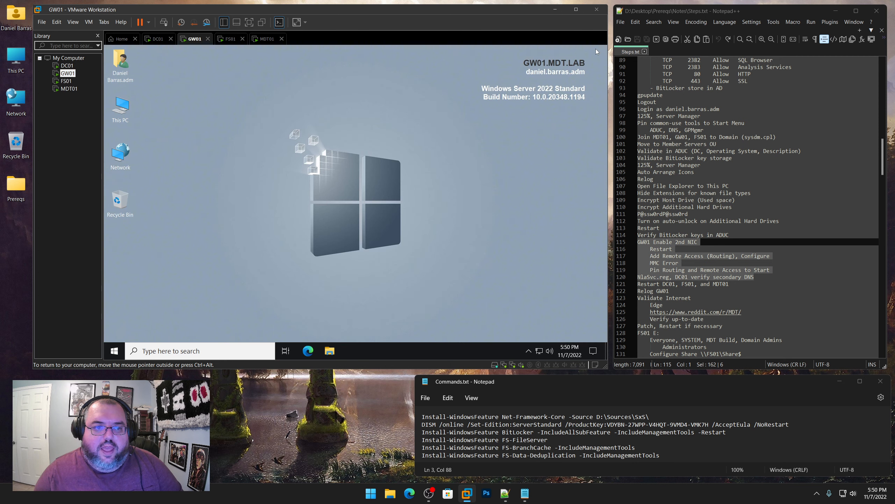
click(115, 350)
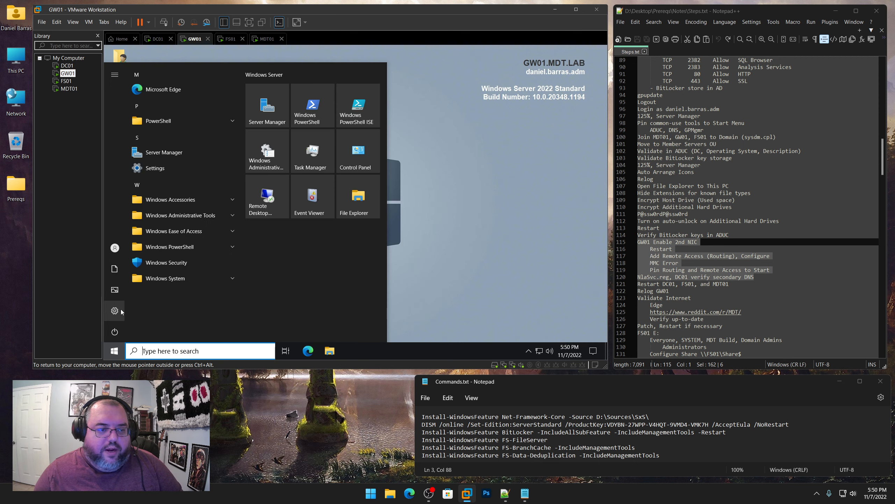
click(183, 216)
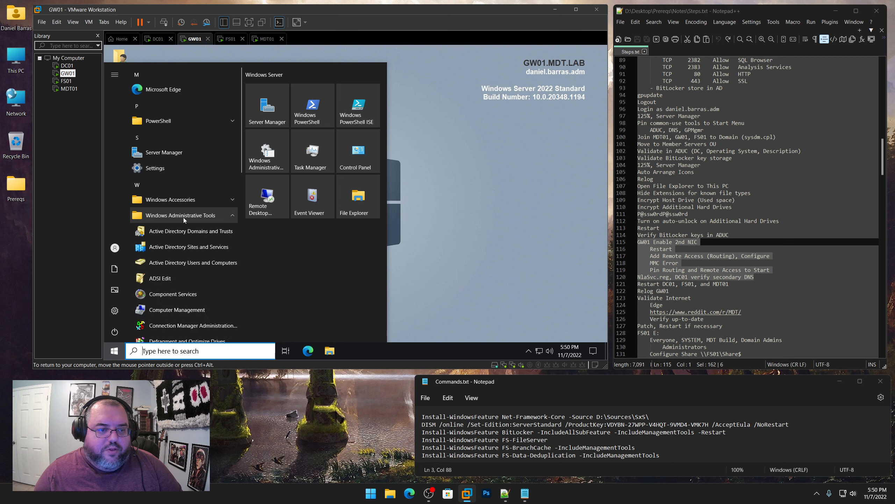
scroll(183, 217, down, 5)
scroll(183, 217, down, 1)
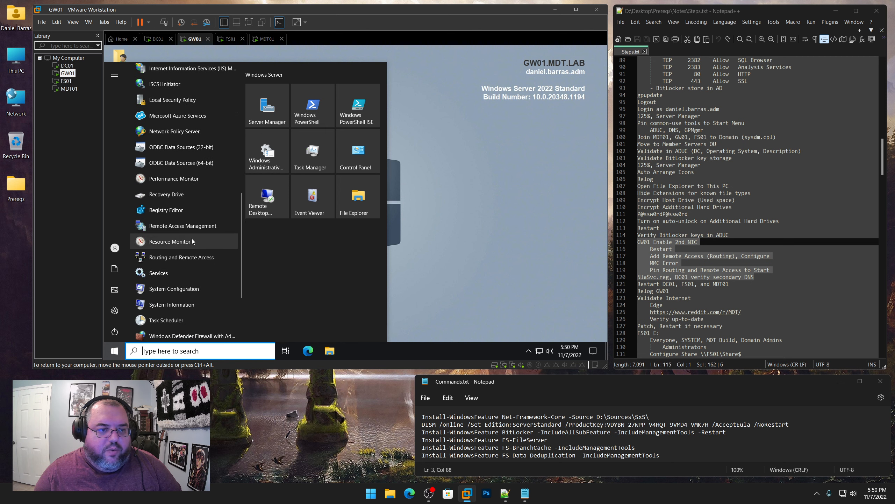
right_click(175, 258)
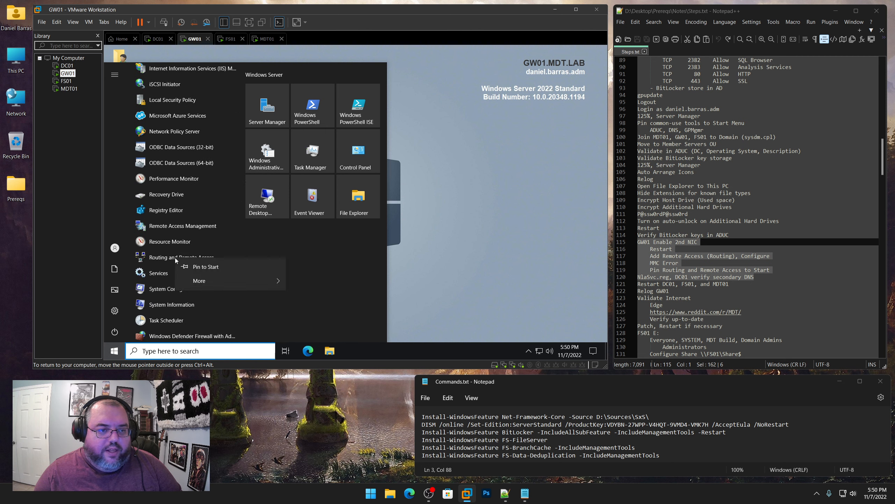
click(196, 265)
Open the Routing and Remote Access console and run setup with NAT, picking Ethernet1
click(266, 263)
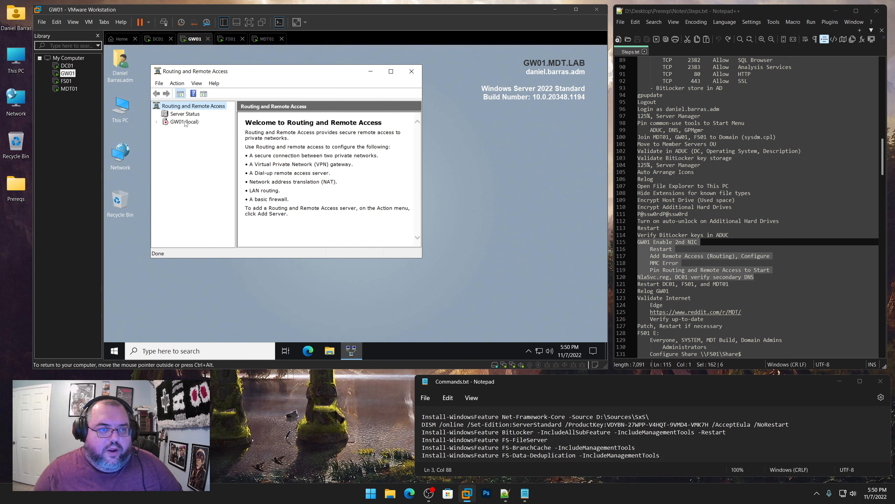
right_click(185, 122)
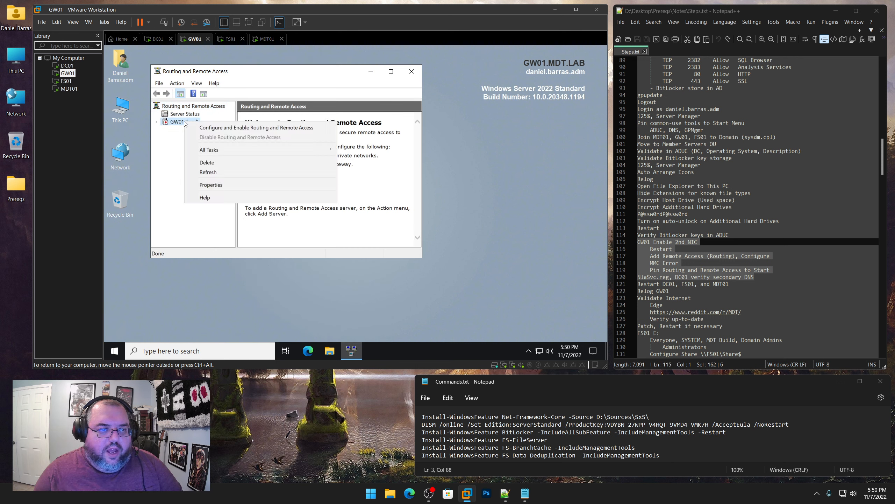
click(202, 132)
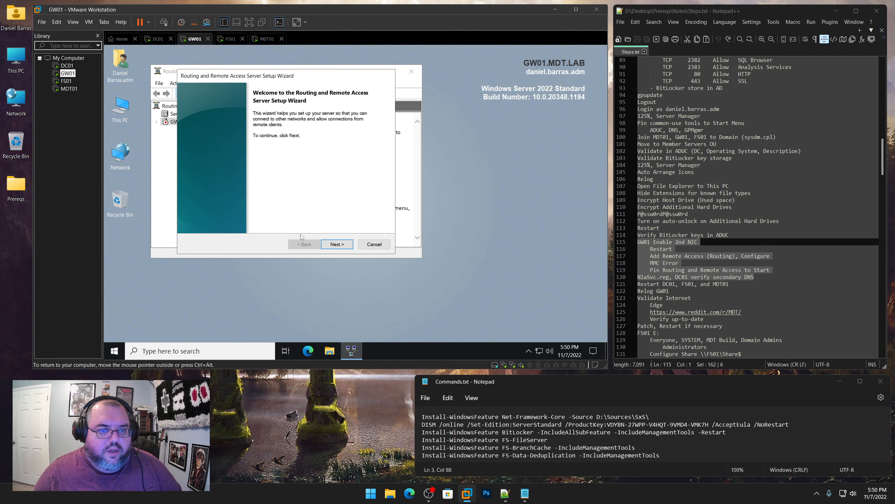
click(337, 244)
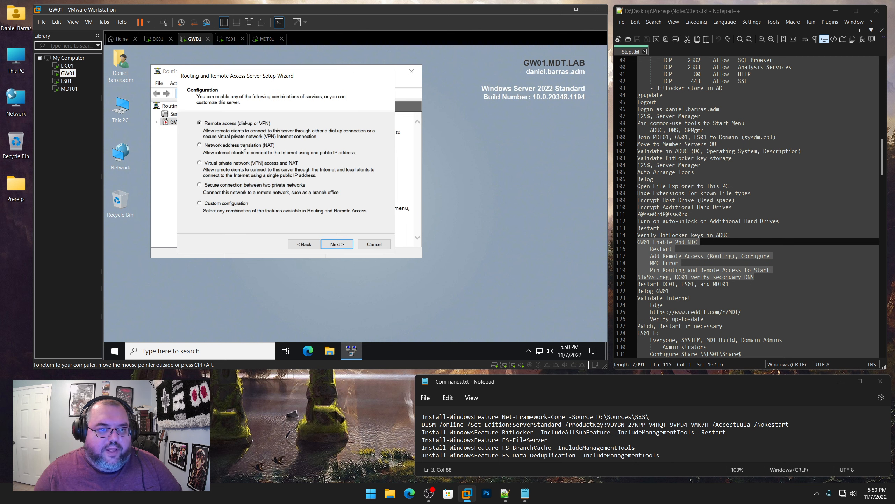
click(337, 244)
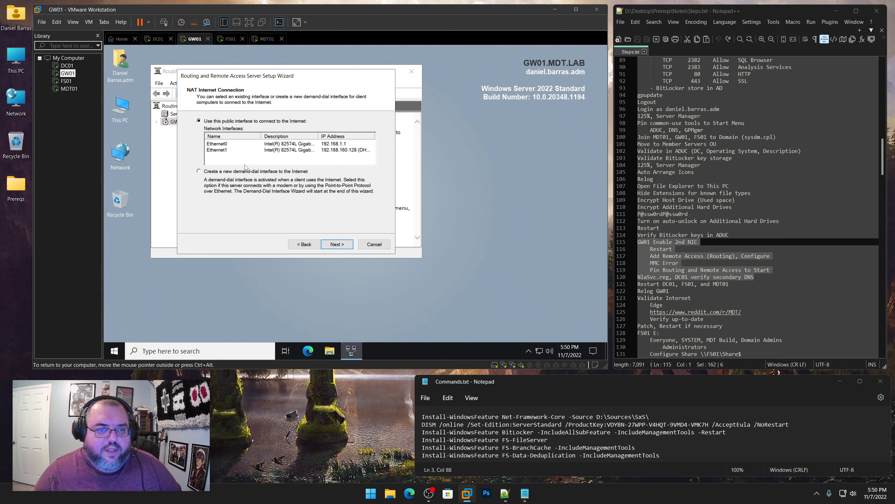
click(221, 152)
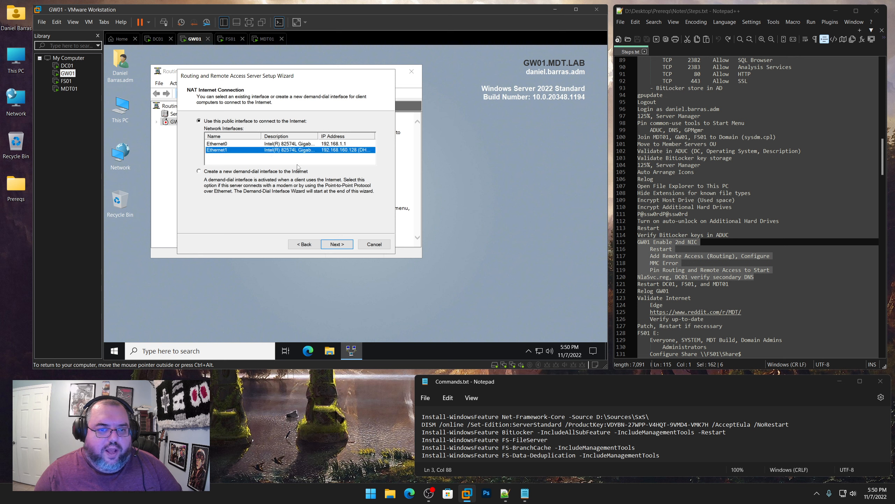
Cancel the wizard and relaunch Configure and Enable Routing and Remote Access on GW01 (local)
click(374, 244)
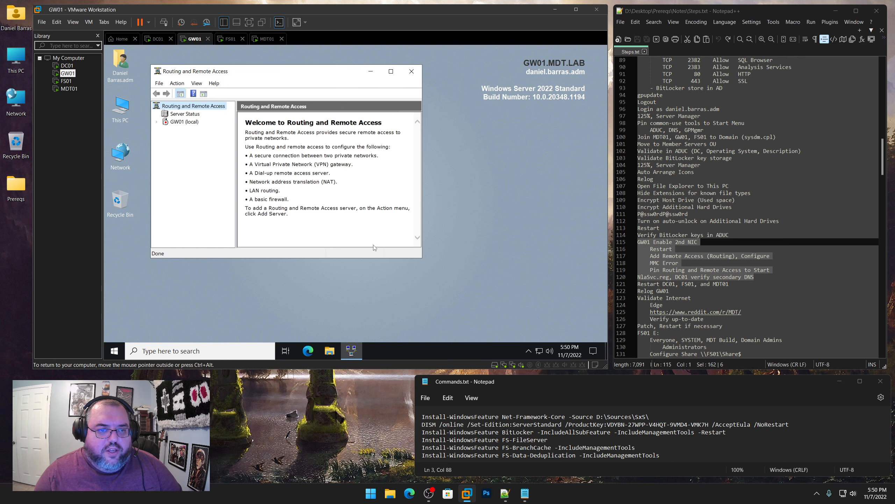
click(184, 122)
right_click(184, 122)
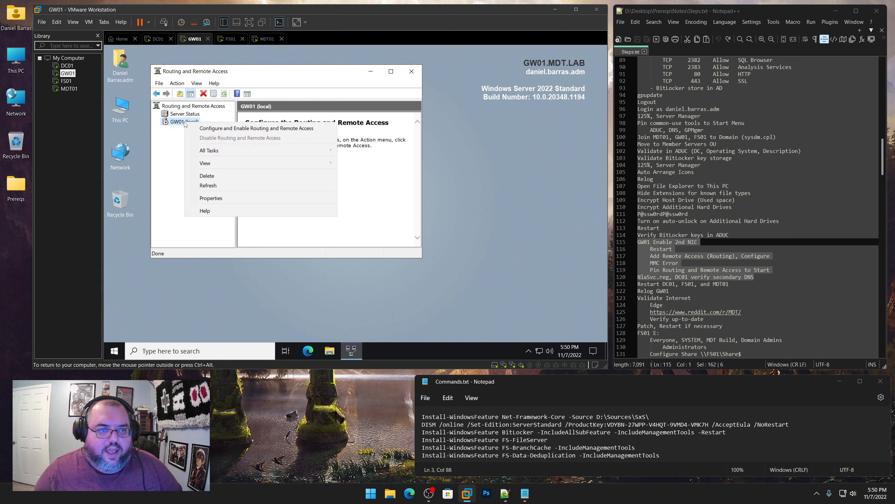
click(206, 128)
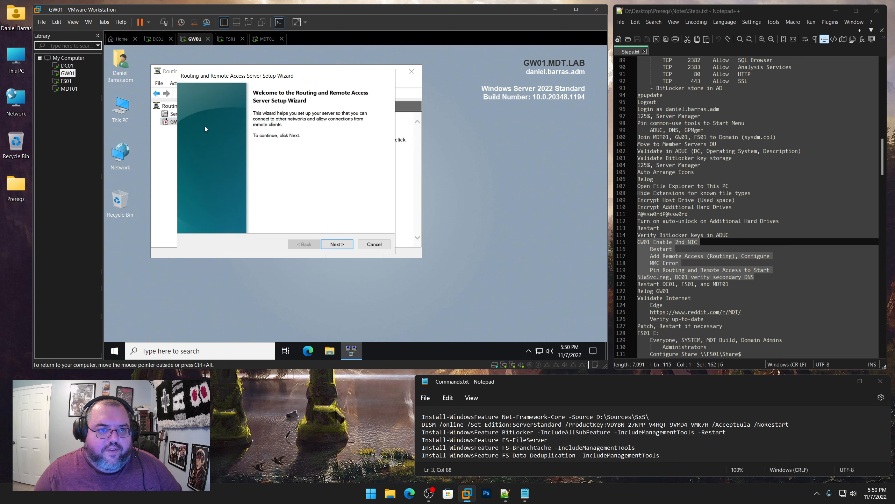
Configure NAT with Ethernet1 as the public interface, start the service, and expand the server node
click(335, 244)
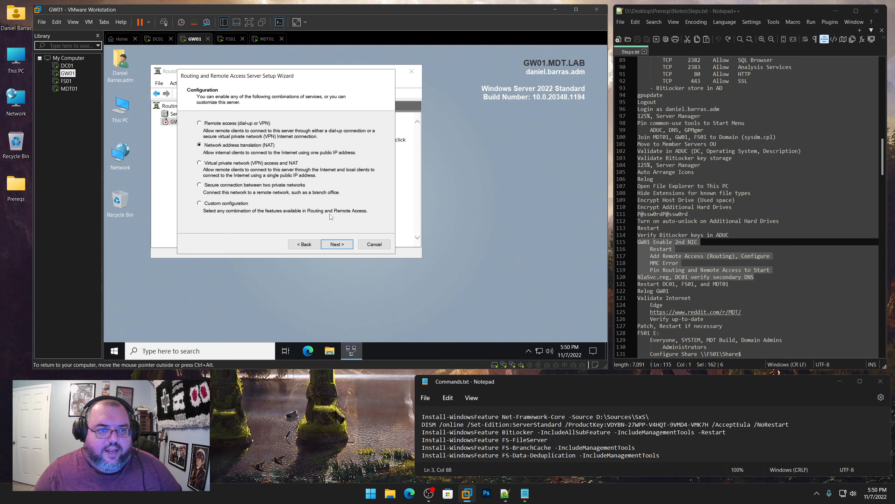
click(337, 244)
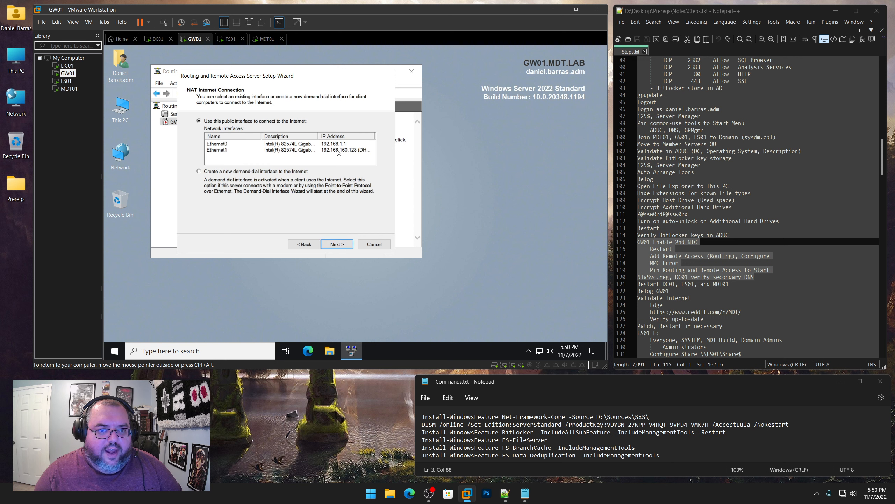
click(337, 151)
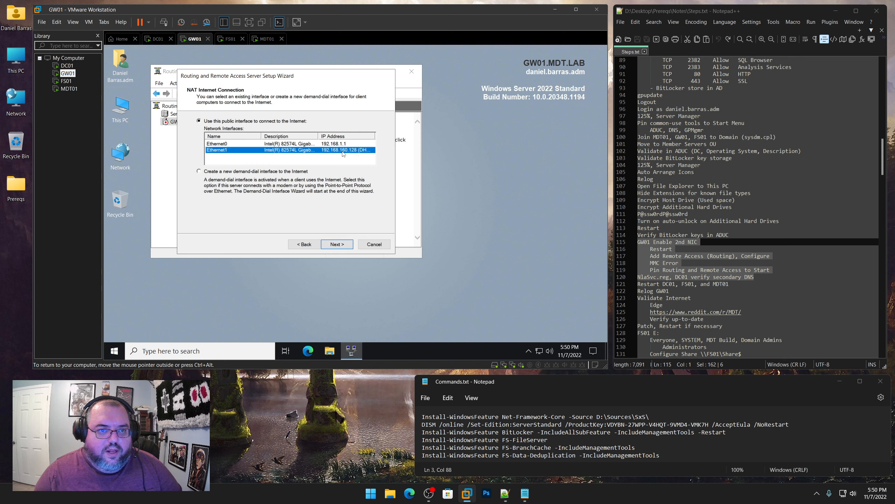
click(343, 244)
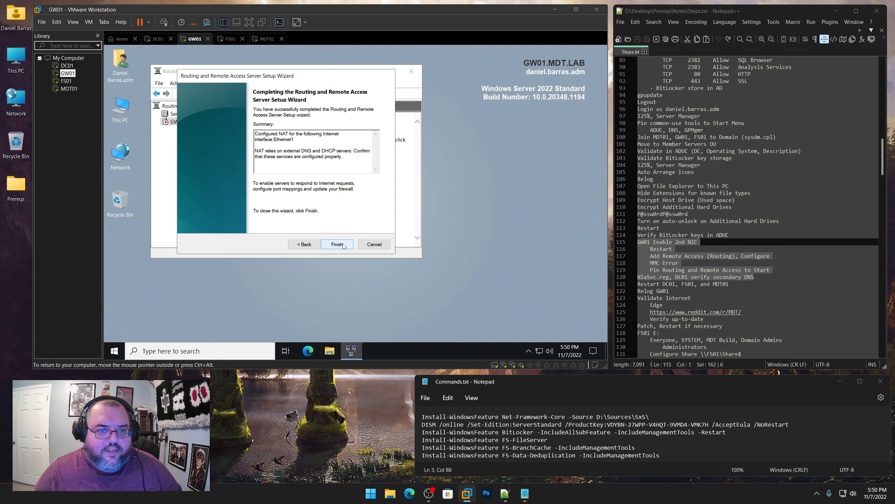
click(344, 246)
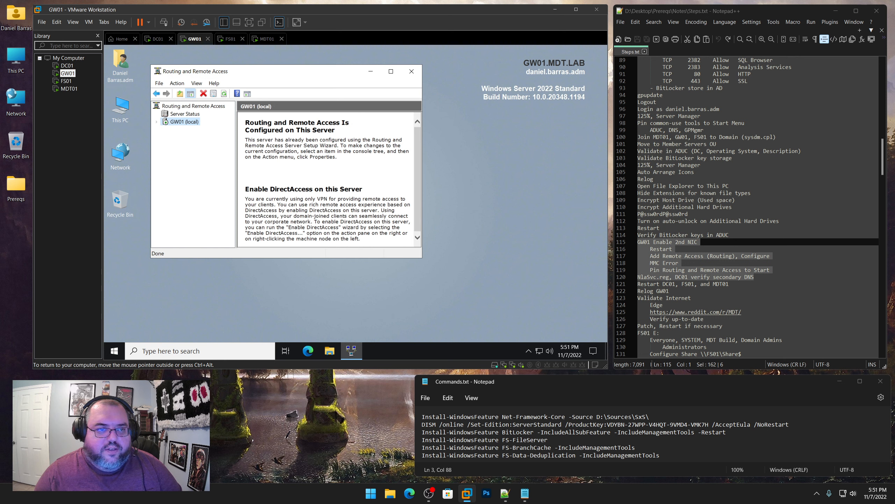
click(156, 121)
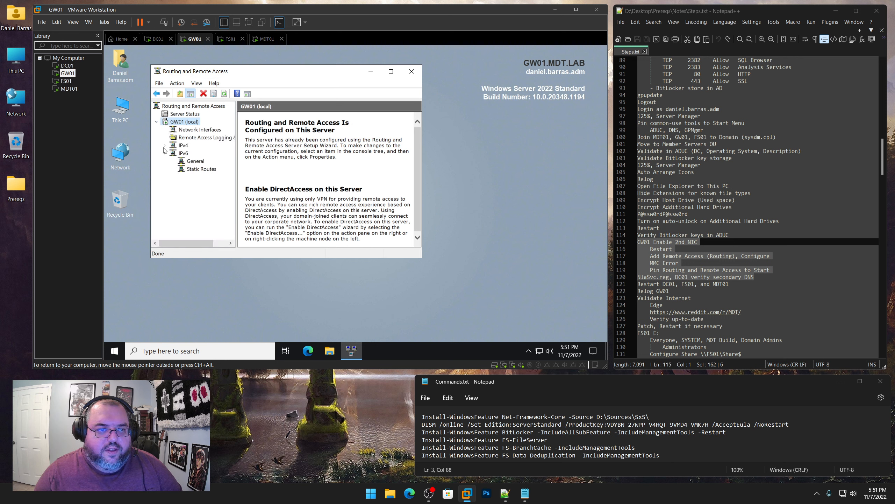
Close GW01's Routing and Remote Access console, dismiss the IPv4 snap-in error, and mark the next note lines
click(417, 73)
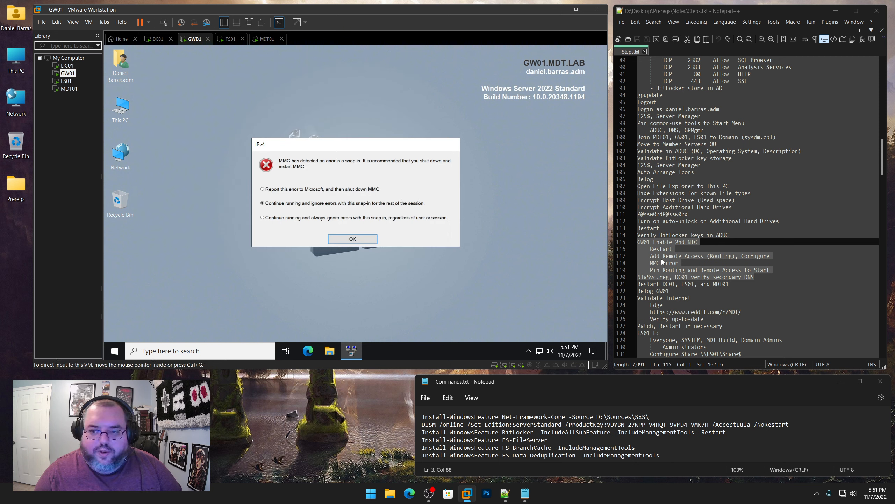
click(360, 239)
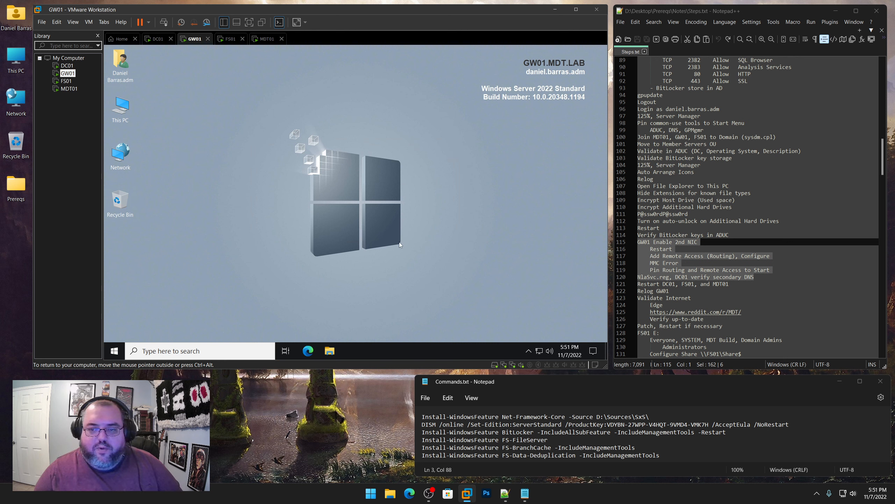
click(770, 270)
drag(771, 270, 651, 270)
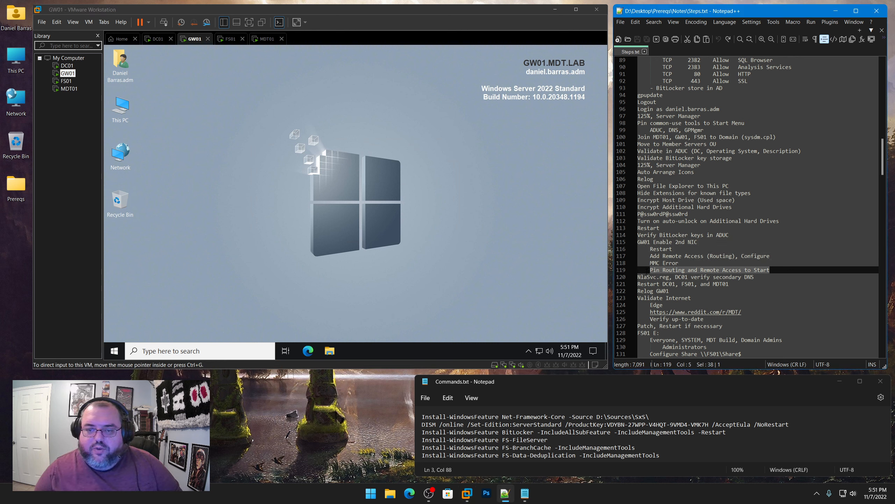
drag(761, 277, 637, 278)
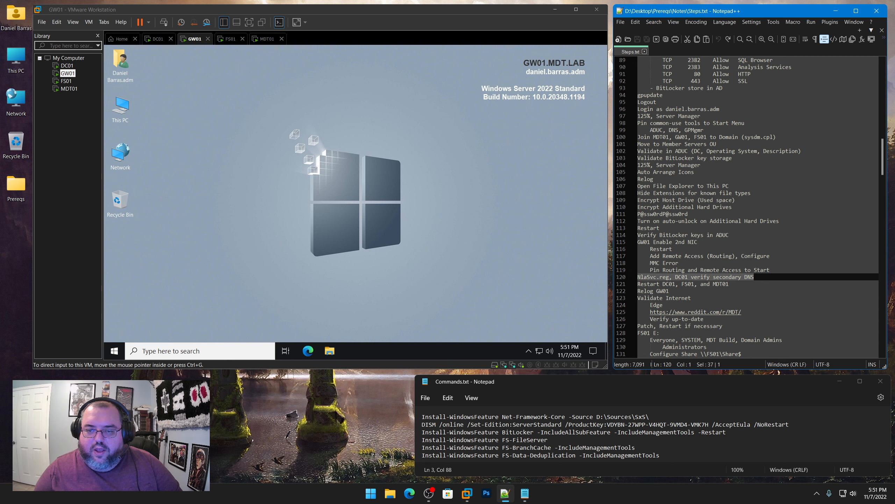
On DC01, open Ethernet0's IPv4 properties to check DNS servers 127.0.0.1 and 8.8.8.8
click(67, 66)
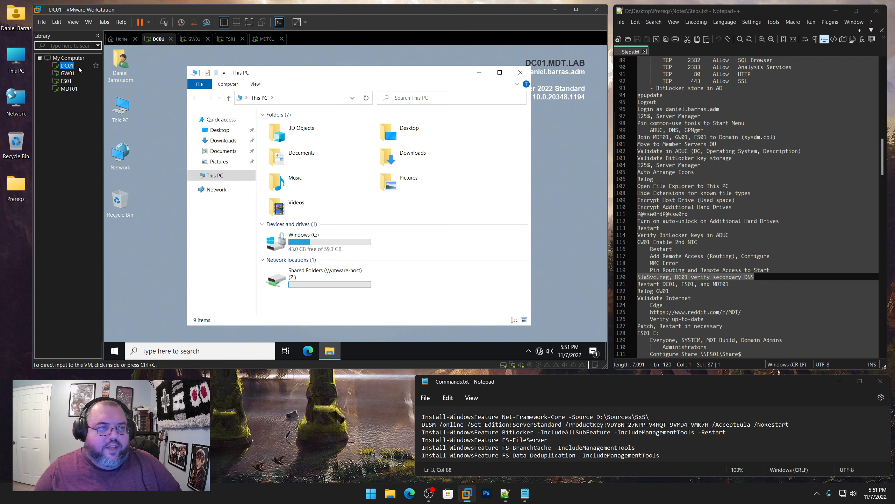
right_click(540, 351)
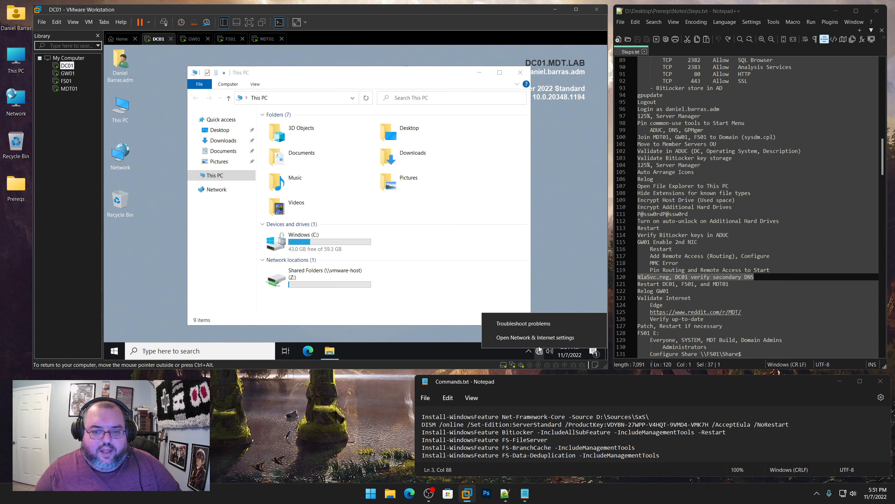
click(535, 340)
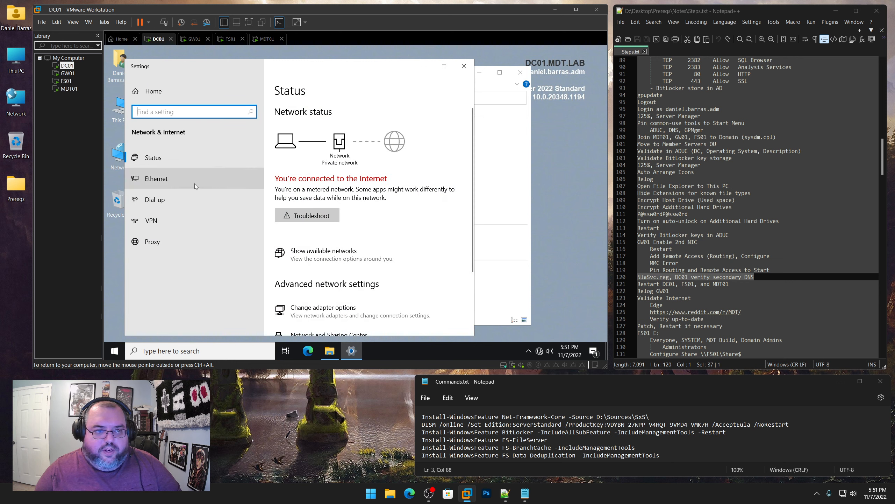
click(194, 183)
click(302, 176)
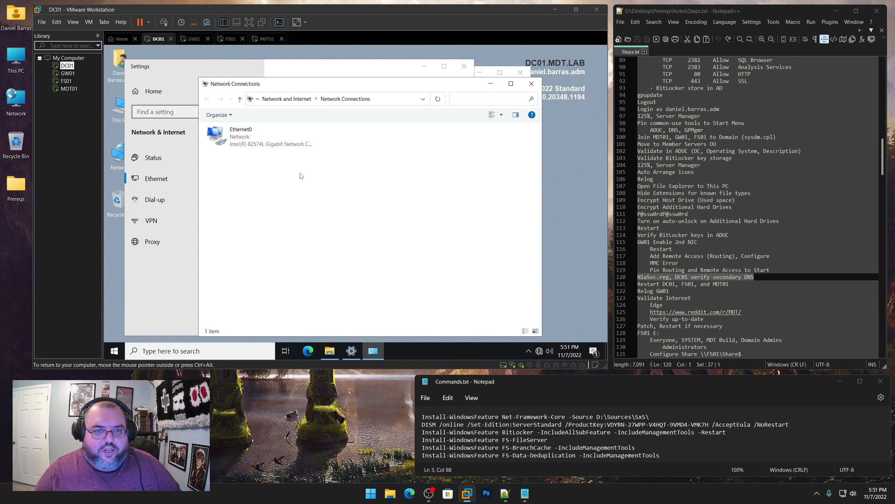
right_click(261, 142)
click(270, 221)
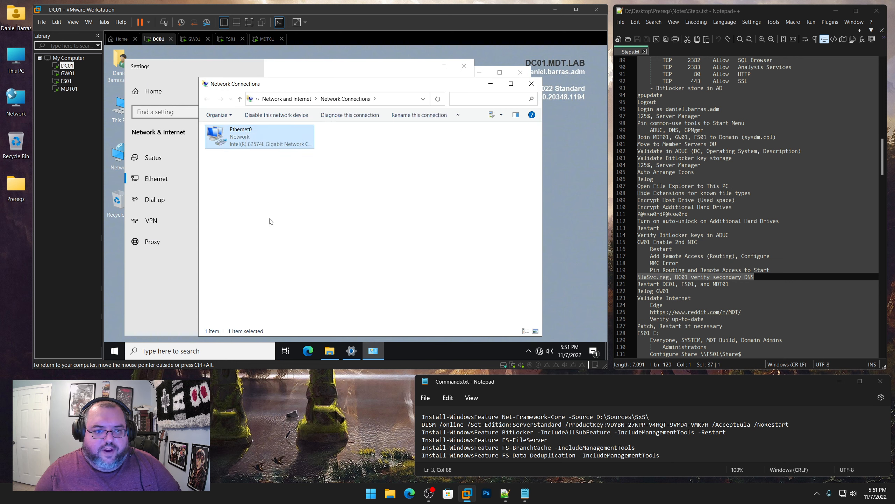
click(271, 215)
click(334, 258)
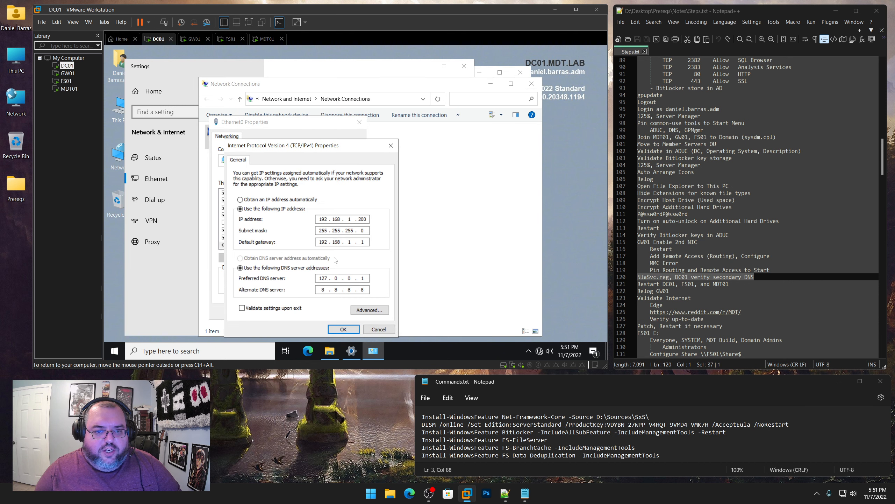
Cancel the IPv4 and Ethernet0 dialogs and close Network Connections and Settings without changes
click(390, 329)
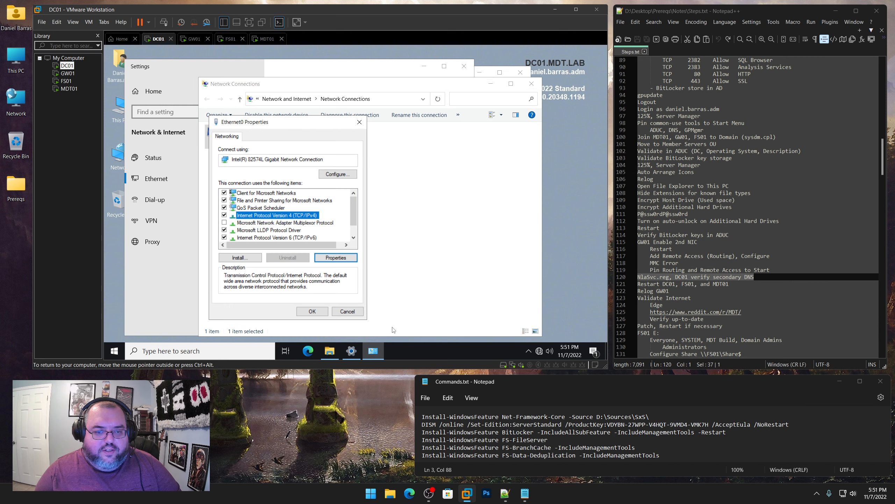
click(350, 312)
click(531, 84)
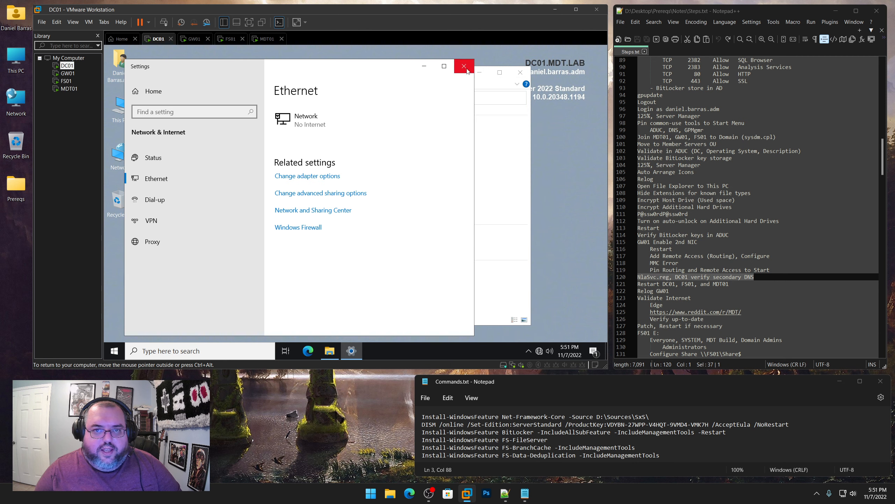
click(463, 66)
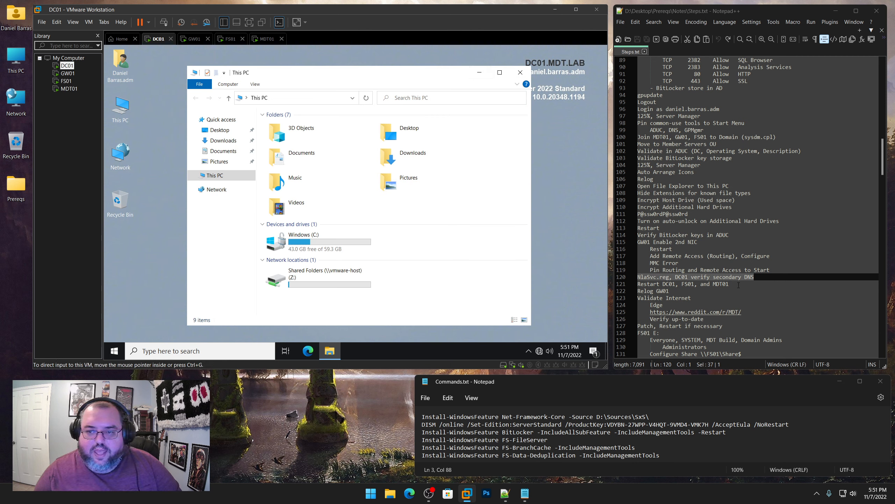
Restart DC01 with the shutdown reason Other (Planned)
drag(731, 284, 634, 286)
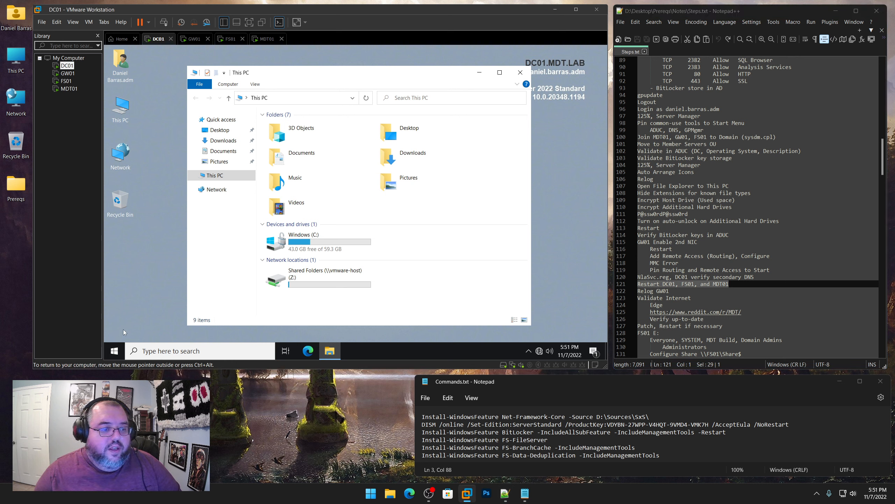
right_click(115, 350)
mouse_move(139, 329)
click(249, 325)
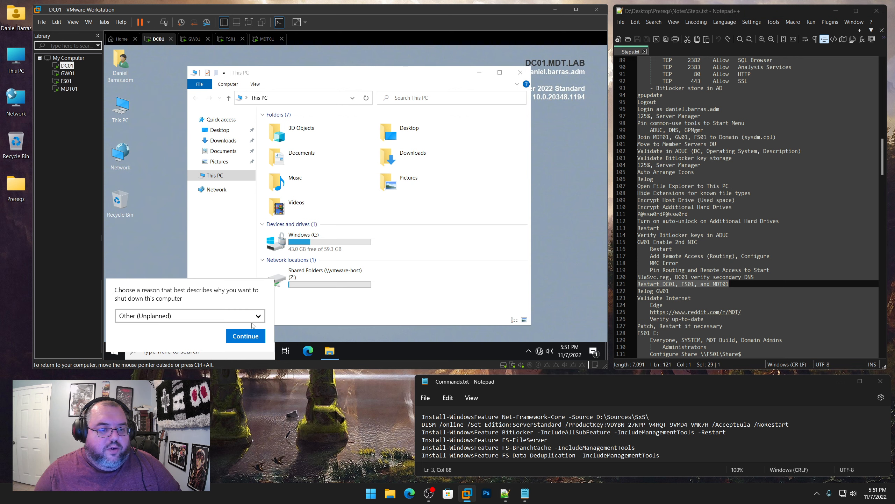
click(166, 316)
click(151, 323)
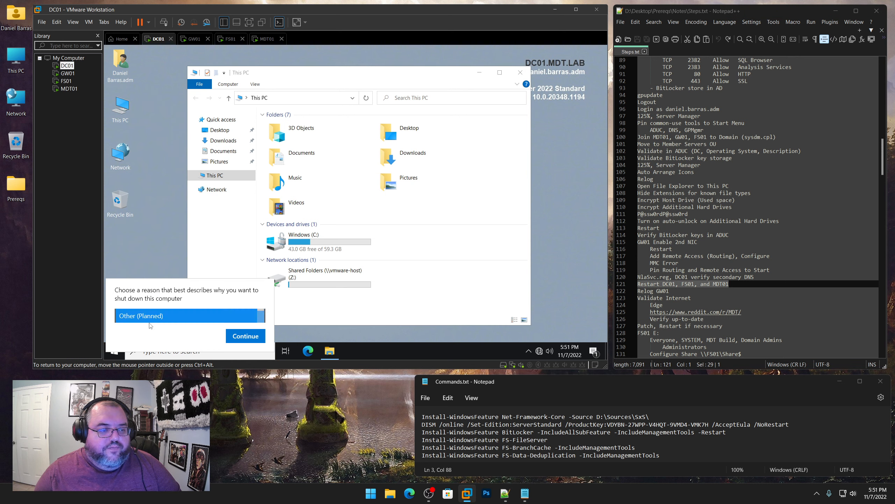
click(236, 340)
Restart FS01 with the shutdown reason Other (Planned)
click(66, 81)
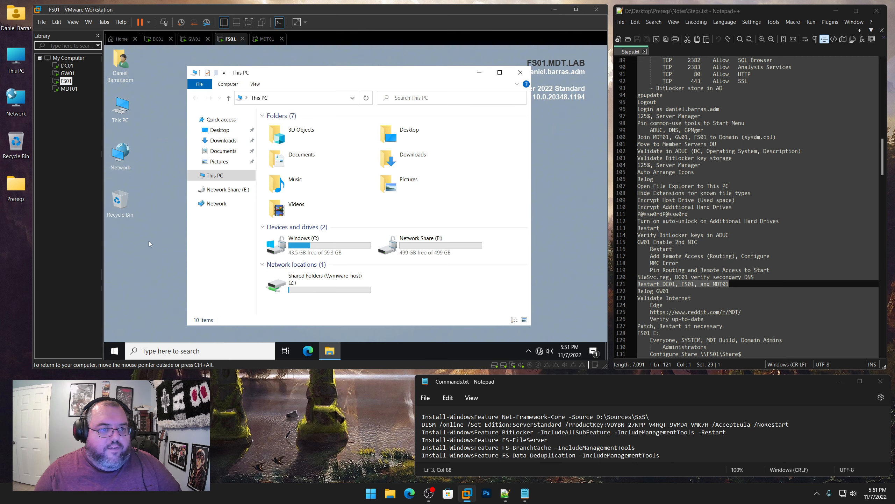
right_click(115, 351)
mouse_move(139, 328)
click(251, 326)
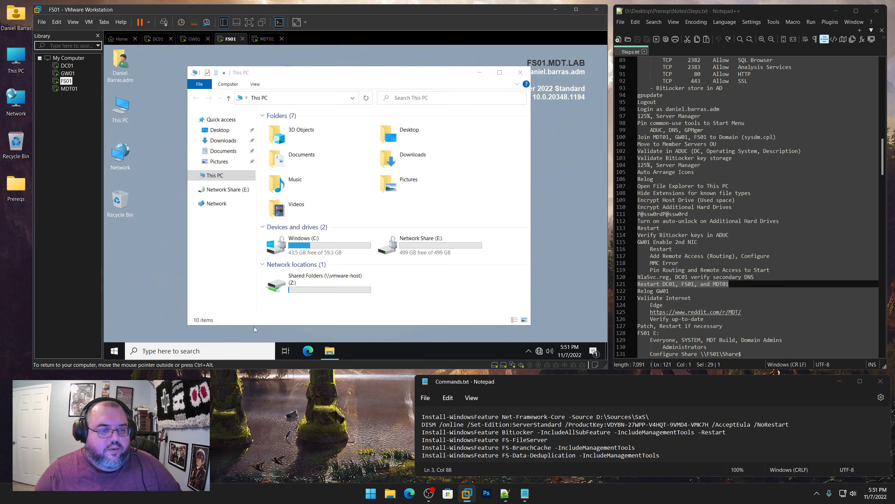
click(162, 318)
click(159, 316)
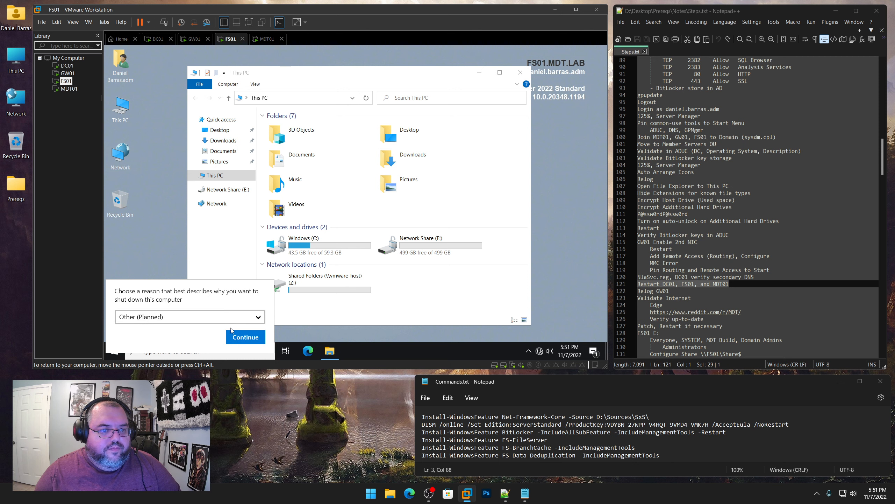
click(247, 335)
Restart MDT01 with Other (Planned), then mark the Relog GW01 note line
click(69, 89)
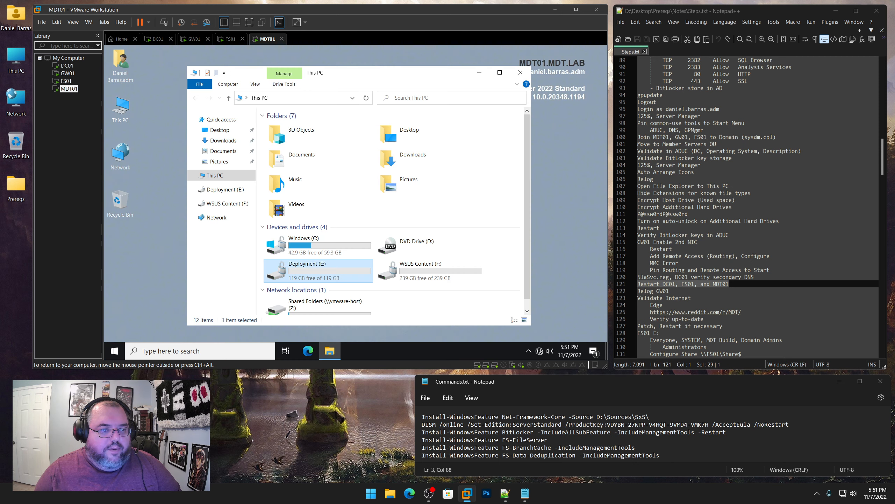
right_click(116, 352)
mouse_move(183, 329)
click(253, 328)
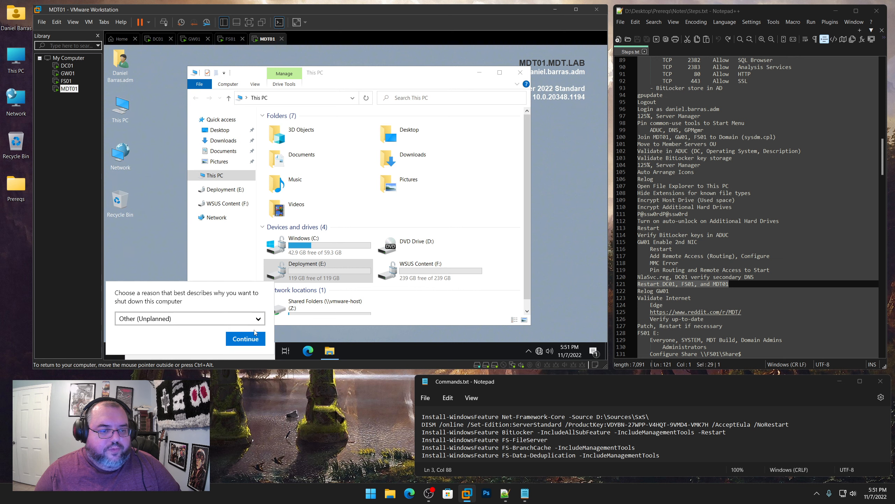
click(191, 318)
click(159, 317)
click(243, 339)
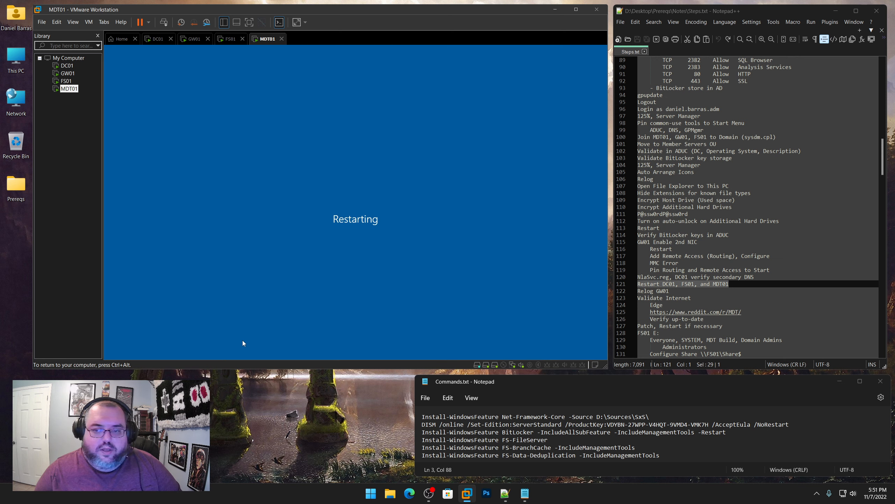
scroll(679, 228, down, 6)
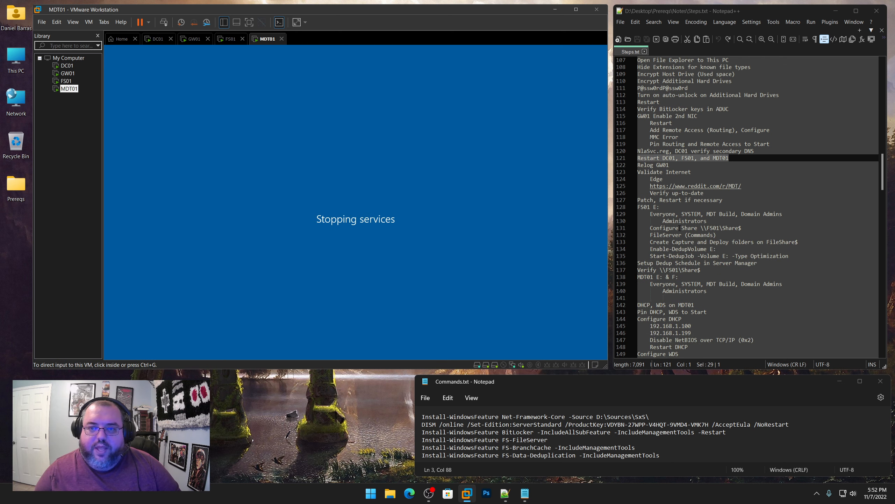
drag(670, 165, 637, 165)
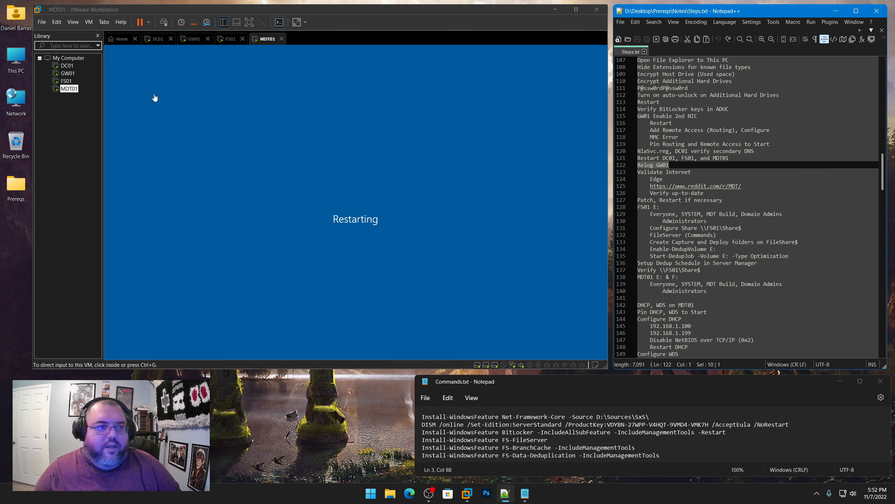
Sign out of GW01 and highlight the Validate Internet lines 123–126 in the notes
click(194, 39)
right_click(114, 350)
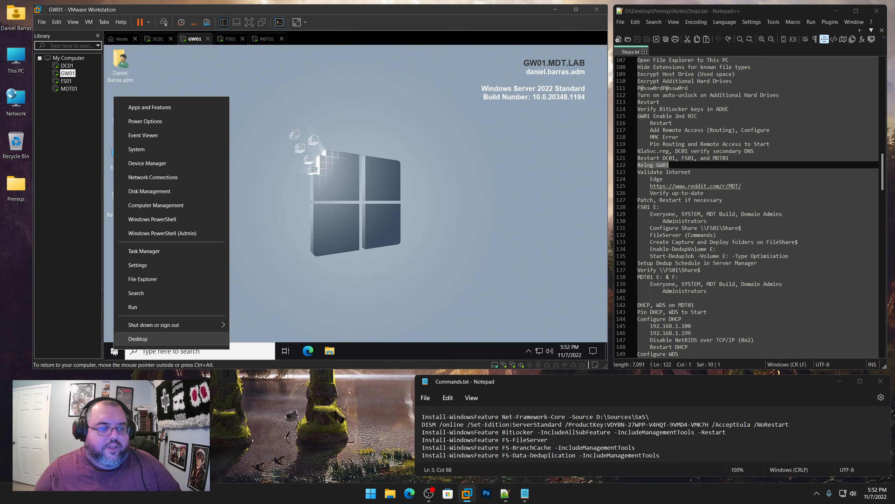
mouse_move(197, 324)
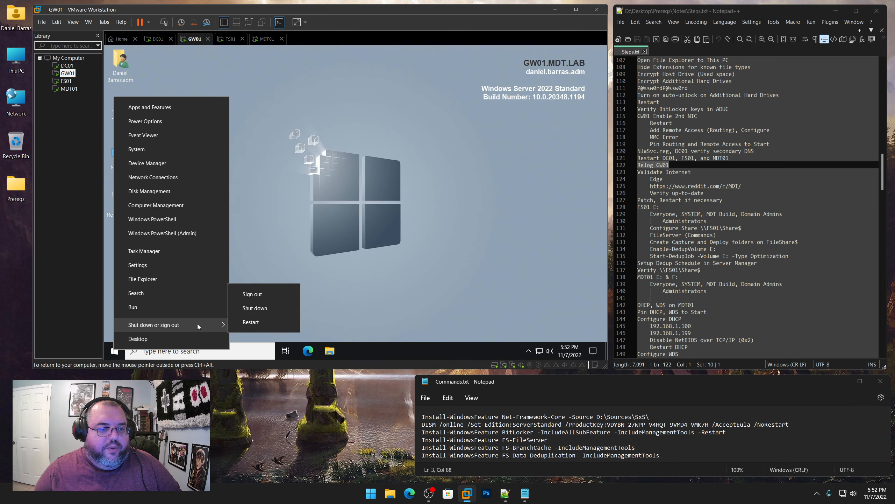
click(248, 296)
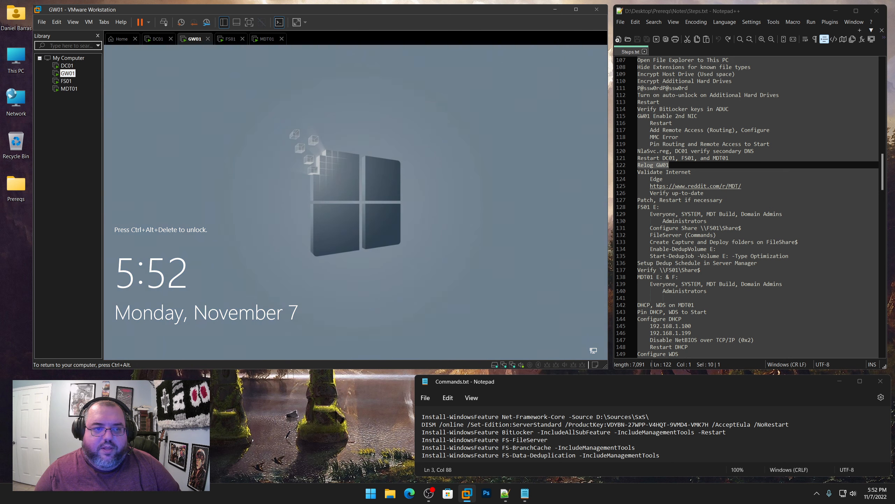
key(ctrl+alt)
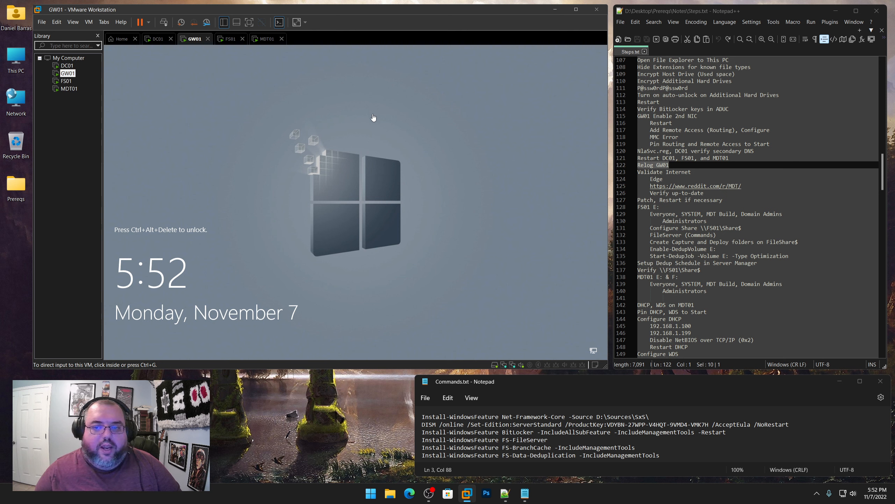
drag(697, 171, 637, 172)
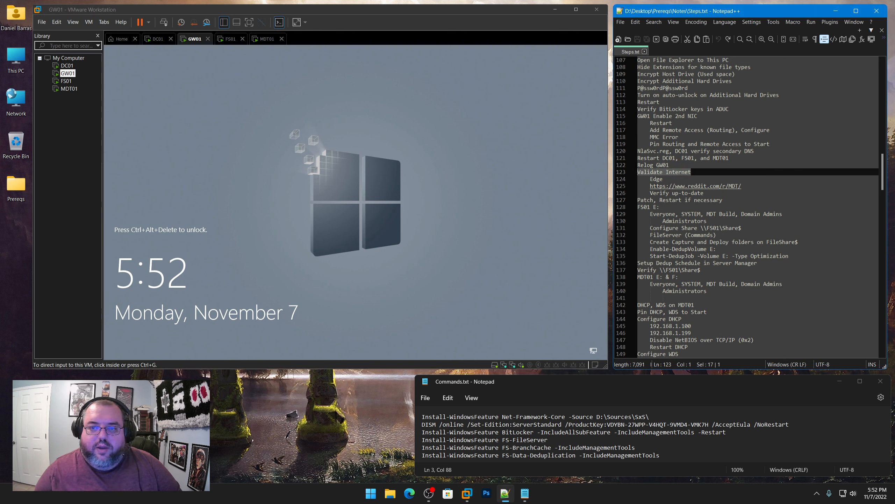
click(770, 186)
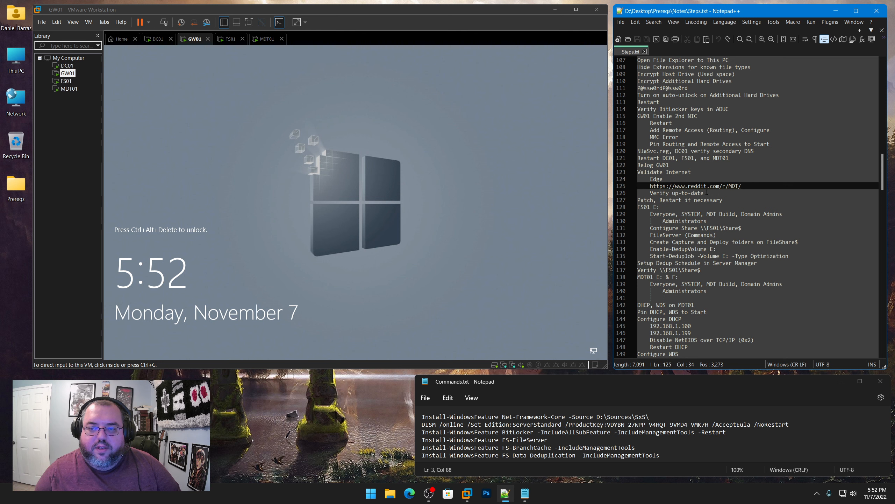
drag(708, 192, 637, 172)
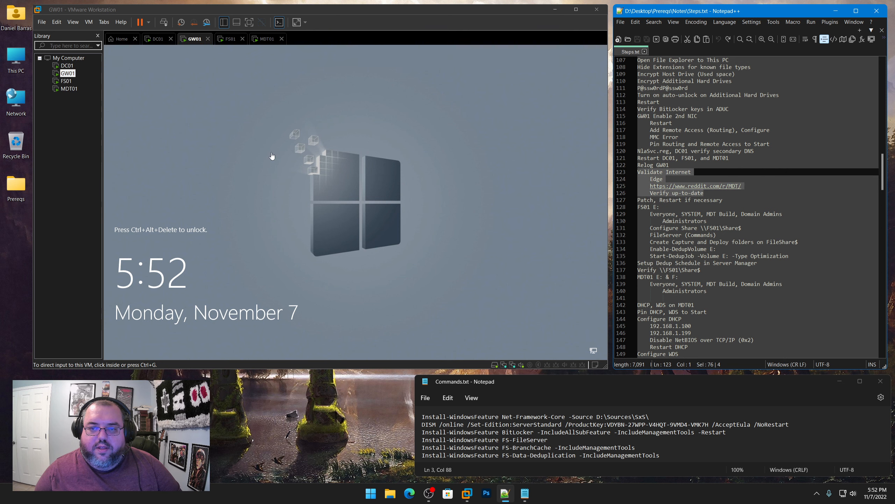
Monitor the DC01, GW01 and MDT01 reboots until DC01 reaches its lock screen
click(70, 67)
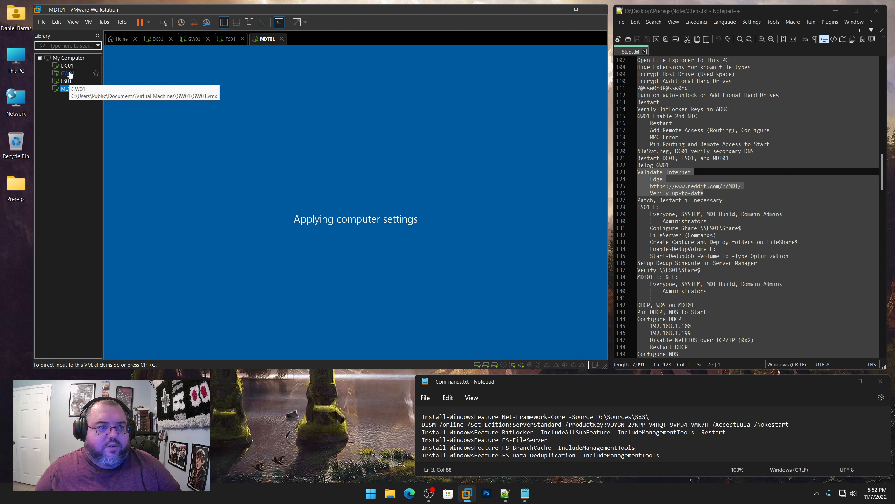
click(67, 74)
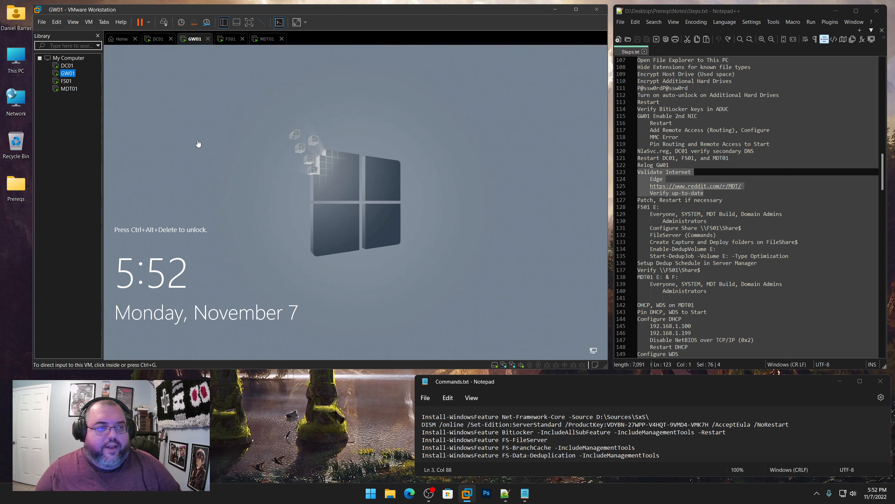
click(67, 65)
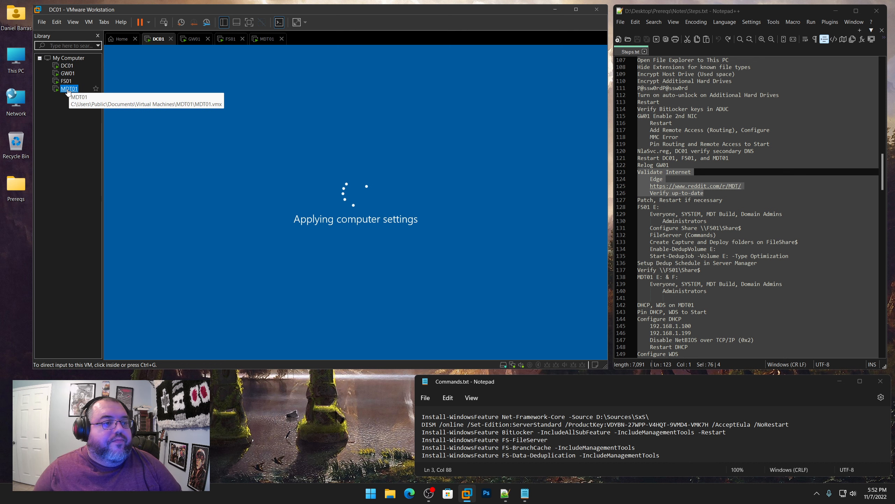
click(68, 89)
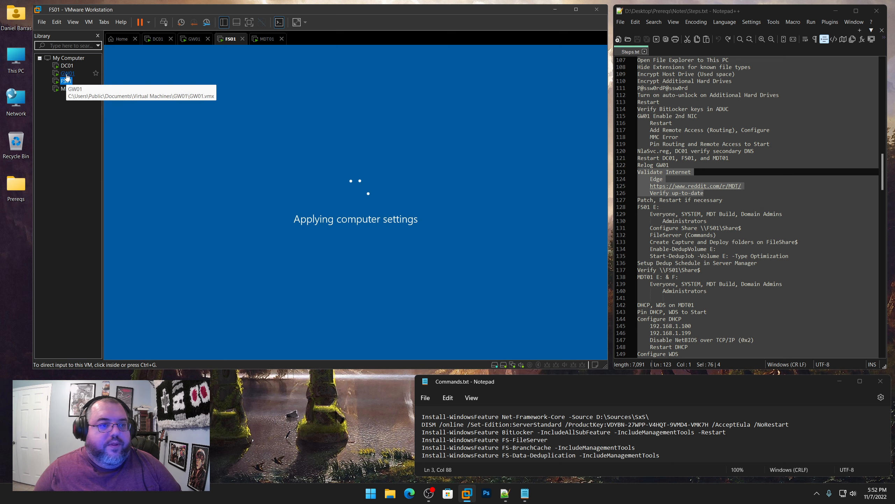
click(67, 75)
click(67, 66)
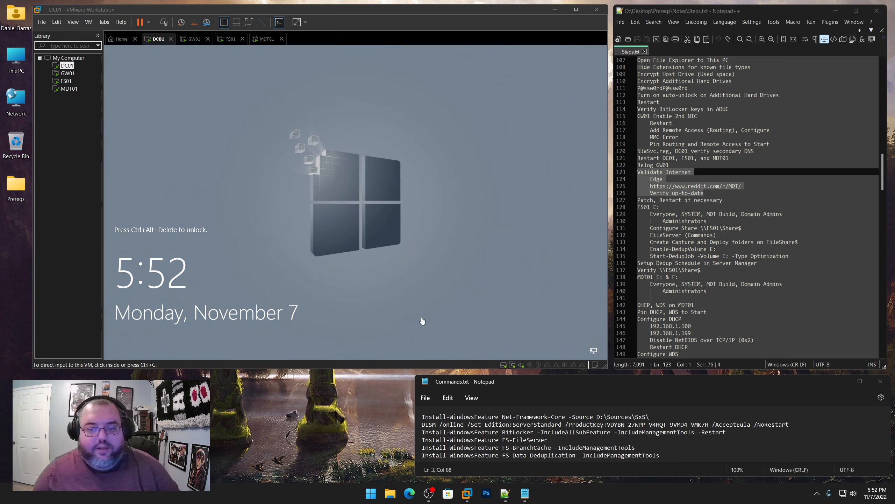
click(520, 306)
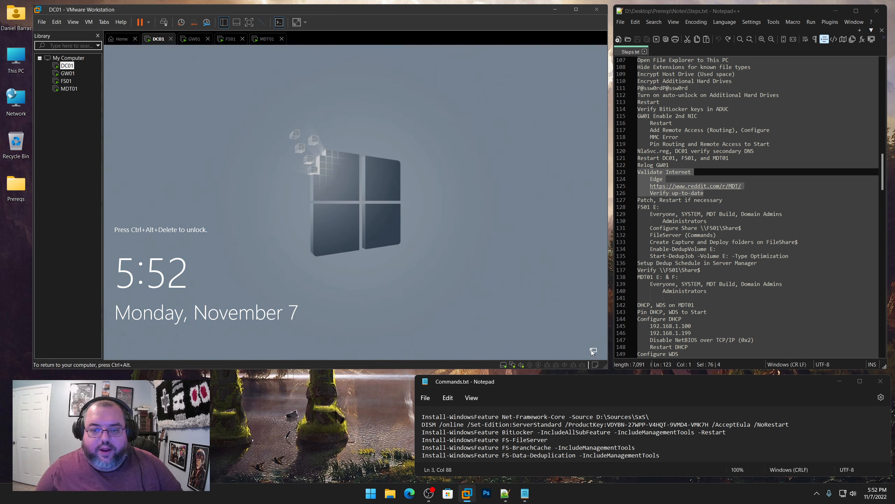
key(ctrl+alt)
click(69, 89)
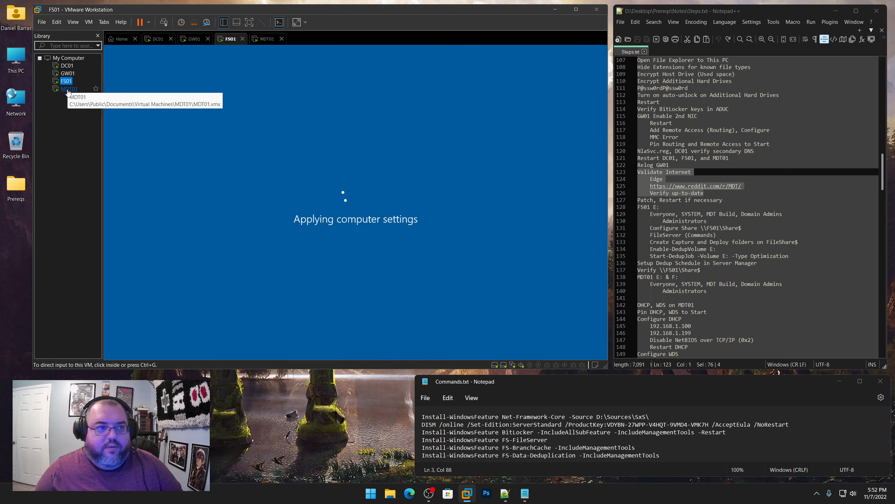
click(67, 65)
click(467, 229)
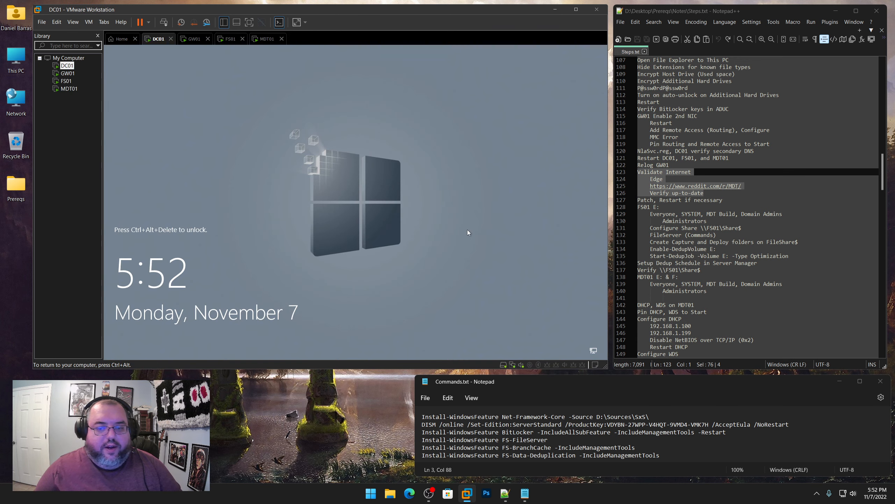
Sign in to DC01 and GW01 with the domain admin password
key(ctrl+alt+Insert)
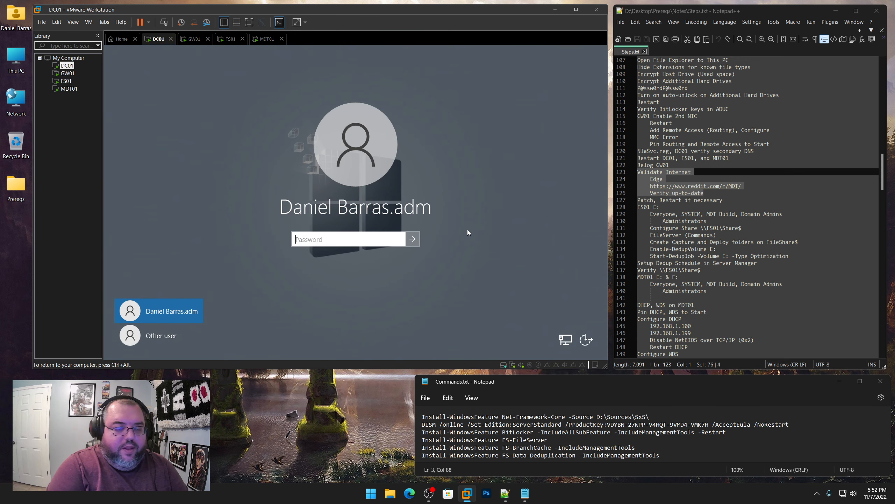
text(••••••••••••••••)
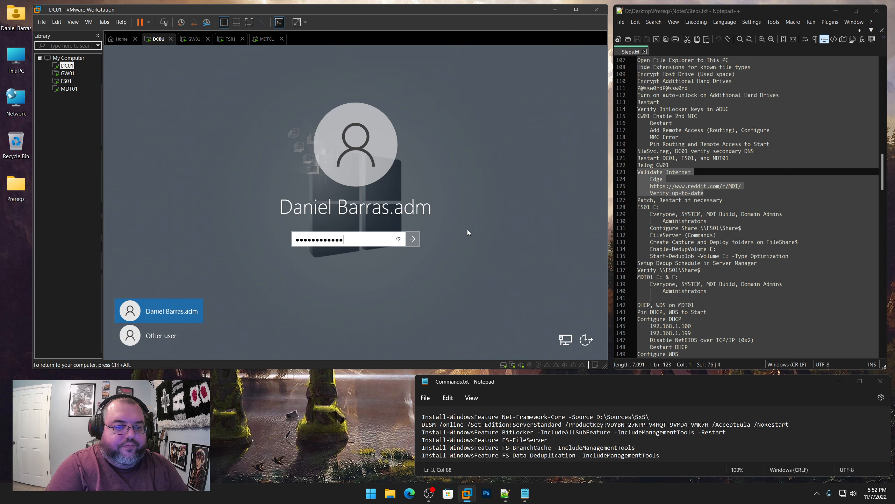
key(Return)
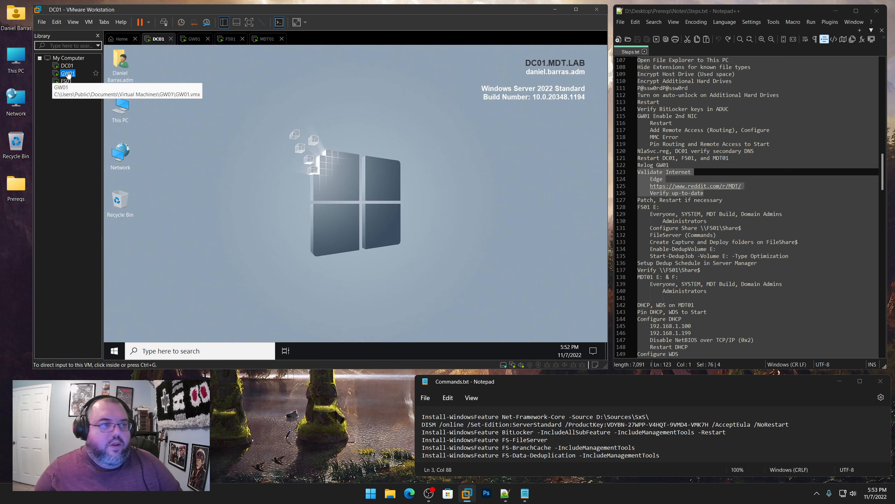
click(67, 73)
key(ctrl+alt+Insert)
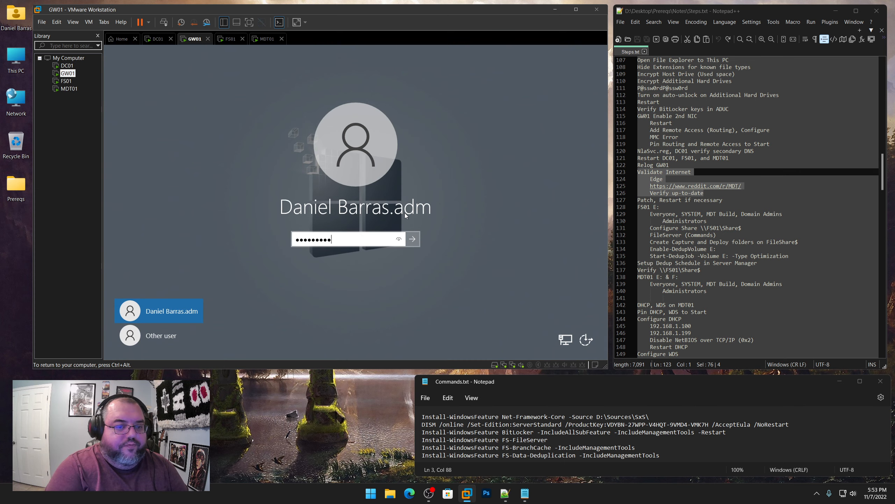
key(Return)
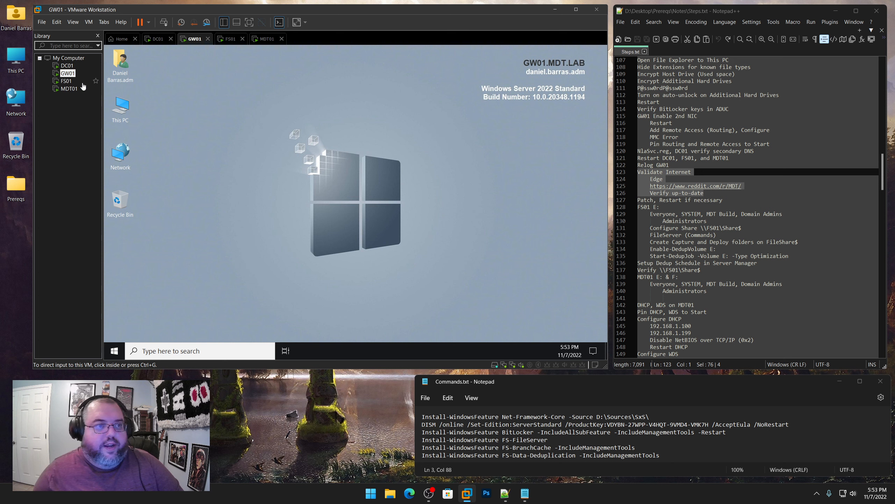
Check DC01's notification panel, then sign in to FS01 as domain admin
click(66, 81)
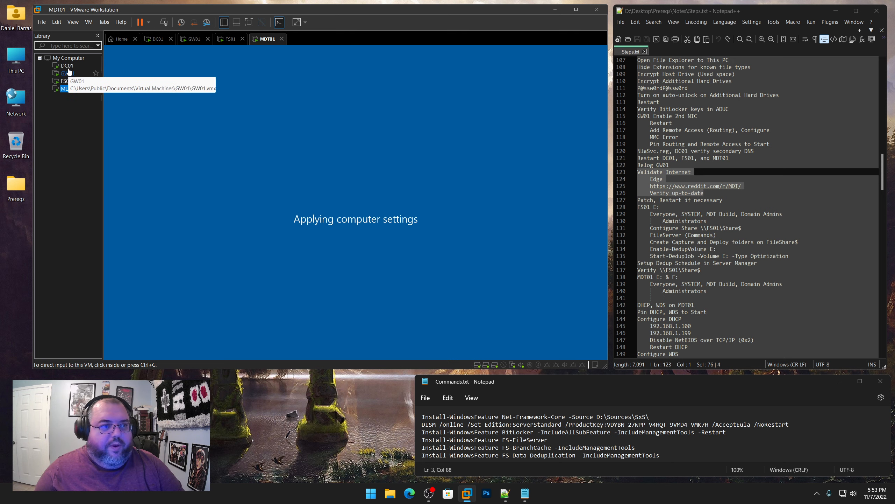
click(67, 66)
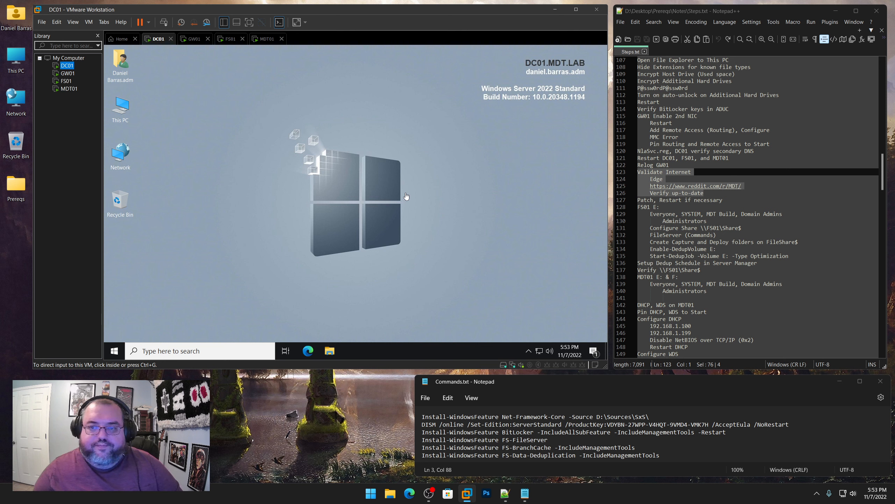
click(472, 270)
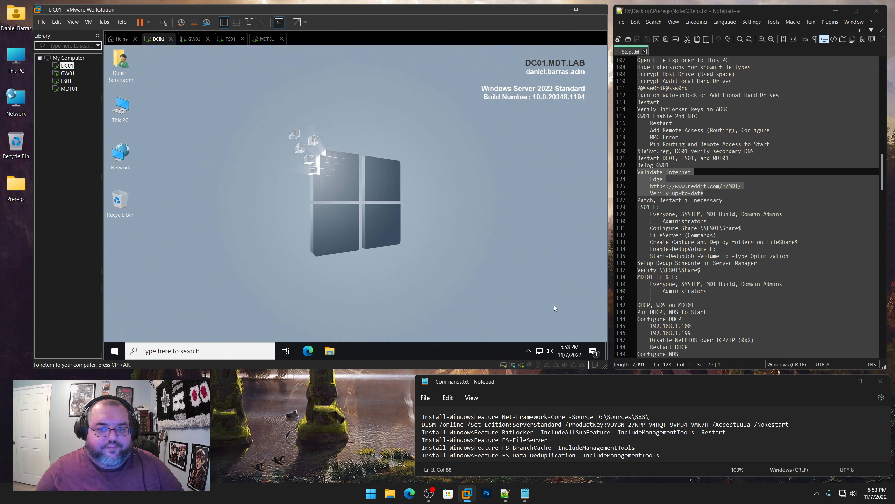
click(594, 350)
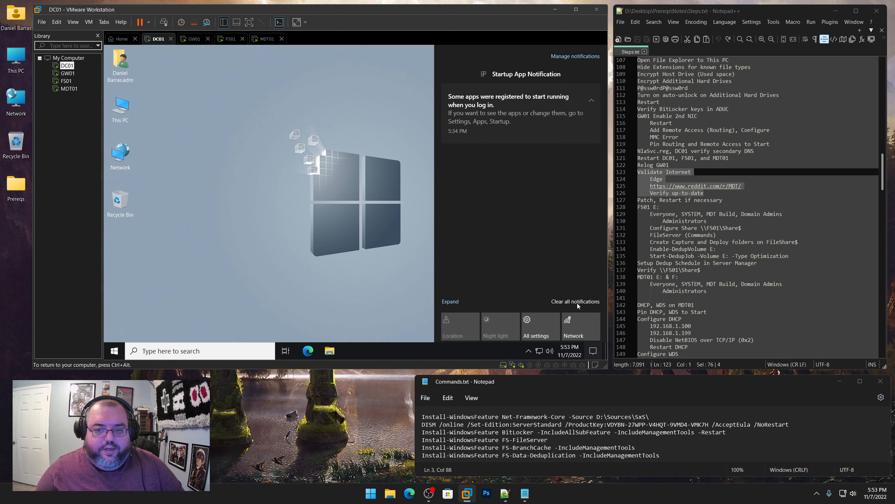
click(407, 275)
click(70, 75)
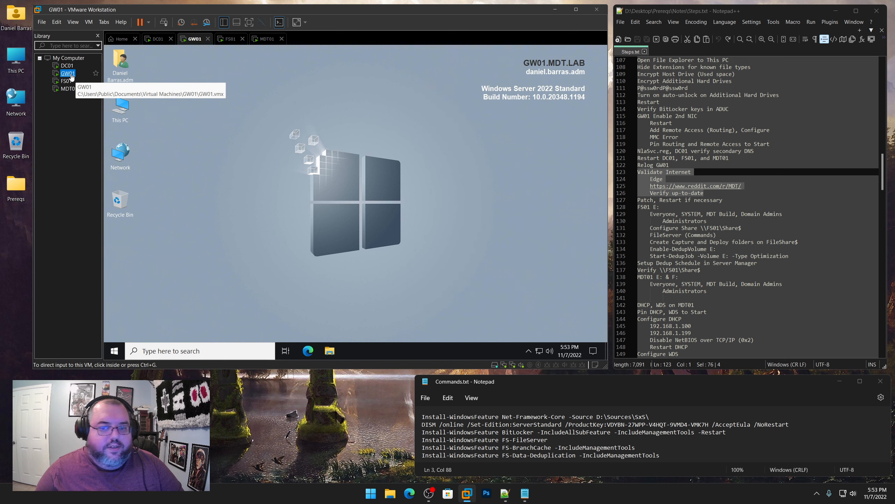
click(67, 66)
click(69, 81)
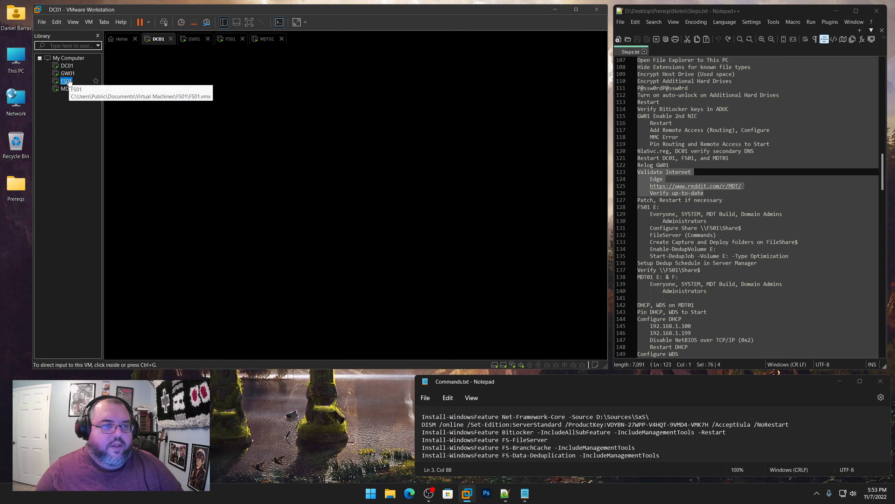
click(450, 248)
key(ctrl+alt+Insert)
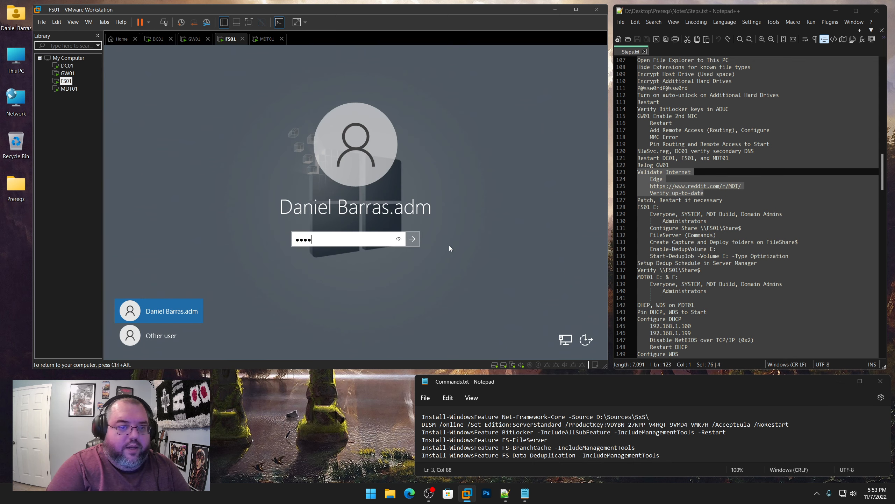
key(Return)
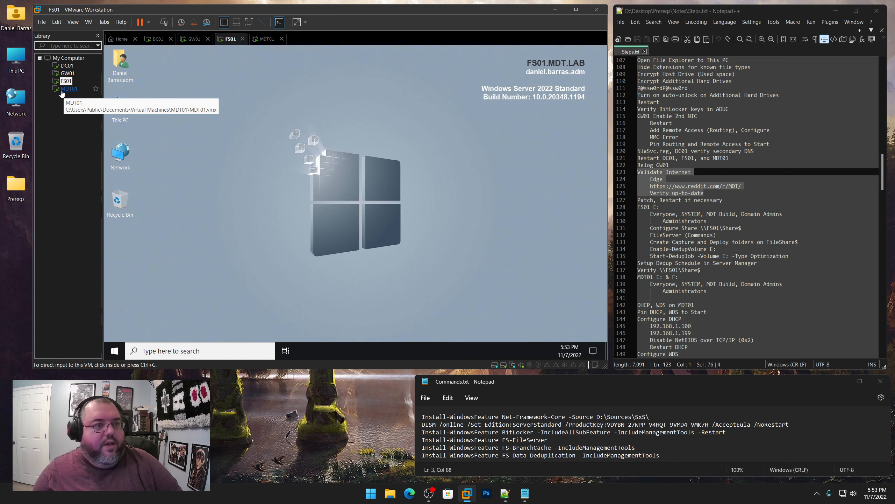
Sign in to MDT01 as domain admin
click(69, 88)
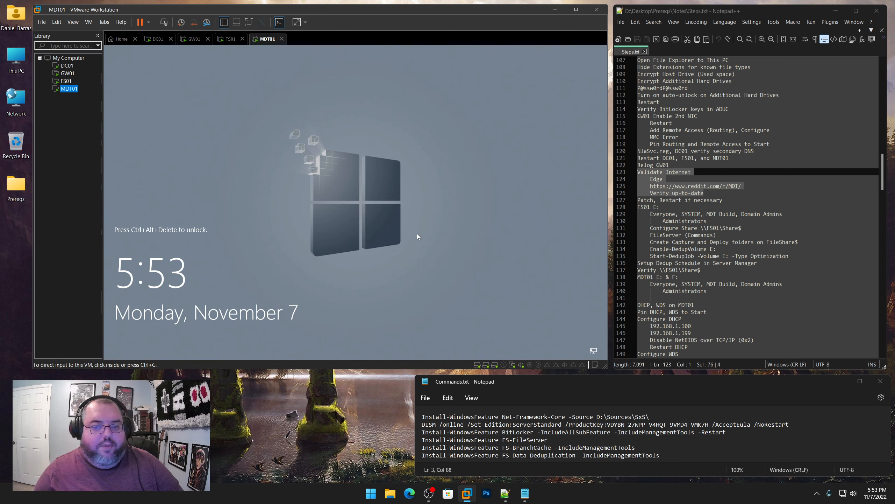
key(ctrl+alt+Insert)
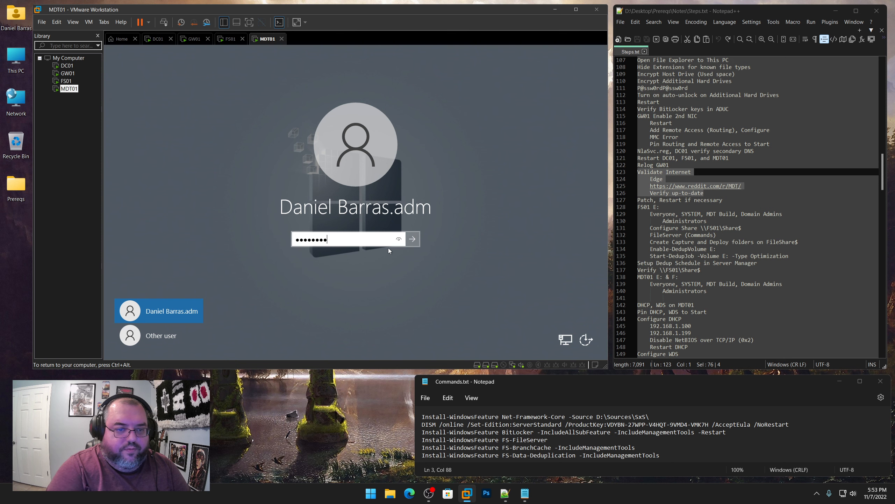
key(Return)
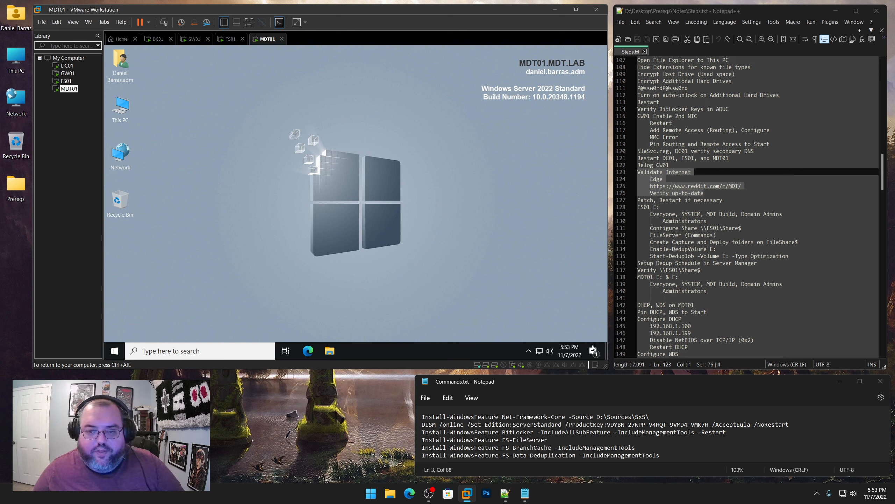
Clear the startup-app notifications on MDT01 and FS01
click(594, 349)
click(580, 301)
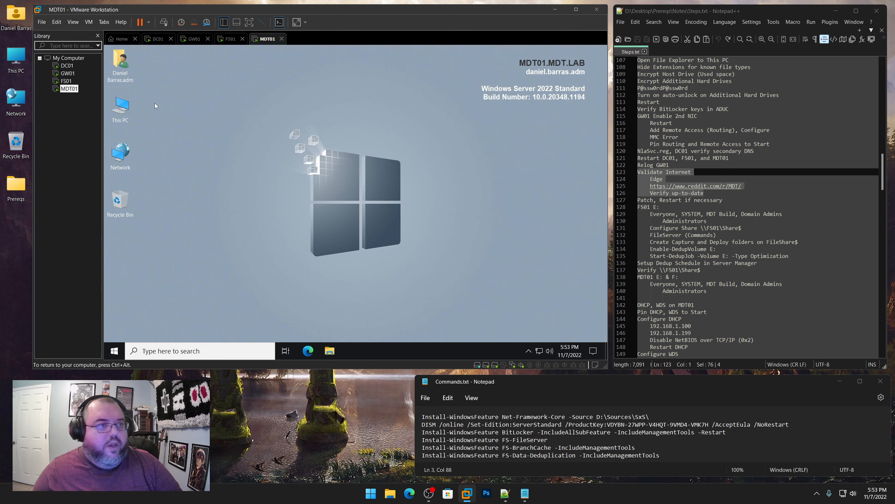
click(66, 81)
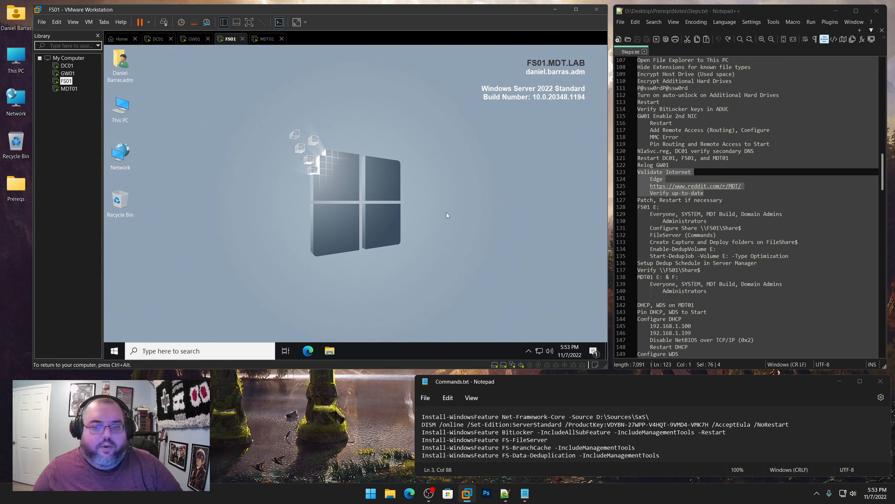
click(593, 350)
click(574, 302)
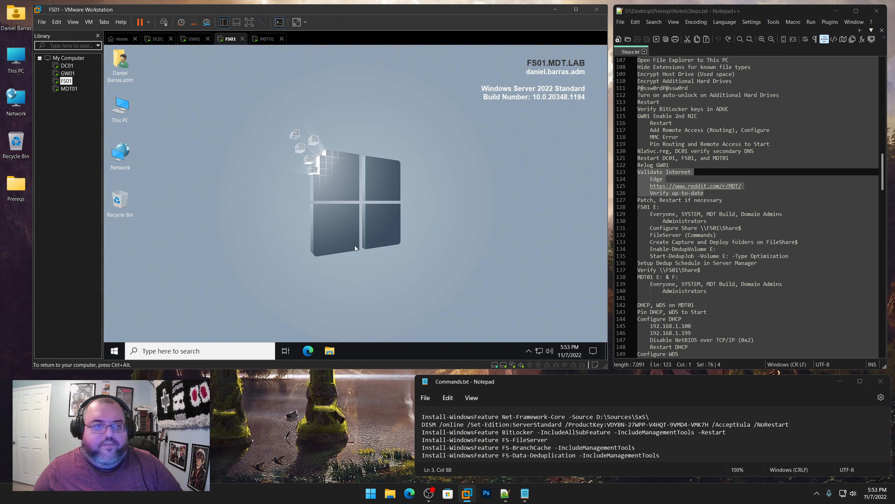
Check each VM in turn, ending on DC01's Edge first-run welcome page
click(67, 66)
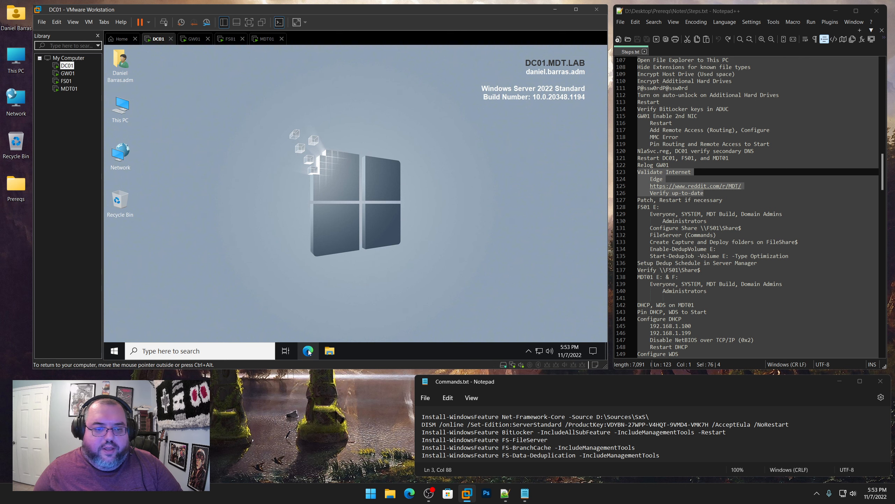
click(68, 73)
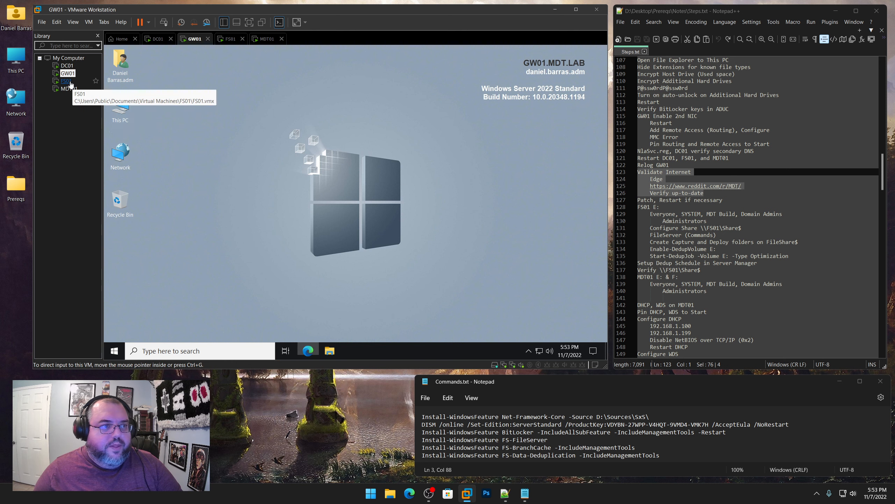
click(65, 80)
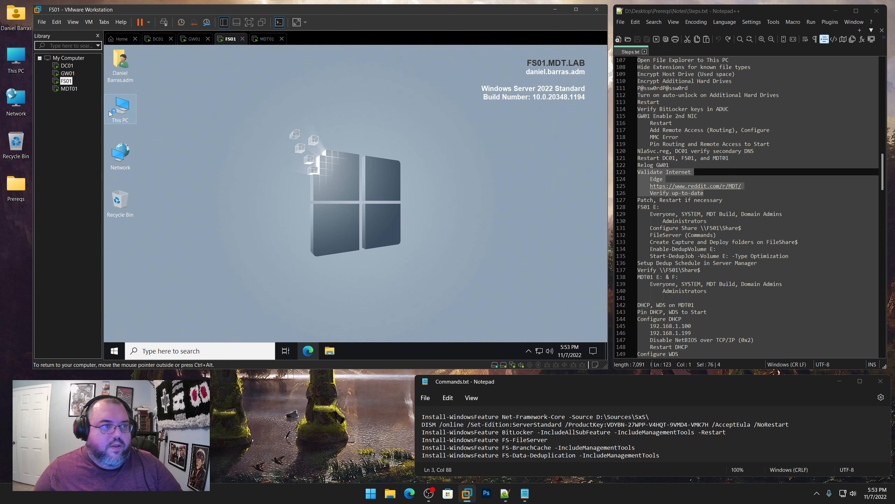
click(69, 89)
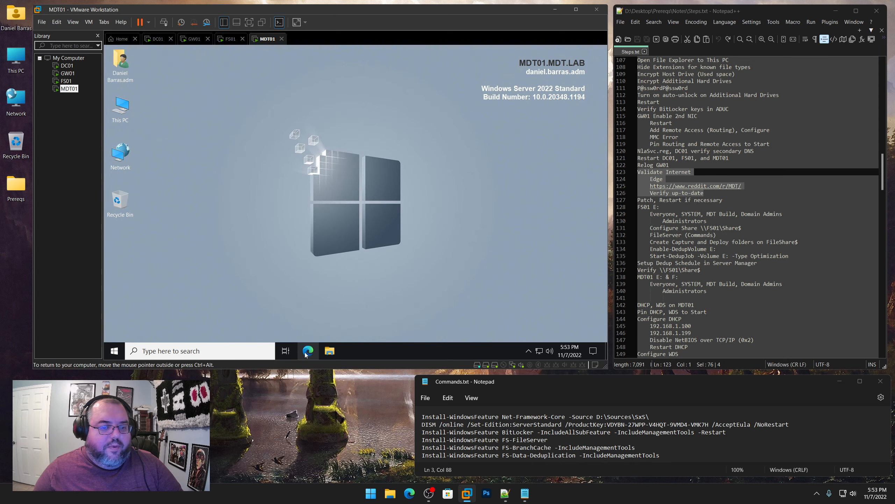
click(67, 66)
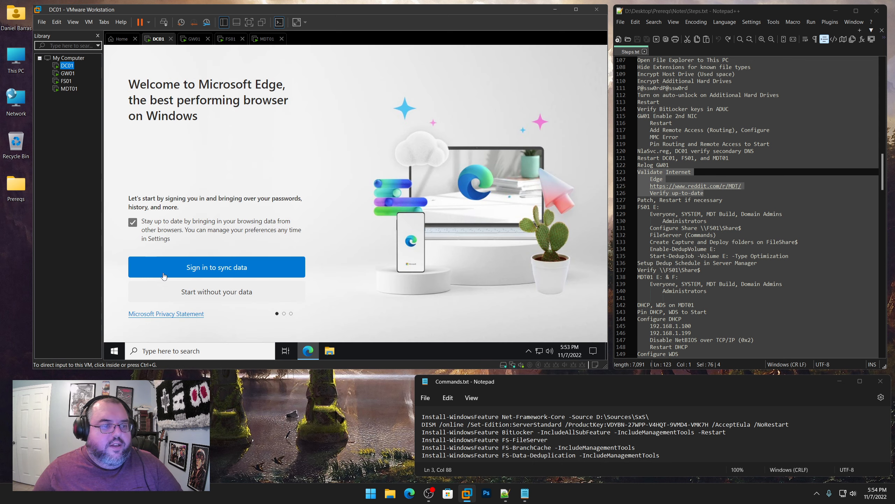
Finish Edge first-run setup on DC01 and GW01 without signing in or importing data
click(221, 299)
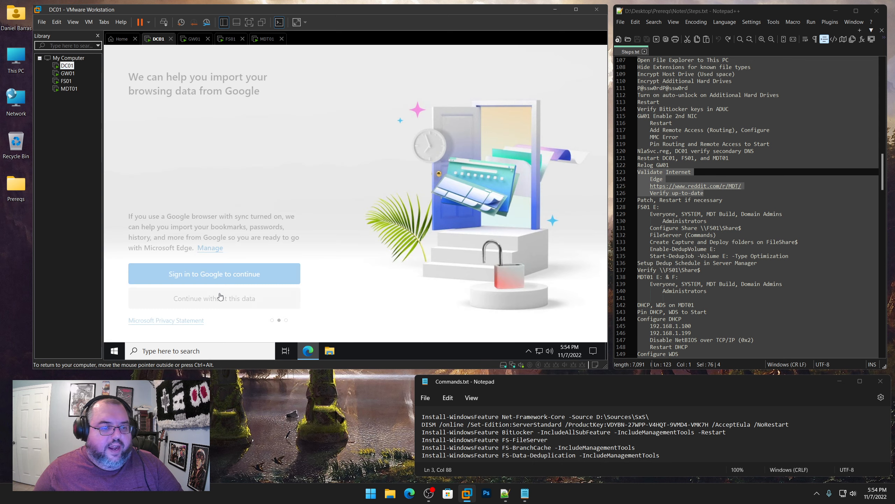
click(221, 296)
click(186, 295)
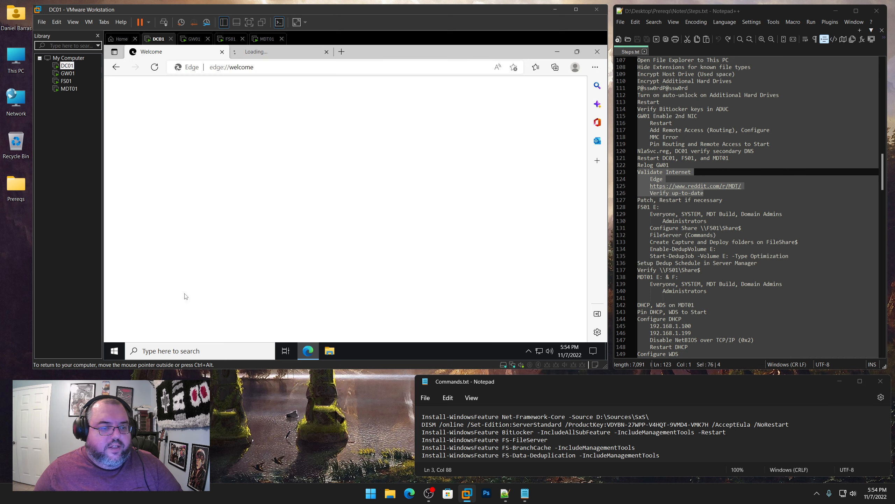
click(68, 73)
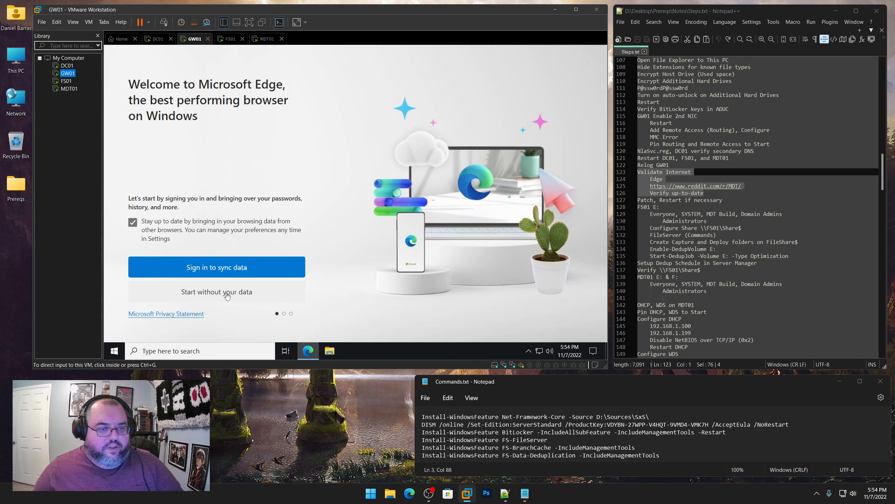
click(225, 298)
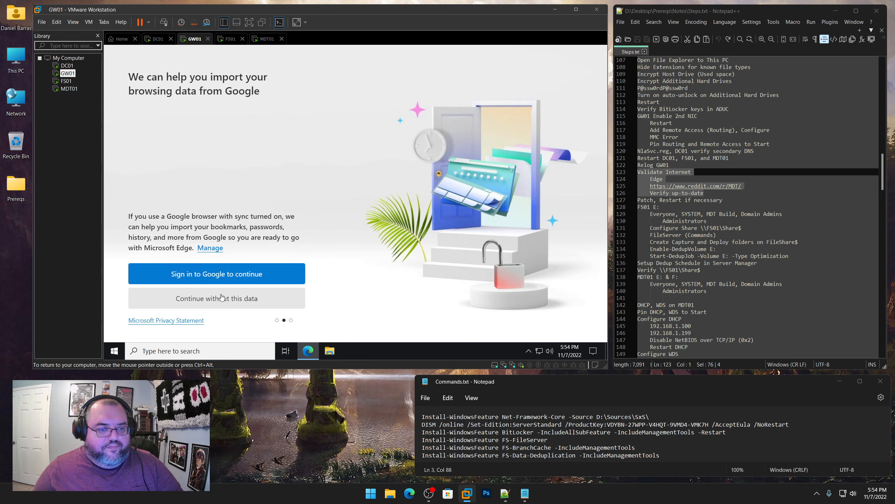
click(222, 295)
click(206, 295)
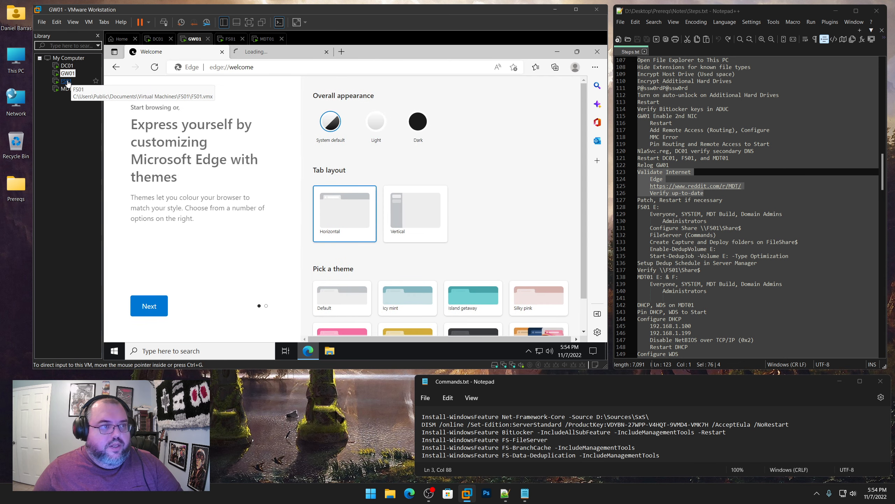
Finish Edge first-run setup on FS01 and MDT01 the same way
click(66, 81)
click(210, 298)
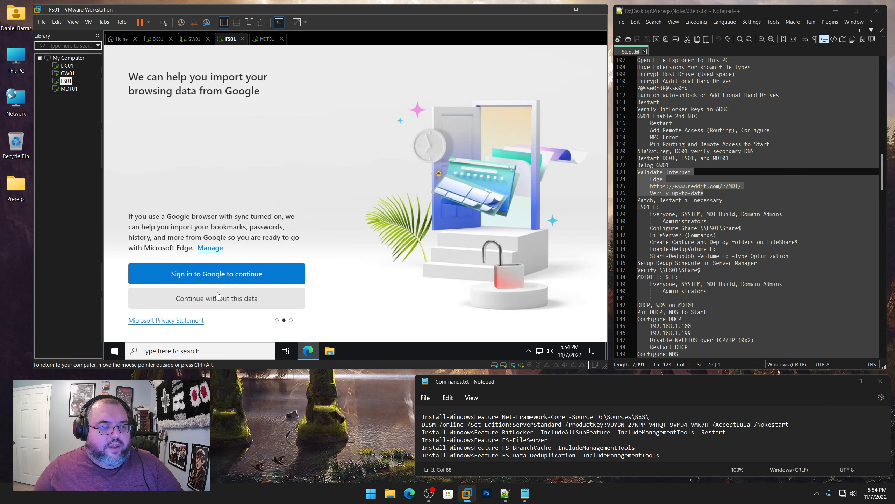
click(216, 300)
click(170, 295)
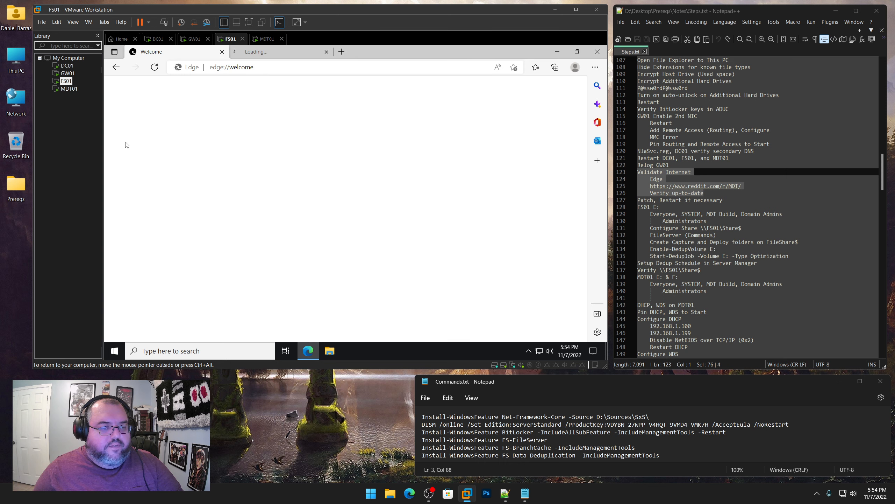
click(71, 89)
click(229, 295)
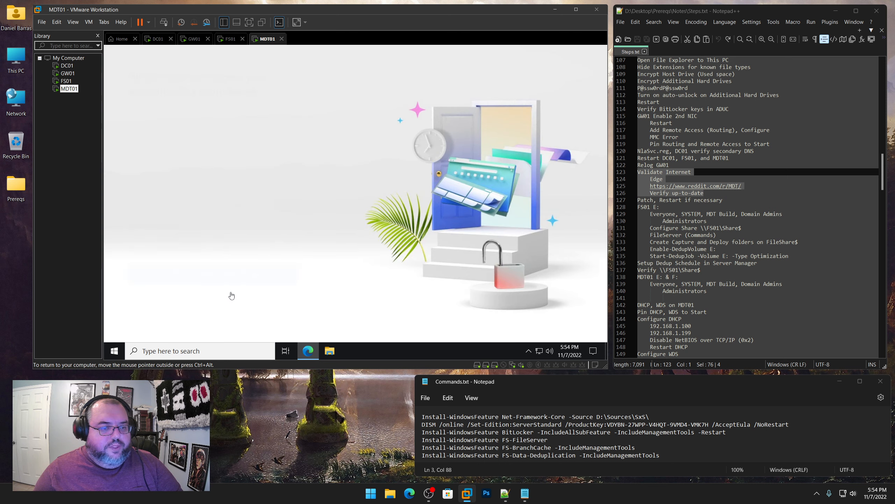
click(231, 295)
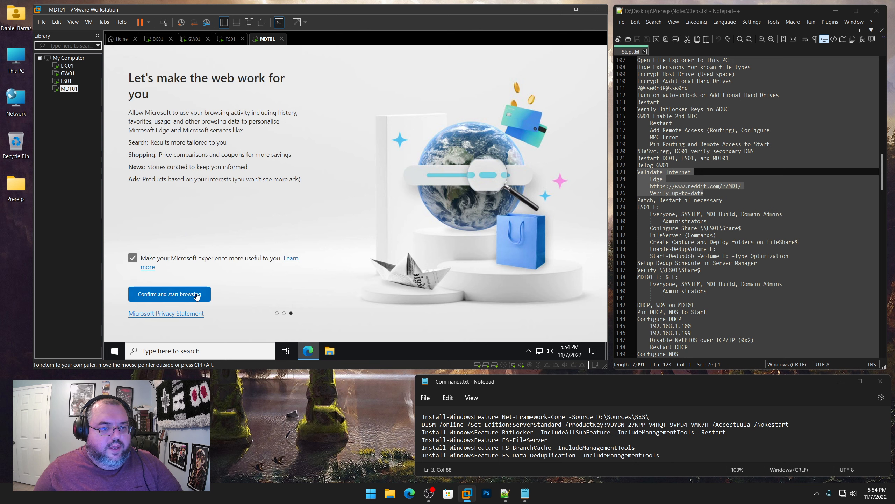
click(198, 296)
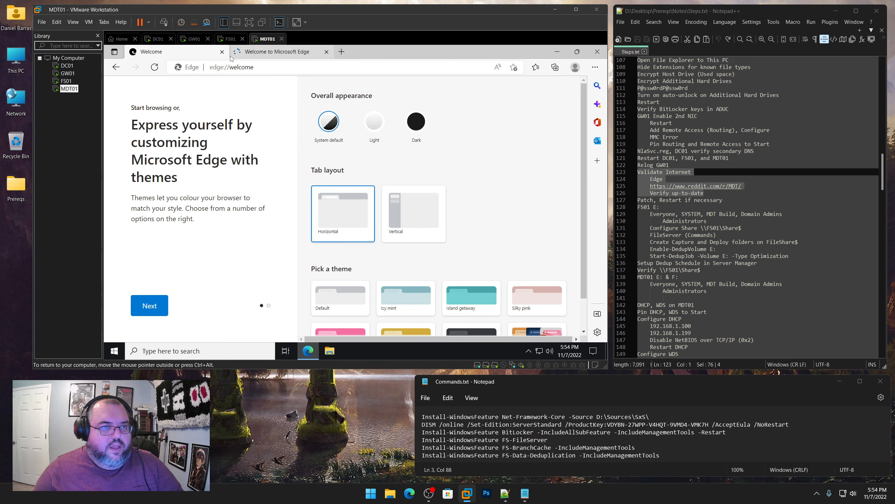
Close the Edge theme welcome tab on MDT01, DC01, GW01 and FS01; select the r/MDT URL in notes
click(222, 51)
click(67, 65)
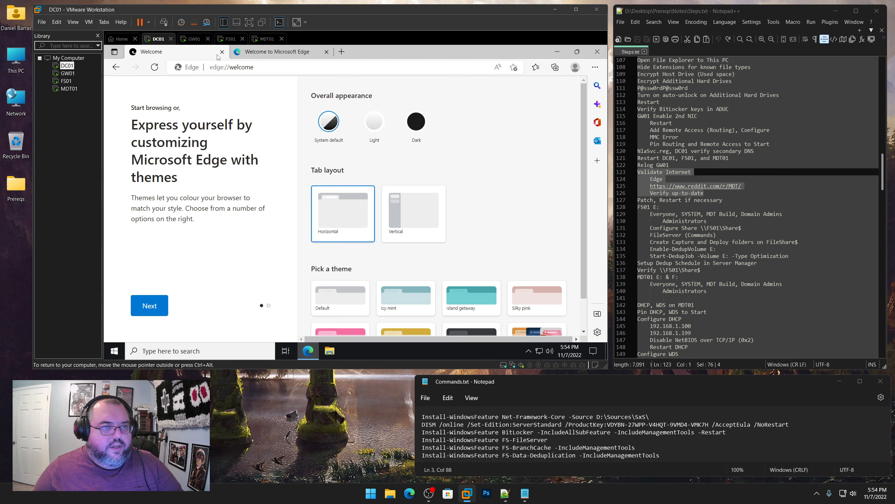
click(222, 52)
click(67, 74)
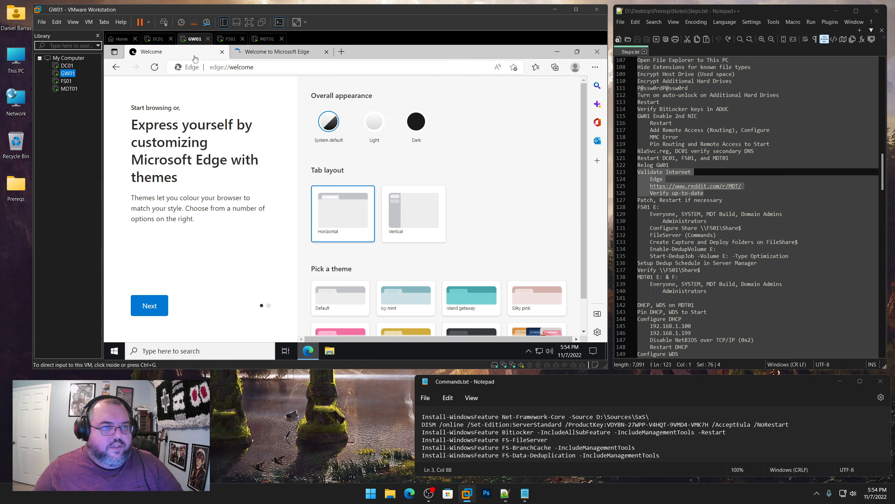
click(222, 51)
click(66, 81)
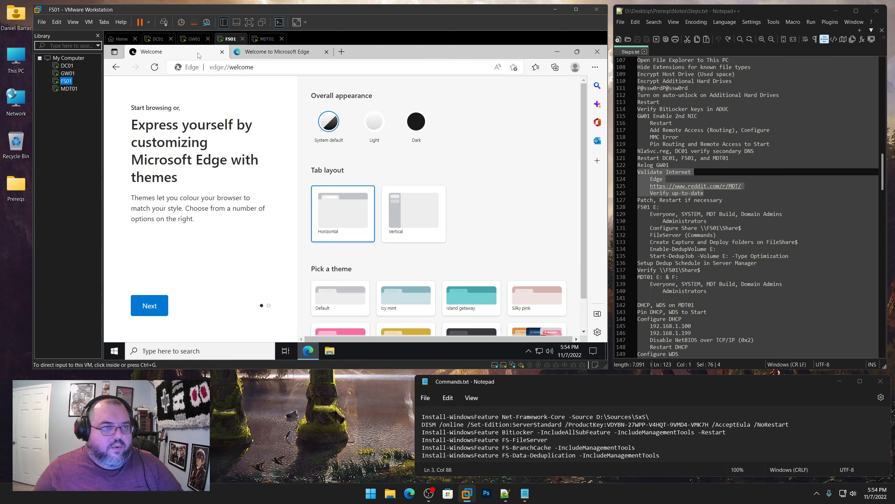
click(222, 52)
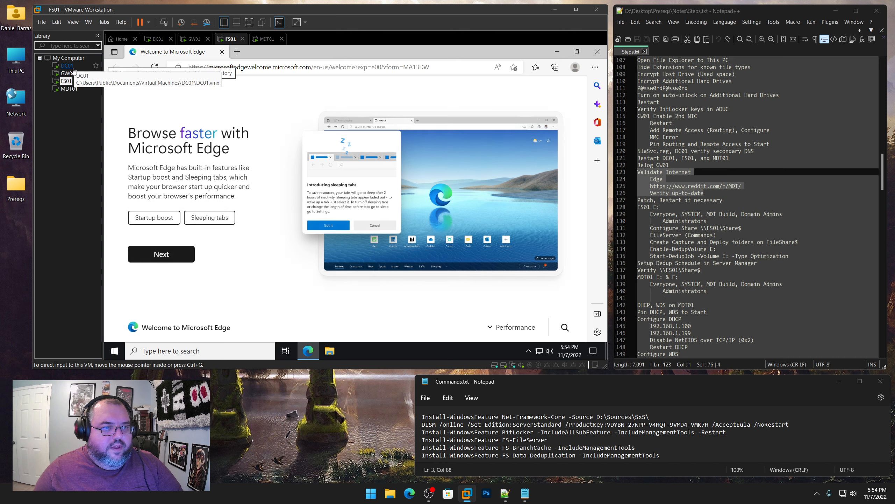
click(752, 193)
drag(742, 186, 651, 185)
Copy the reddit r/MDT URL and load it in DC01's Edge
right_click(662, 188)
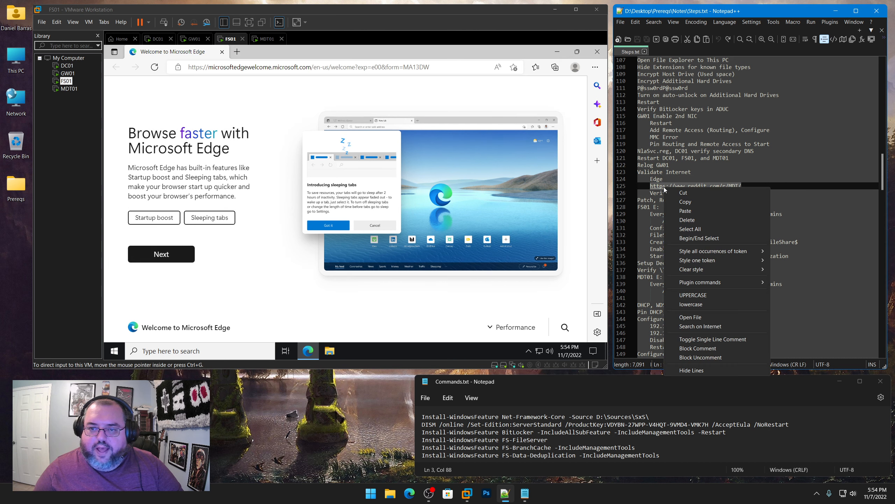
click(685, 202)
click(67, 65)
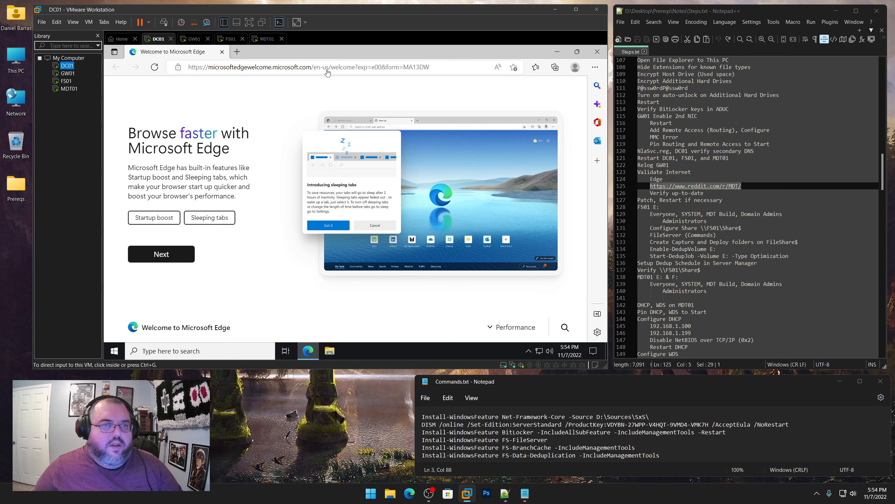
click(183, 67)
key(ctrl+v)
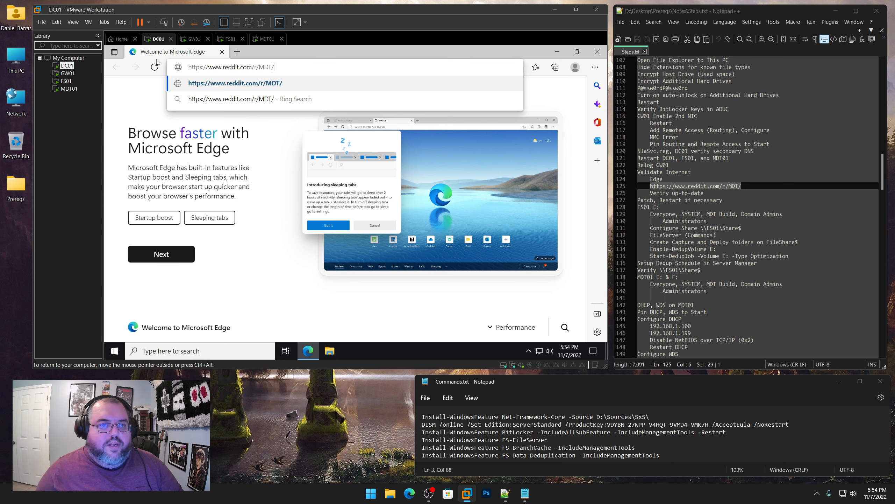
key(Return)
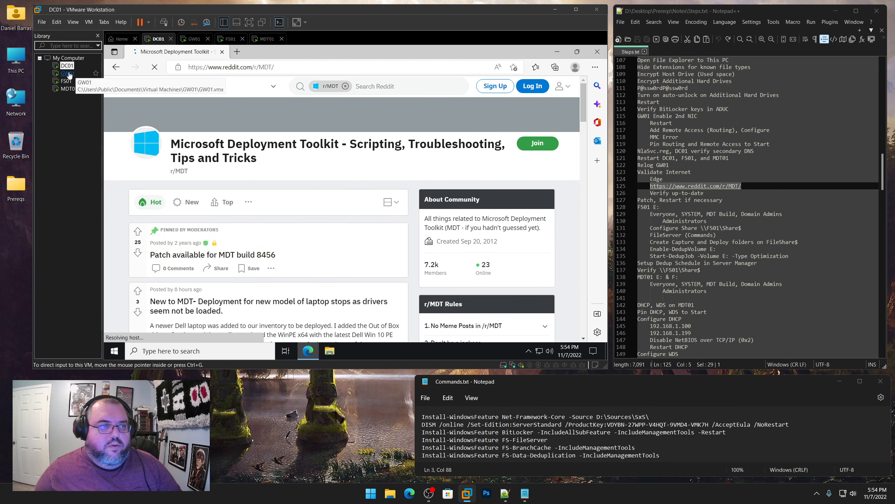
Load the r/MDT page in GW01's Edge, retrying after a connection error
click(68, 73)
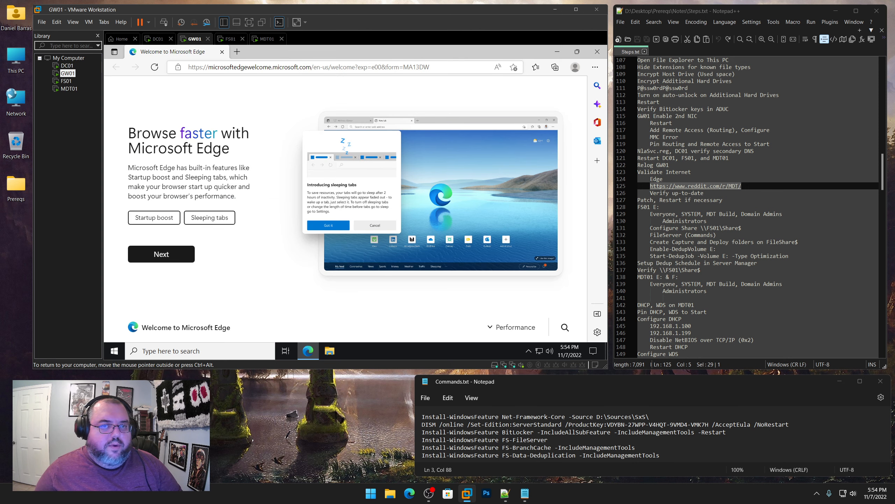
drag(482, 67, 155, 66)
key(ctrl+v)
key(Return)
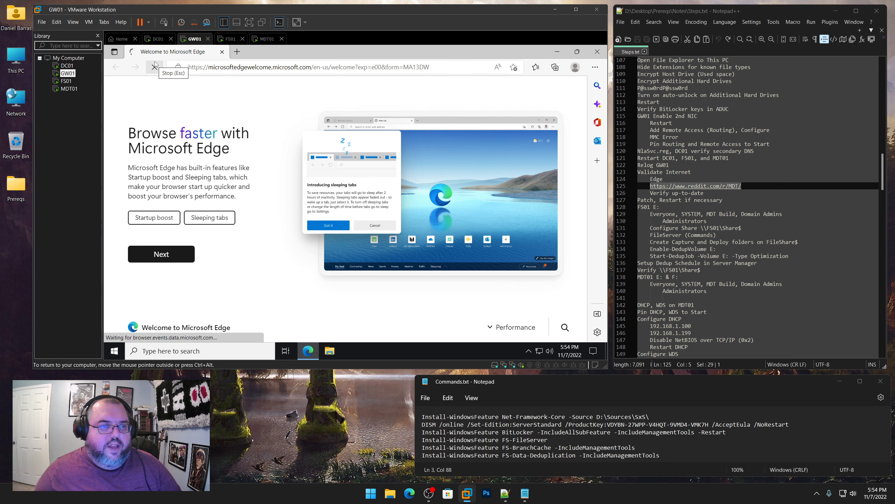
click(154, 67)
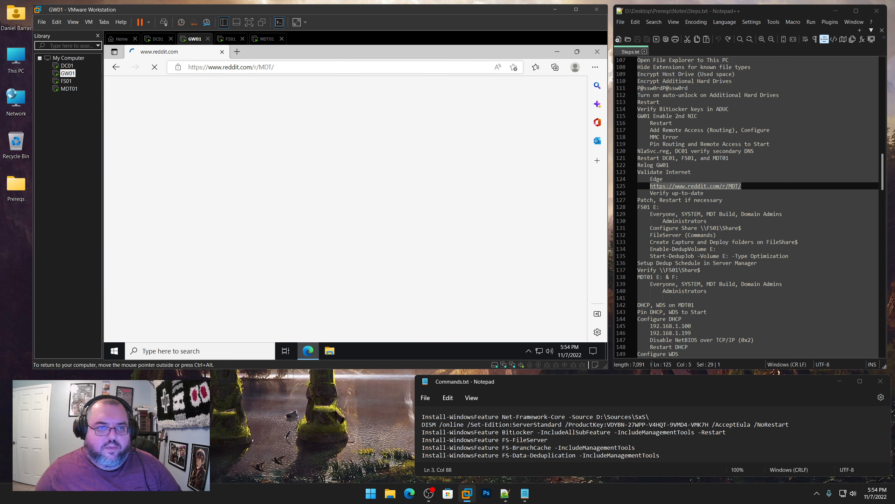
drag(282, 68, 199, 71)
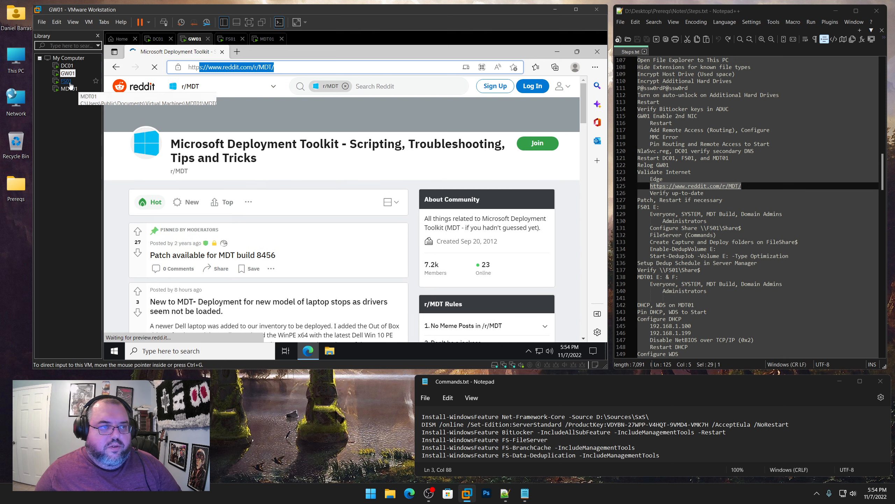
Load the r/MDT page in Edge on FS01 and MDT01, then confirm DC01 and GW01 loaded
click(67, 81)
click(166, 66)
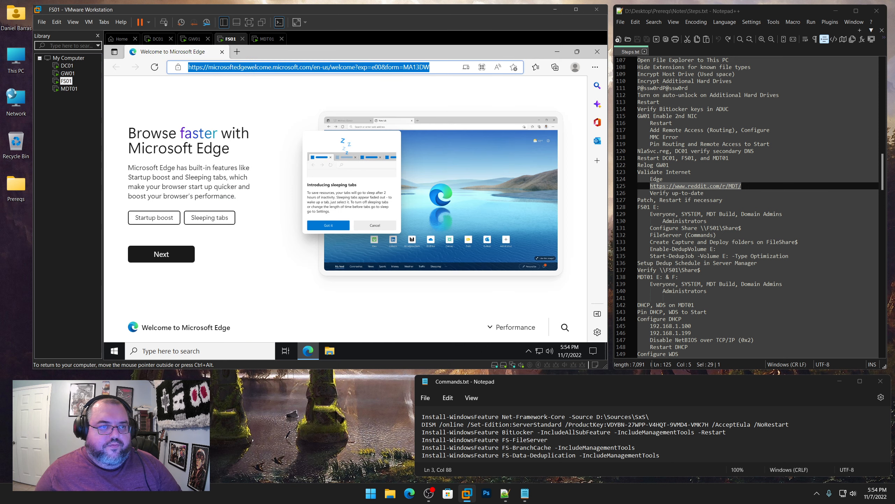
key(ctrl+v)
key(Return)
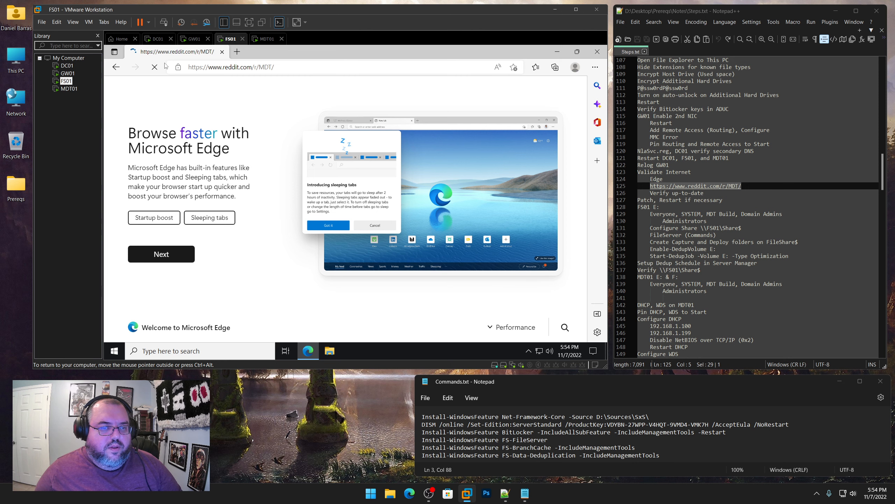
click(70, 89)
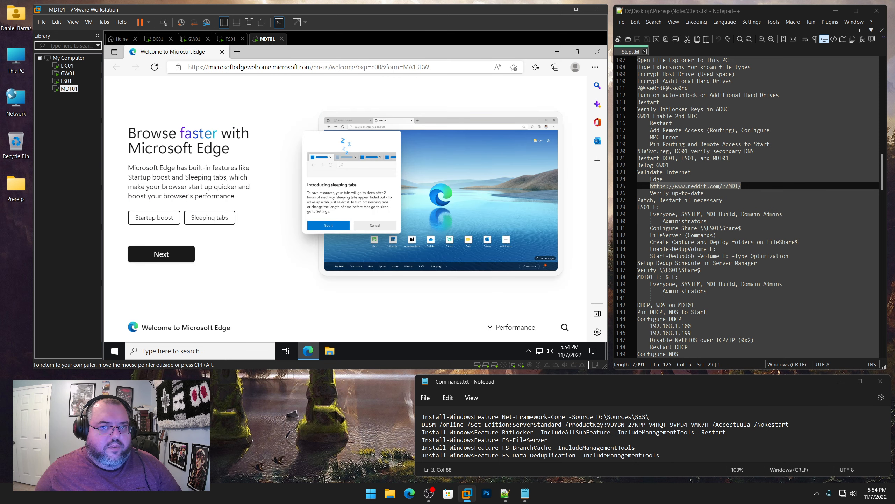
click(309, 67)
key(ctrl+v)
key(Return)
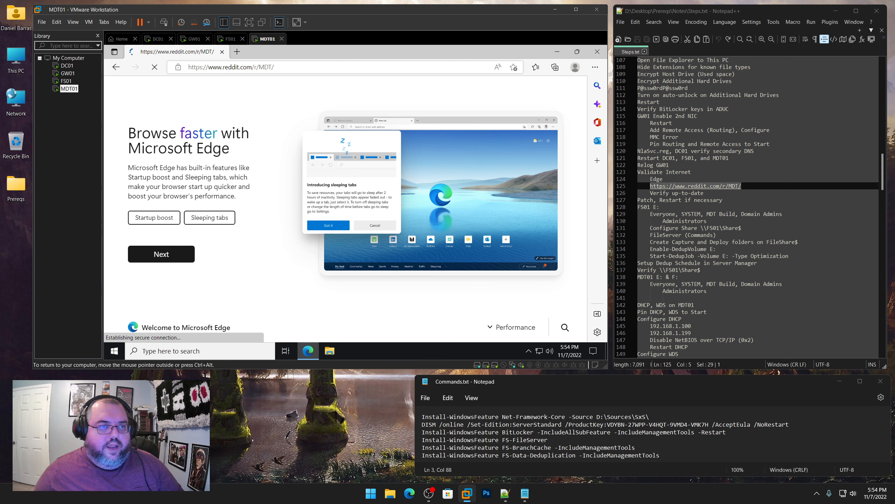
click(67, 66)
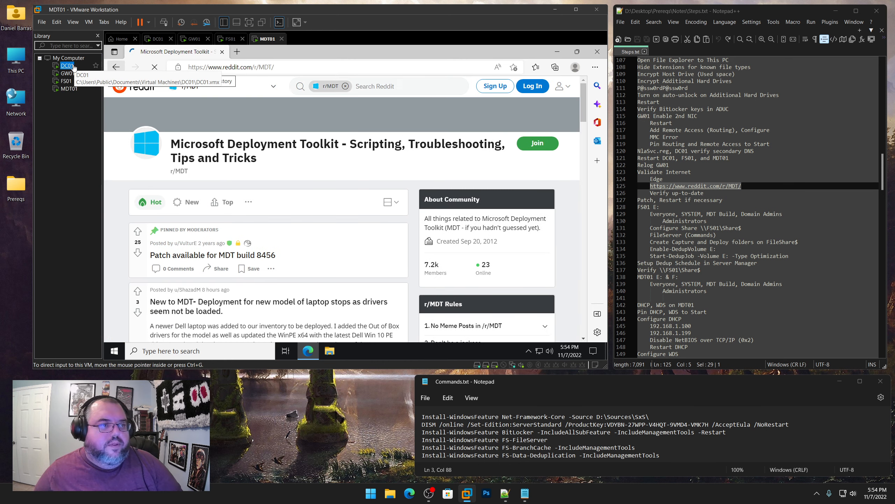
click(68, 73)
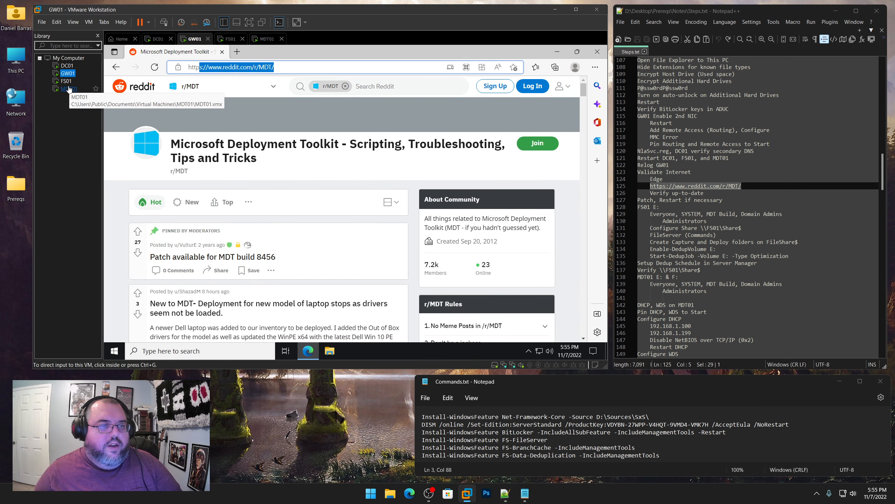
click(69, 88)
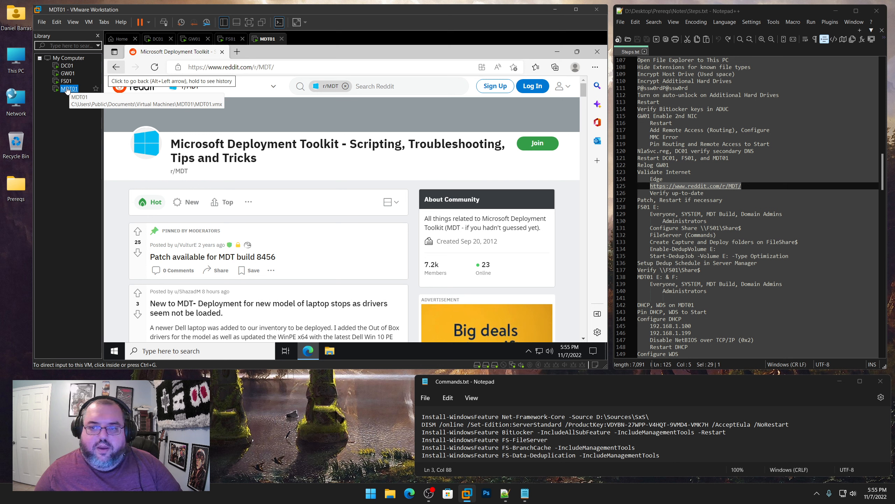
Run Edge's About Microsoft Edge update check on MDT01 and FS01, closing Edge on each
click(595, 68)
mouse_move(517, 332)
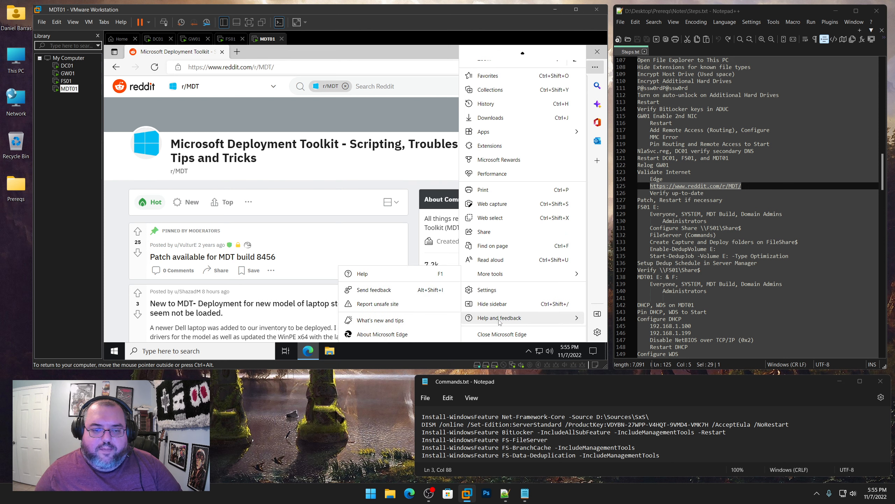
click(394, 335)
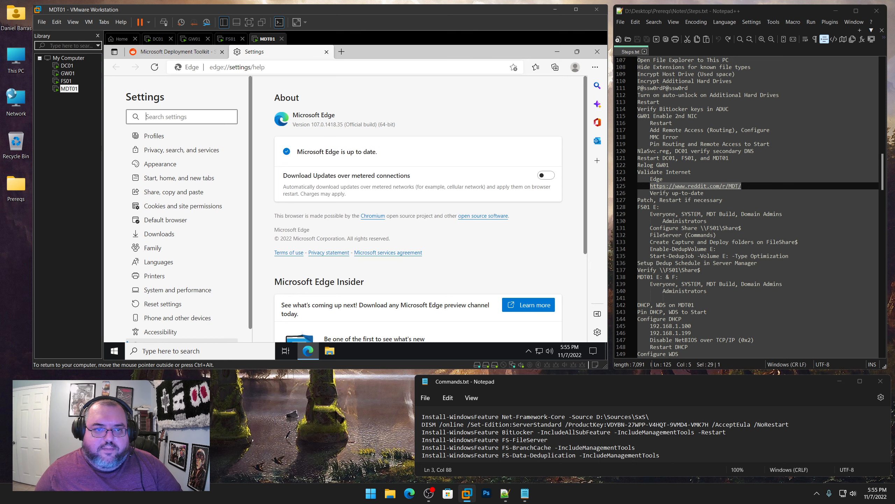
click(597, 51)
click(66, 81)
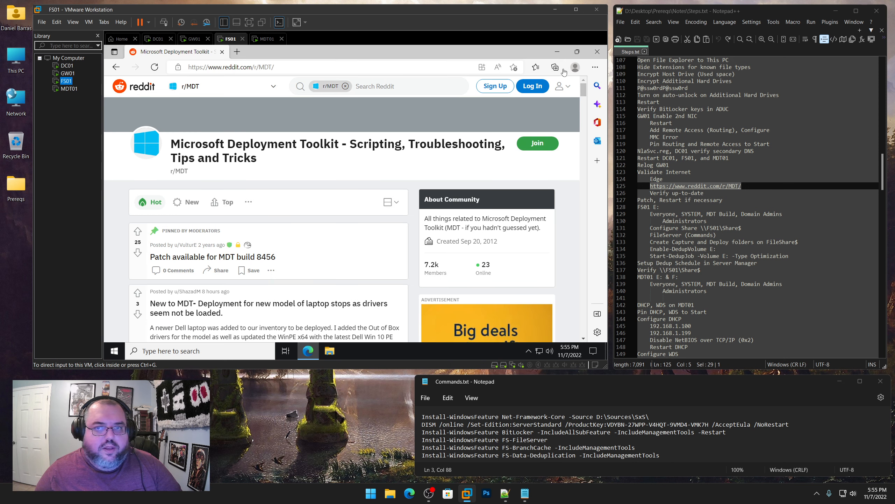
click(595, 67)
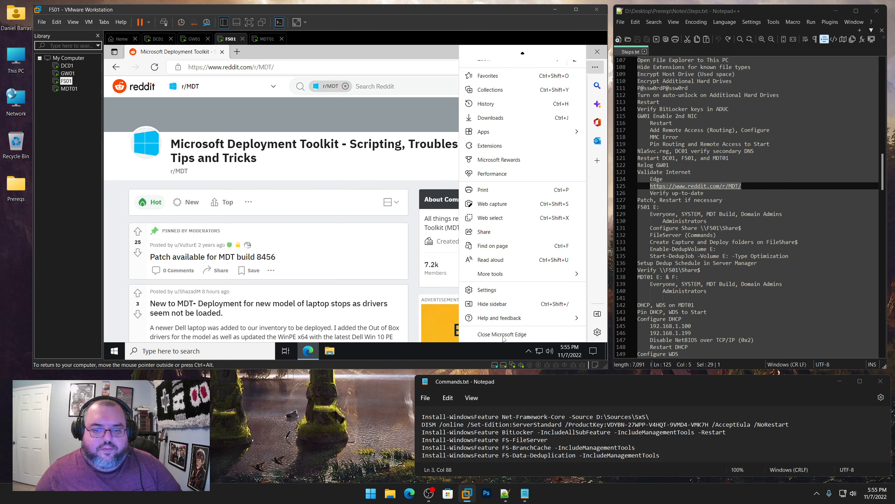
mouse_move(496, 317)
click(395, 337)
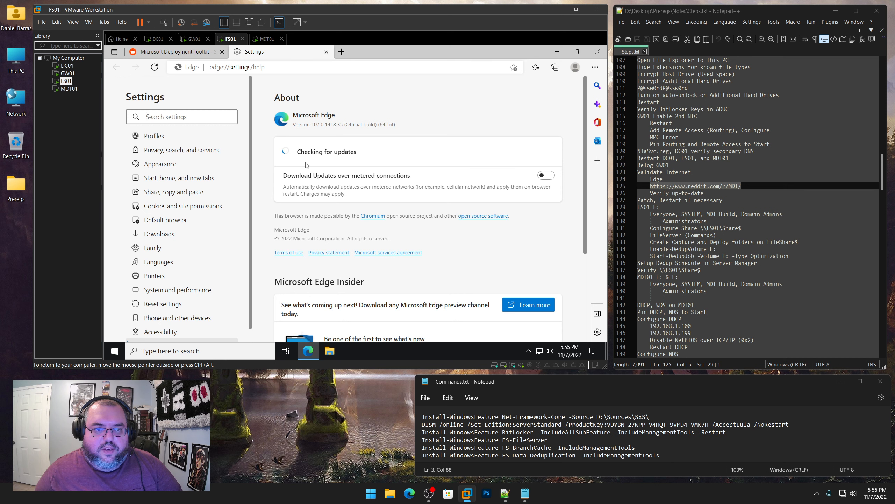
click(597, 52)
Run the Edge update check on GW01 and close Edge
click(72, 77)
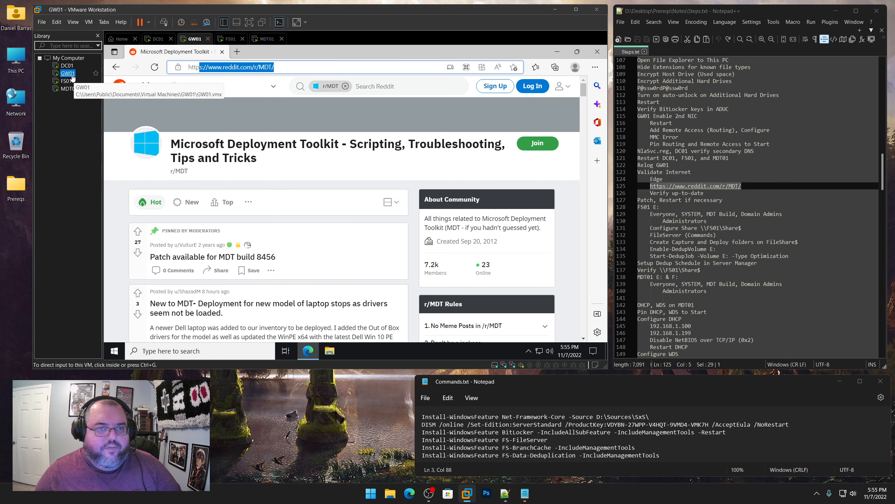
click(595, 67)
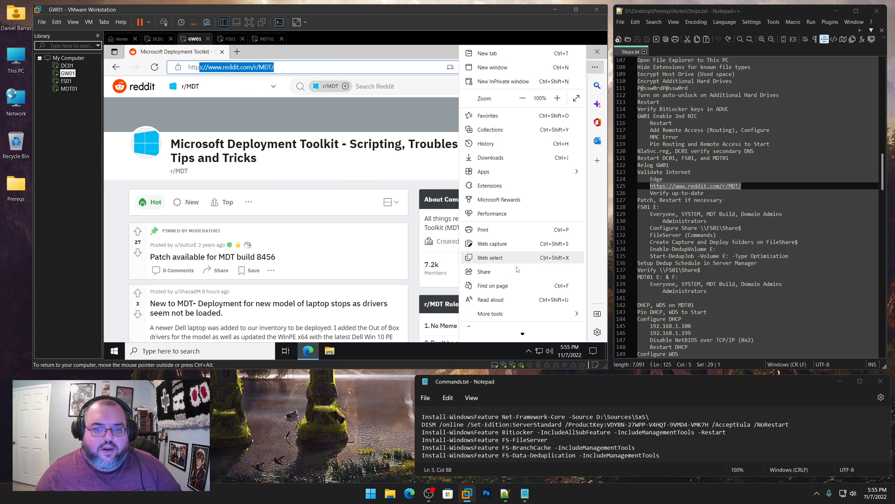
mouse_move(504, 332)
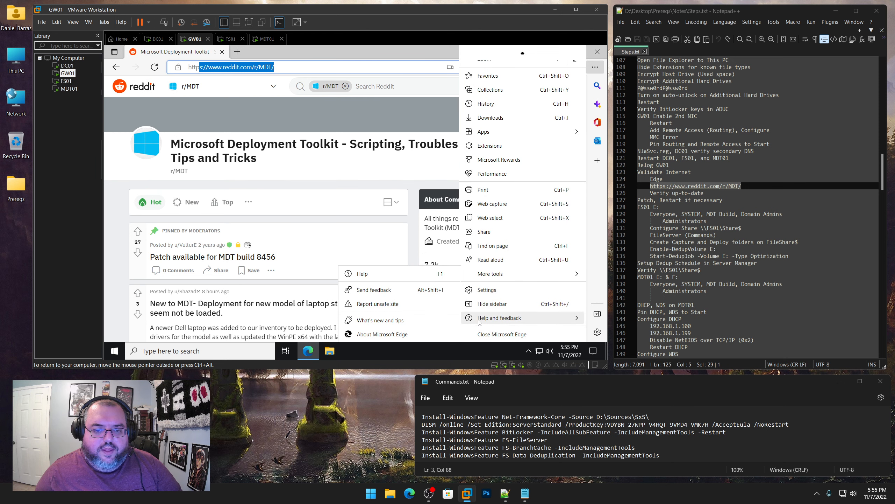
click(388, 335)
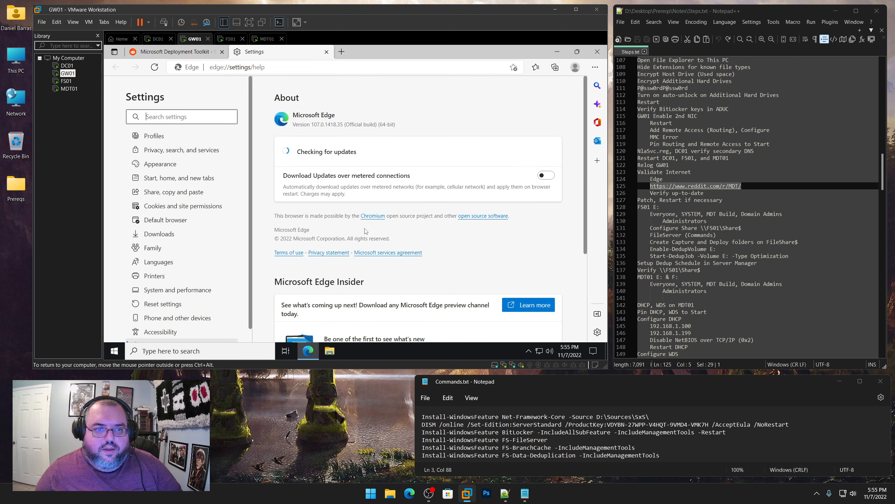
click(597, 52)
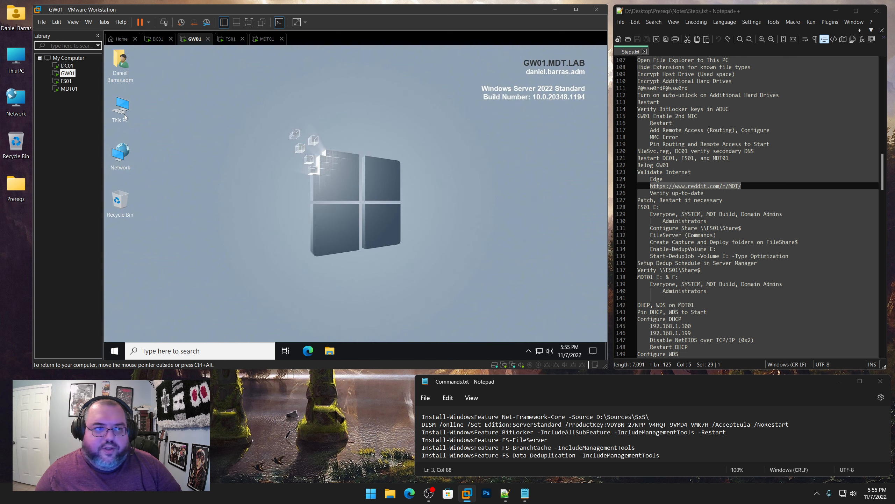
On DC01, check Edge's version for updates and close Edge to reveal the desktop
click(69, 89)
click(66, 81)
click(68, 73)
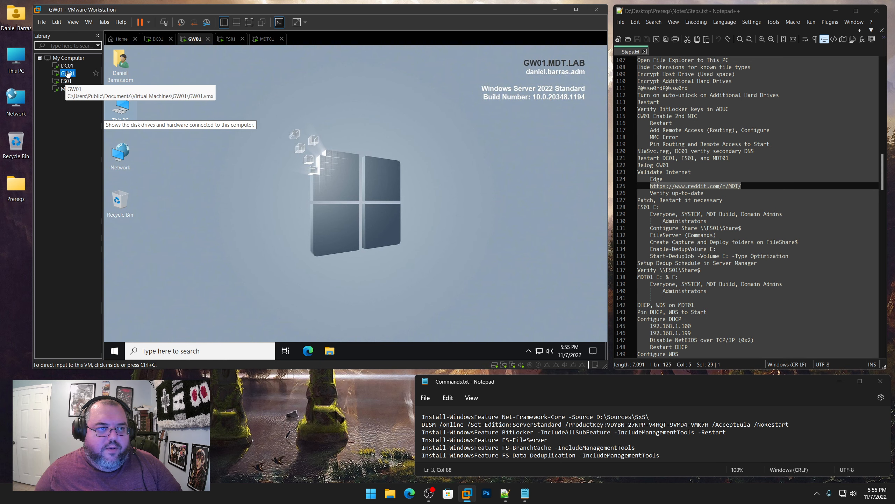
click(66, 65)
click(595, 68)
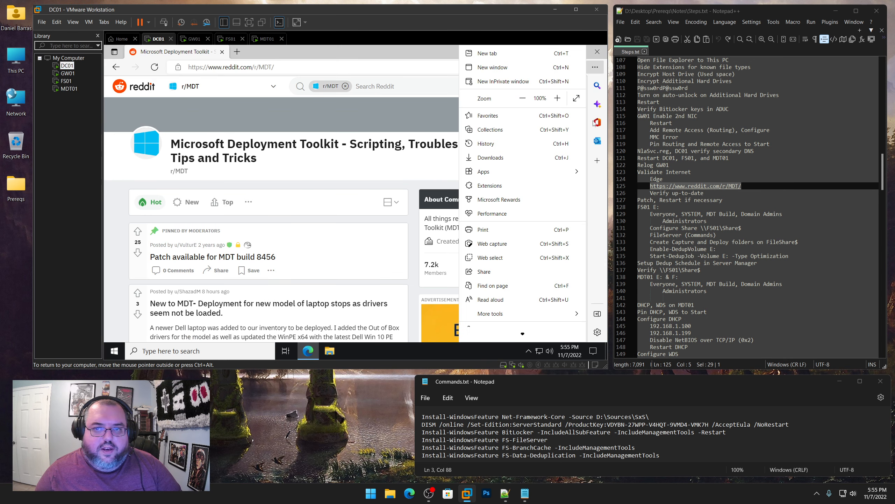
scroll(500, 328, down, 1)
mouse_move(500, 319)
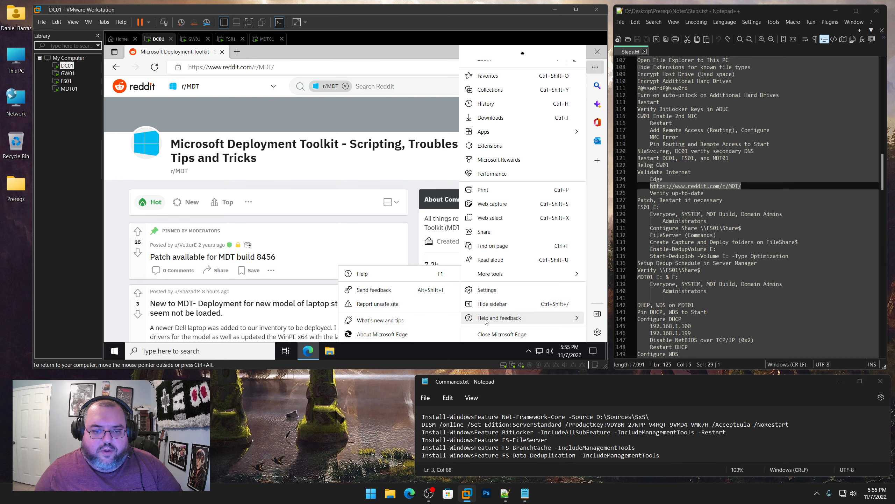
click(405, 336)
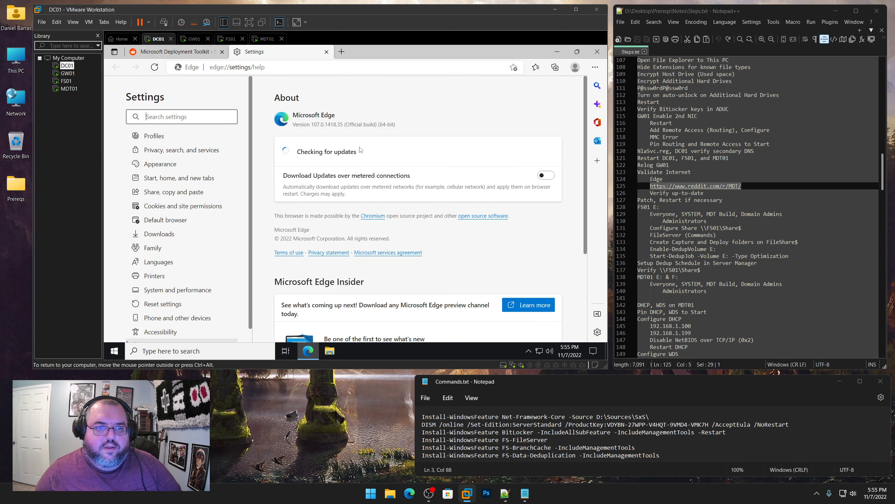
click(597, 52)
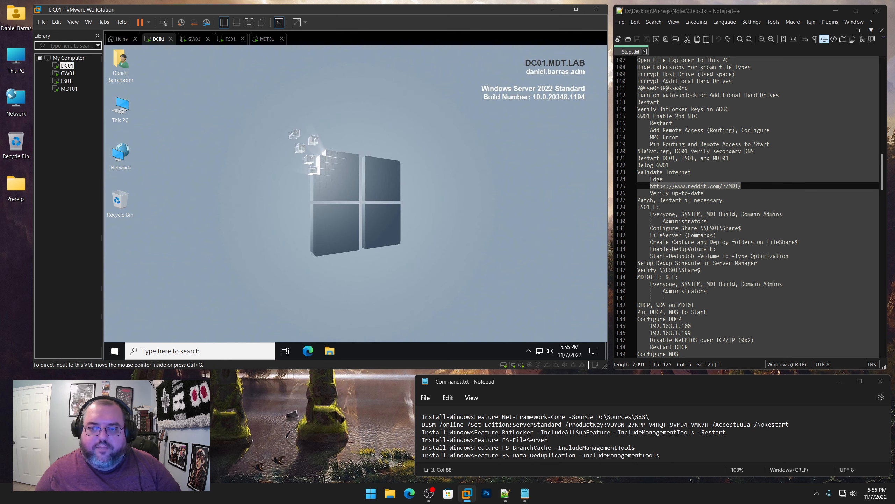
Mark the Patch step in the notes and start Windows Update's check on DC01
drag(732, 201, 637, 200)
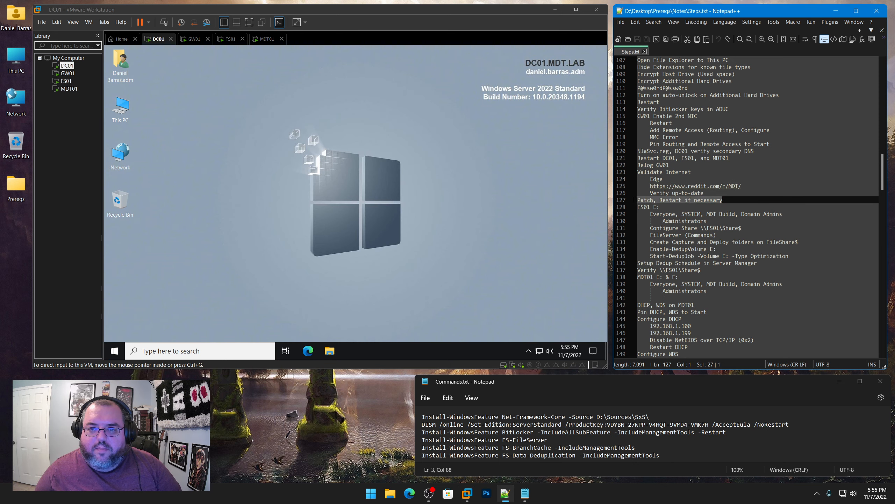
click(196, 167)
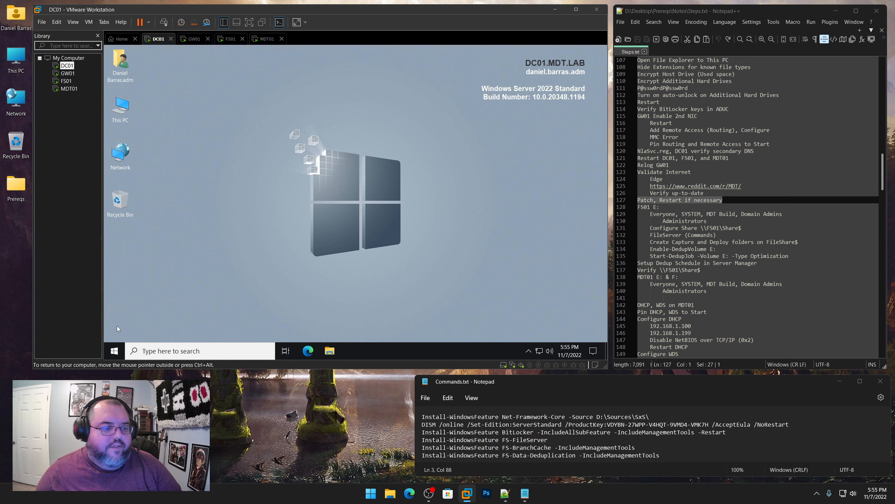
click(116, 351)
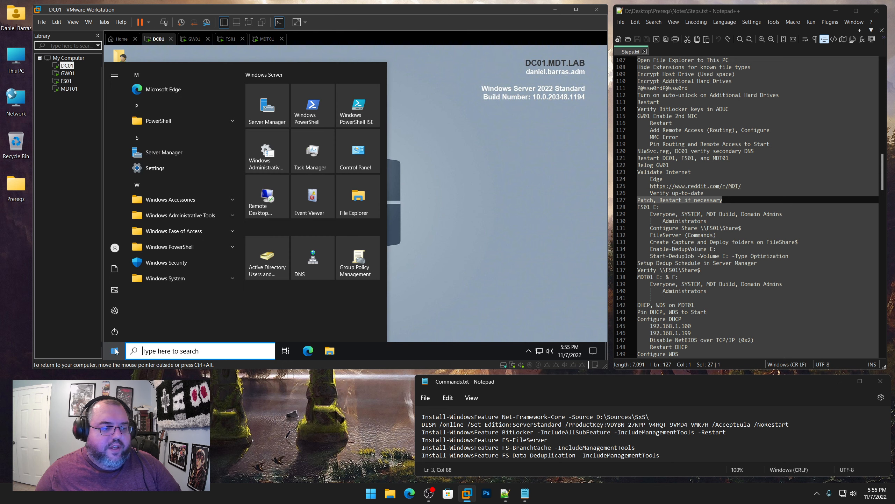
click(113, 312)
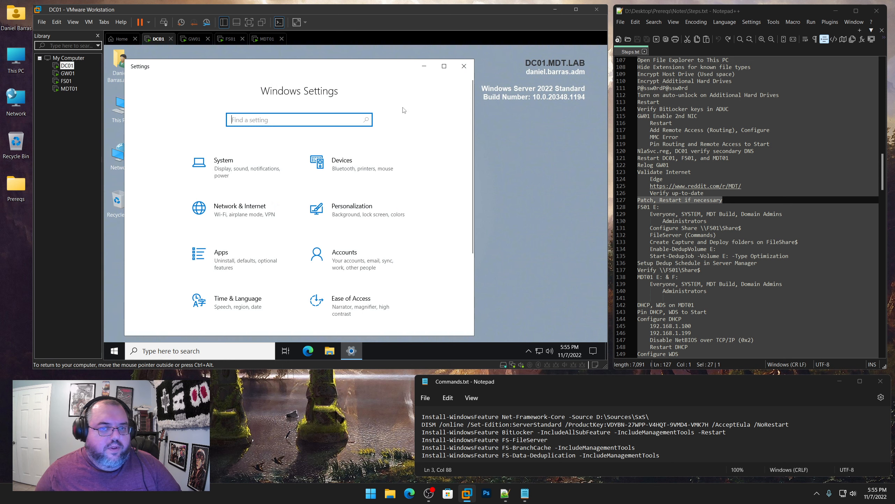
click(444, 66)
click(408, 248)
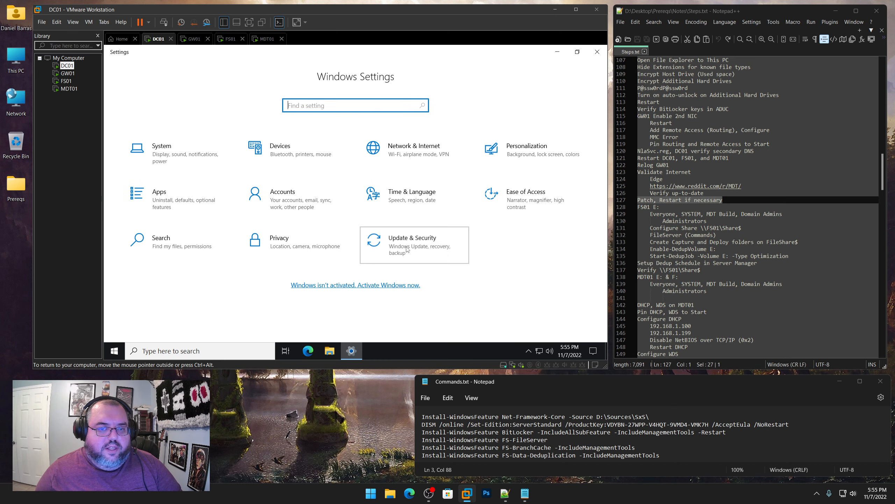
click(284, 139)
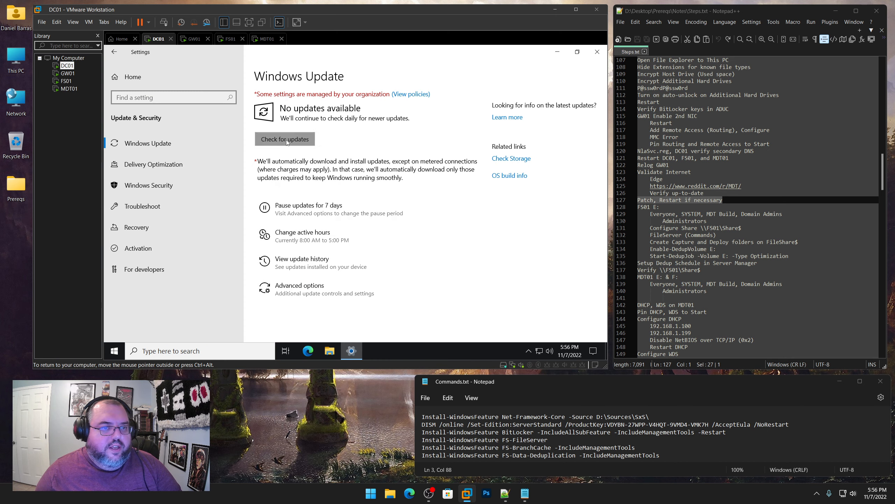
Start the Windows Update check on GW01 from Settings > Update & Security
click(68, 74)
click(181, 256)
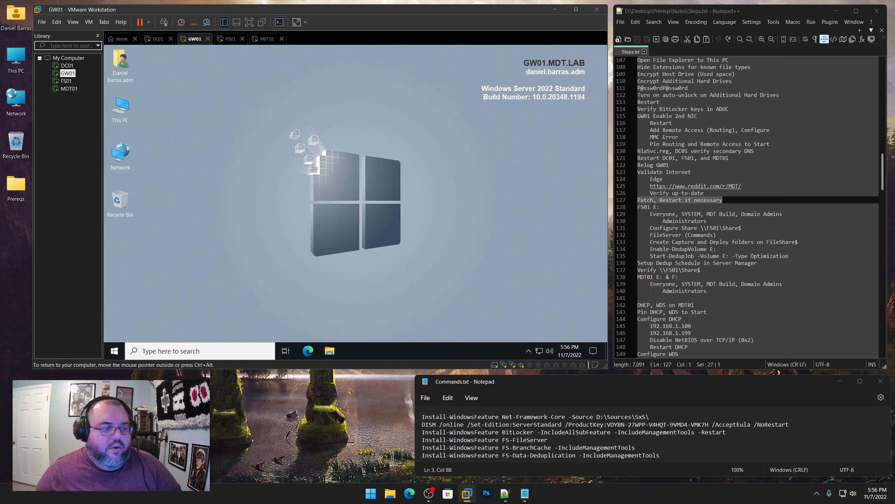
click(114, 351)
click(118, 315)
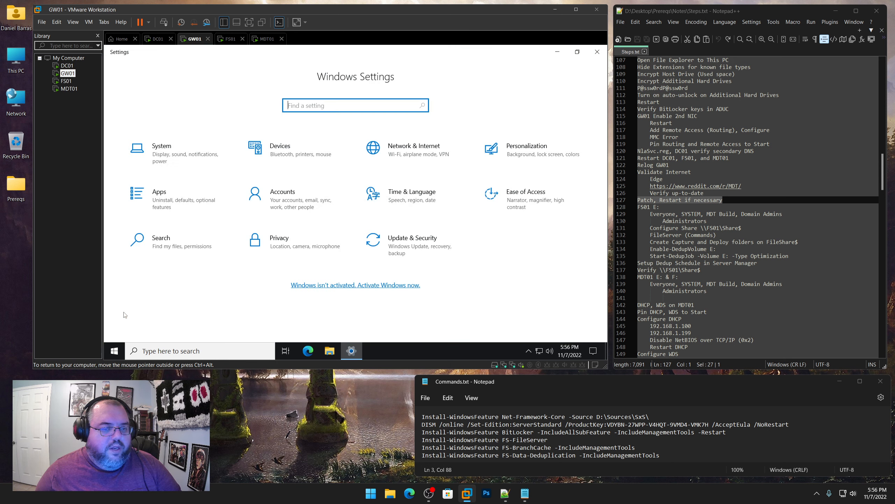
click(407, 247)
click(298, 140)
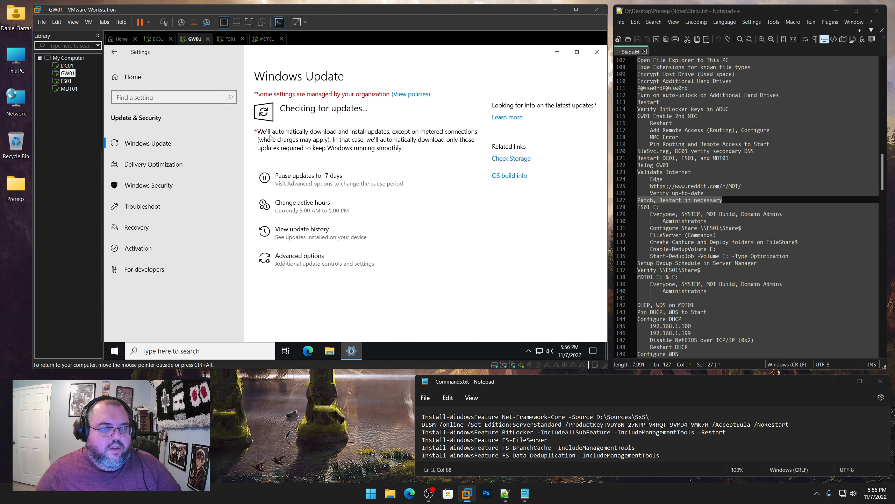
Open Windows Update on FS01, start the check on MDT01, then return to DC01
click(66, 81)
click(114, 351)
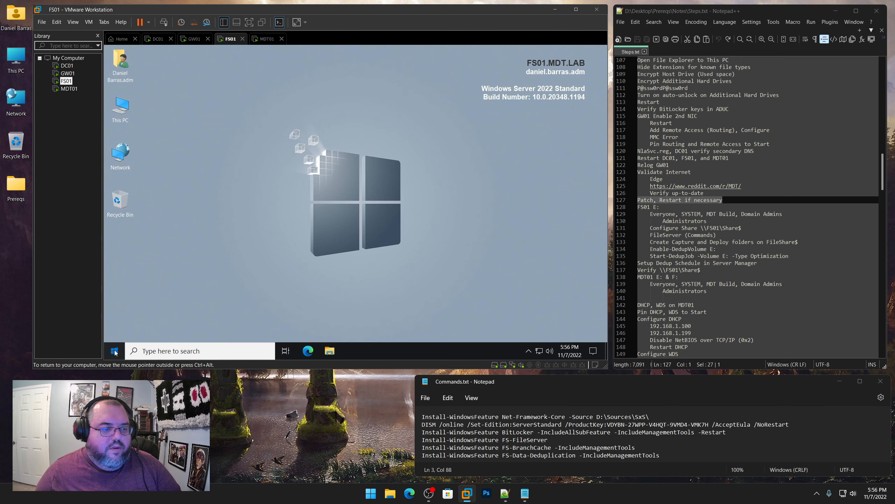
click(118, 315)
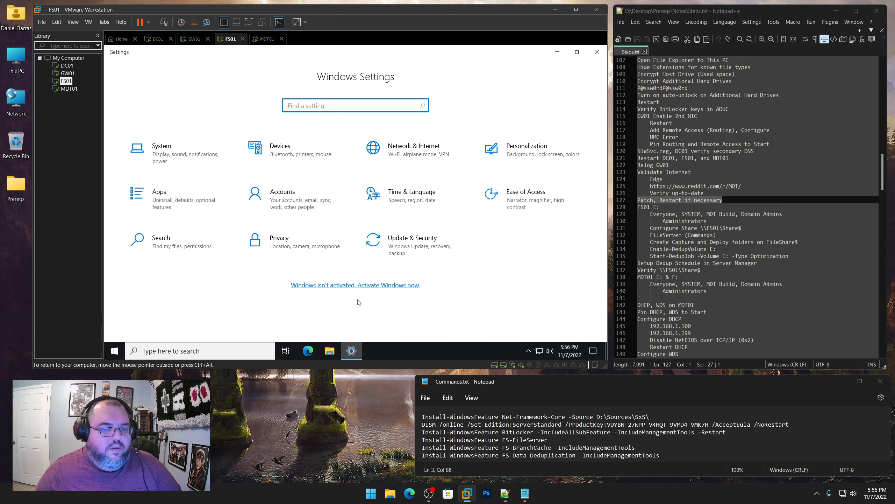
click(388, 256)
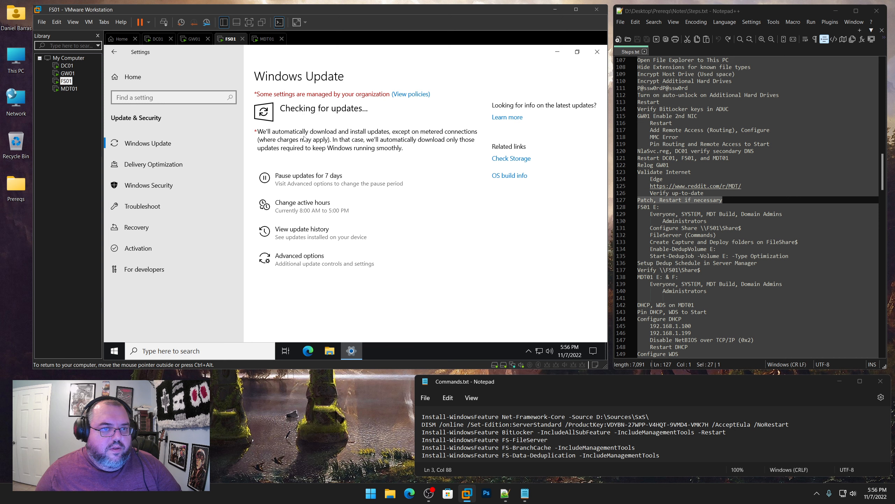
click(71, 89)
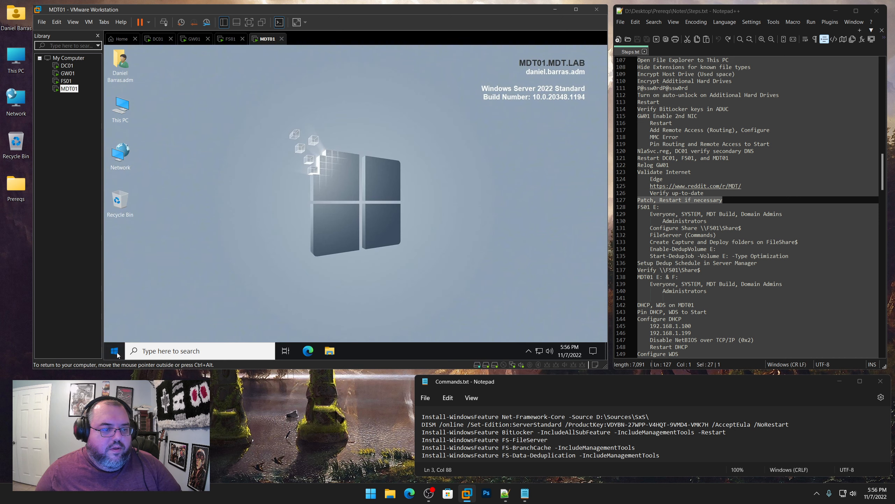
click(115, 350)
click(116, 316)
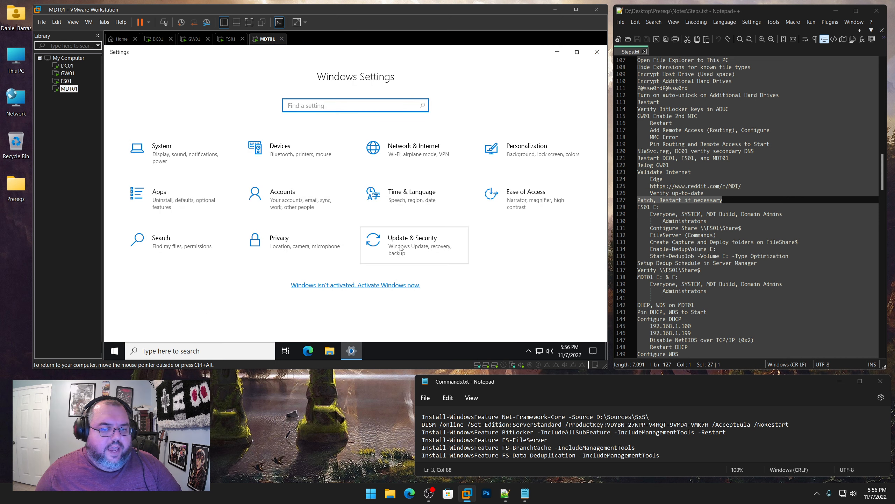
click(399, 247)
click(311, 143)
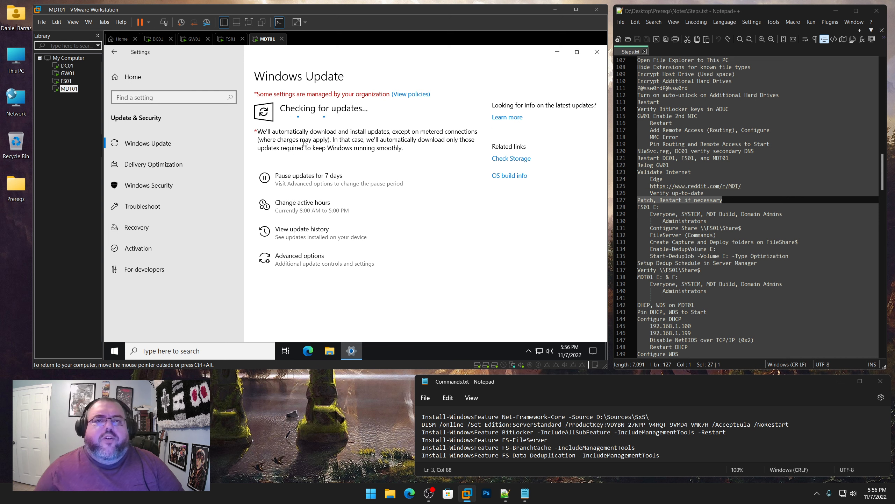
click(67, 66)
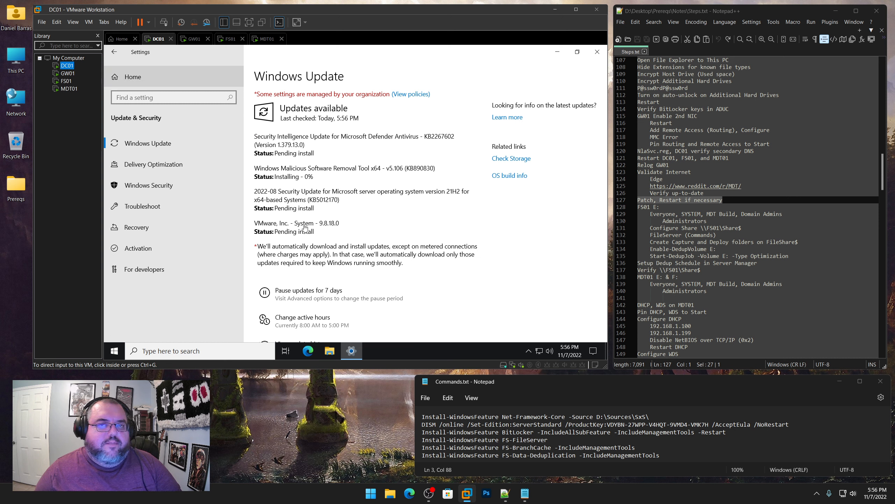
Glance at DC01's background apps, then highlight GW01's Download error - 0x8024200b status
click(529, 351)
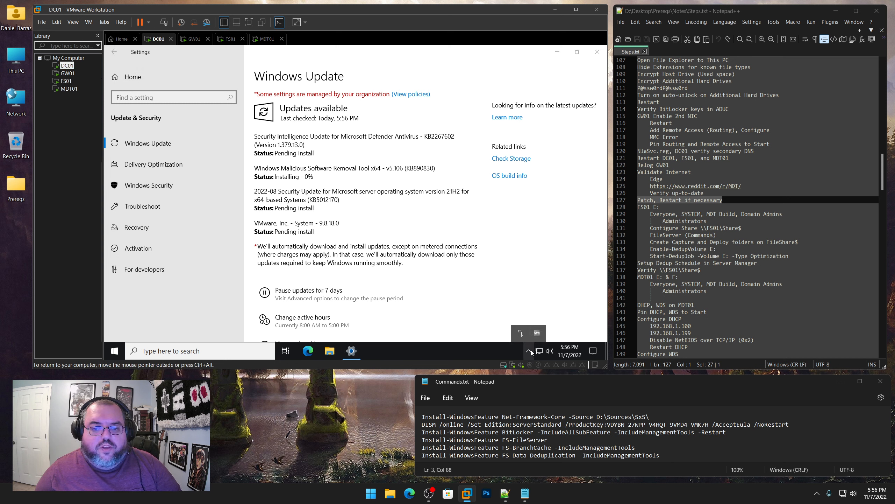
click(530, 350)
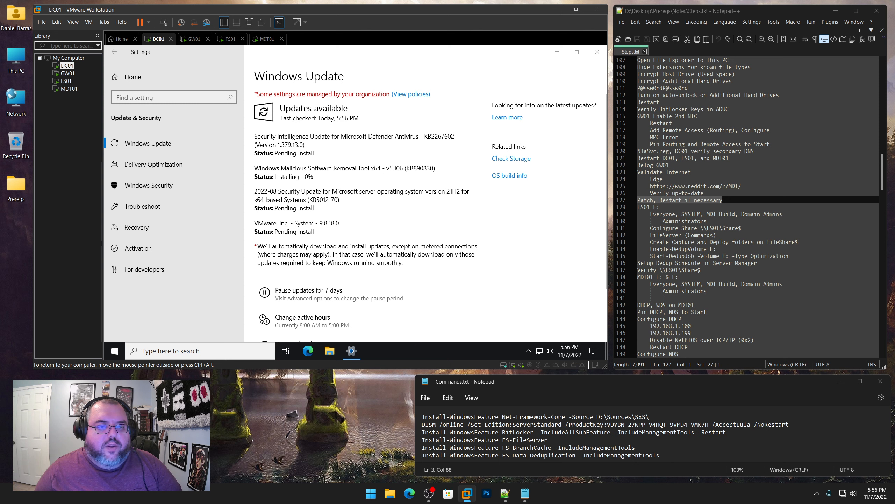
click(68, 73)
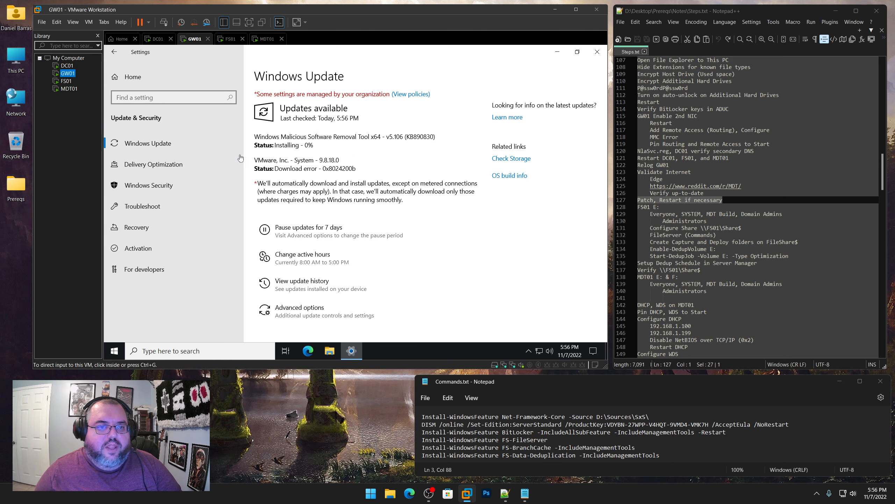
drag(356, 168, 274, 168)
click(274, 168)
drag(357, 169, 275, 168)
click(275, 168)
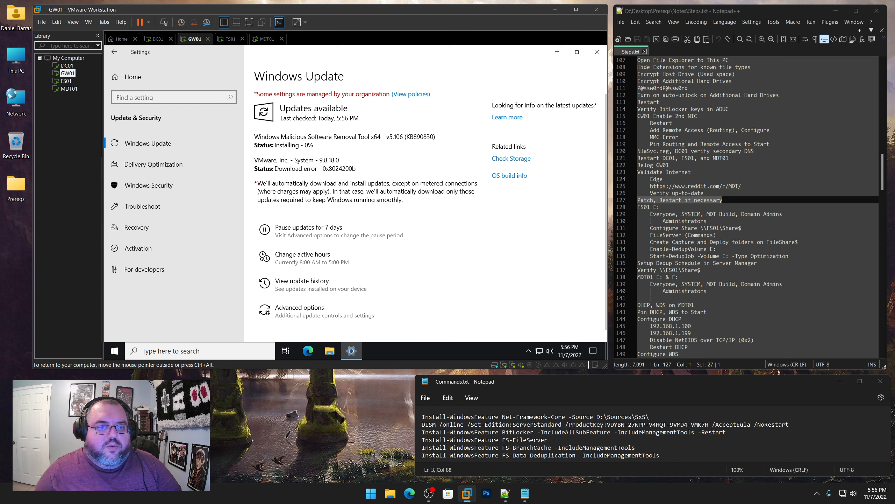
Highlight the same 0x8024200b download error on FS01 and MDT01, then compare all VMs from DC01
click(70, 82)
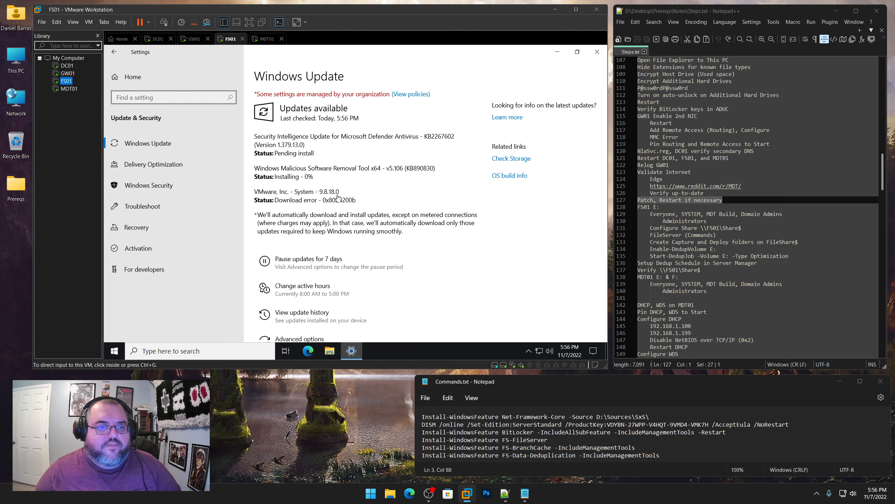
drag(357, 199, 286, 200)
click(69, 88)
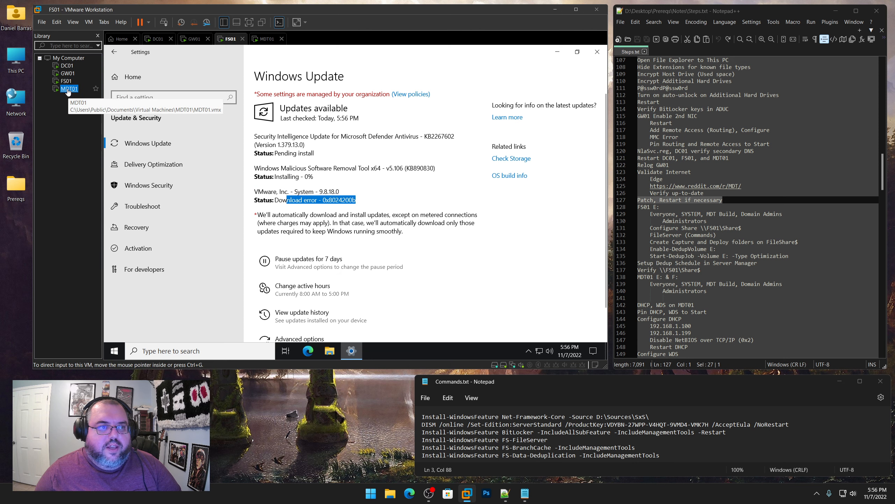
drag(356, 168, 292, 168)
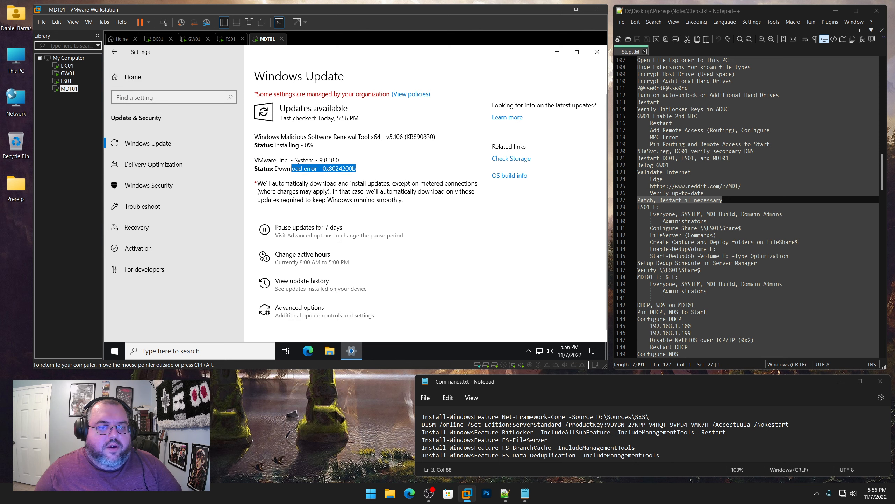
click(67, 66)
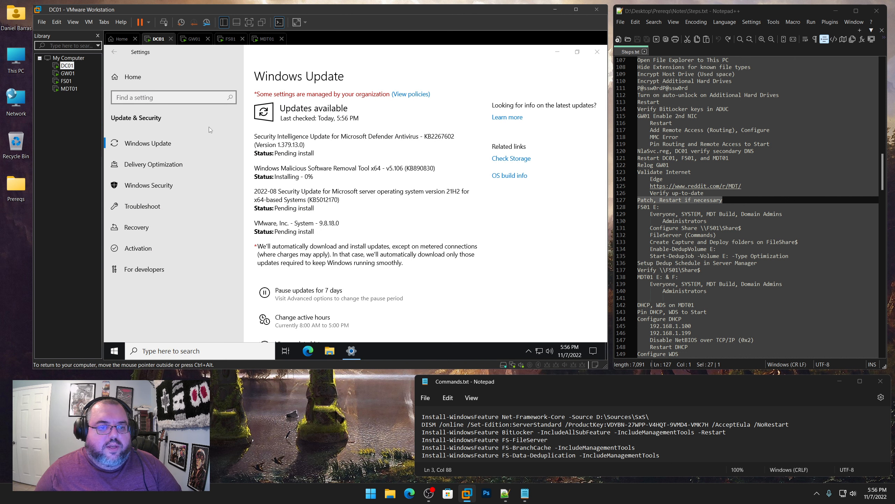
click(69, 73)
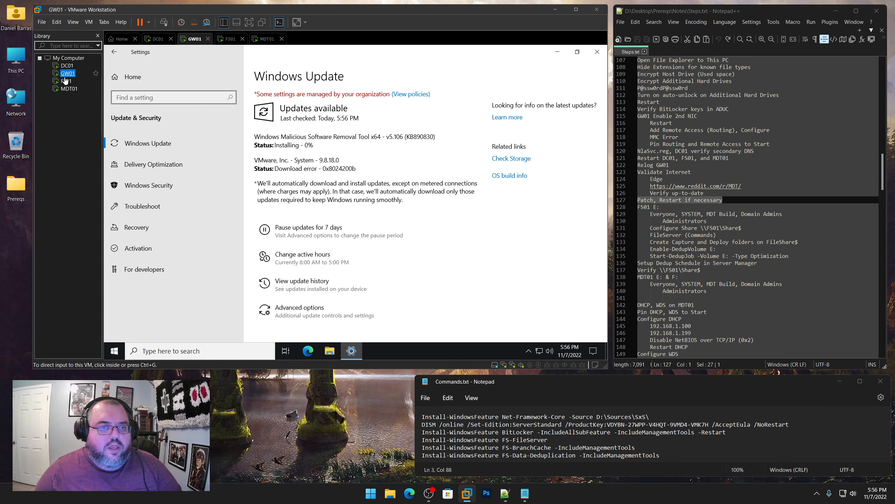
click(67, 81)
click(67, 89)
click(66, 67)
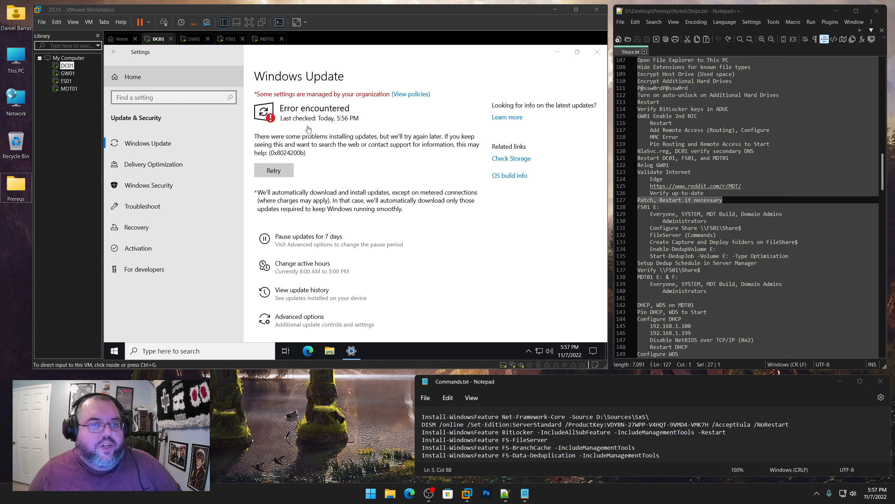
Retry the failed Windows Update check on DC01, GW01, FS01 and MDT01
click(370, 192)
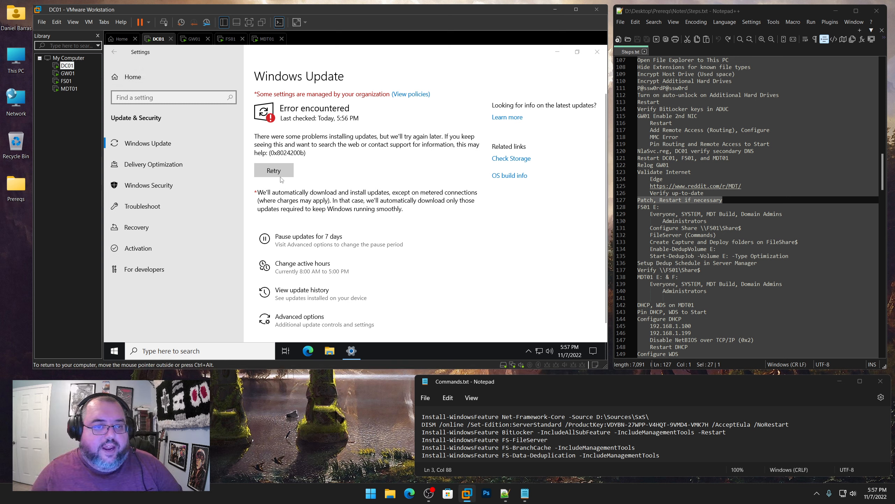
click(280, 177)
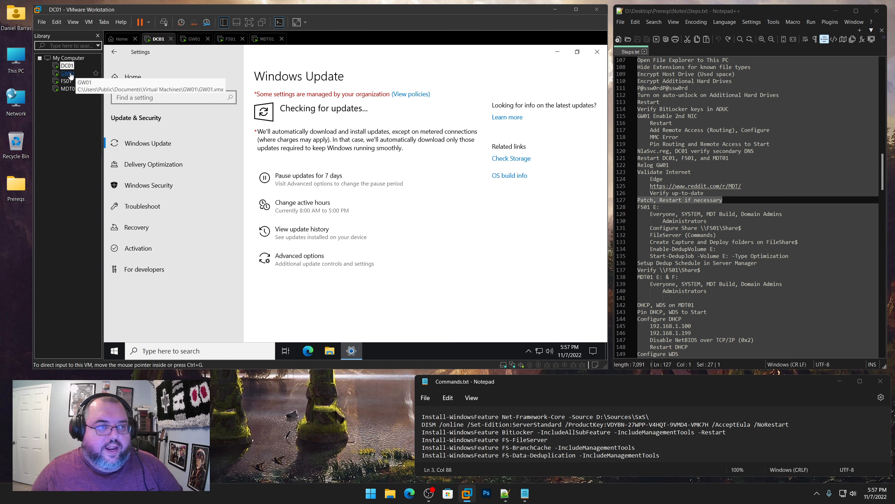
click(71, 75)
click(271, 170)
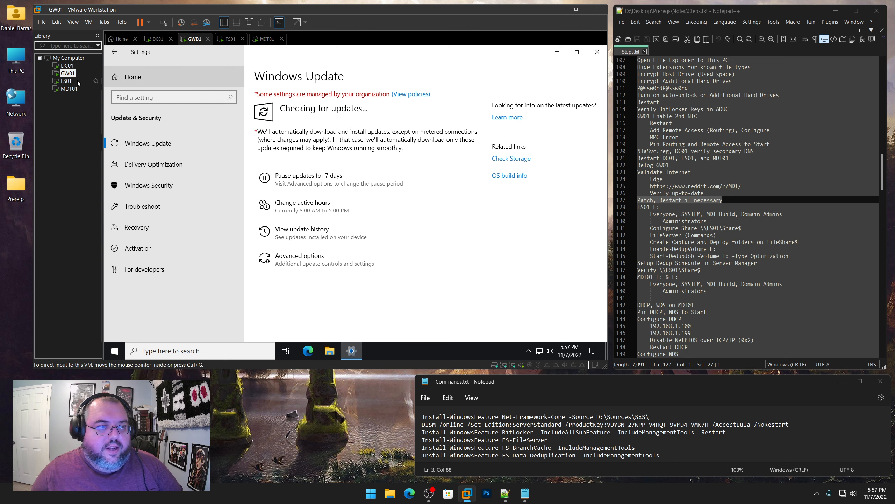
click(77, 81)
click(274, 168)
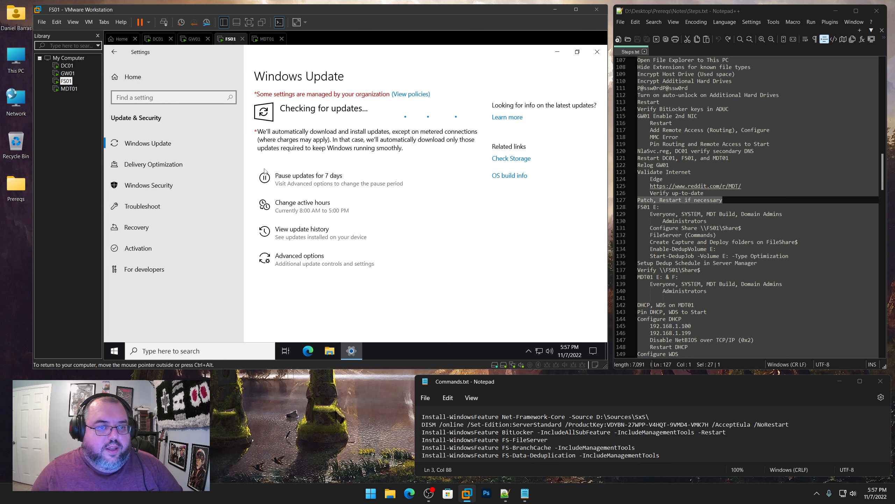
click(70, 89)
click(270, 170)
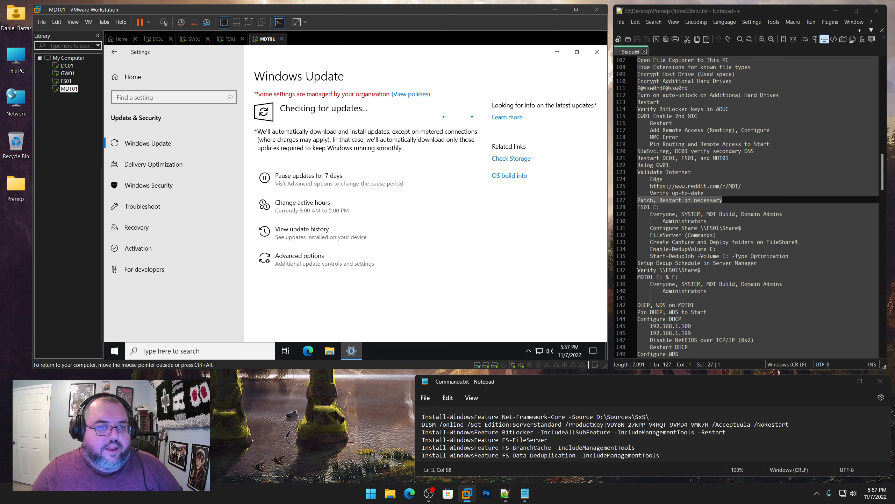
Cycle through the VMs until each reports 'You're up to date'
click(78, 66)
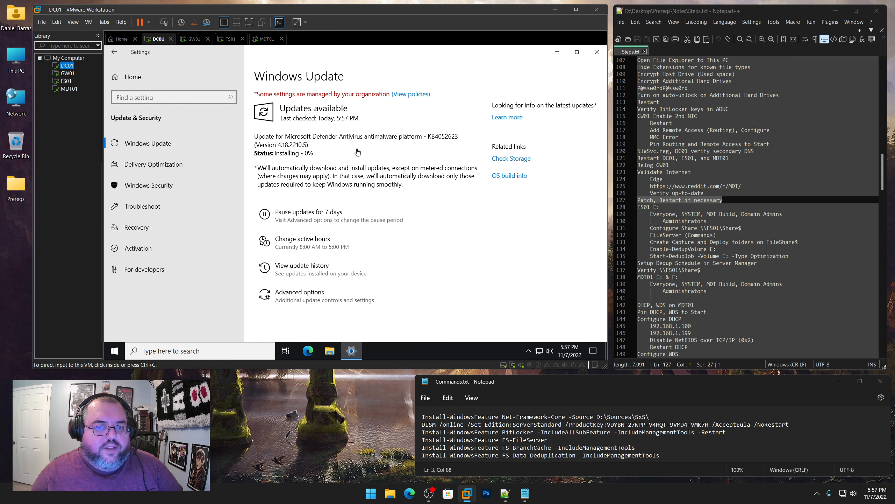
click(66, 81)
click(69, 90)
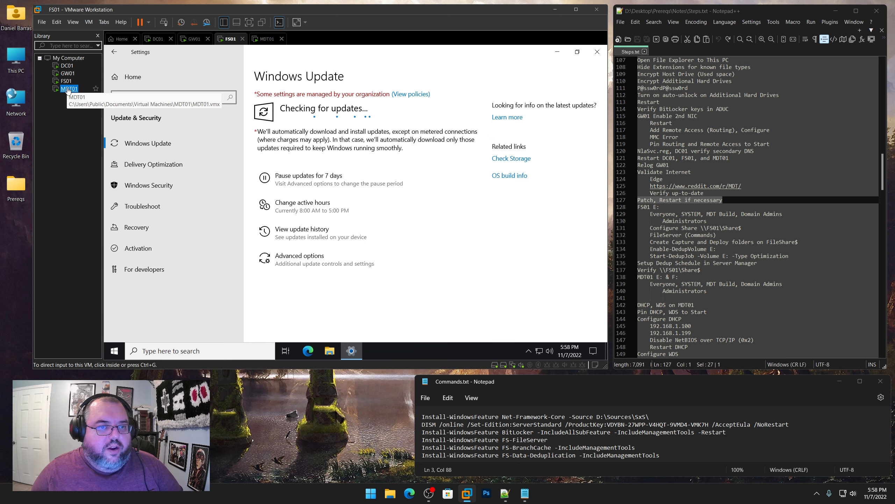
click(66, 66)
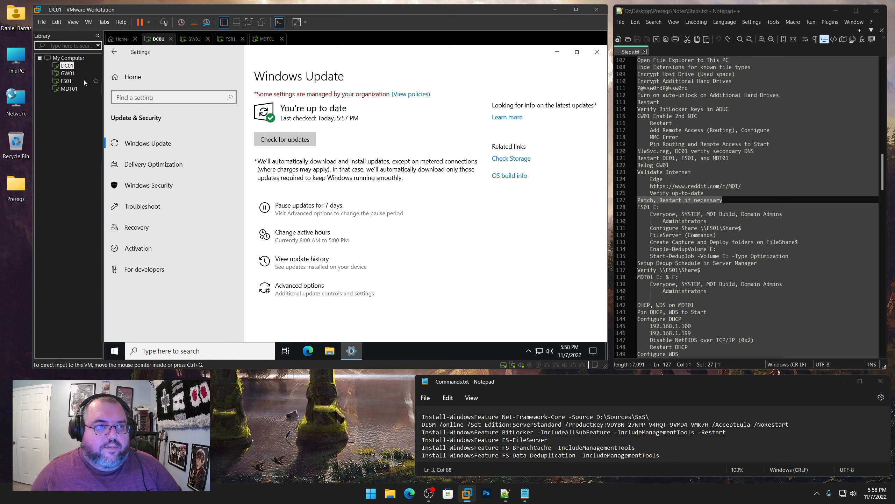
click(68, 73)
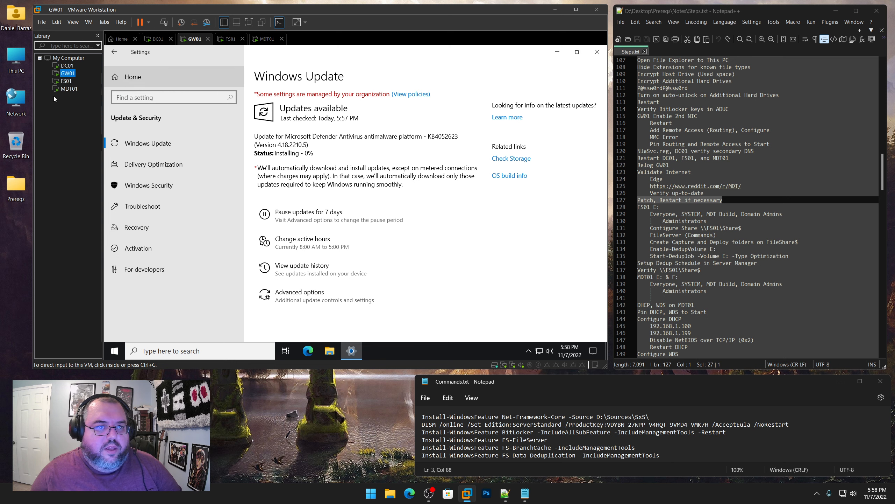
click(68, 89)
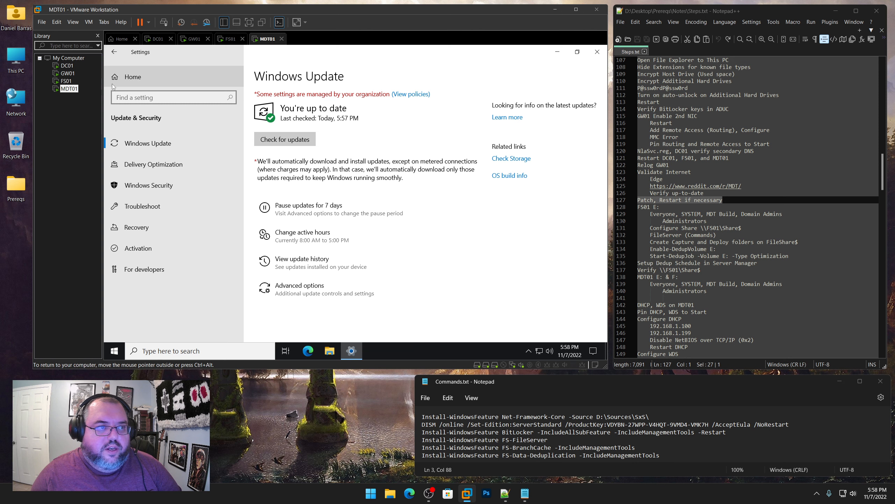
Close the Settings window on MDT01, DC01, GW01 and FS01, and mark the FS01 E: note step
click(597, 52)
click(67, 66)
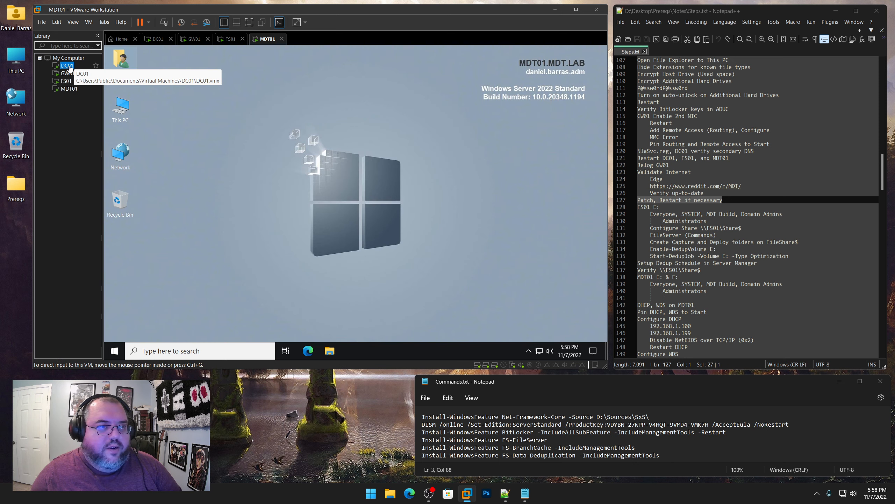
click(597, 52)
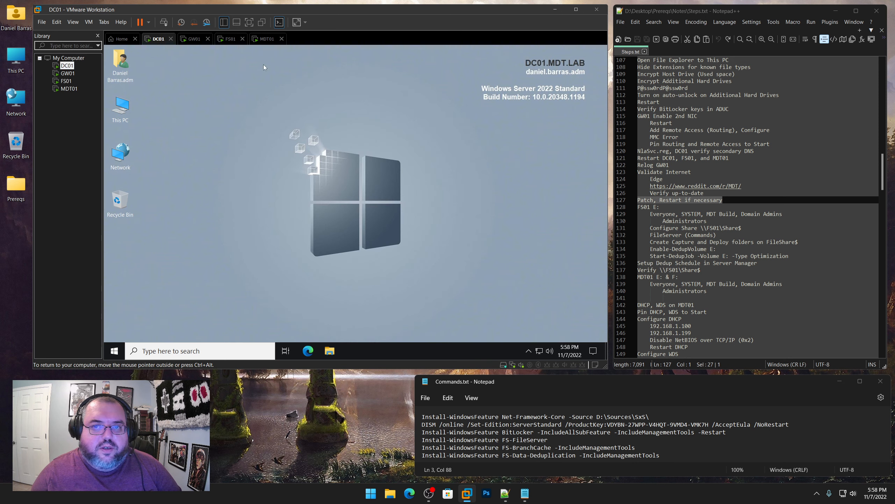
click(68, 73)
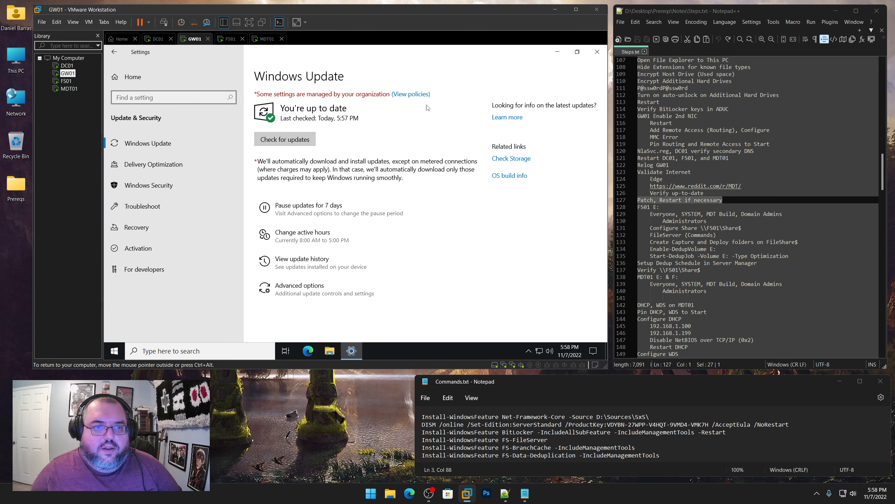
click(597, 52)
click(66, 81)
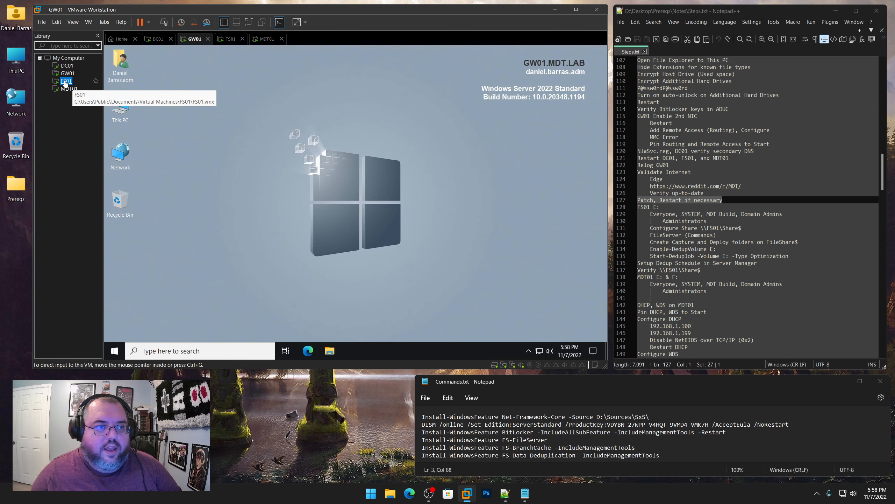
click(465, 83)
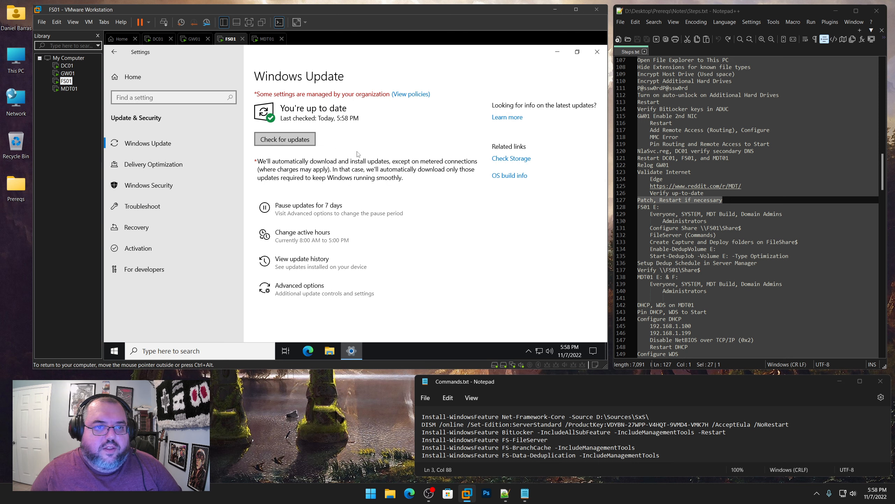
click(597, 52)
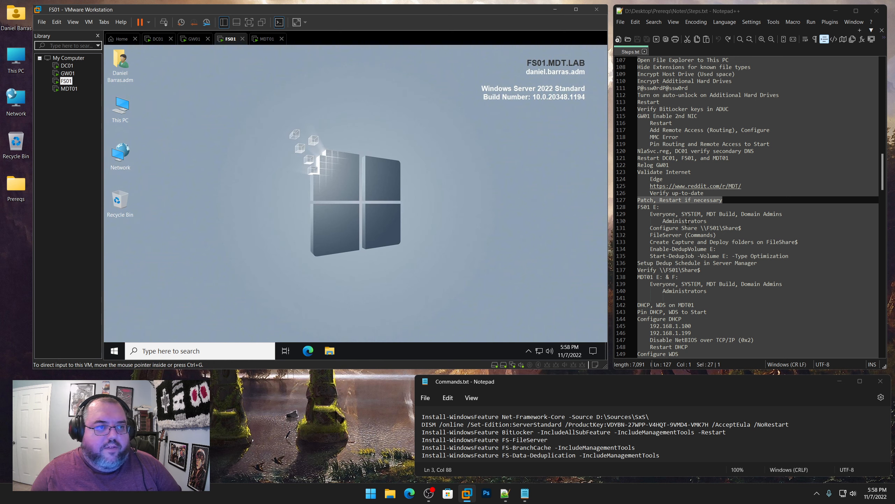
scroll(745, 243, down, 4)
drag(659, 122, 638, 123)
Create a folder named Share on FS01's Network Share (E:) drive
click(329, 350)
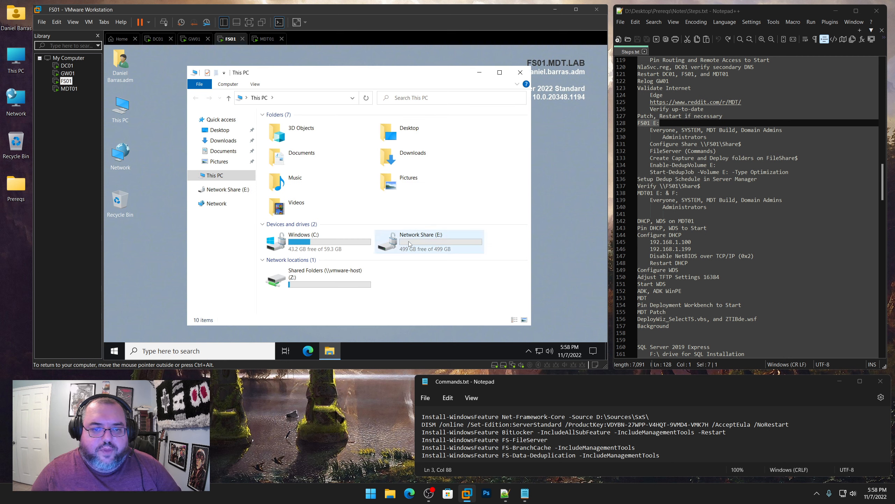
double_click(410, 244)
right_click(316, 224)
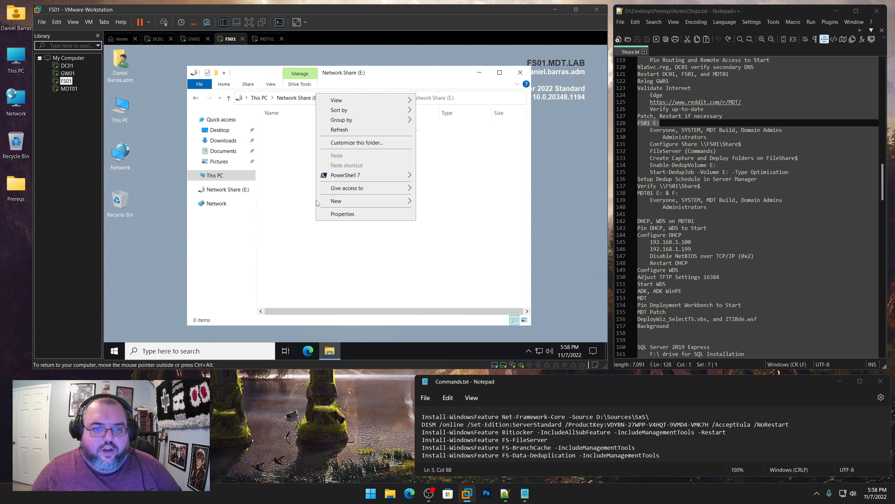
mouse_move(337, 201)
click(454, 206)
text(S)
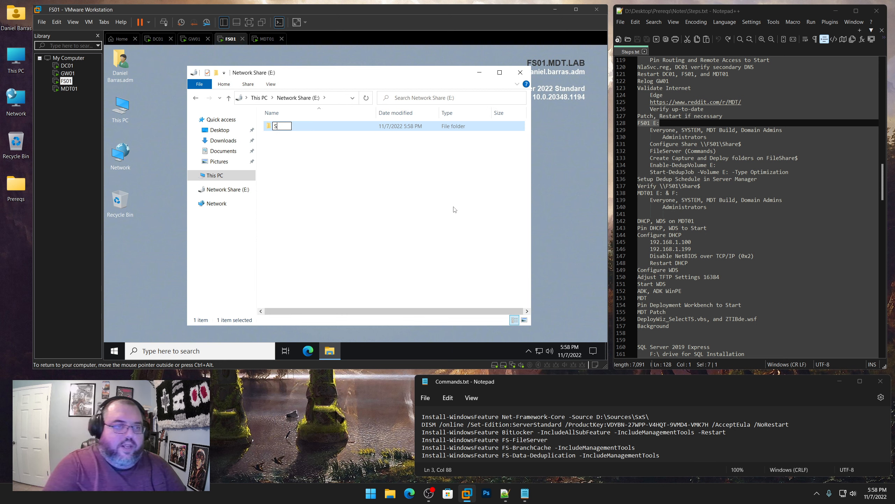
text(hare)
key(Return)
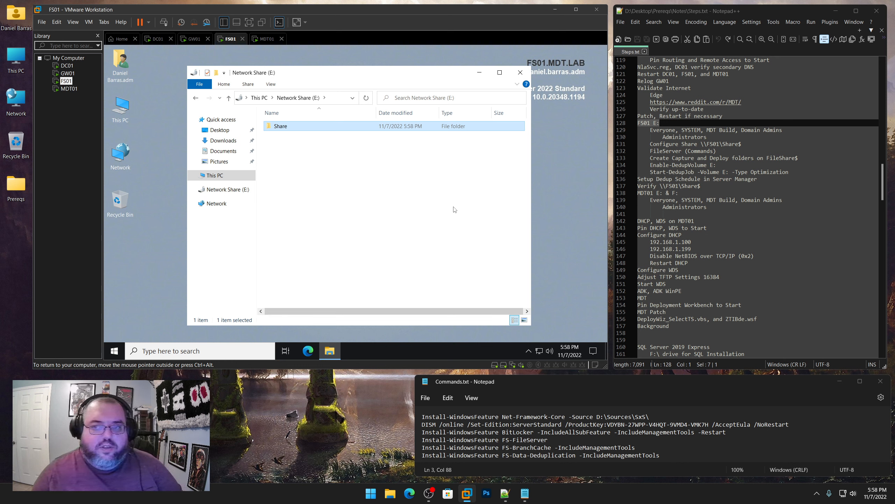
Share the Share folder under the name Share$ and open its permissions
right_click(277, 127)
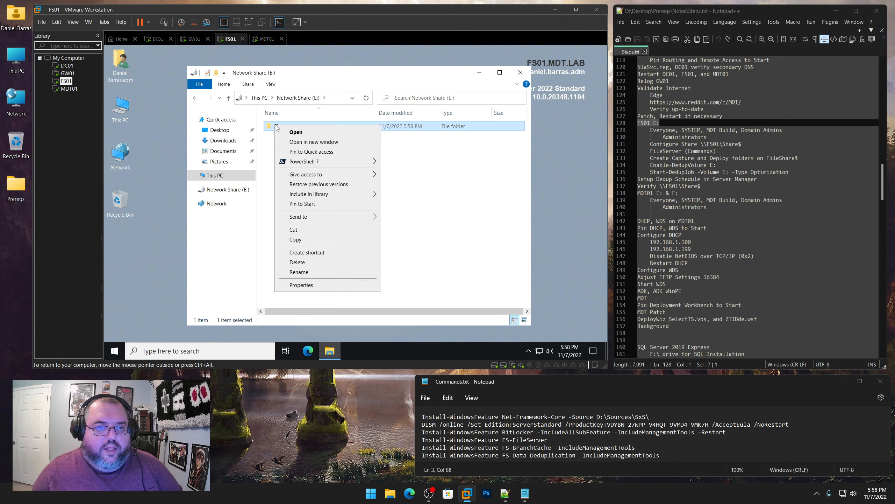
click(303, 285)
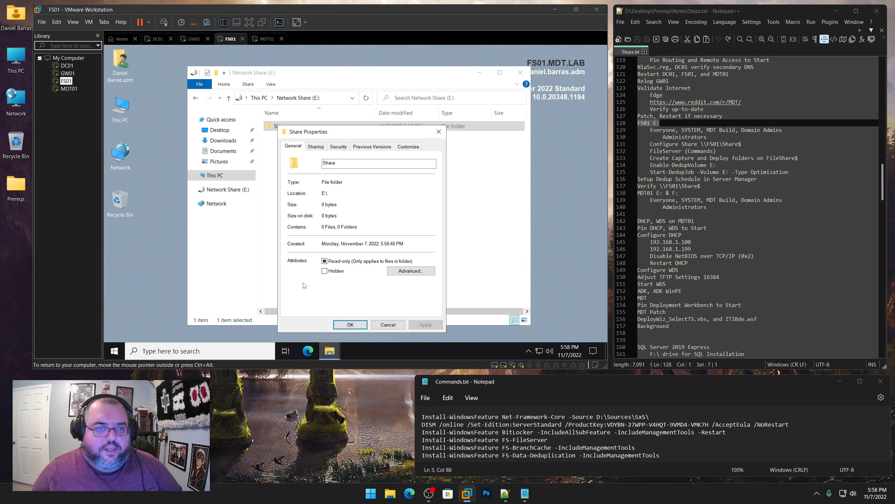
click(317, 148)
click(348, 250)
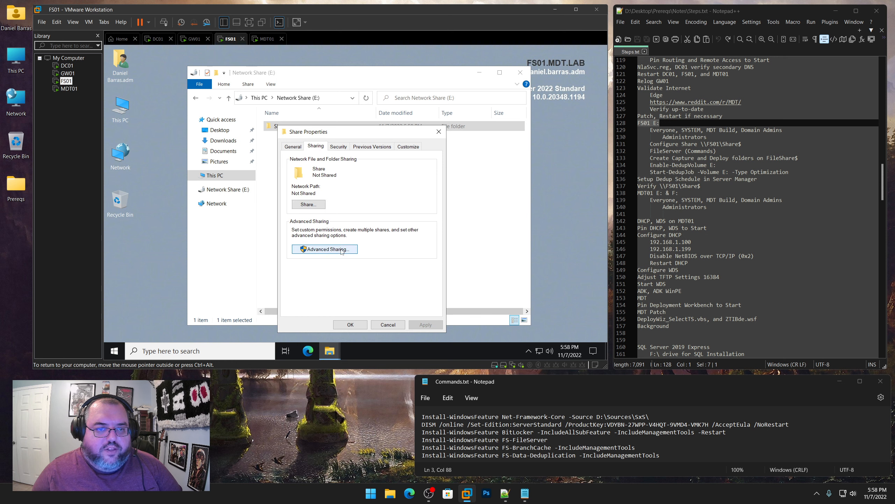
click(324, 164)
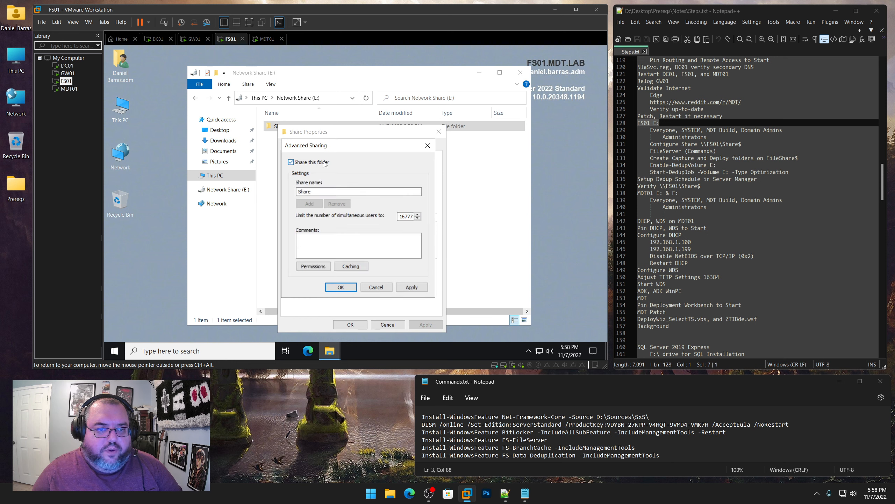
click(313, 192)
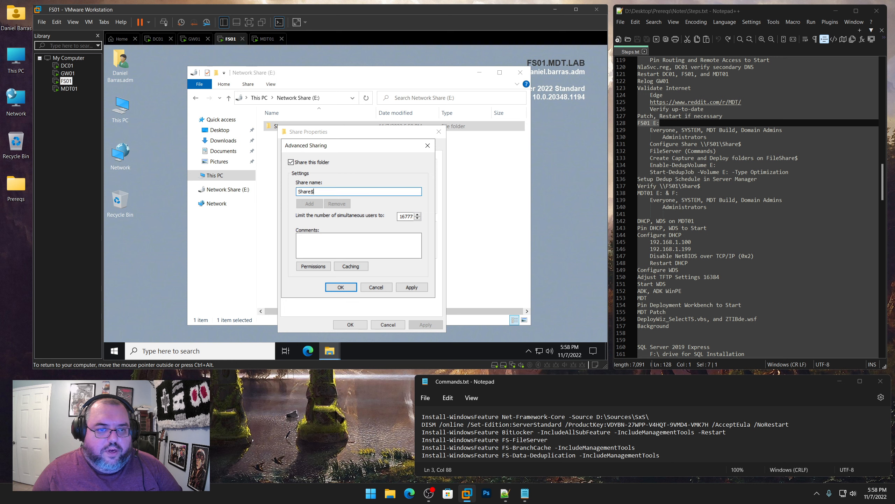
click(318, 267)
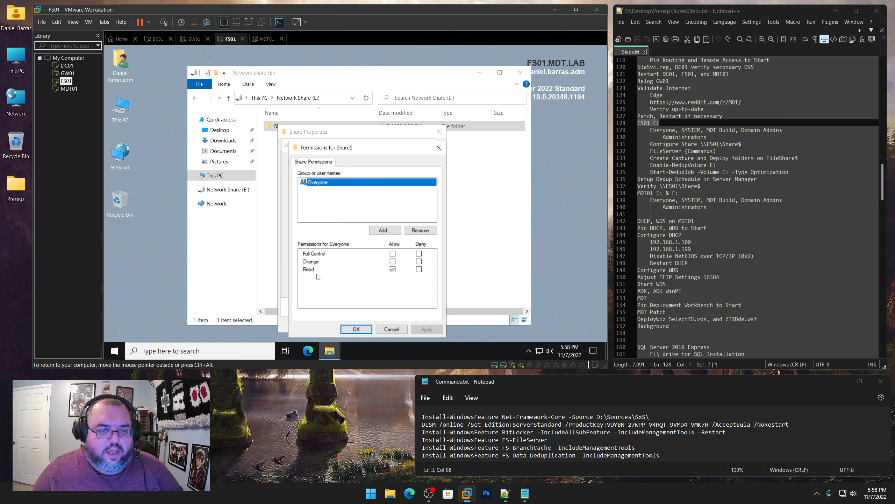
Add SYSTEM, Domain Admins and MDT Build to the Share$ permissions list
click(385, 230)
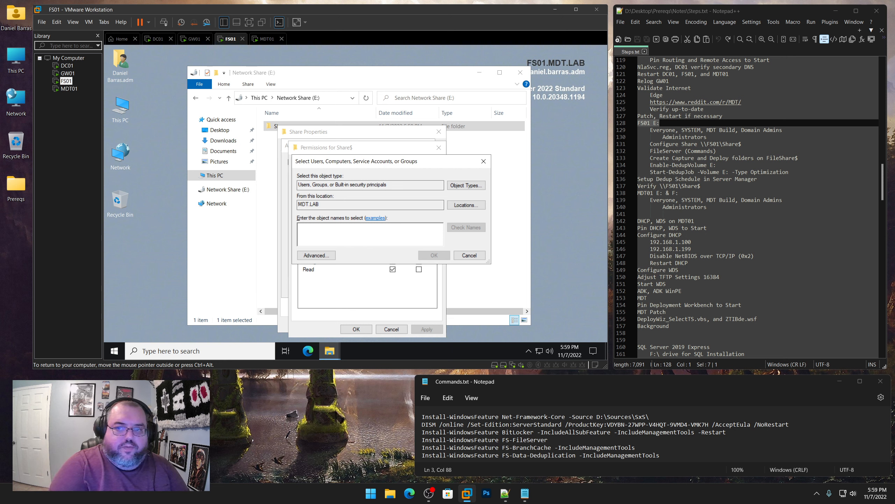
text(SYSTEM;mdt.build;domain admins)
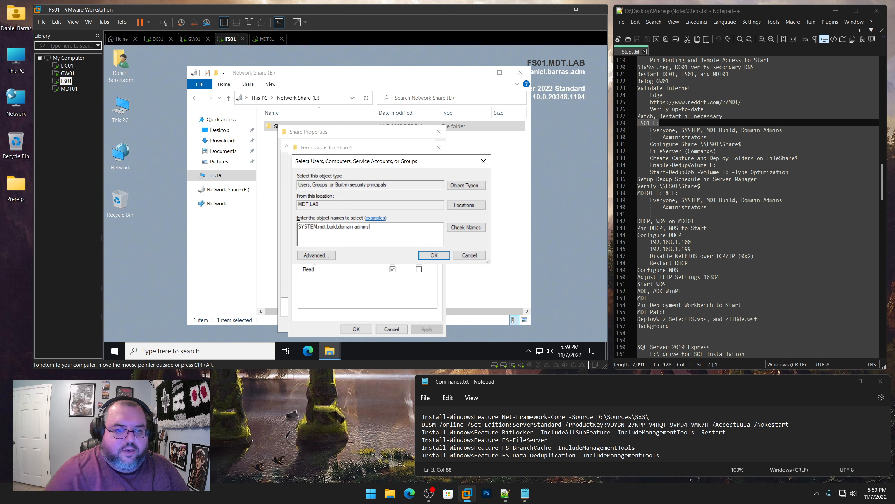
click(474, 228)
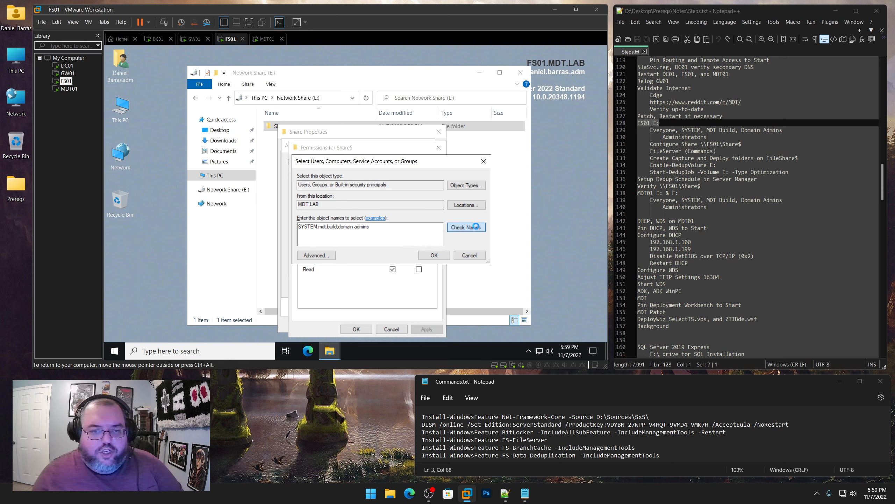
click(437, 256)
Grant Full Control to Domain Admins, MDT Build and SYSTEM, then apply and close the sharing dialogs
click(326, 184)
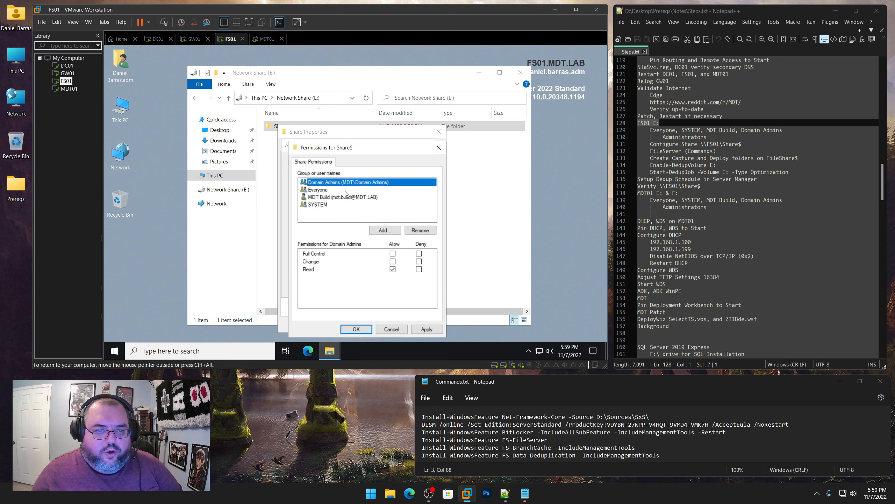
click(393, 254)
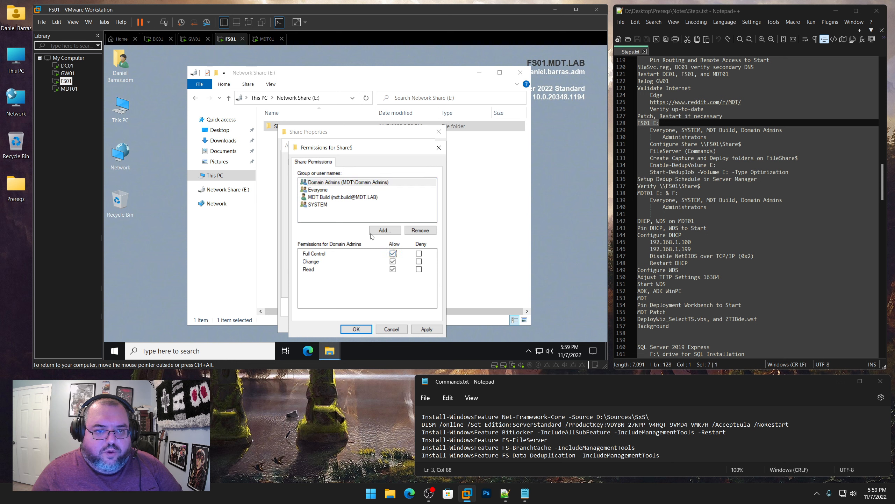
click(339, 200)
click(393, 254)
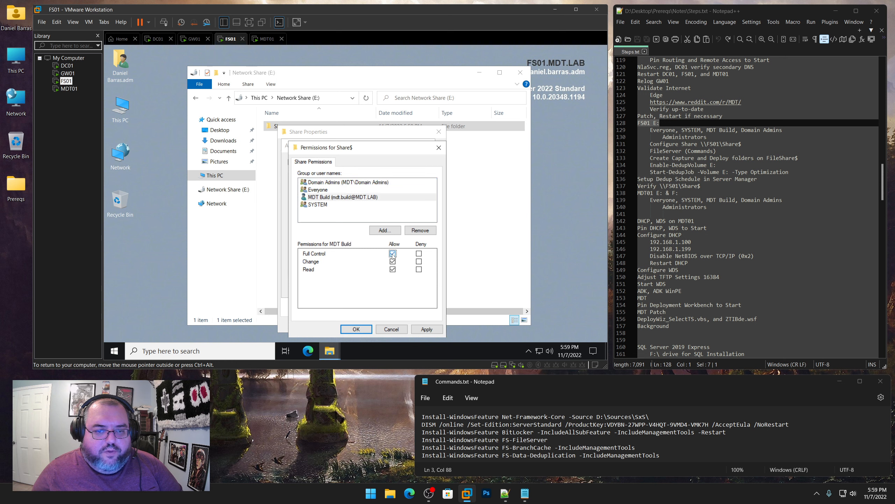
click(321, 205)
click(392, 254)
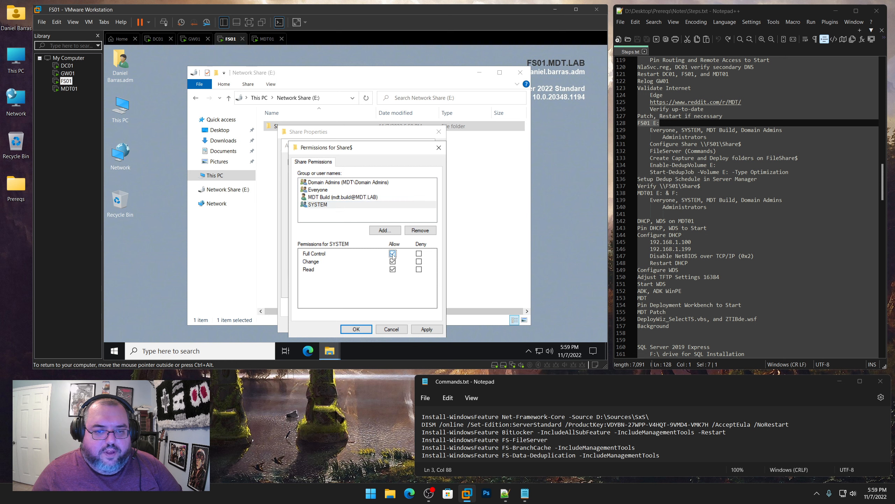
click(426, 329)
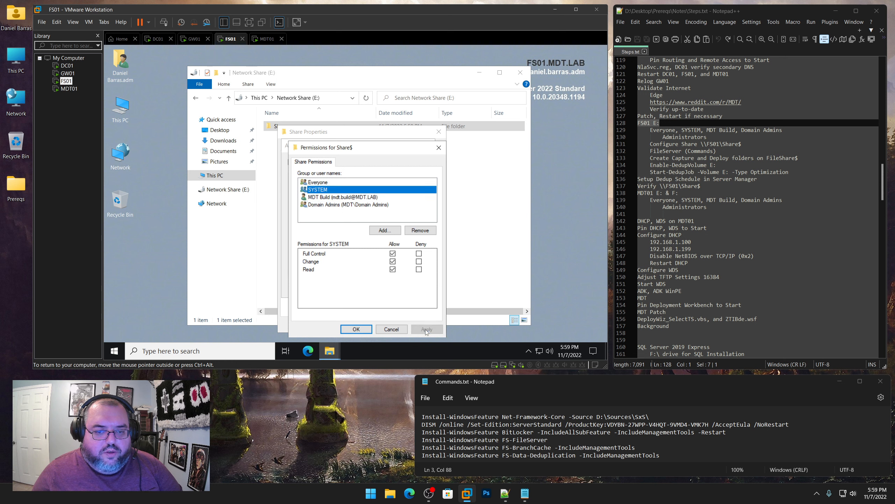
click(356, 329)
click(345, 289)
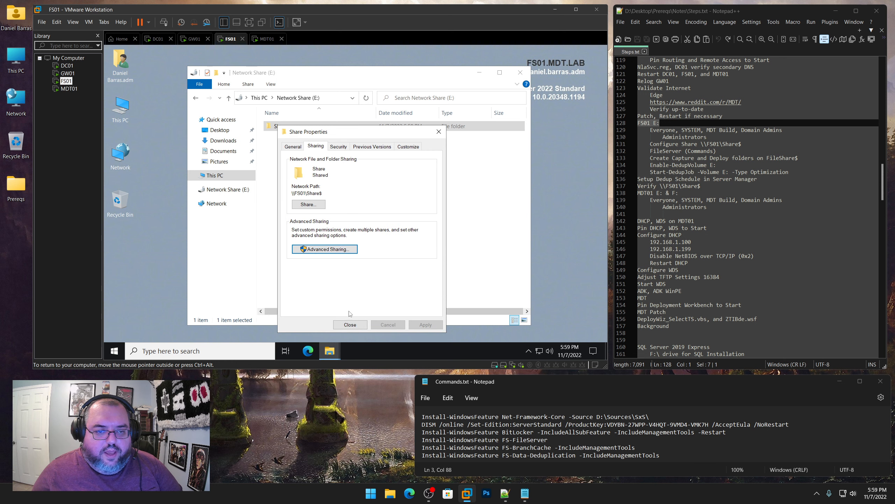
click(350, 325)
click(310, 200)
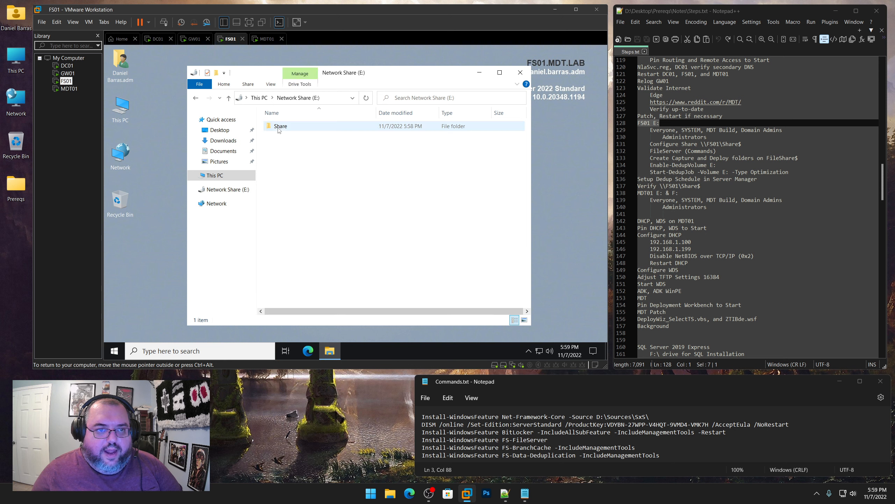
Create Capture and Deploy subfolders inside the Share folder
double_click(279, 126)
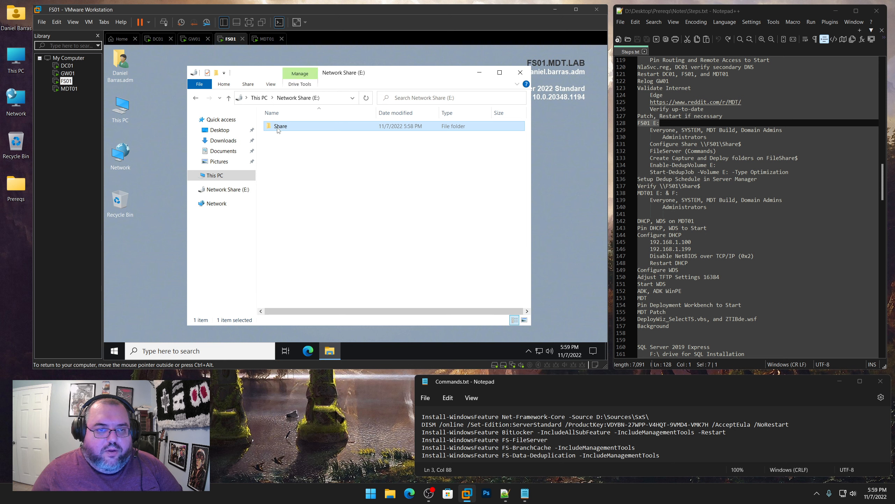
right_click(307, 152)
mouse_move(327, 269)
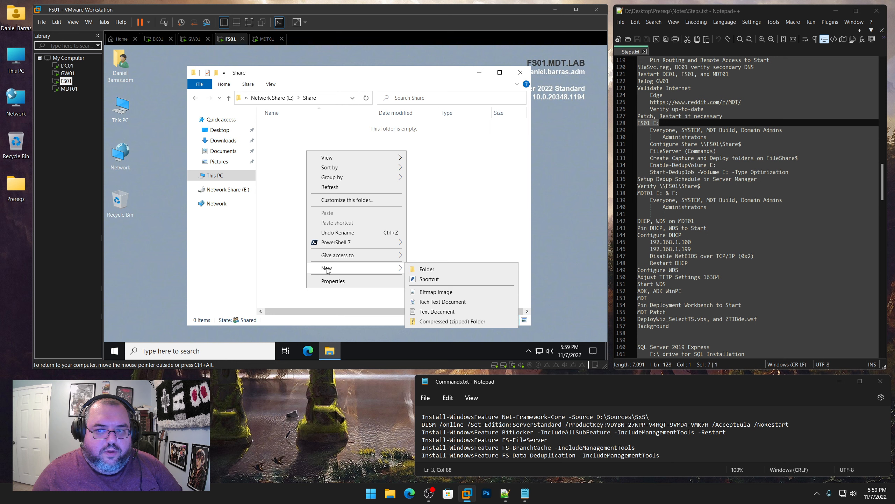
click(424, 269)
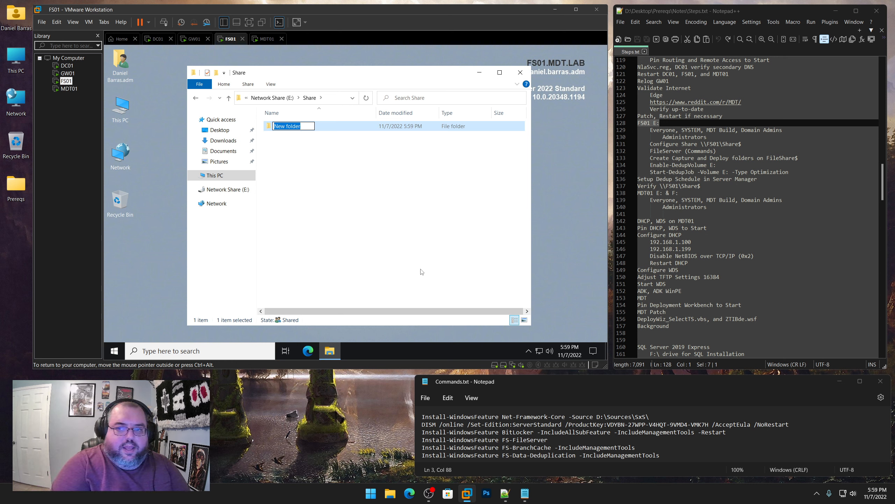
text(Capture)
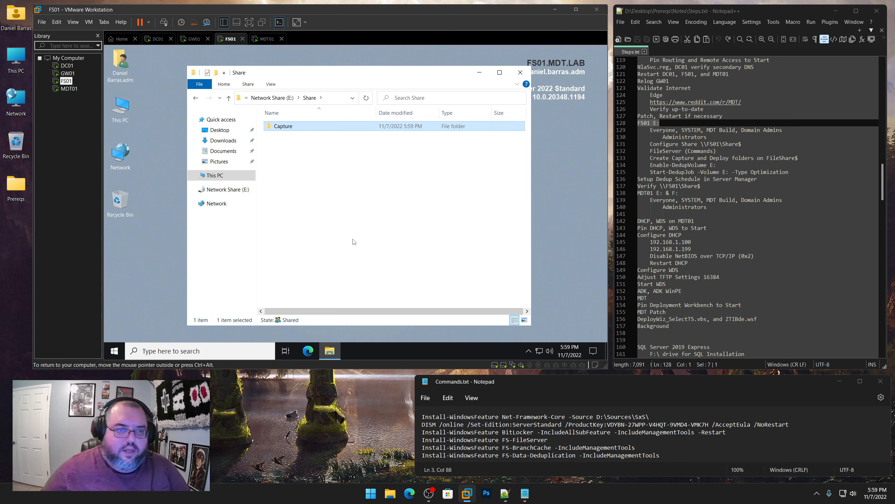
right_click(322, 244)
mouse_move(346, 224)
click(441, 225)
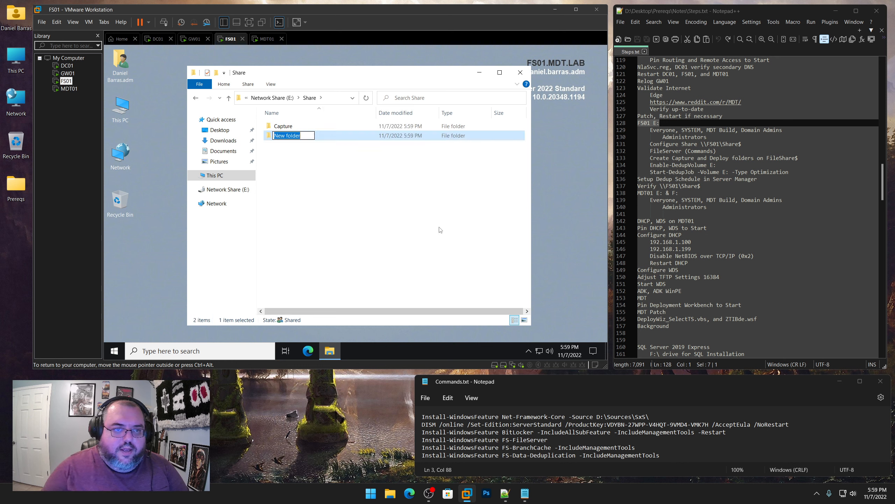
text(Dep)
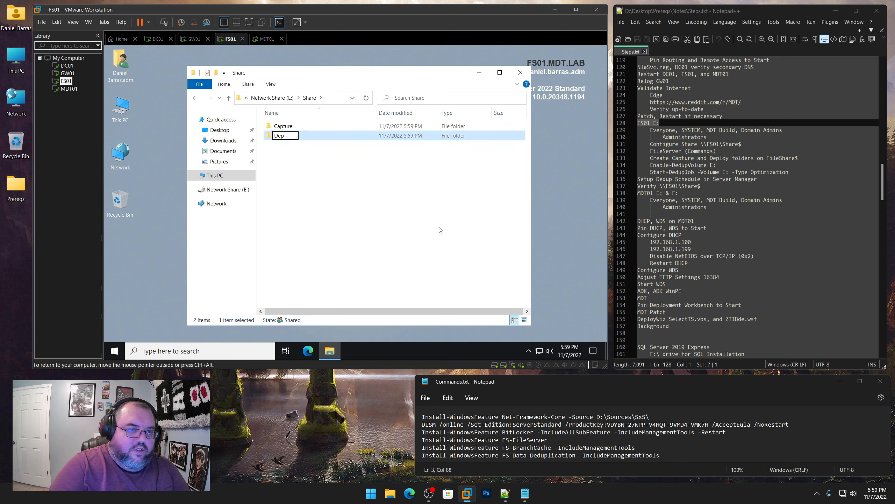
text(loy)
key(Return)
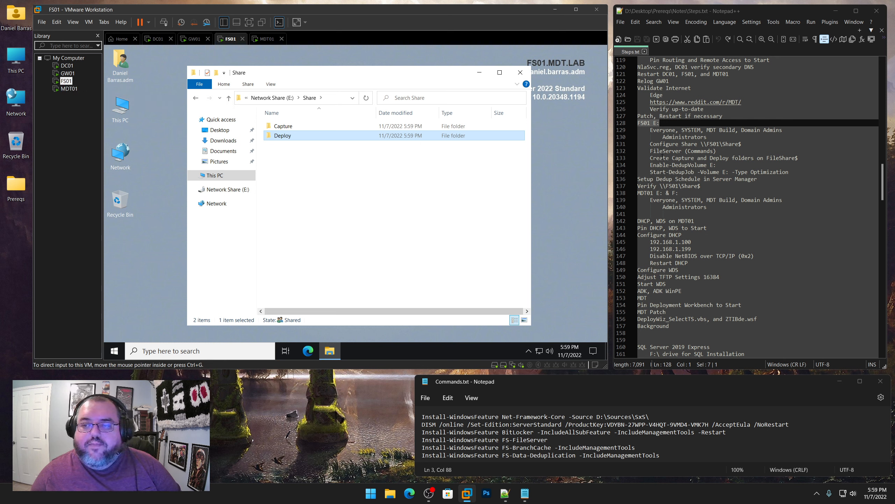
Mark the Configure Share, folders, Enable-DedupVolume E: and FileServer note steps, then close the Share window
drag(741, 144, 650, 144)
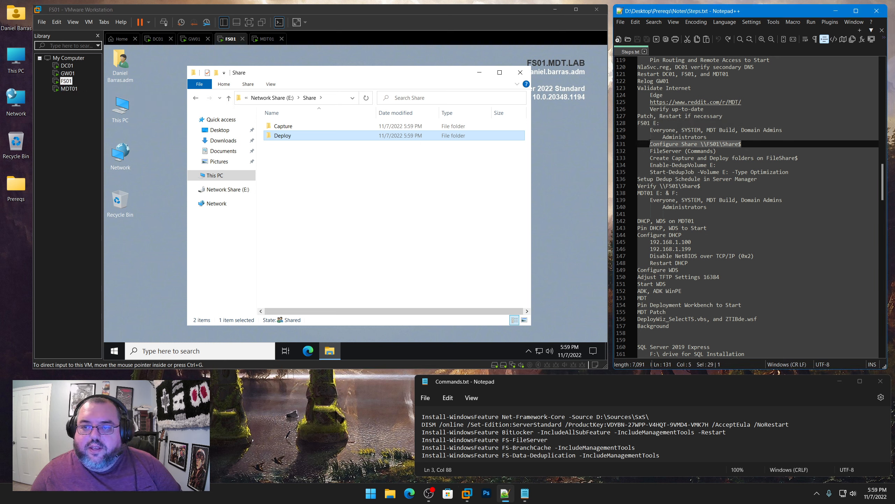
drag(799, 158, 651, 159)
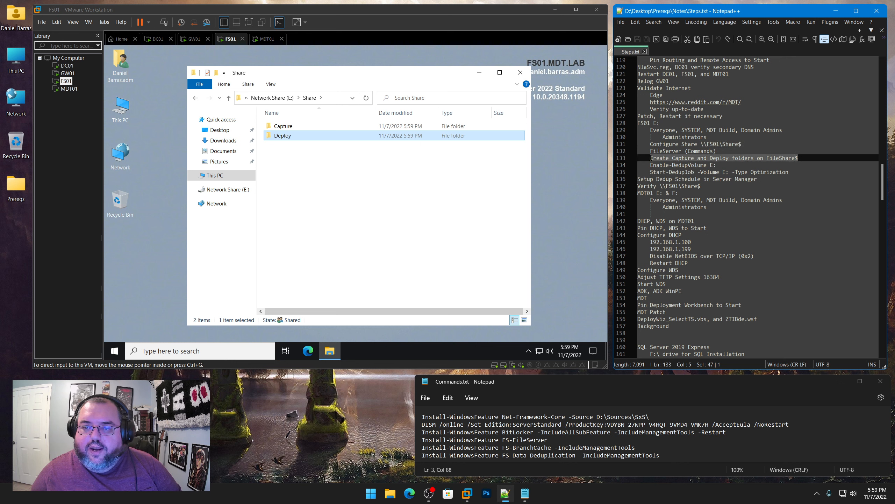
drag(716, 165, 653, 166)
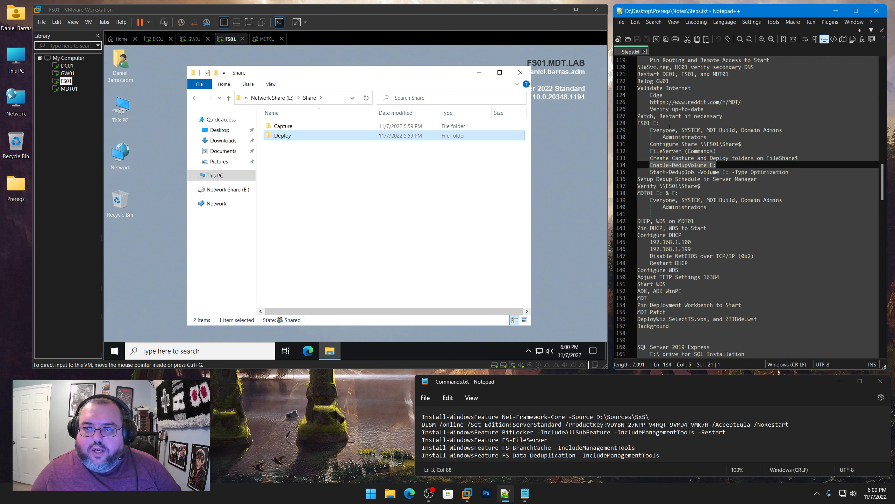
drag(716, 151, 650, 151)
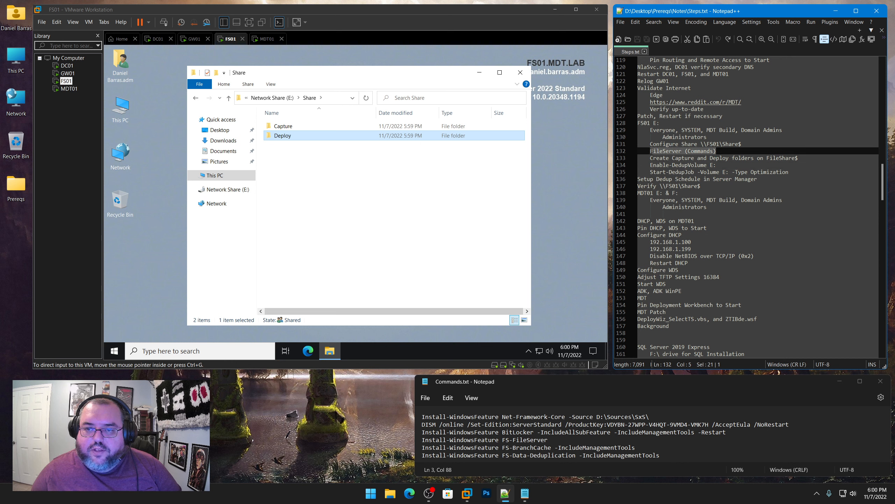
click(521, 72)
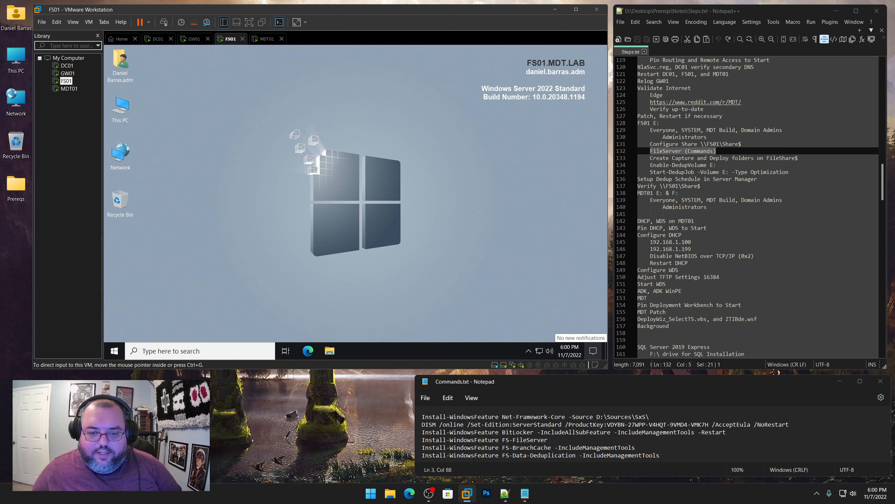
Open Windows PowerShell as administrator on FS01, approving the UAC prompt
right_click(110, 355)
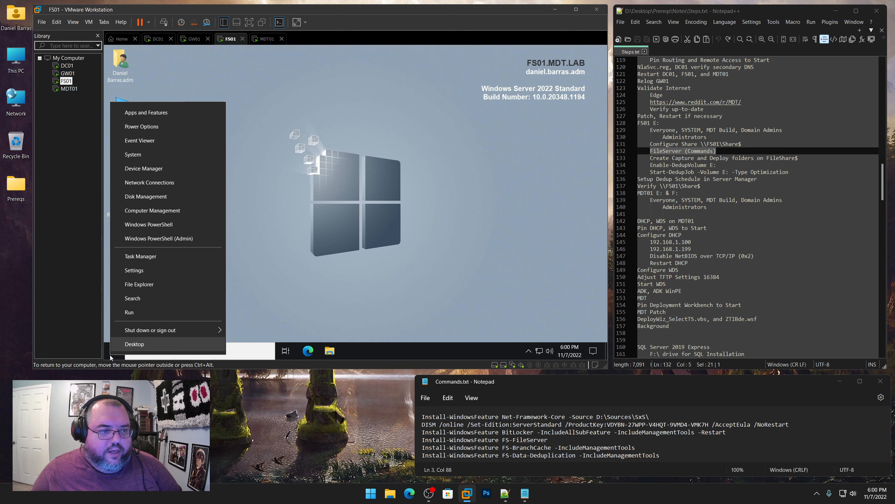
click(158, 242)
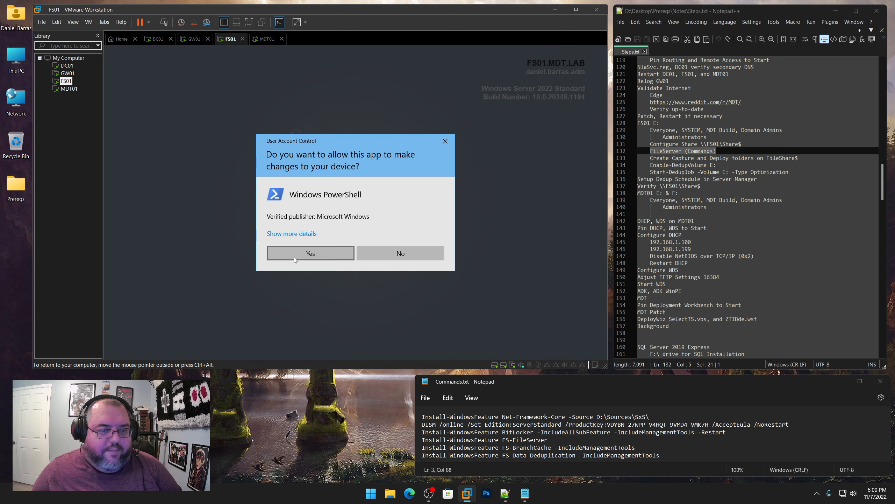
click(294, 257)
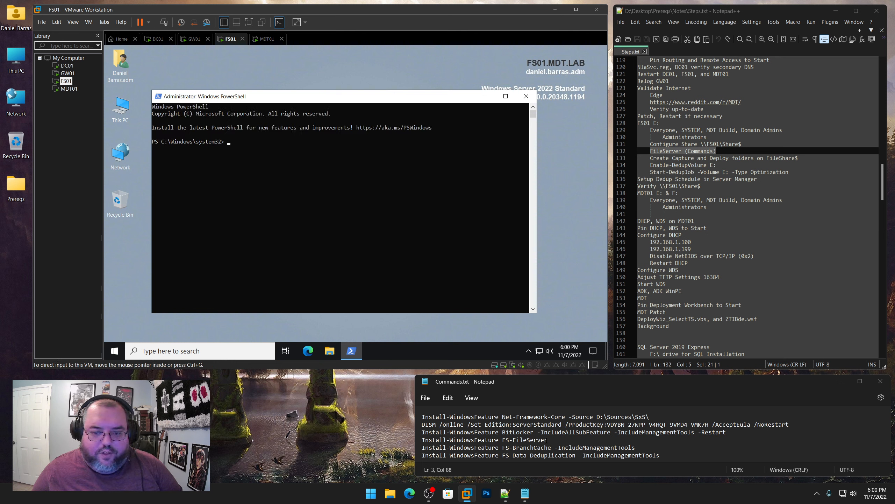
Copy Install-WindowsFeature FS-FileServer from the notes and run it in the elevated PowerShell
drag(551, 440, 415, 439)
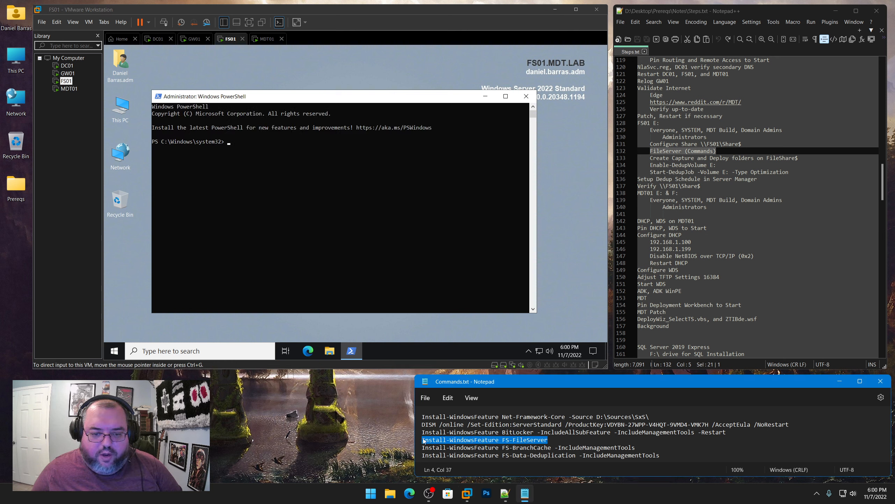
right_click(461, 441)
click(492, 314)
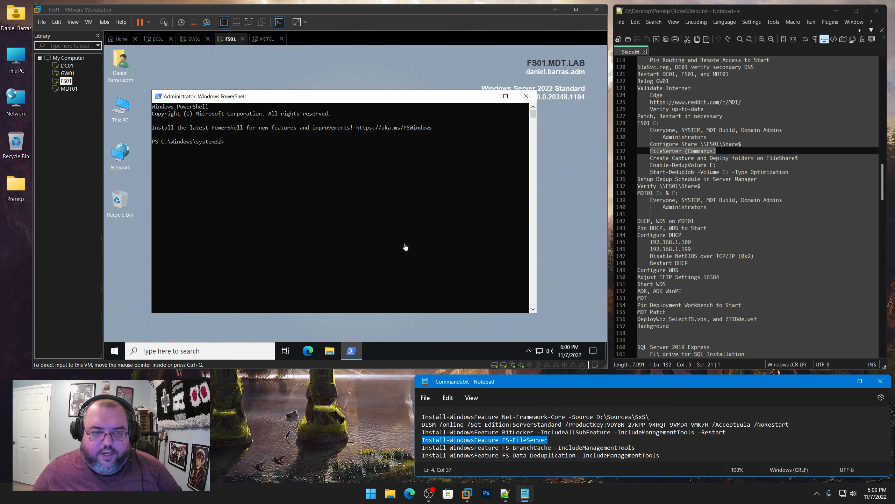
click(284, 153)
right_click(284, 154)
key(Return)
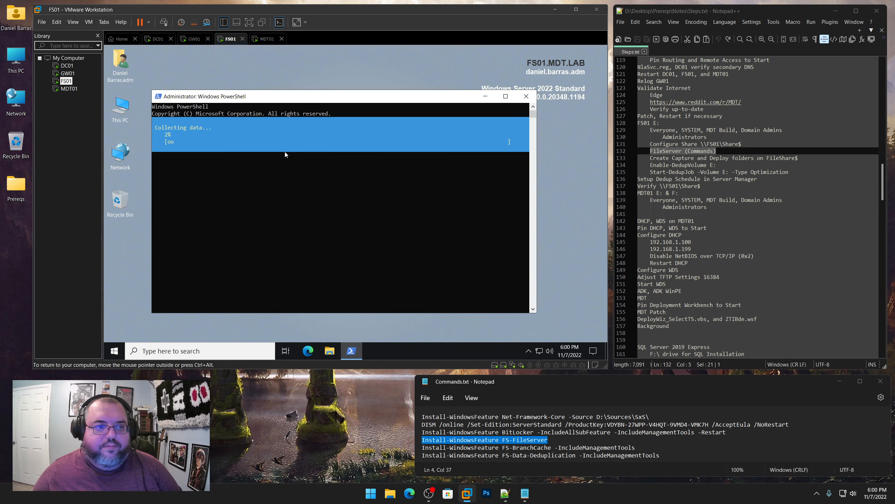
Select the FS-BranchCache install command and the Start-DedupJob line in the notes
drag(636, 447, 419, 448)
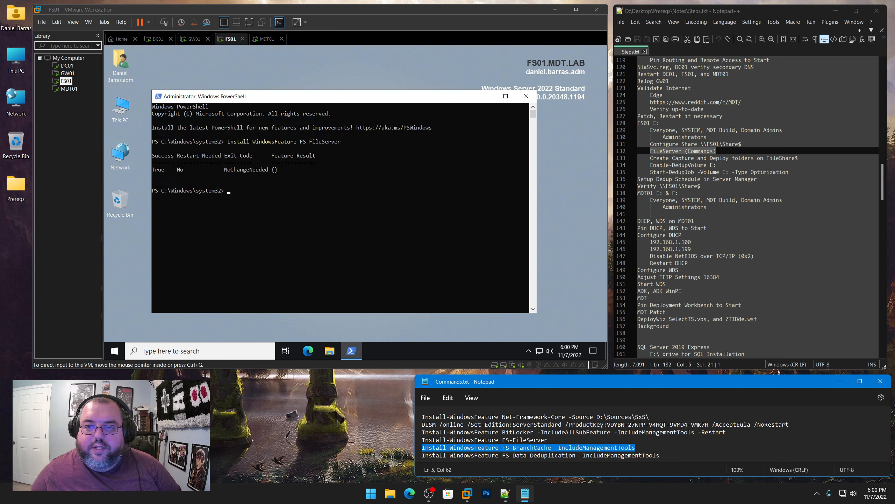
mouse_move(651, 172)
mouse_down()
mouse_move(789, 171)
mouse_move(652, 168)
mouse_up()
click(673, 165)
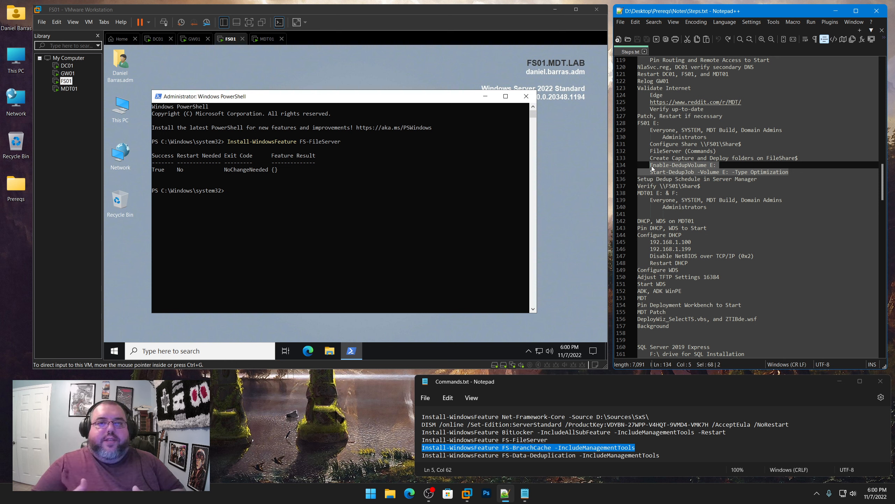
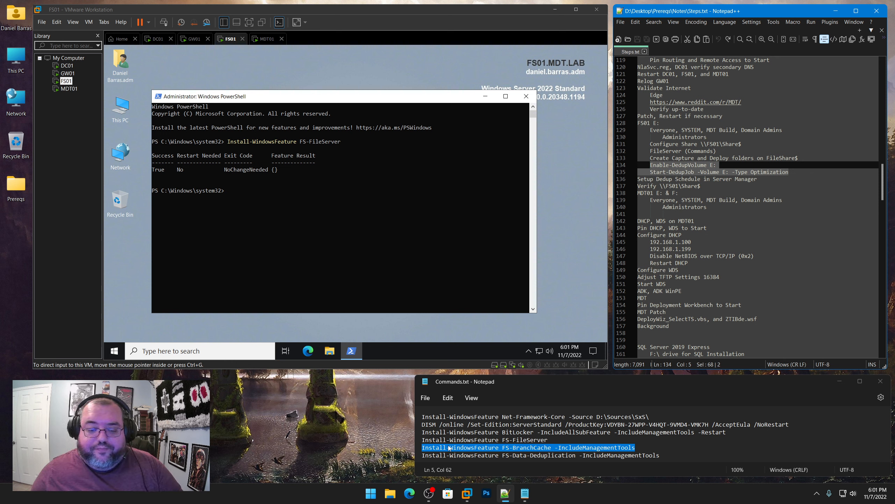
Run the FS-BranchCache Install-WindowsFeature command from the notes in FS01's PowerShell
click(492, 447)
drag(636, 447, 413, 448)
right_click(475, 450)
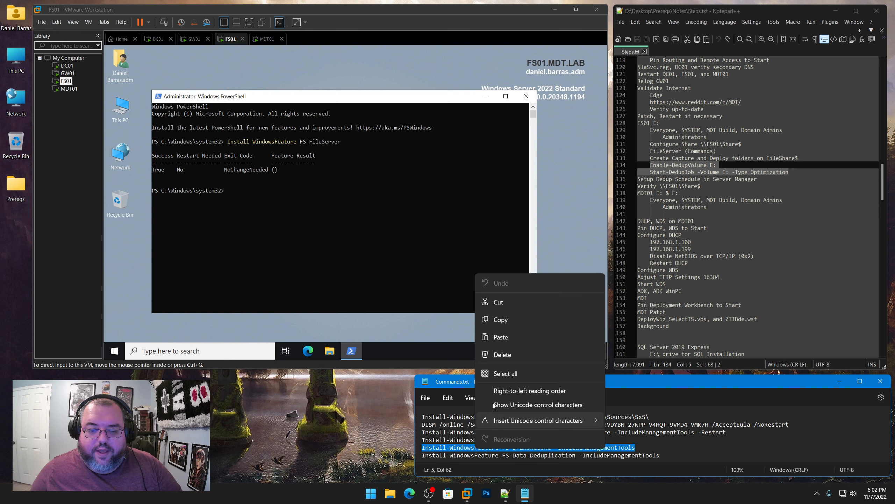
click(500, 322)
click(275, 190)
right_click(275, 190)
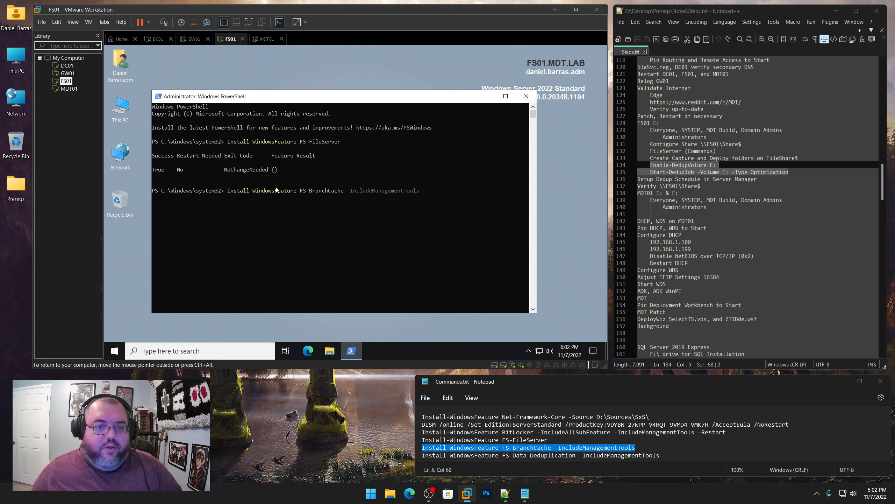
key(Return)
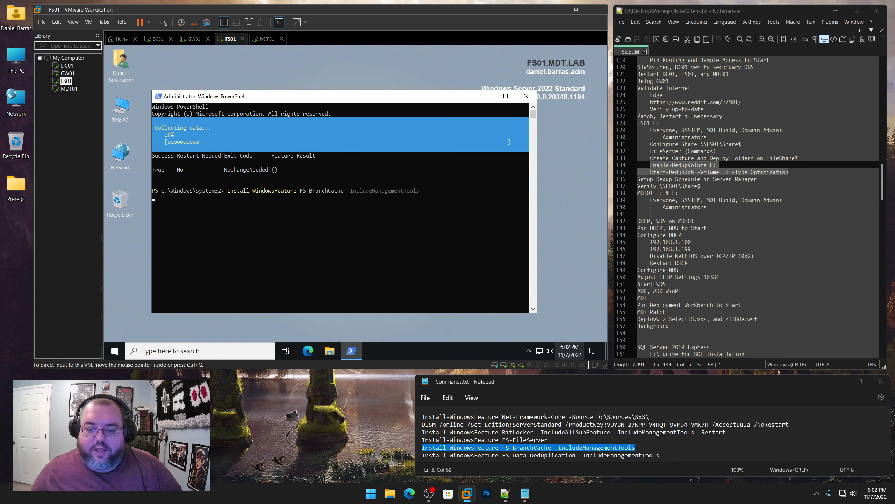
Copy the FS-Data-Deduplication install line from the notes and return to FS01
drag(659, 455, 420, 456)
right_click(447, 457)
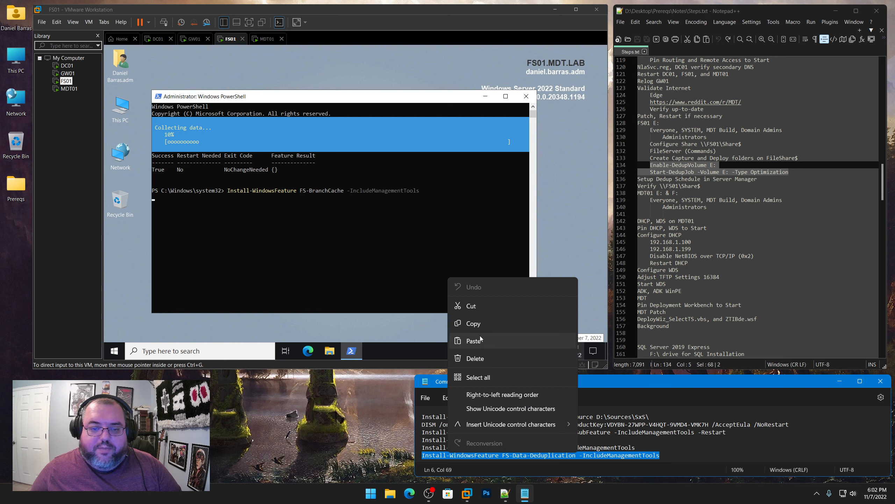
click(465, 322)
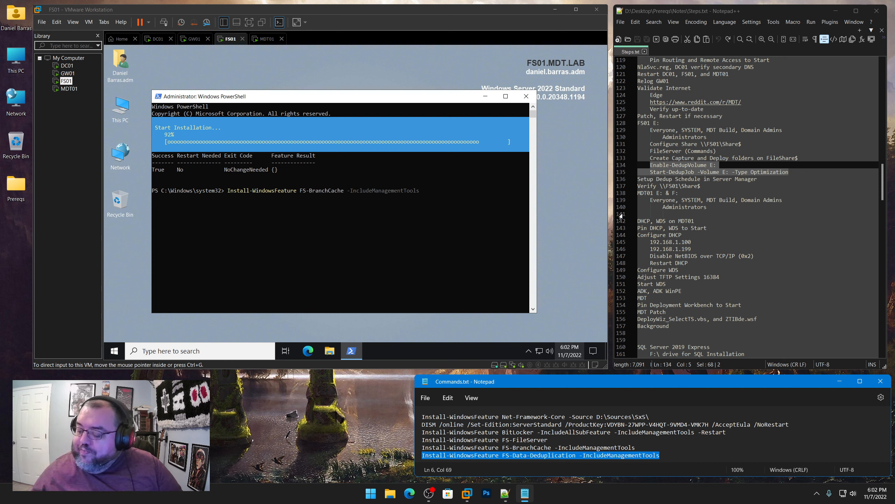
click(305, 100)
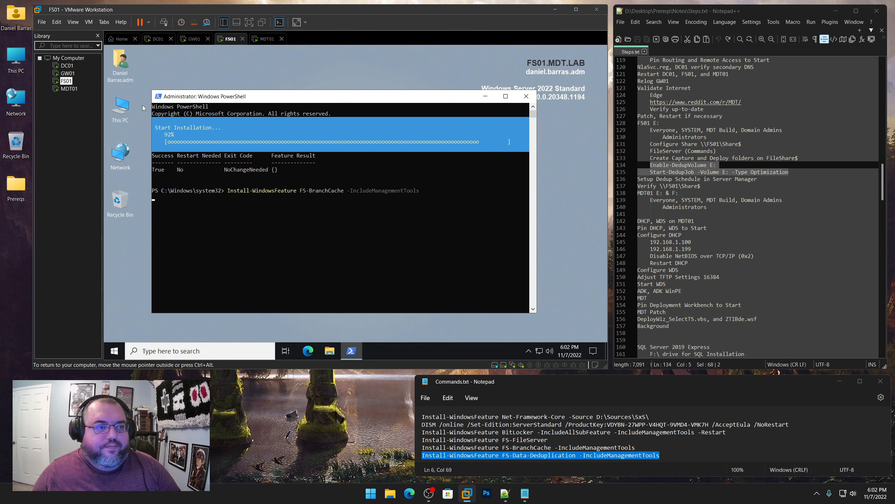
click(68, 74)
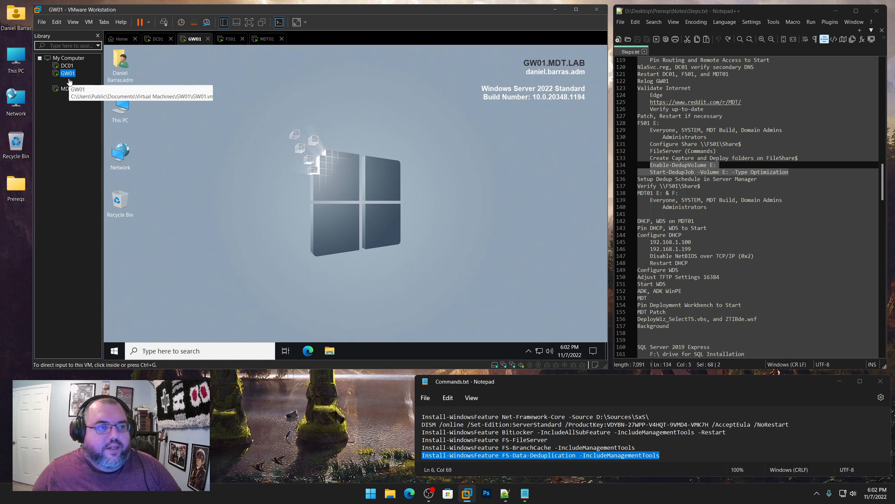
click(67, 81)
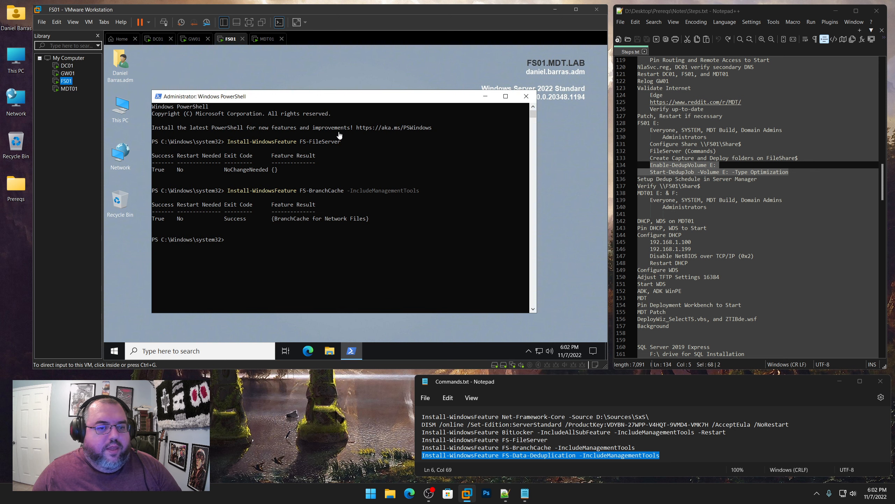
Run the FS-Data-Deduplication install on FS01, then select the Enable-DedupVolume E: line in the notes
click(301, 232)
right_click(302, 233)
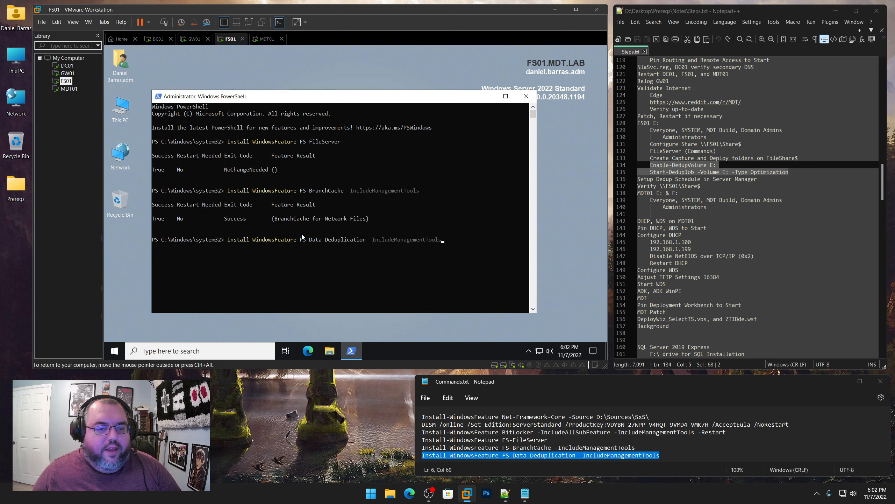
key(Return)
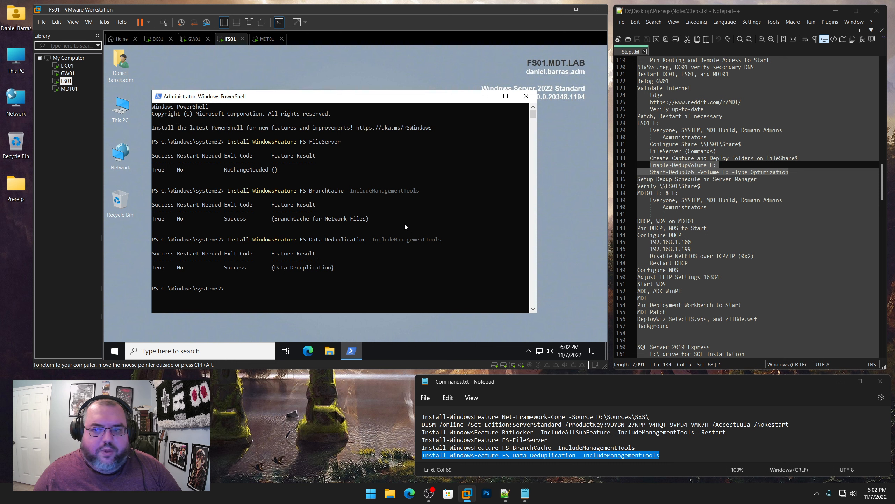
click(723, 172)
drag(718, 166, 651, 166)
Paste Enable-DedupVolume E: from the notes into FS01's PowerShell
right_click(666, 168)
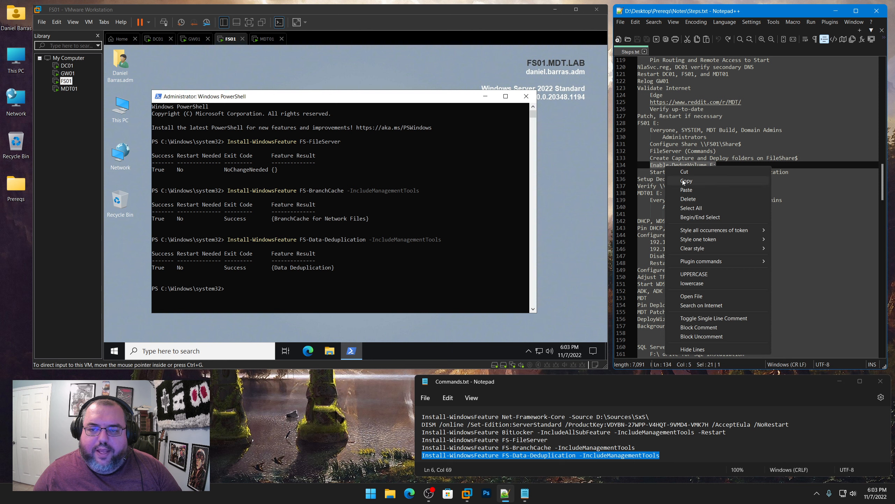
click(680, 180)
right_click(273, 289)
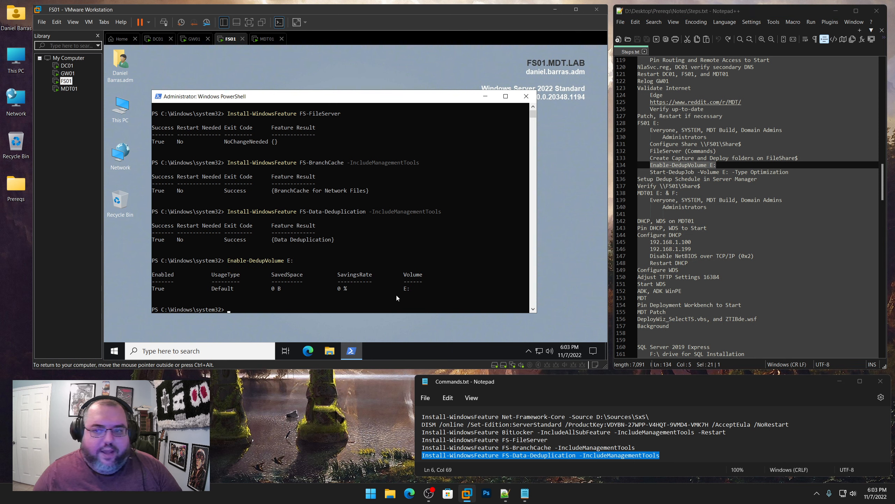
Run Start-DedupJob -Volume E: -Type Optimization, then close PowerShell
drag(789, 172, 650, 173)
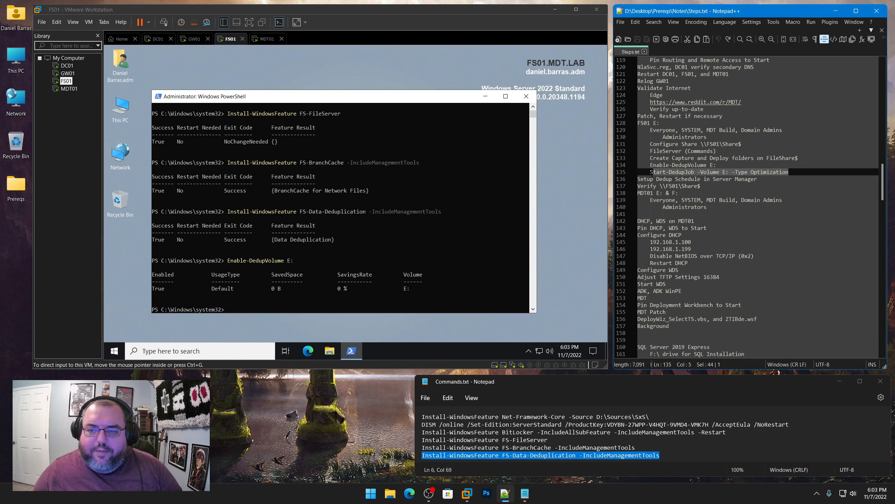
right_click(654, 174)
click(677, 187)
click(334, 290)
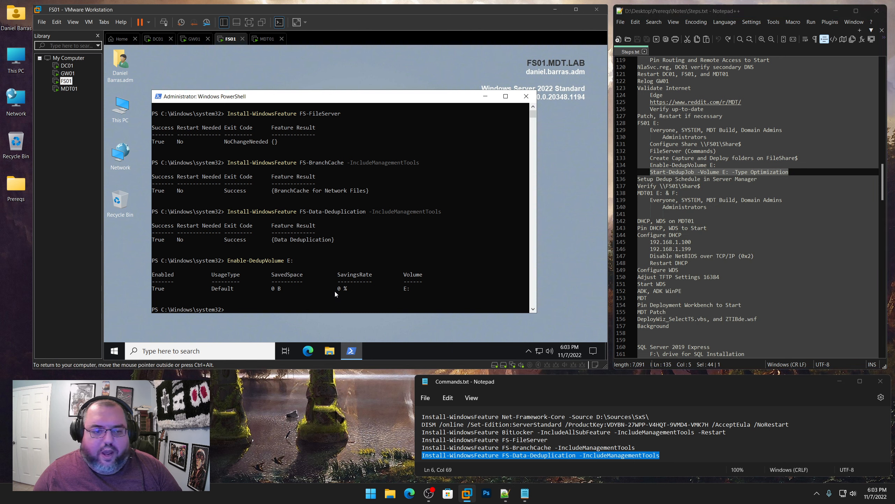
right_click(307, 305)
key(Return)
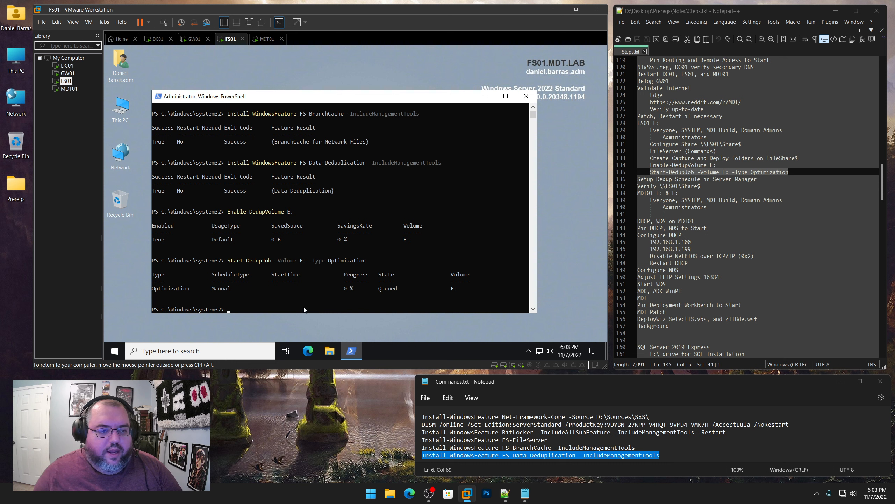
click(526, 96)
In Server Manager, go to File and Storage Services > Volumes and right-click the E: volume
click(114, 350)
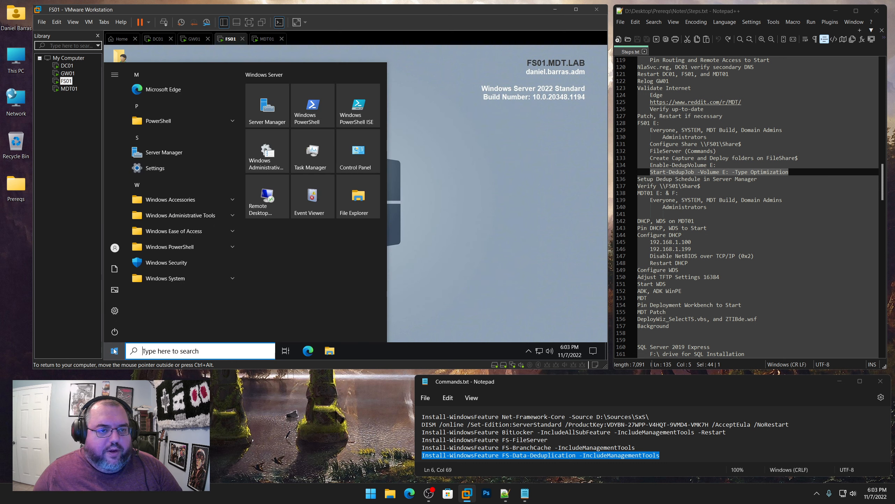
click(262, 106)
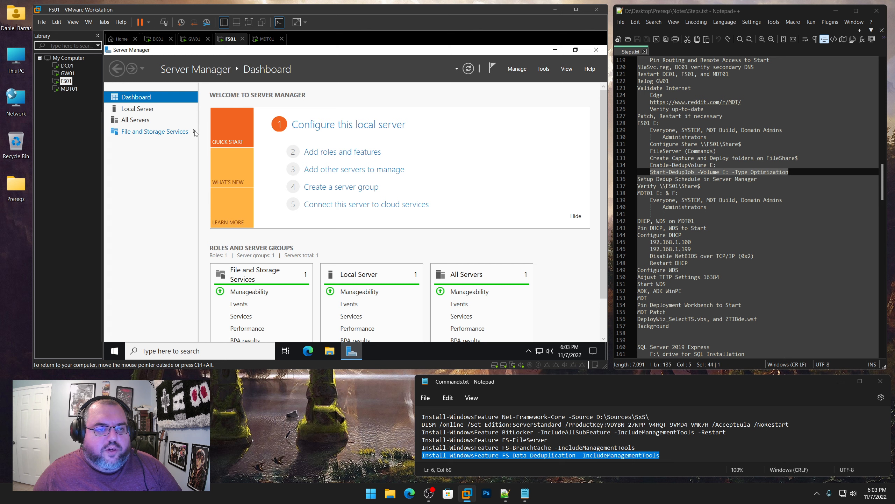
click(190, 131)
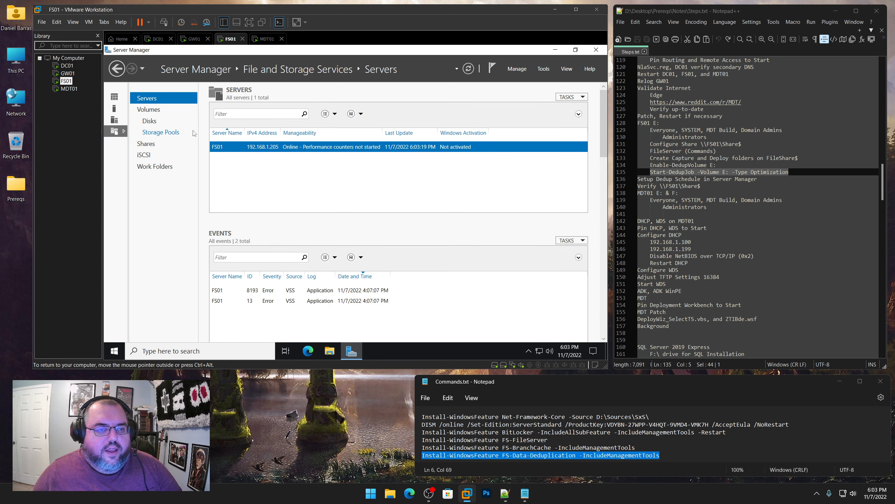
click(152, 112)
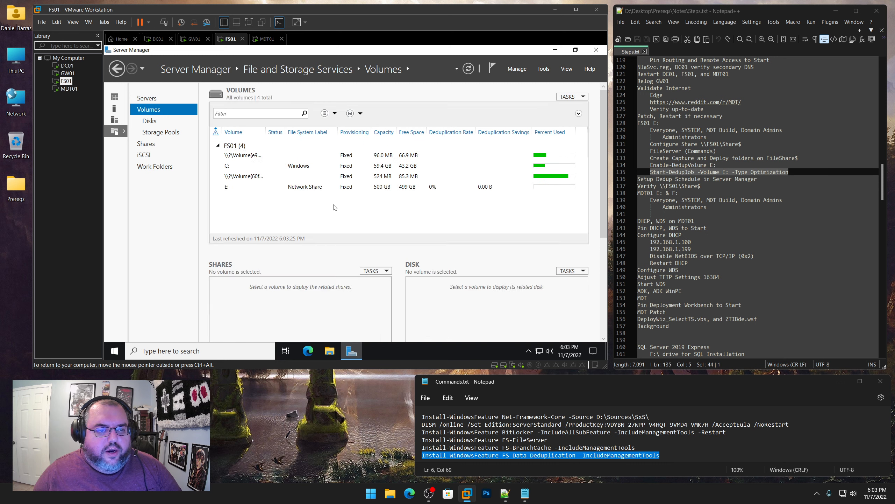
click(234, 189)
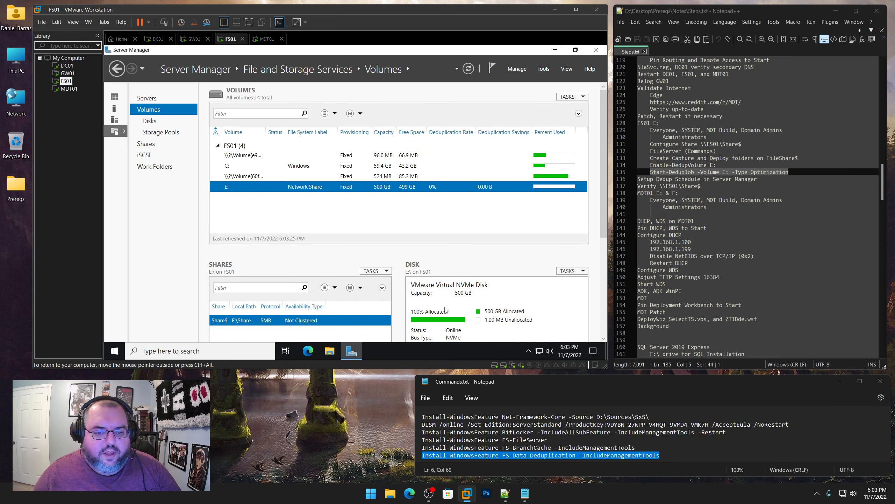
right_click(328, 190)
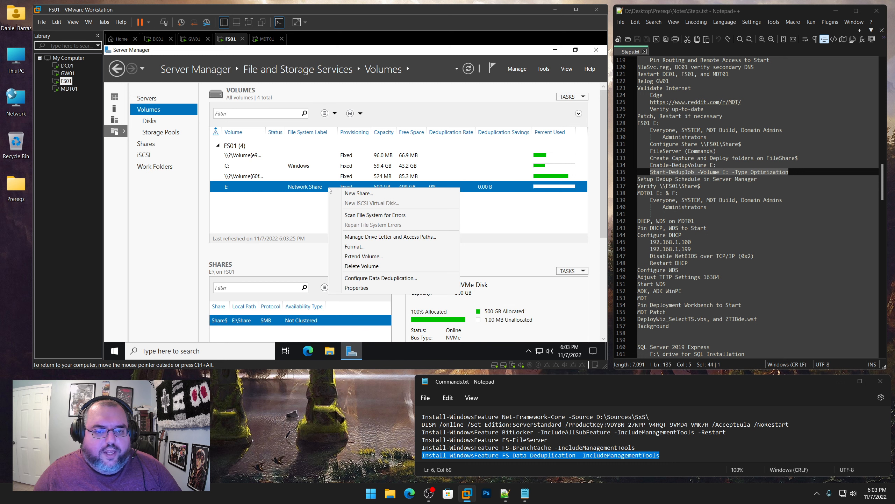
Schedule E: throughput-optimization deduplication at 12:00 AM for 4 hours, then close Server Manager
click(392, 279)
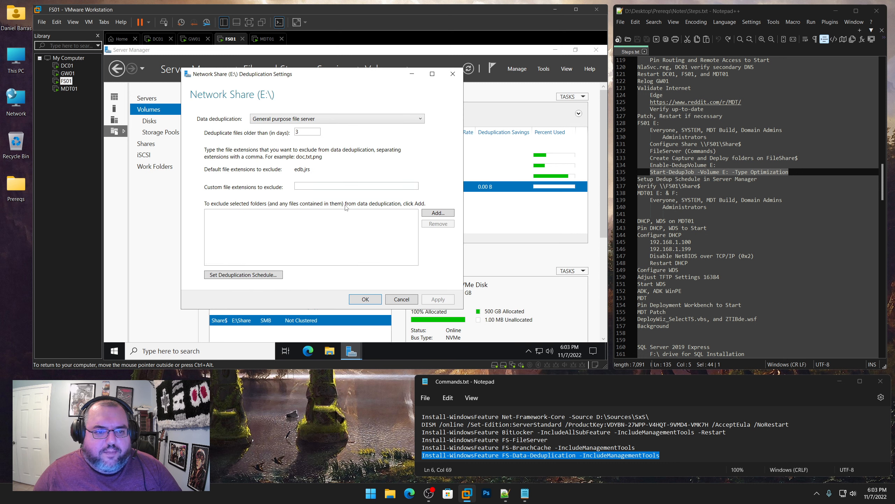
click(262, 276)
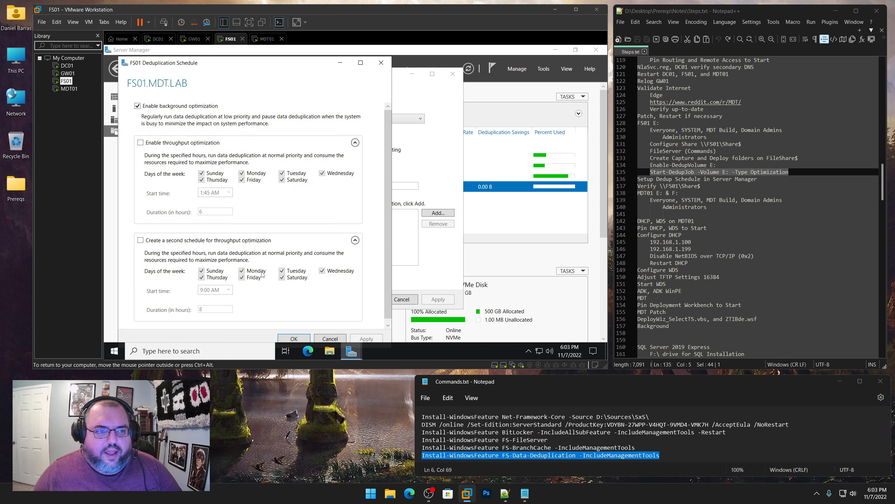
click(140, 143)
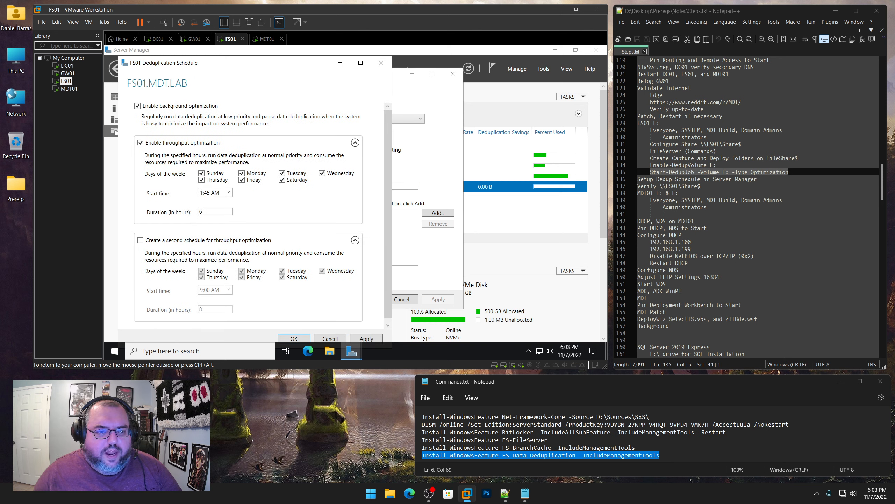
click(211, 193)
text(12)
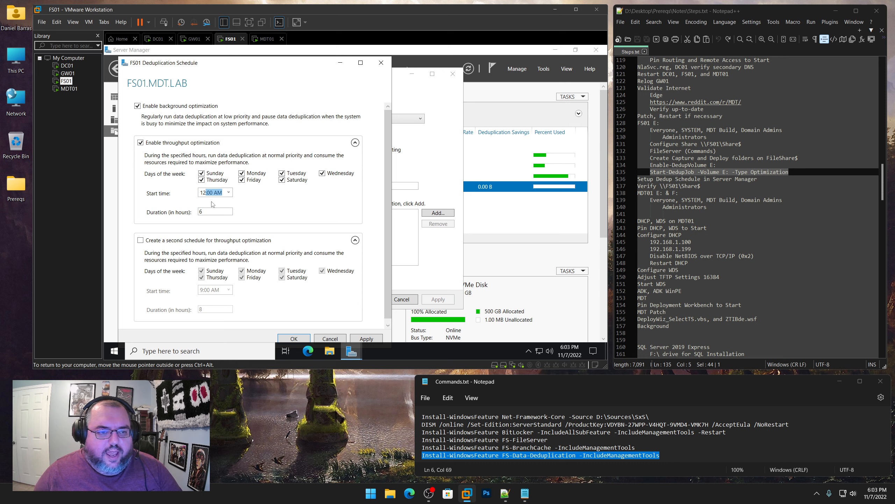
key(Tab)
text(4)
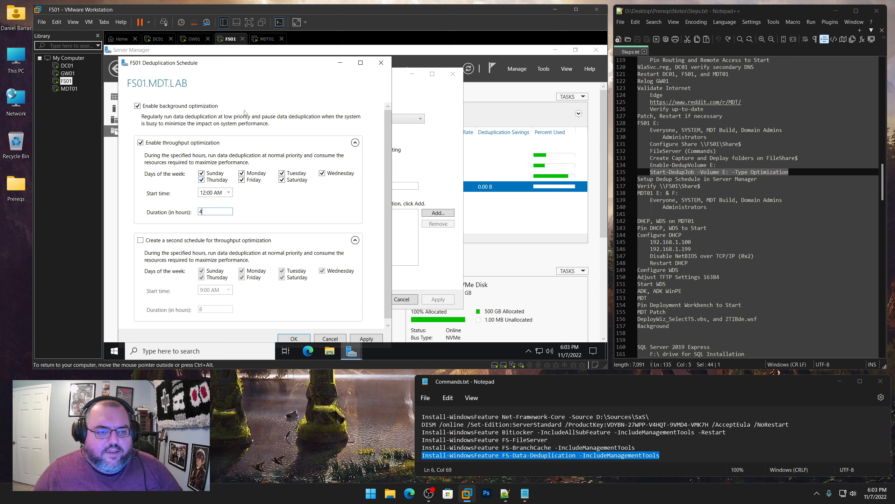
drag(249, 68, 263, 58)
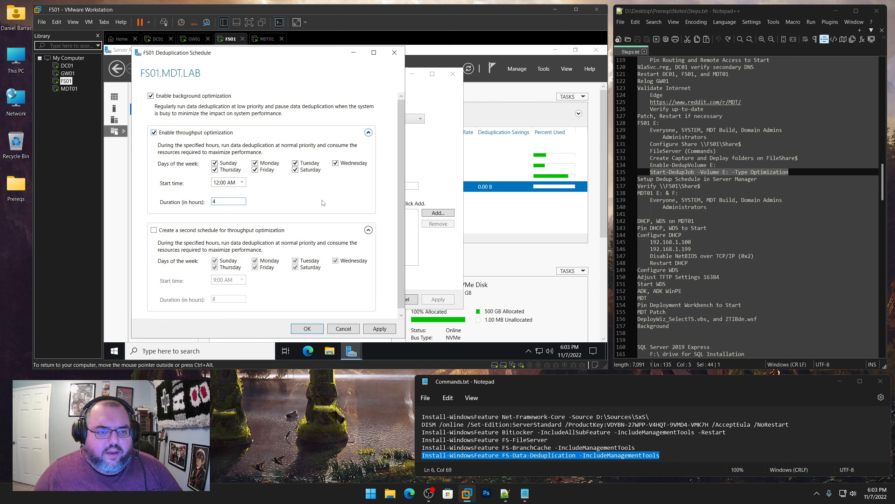
click(383, 328)
click(306, 330)
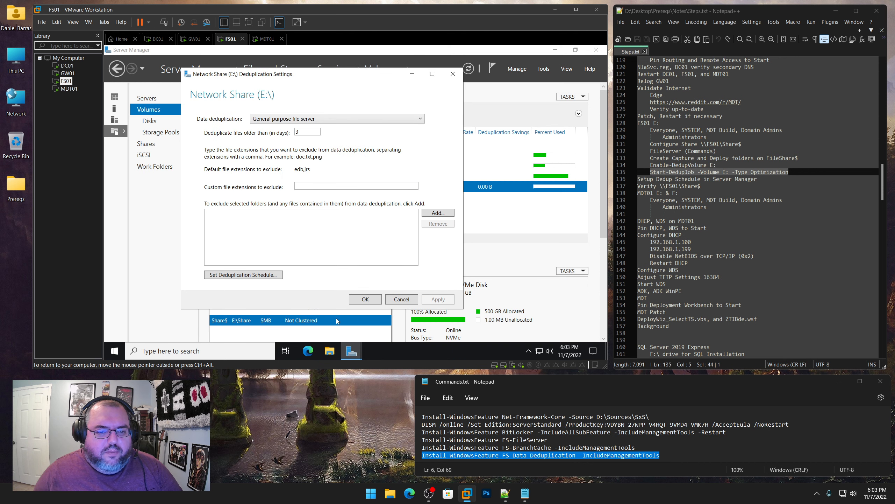
click(365, 299)
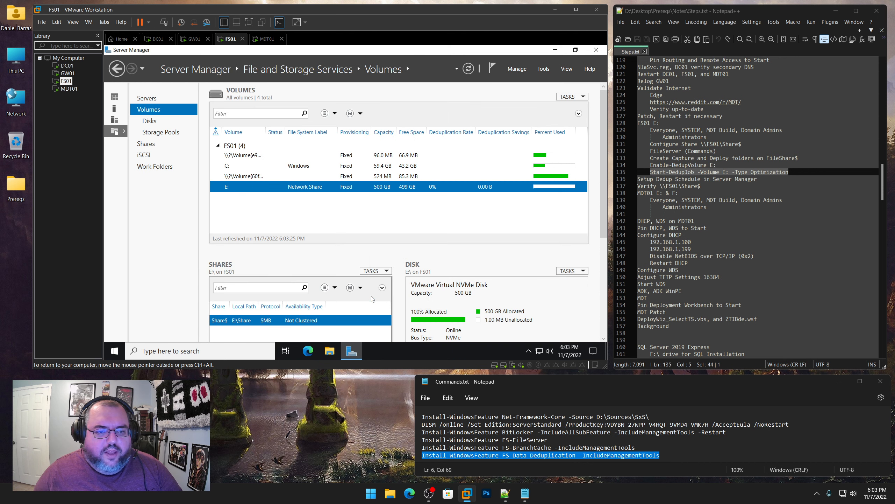
click(595, 51)
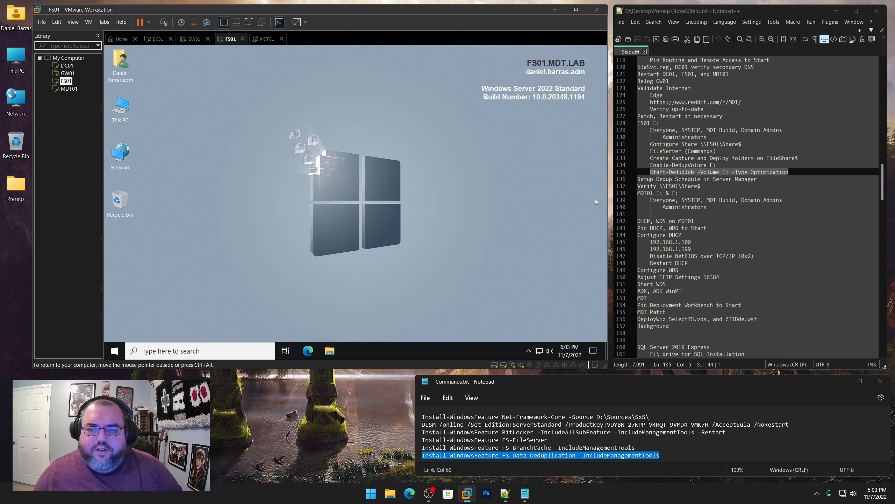
Open \\FS01\Share$ from Run on DC01 and copy the share path
drag(702, 185, 638, 179)
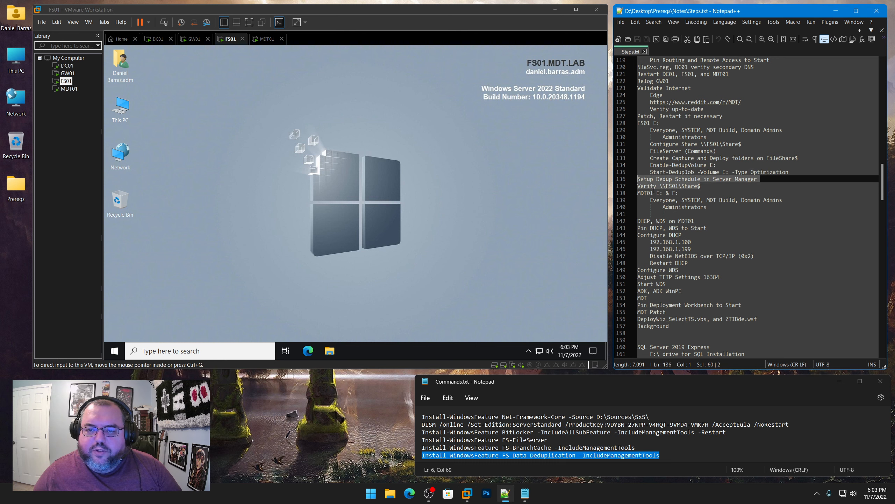
click(67, 66)
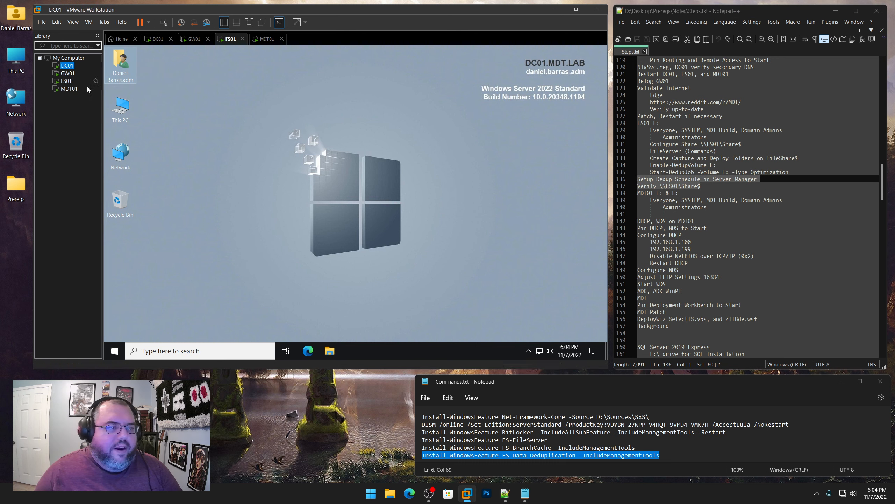
right_click(116, 350)
click(151, 307)
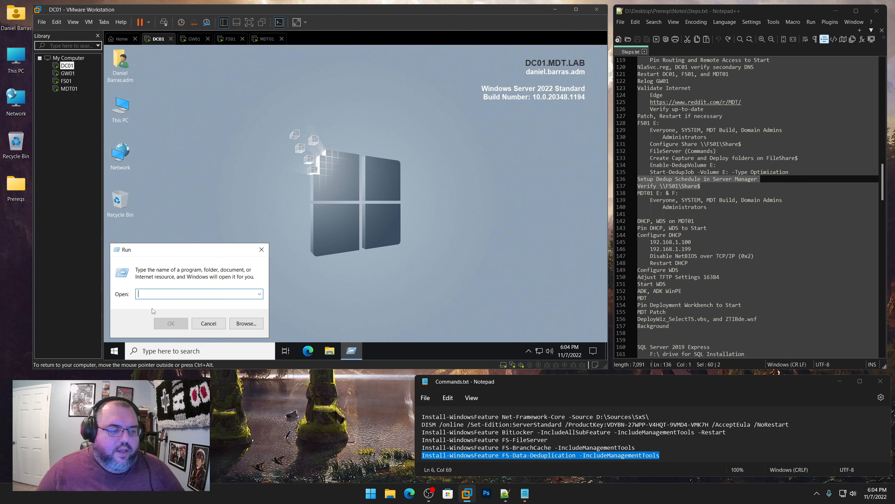
text(\FS01\)
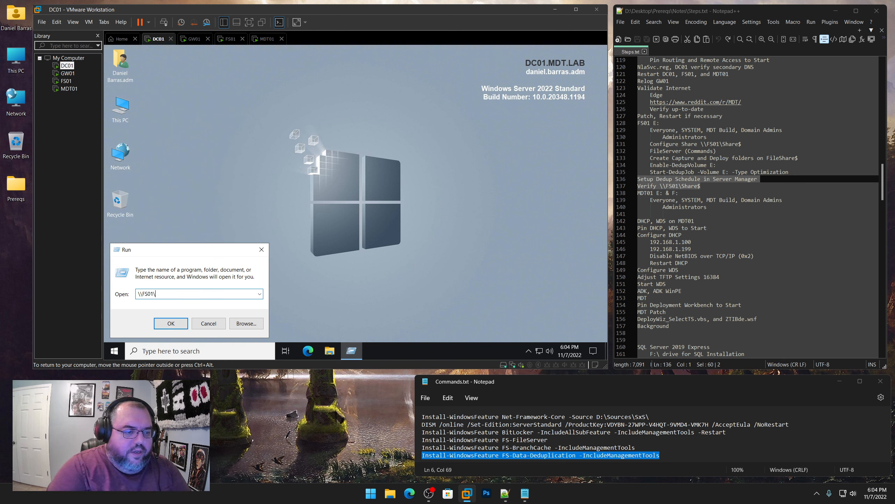
text(Share$)
key(Return)
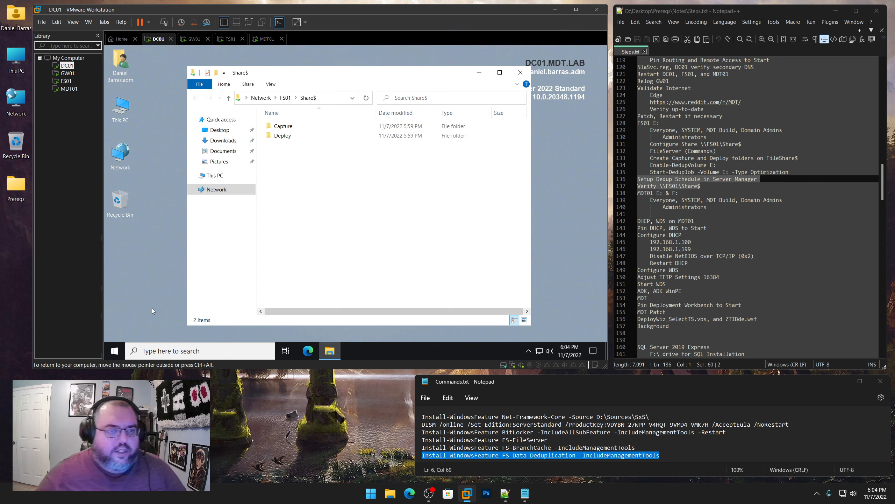
click(272, 98)
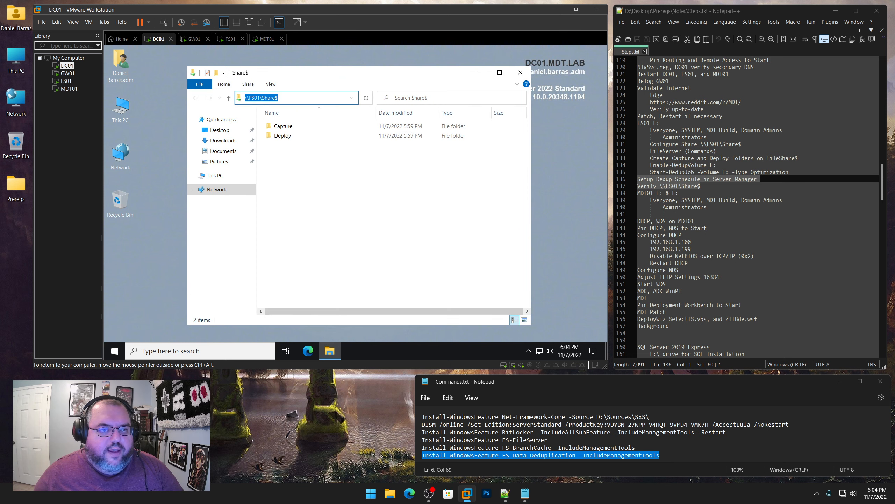
right_click(271, 98)
click(291, 123)
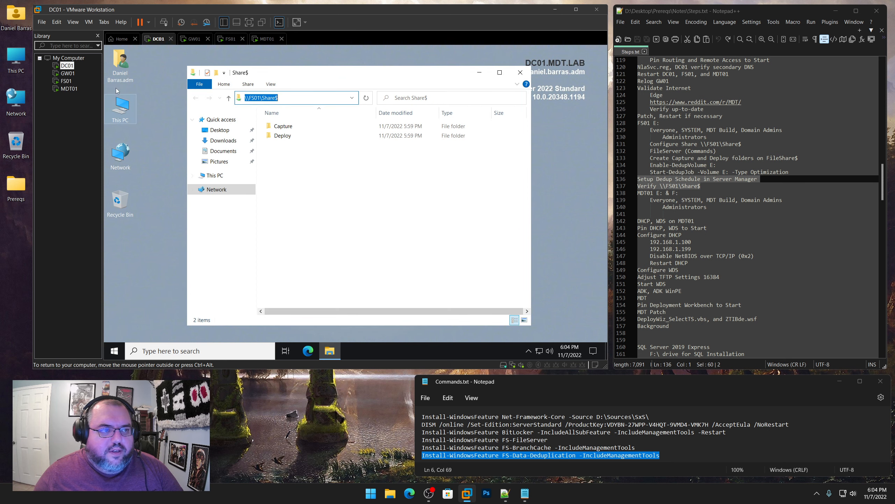
Open \\FS01\Share$ on GW01 by pasting the path into Run
click(67, 73)
click(172, 236)
right_click(115, 350)
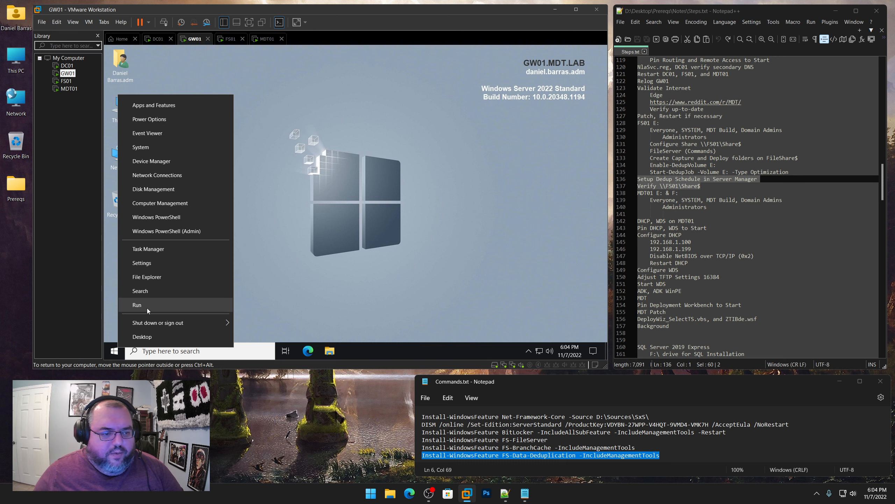
click(148, 307)
key(ctrl+v)
key(Return)
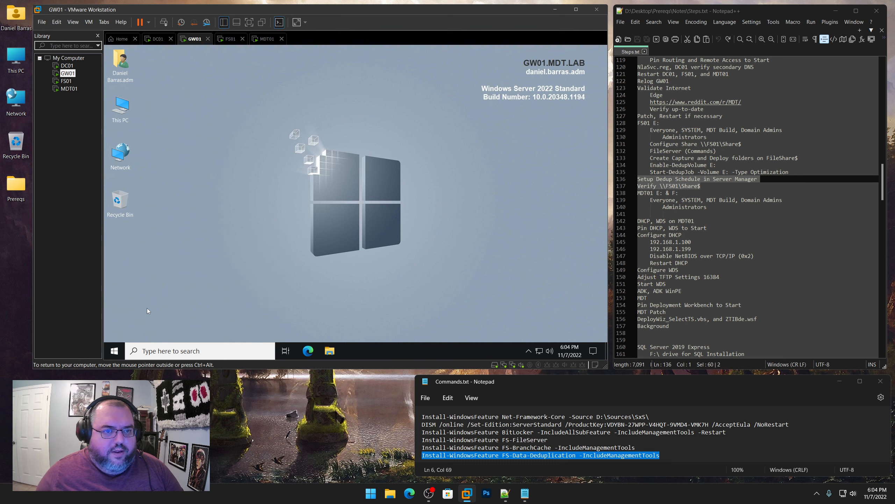
Open \\FS01\Share$ on MDT01 by pasting the path into Run
click(69, 89)
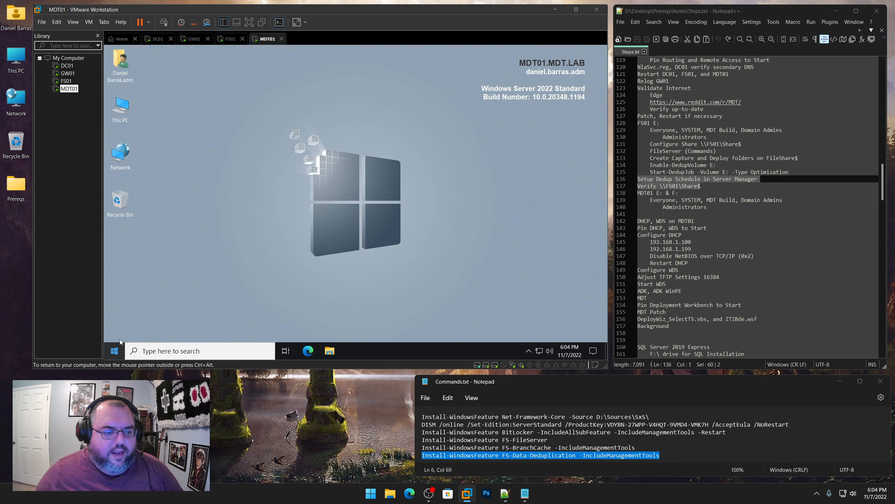
right_click(114, 351)
click(148, 307)
key(ctrl+v)
key(Return)
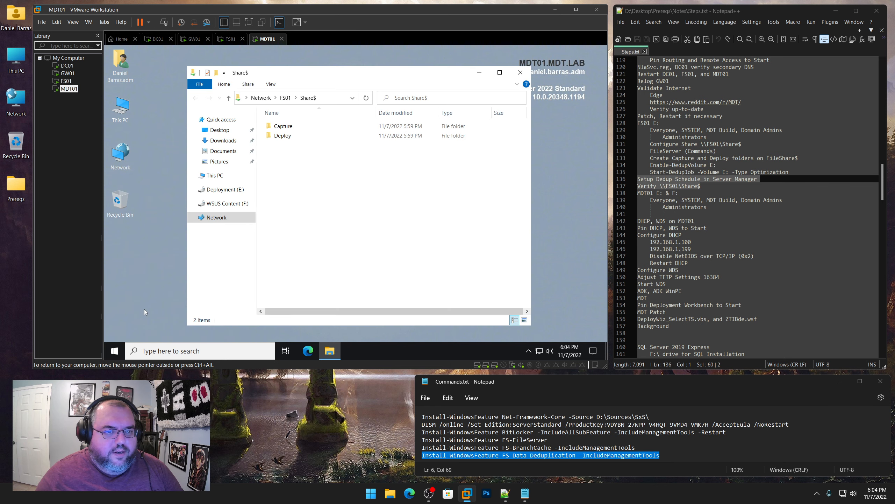
Close the share Explorer windows on GW01, DC01 and MDT01
click(68, 74)
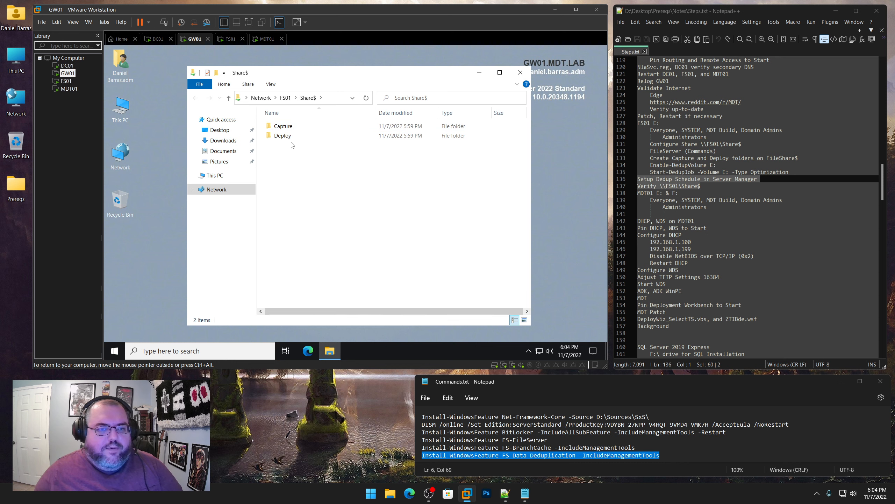
click(520, 73)
click(66, 66)
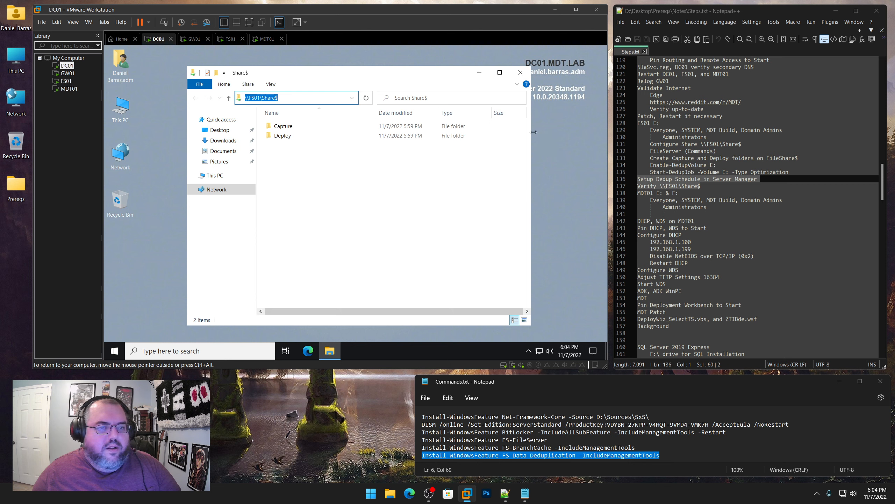
click(520, 73)
click(69, 89)
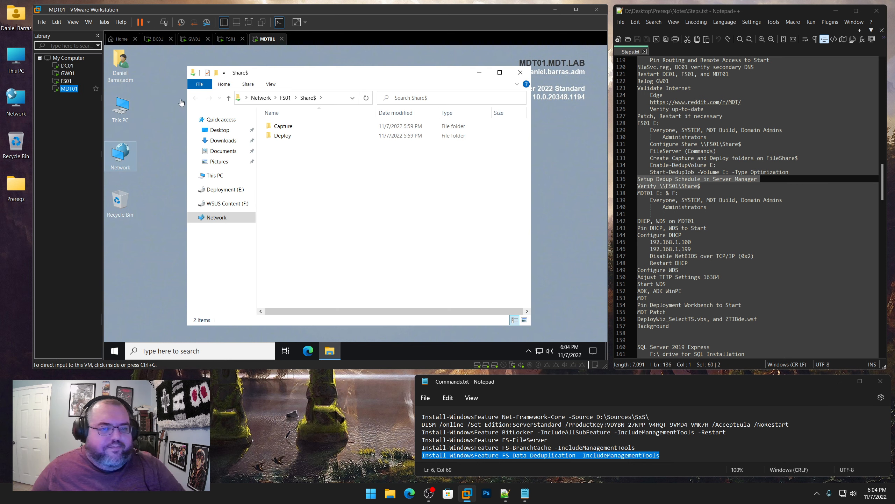
click(520, 73)
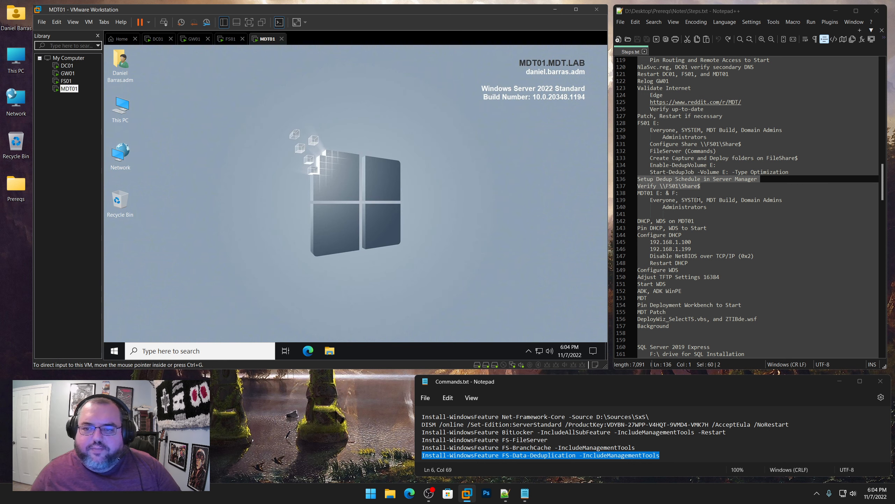
click(698, 194)
Highlight the MDT01 E: & F: permissions lines in the notes
click(793, 200)
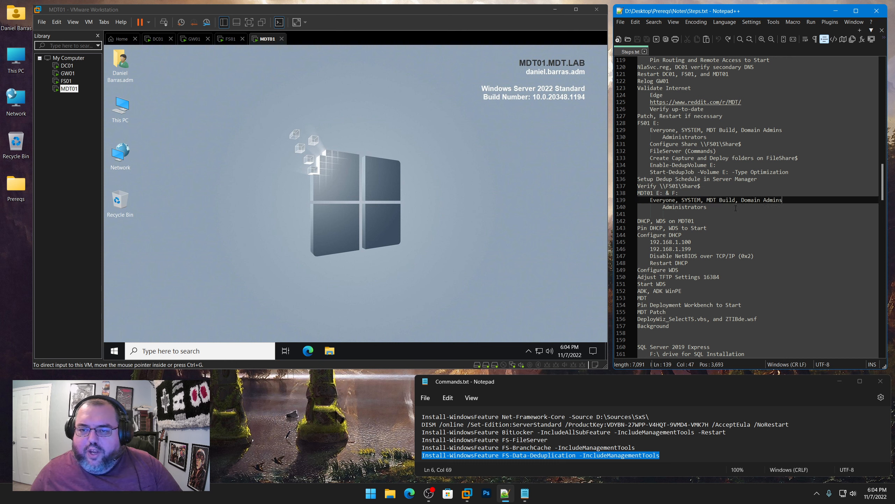
drag(717, 207, 638, 194)
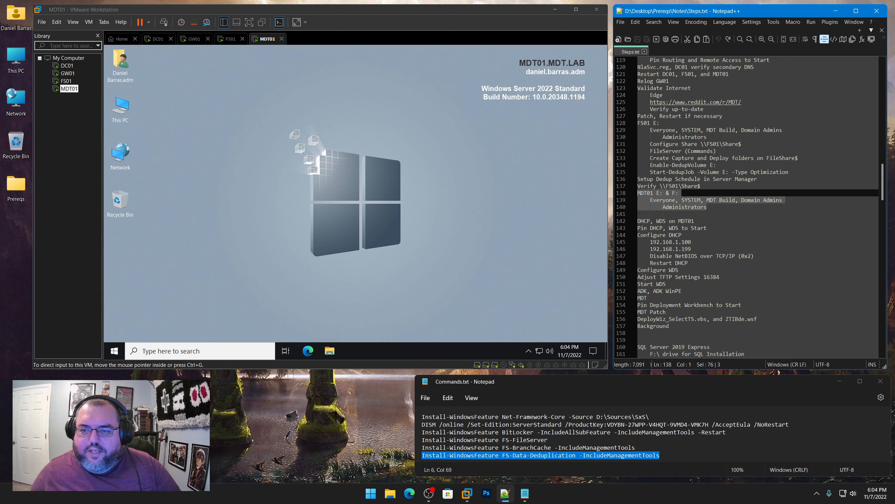
click(187, 144)
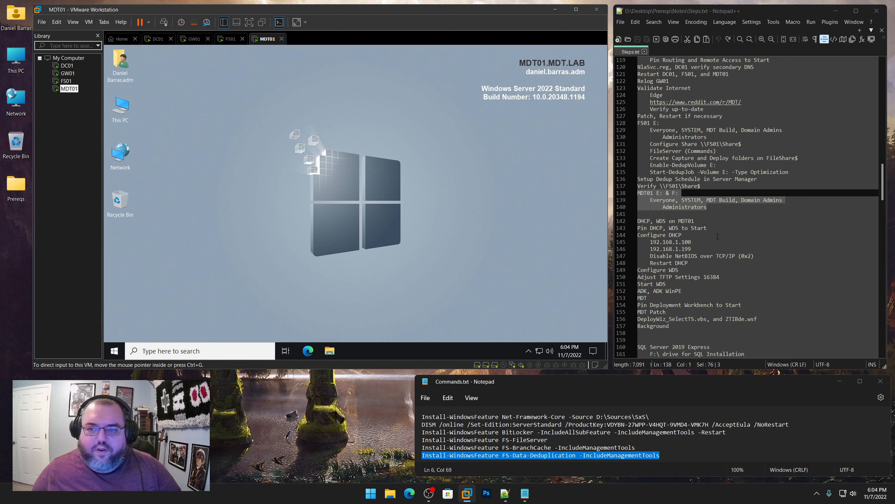
click(714, 211)
drag(715, 206, 637, 193)
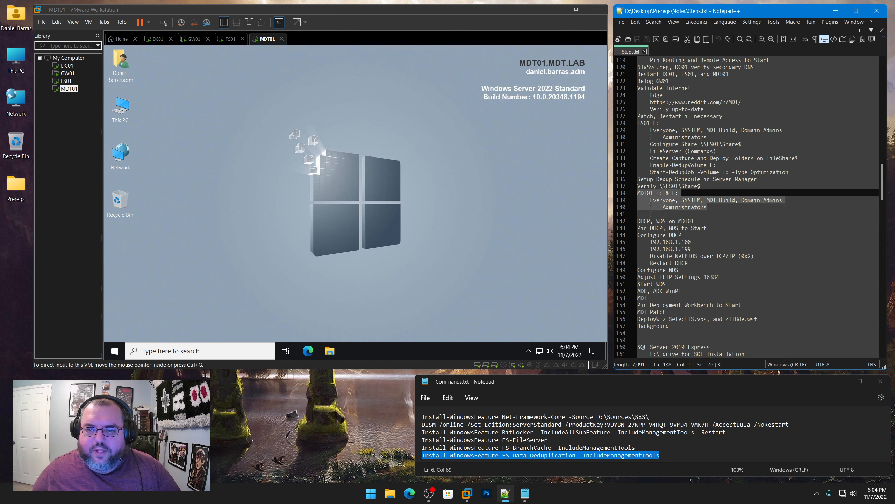
Review Deployment (E:) Security and Advanced permissions on MDT01, then close all windows
double_click(129, 117)
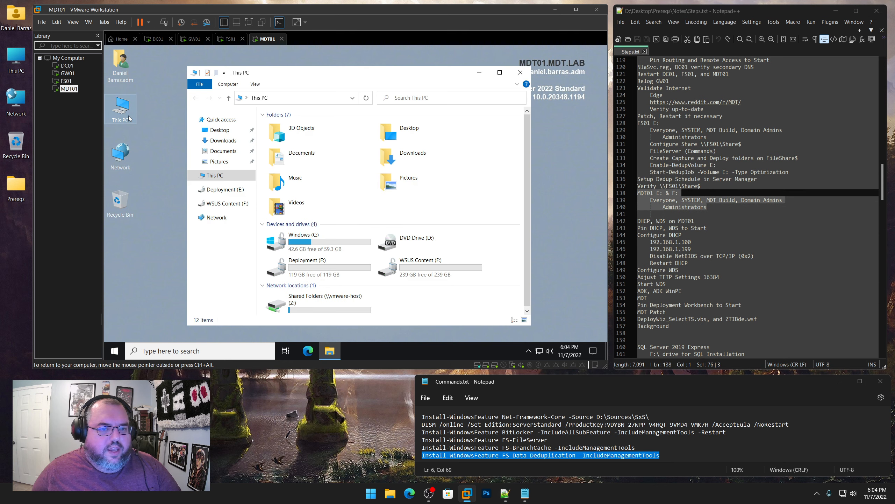
click(320, 268)
right_click(320, 267)
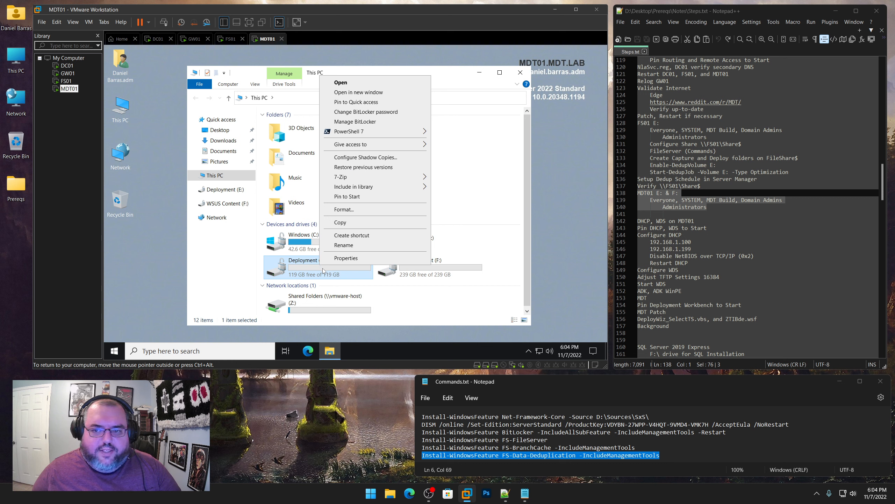
click(405, 302)
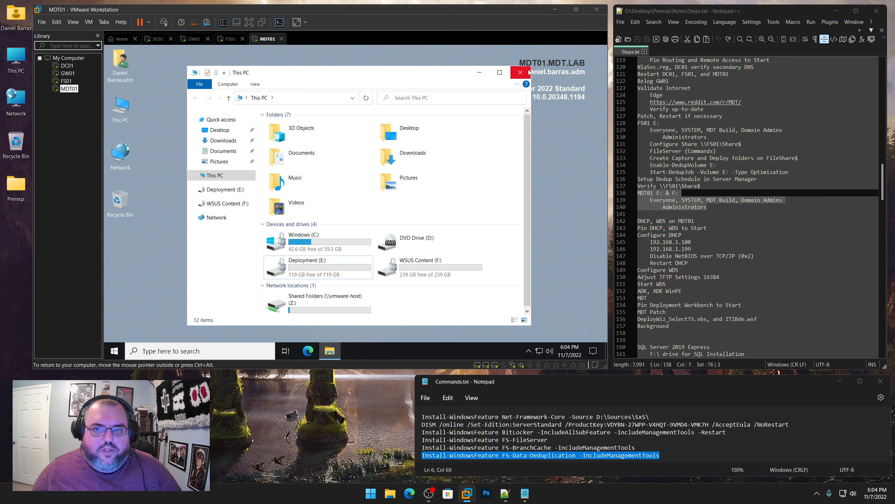
right_click(326, 266)
click(347, 262)
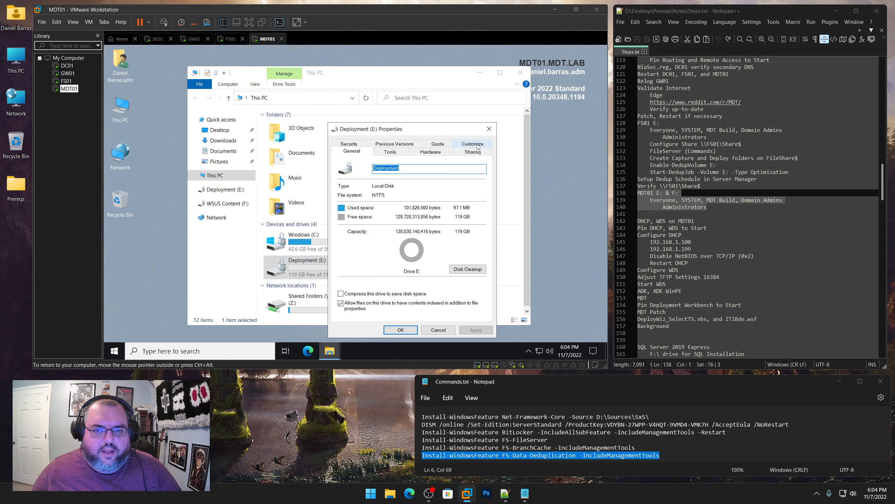
click(349, 144)
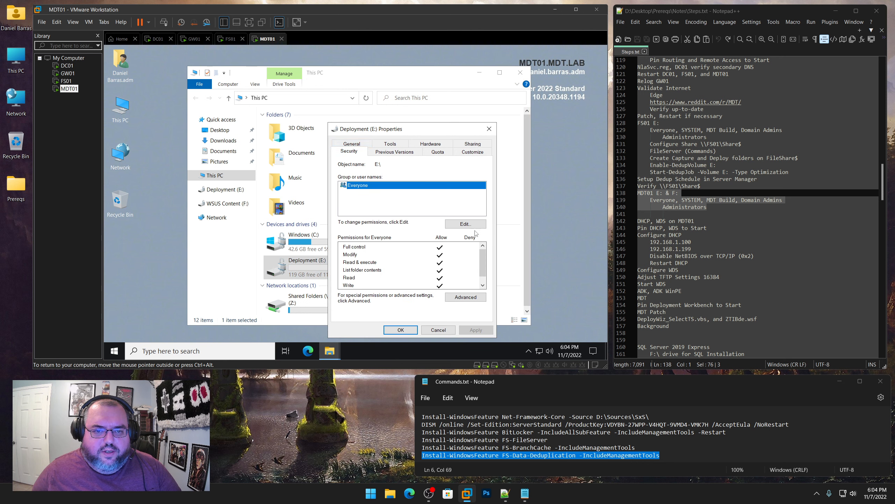
click(465, 296)
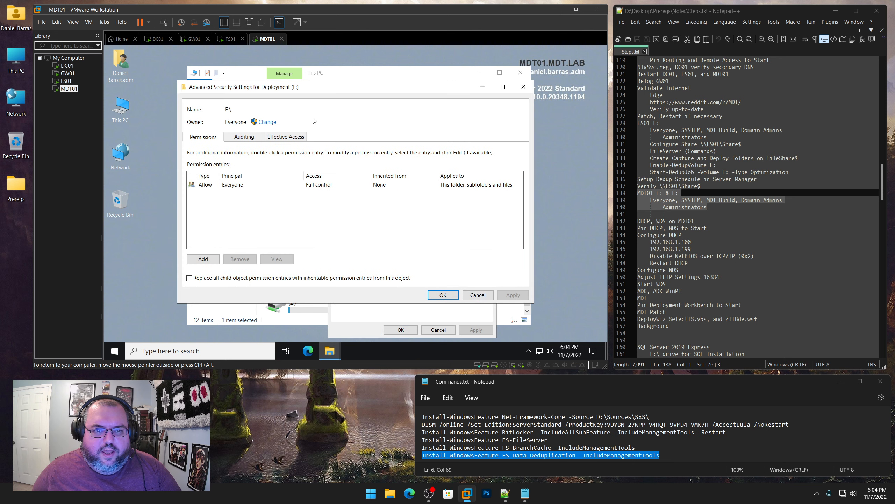
click(455, 328)
click(450, 329)
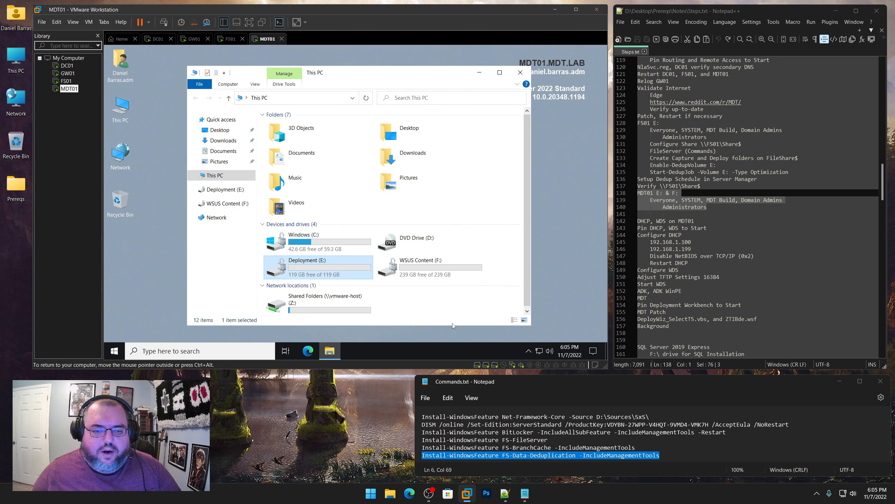
click(520, 72)
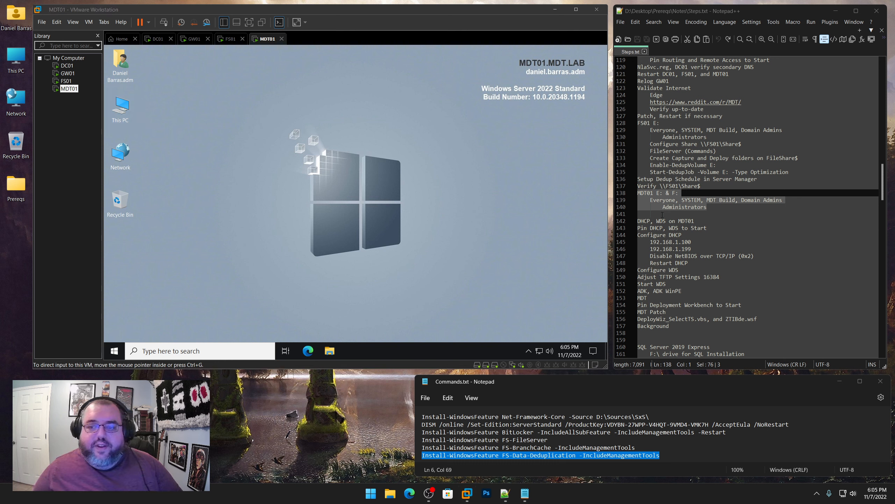
drag(697, 222, 640, 221)
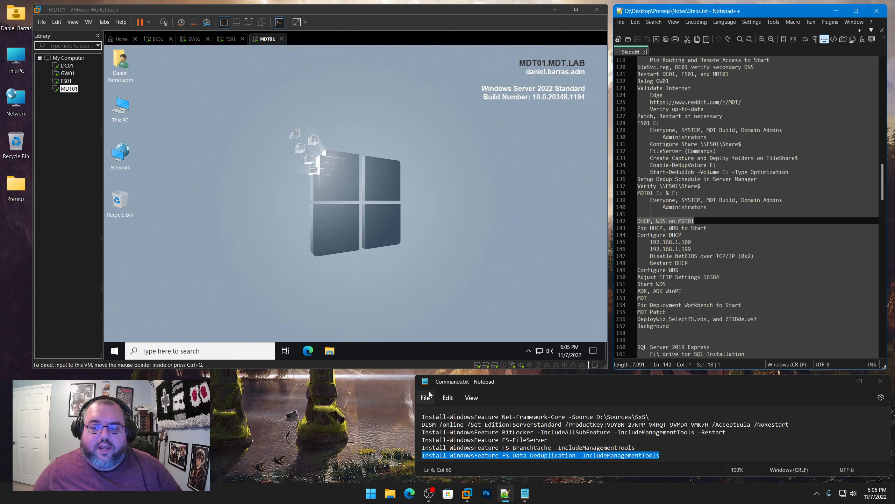
click(407, 417)
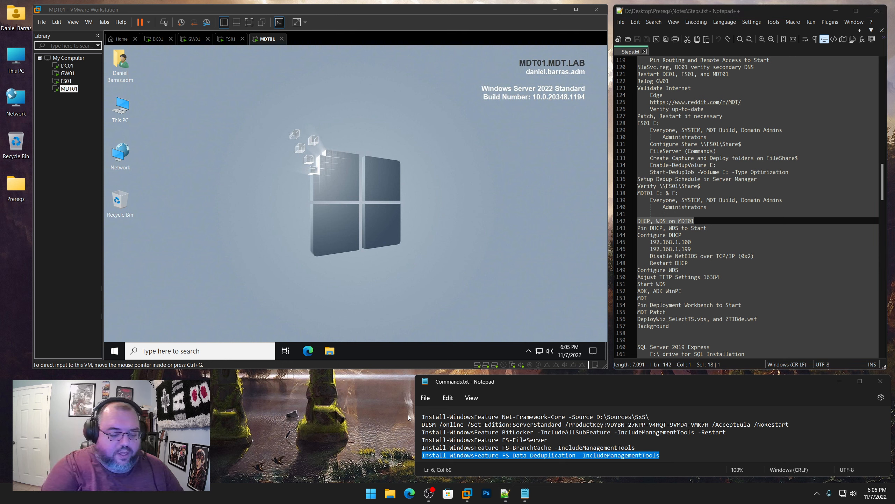